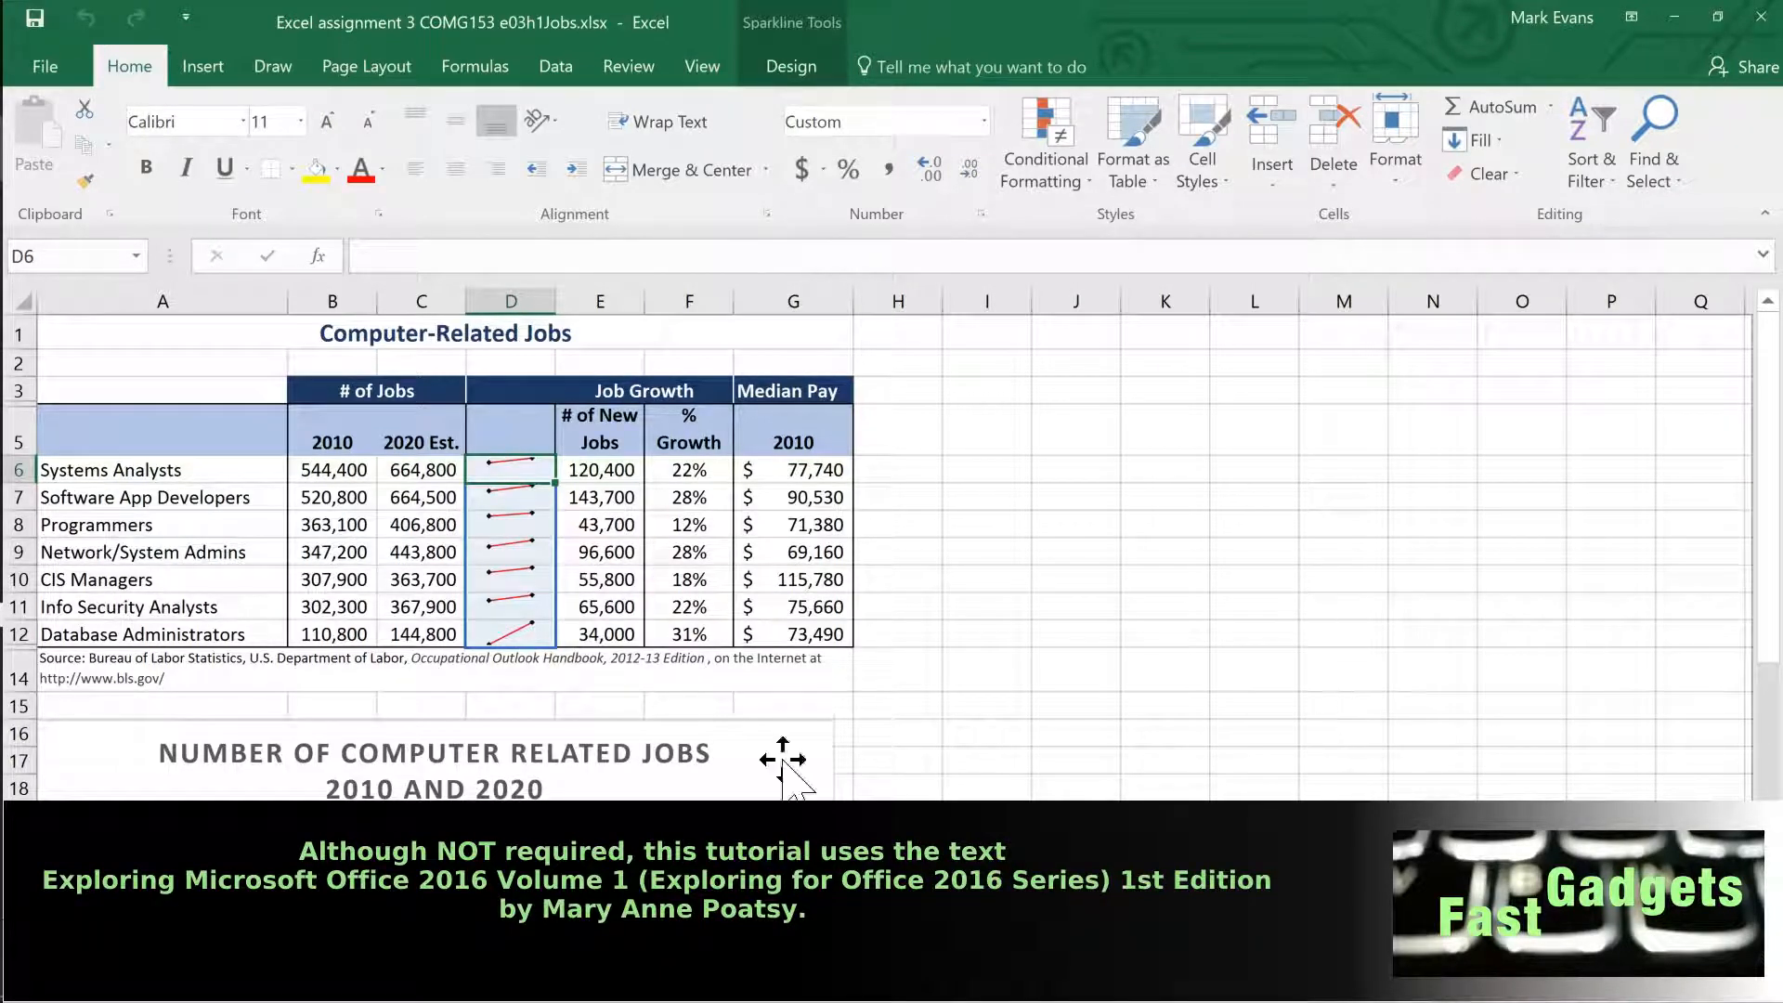
Review the finished workbook's Column Chart, Pie Chart, Combo Chart and Outlook sheets.
{"action": "left_click", "coordinate": [213, 906]}
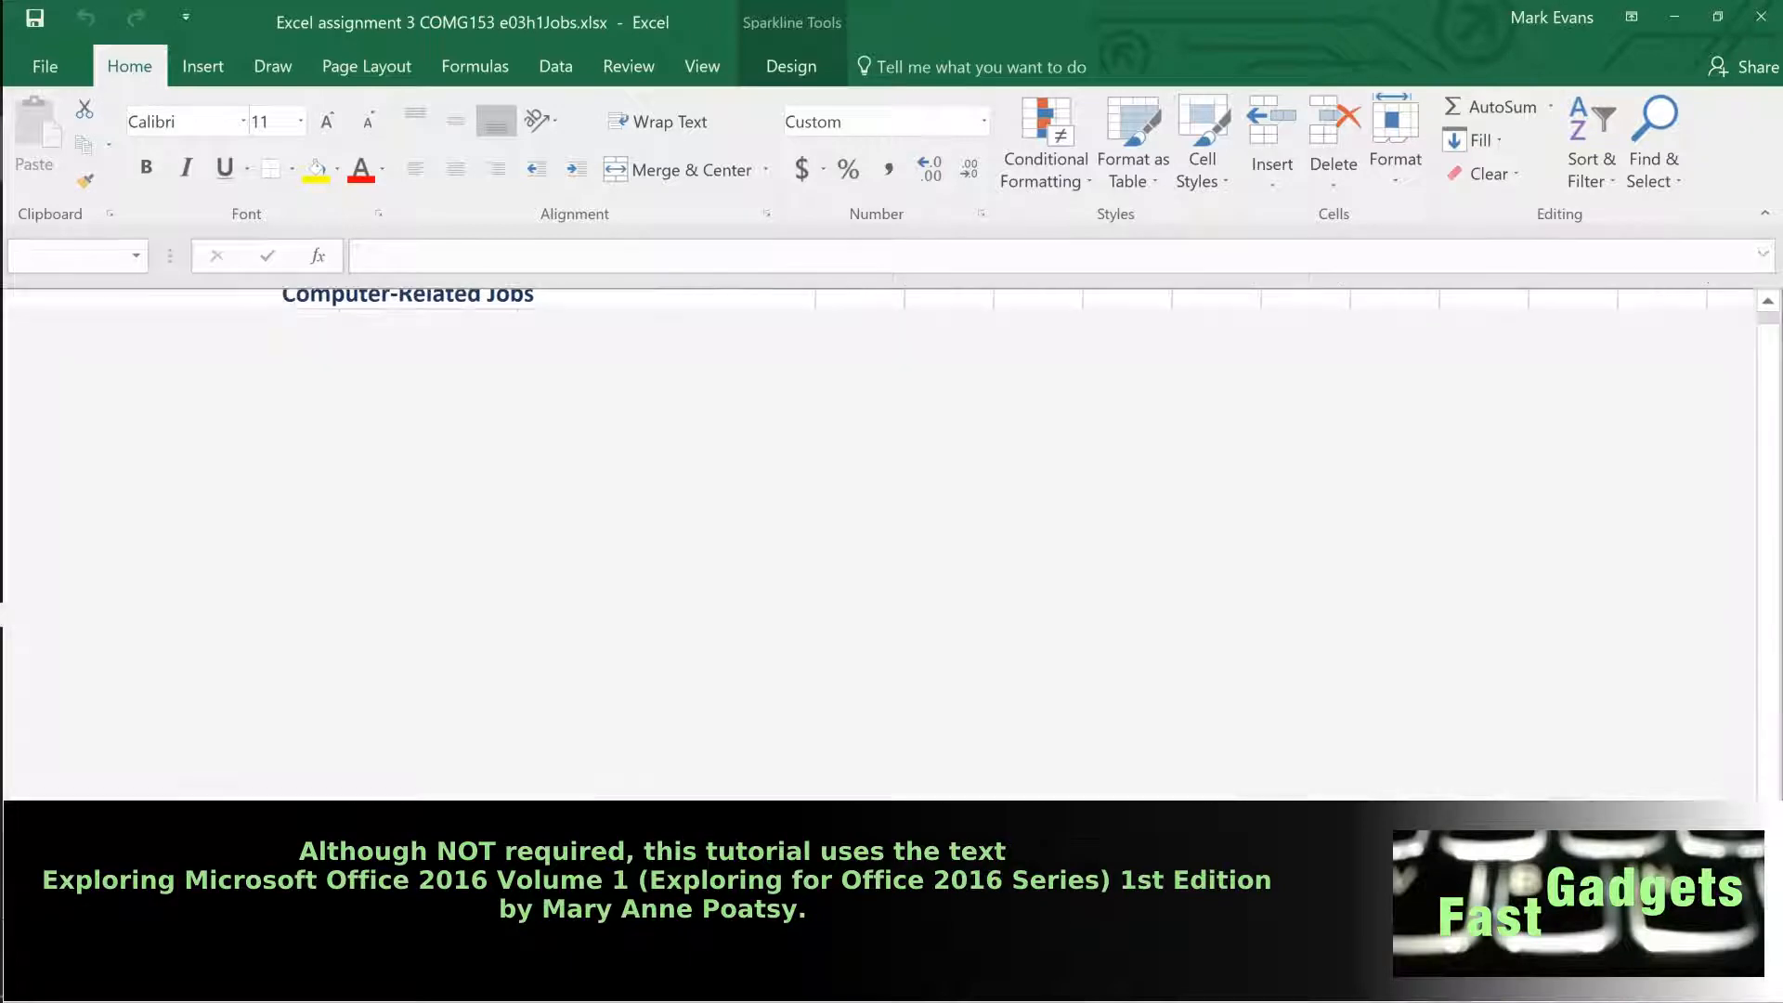
{"action": "scroll", "coordinate": [1466, 781], "scroll_direction": "up", "scroll_amount": 1}
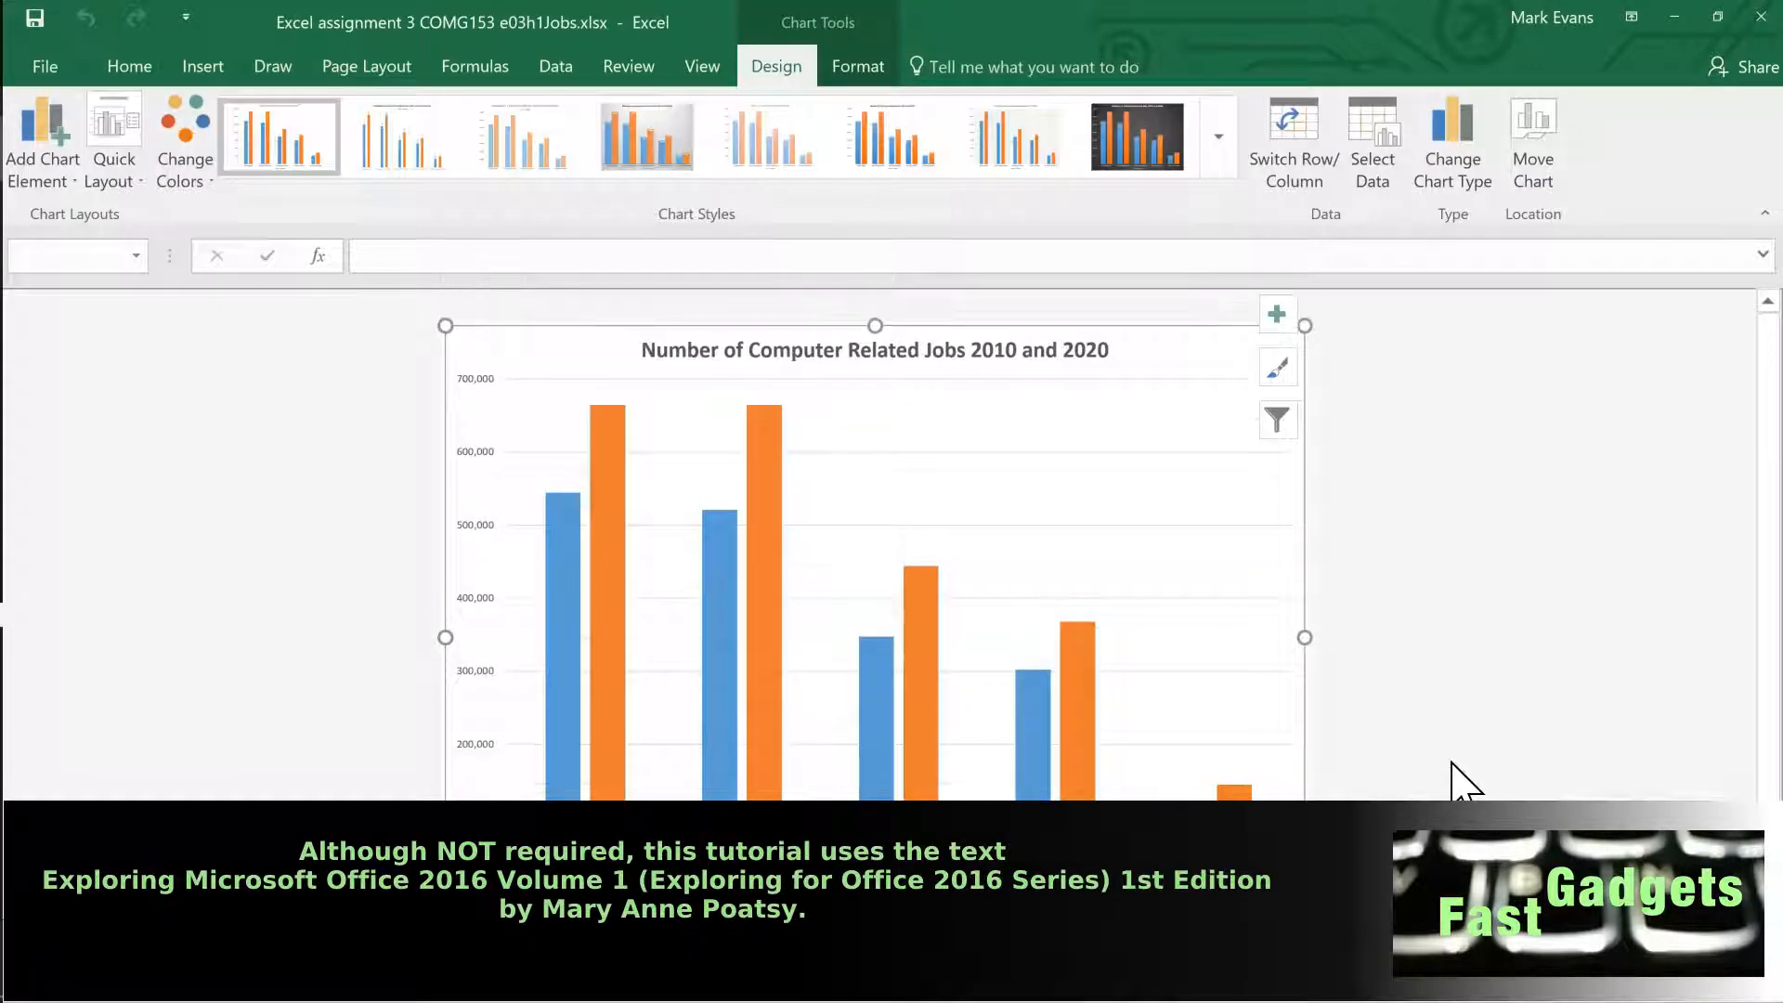
{"action": "scroll", "coordinate": [1463, 780], "scroll_direction": "down", "scroll_amount": 1}
{"action": "scroll", "coordinate": [1463, 780], "scroll_direction": "up", "scroll_amount": 1}
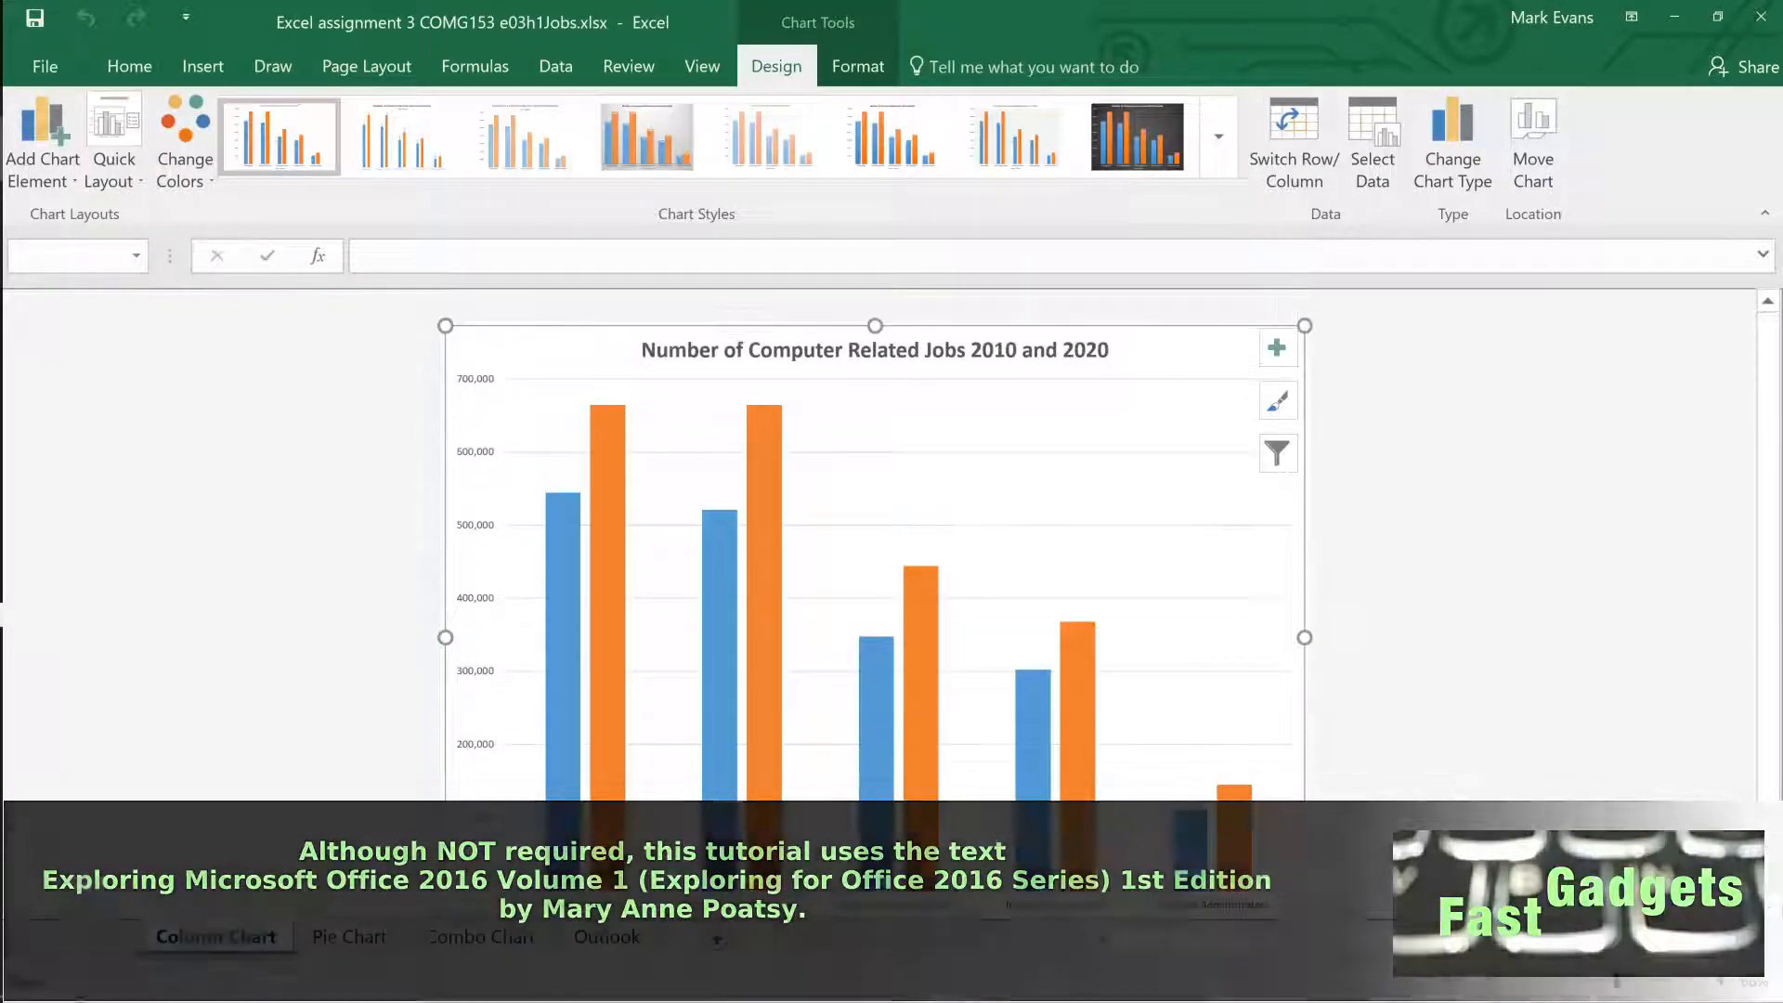
{"action": "left_click", "coordinate": [336, 938]}
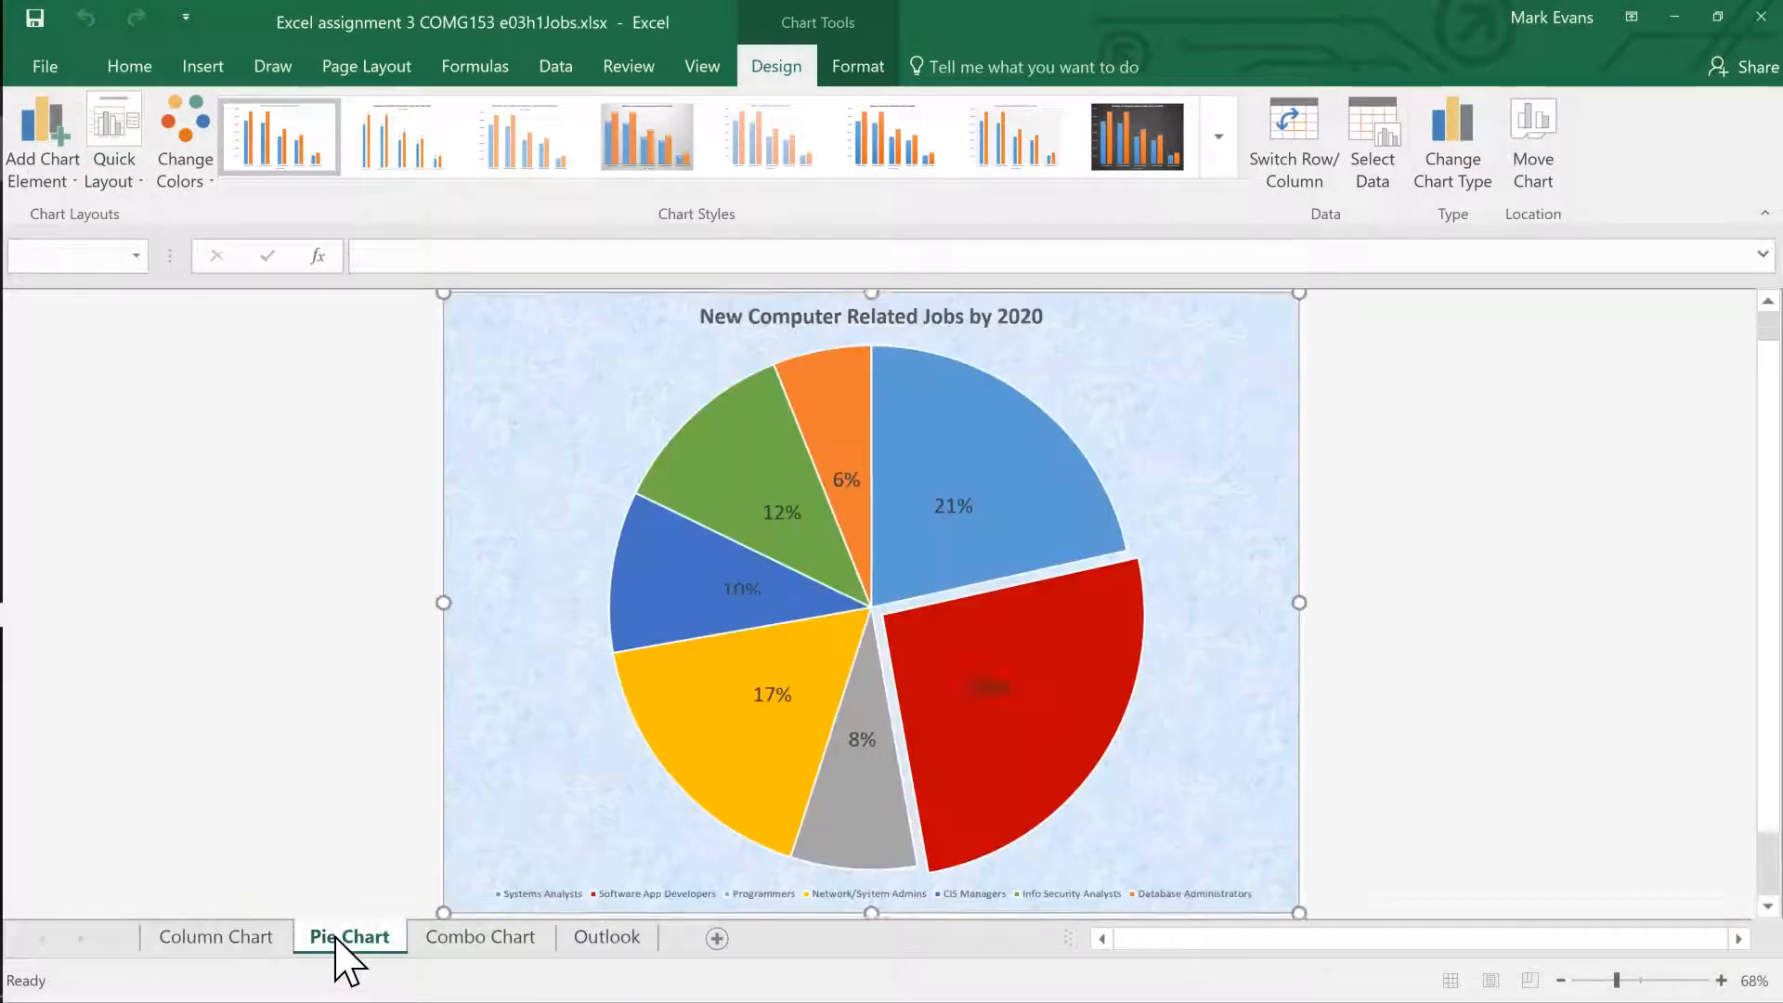
{"action": "left_click", "coordinate": [479, 938]}
{"action": "left_click", "coordinate": [595, 938]}
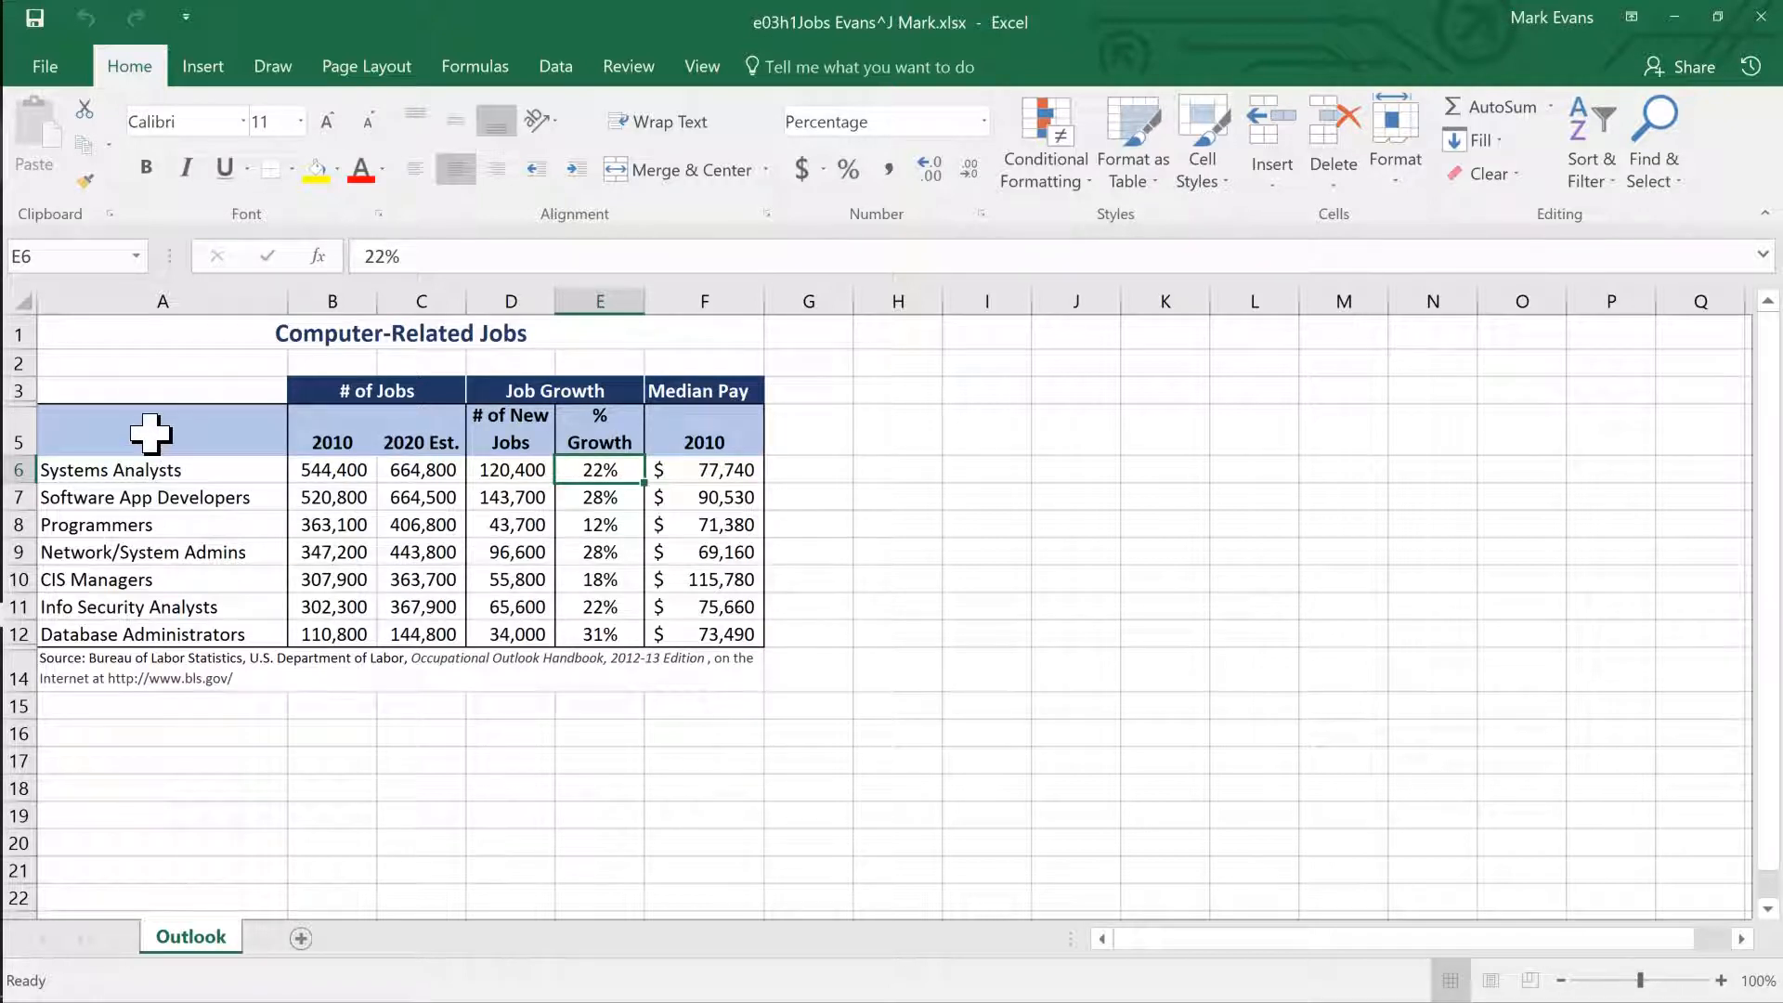
{"action": "left_click", "coordinate": [150, 432]}
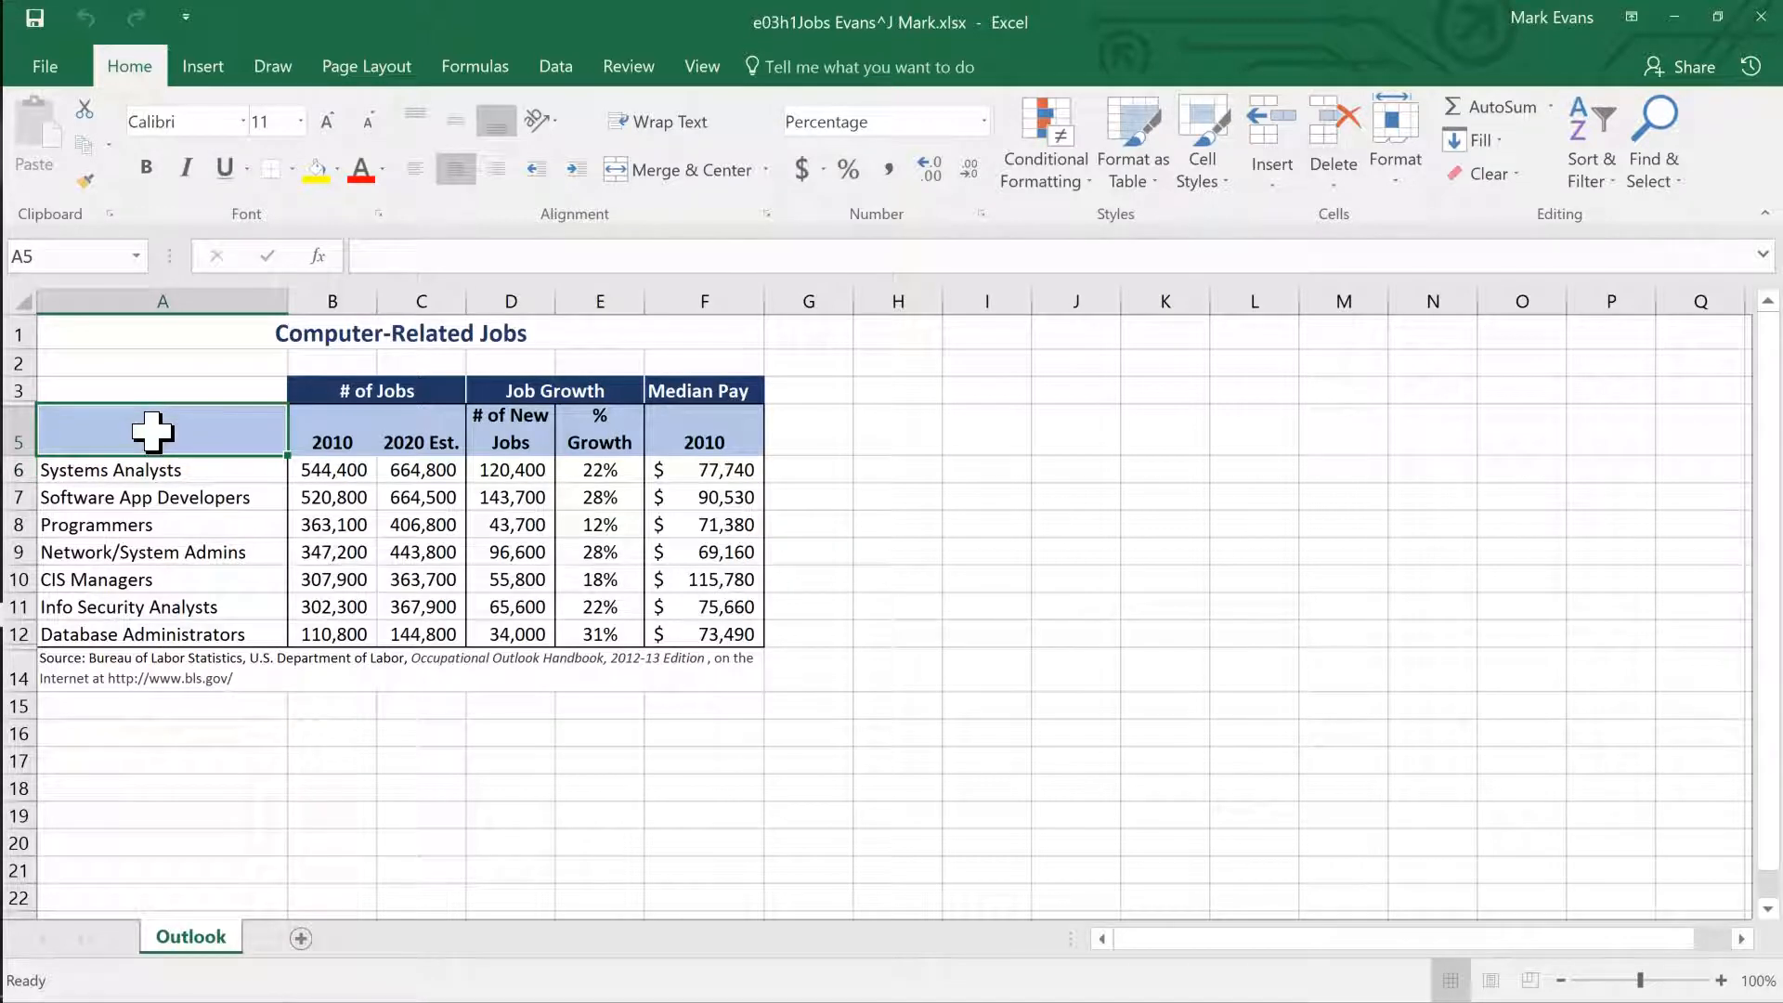
{"action": "left_click_drag", "start_coordinate": [154, 430], "coordinate": [523, 639]}
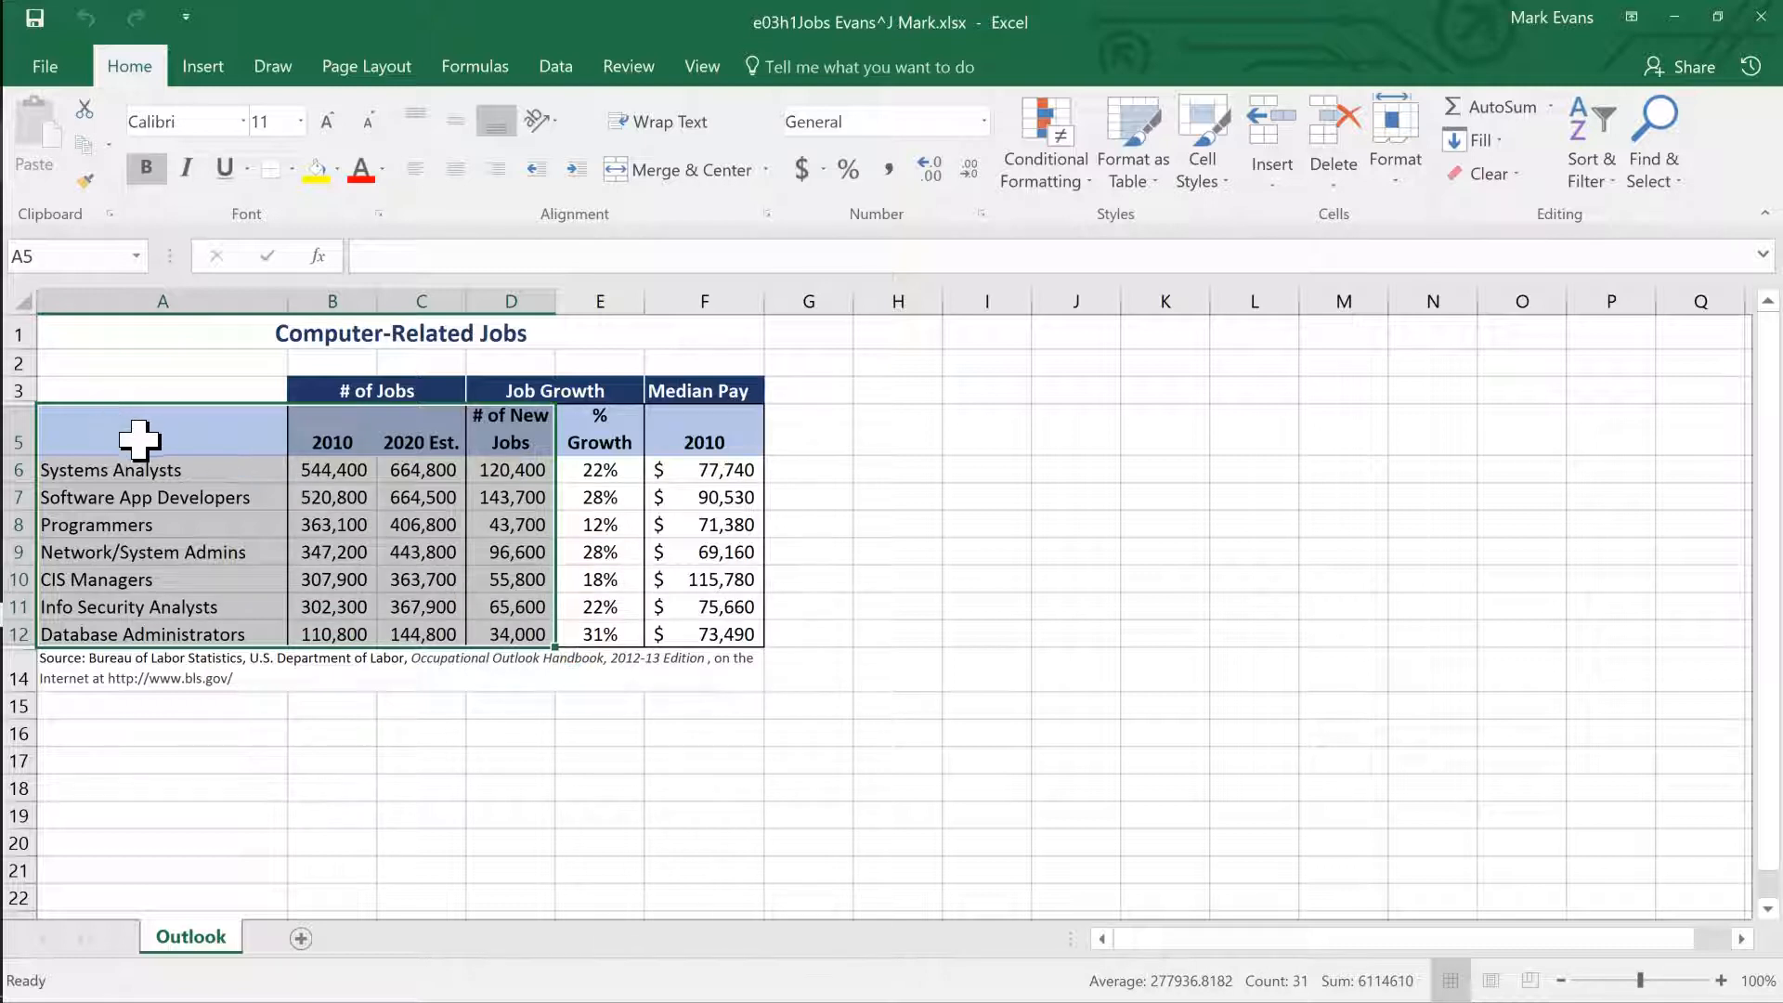
{"action": "left_click", "coordinate": [140, 355]}
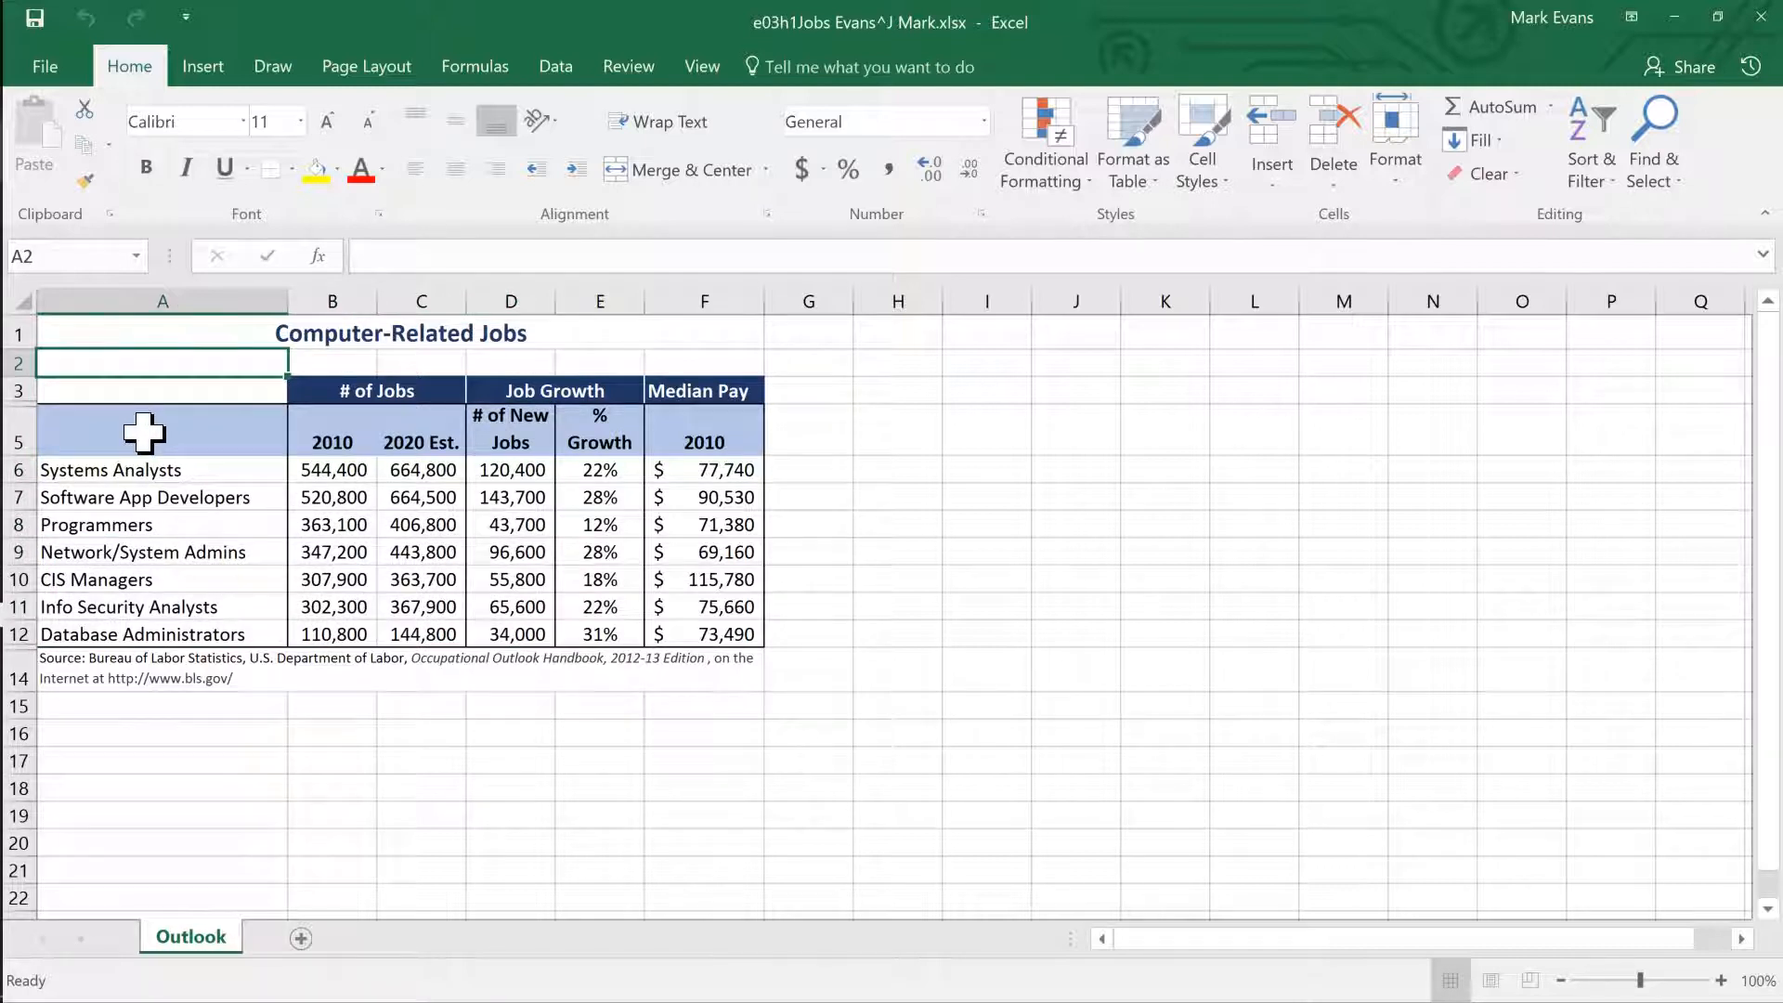
{"action": "left_click", "coordinate": [142, 432]}
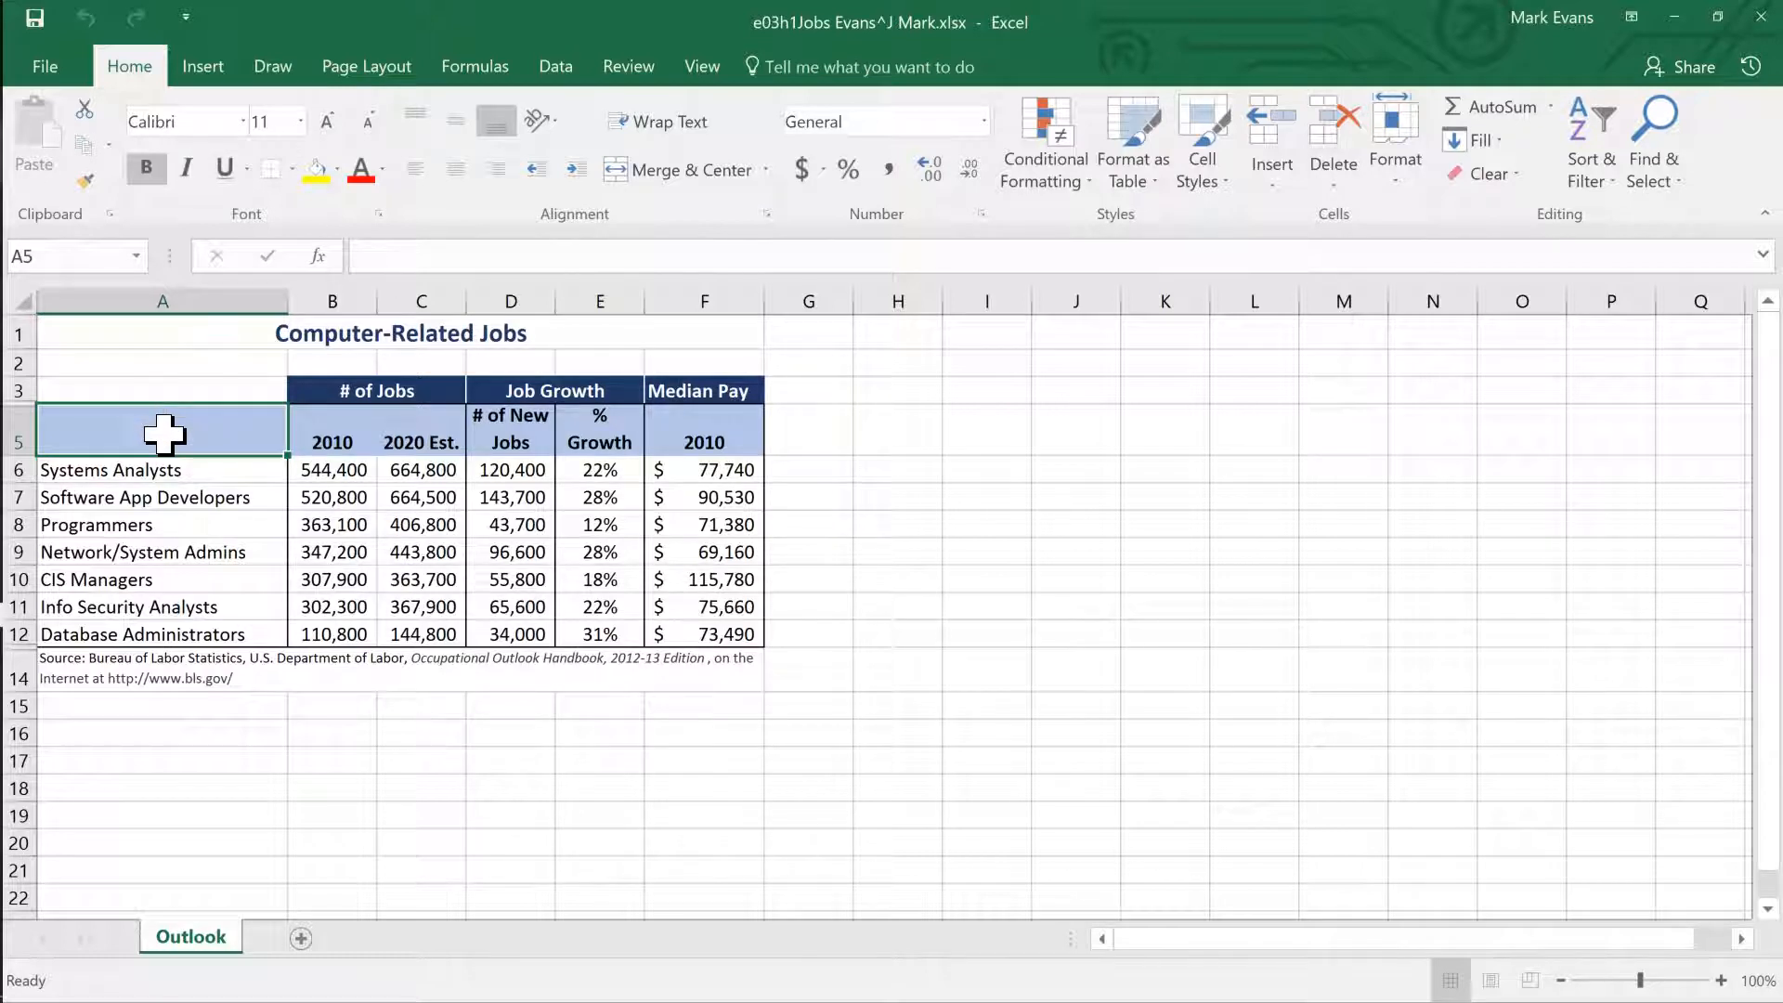
{"action": "left_click_drag", "start_coordinate": [165, 433], "coordinate": [525, 634]}
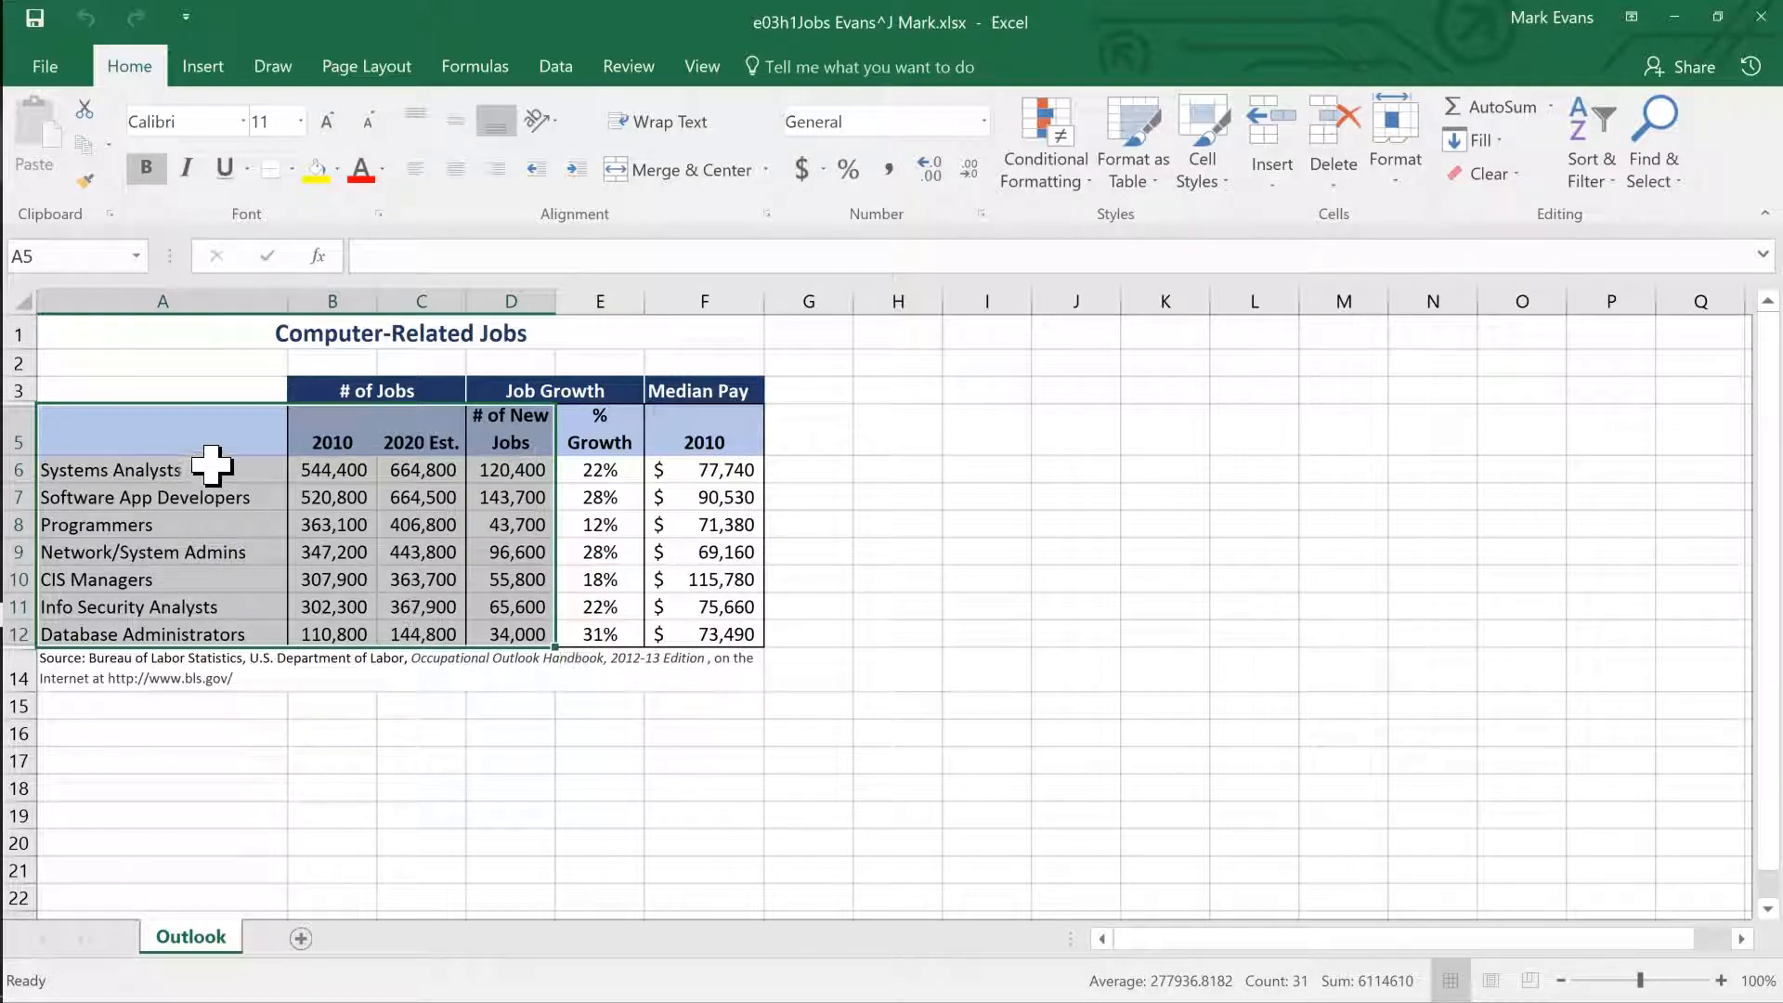
{"action": "left_click", "coordinate": [177, 429]}
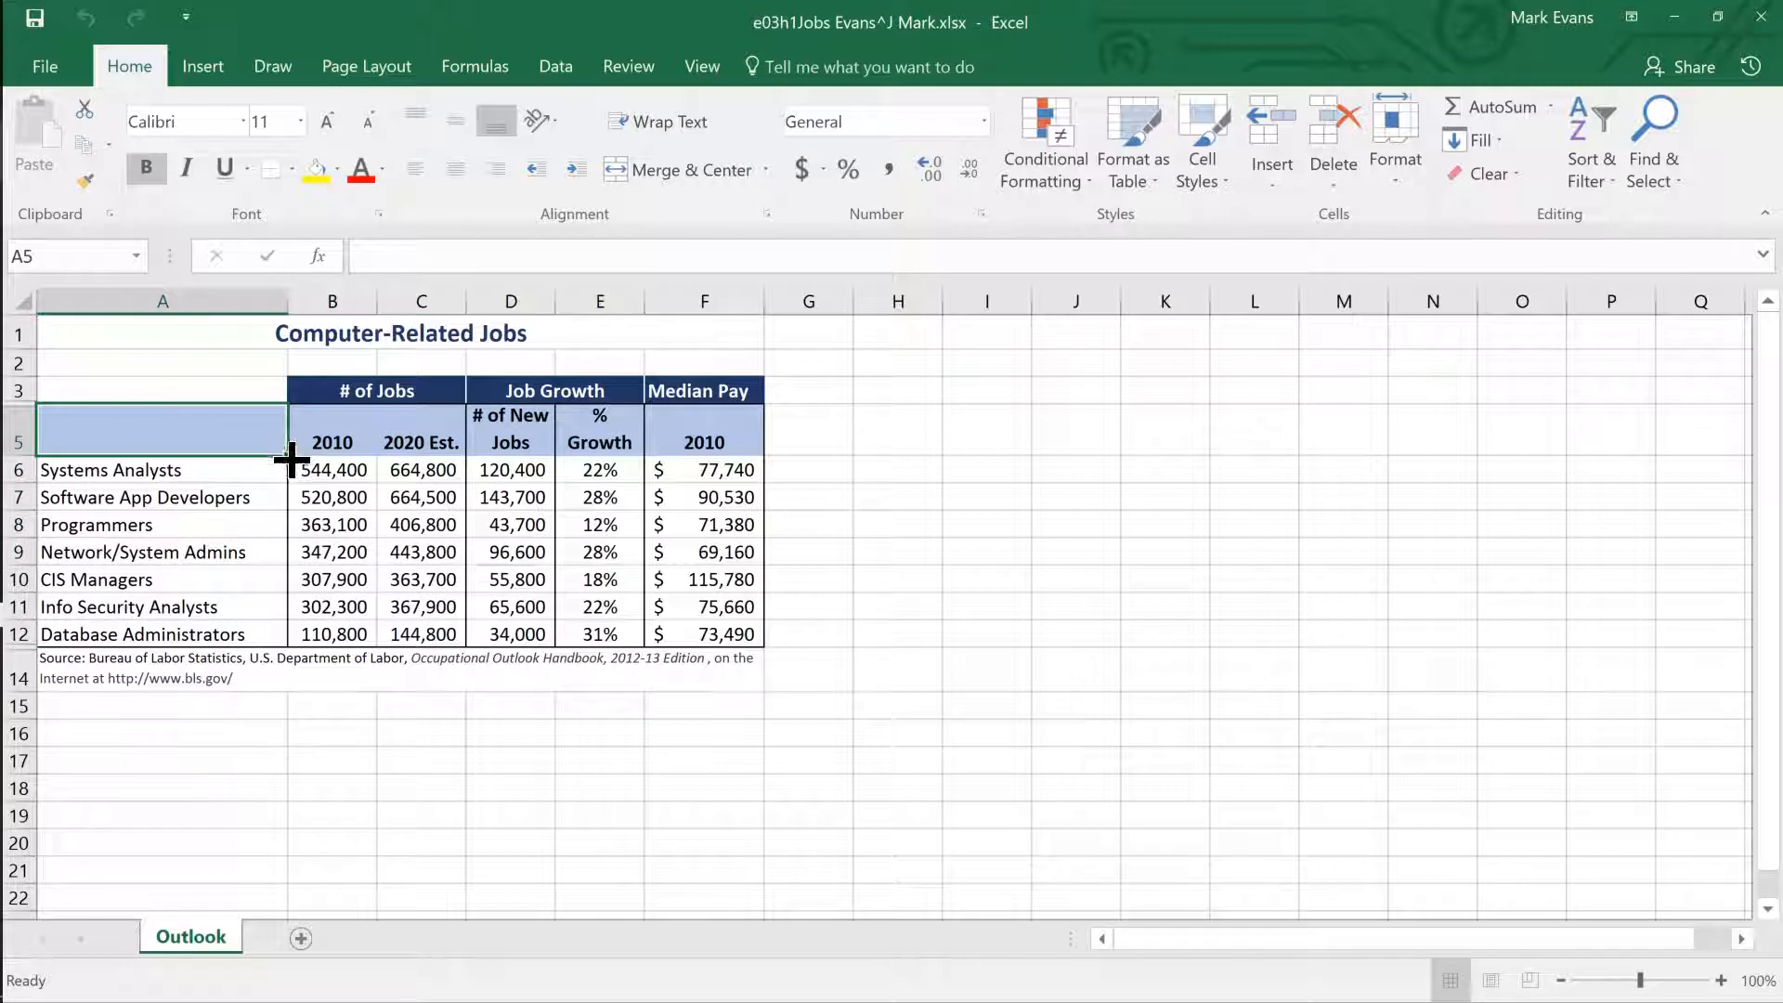
{"action": "left_click_drag", "start_coordinate": [287, 458], "coordinate": [444, 641]}
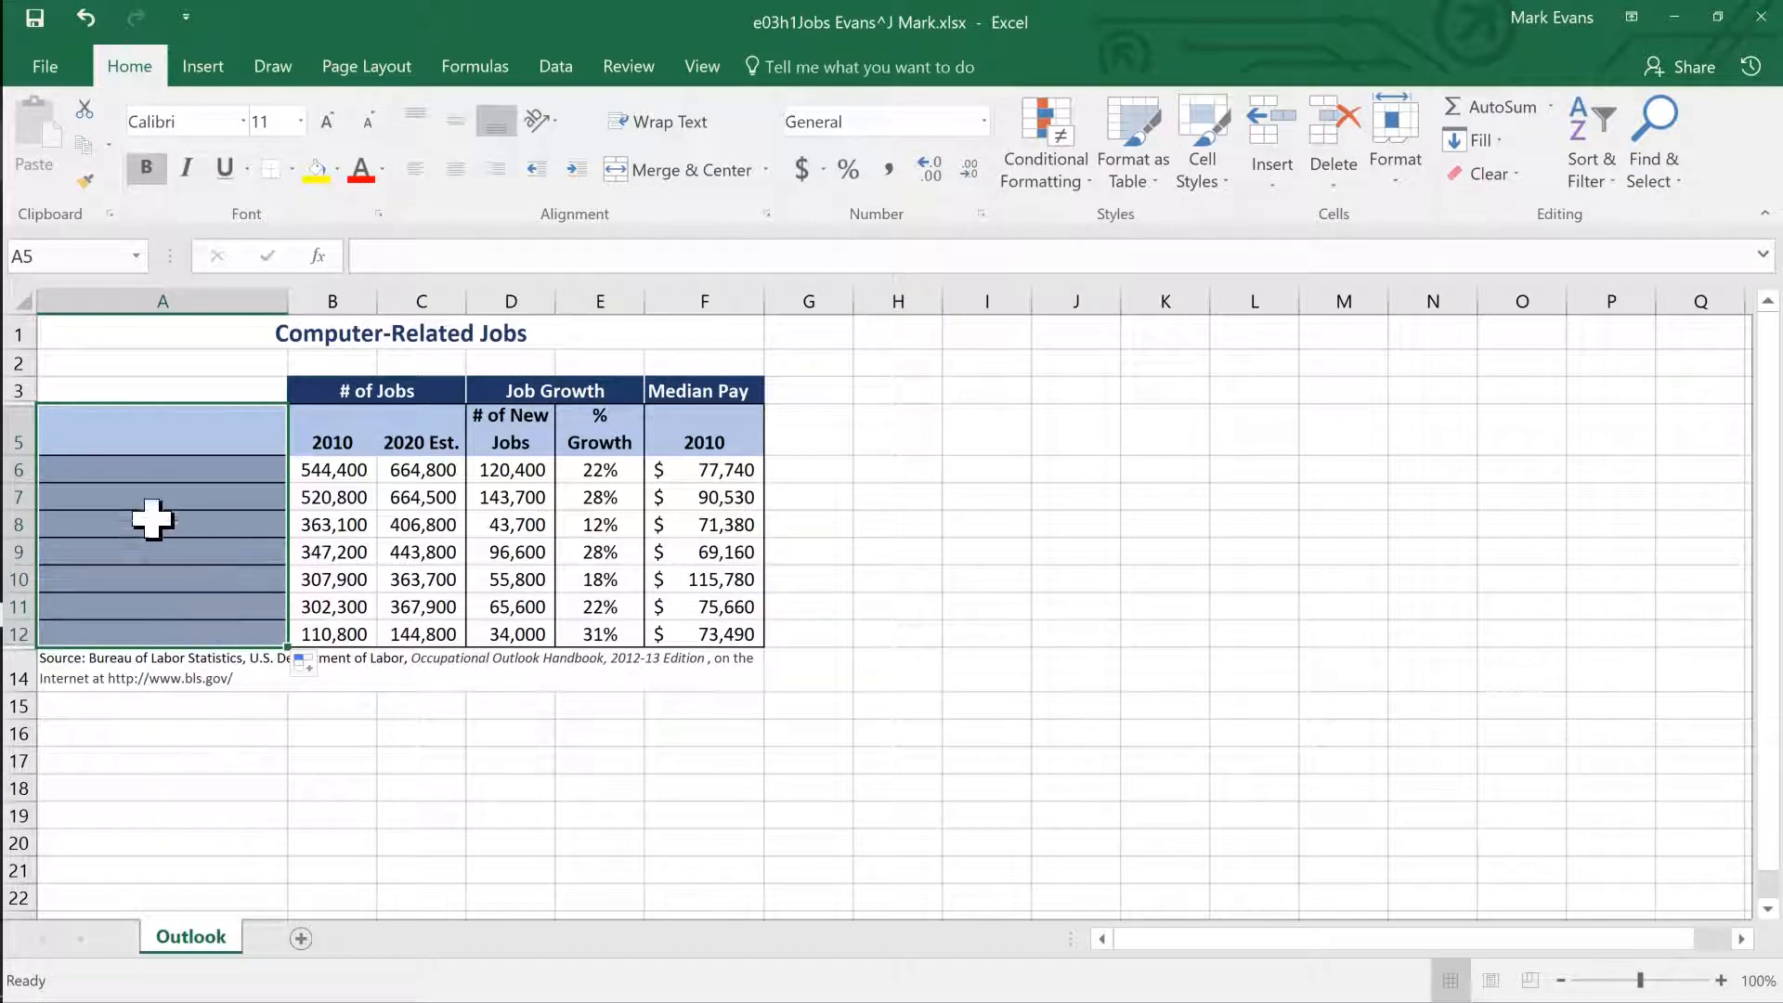
{"action": "key", "text": "ctrl+z"}
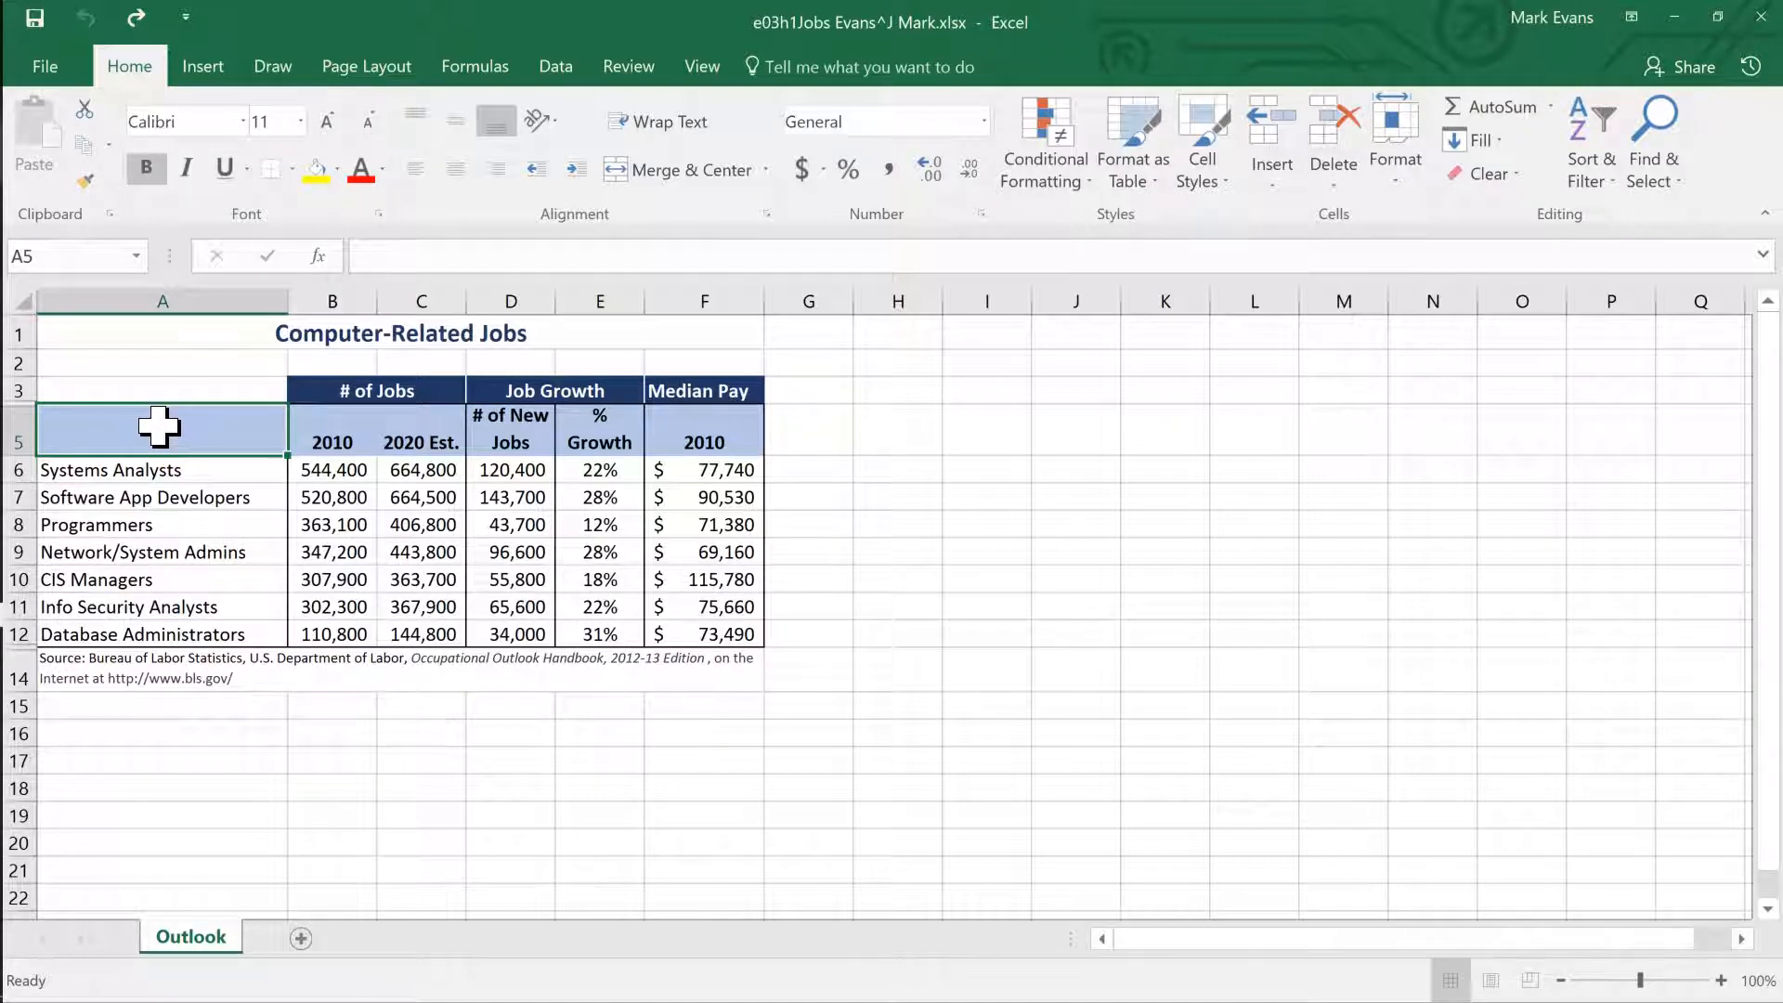
Insert a Clustered Column chart from the range A5:D12 using Quick Analysis.
{"action": "left_click_drag", "start_coordinate": [159, 426], "coordinate": [520, 634]}
{"action": "left_click", "coordinate": [574, 665]}
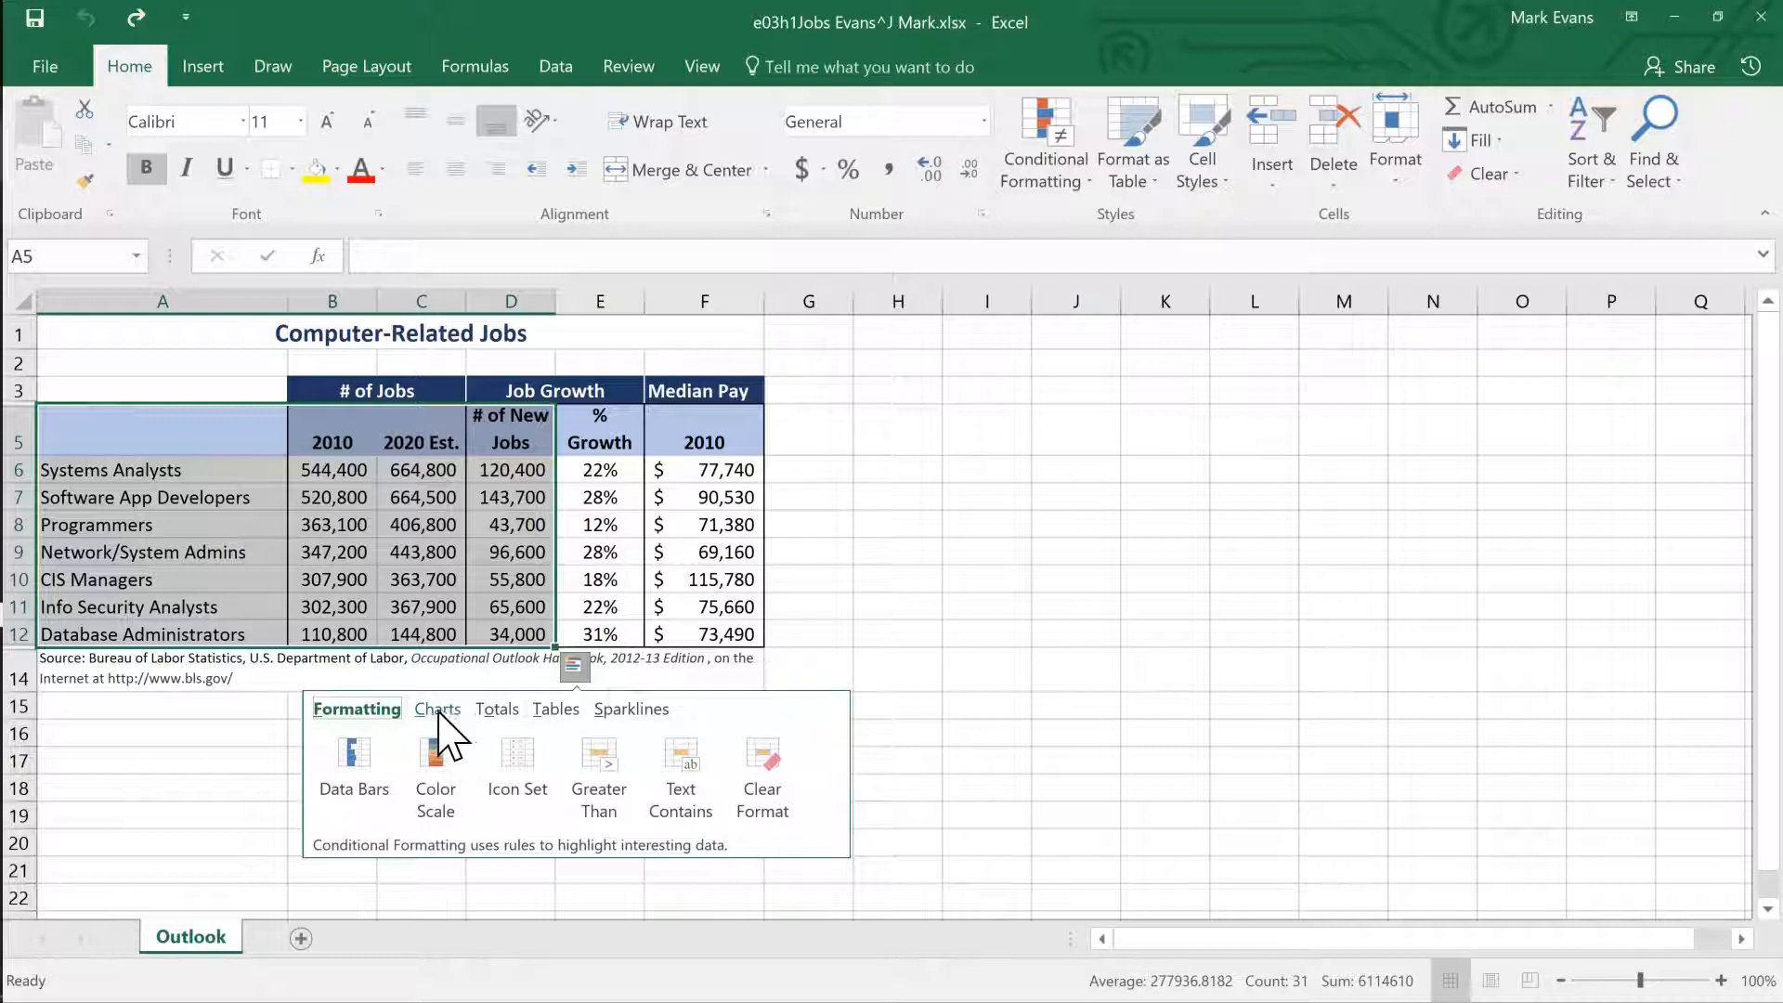
{"action": "left_click", "coordinate": [440, 712]}
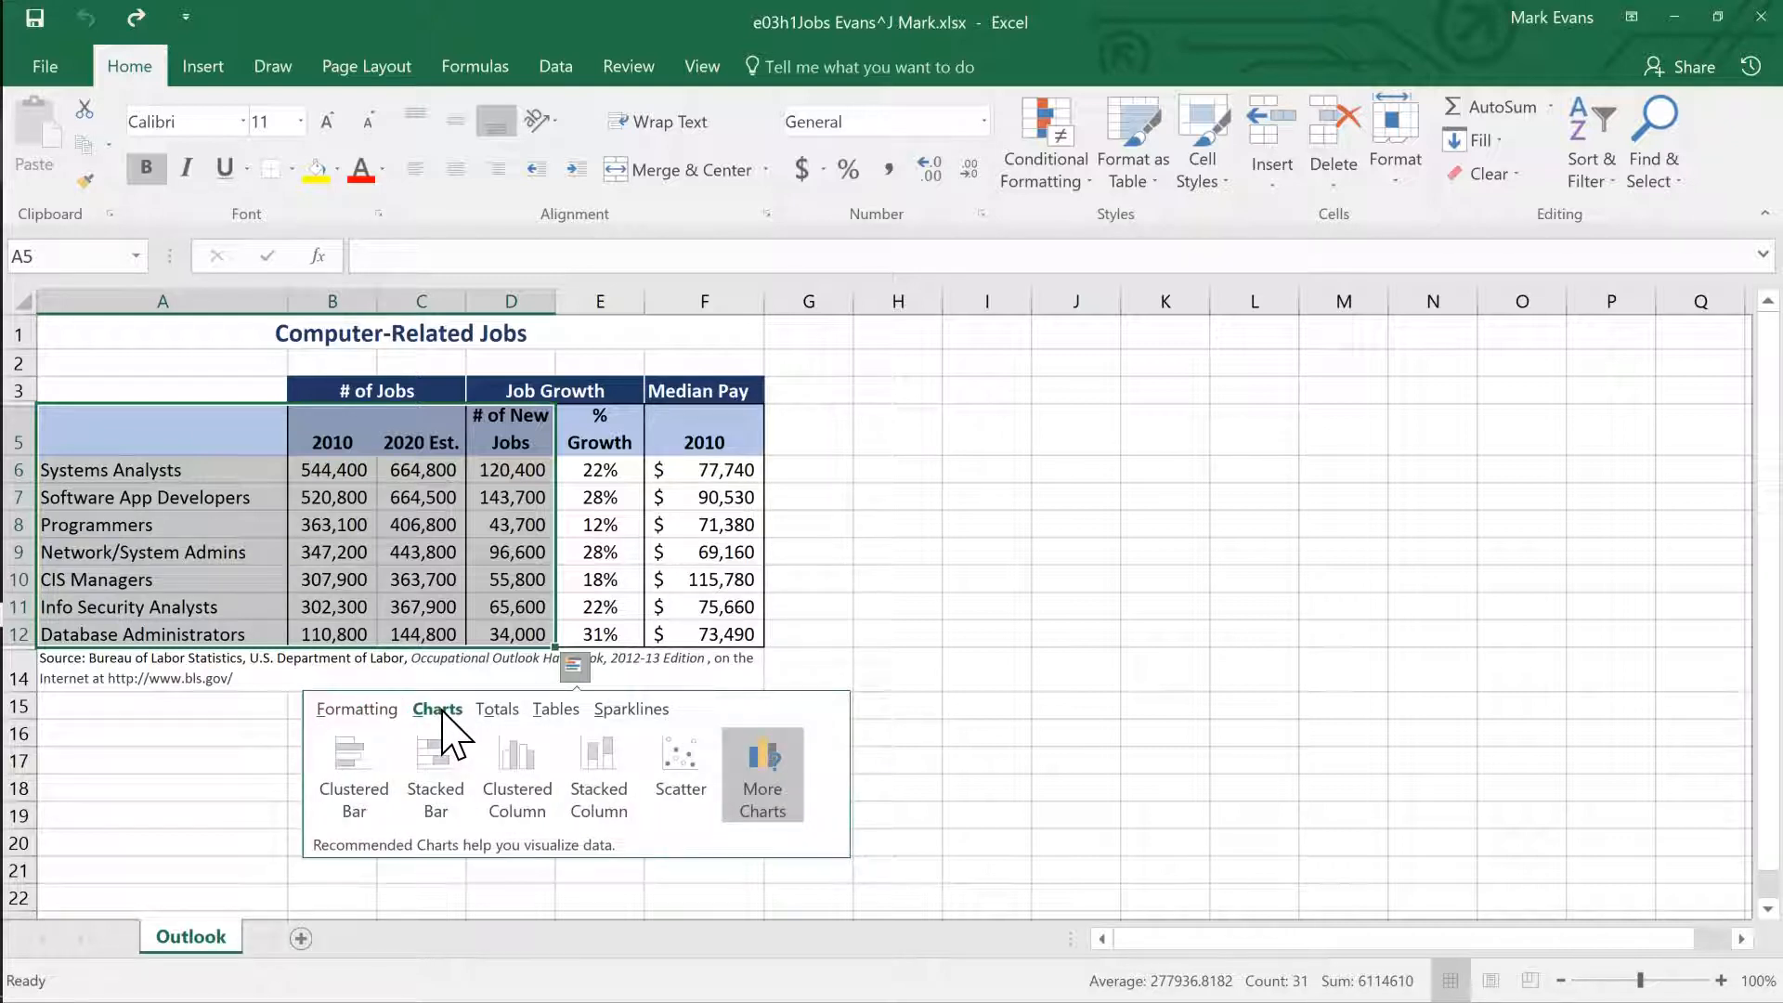
{"action": "left_click", "coordinate": [443, 711]}
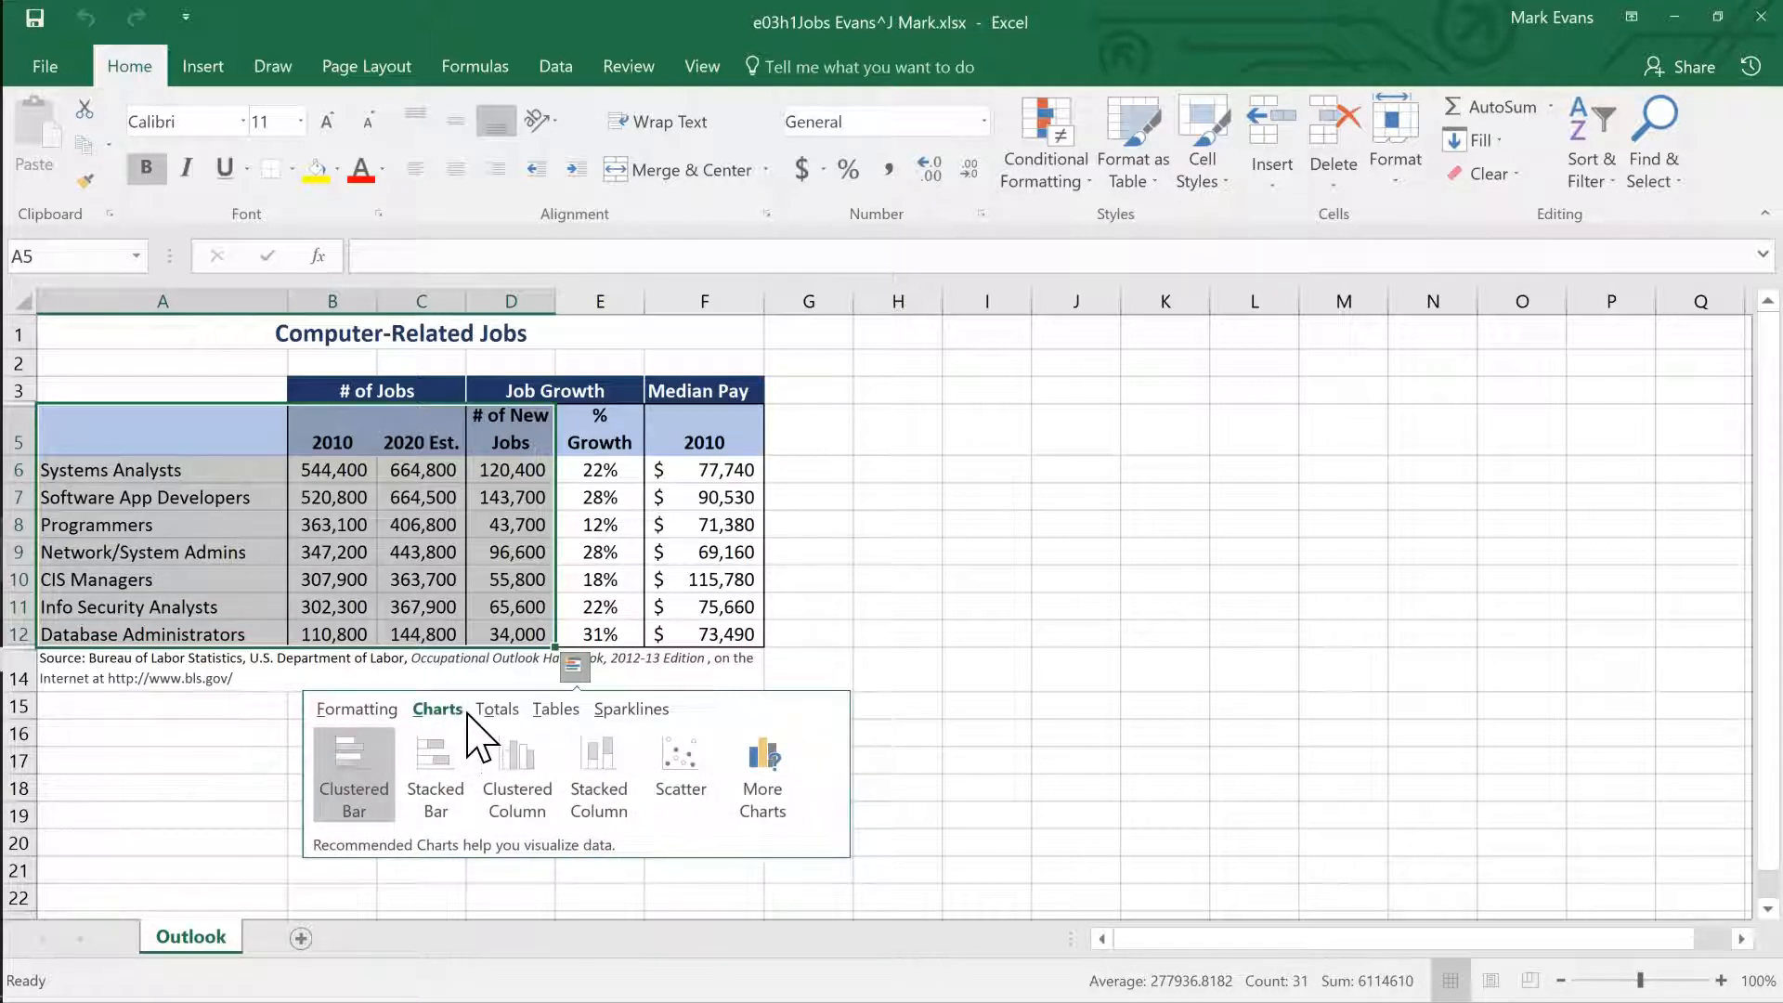
{"action": "left_click", "coordinate": [517, 758]}
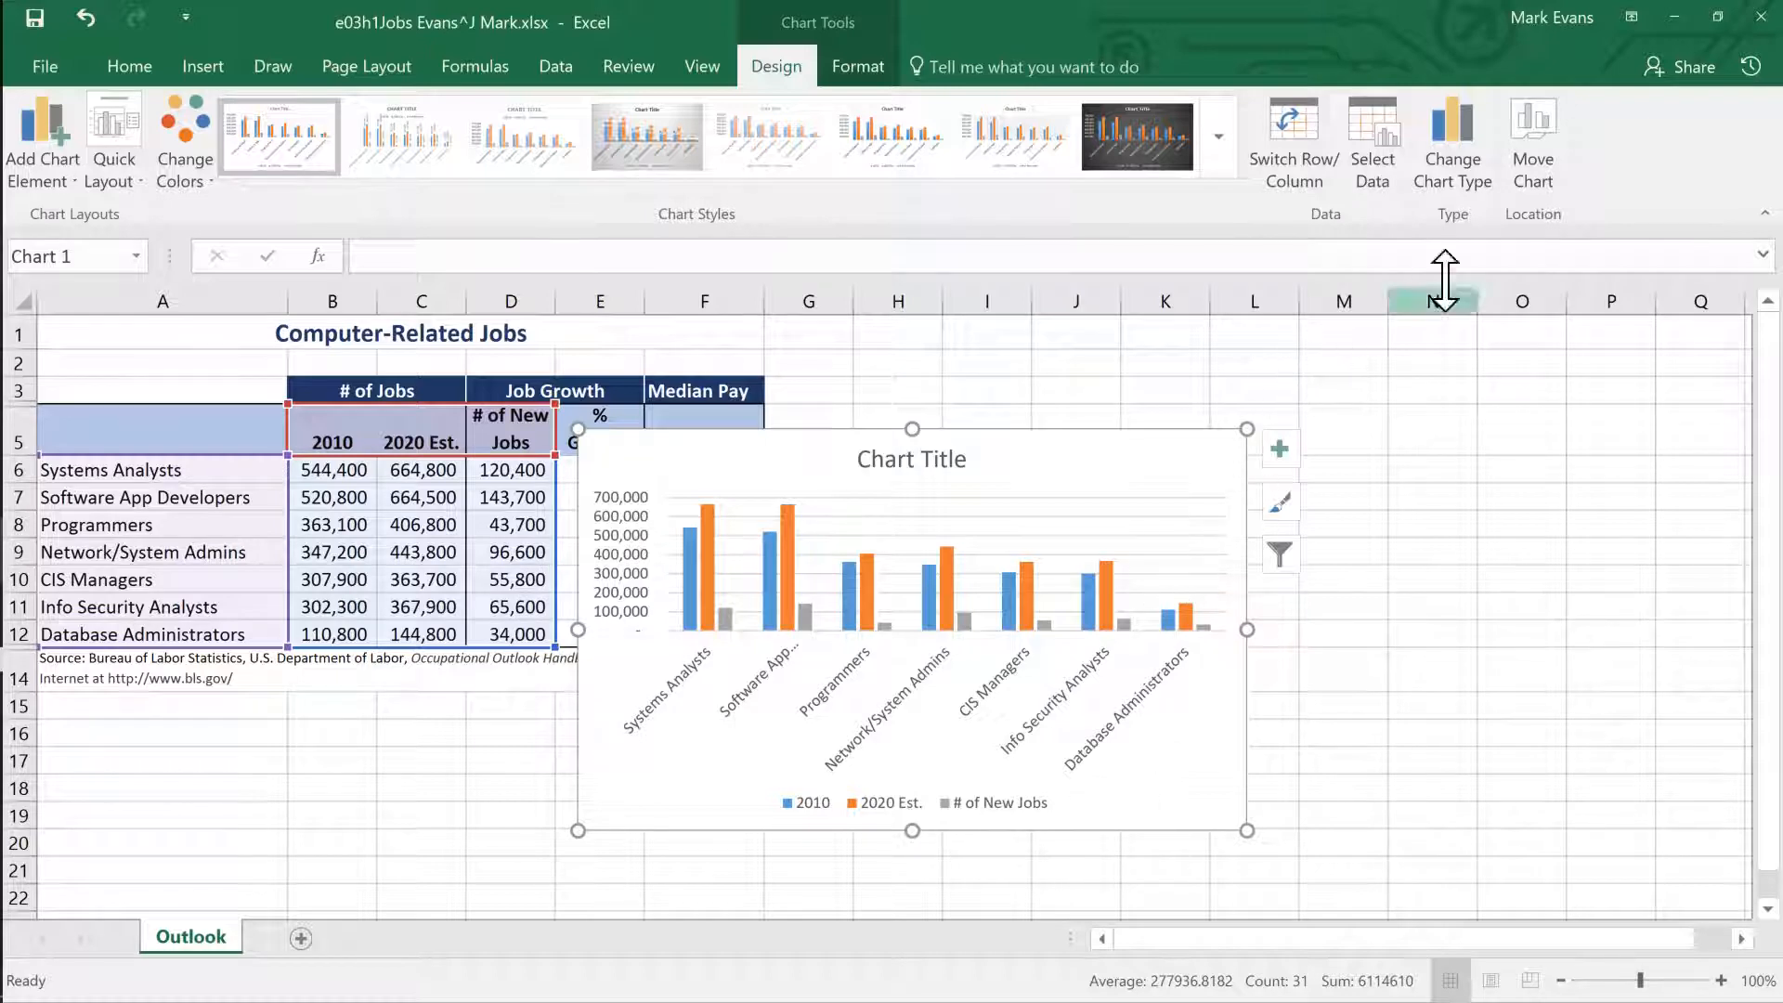
Move the clustered column chart to a new sheet named Cluster Column.
{"action": "left_click", "coordinate": [1537, 163]}
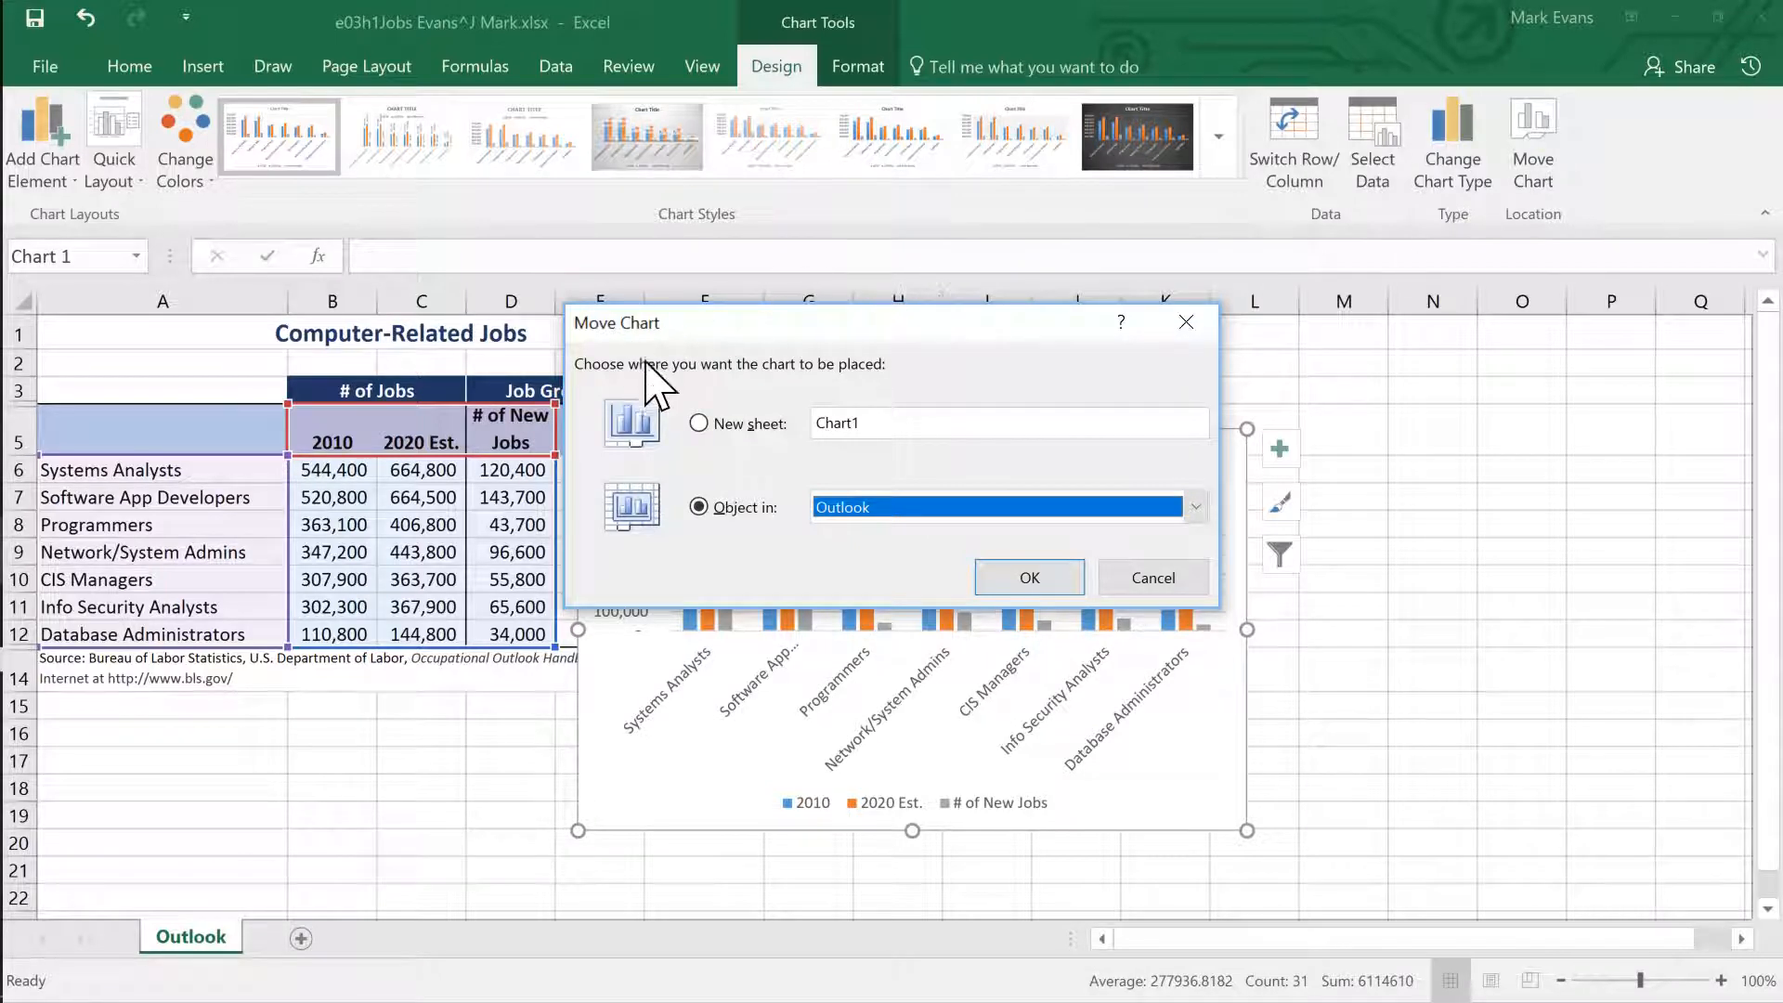
{"action": "left_click", "coordinate": [701, 423]}
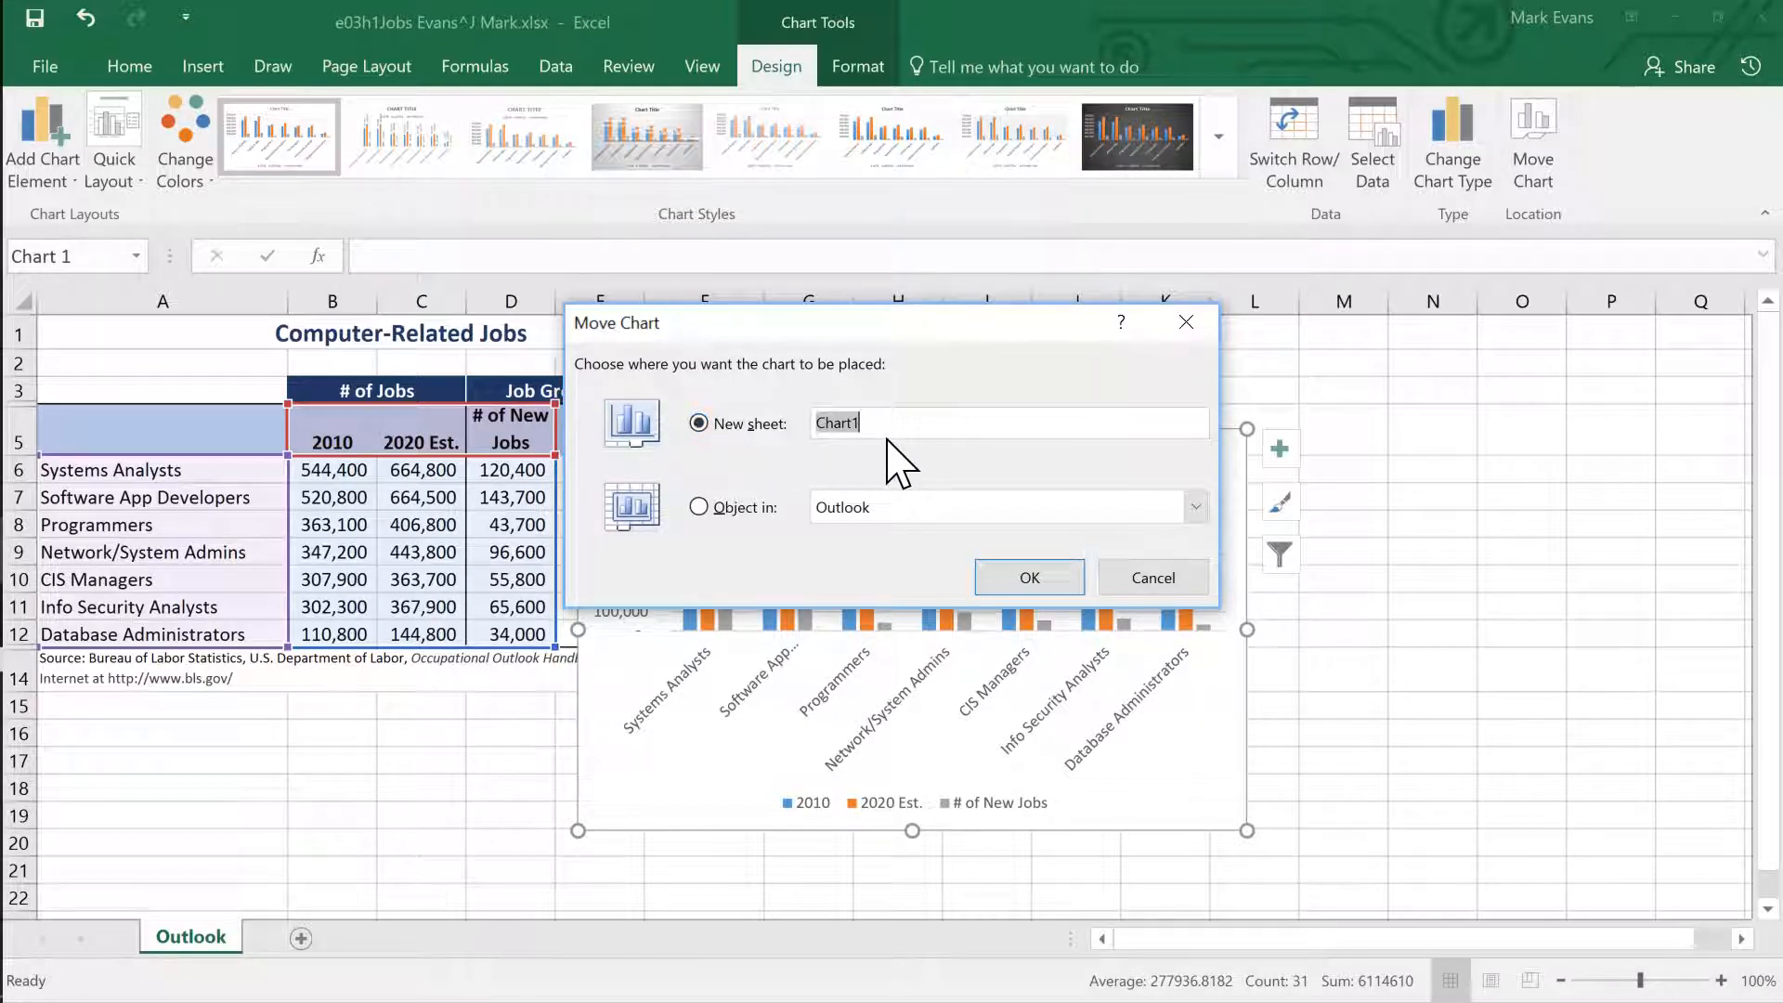
{"action": "type", "text": "Cluster Column"}
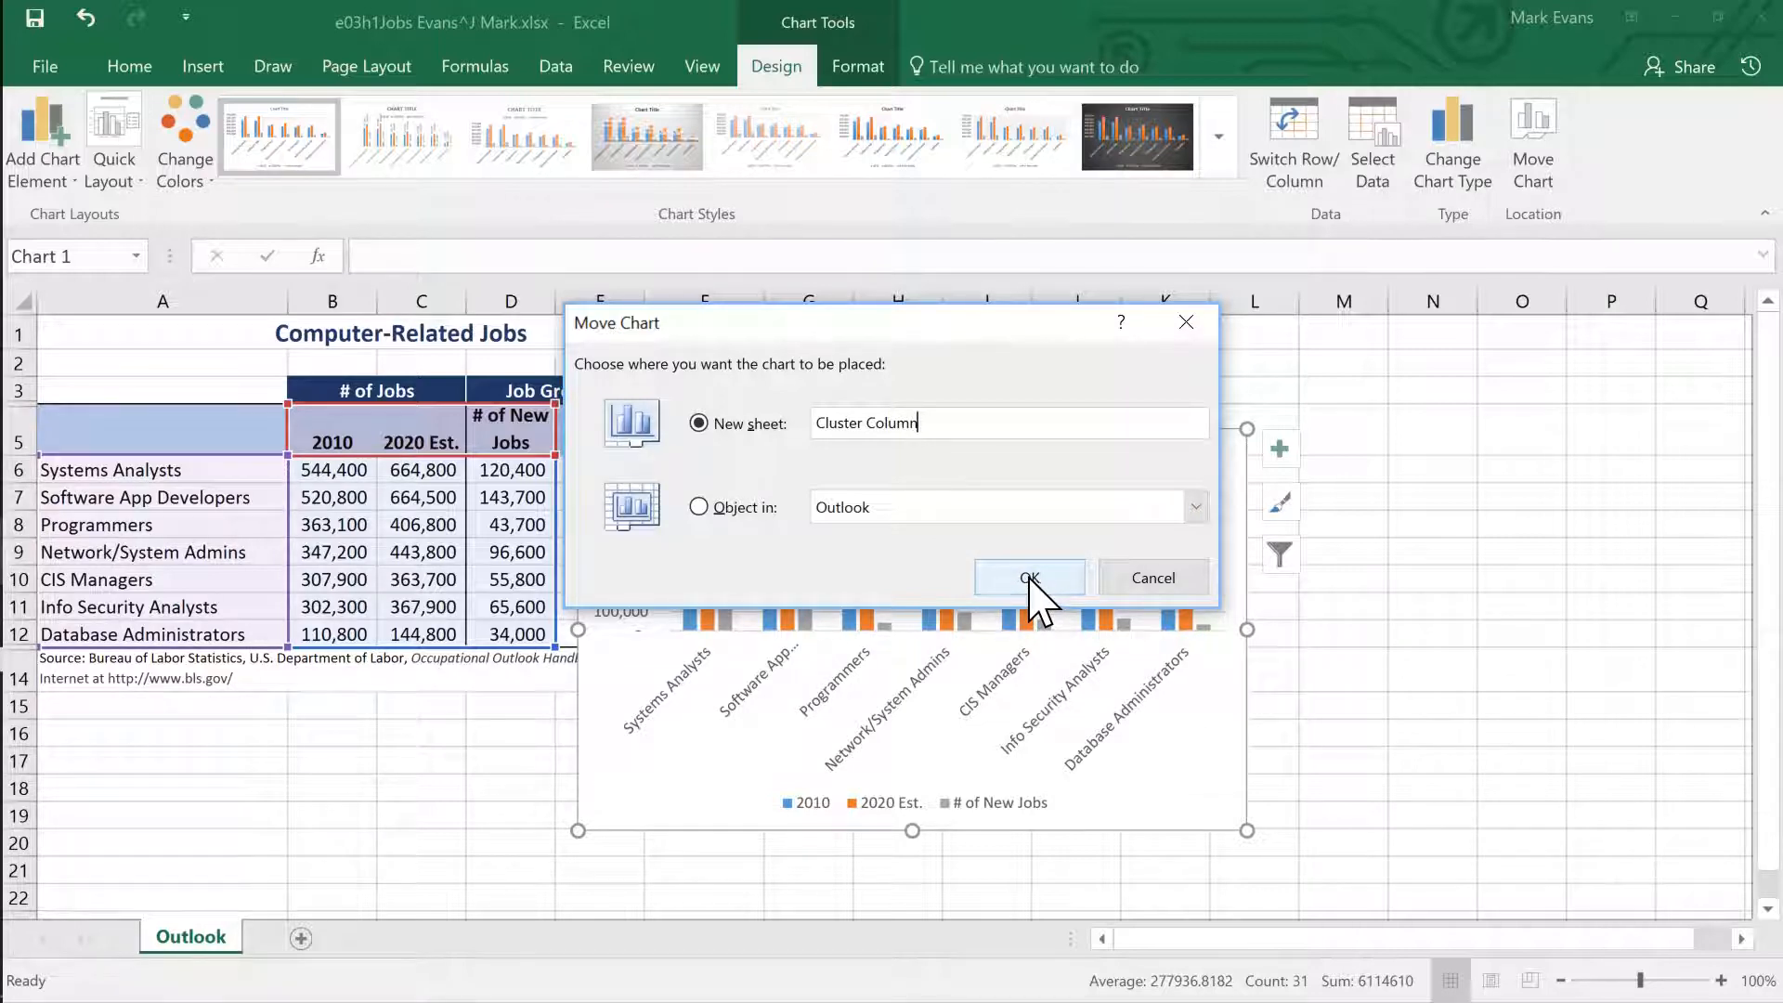
{"action": "left_click", "coordinate": [1030, 577]}
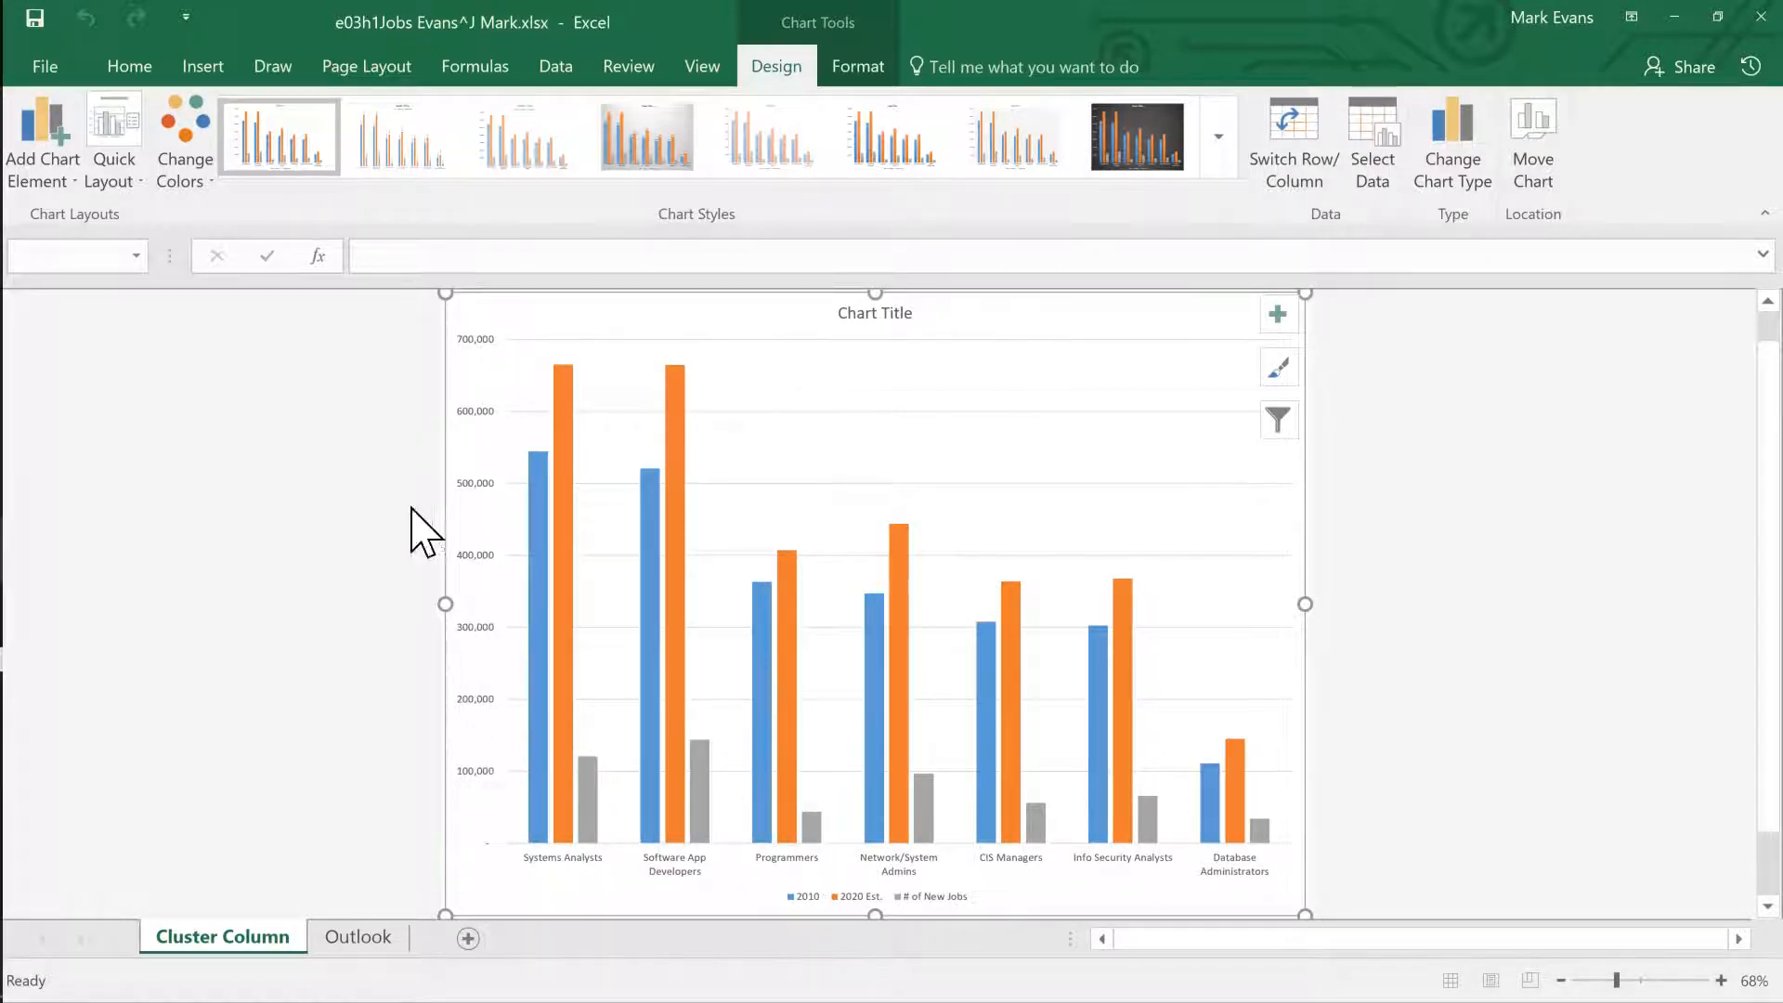
On the Outlook sheet, preview the recommended charts for A5:A12 together with D5:D12, without inserting one.
{"action": "left_click", "coordinate": [357, 937]}
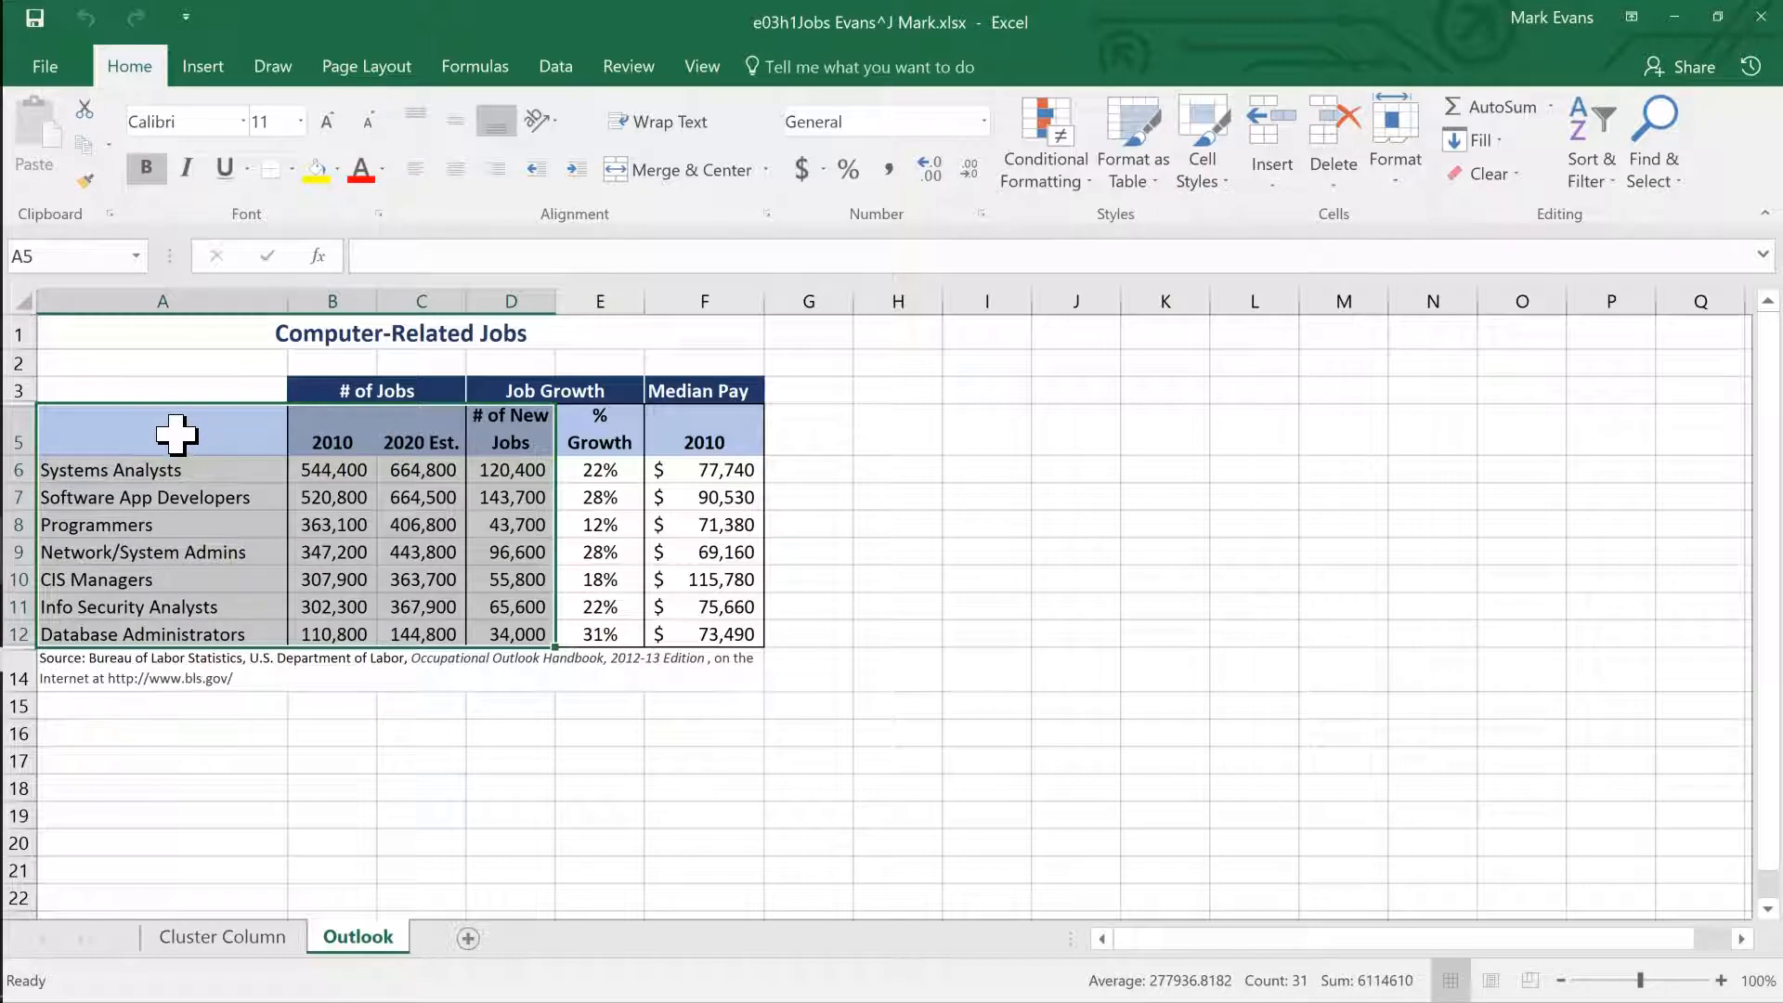
{"action": "left_click", "coordinate": [177, 432]}
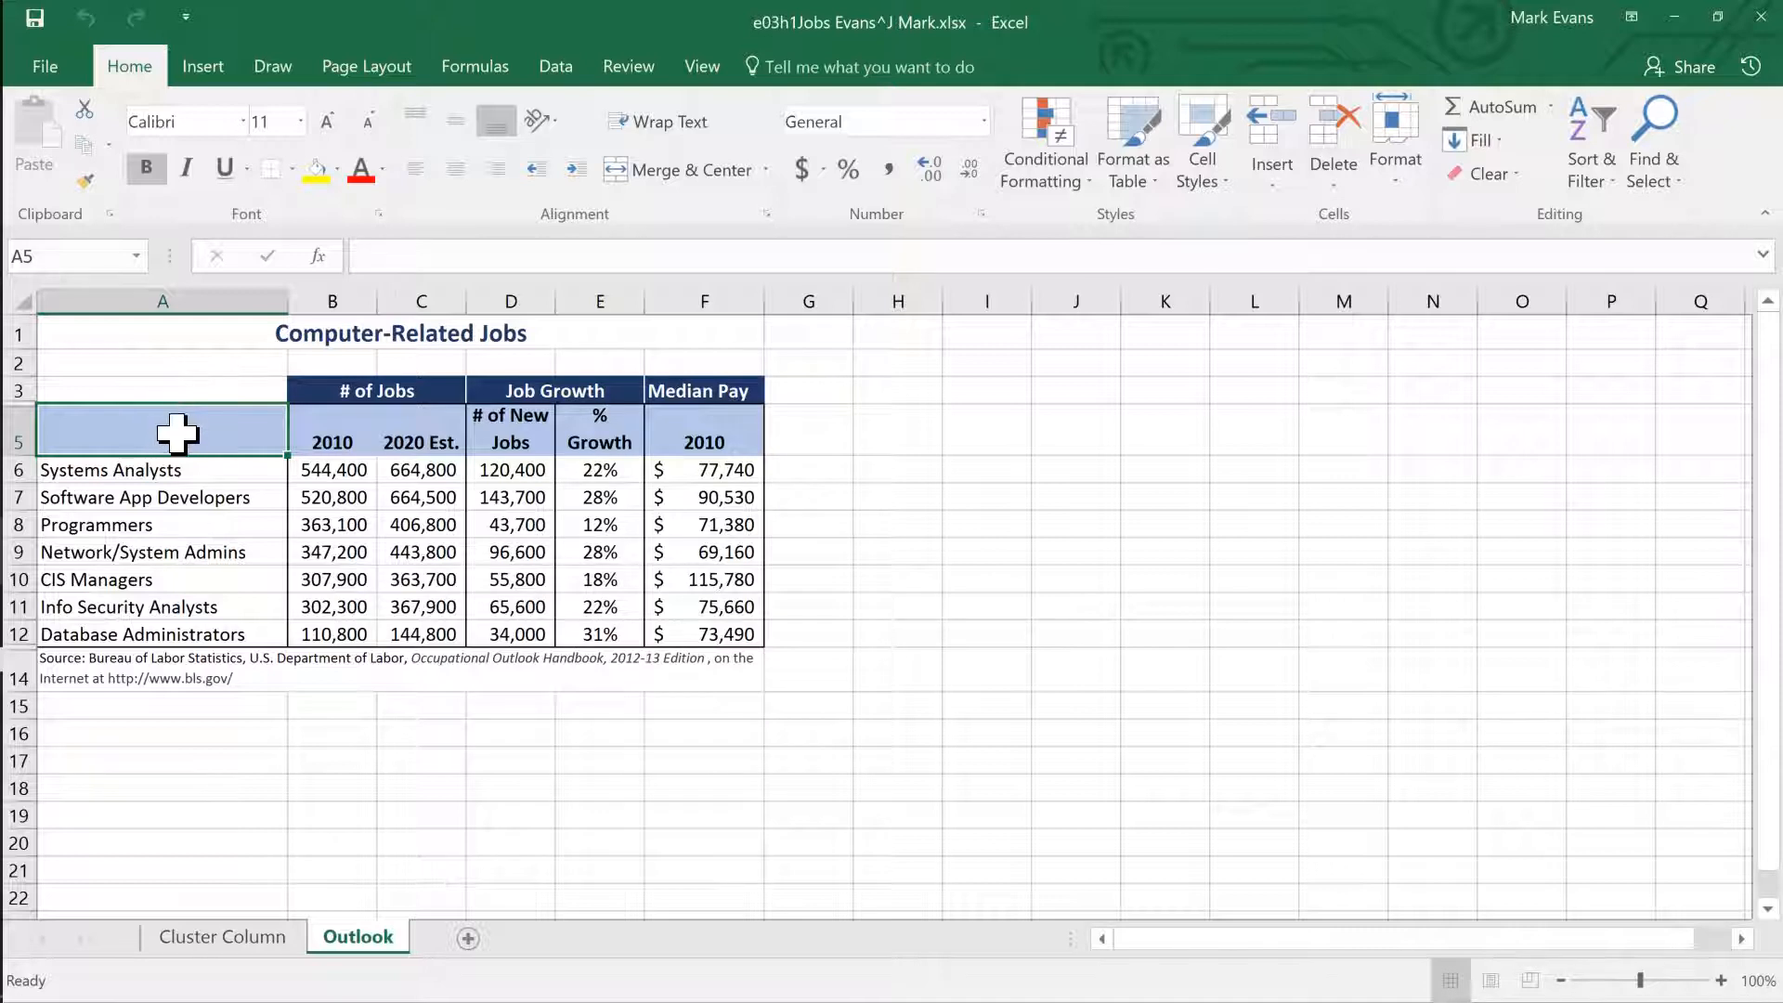
{"action": "left_click_drag", "start_coordinate": [176, 429], "coordinate": [186, 639]}
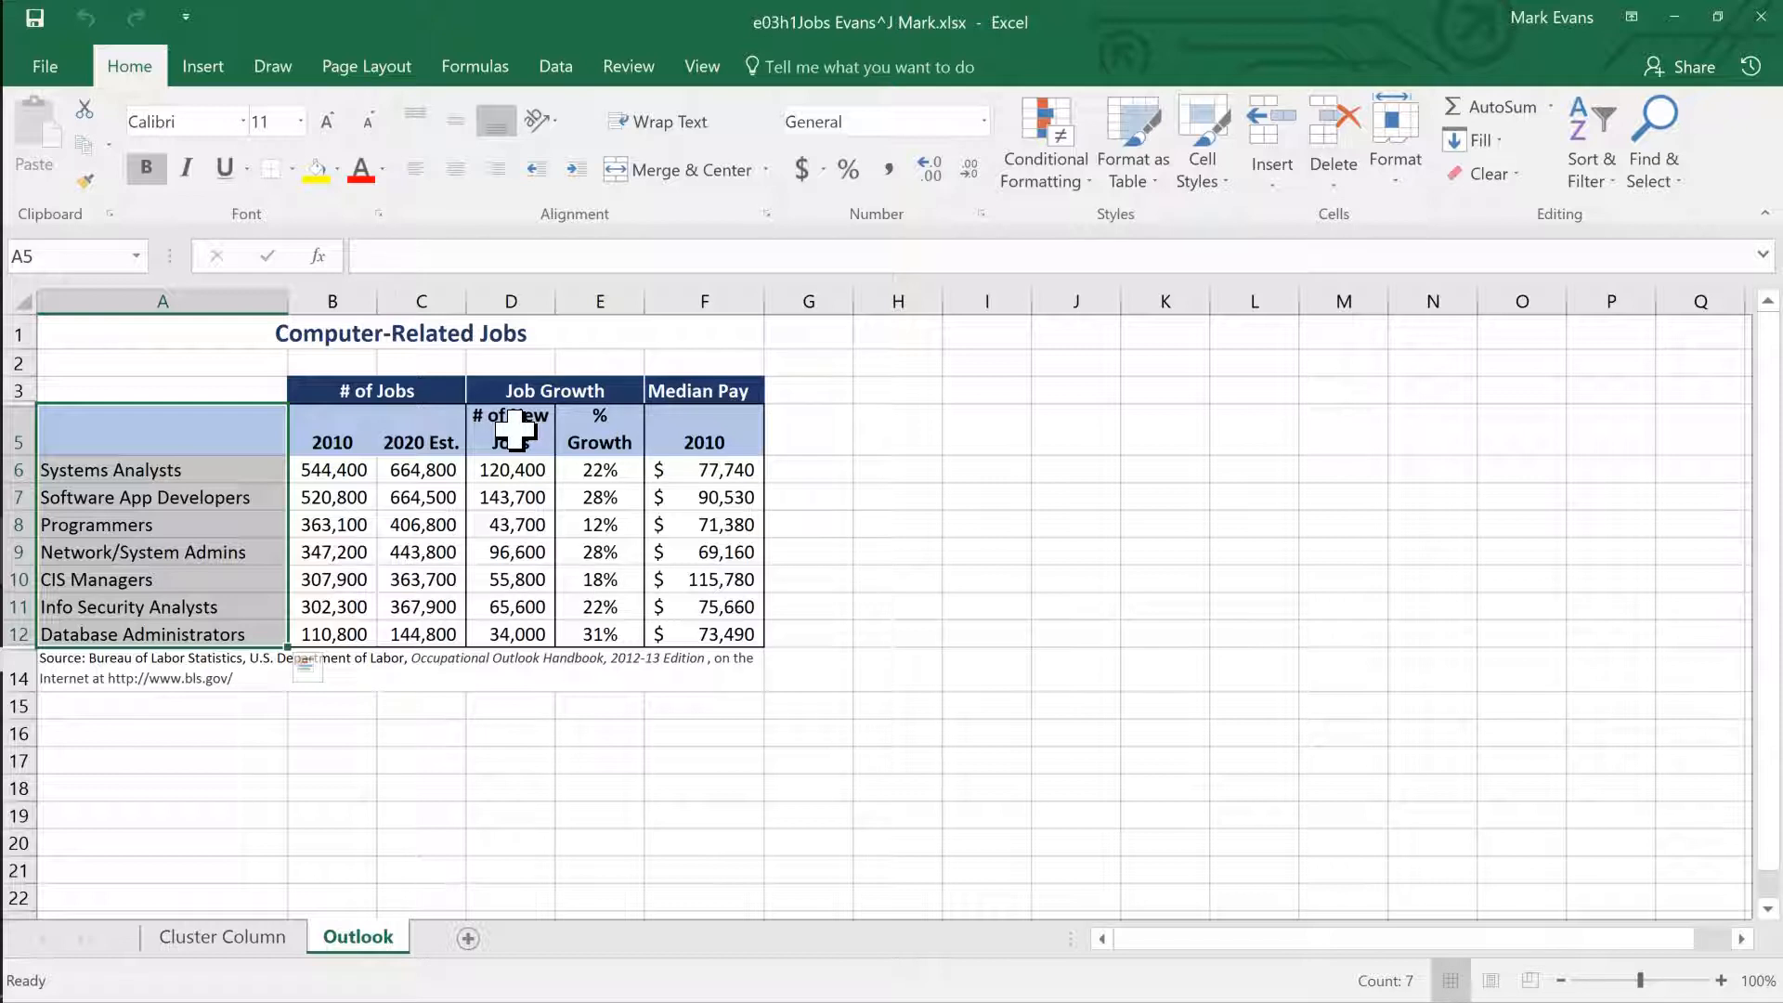
{"action": "left_click_drag", "start_coordinate": [515, 429], "coordinate": [515, 635]}
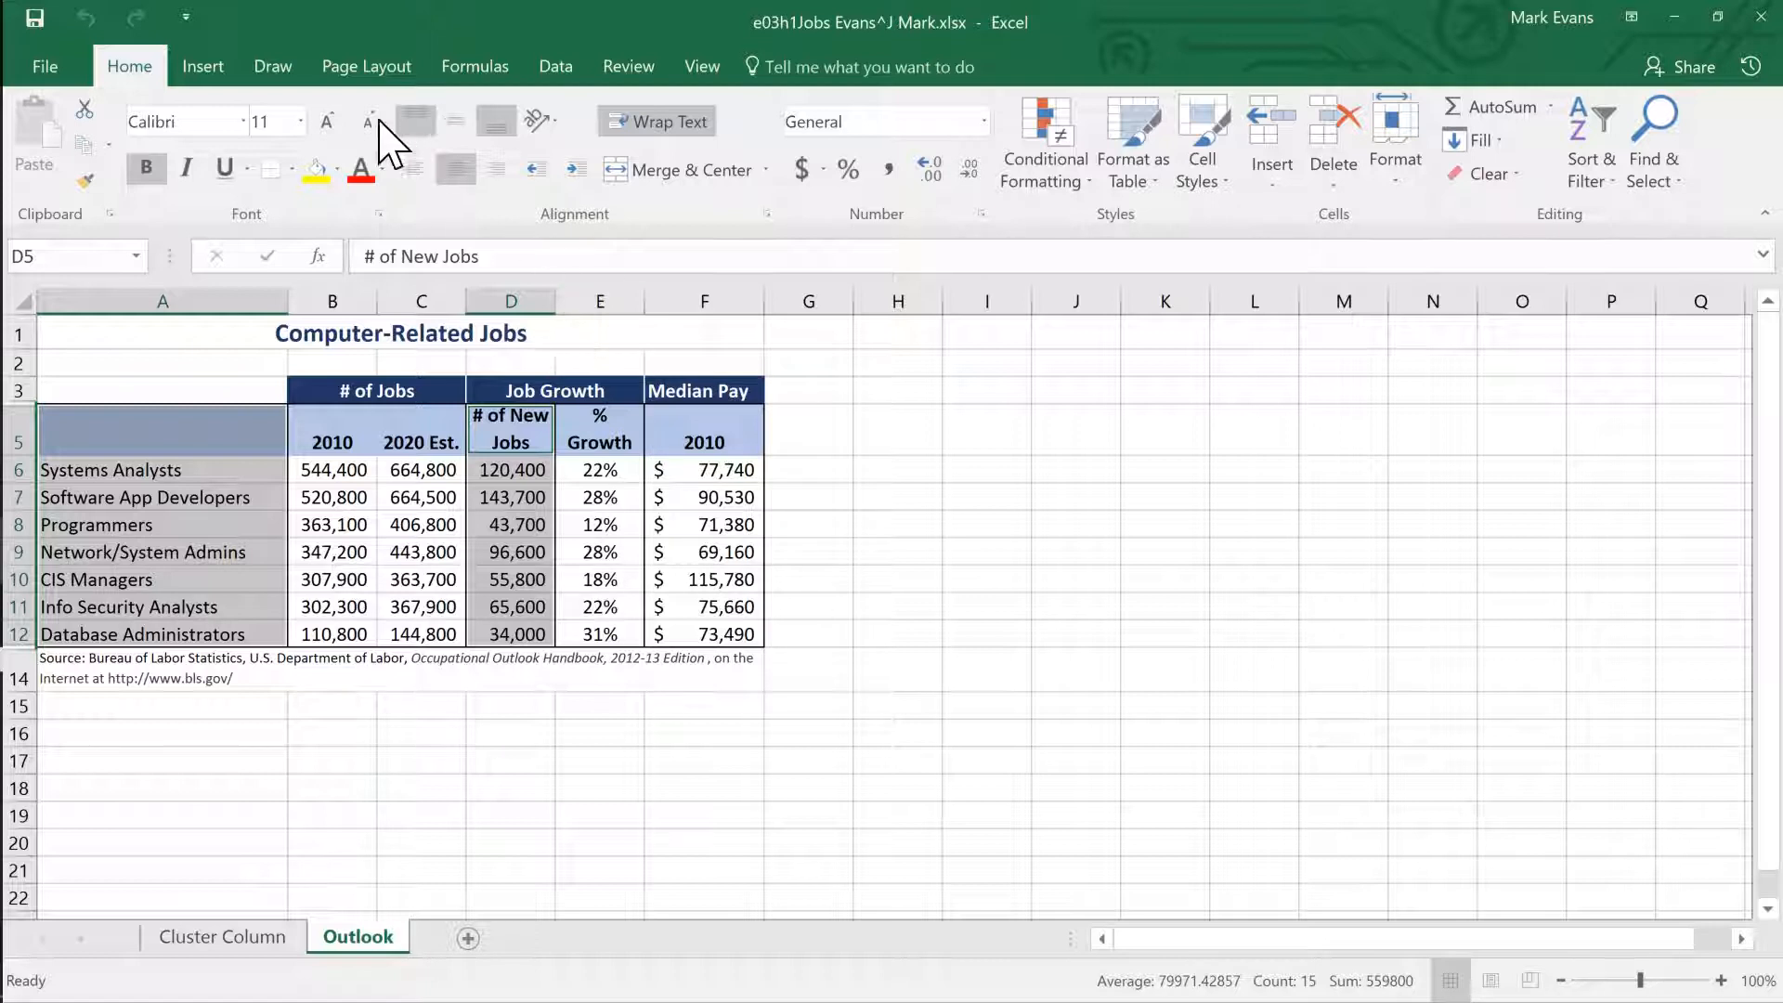
{"action": "left_click", "coordinate": [204, 72]}
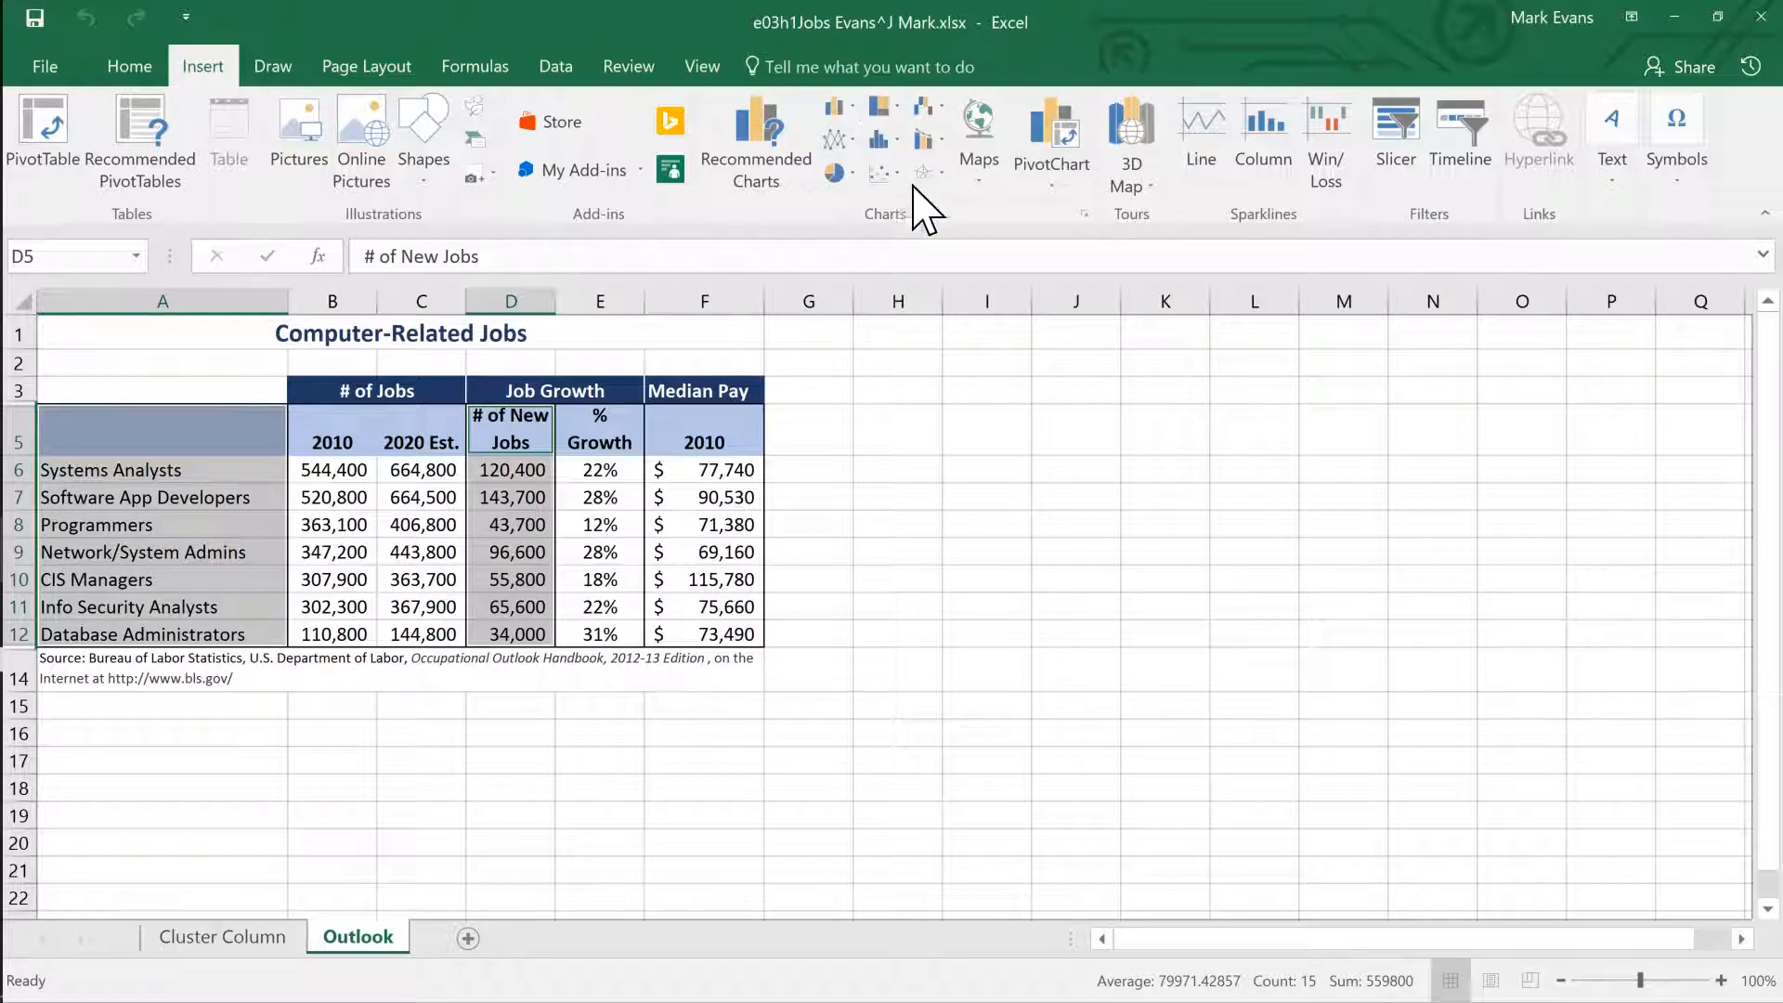
{"action": "left_click", "coordinate": [1083, 215]}
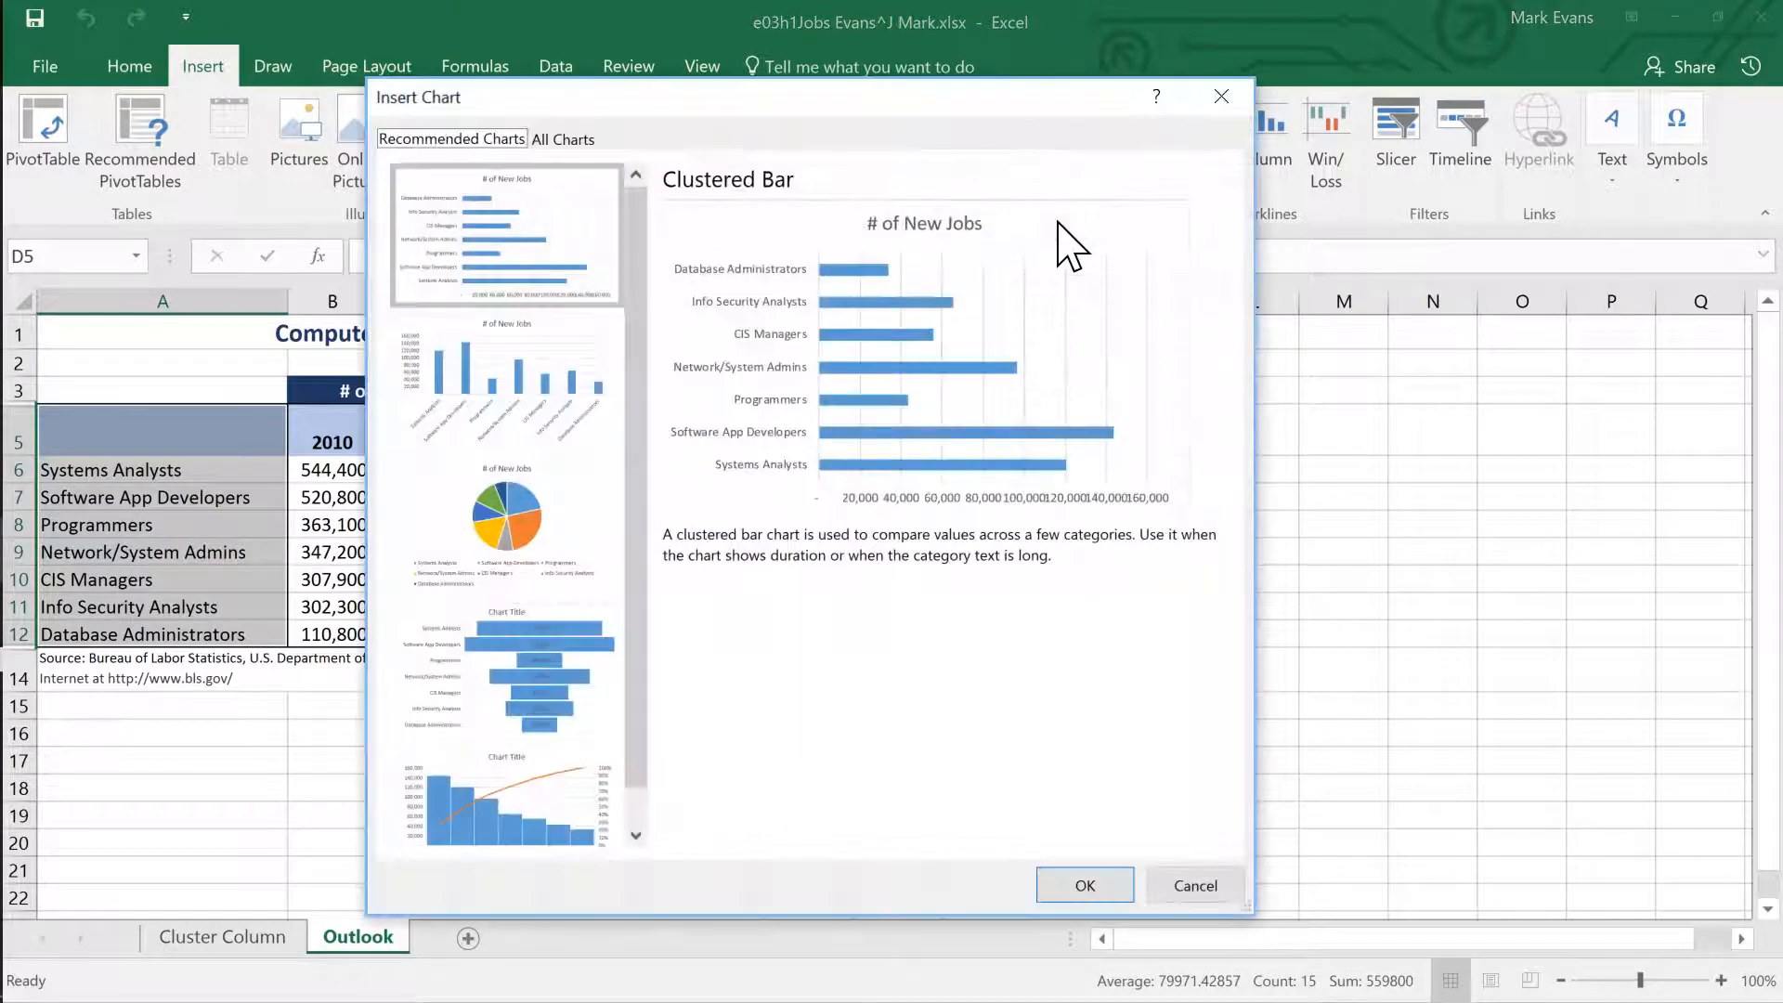
{"action": "left_click", "coordinate": [1212, 885]}
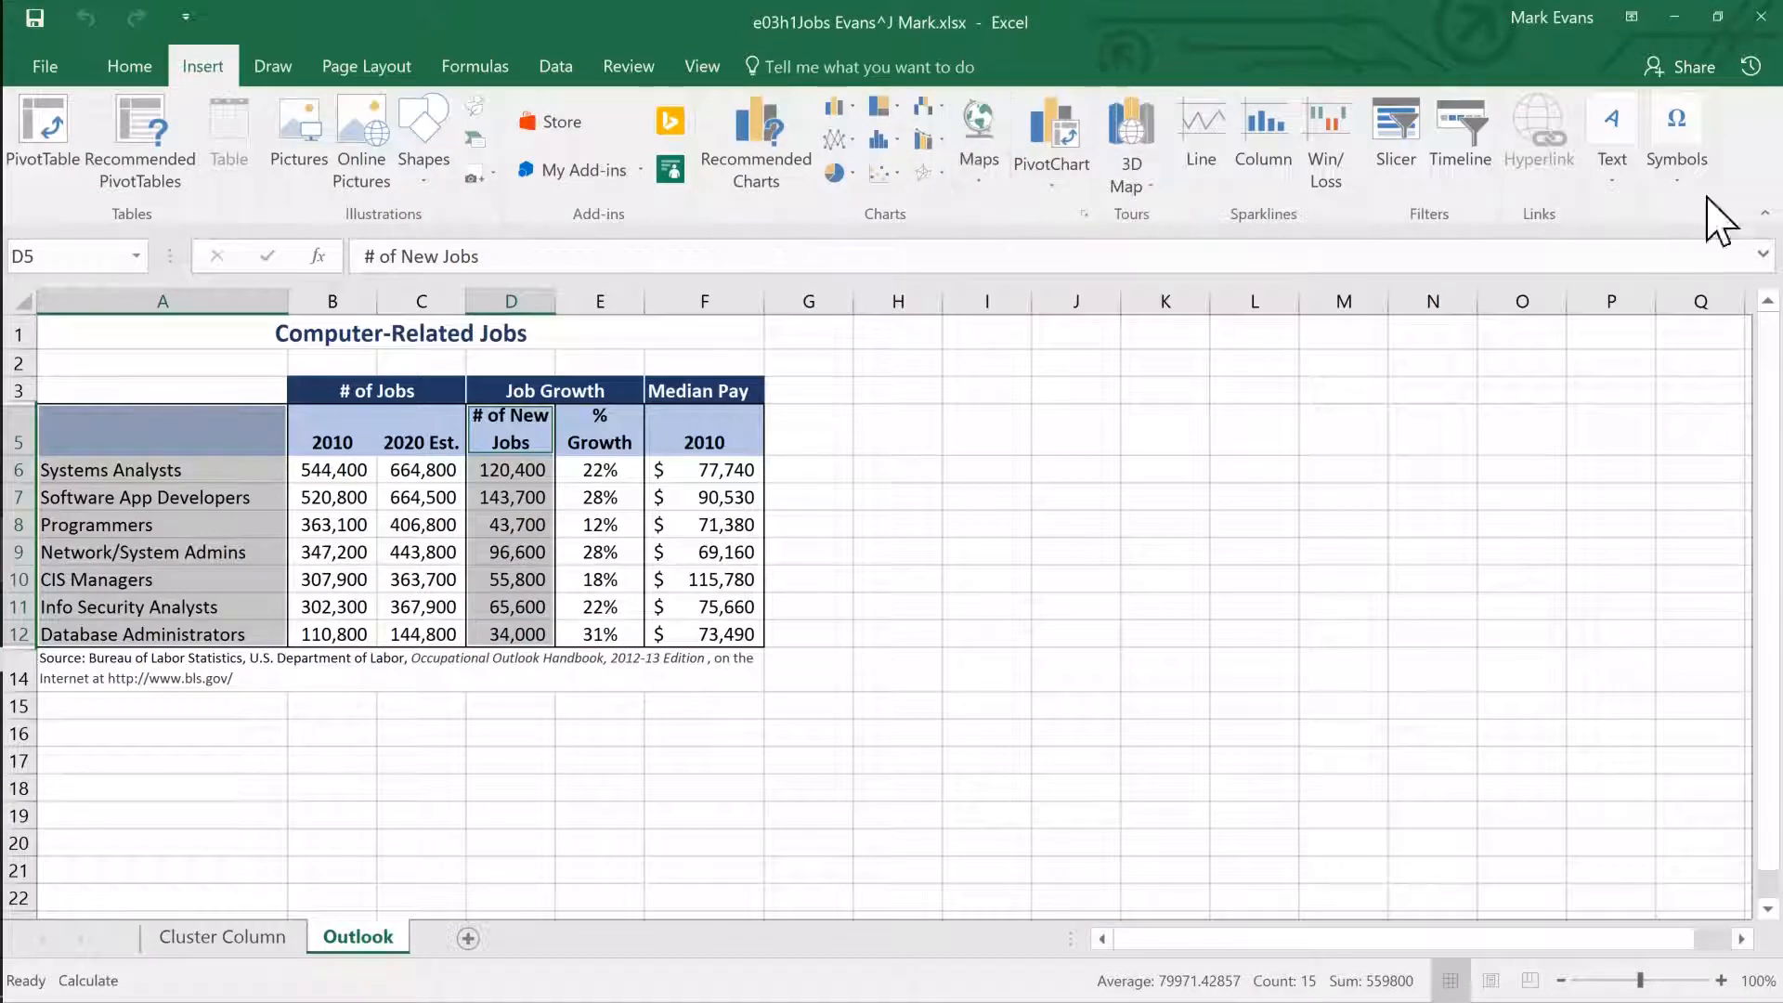
{"action": "left_click_drag", "start_coordinate": [139, 426], "coordinate": [152, 634]}
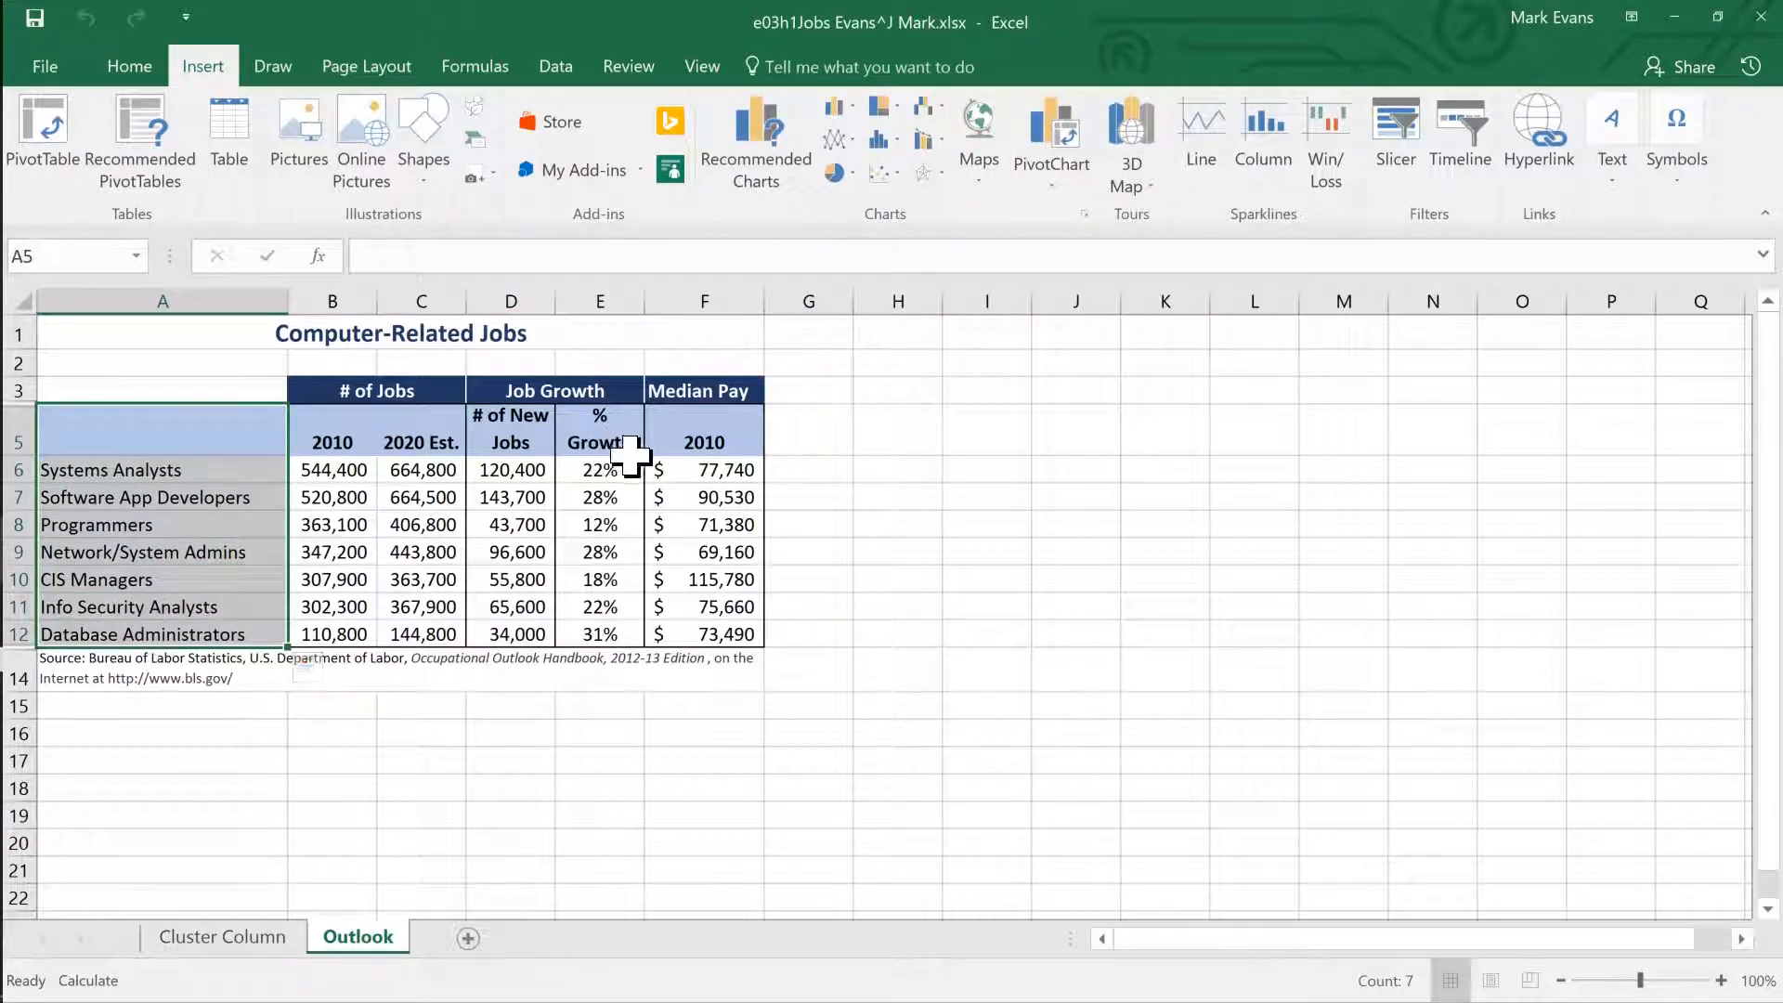
{"action": "left_click", "coordinate": [516, 428], "text": "ctrl"}
{"action": "left_click_drag", "start_coordinate": [517, 432], "coordinate": [517, 632]}
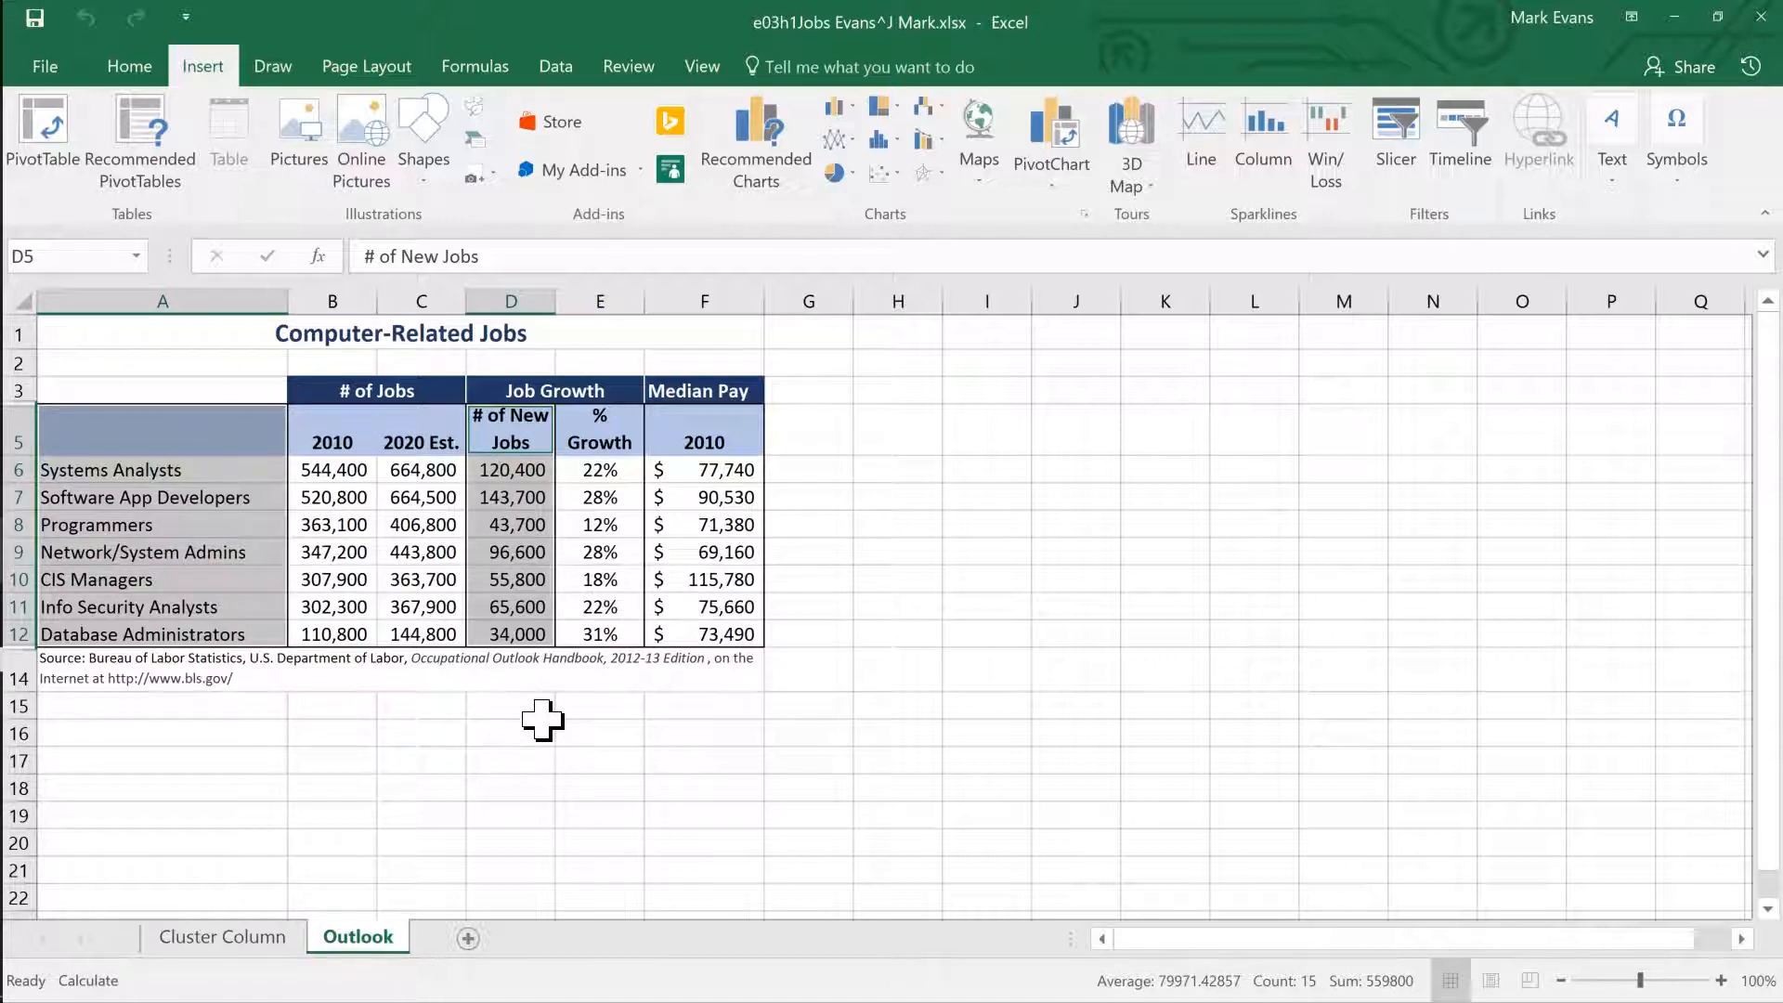
{"action": "key", "text": "ctrl+z"}
Insert a 2-D stacked bar chart from the nonadjacent ranges A5:B12 and D5:D12 on the Outlook sheet.
{"action": "left_click", "coordinate": [188, 432]}
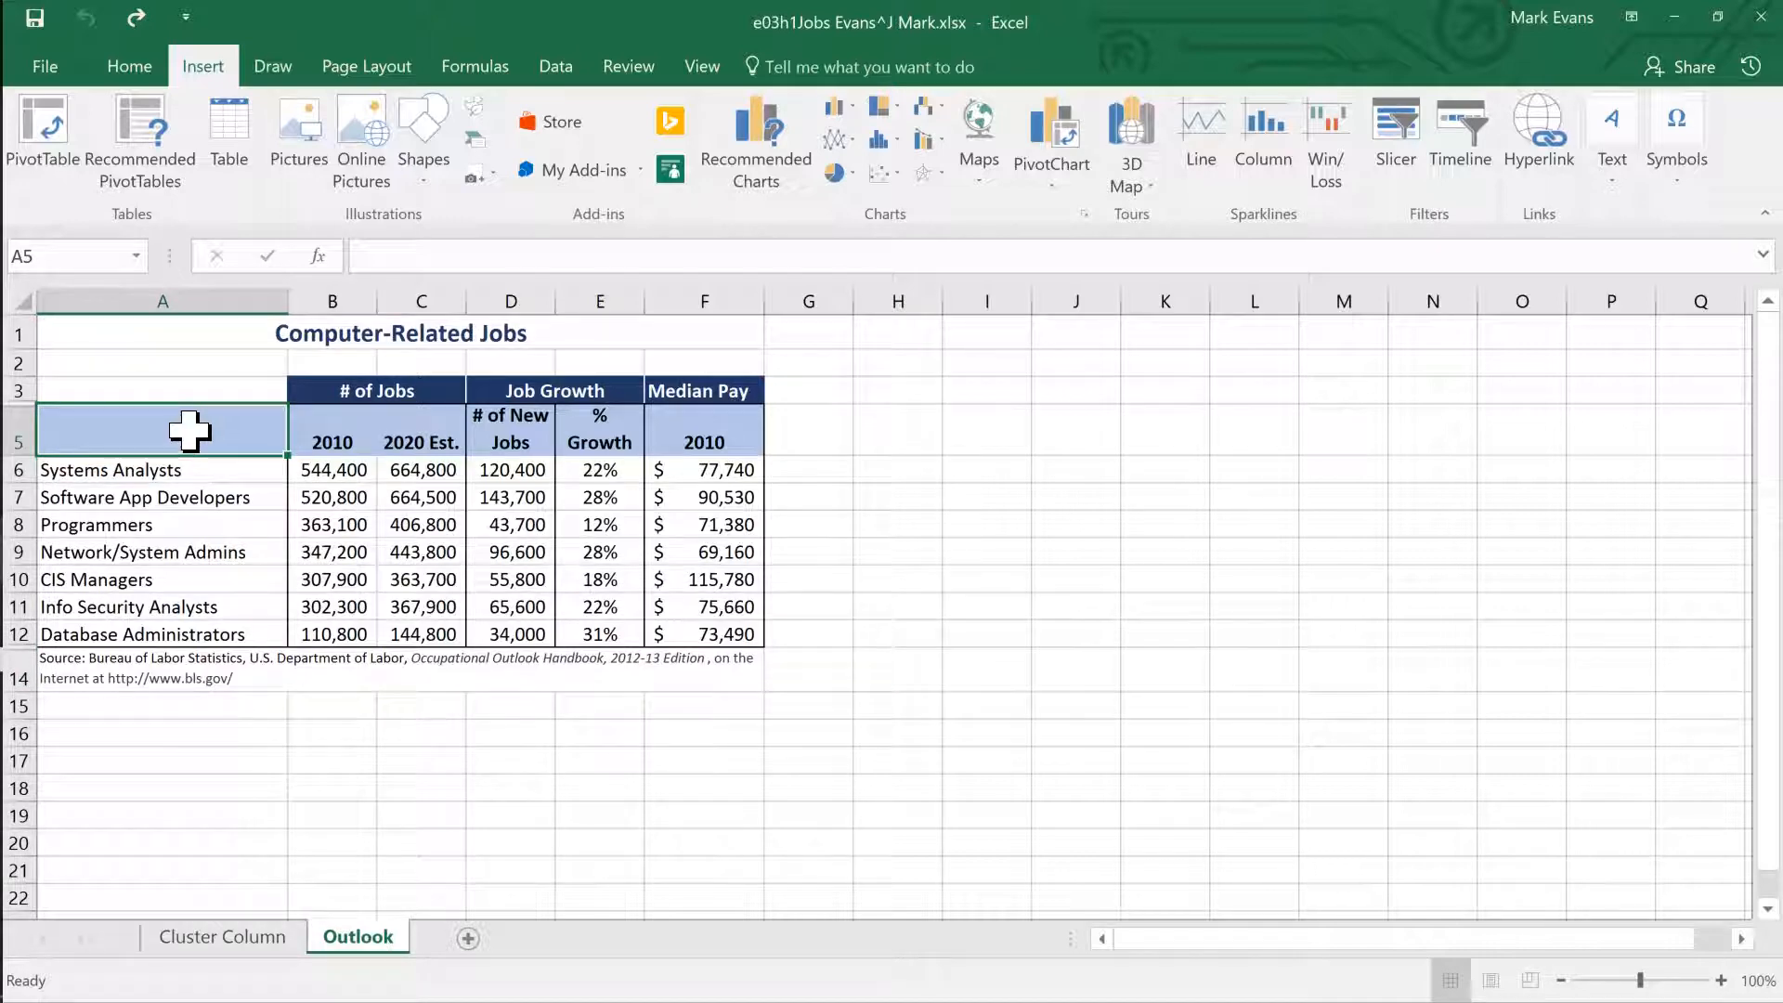
{"action": "left_click_drag", "start_coordinate": [187, 432], "coordinate": [353, 632]}
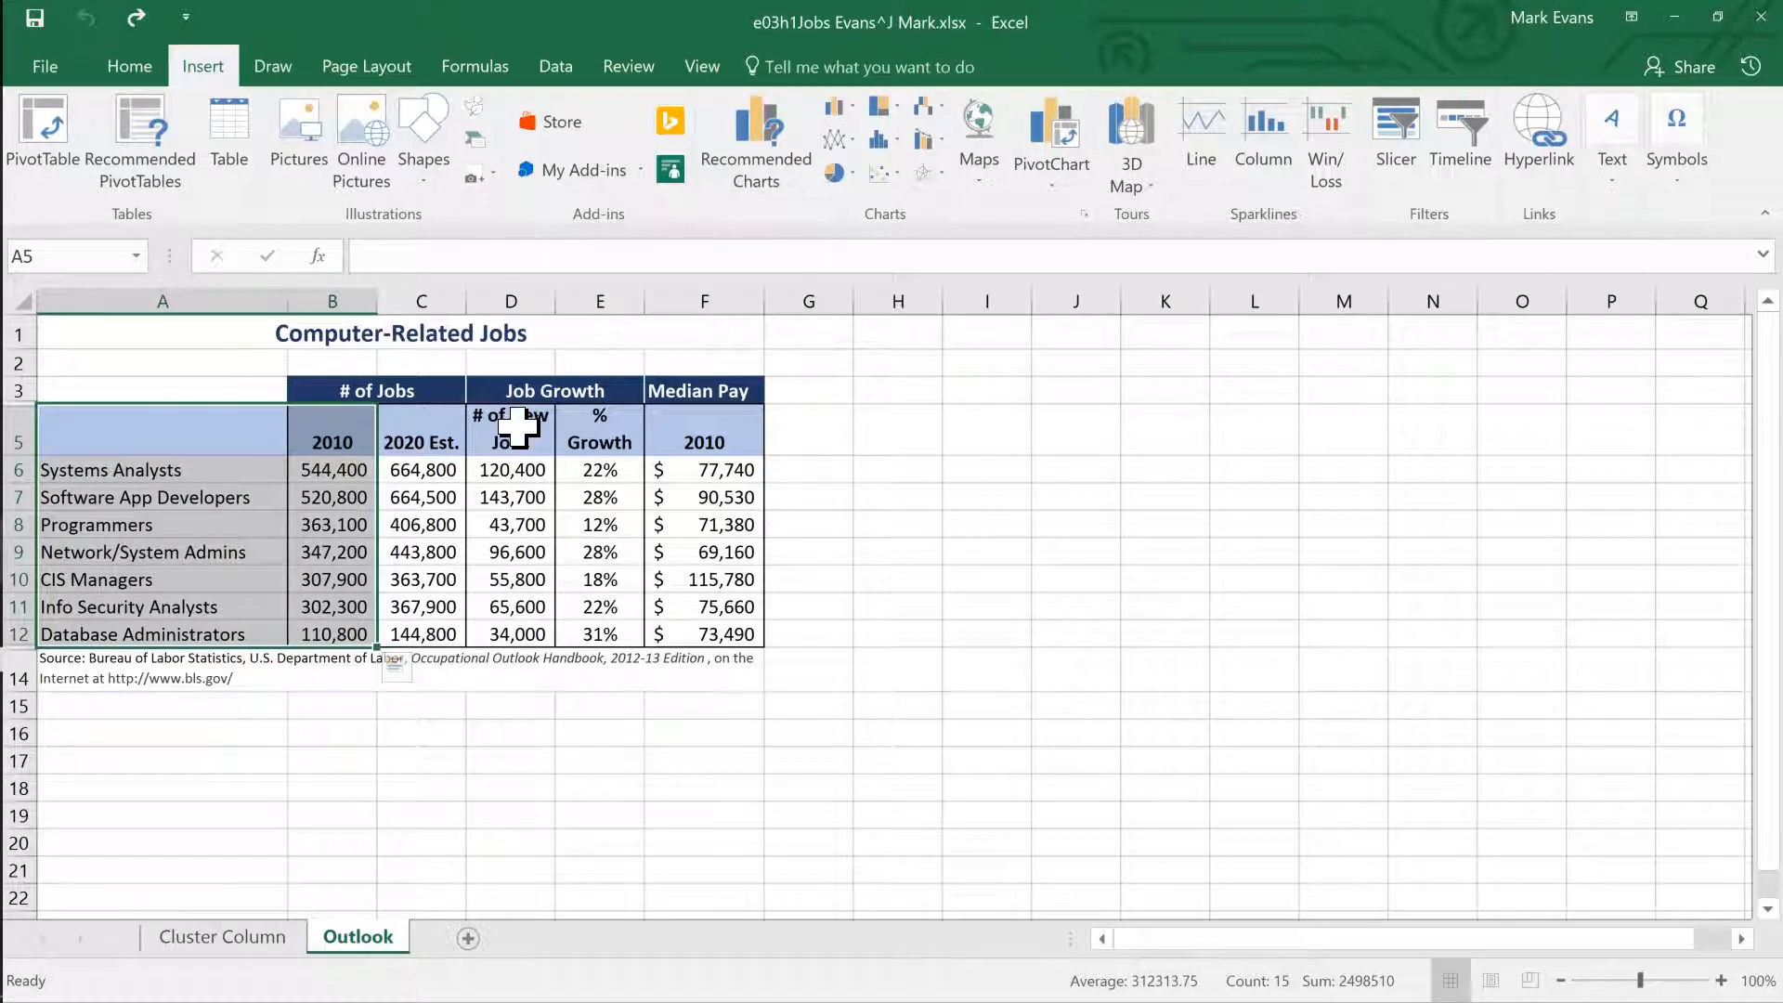
{"action": "left_click_drag", "start_coordinate": [518, 427], "coordinate": [520, 635]}
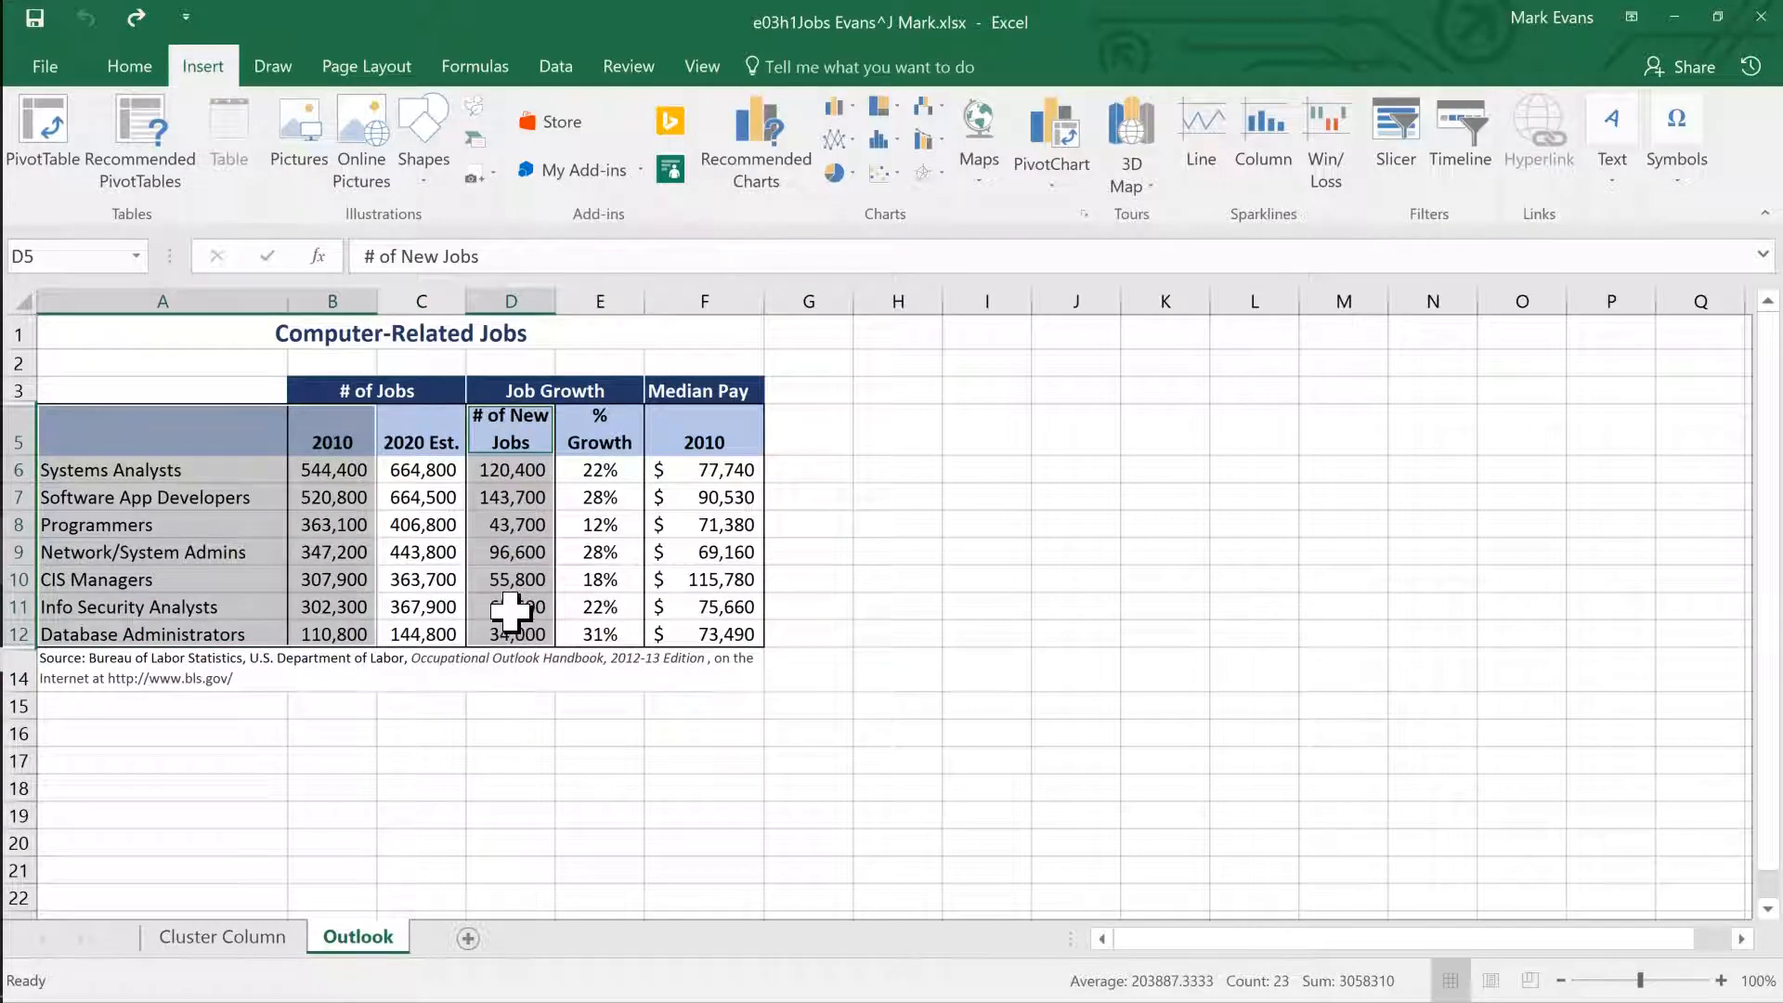
{"action": "left_click", "coordinate": [842, 112]}
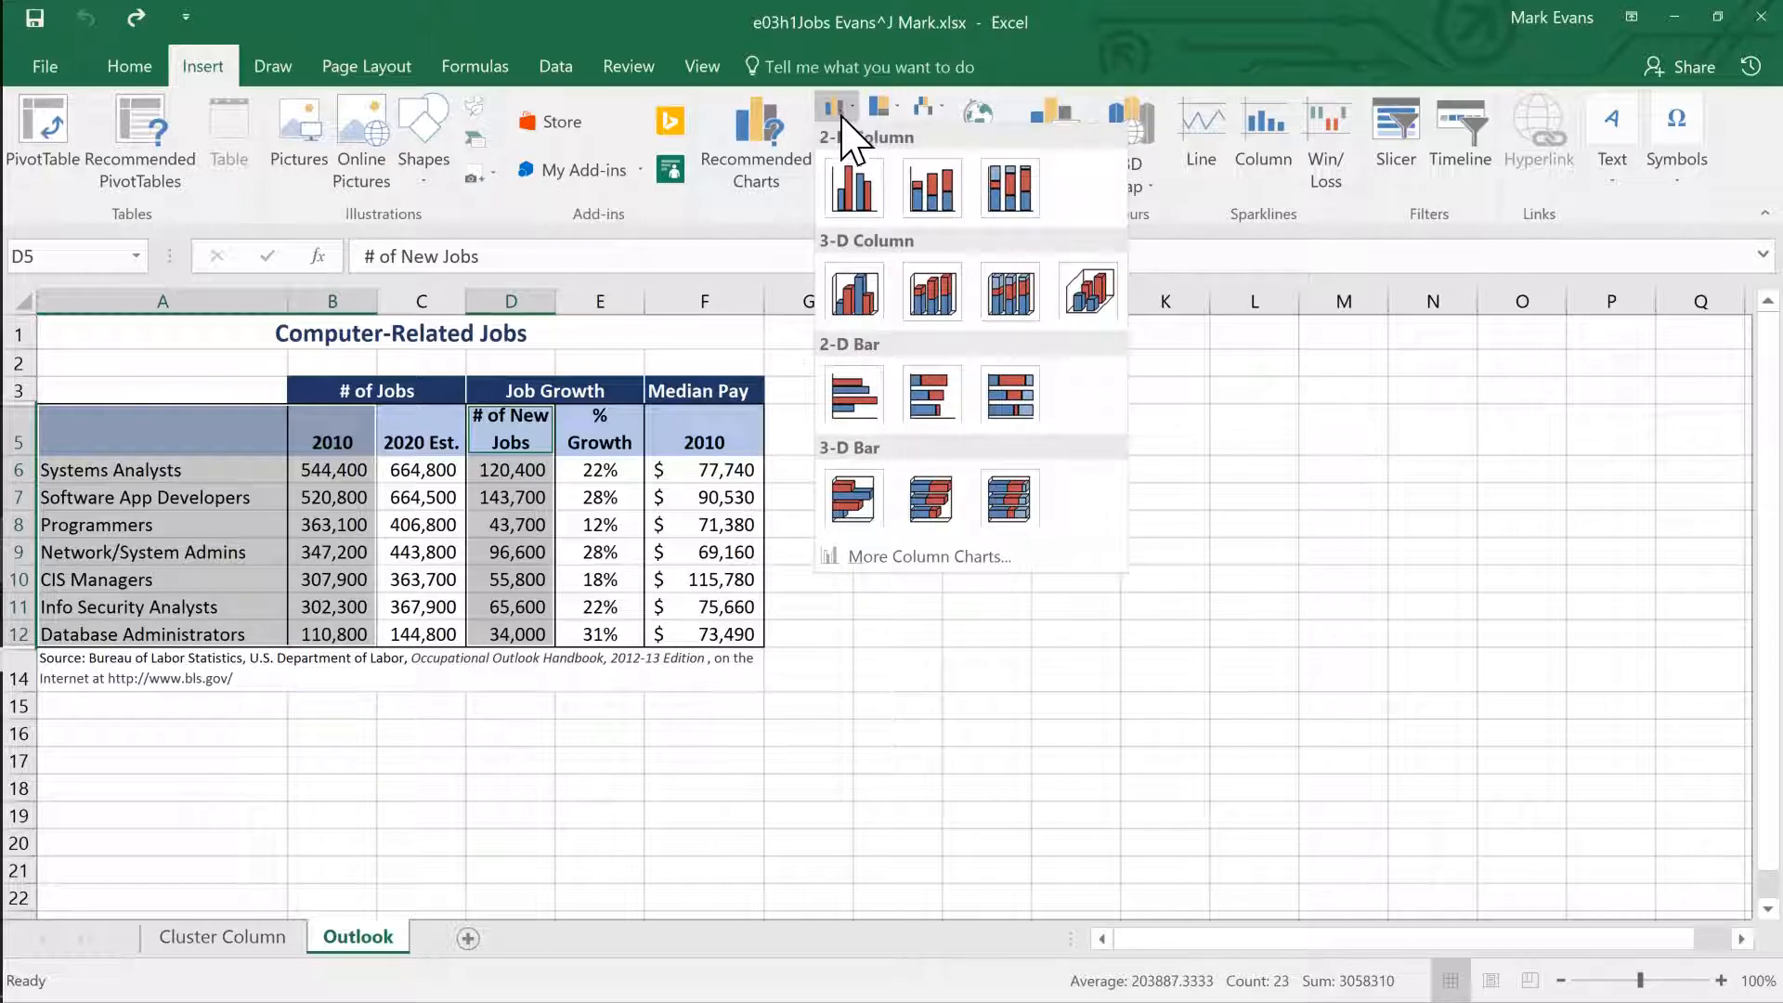
{"action": "left_click", "coordinate": [941, 399]}
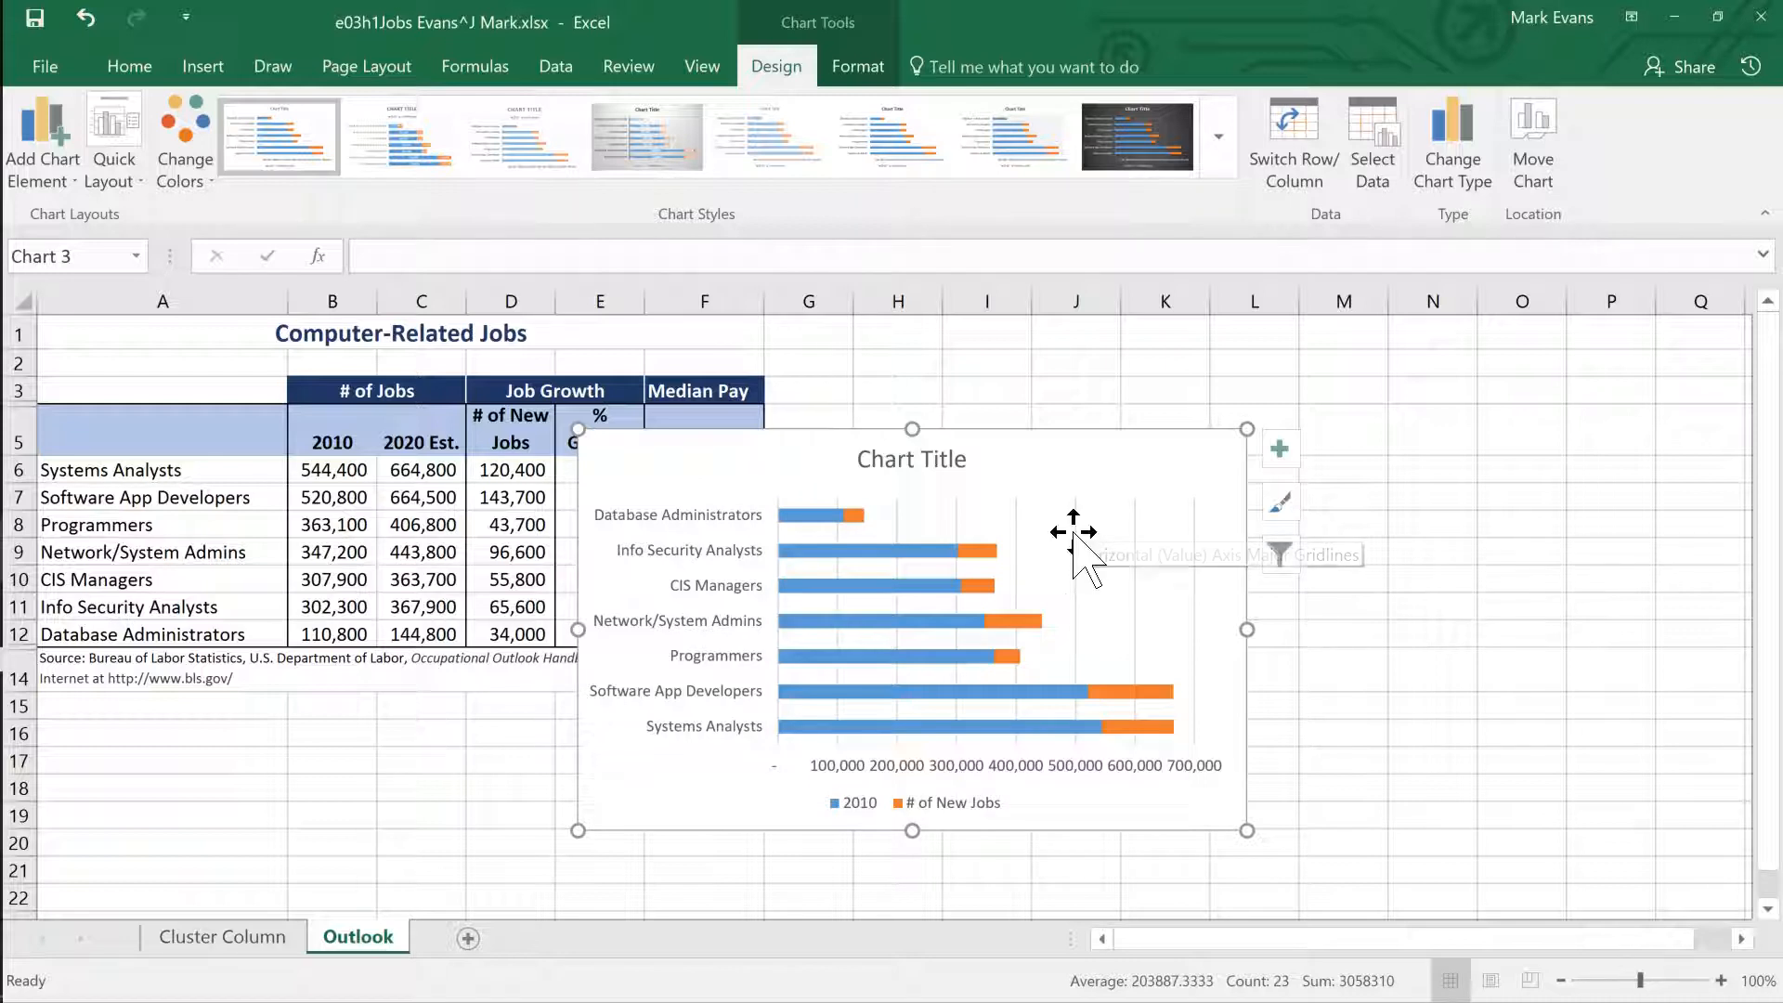
{"action": "left_click", "coordinate": [893, 467]}
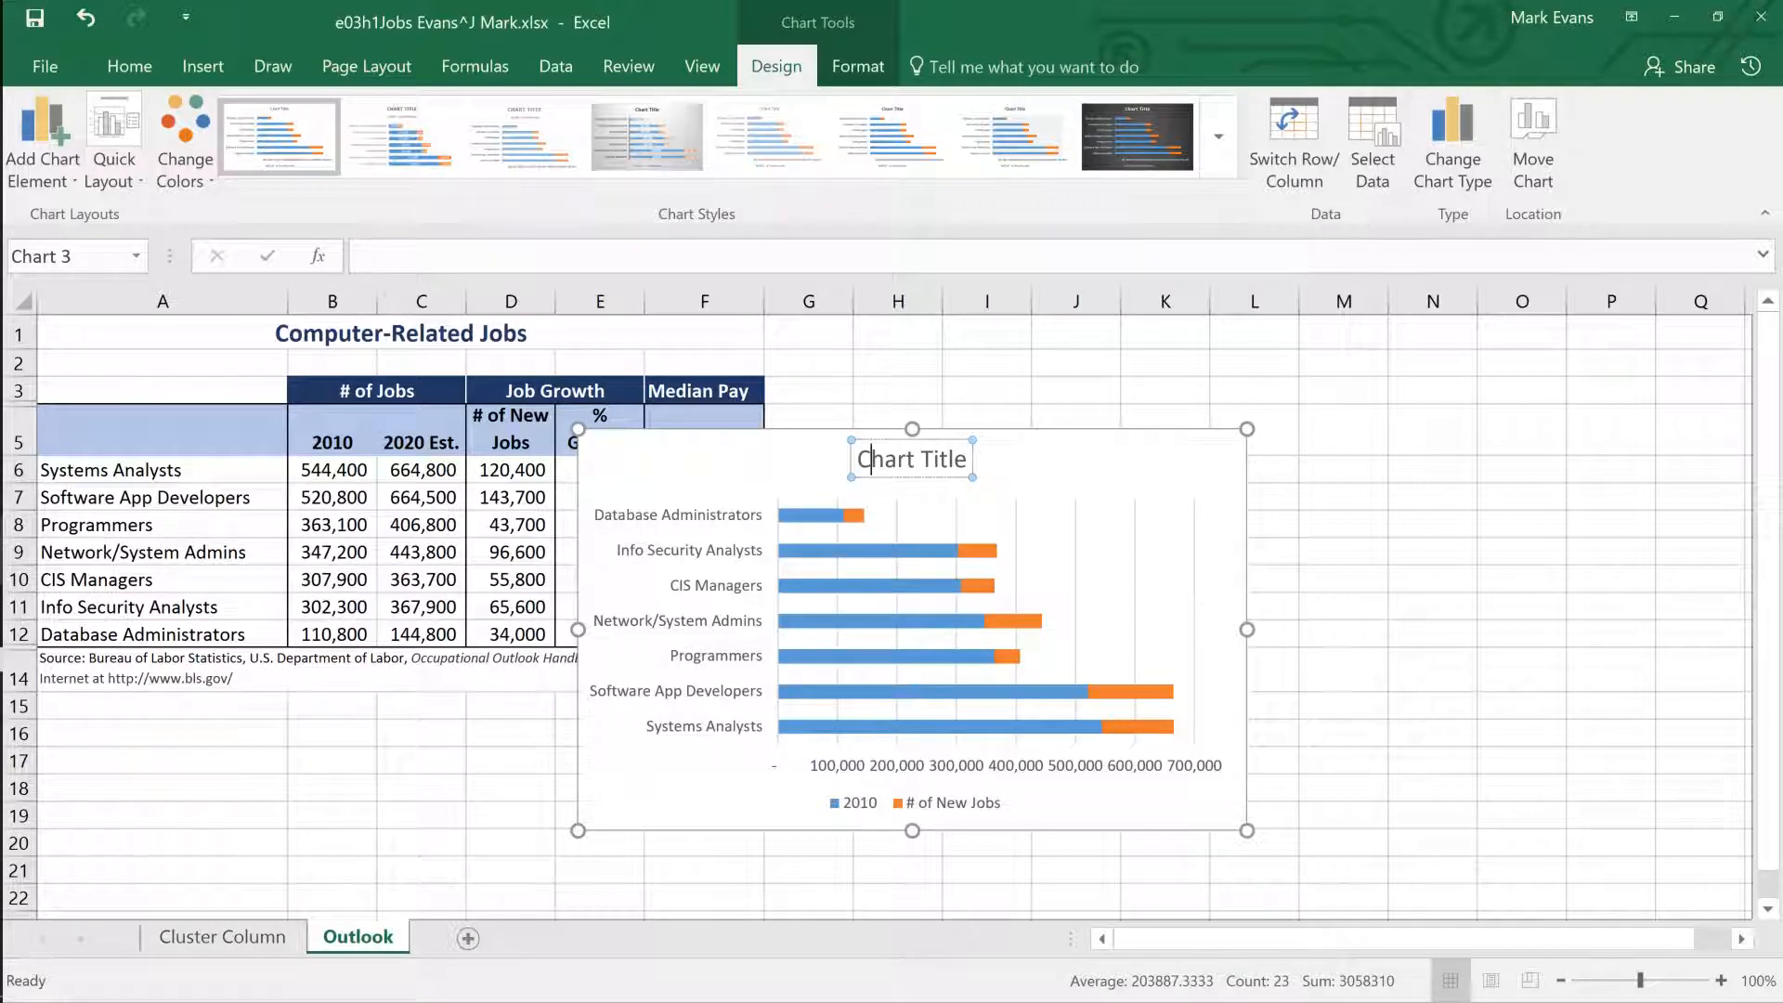
{"action": "left_click", "coordinate": [1208, 472]}
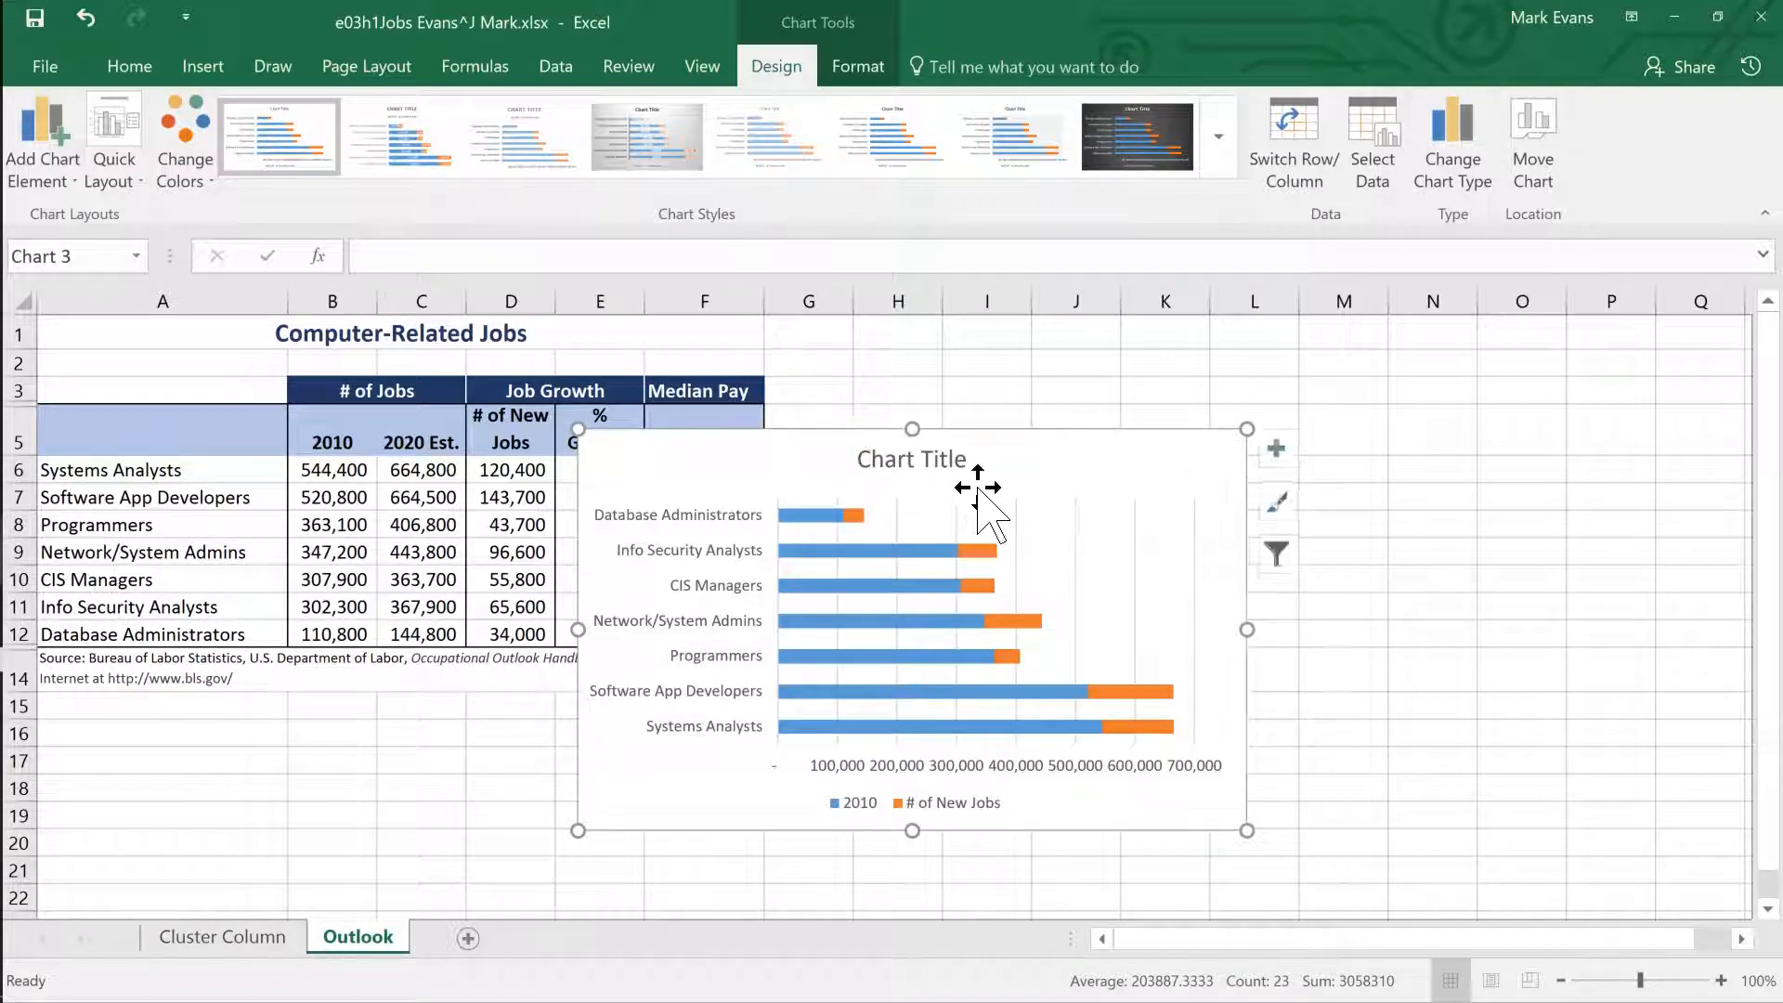
{"action": "left_click_drag", "start_coordinate": [906, 465], "coordinate": [808, 504]}
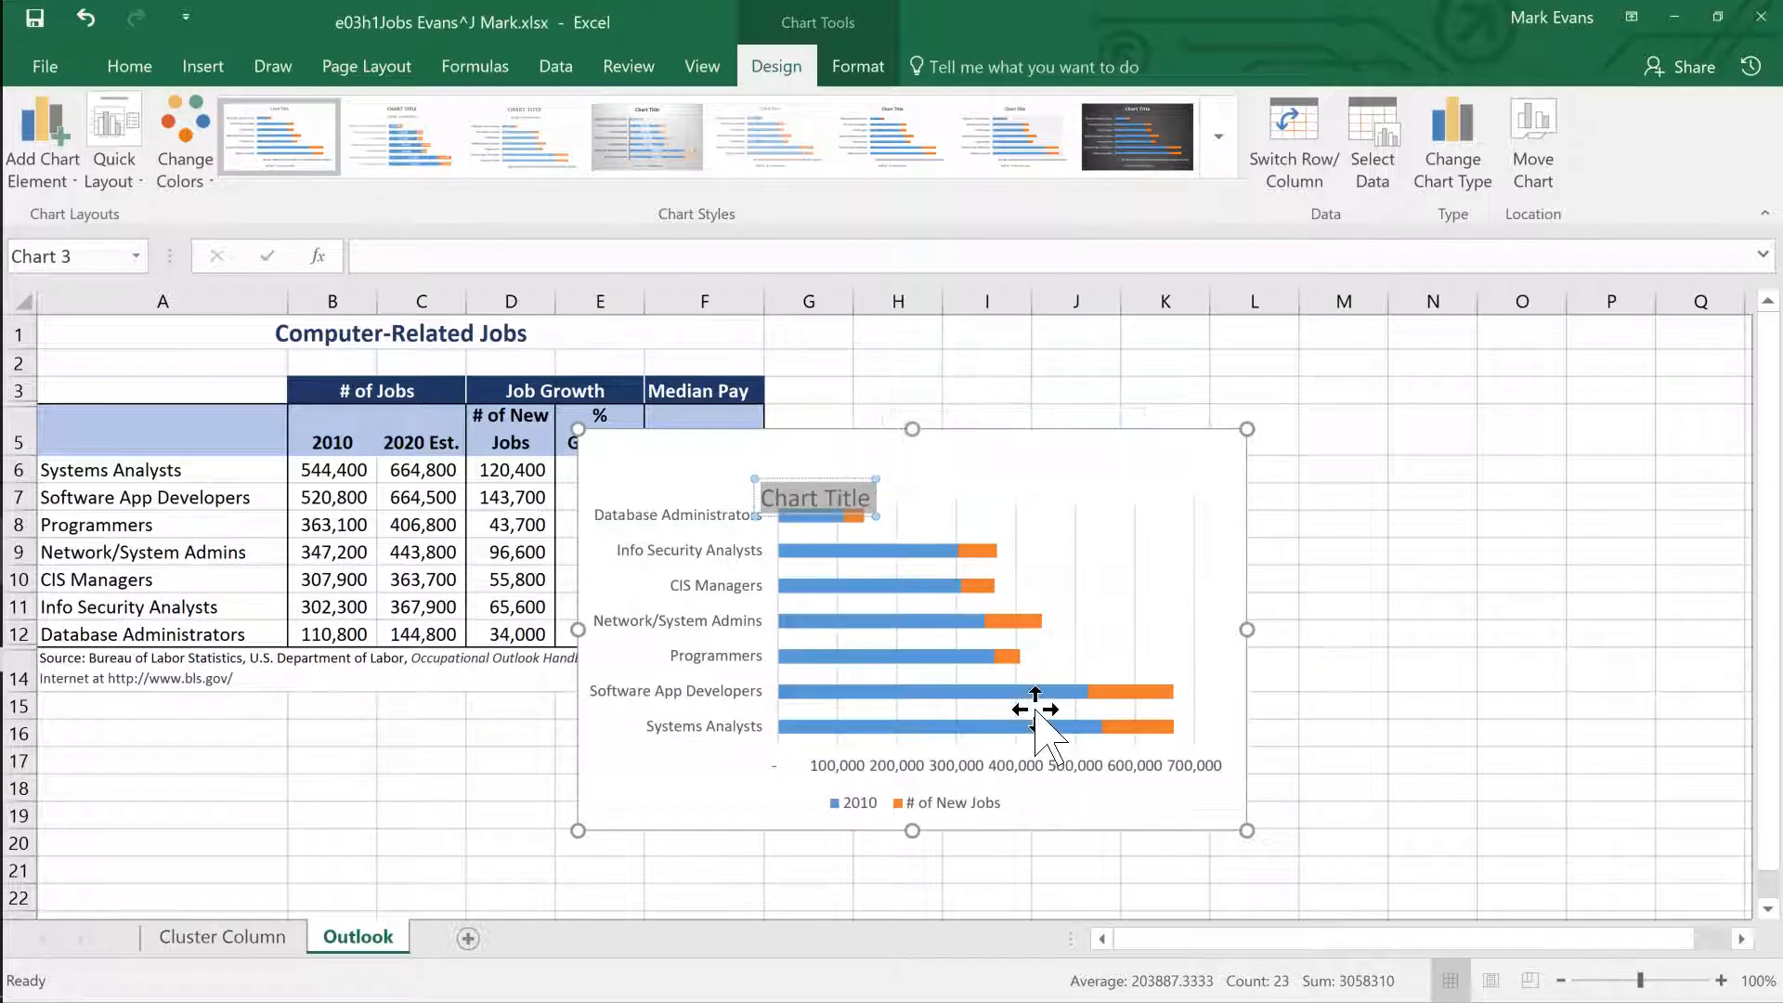
{"action": "key", "text": "ctrl+z"}
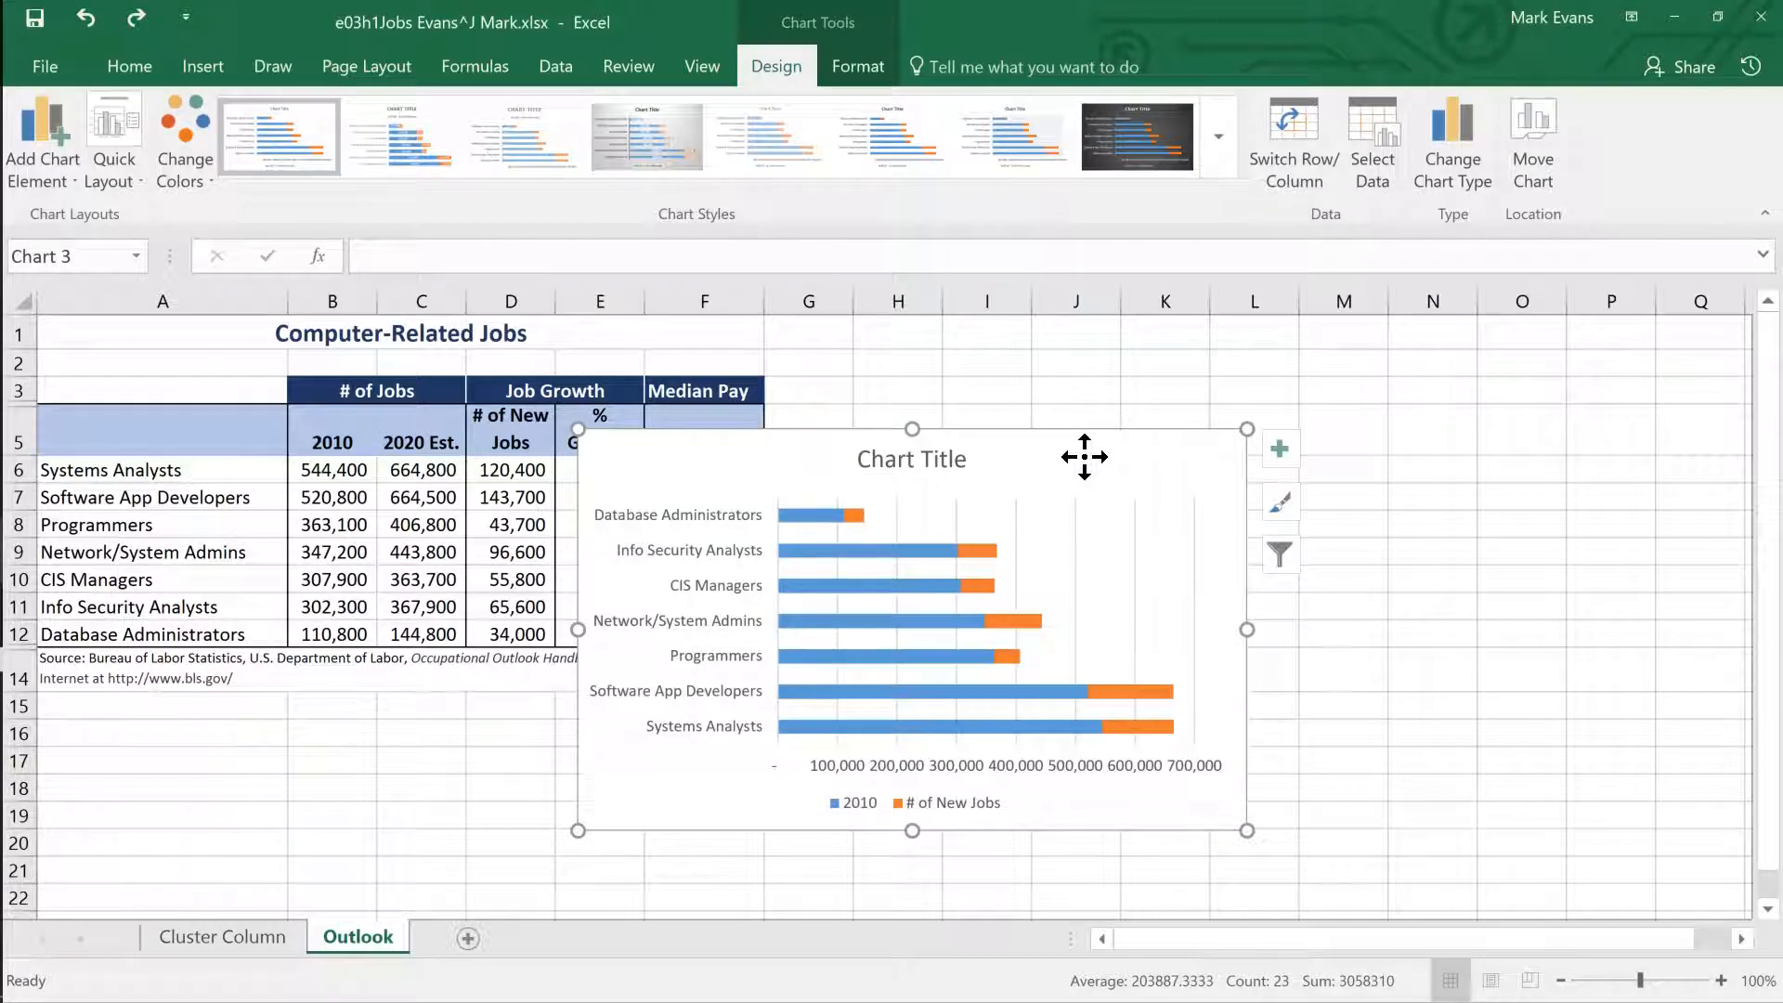
Move the stacked bar chart below the source note so its upper-left corner sits in cell A16, and save the workbook.
{"action": "left_click_drag", "start_coordinate": [1084, 456], "coordinate": [548, 751]}
{"action": "left_click_drag", "start_coordinate": [547, 750], "coordinate": [547, 747]}
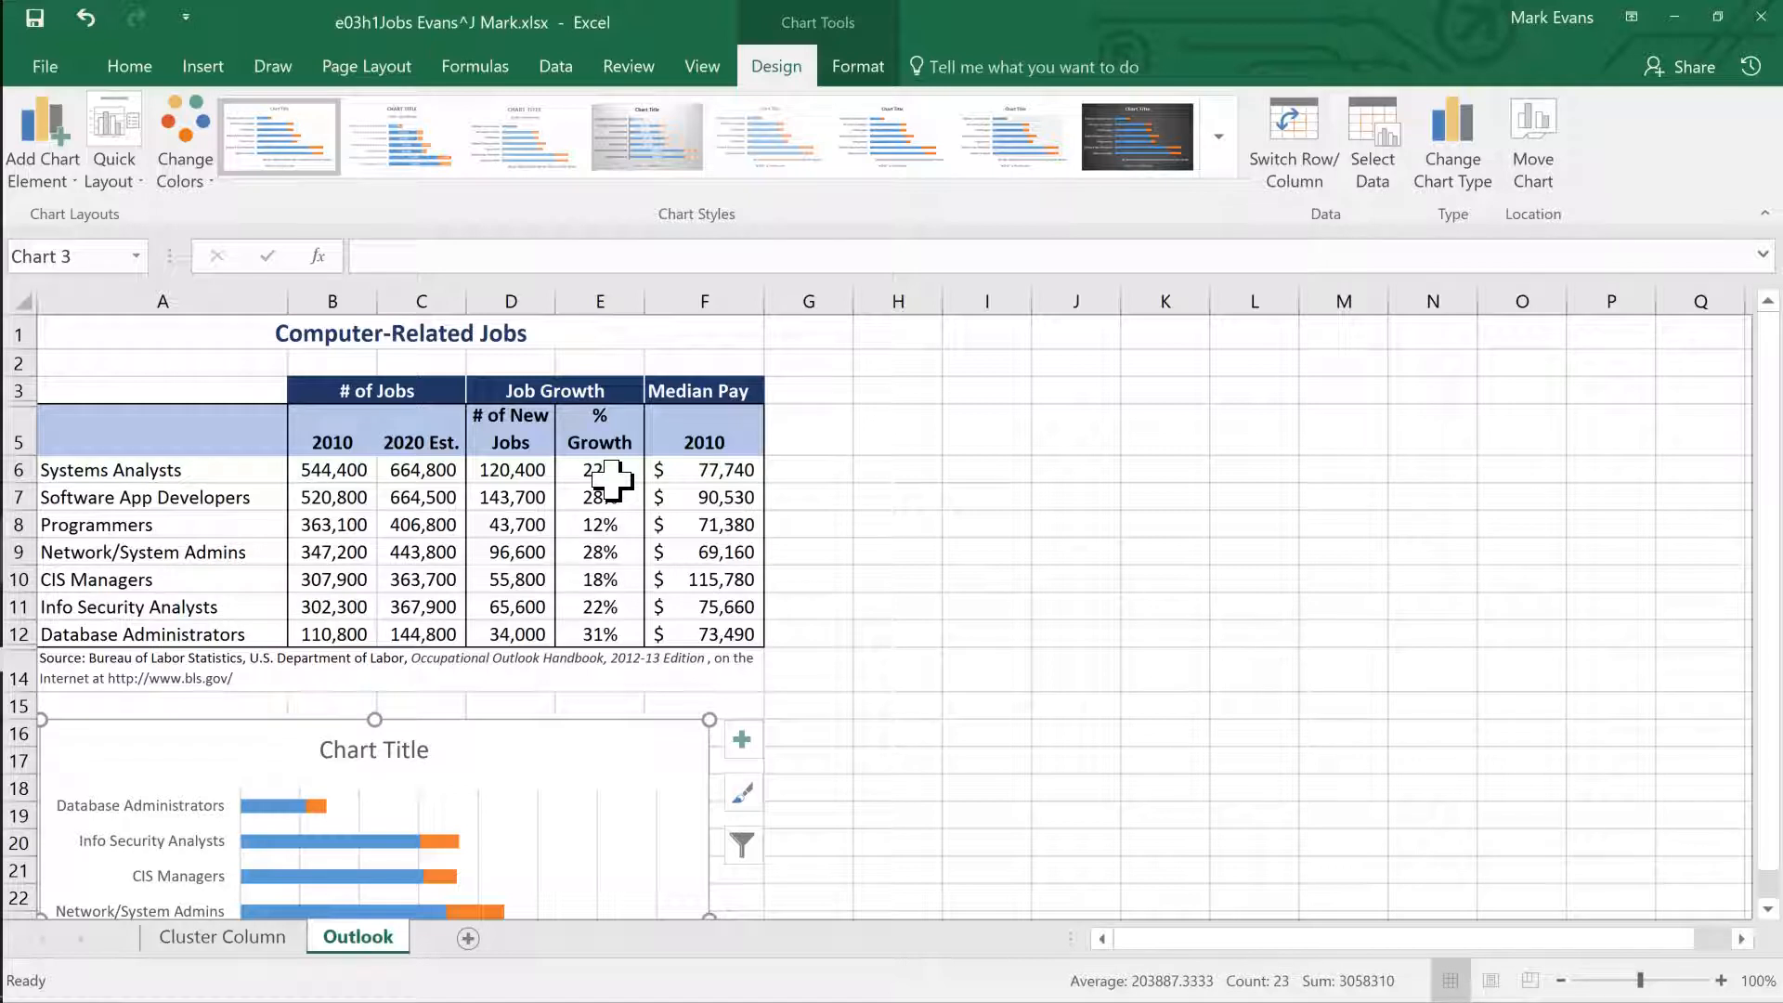
{"action": "left_click", "coordinate": [34, 18]}
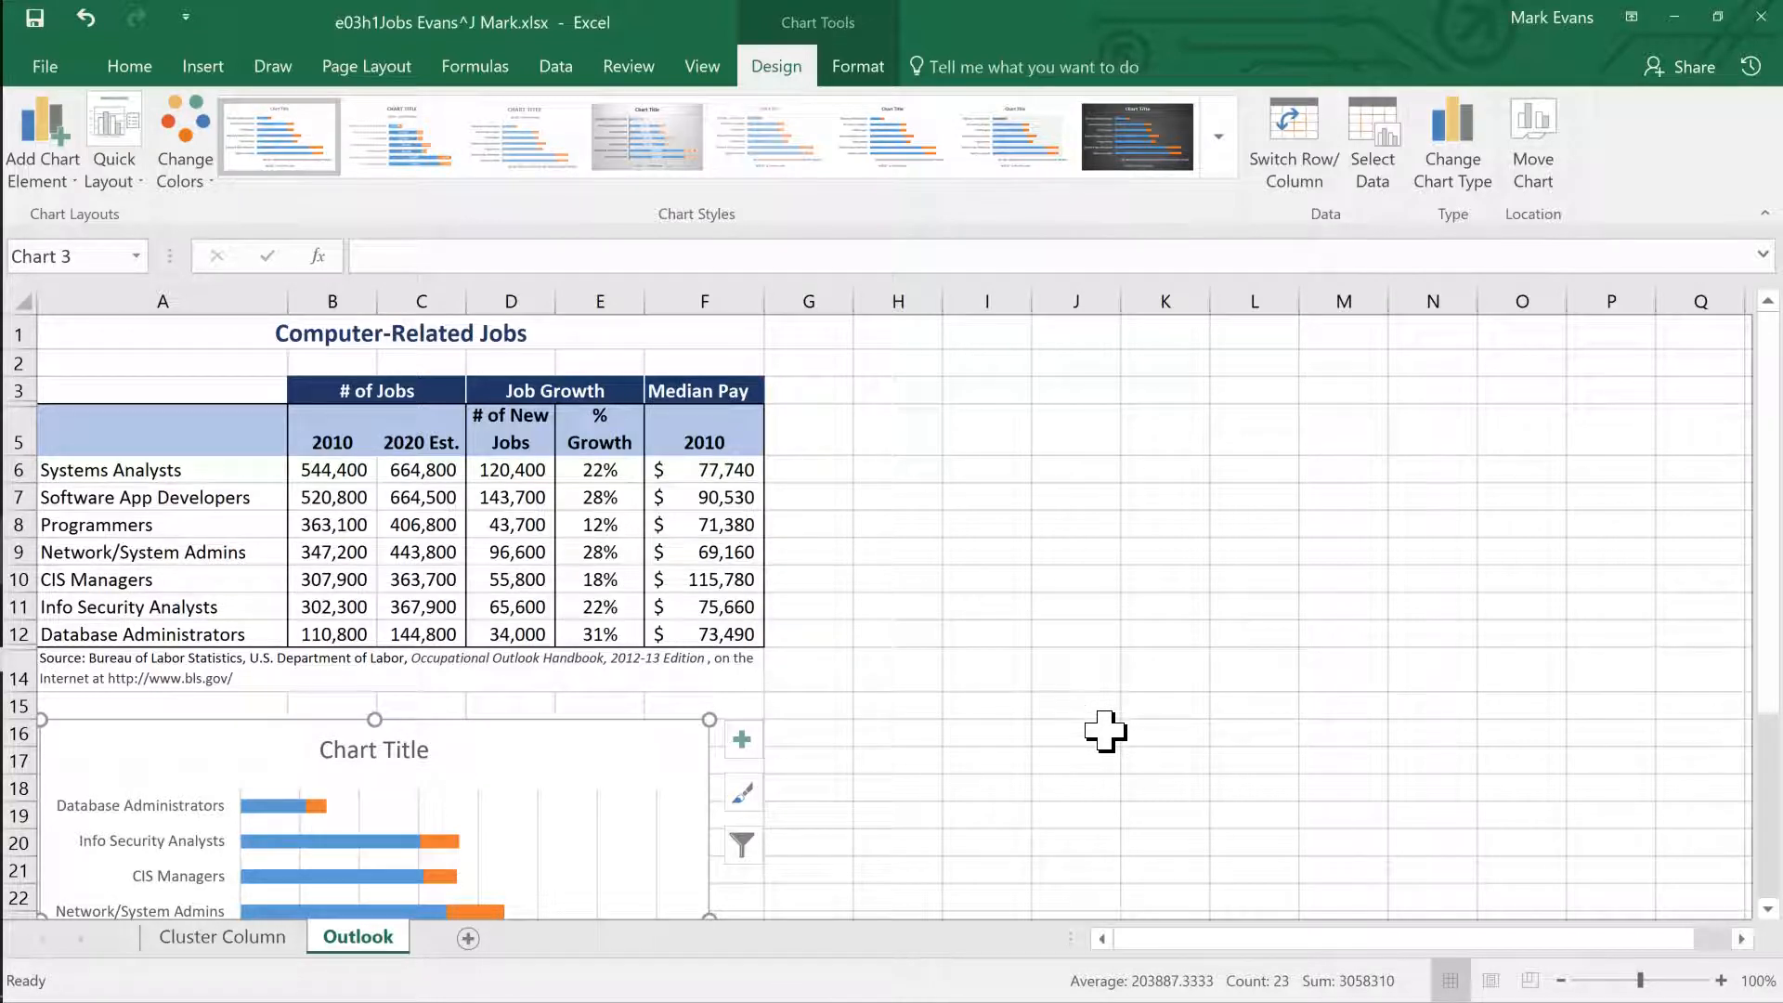
Set the stacked bar chart's height to 3.6" and its width to 5.3".
{"action": "left_click", "coordinate": [858, 66]}
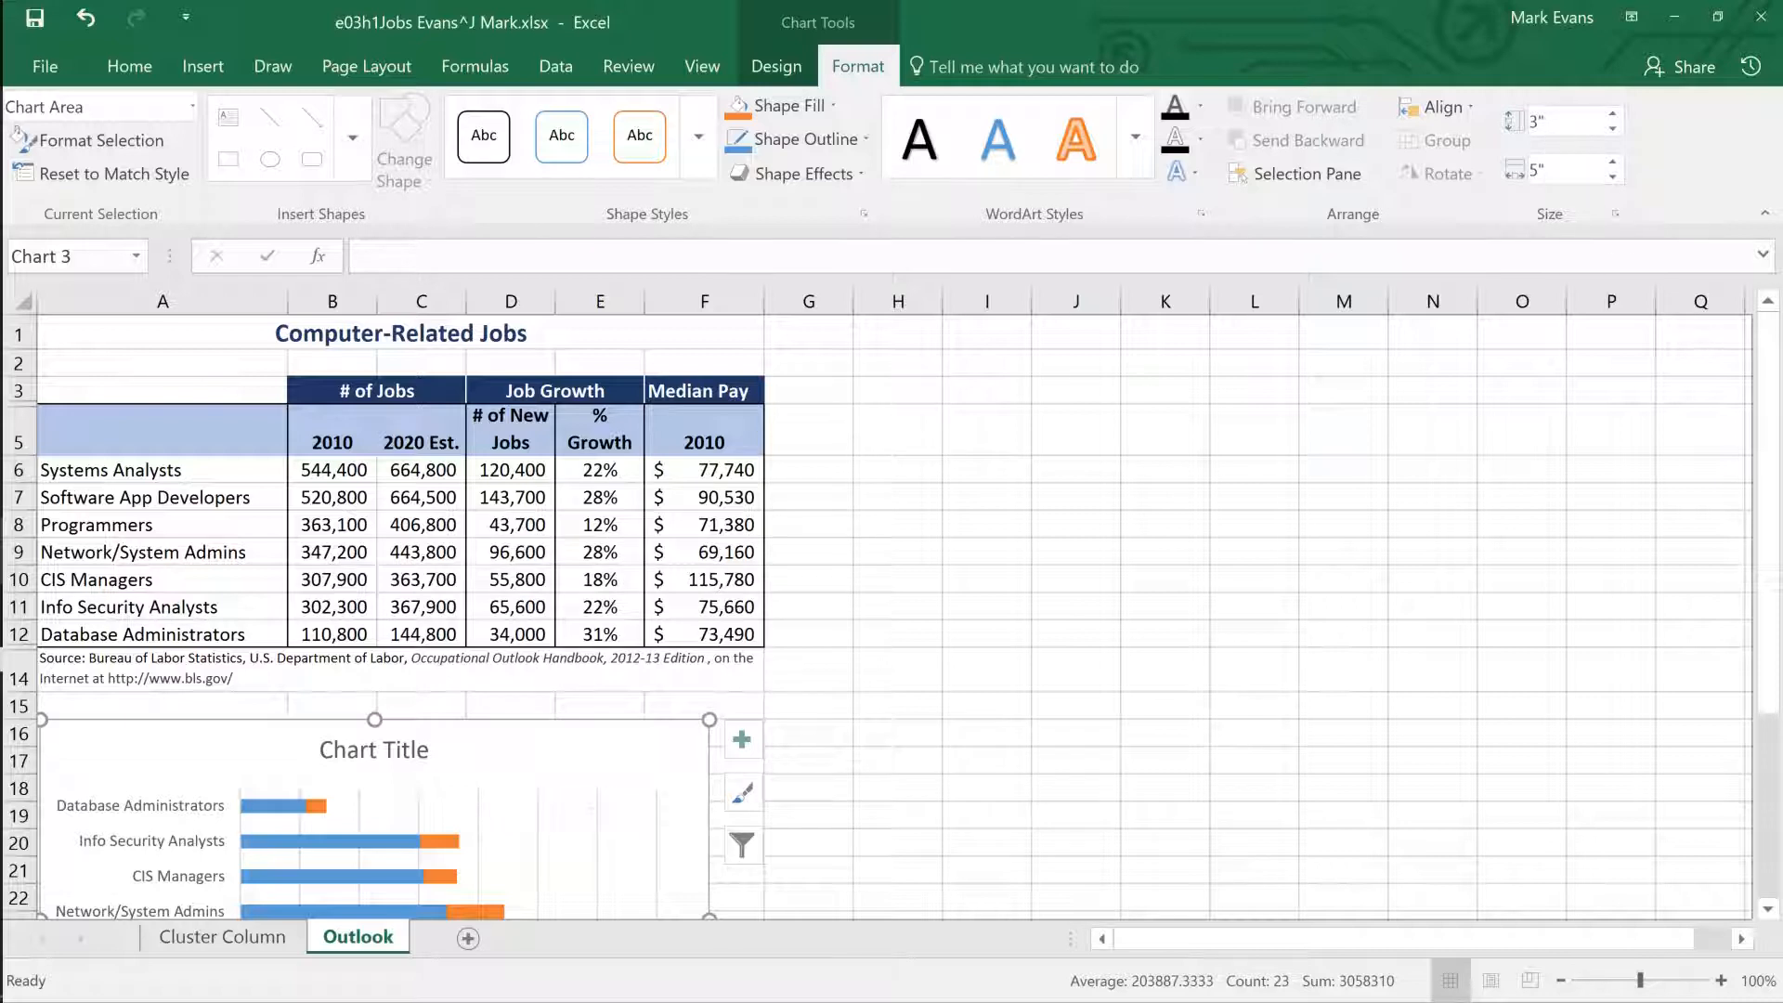
{"action": "left_click", "coordinate": [1565, 121]}
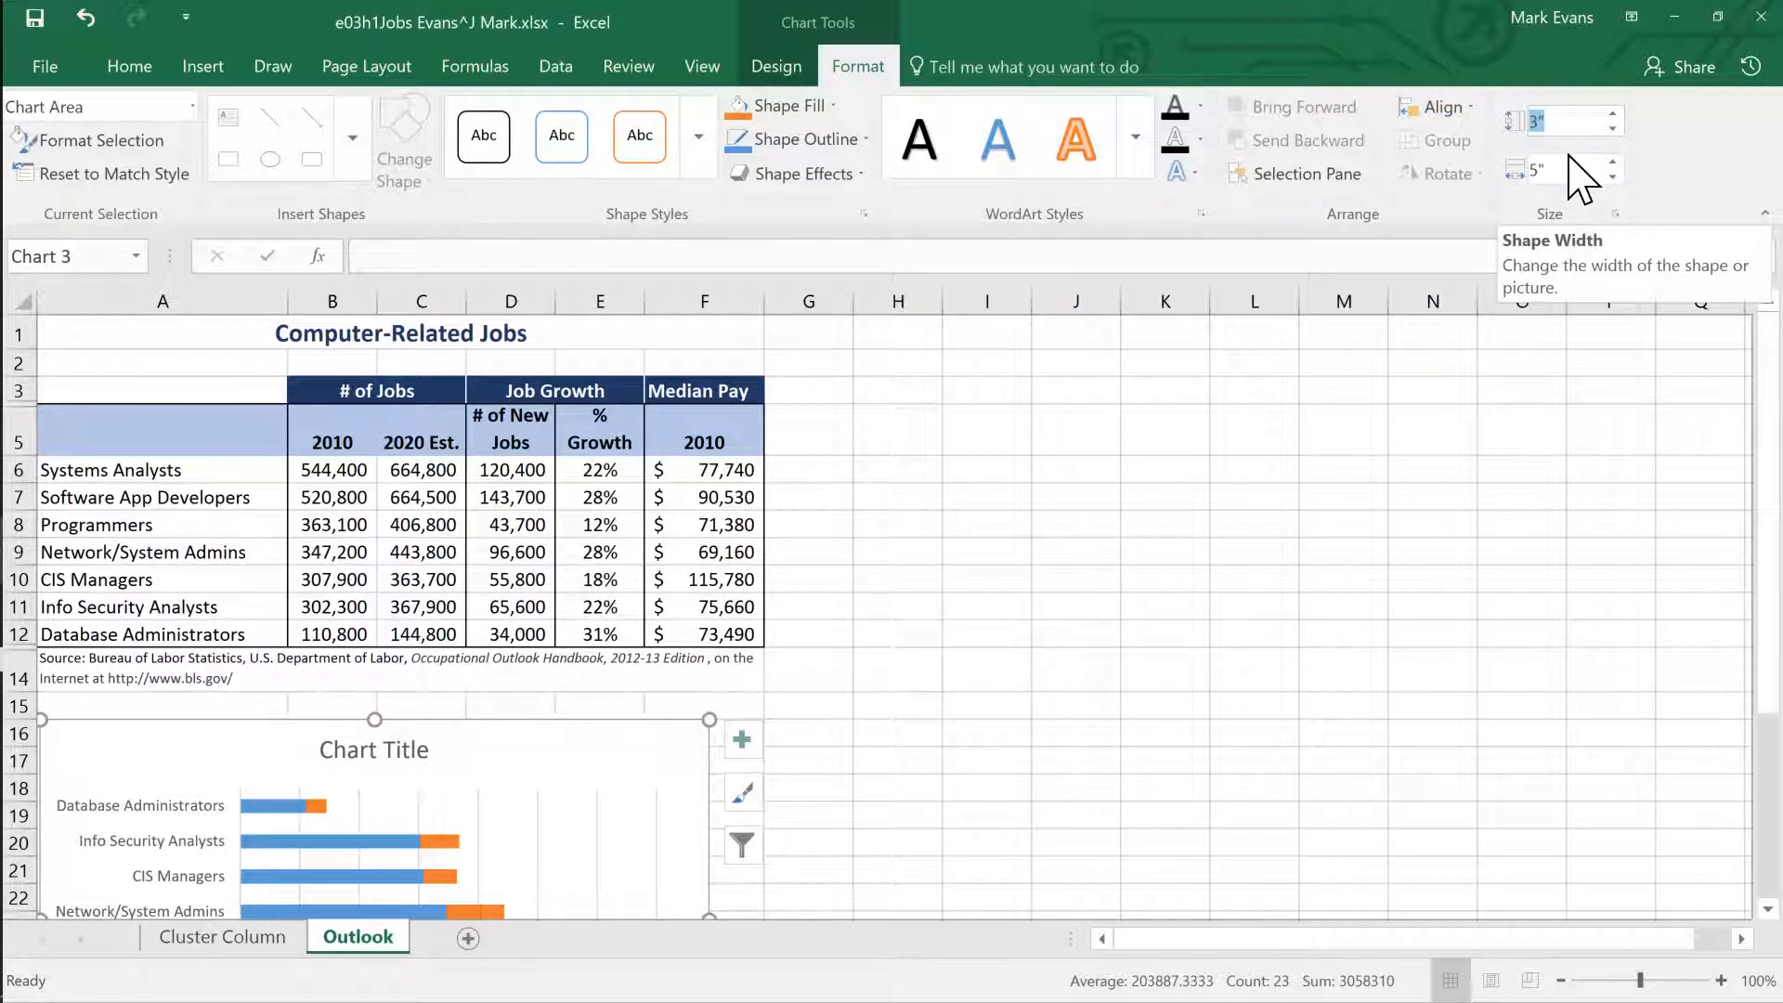
{"action": "type", "text": "3.6"}
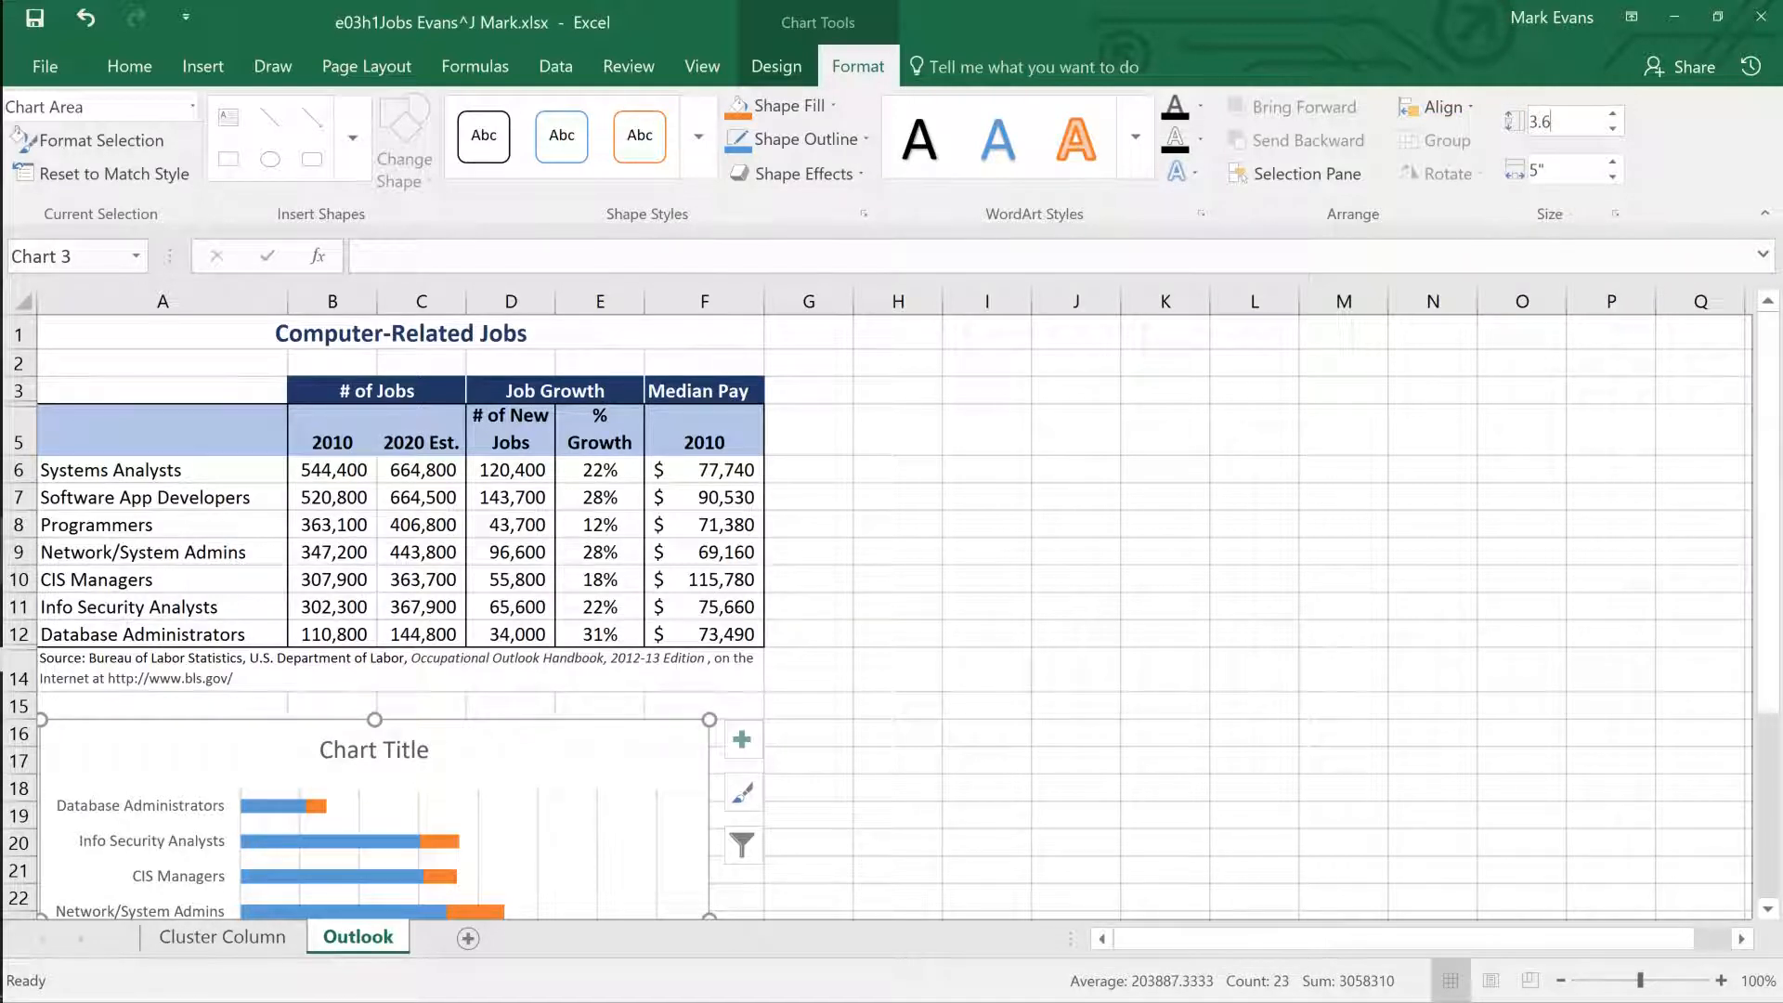
{"action": "key", "text": "Return"}
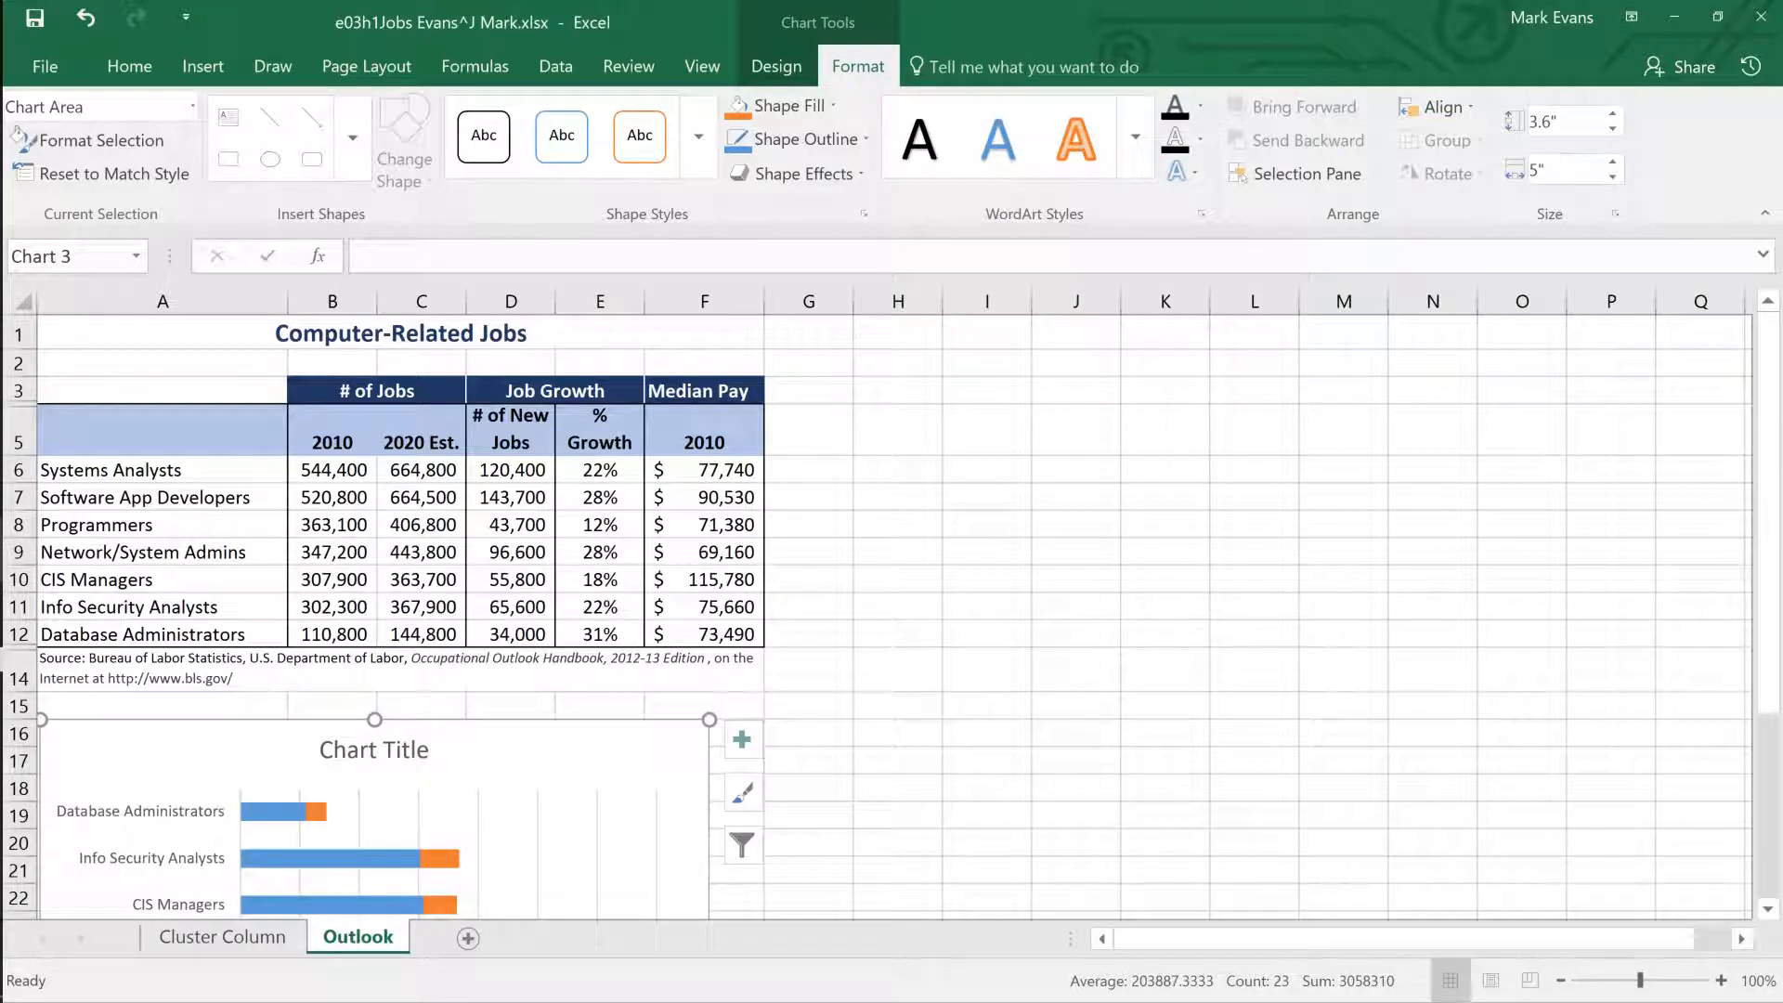
{"action": "left_click", "coordinate": [1562, 170]}
{"action": "type", "text": "5.3"}
{"action": "key", "text": "Return"}
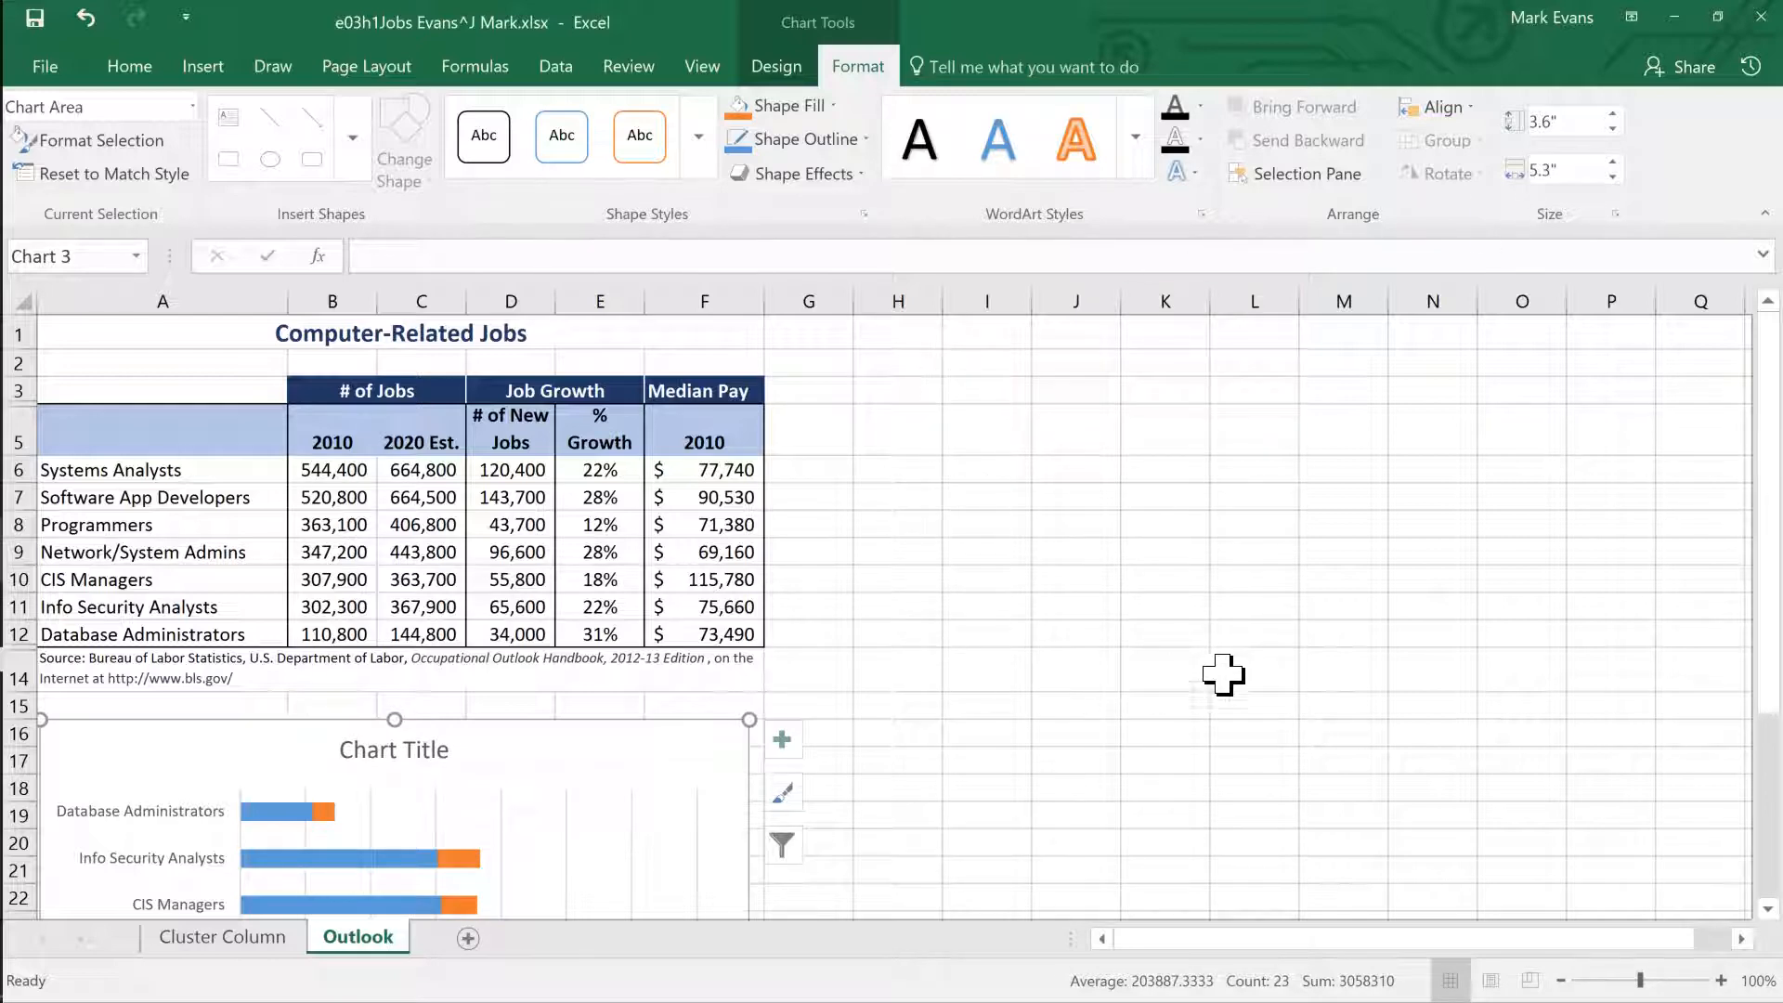
Resize the stacked bar chart to end at column F's right edge, about 5.43" wide and 3.59" high, and deselect it.
{"action": "scroll", "coordinate": [1249, 665], "scroll_direction": "down", "scroll_amount": 3}
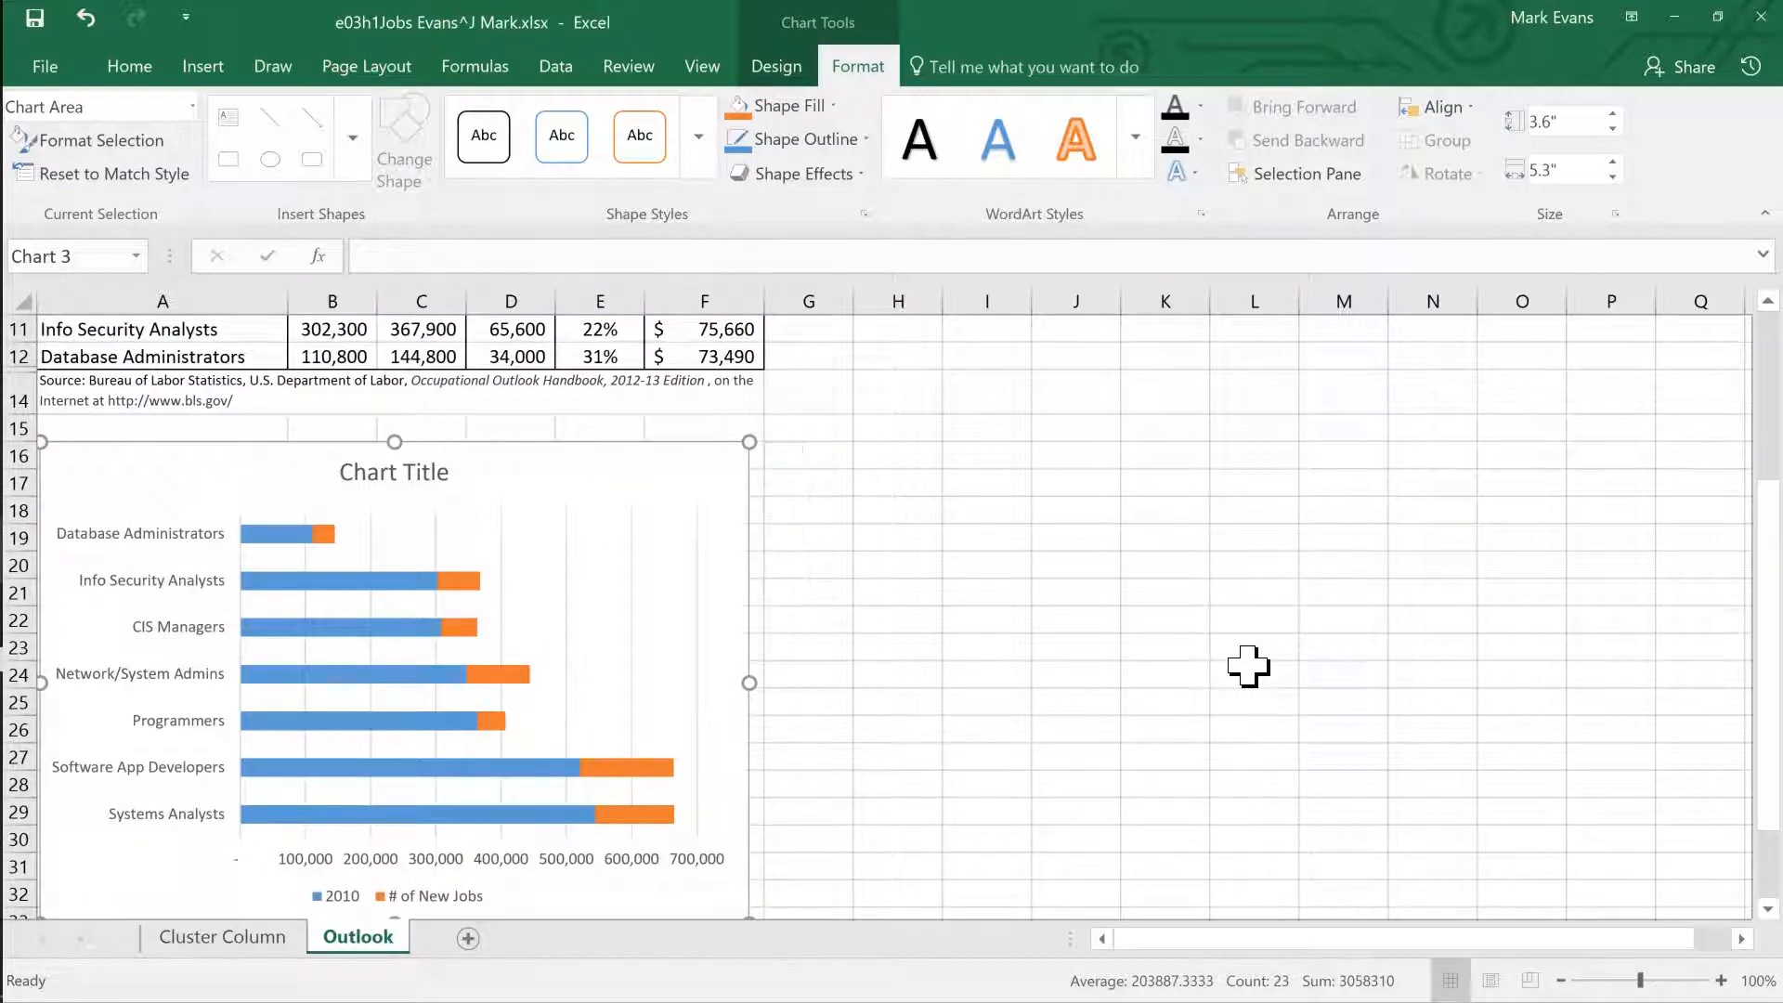
{"action": "scroll", "coordinate": [1250, 666], "scroll_direction": "up", "scroll_amount": 1}
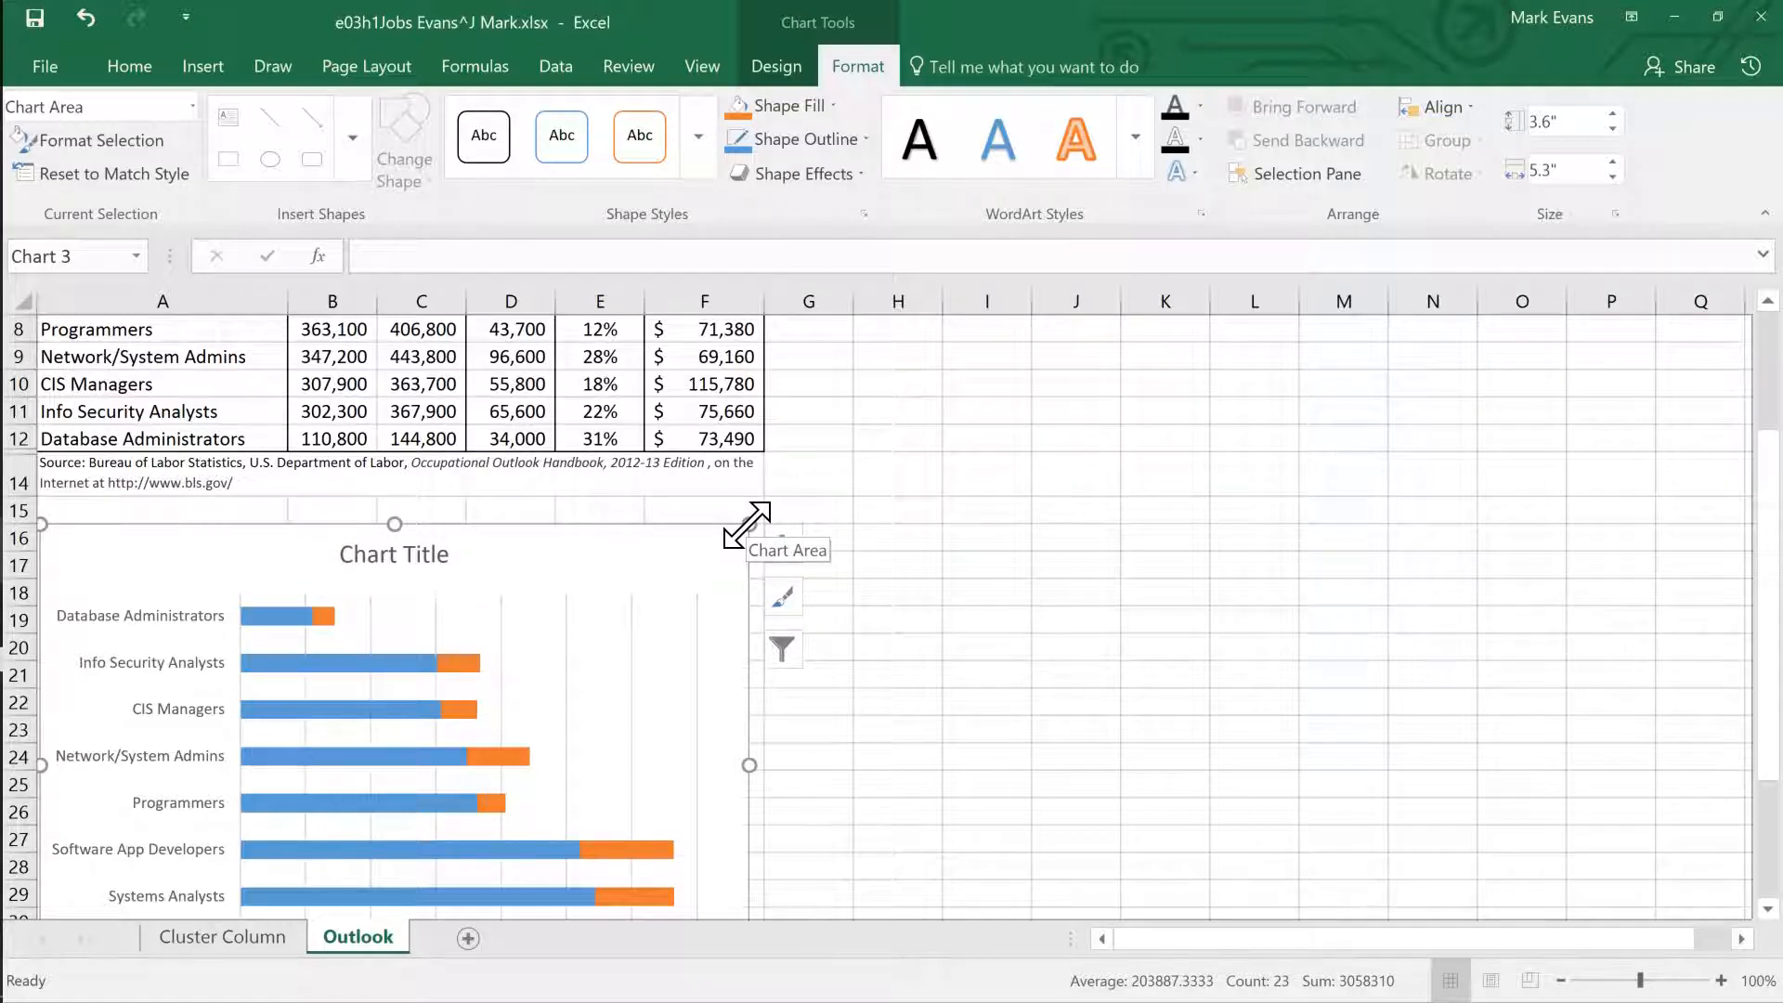
{"action": "mouse_move", "coordinate": [748, 525]}
{"action": "left_mouse_down"}
{"action": "mouse_move", "coordinate": [1074, 529]}
{"action": "mouse_move", "coordinate": [765, 529]}
{"action": "left_mouse_up"}
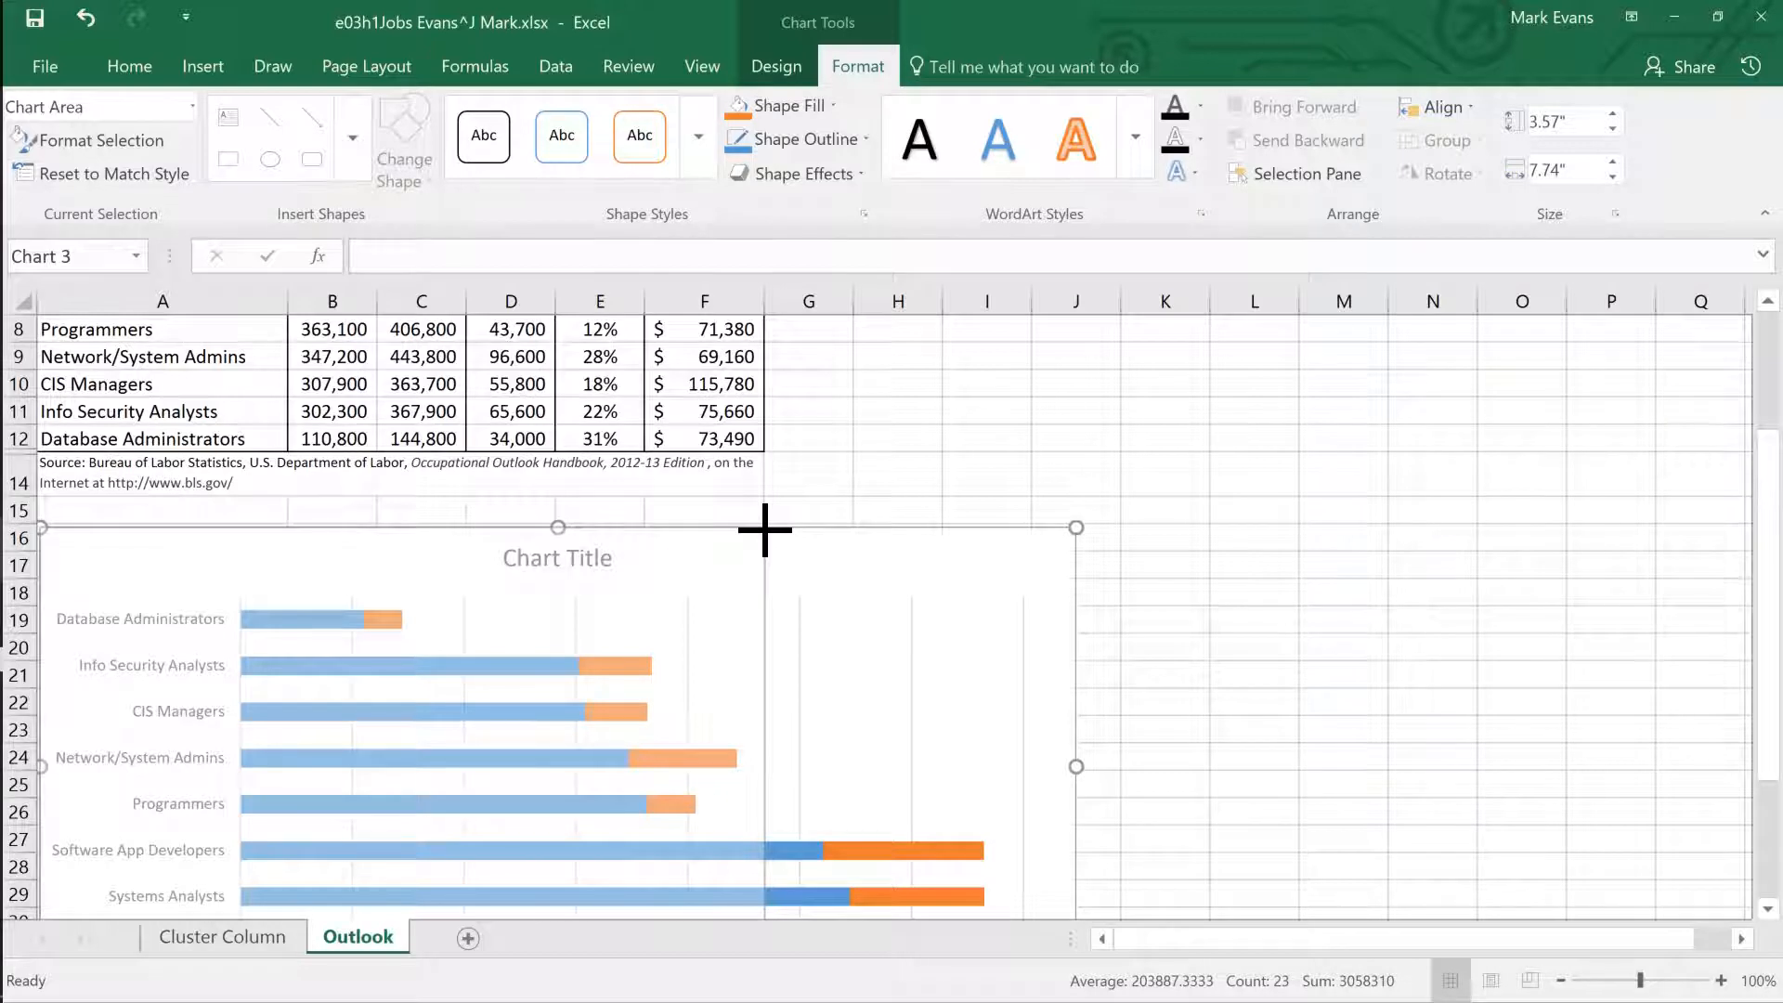
{"action": "mouse_move", "coordinate": [764, 529]}
{"action": "left_mouse_down"}
{"action": "mouse_move", "coordinate": [761, 637]}
{"action": "mouse_move", "coordinate": [764, 517]}
{"action": "mouse_move", "coordinate": [1047, 549]}
{"action": "mouse_move", "coordinate": [765, 527]}
{"action": "left_mouse_up"}
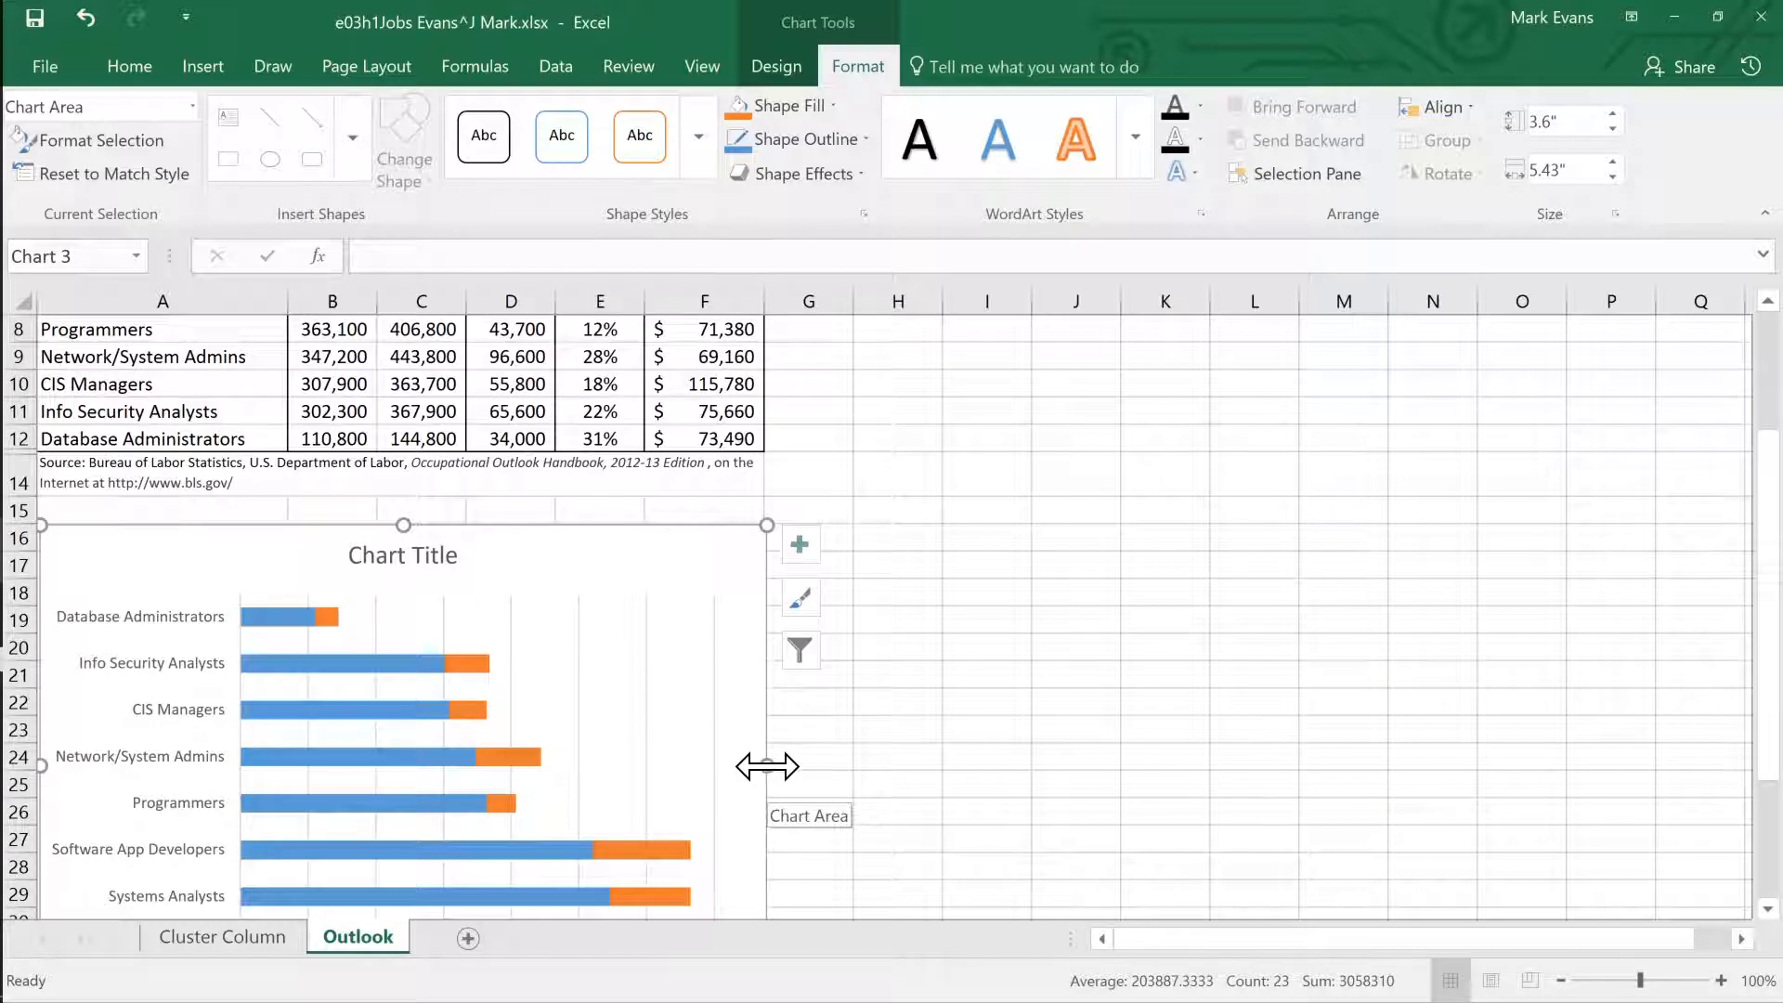
{"action": "mouse_move", "coordinate": [769, 768]}
{"action": "left_mouse_down"}
{"action": "mouse_move", "coordinate": [569, 766]}
{"action": "mouse_move", "coordinate": [808, 763]}
{"action": "mouse_move", "coordinate": [518, 763]}
{"action": "mouse_move", "coordinate": [771, 765]}
{"action": "left_mouse_up"}
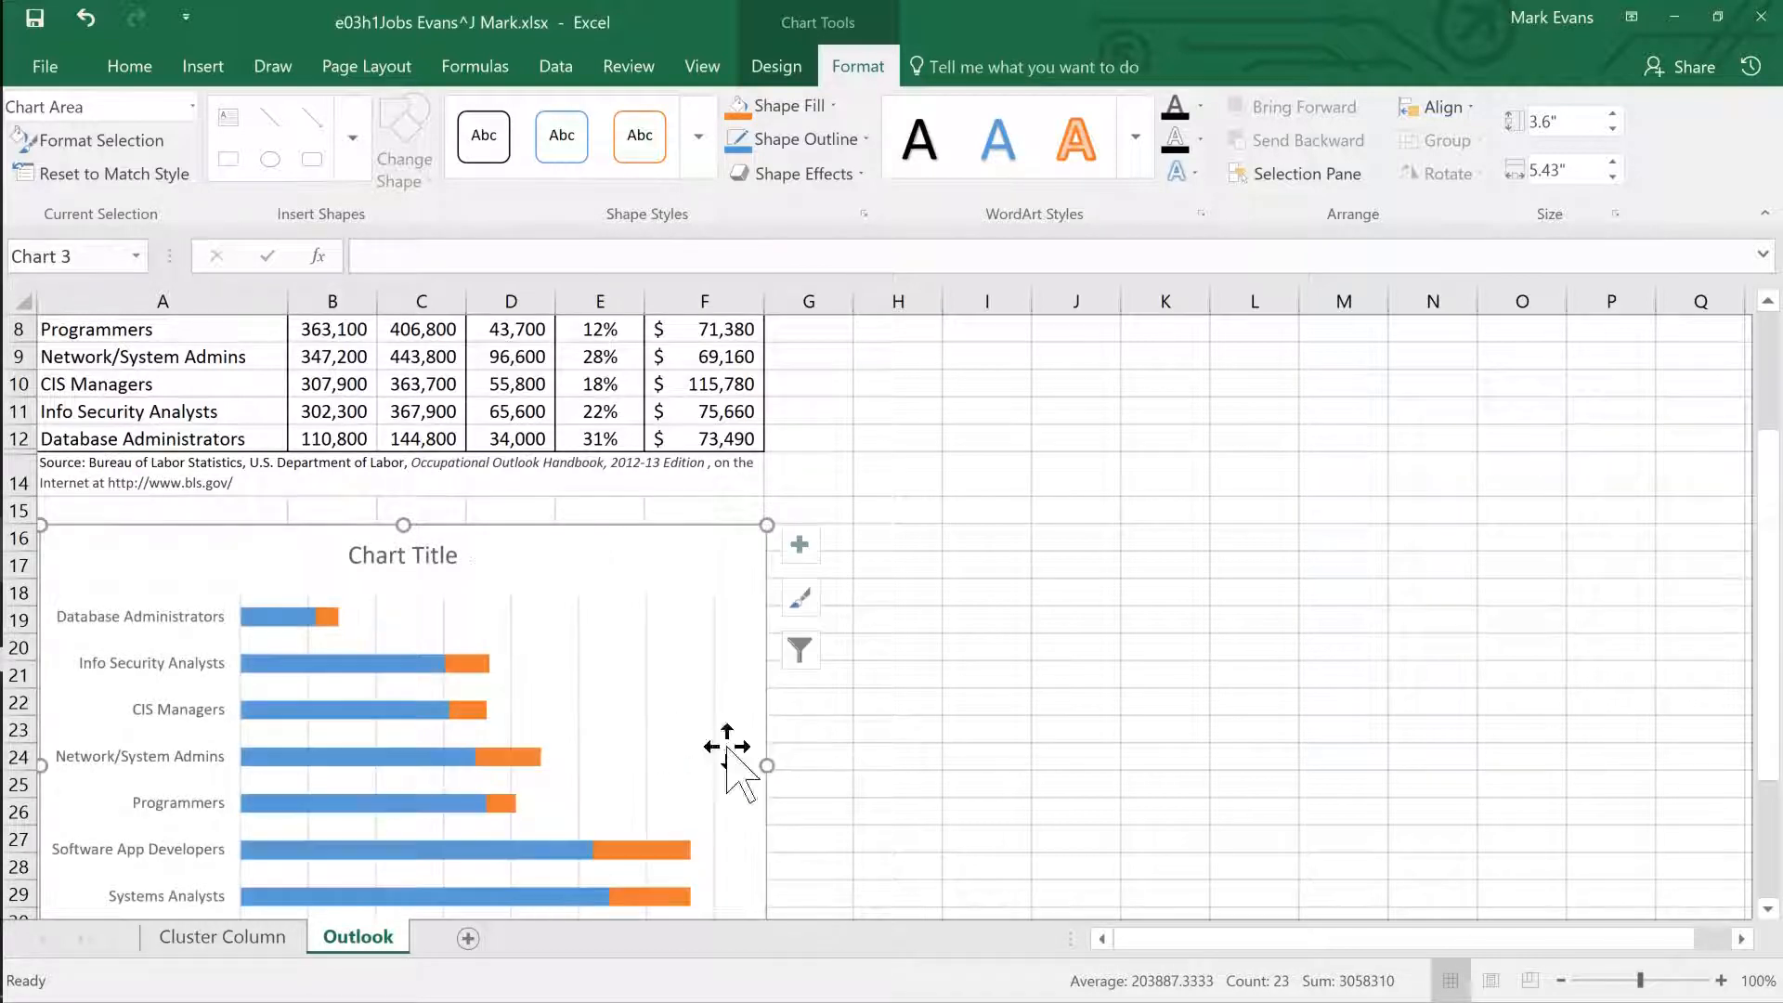
{"action": "mouse_move", "coordinate": [403, 524]}
{"action": "left_mouse_down"}
{"action": "mouse_move", "coordinate": [458, 729]}
{"action": "mouse_move", "coordinate": [438, 527]}
{"action": "left_mouse_up"}
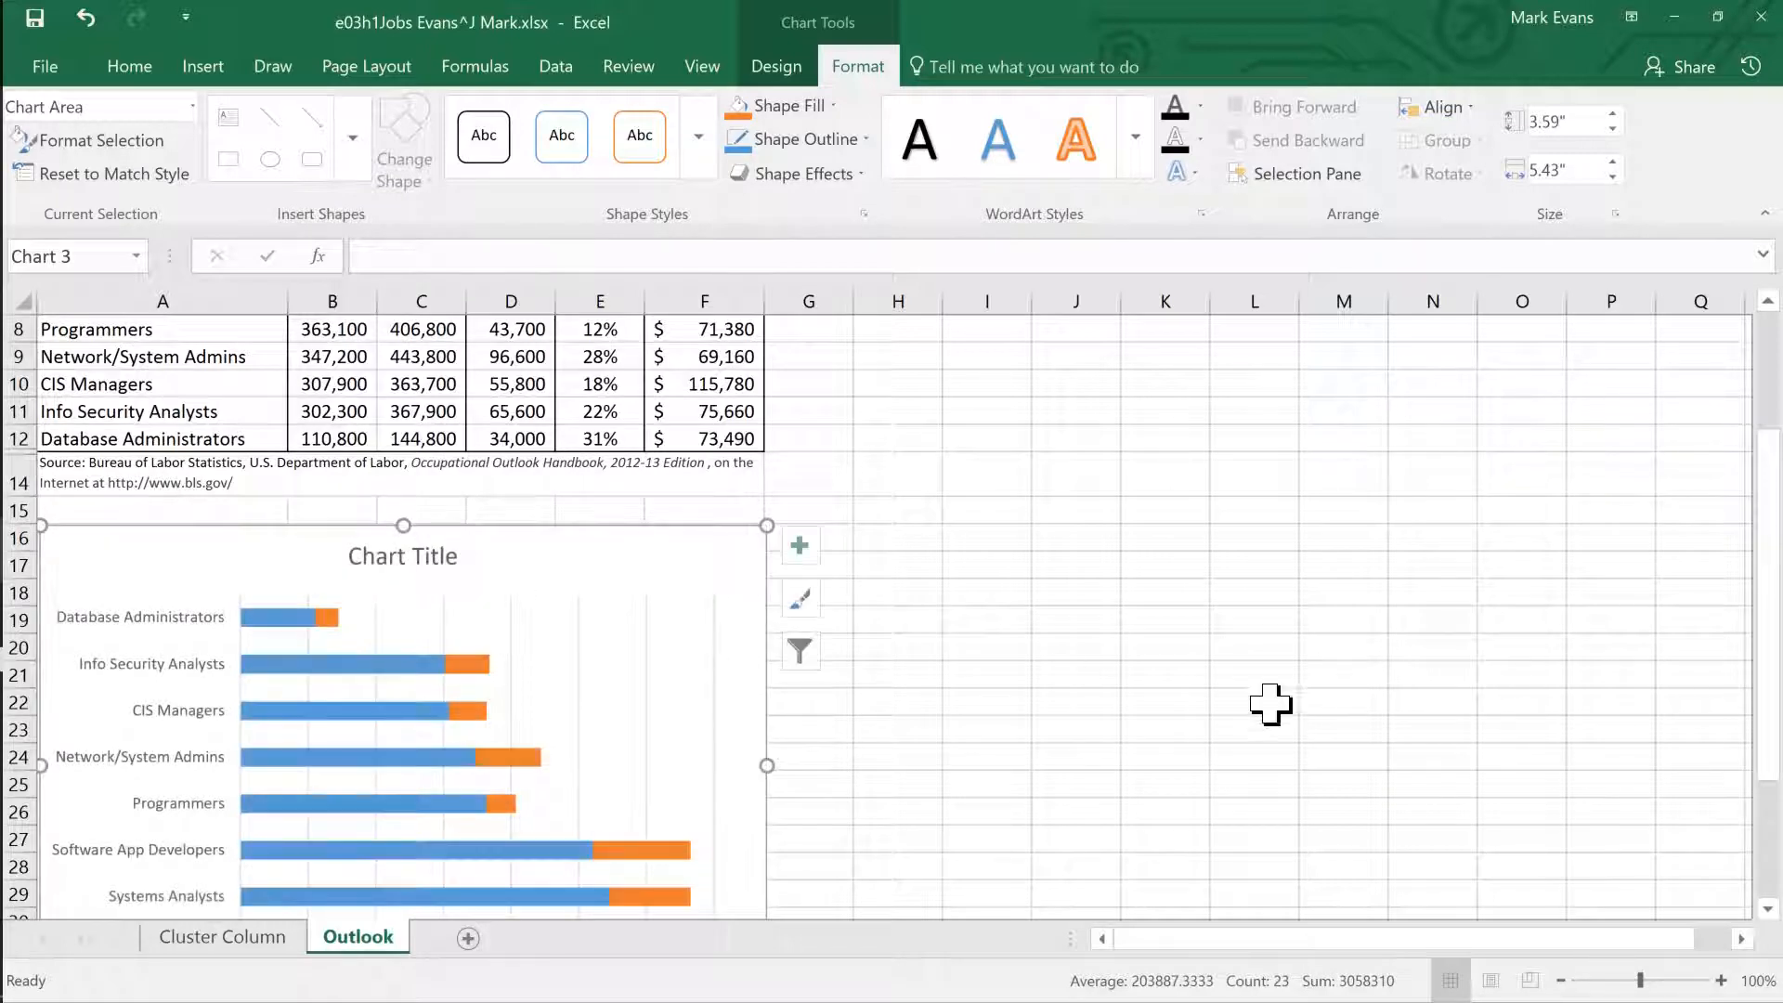
{"action": "left_click", "coordinate": [1100, 703]}
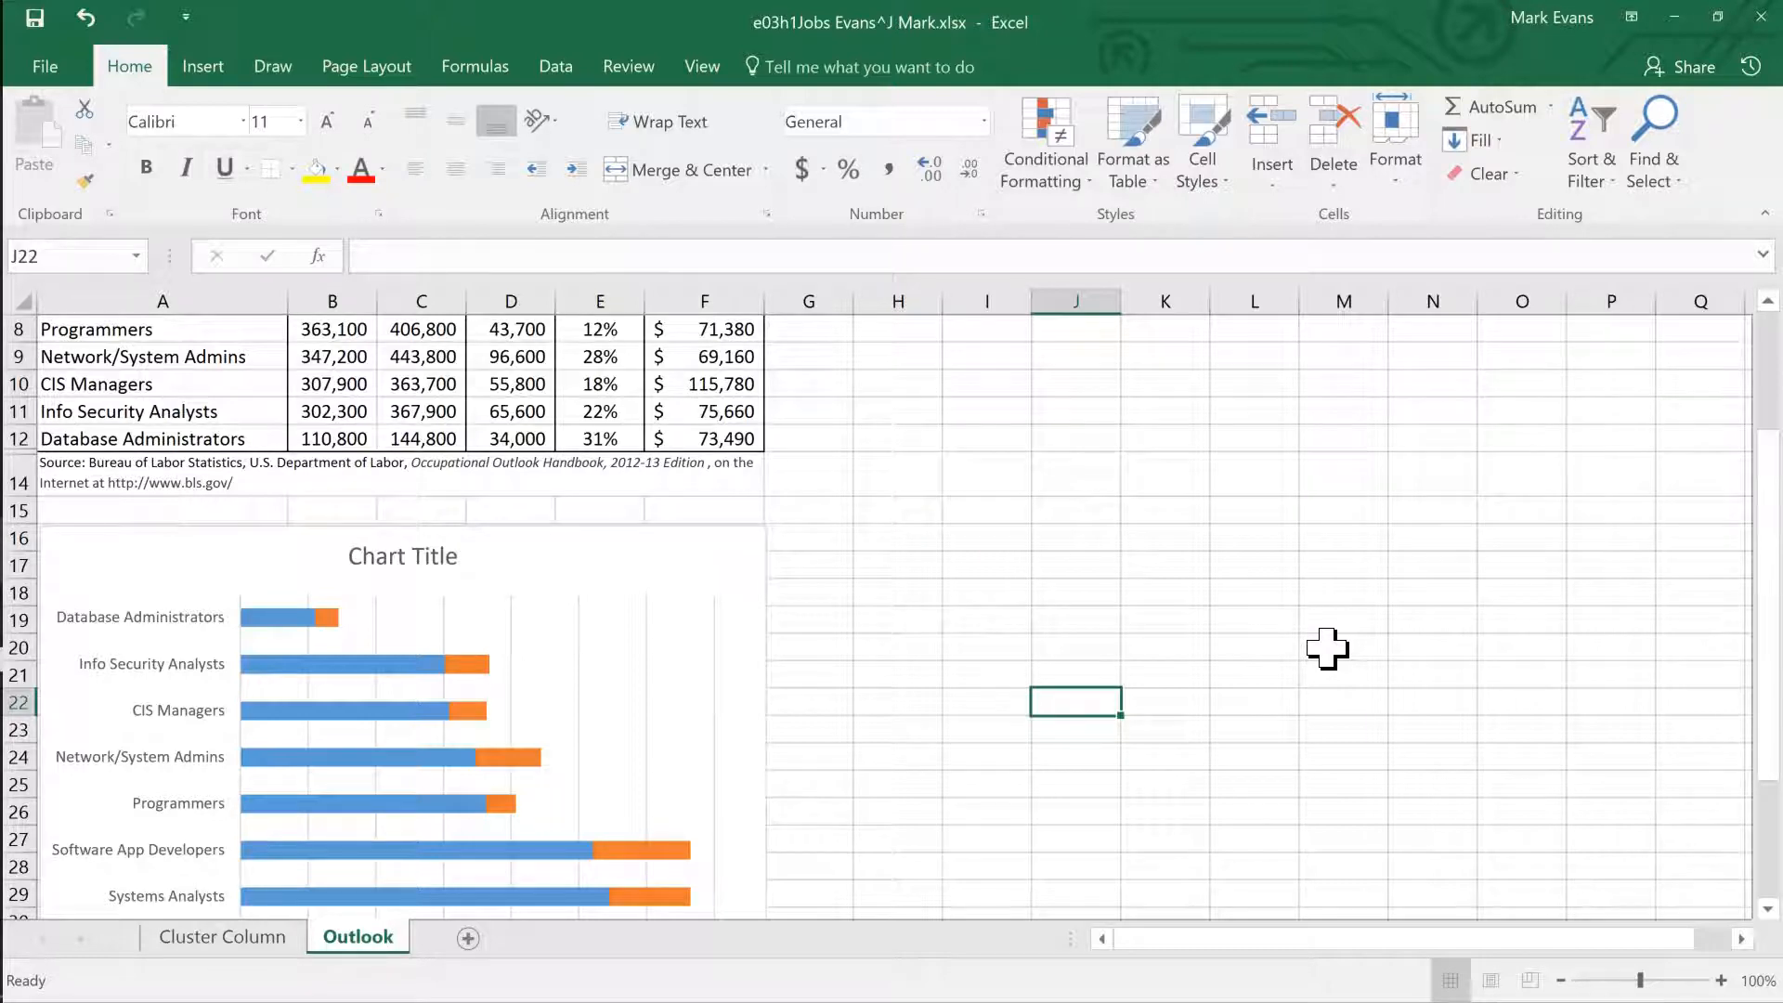
Insert a 2-D pie chart from the nonadjacent ranges A6:A12 and D6:D12.
{"action": "scroll", "coordinate": [126, 474], "scroll_direction": "up", "scroll_amount": 3}
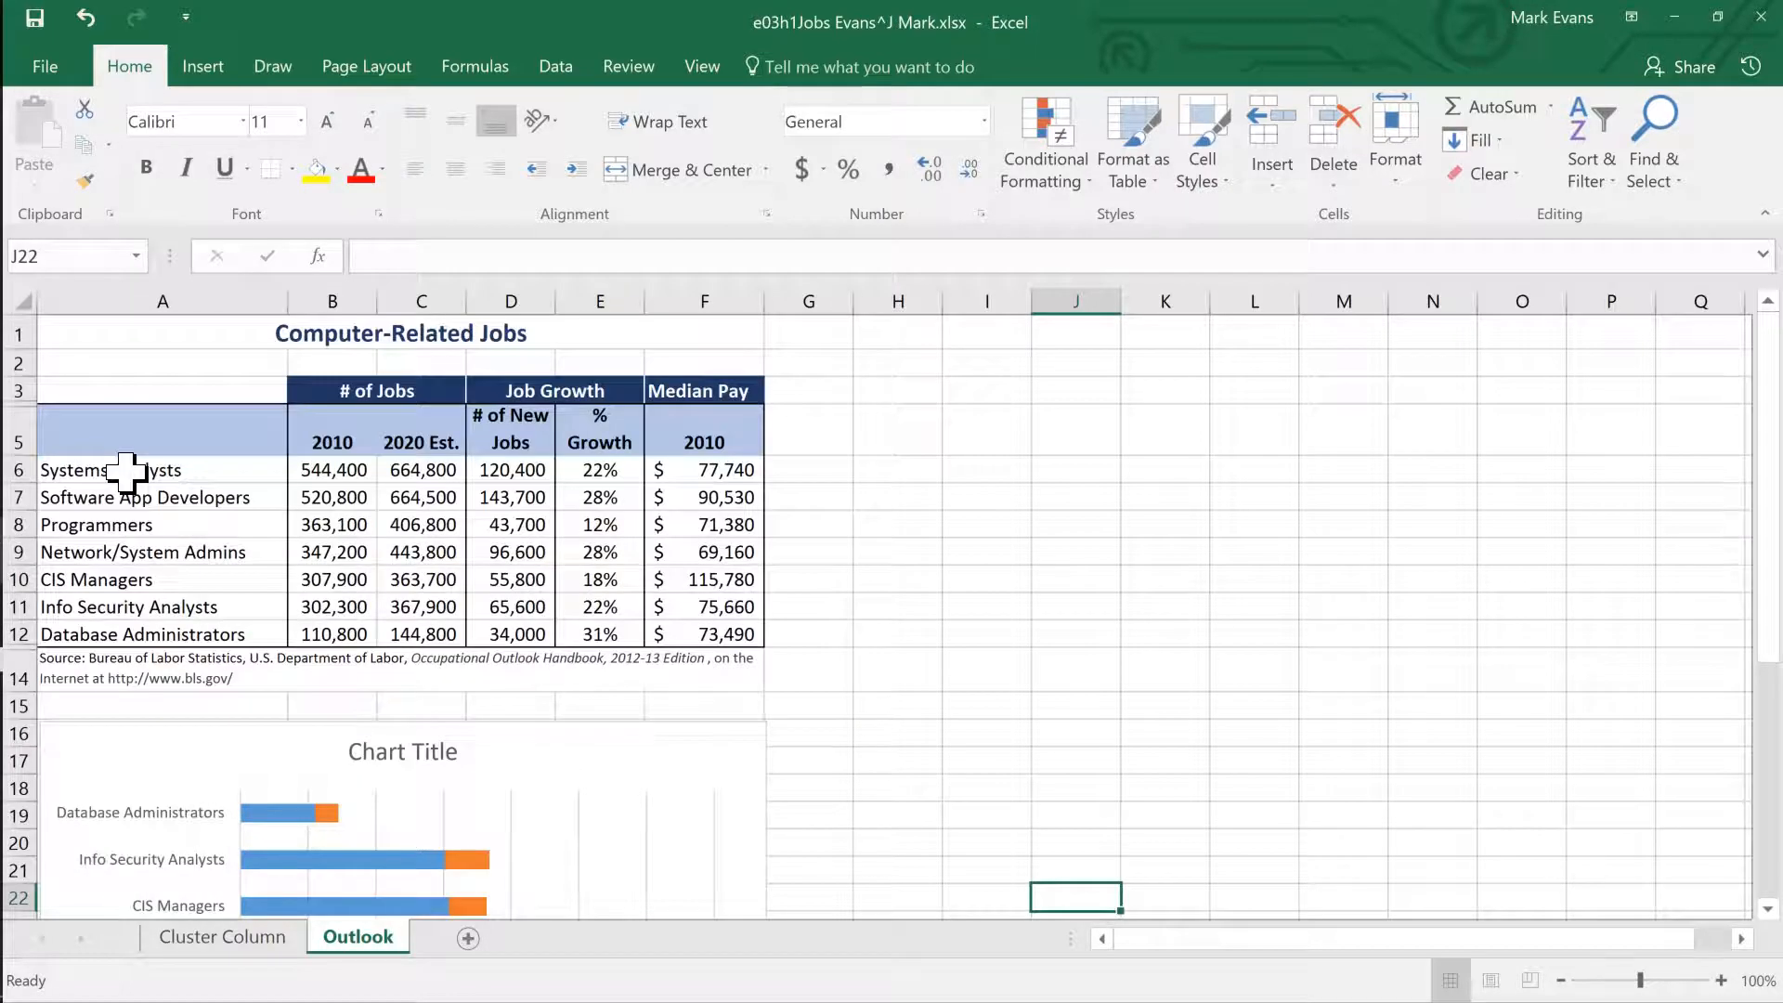
{"action": "left_click_drag", "start_coordinate": [126, 474], "coordinate": [151, 637]}
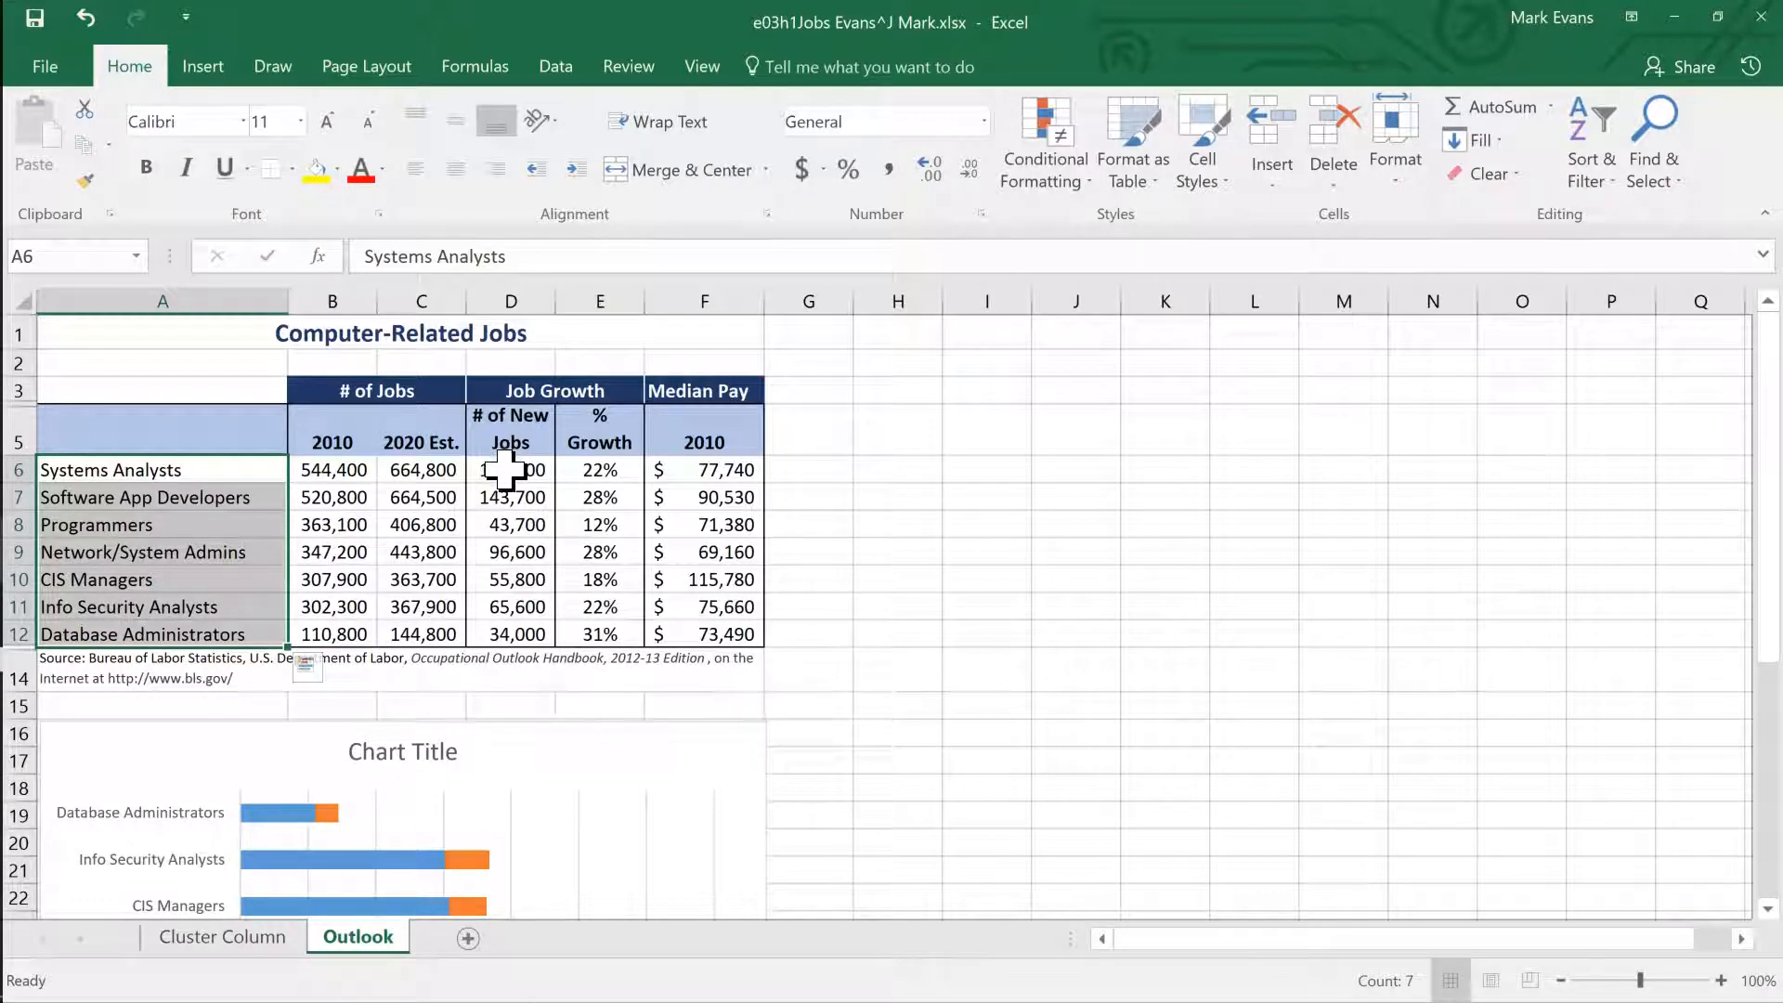
{"action": "left_click", "coordinate": [505, 469], "text": "ctrl"}
{"action": "left_click_drag", "start_coordinate": [505, 469], "coordinate": [517, 637]}
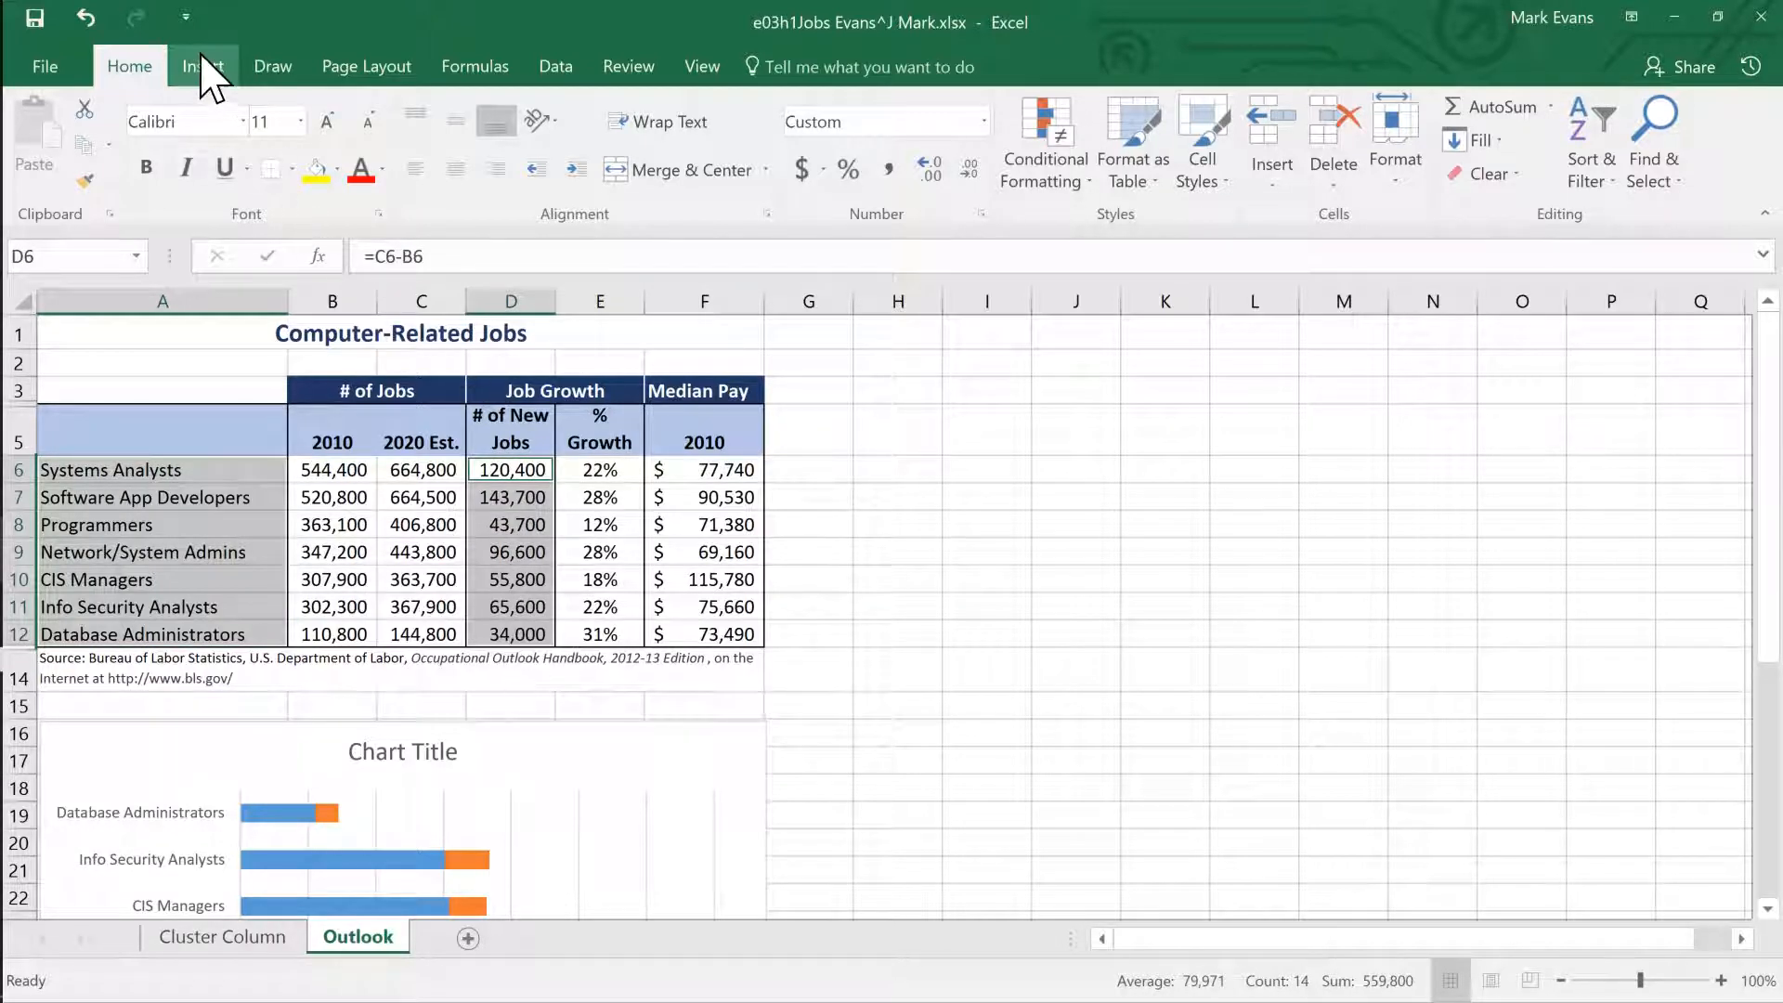
{"action": "left_click", "coordinate": [202, 83]}
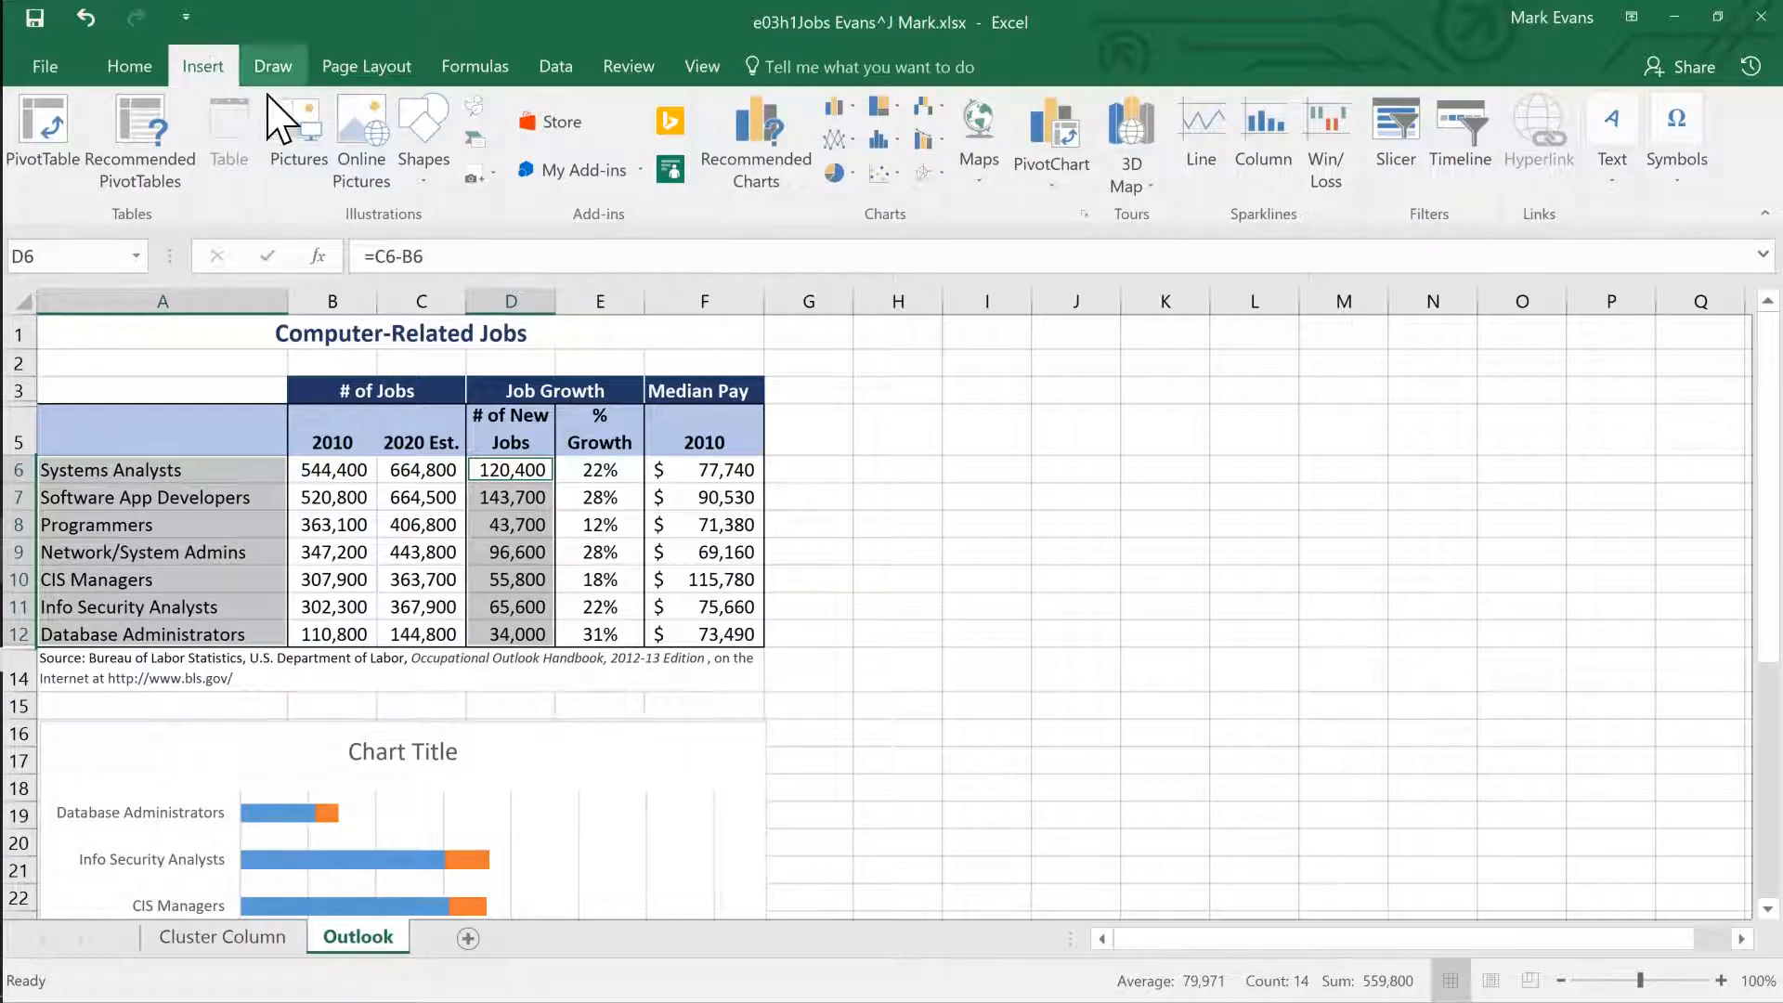
{"action": "left_click", "coordinate": [836, 172]}
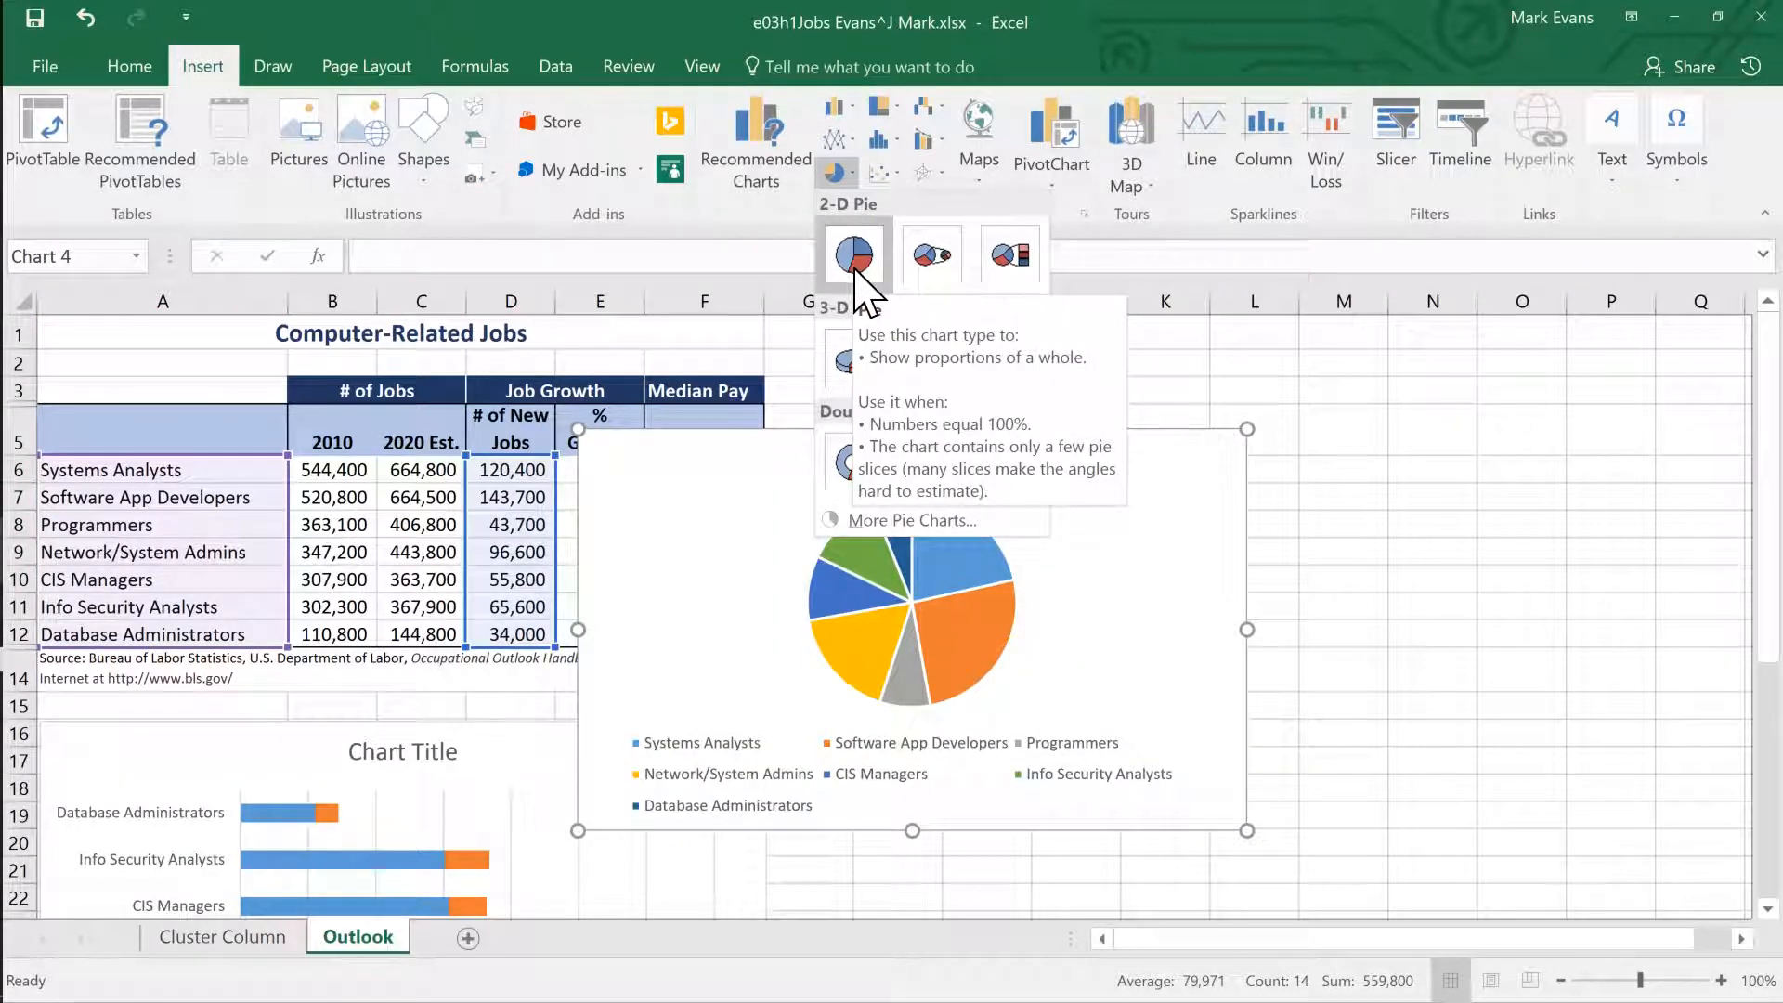
{"action": "left_click", "coordinate": [854, 269]}
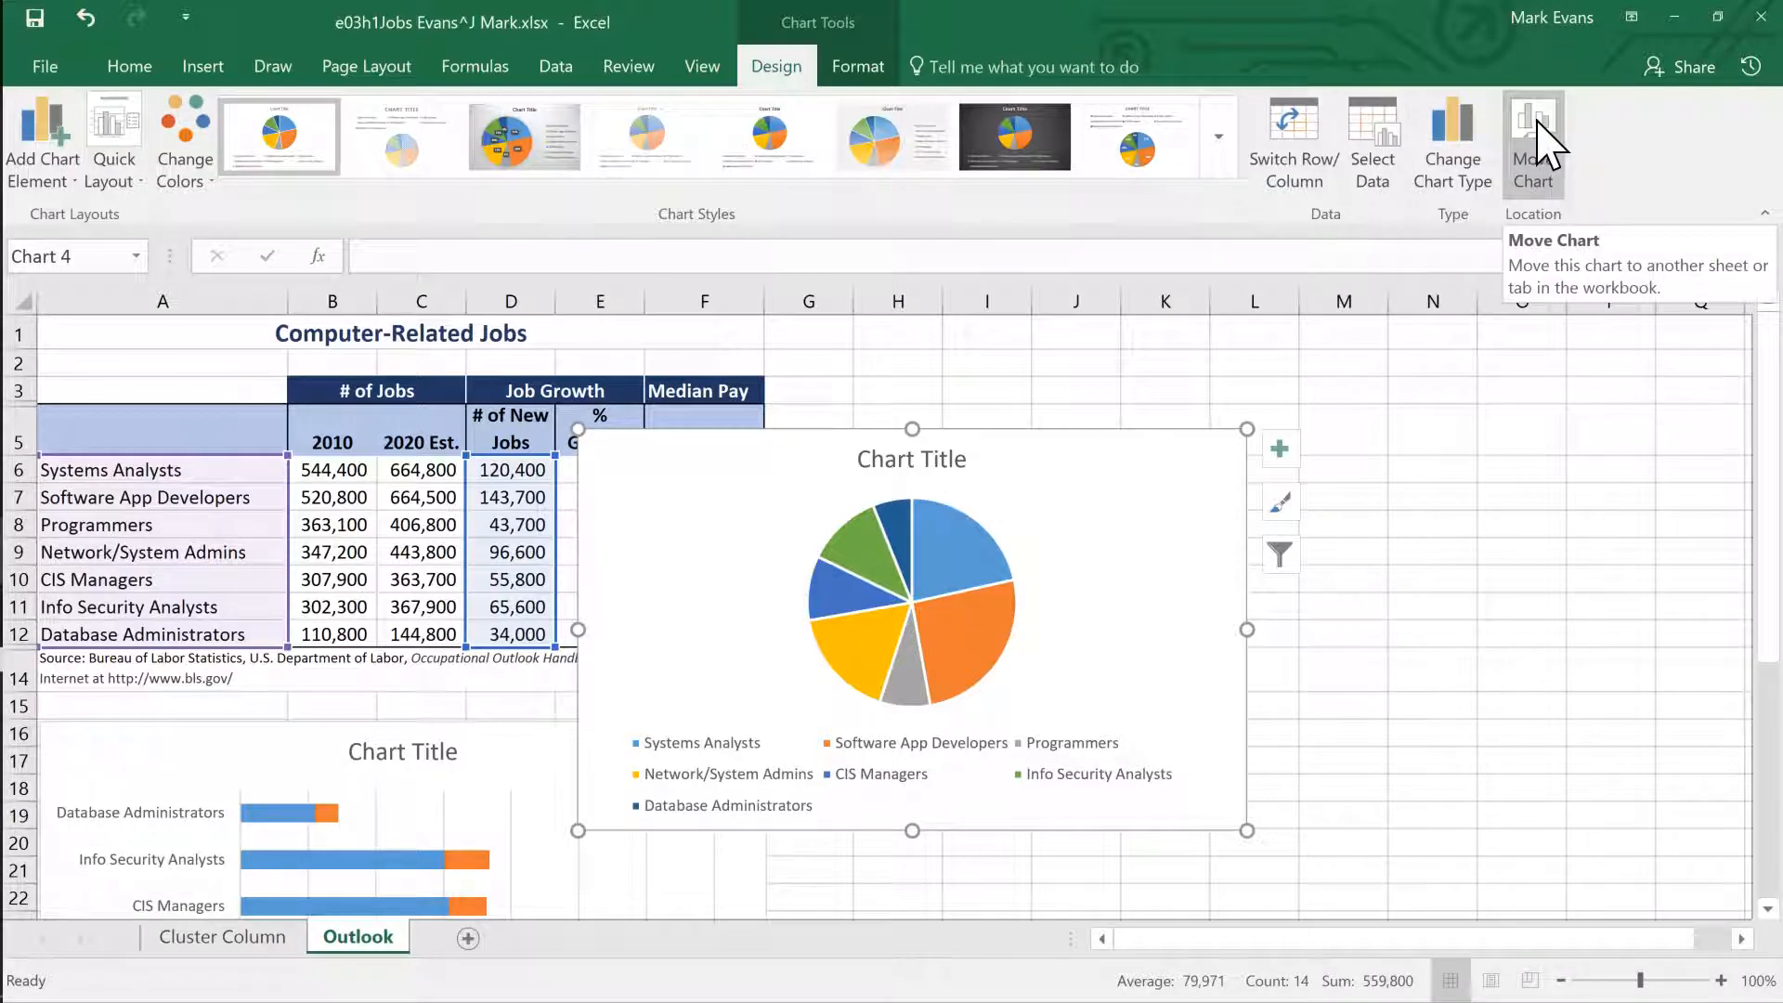
Move the pie chart to a new sheet named Pie Chart.
{"action": "left_click", "coordinate": [1538, 126]}
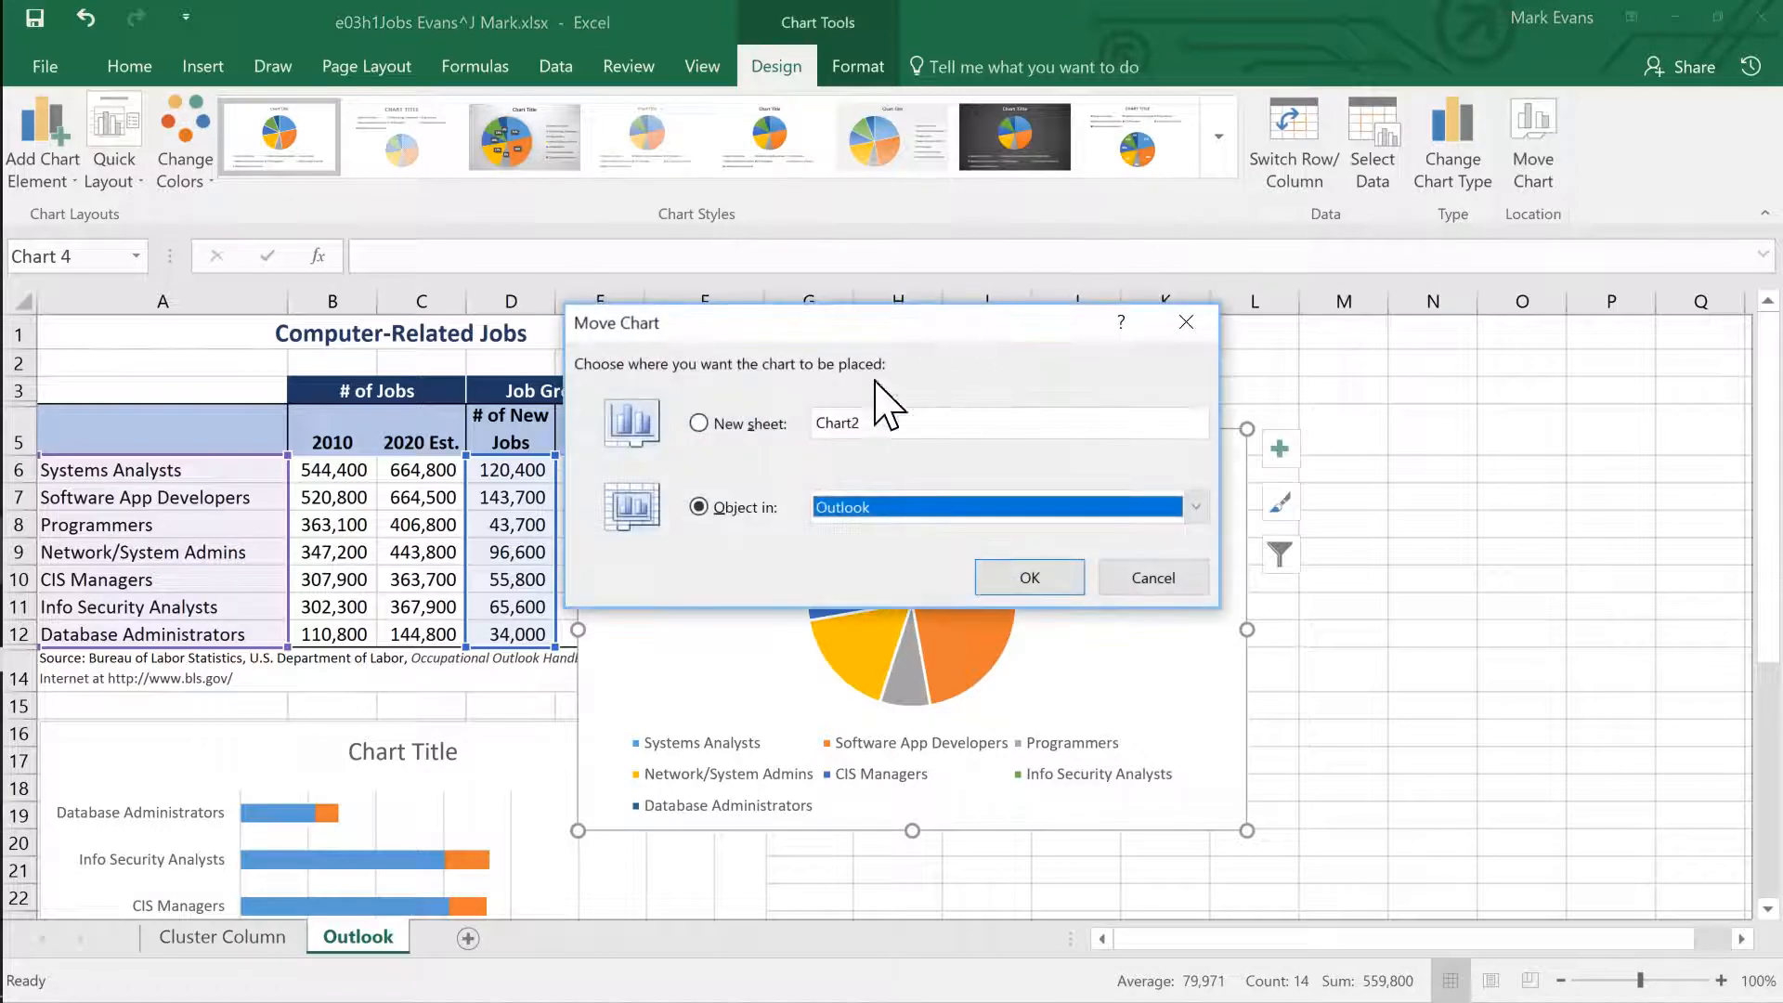
{"action": "left_click", "coordinate": [700, 423]}
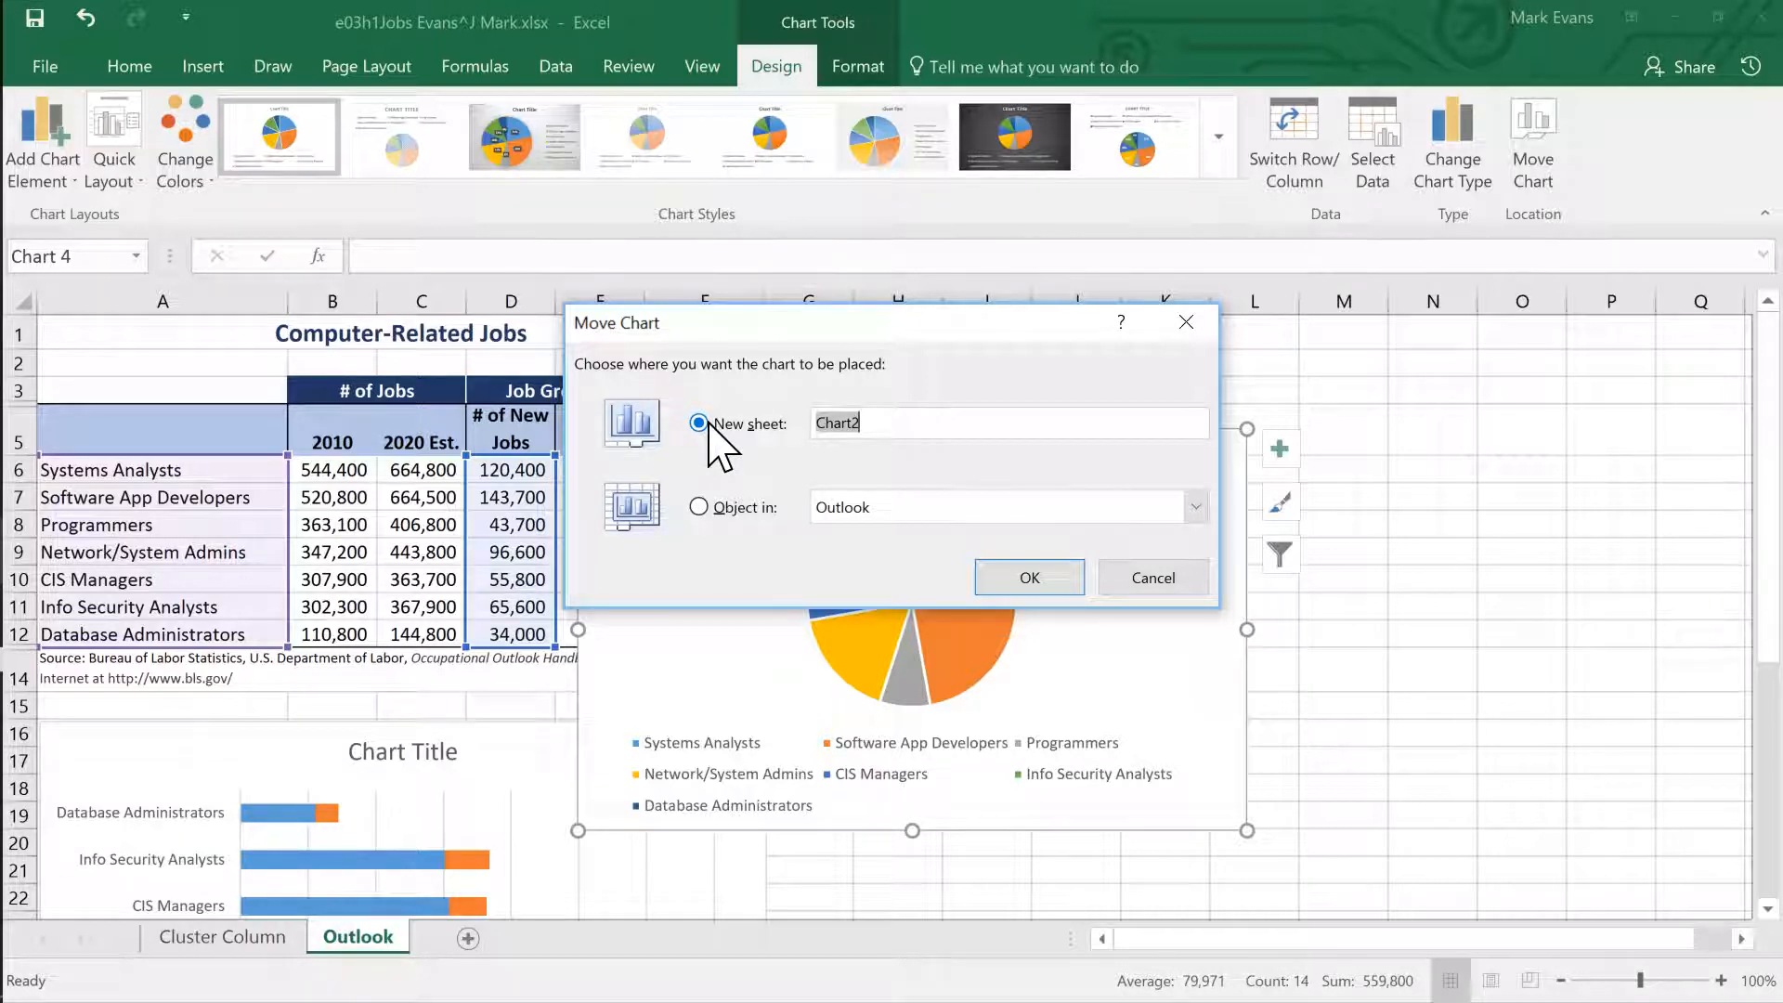
{"action": "type", "text": "Pie Chart"}
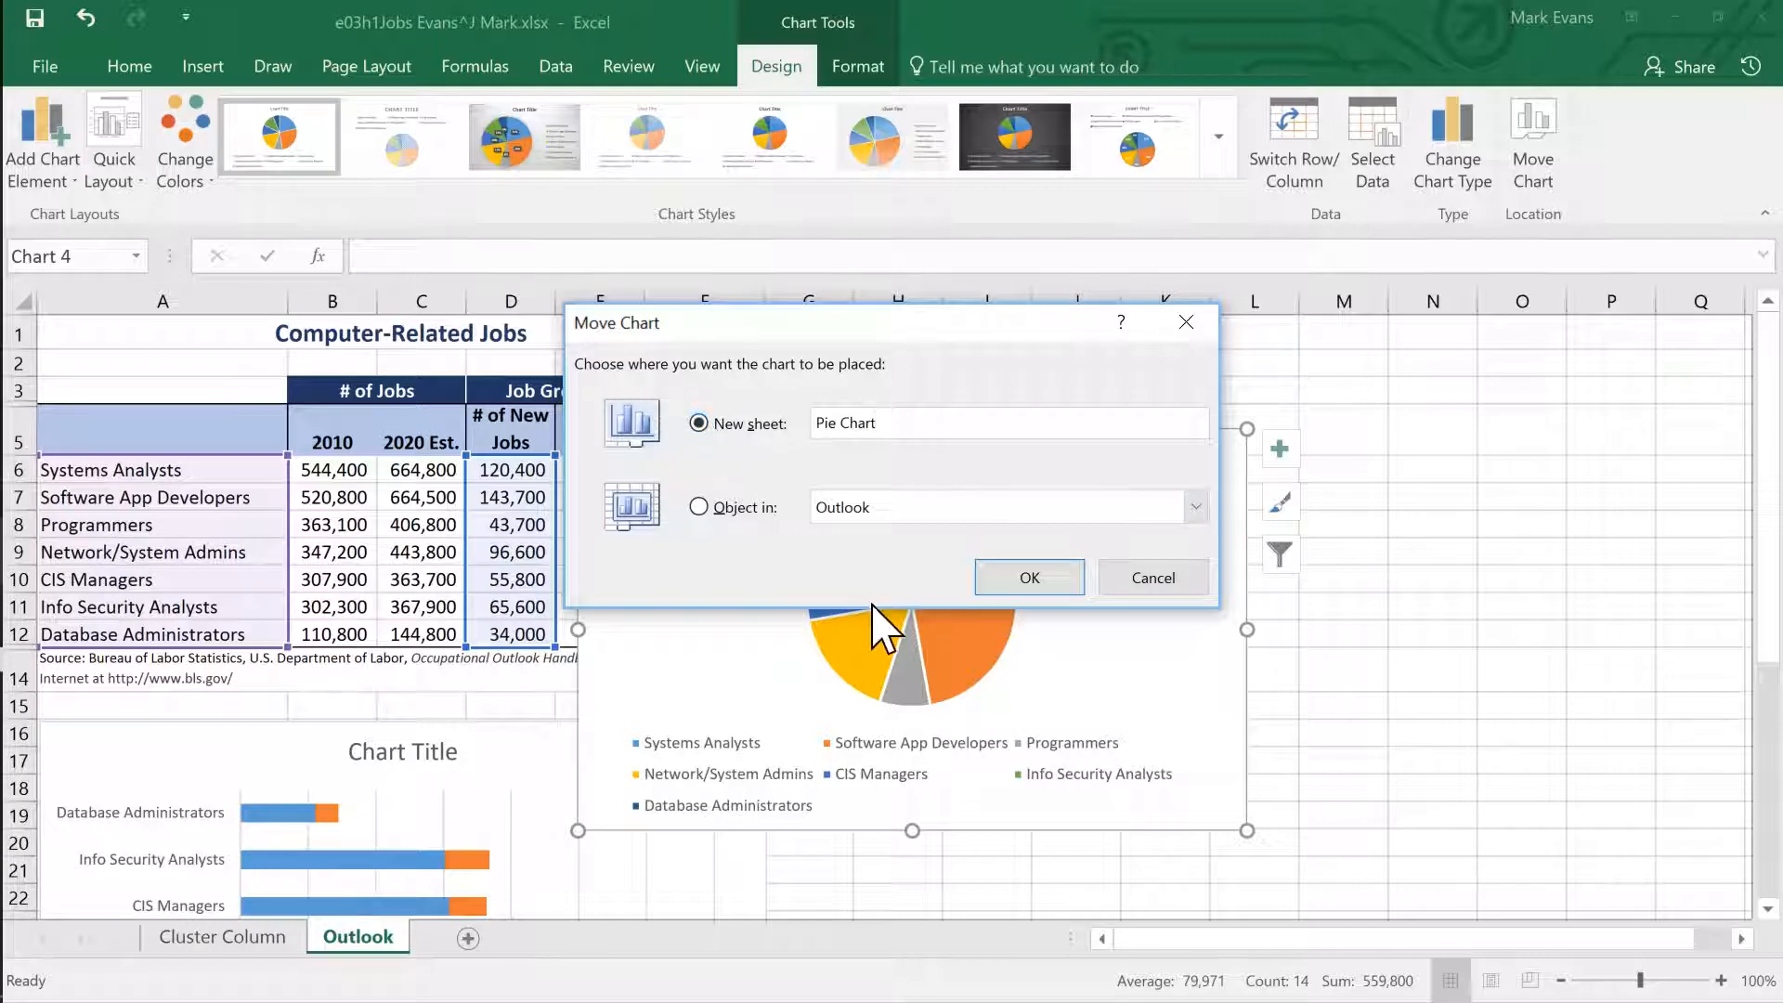
{"action": "left_click", "coordinate": [1030, 578]}
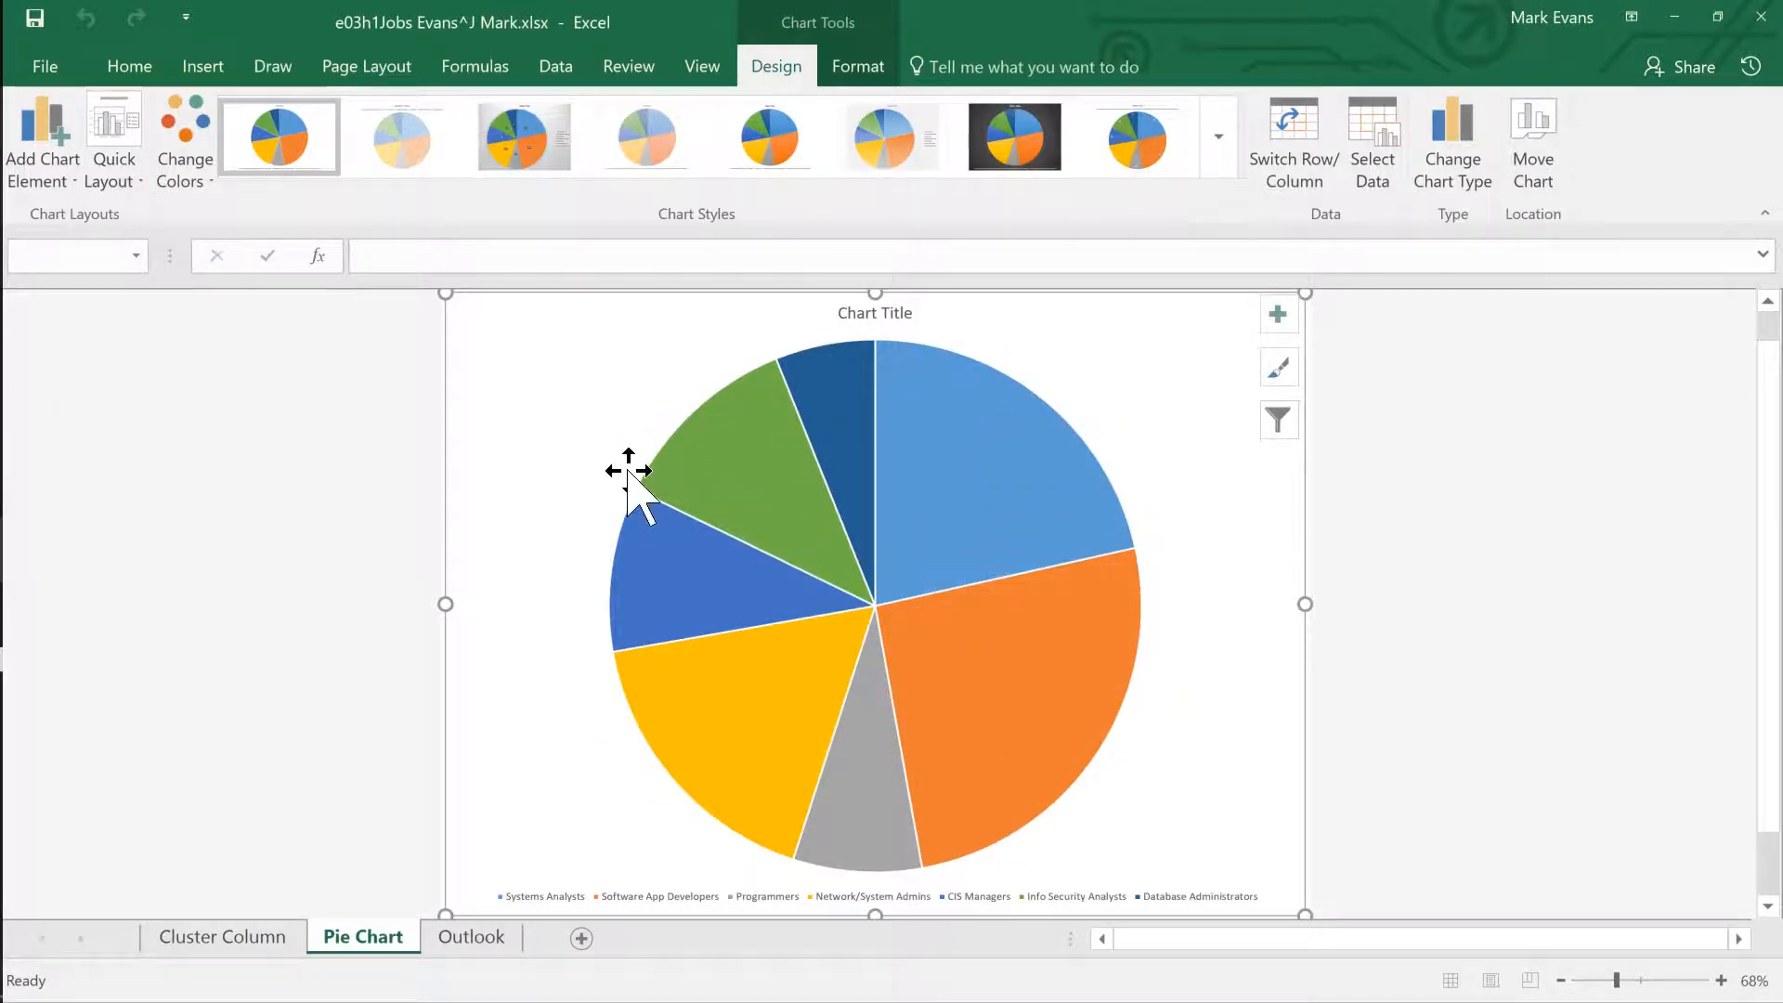
On the Outlook sheet, insert a Clustered Column - Line on Secondary Axis combo chart from A5:A12 together with D5:E12.
{"action": "key", "text": "ctrl+Page_Down"}
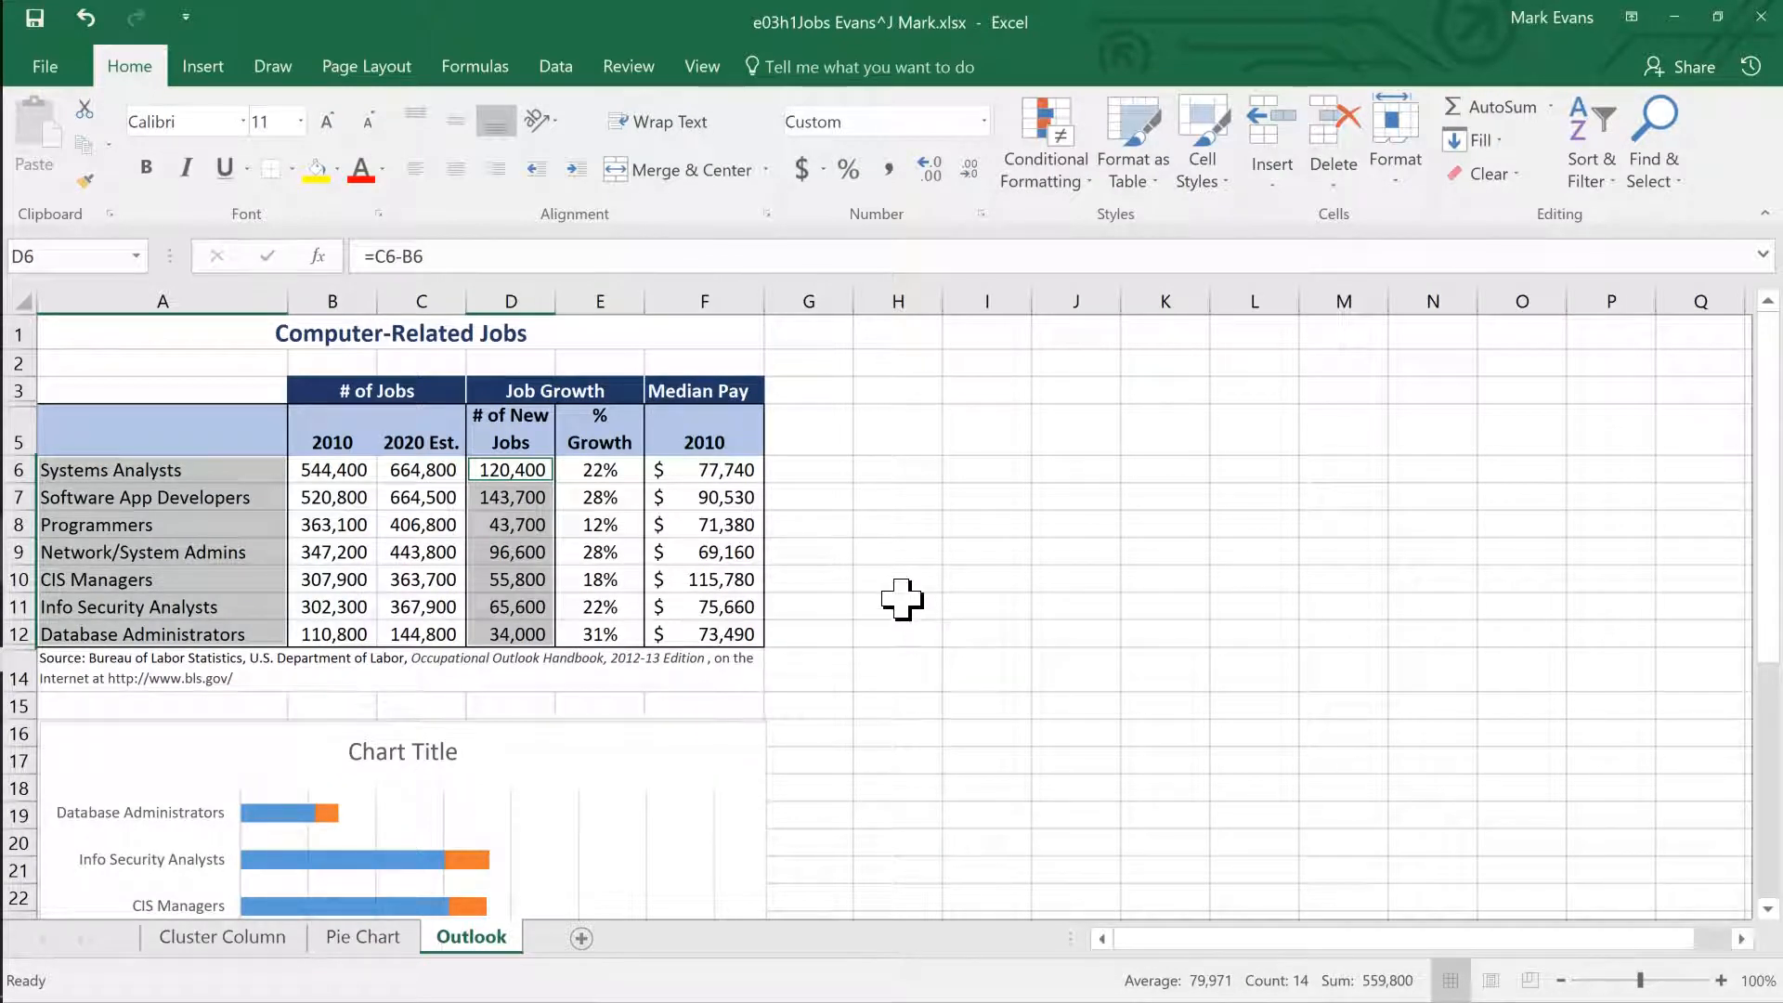
{"action": "left_click", "coordinate": [898, 602]}
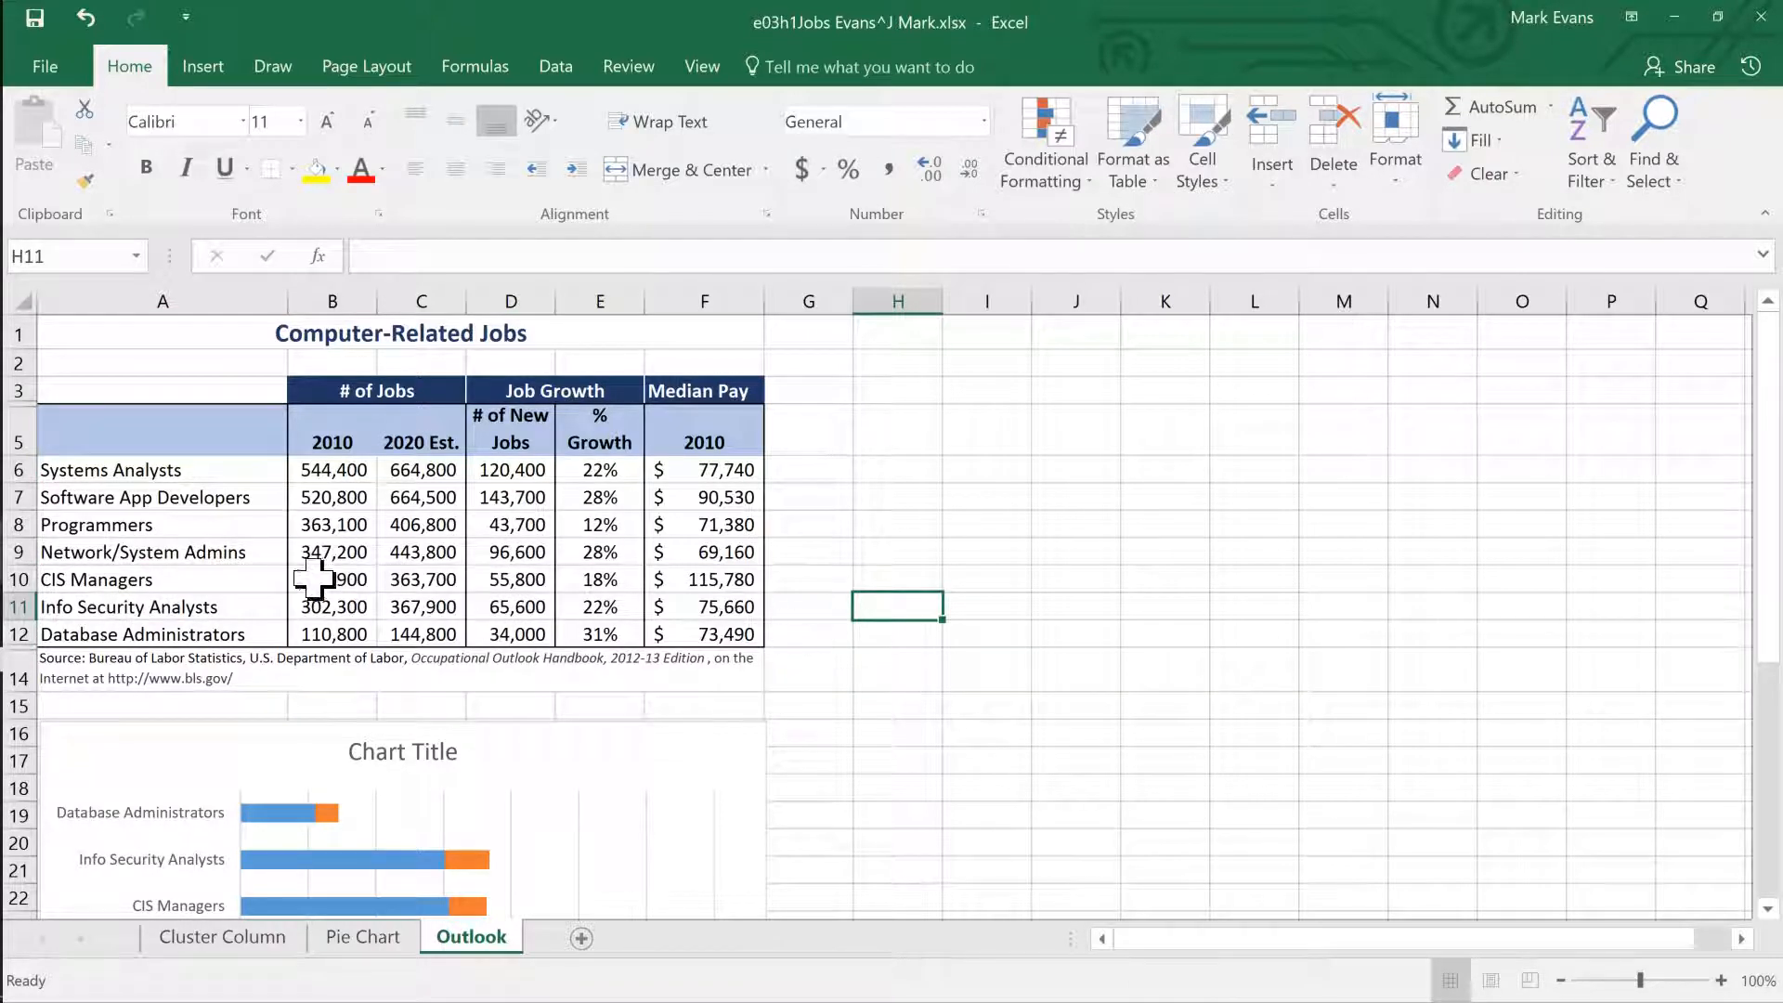
{"action": "left_click_drag", "start_coordinate": [136, 433], "coordinate": [167, 641]}
{"action": "key", "text": "ctrl+b"}
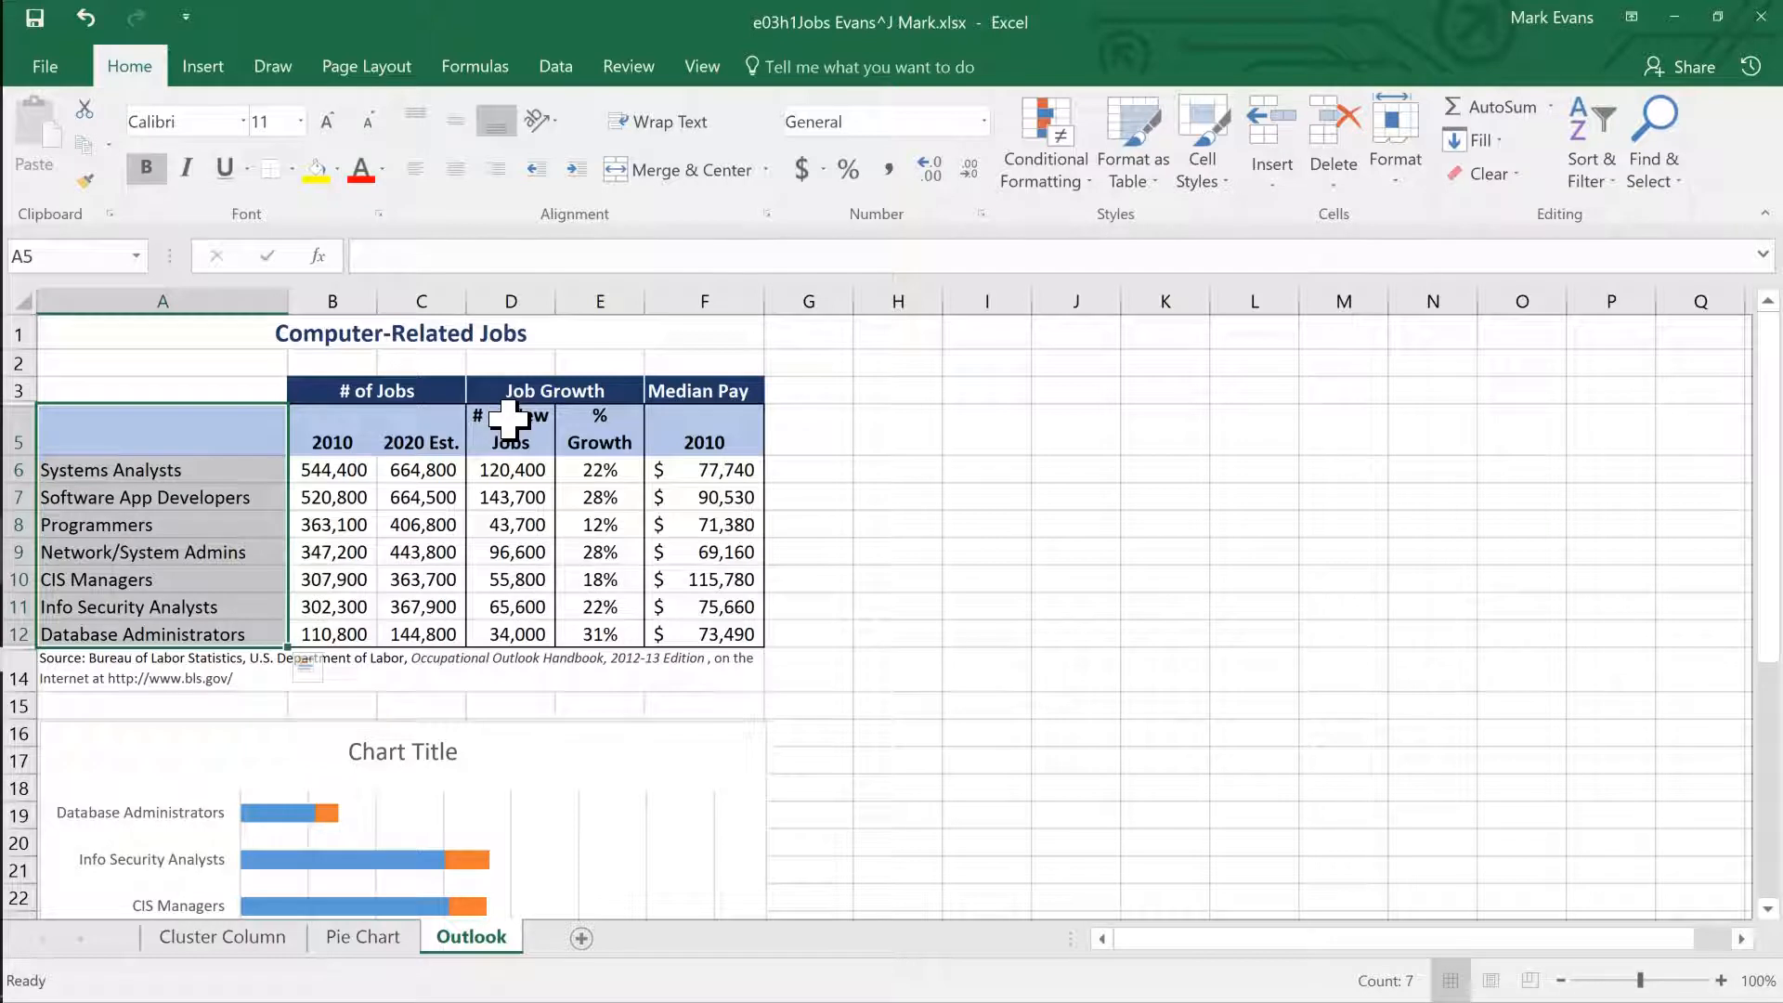
{"action": "left_click", "coordinate": [509, 419], "text": "ctrl"}
{"action": "left_click_drag", "start_coordinate": [508, 423], "coordinate": [611, 639]}
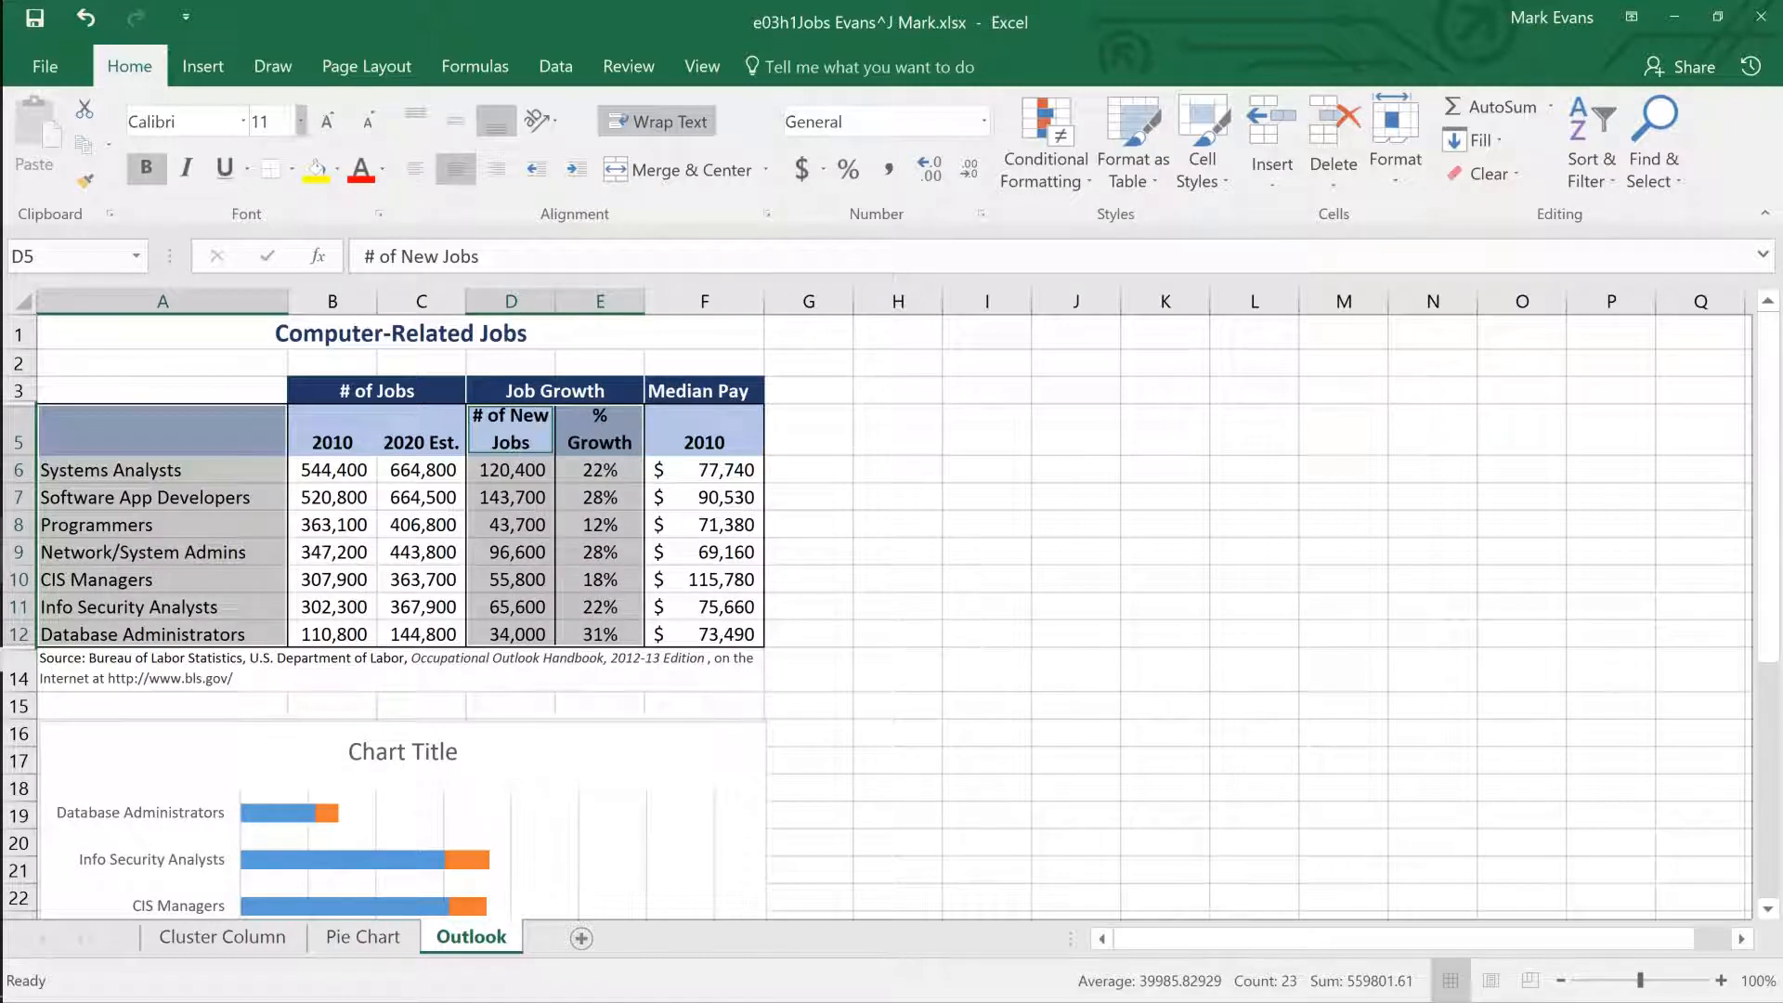
{"action": "left_click", "coordinate": [204, 69]}
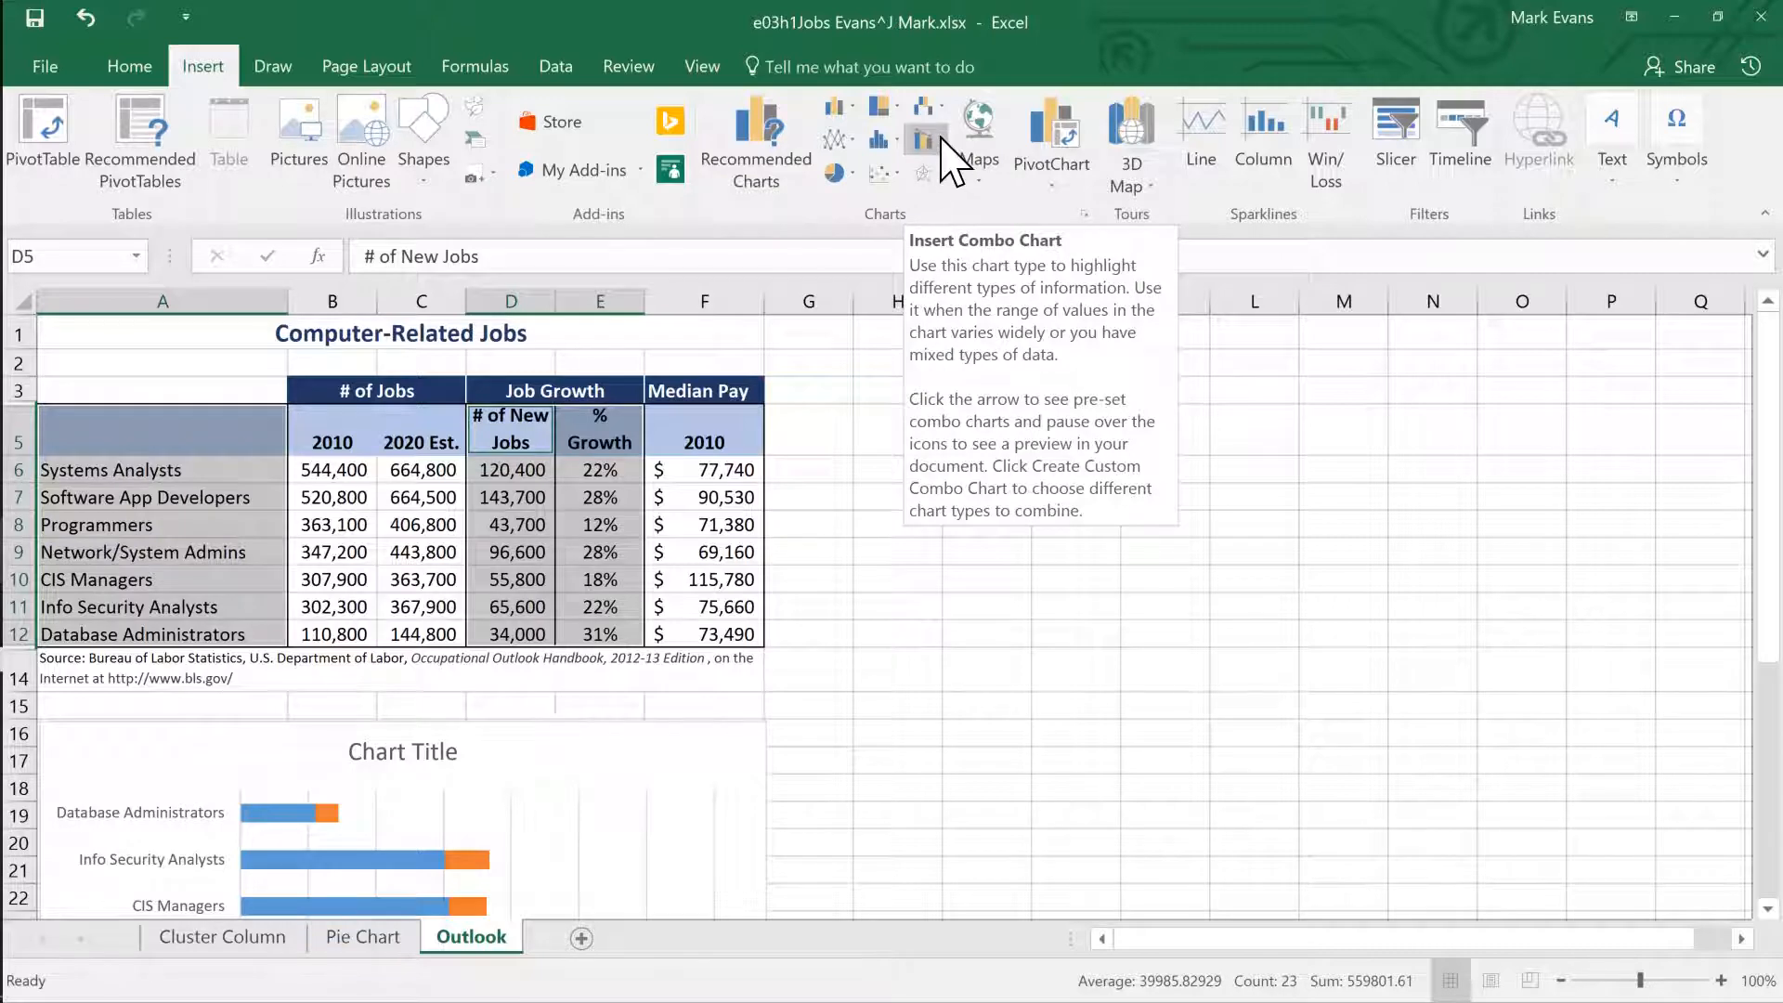
{"action": "left_click", "coordinate": [941, 140]}
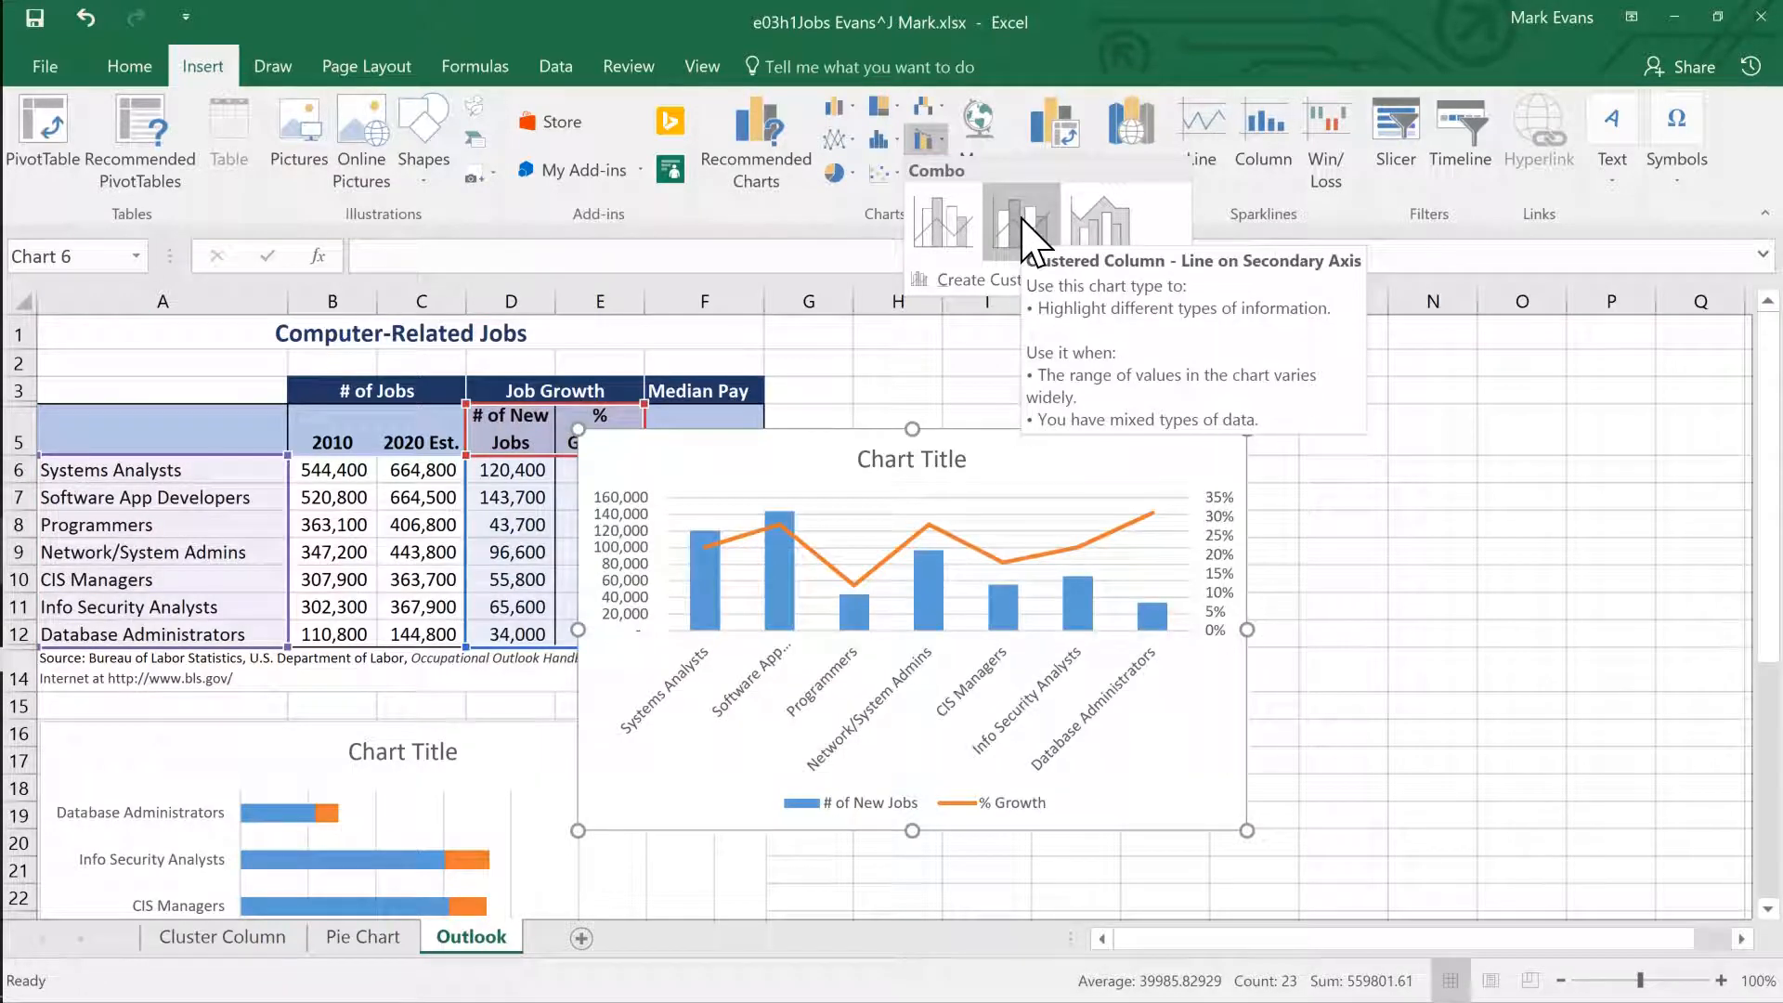
{"action": "left_click", "coordinate": [1022, 228]}
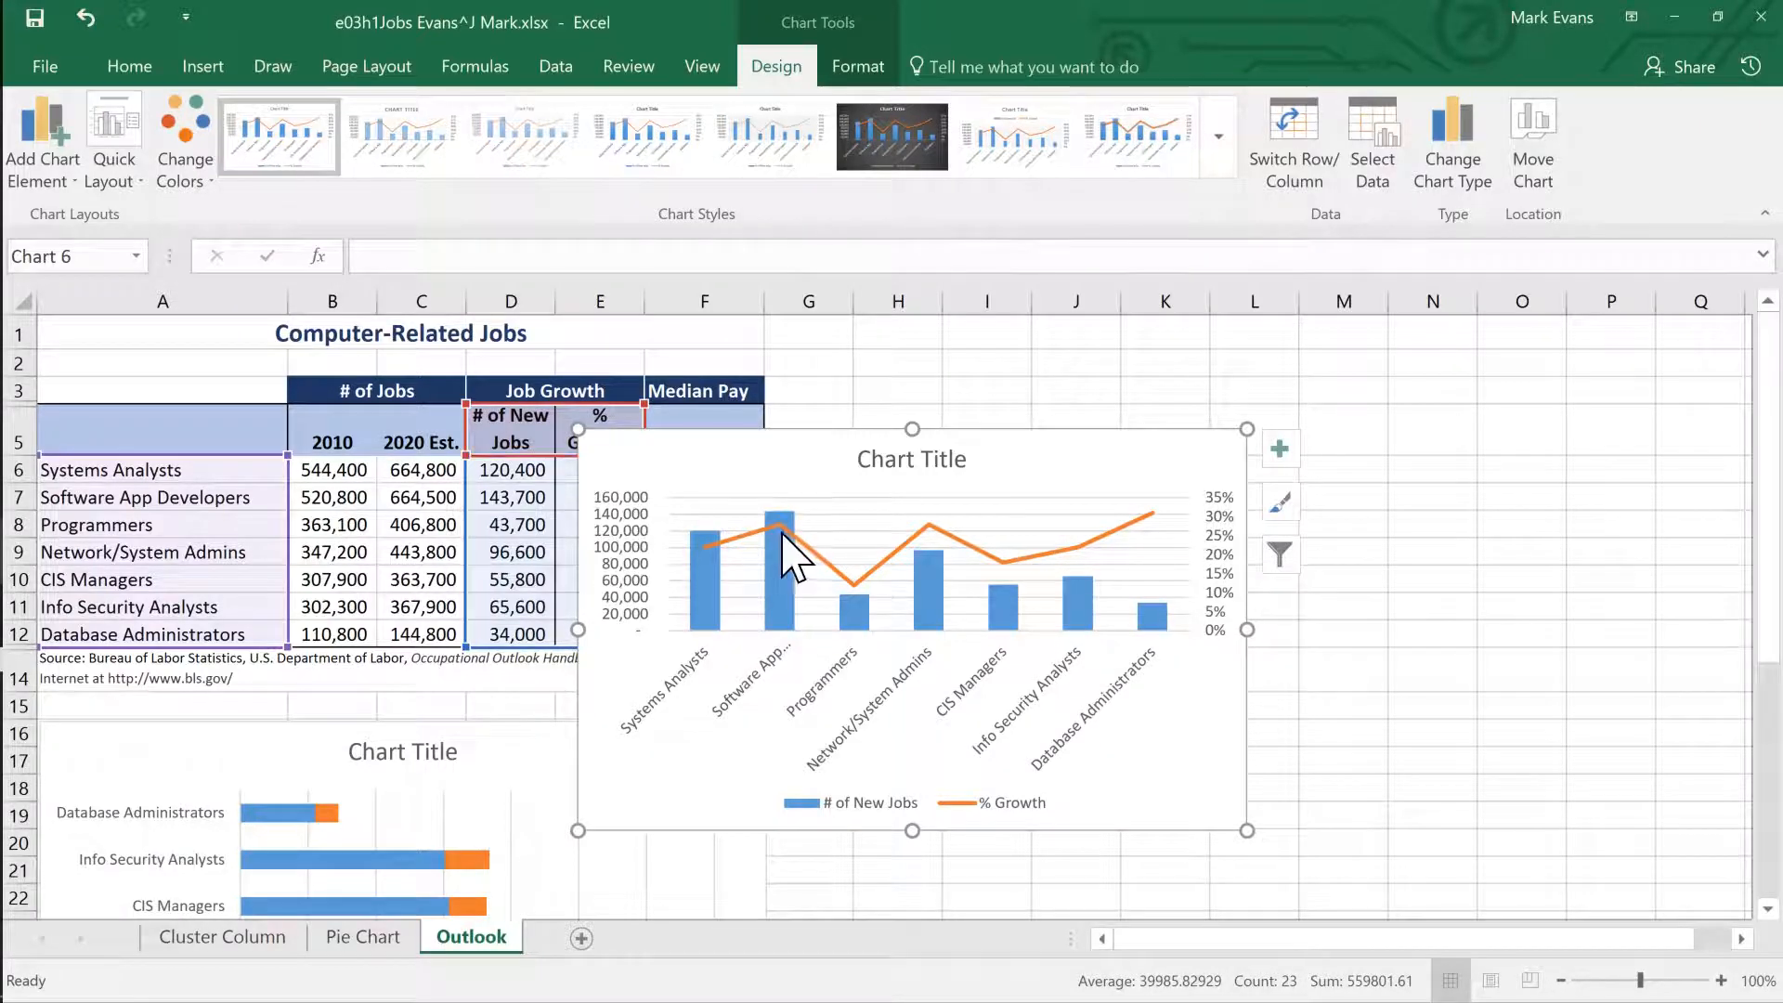
Move the combo chart to a new sheet named Combo Chart and save the workbook.
{"action": "left_click", "coordinate": [1535, 130]}
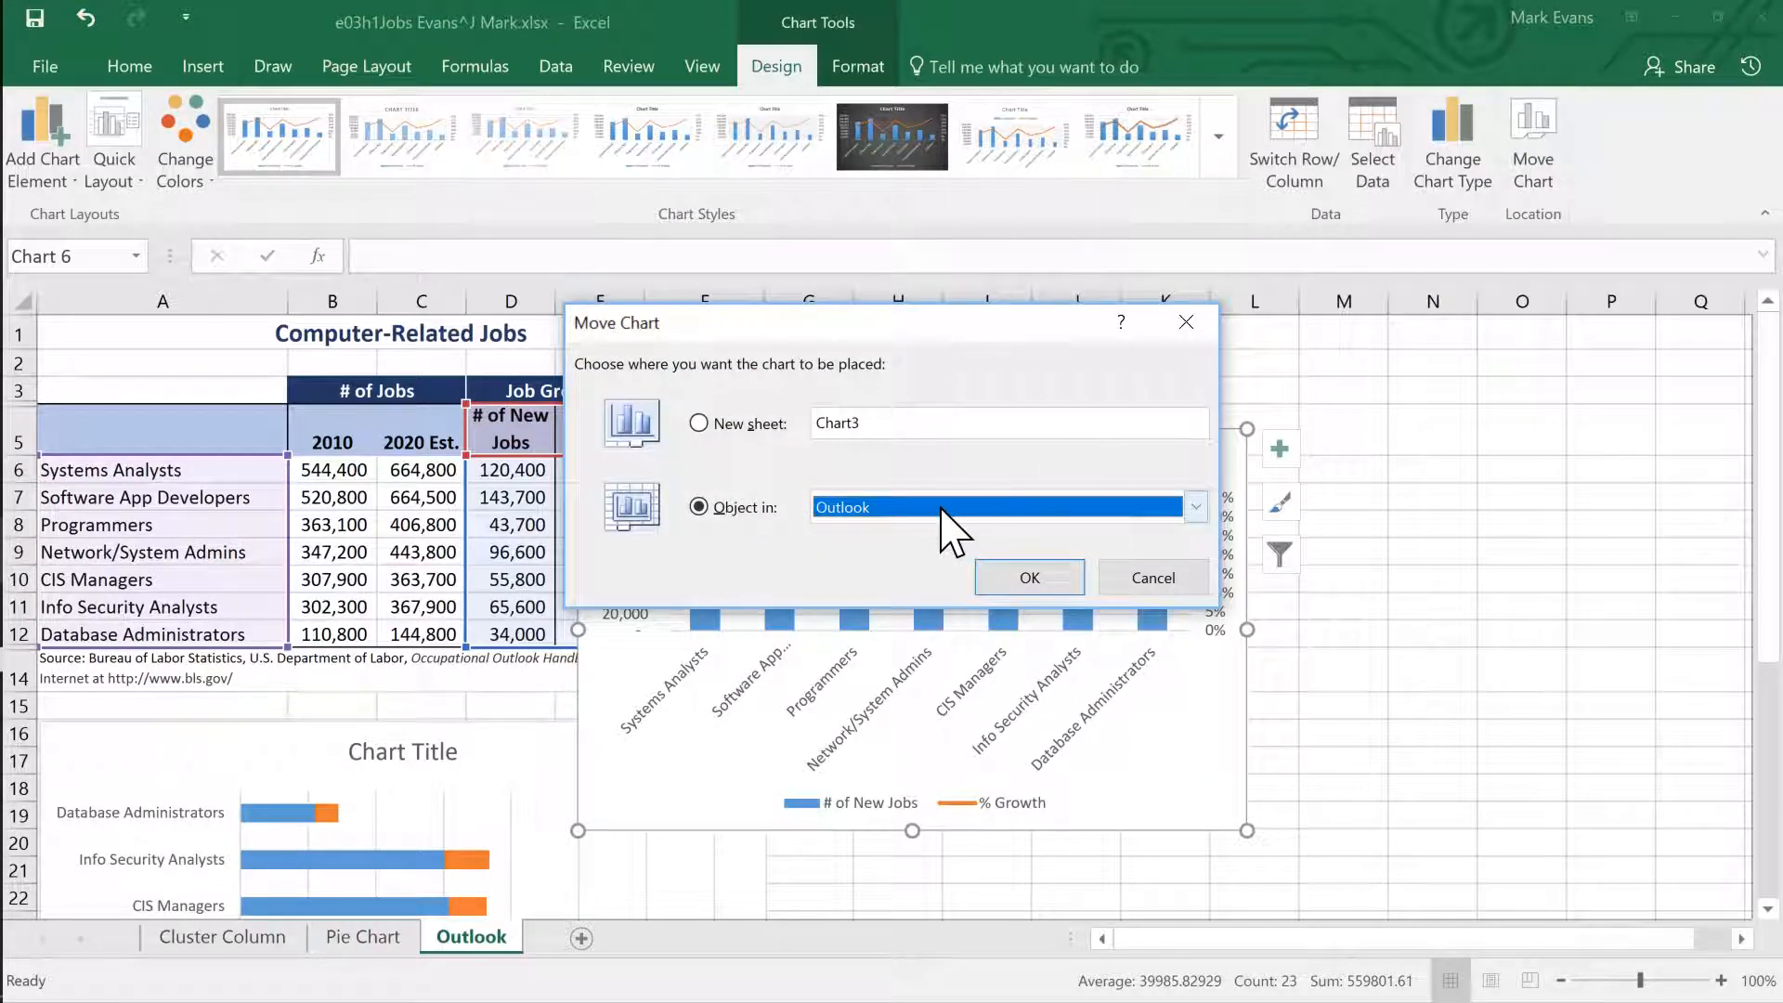
{"action": "left_click", "coordinate": [699, 423]}
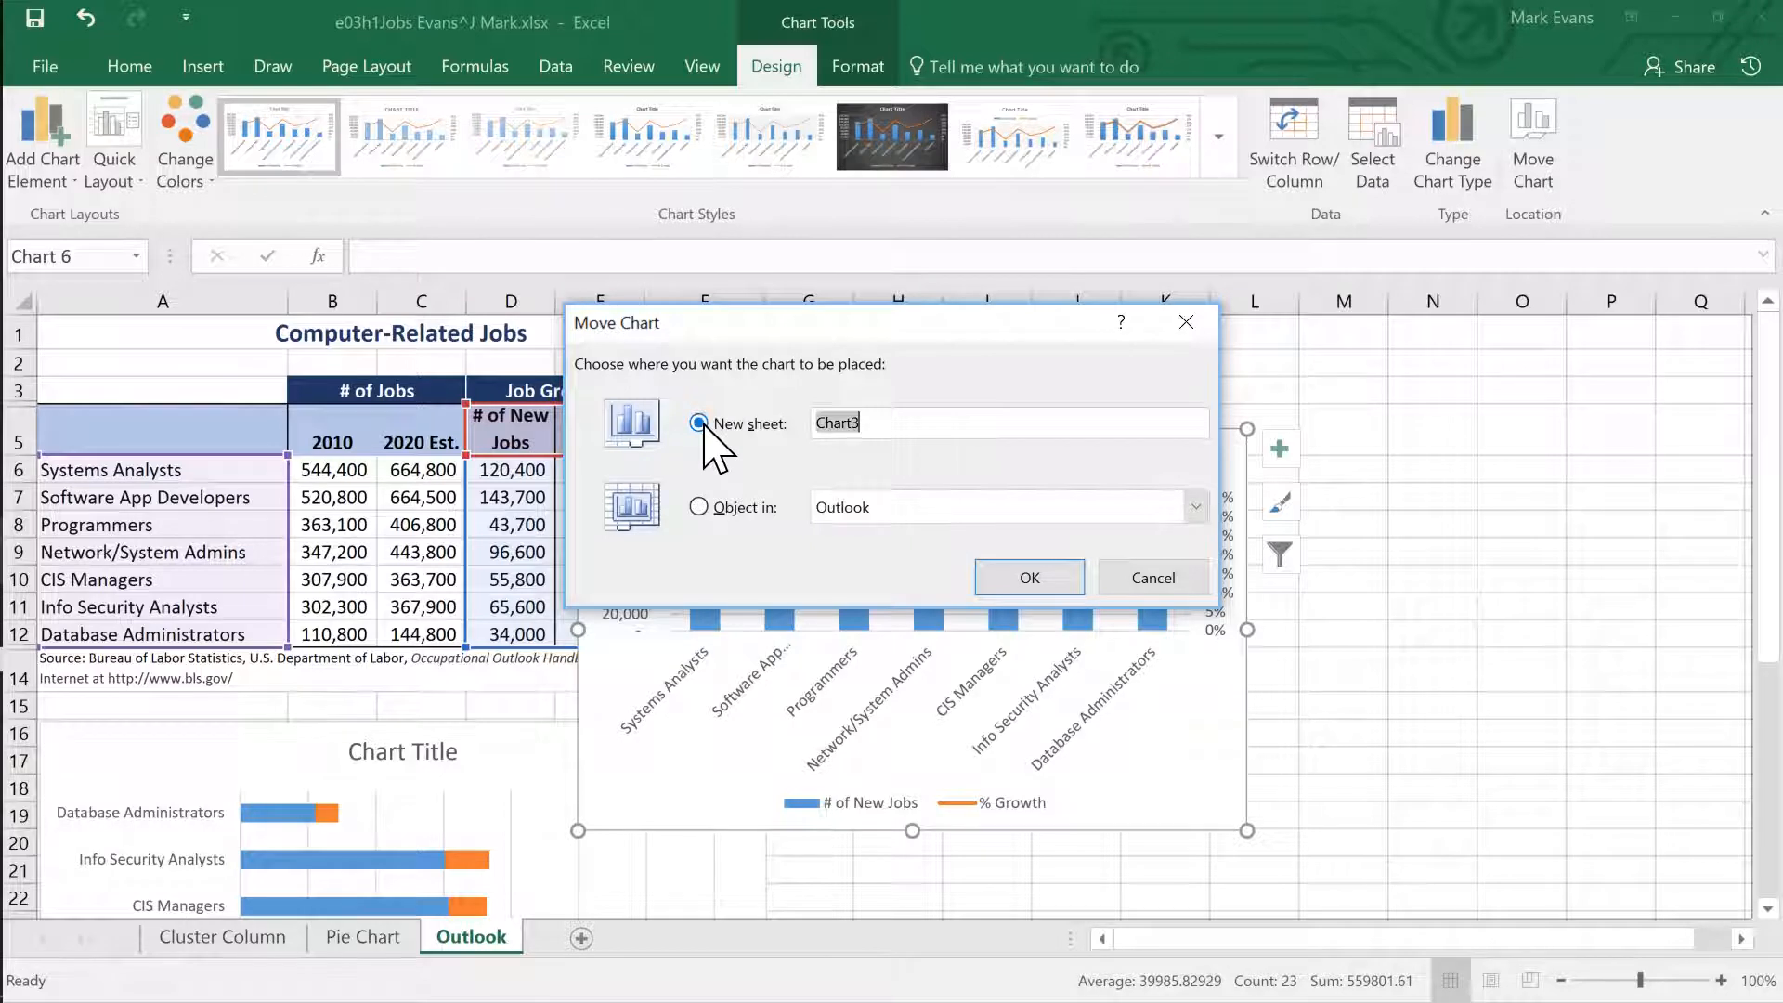
{"action": "type", "text": "Combo Ch"}
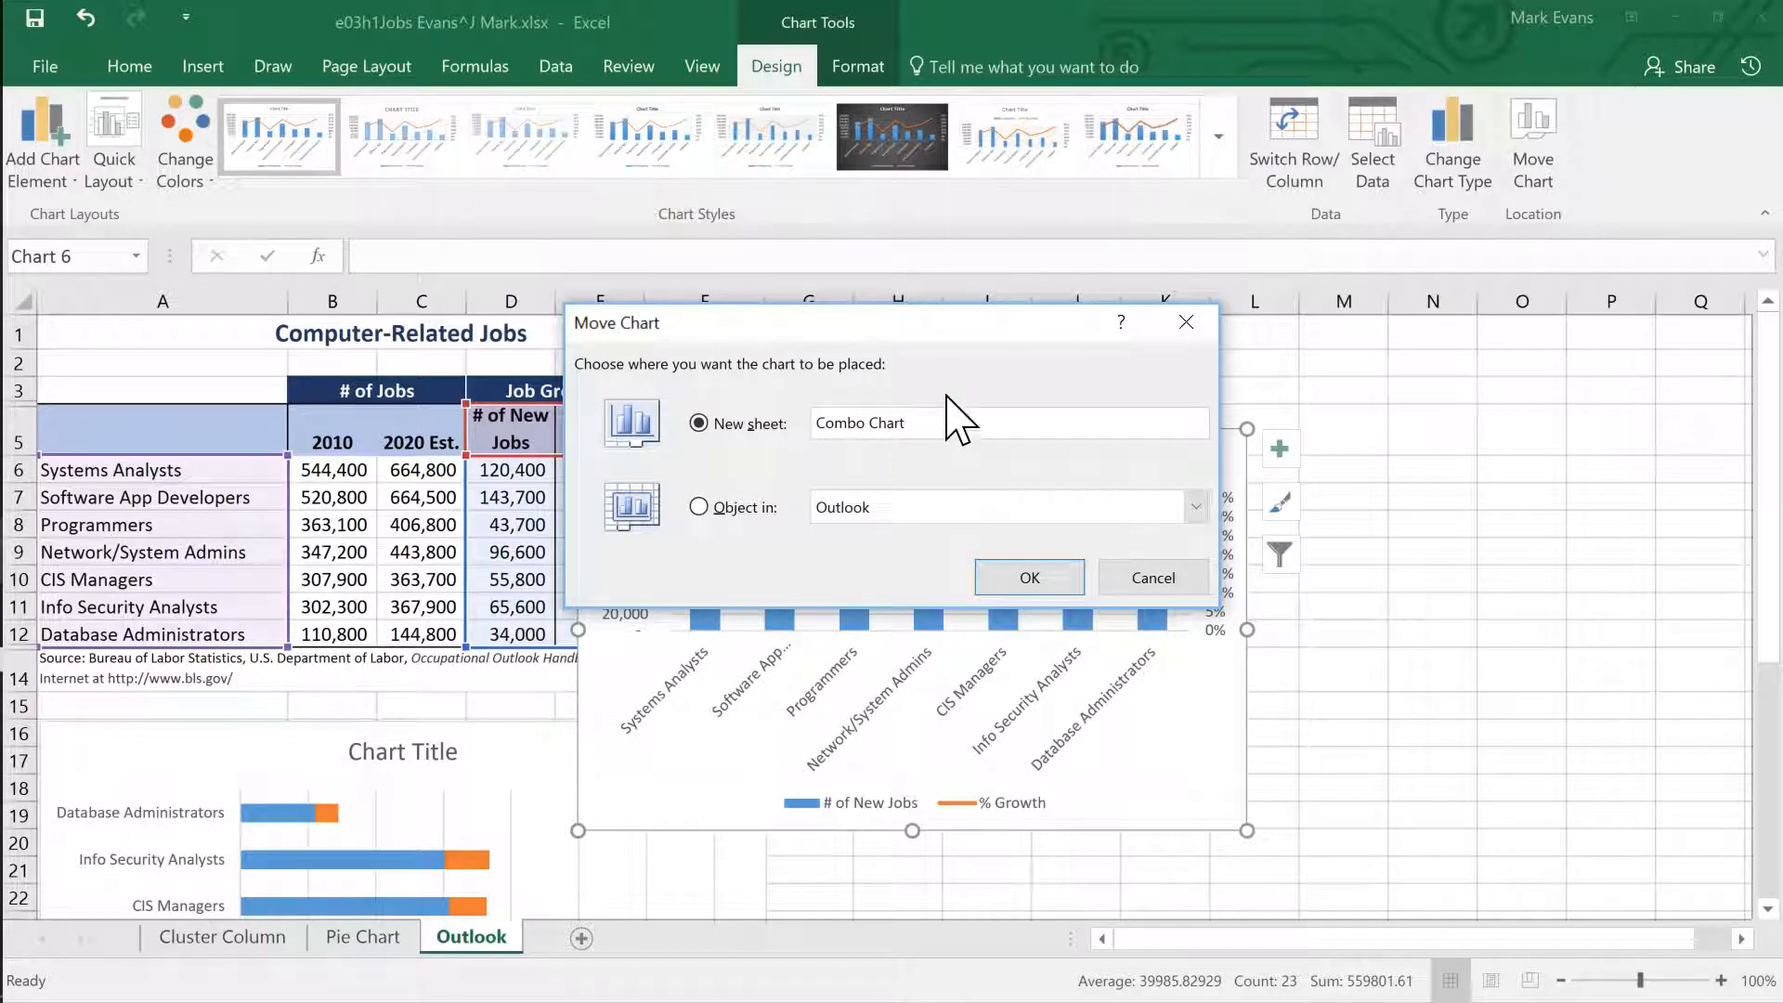
{"action": "left_click_drag", "start_coordinate": [940, 344], "coordinate": [1182, 276]}
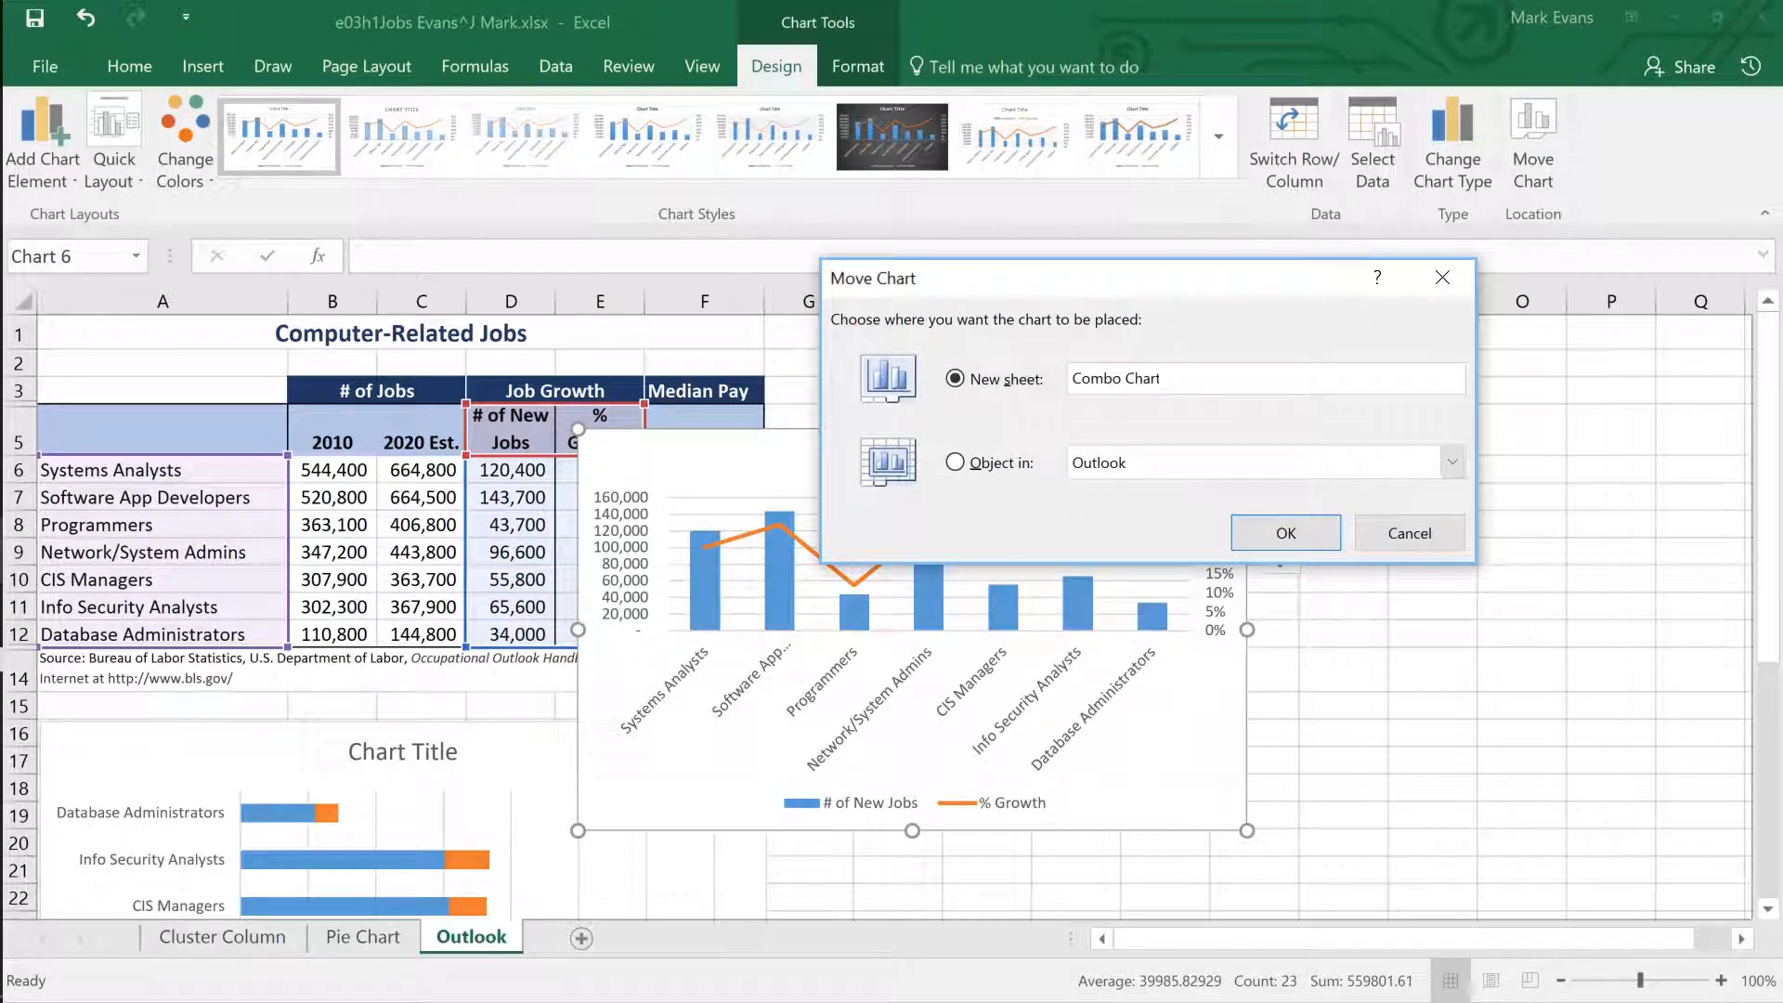
{"action": "left_click_drag", "start_coordinate": [1162, 378], "coordinate": [1073, 378]}
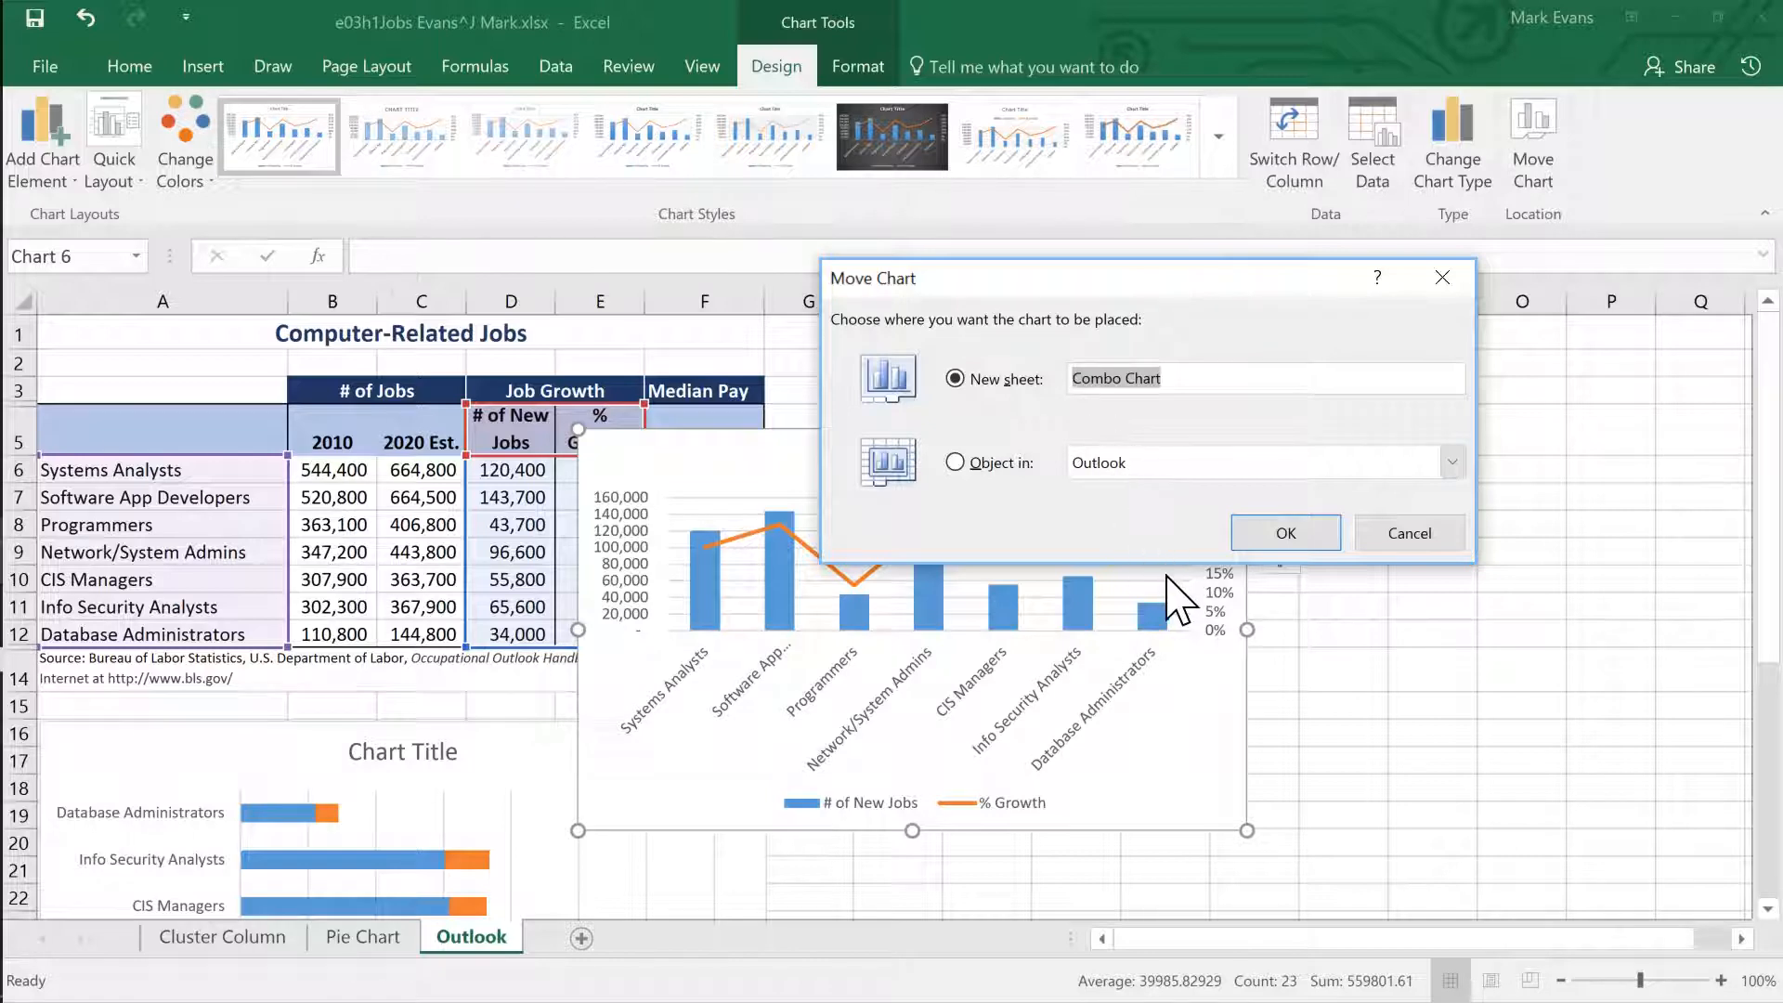
{"action": "left_click", "coordinate": [1288, 536]}
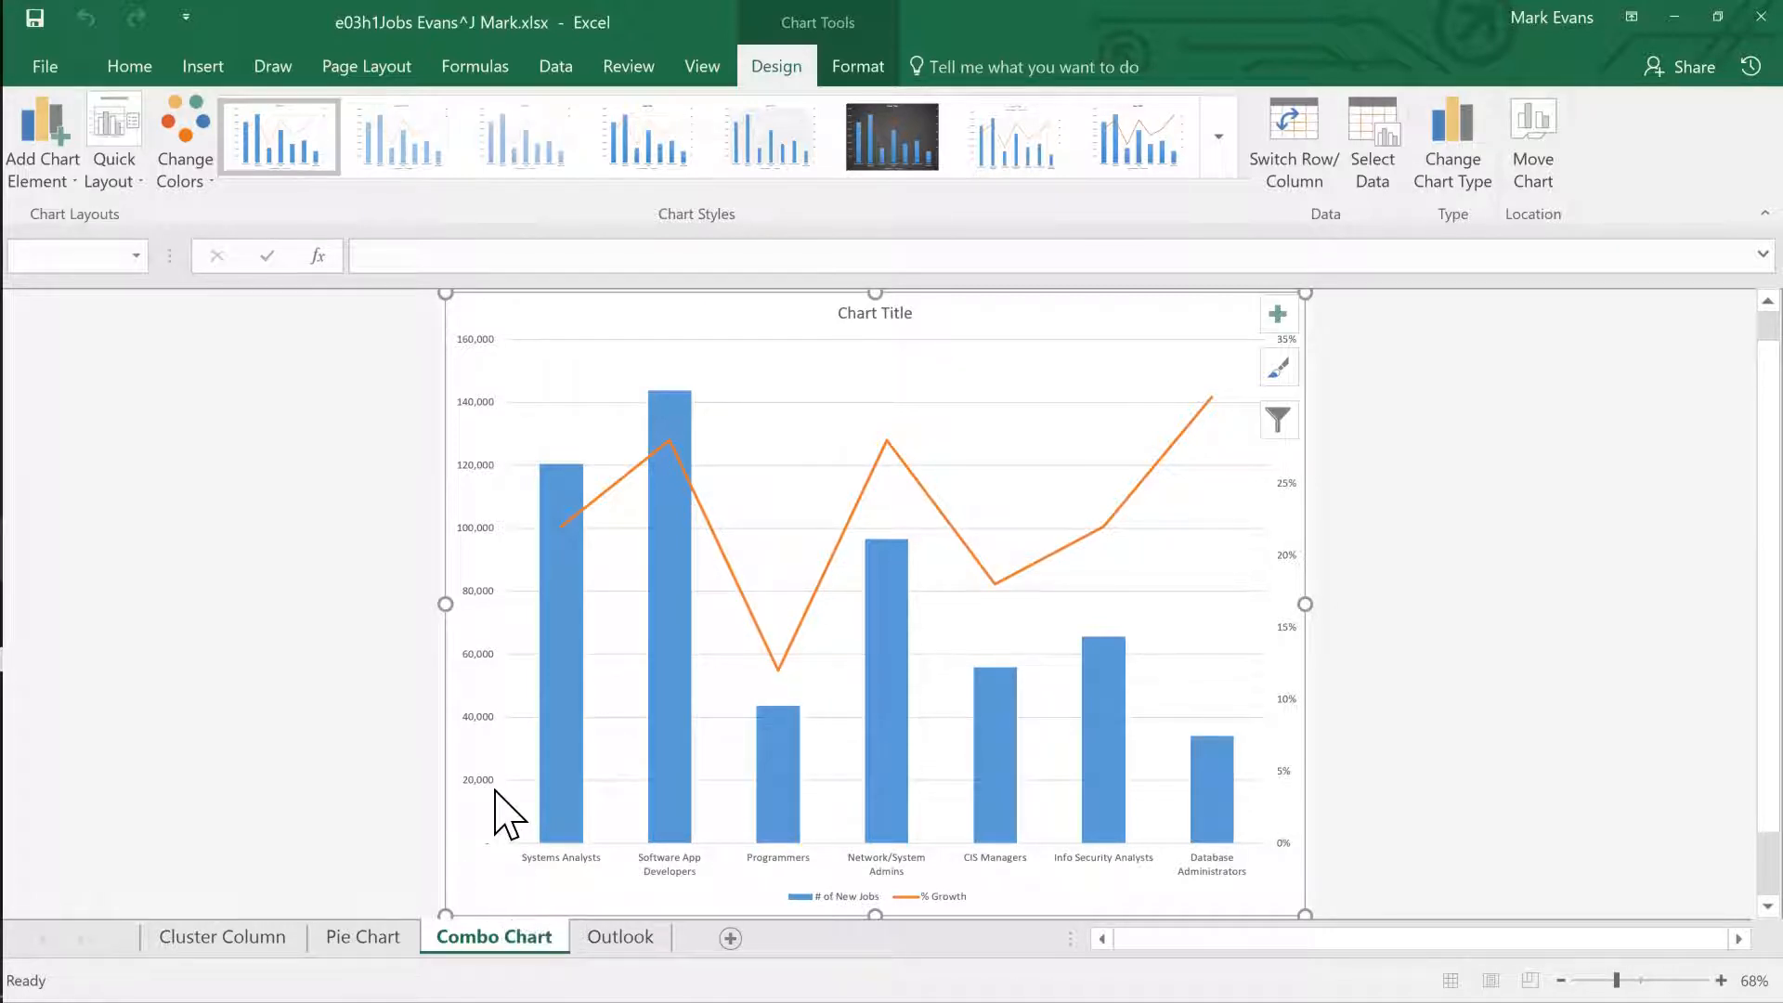
{"action": "left_click", "coordinate": [31, 21]}
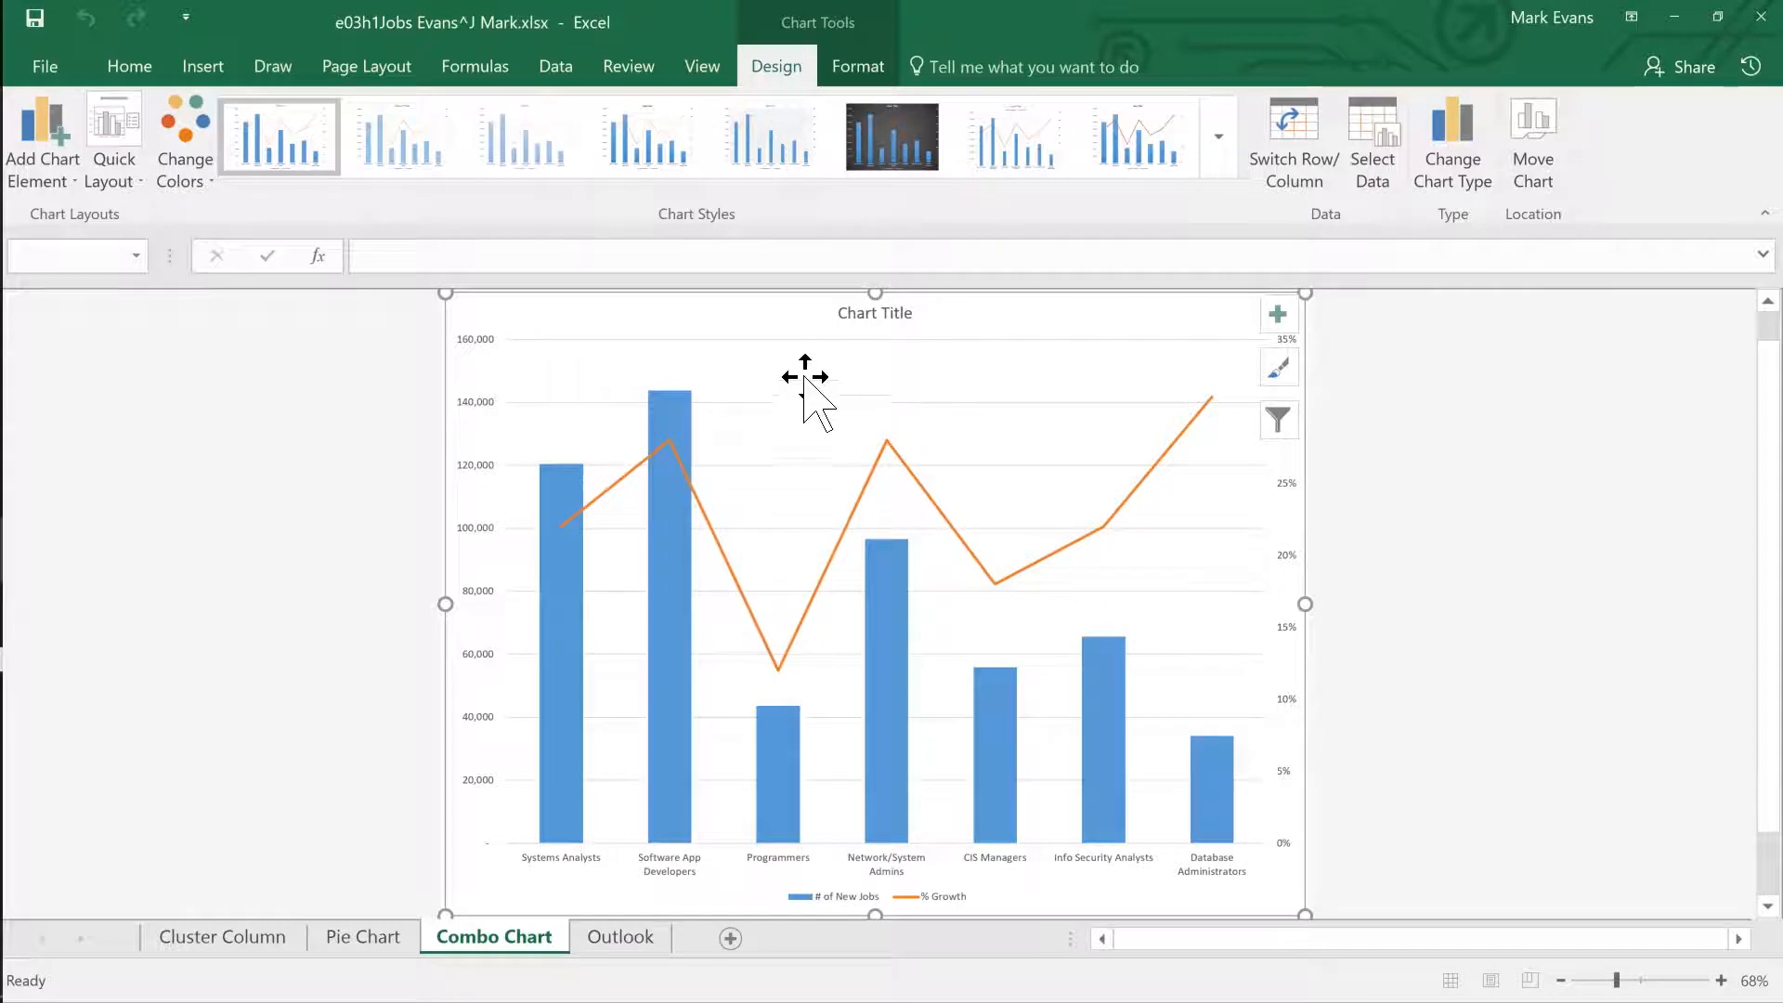
Set the combo chart's title to "Number of New Computer-Related Jobs by 2020".
{"action": "left_click", "coordinate": [866, 316]}
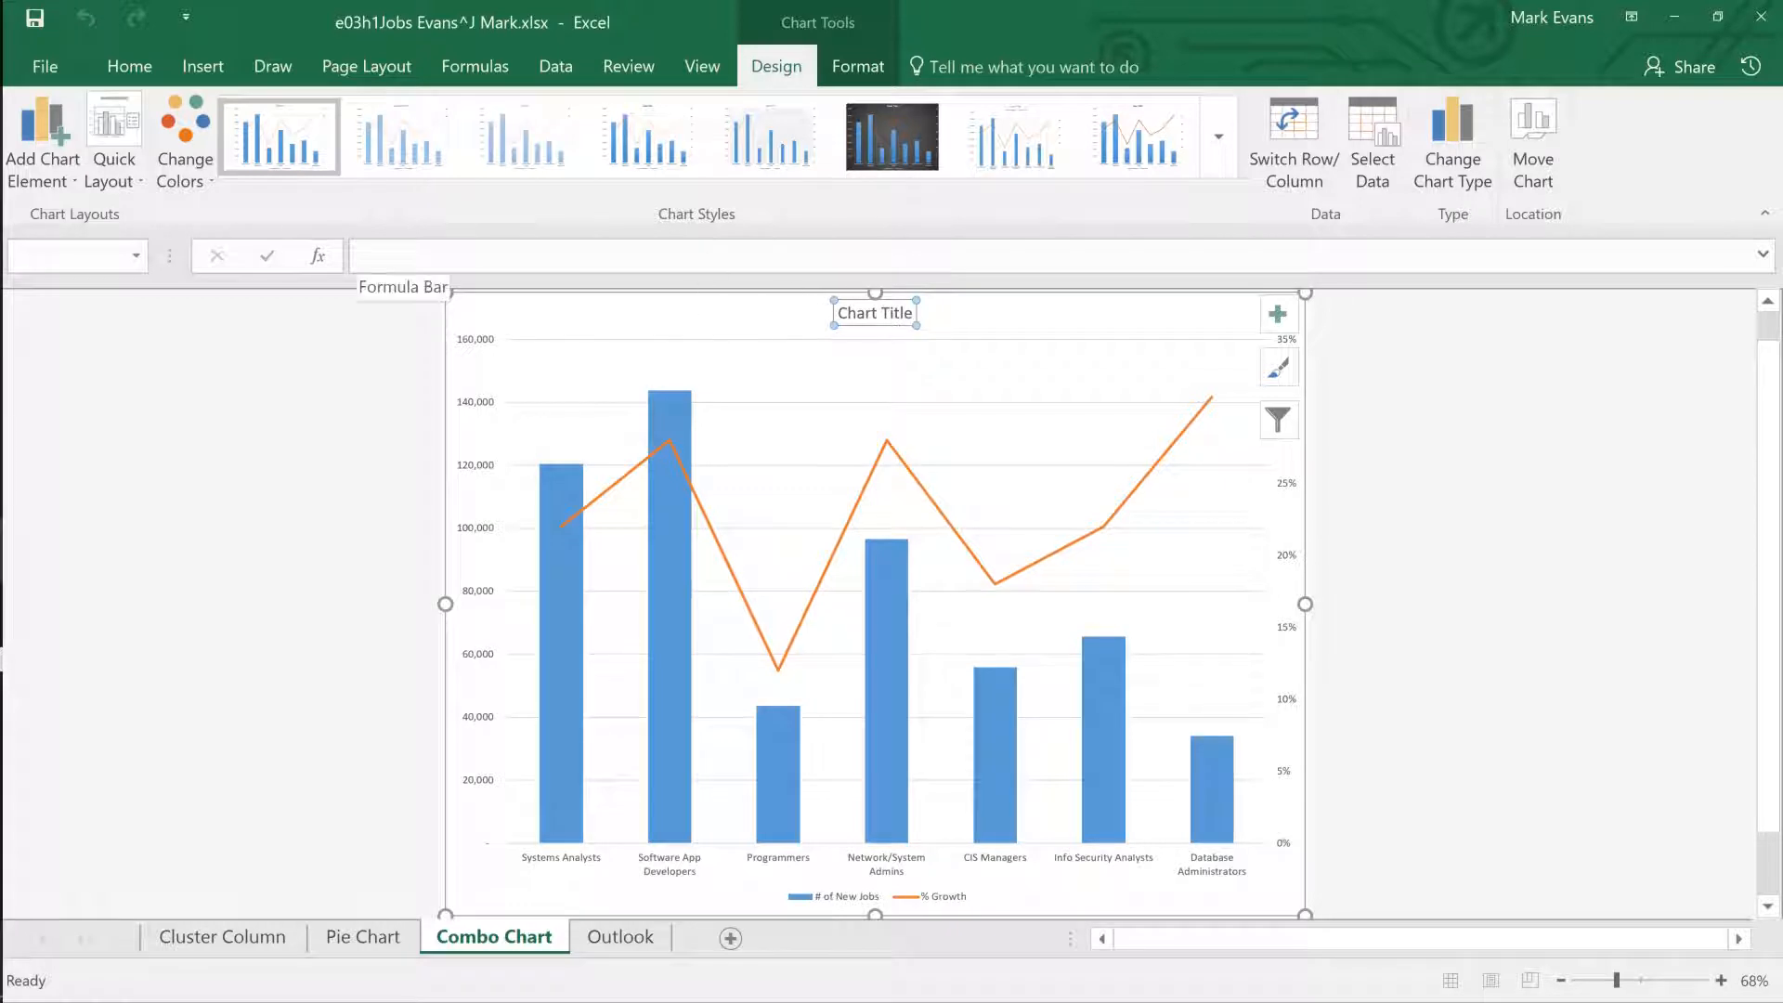
{"action": "left_click", "coordinate": [364, 256]}
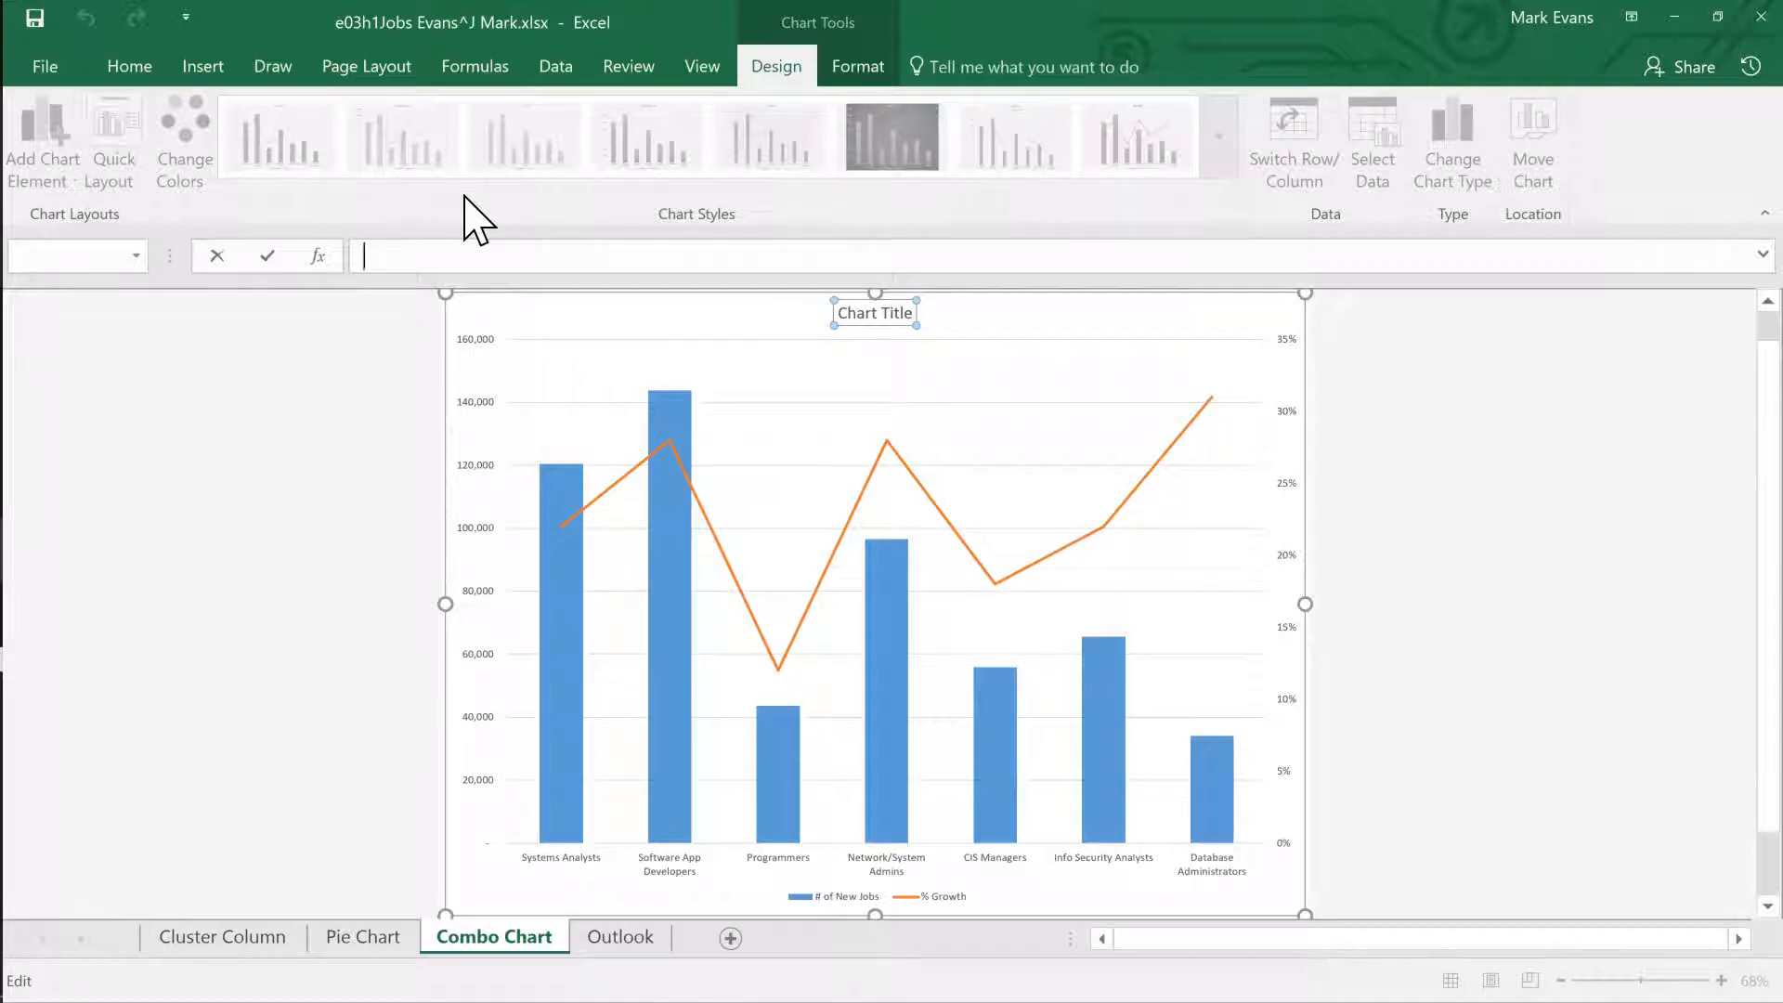
{"action": "type", "text": "Number of New Computer-Related"}
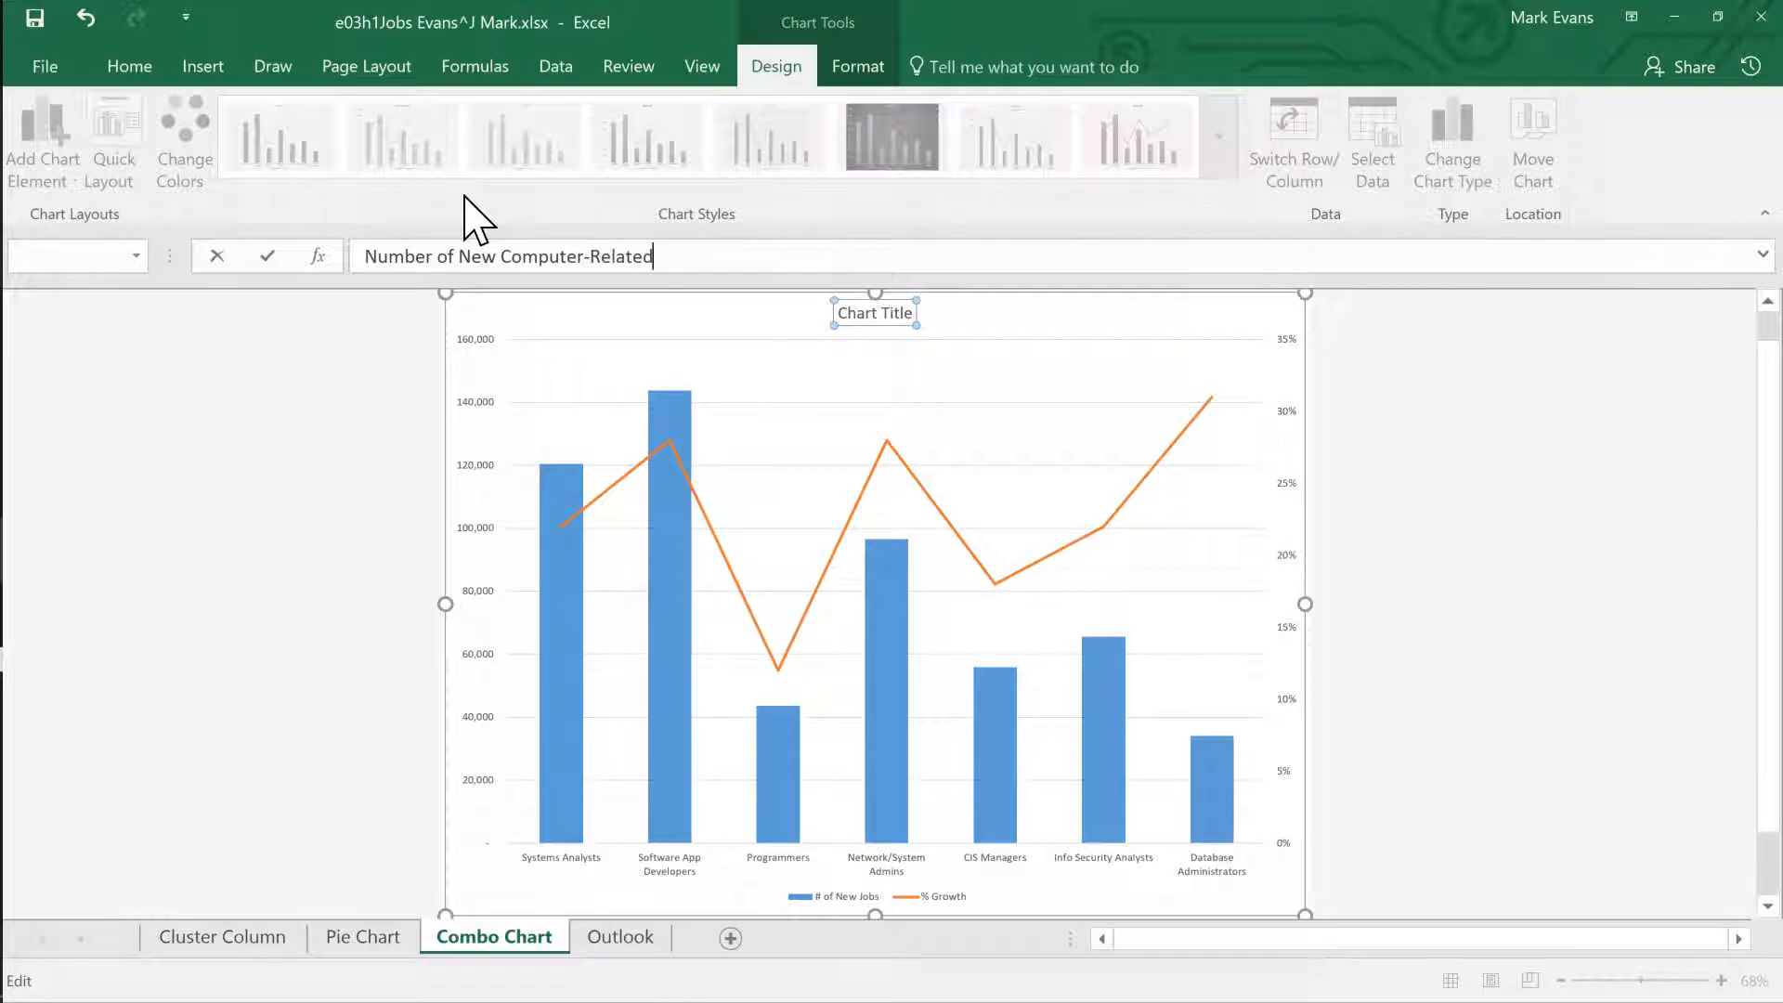
{"action": "type", "text": " Jobs by 2020"}
{"action": "key", "text": "Return"}
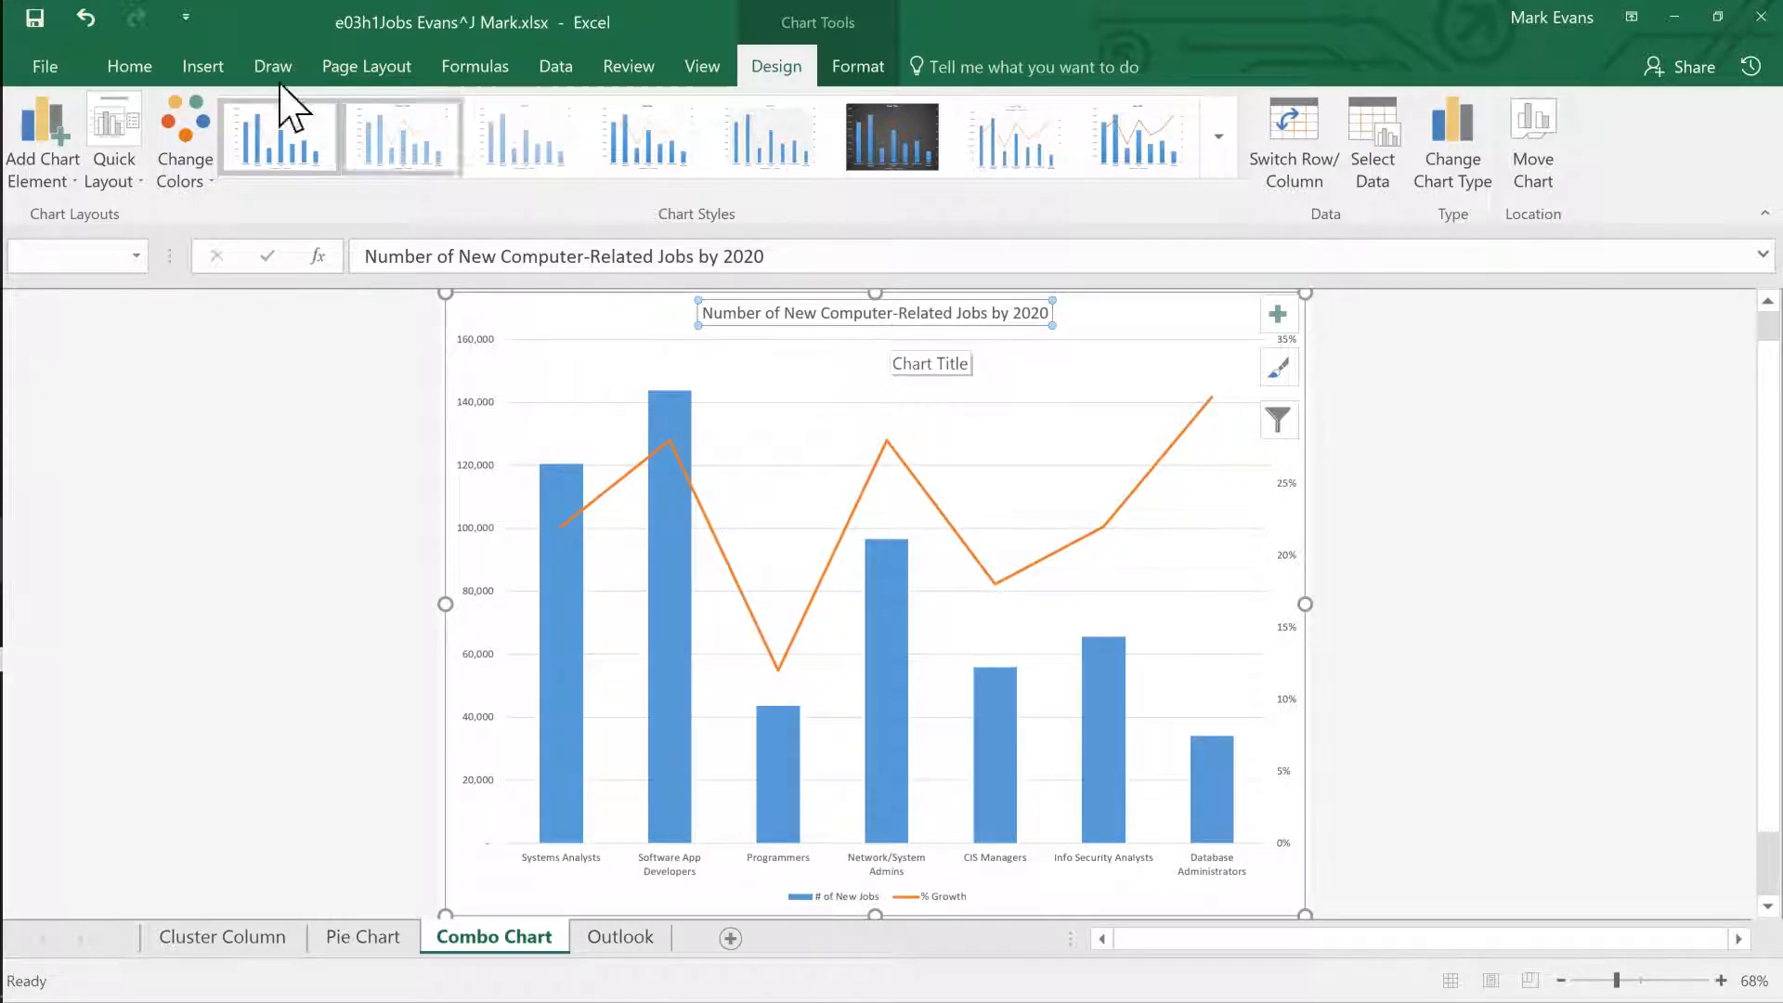
Format the combo chart's title as bold with an 18-point font size.
{"action": "left_click", "coordinate": [140, 79]}
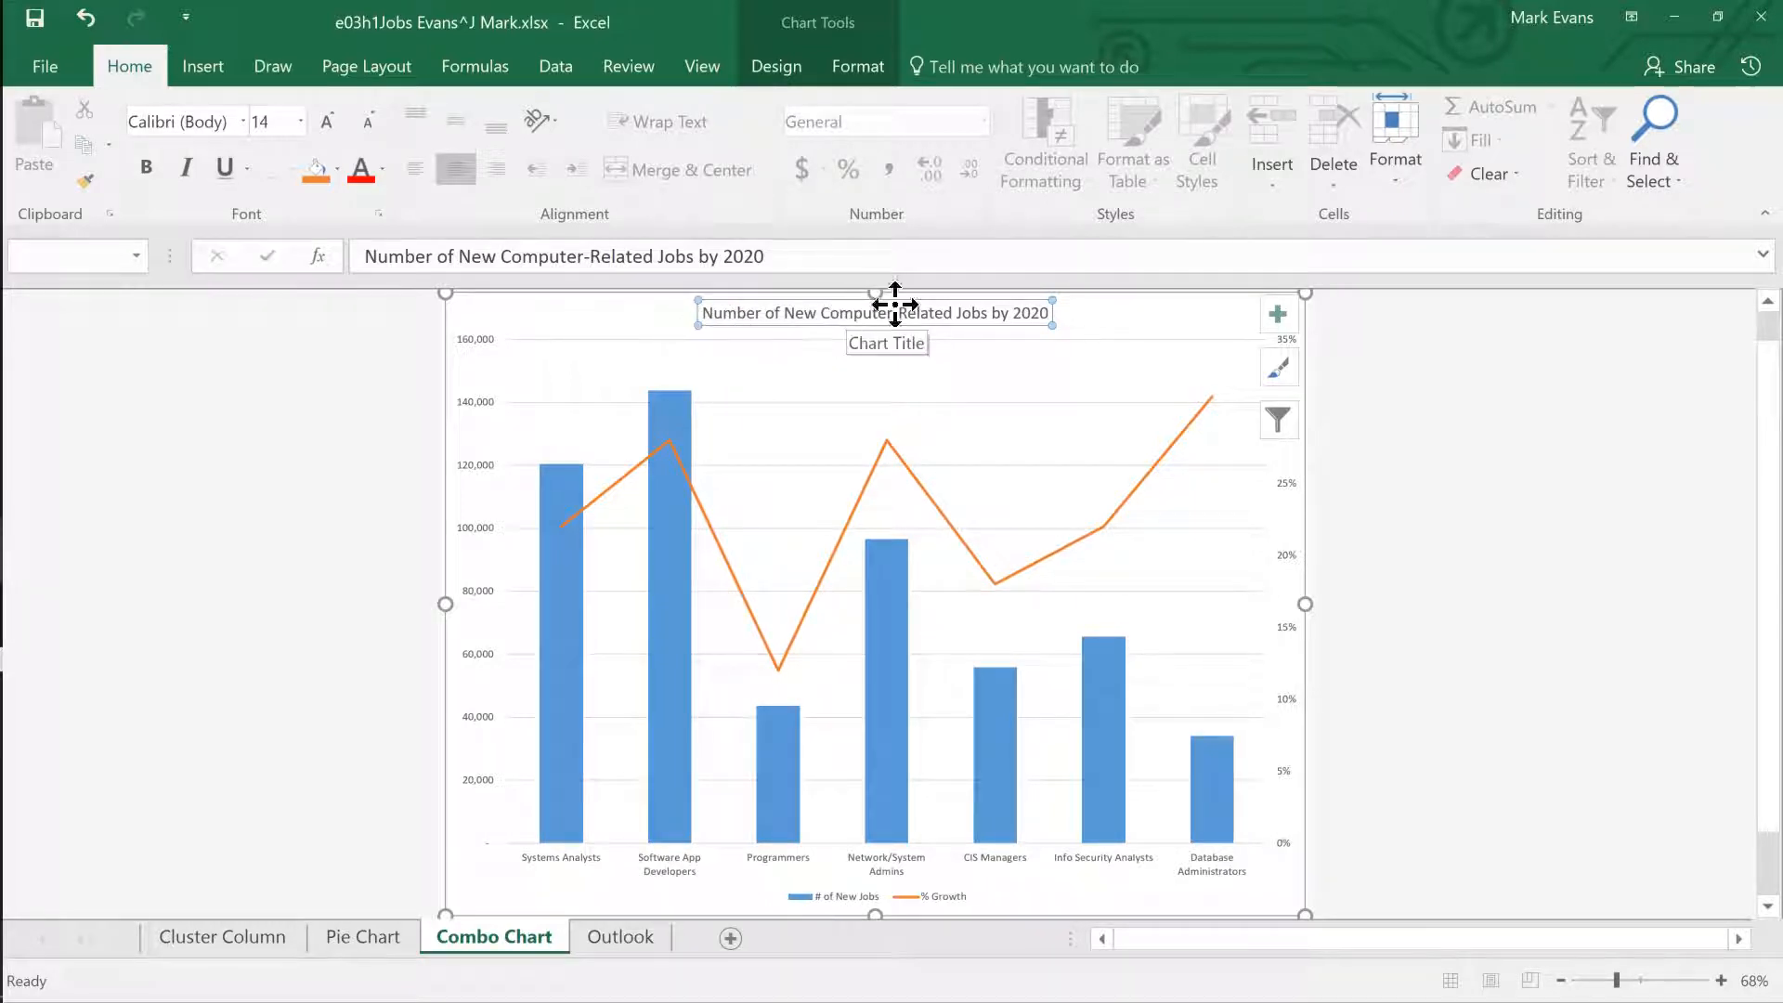
{"action": "left_click", "coordinate": [145, 170]}
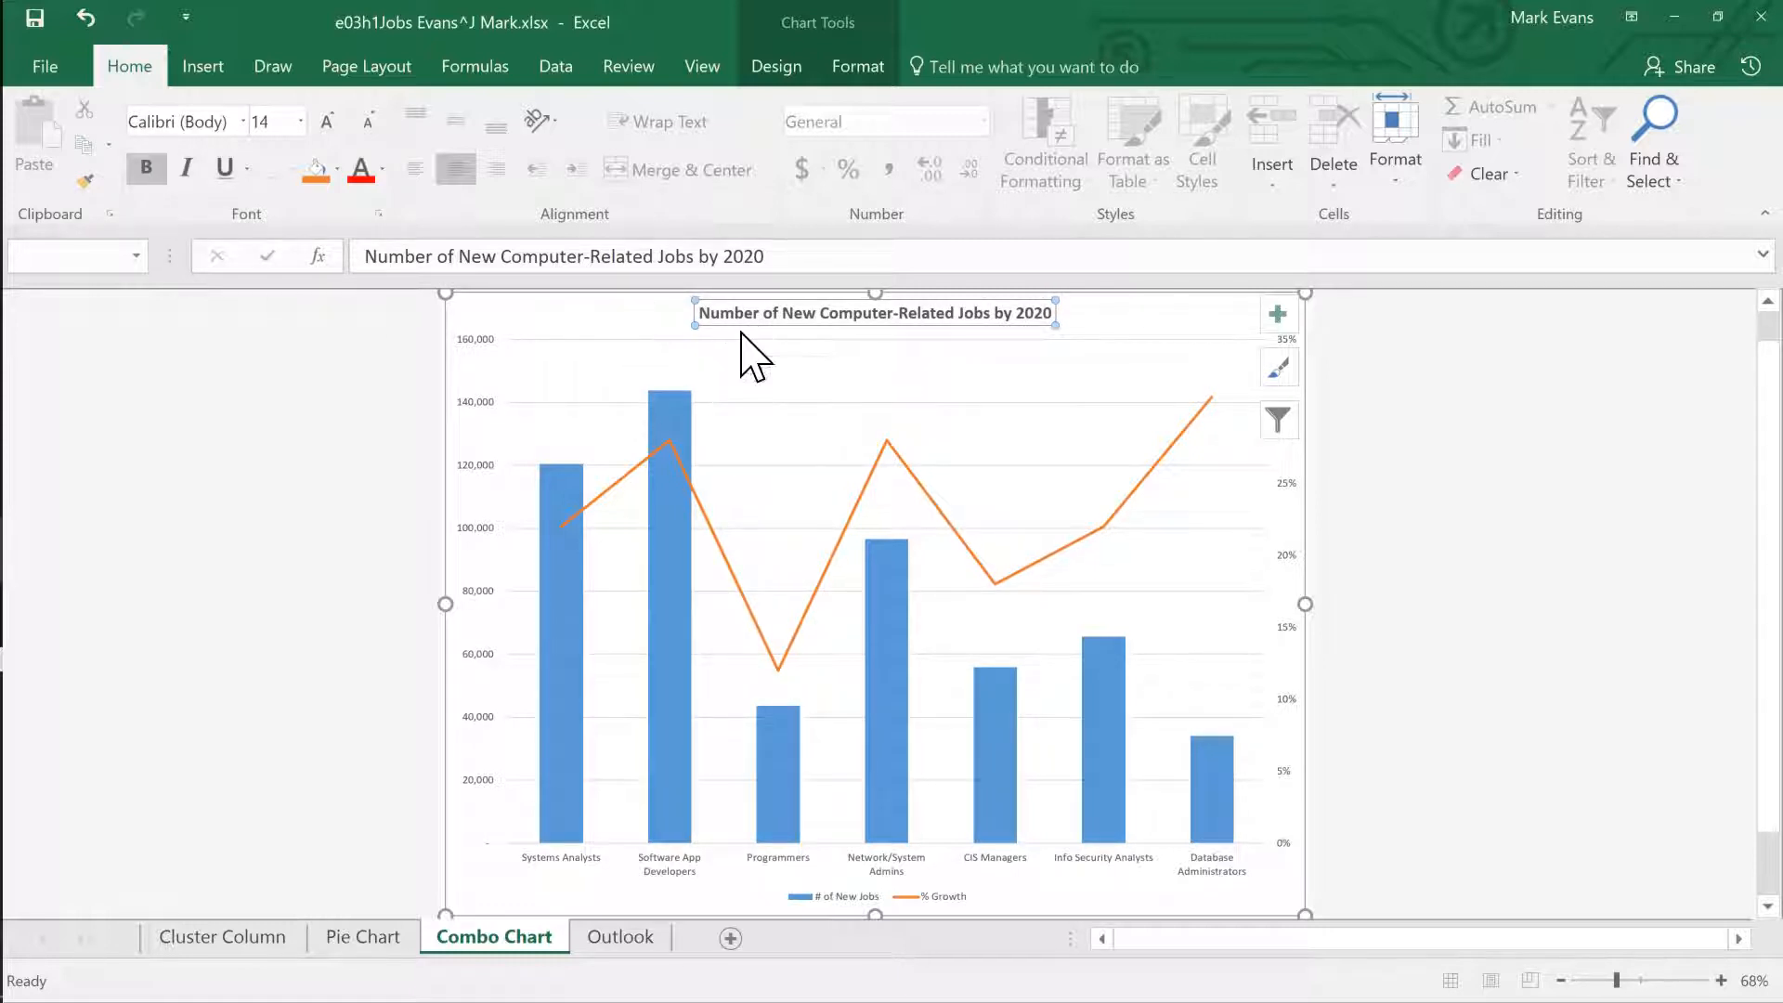
{"action": "left_click", "coordinate": [300, 122]}
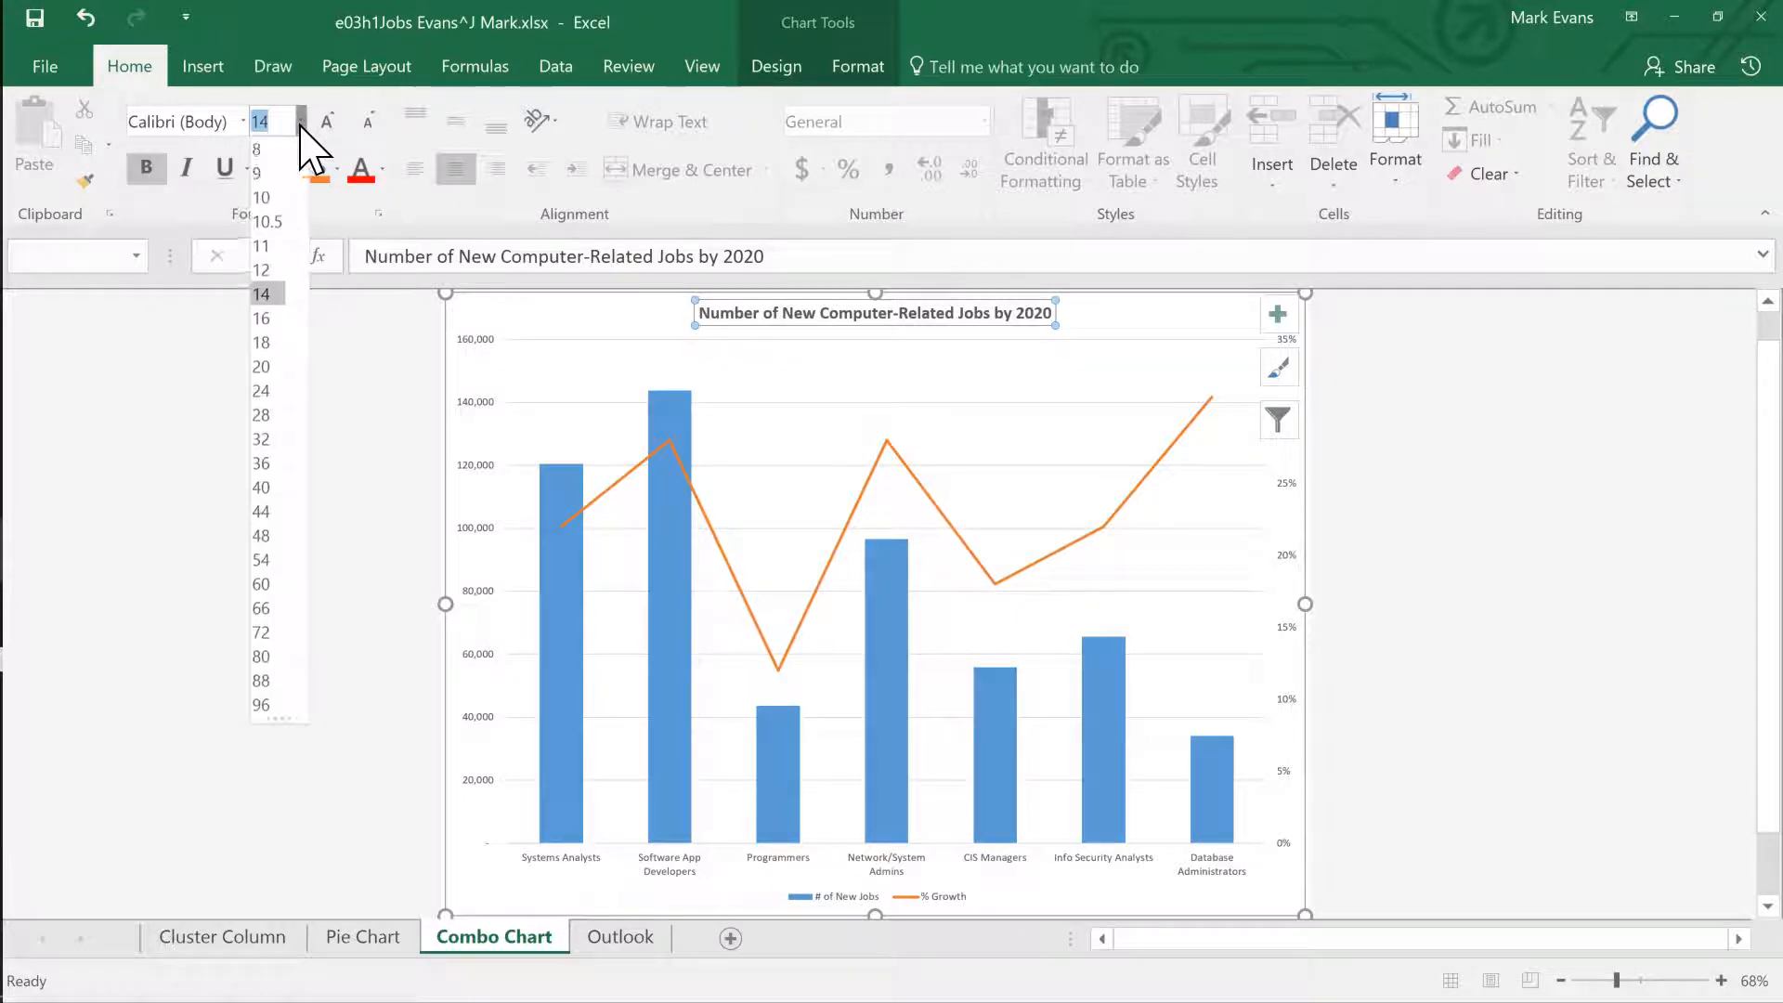
{"action": "left_click", "coordinate": [262, 344]}
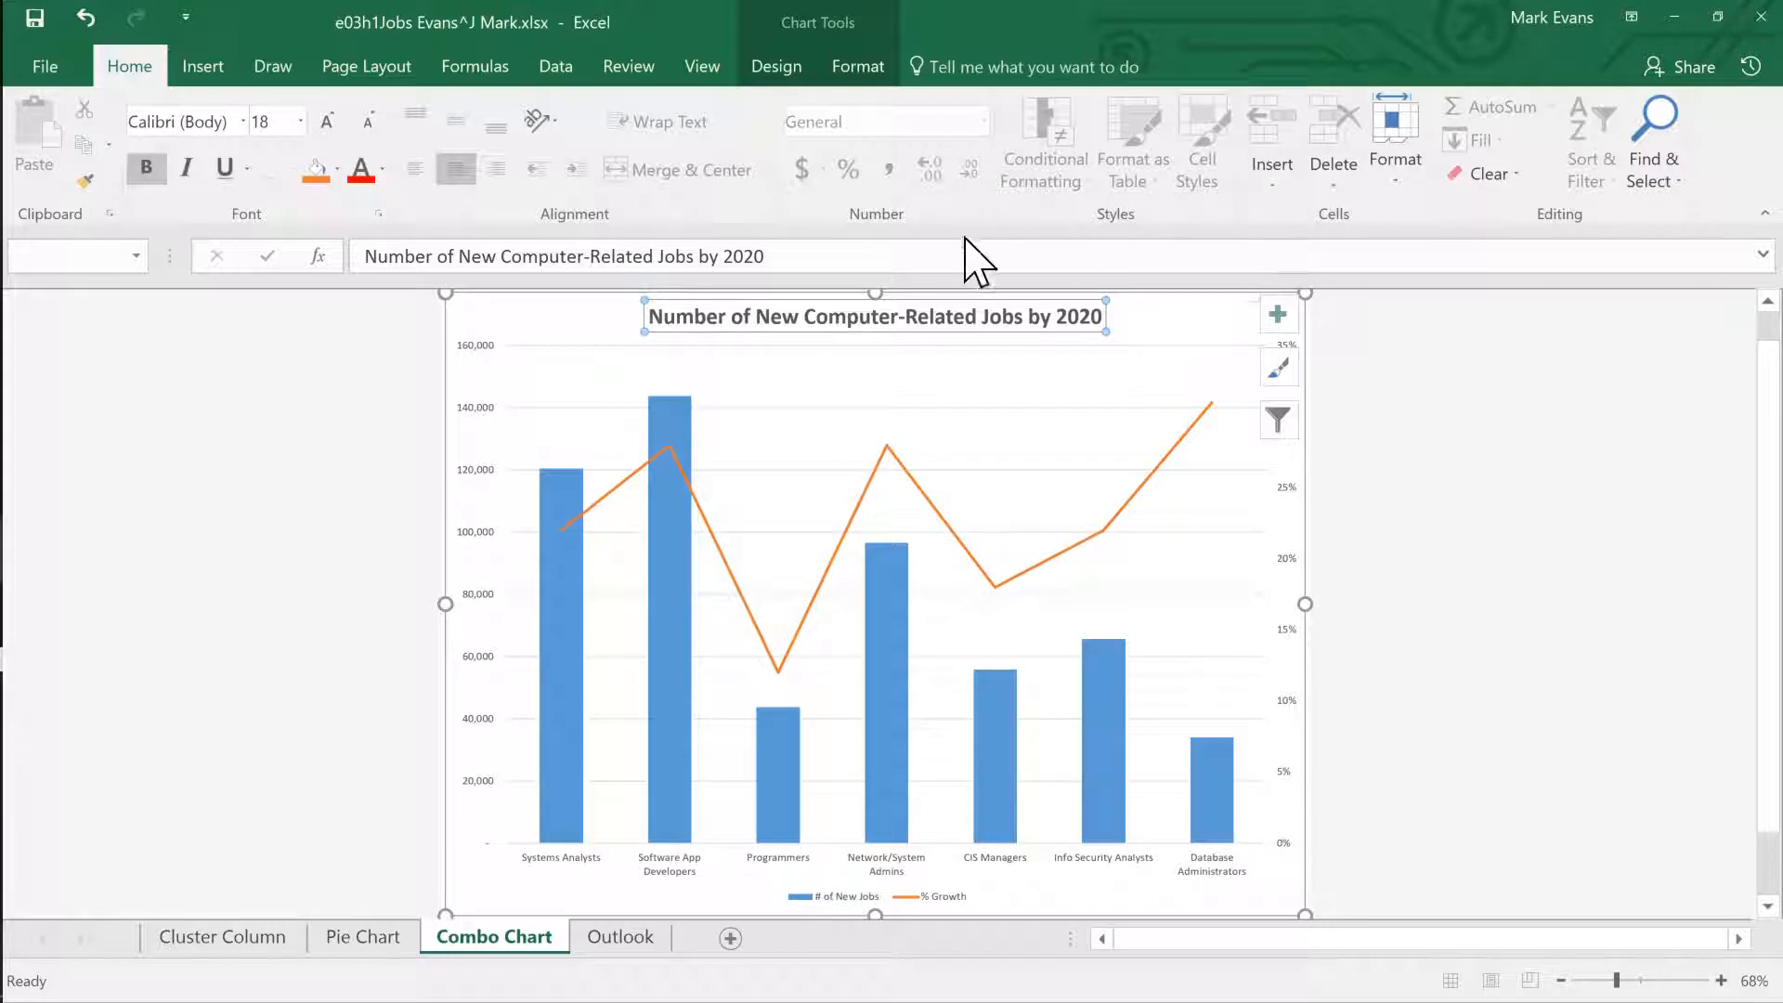
On the Pie Chart sheet, set the chart title to "New Computer-Related Jobs by 2020".
{"action": "left_click", "coordinate": [359, 940]}
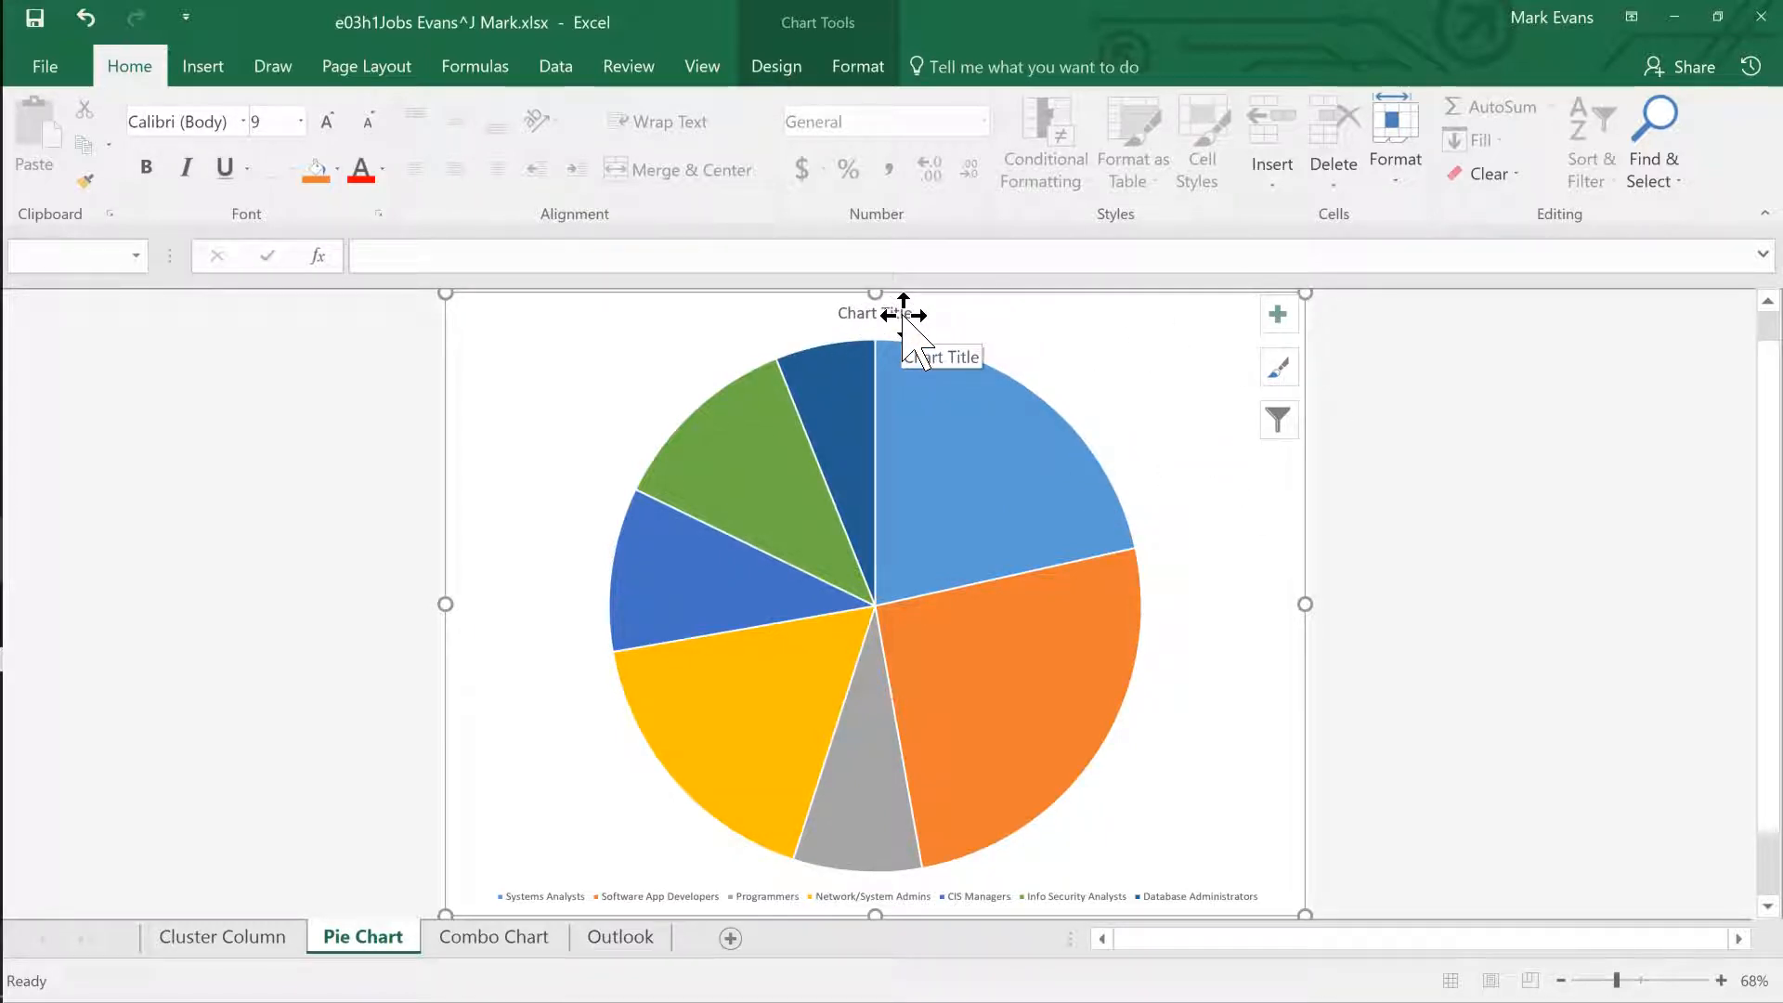
{"action": "left_click", "coordinate": [904, 316]}
{"action": "left_click", "coordinate": [364, 257]}
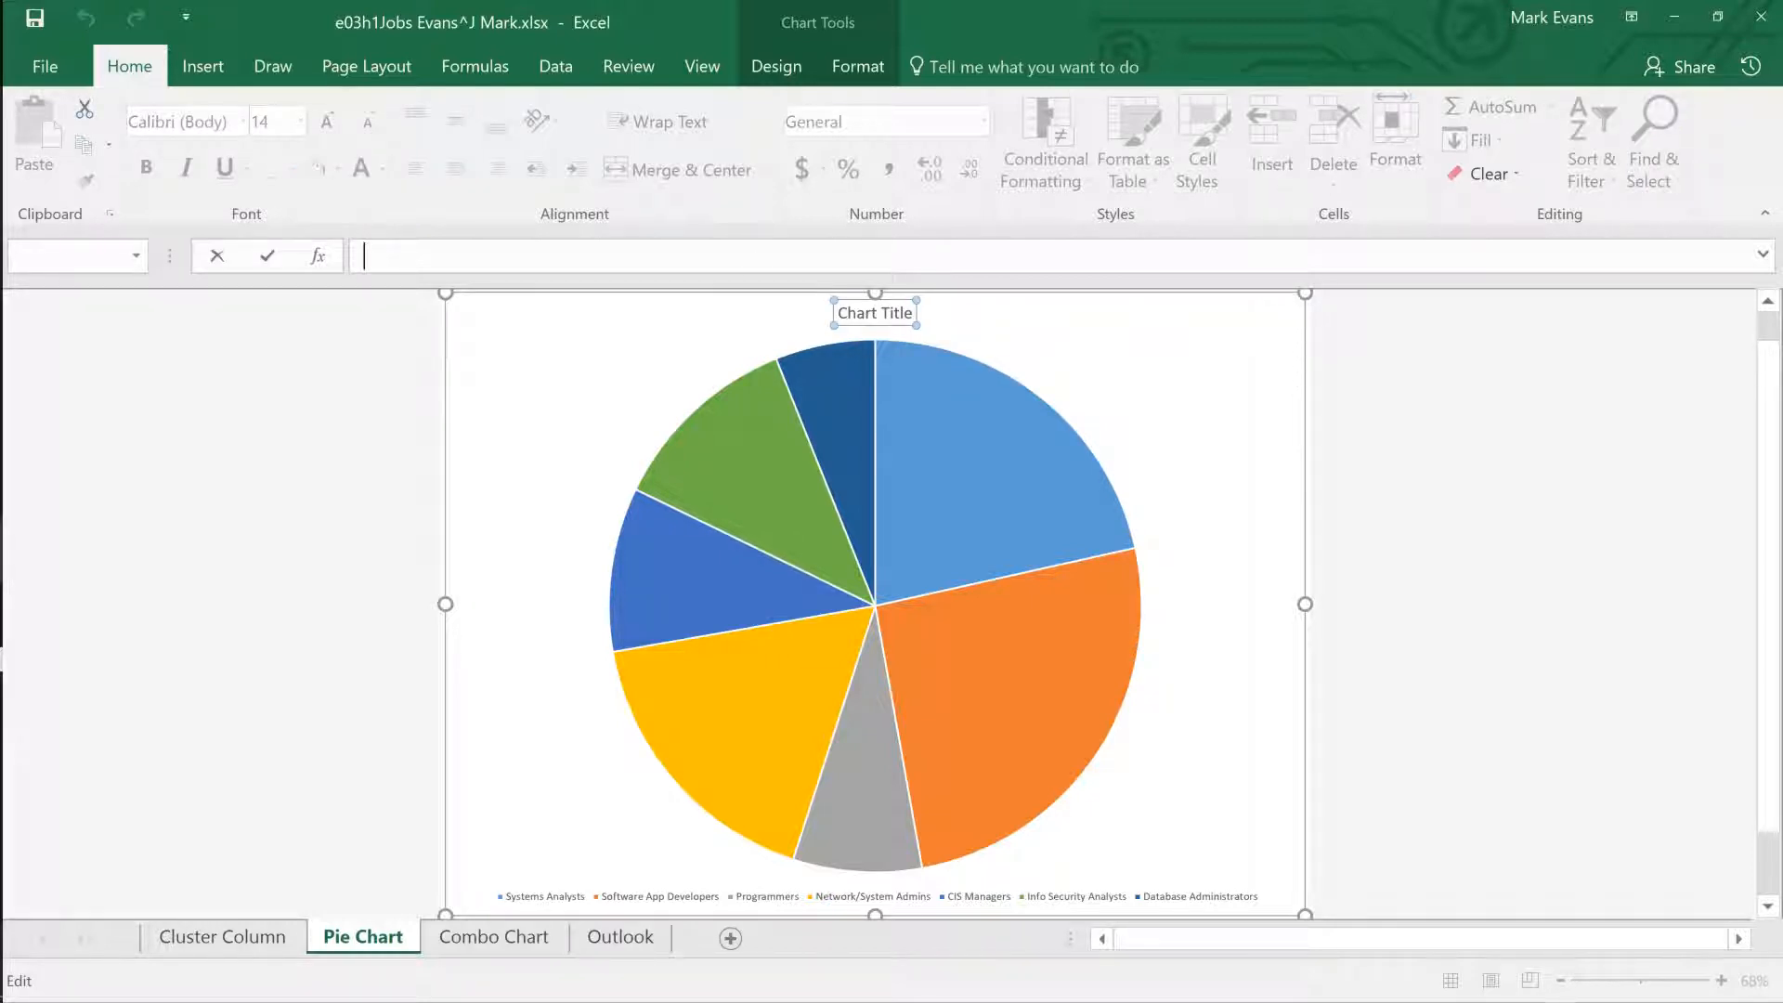
{"action": "type", "text": "Ne"}
{"action": "type", "text": "w Computer=R"}
{"action": "type", "text": "elated Jobs by 2020"}
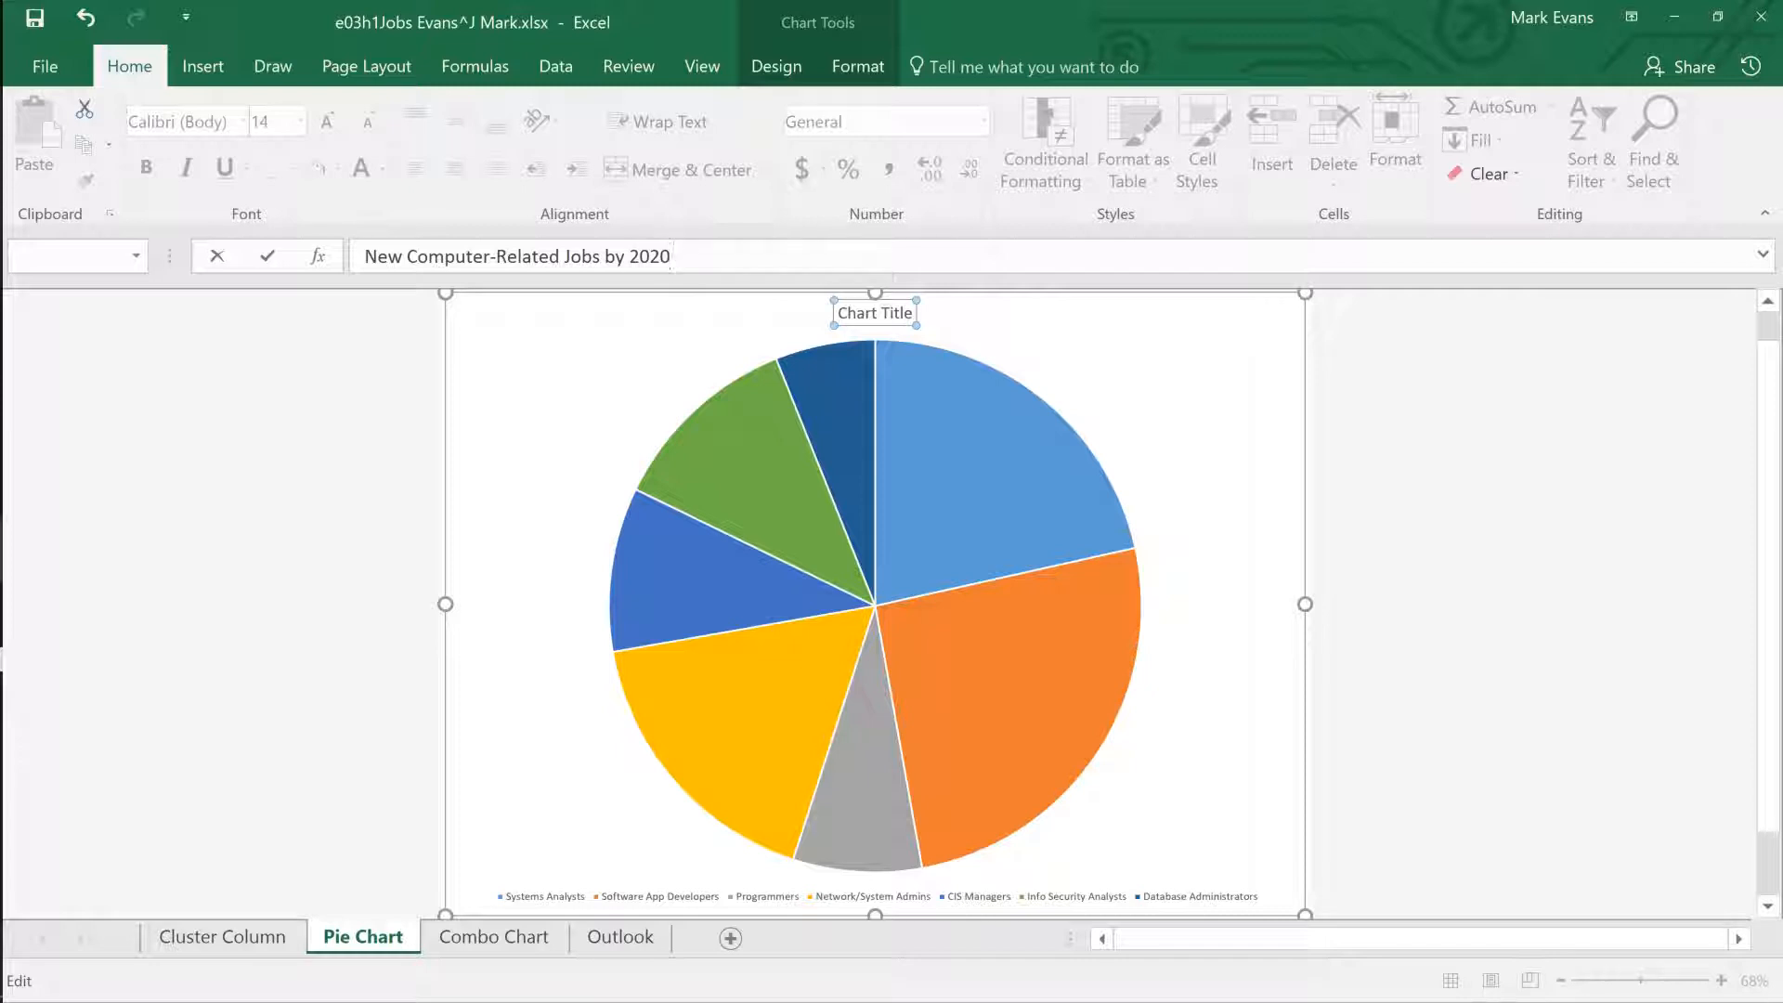
{"action": "key", "text": "Return"}
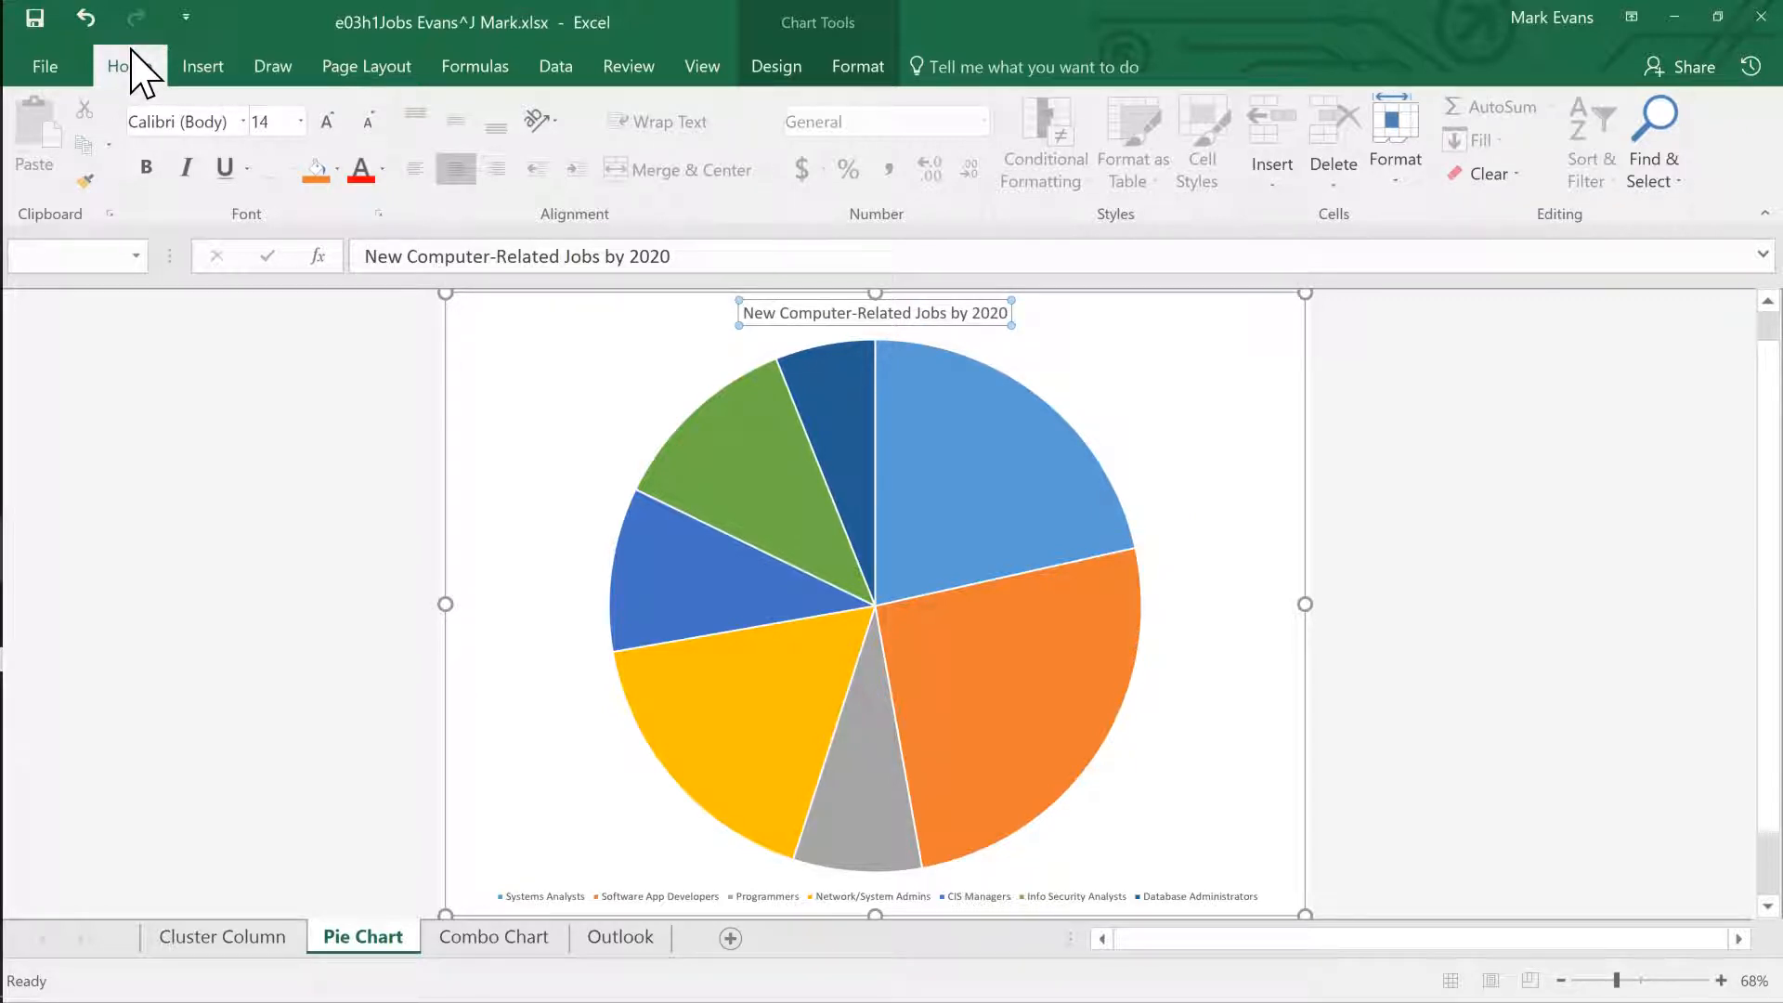
Format the pie chart's title as bold at 18 points and save the workbook.
{"action": "left_click", "coordinate": [148, 172]}
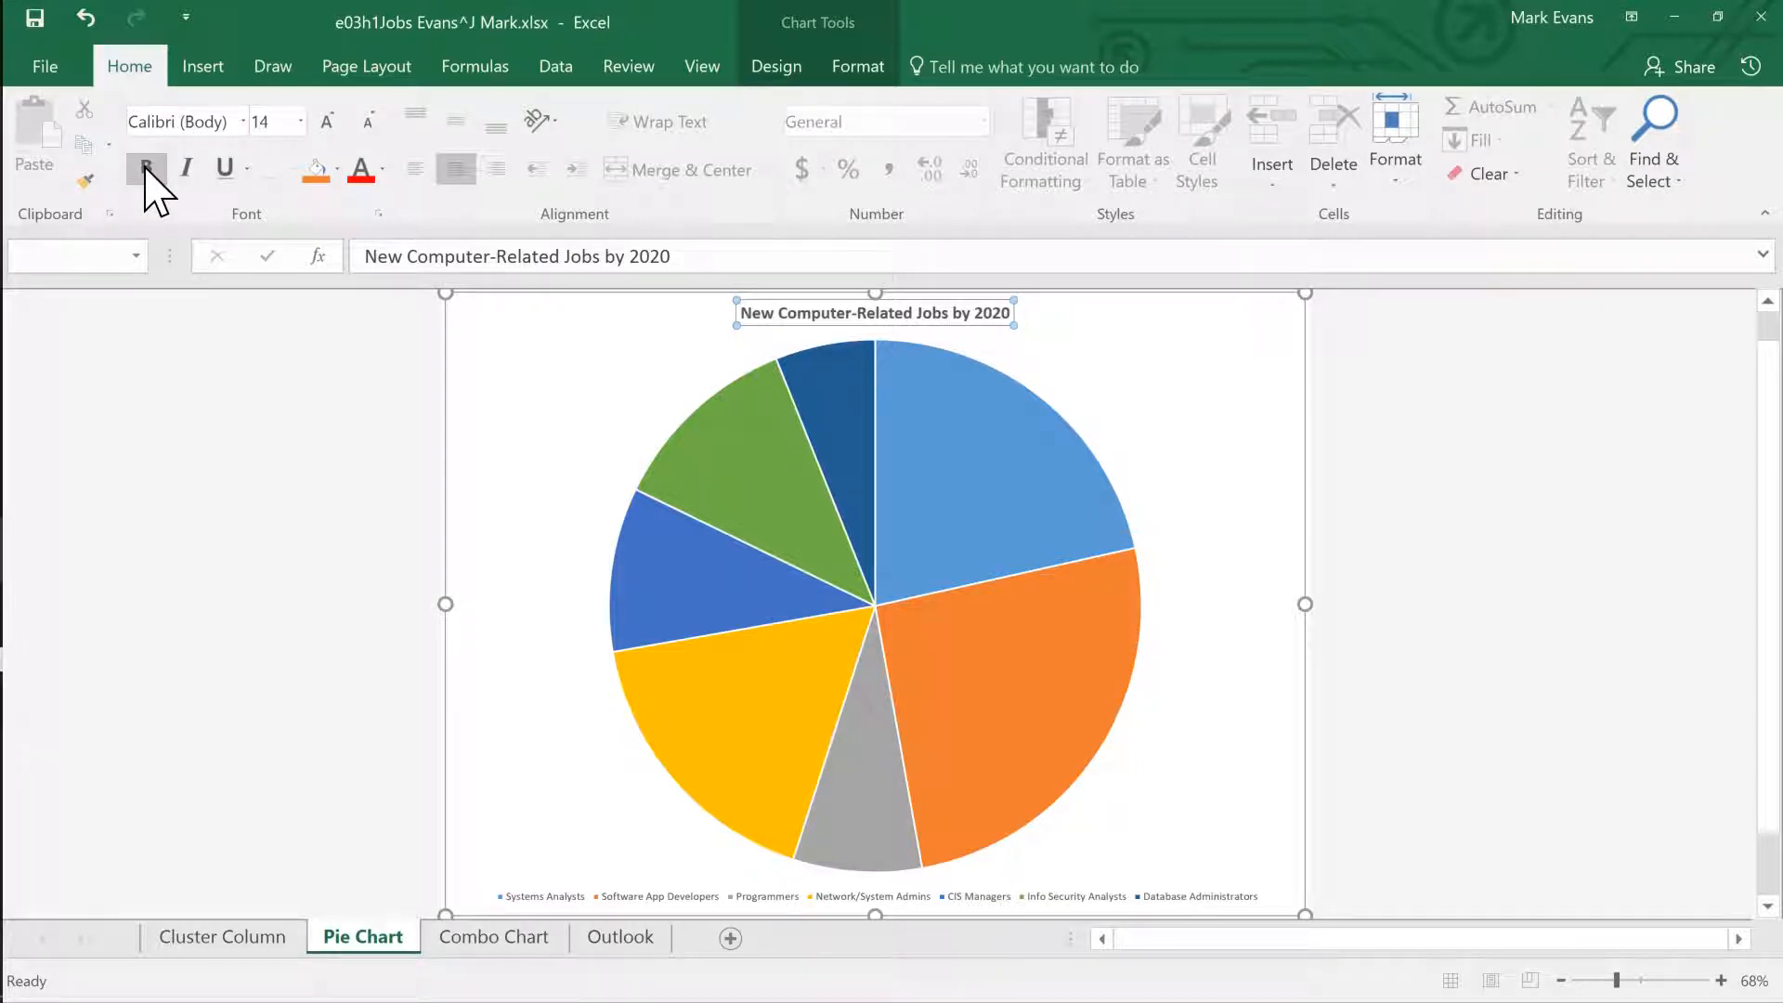
{"action": "left_click", "coordinate": [300, 122]}
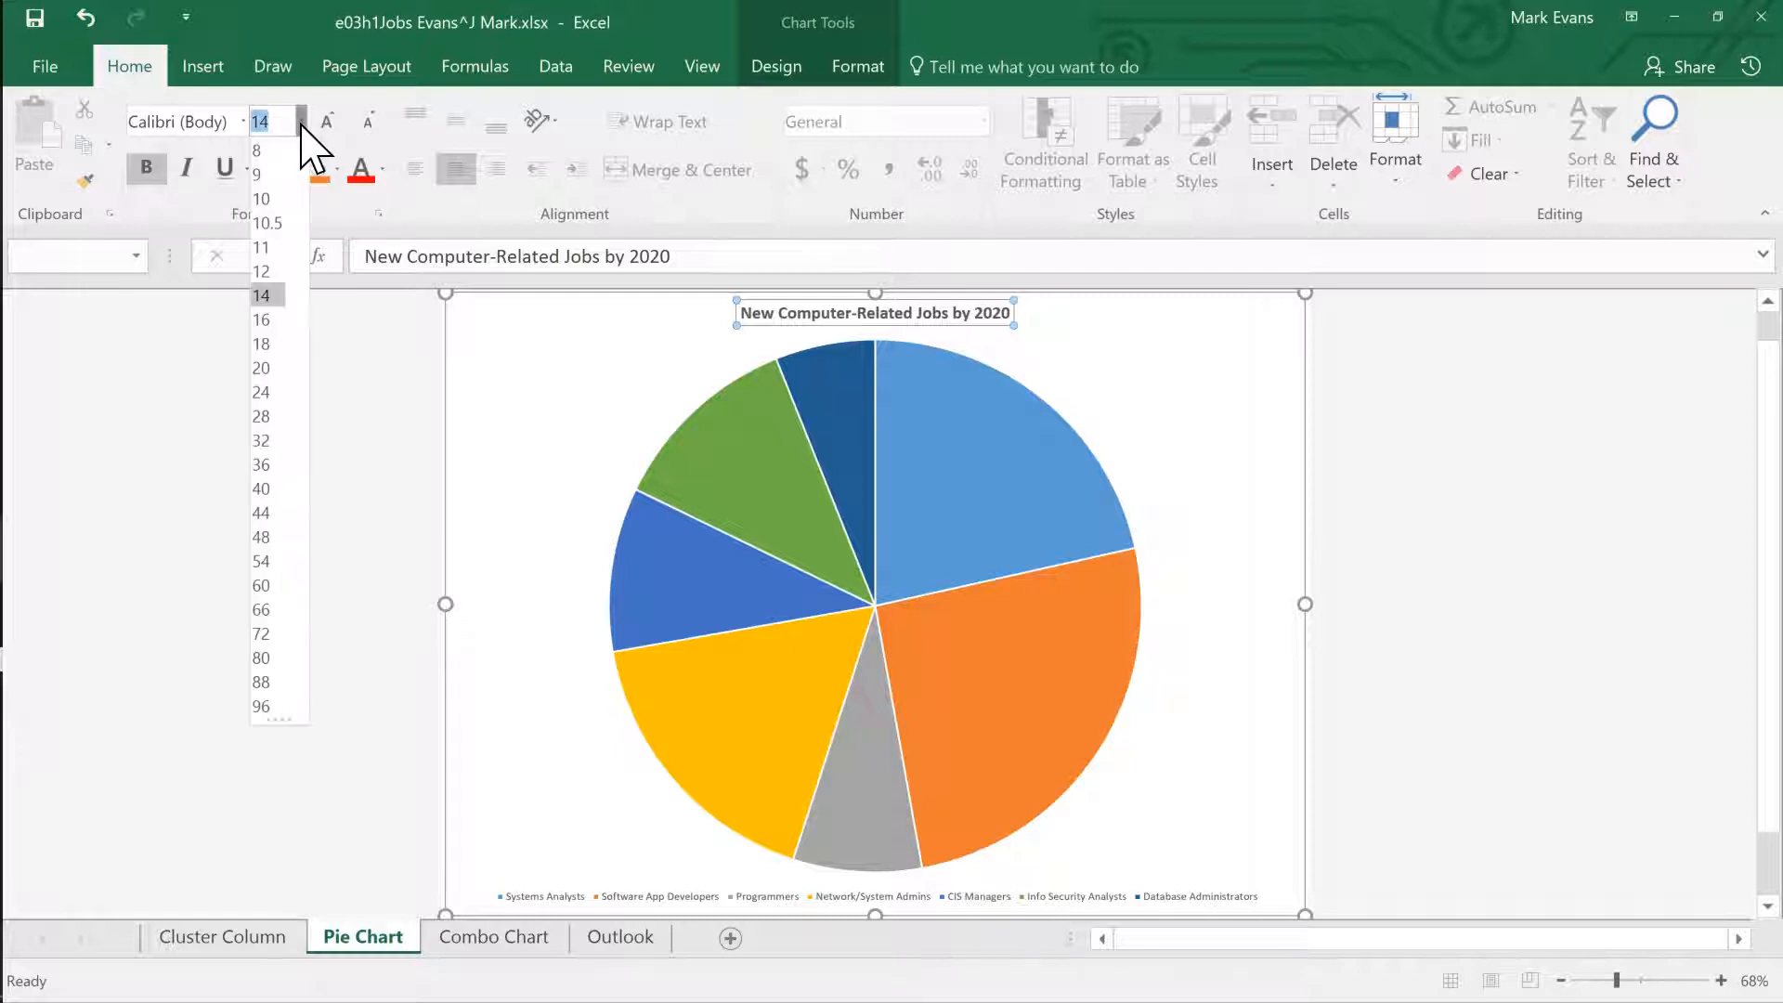
{"action": "left_click", "coordinate": [269, 344]}
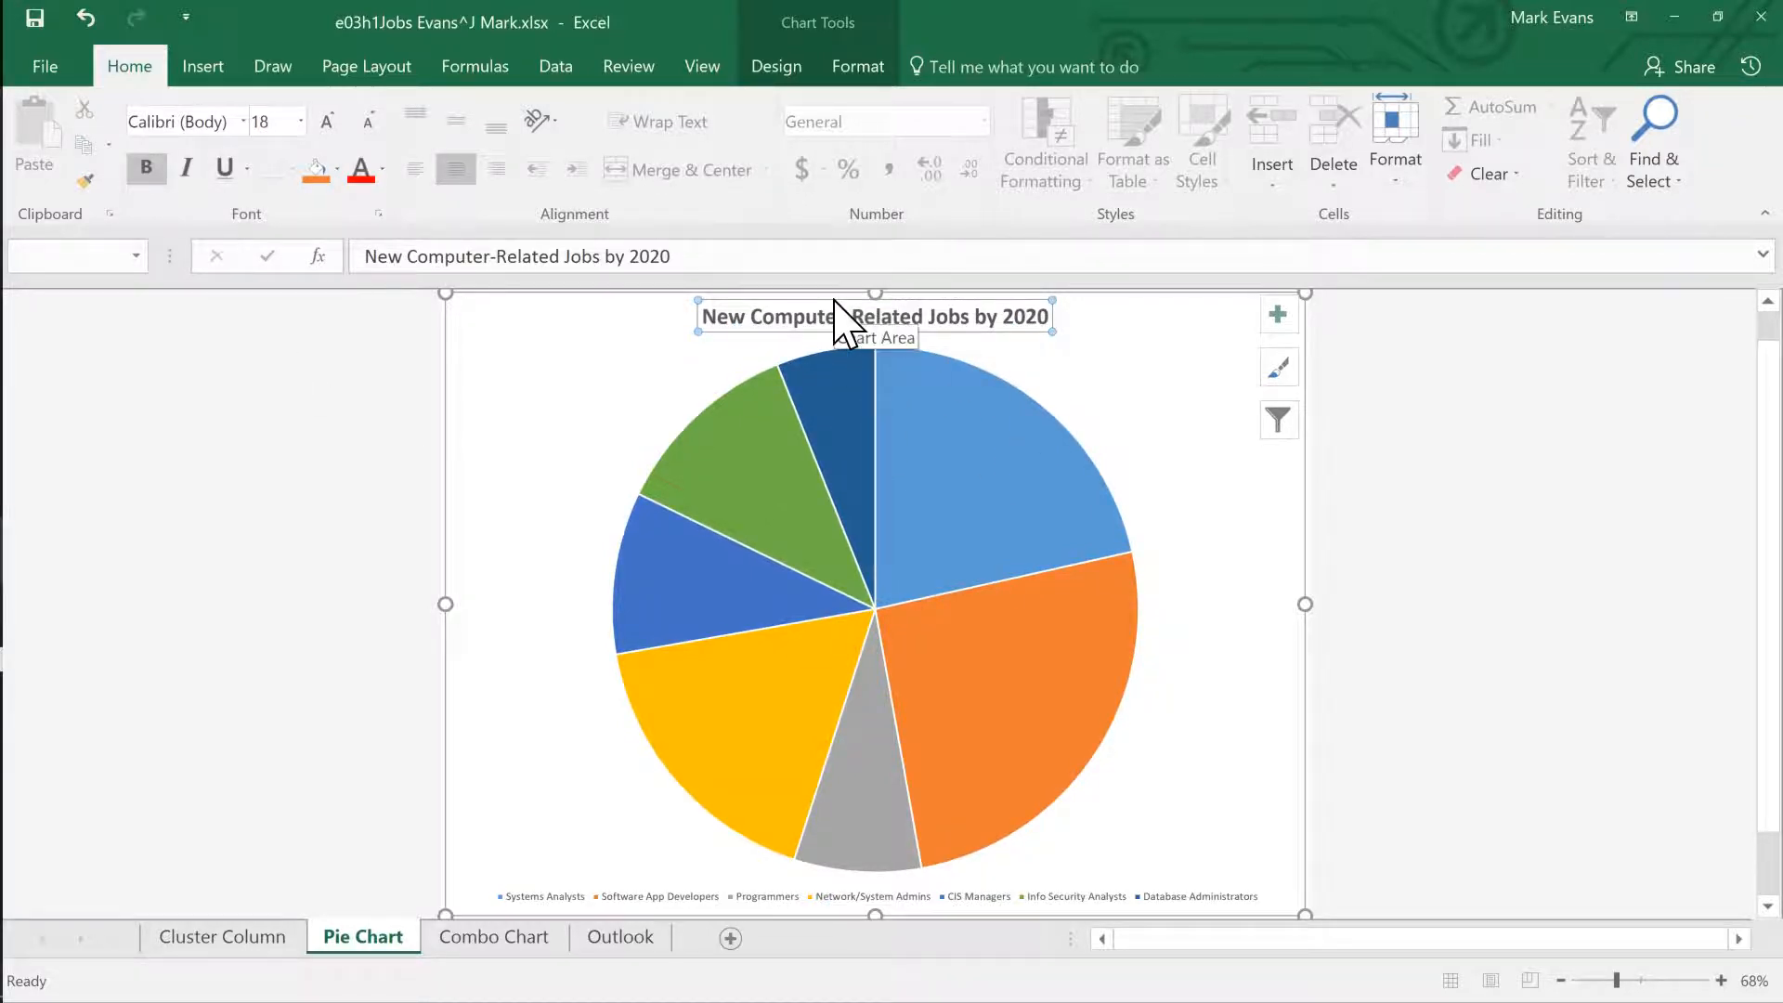
{"action": "left_click", "coordinate": [34, 18]}
{"action": "mouse_move", "coordinate": [976, 576]}
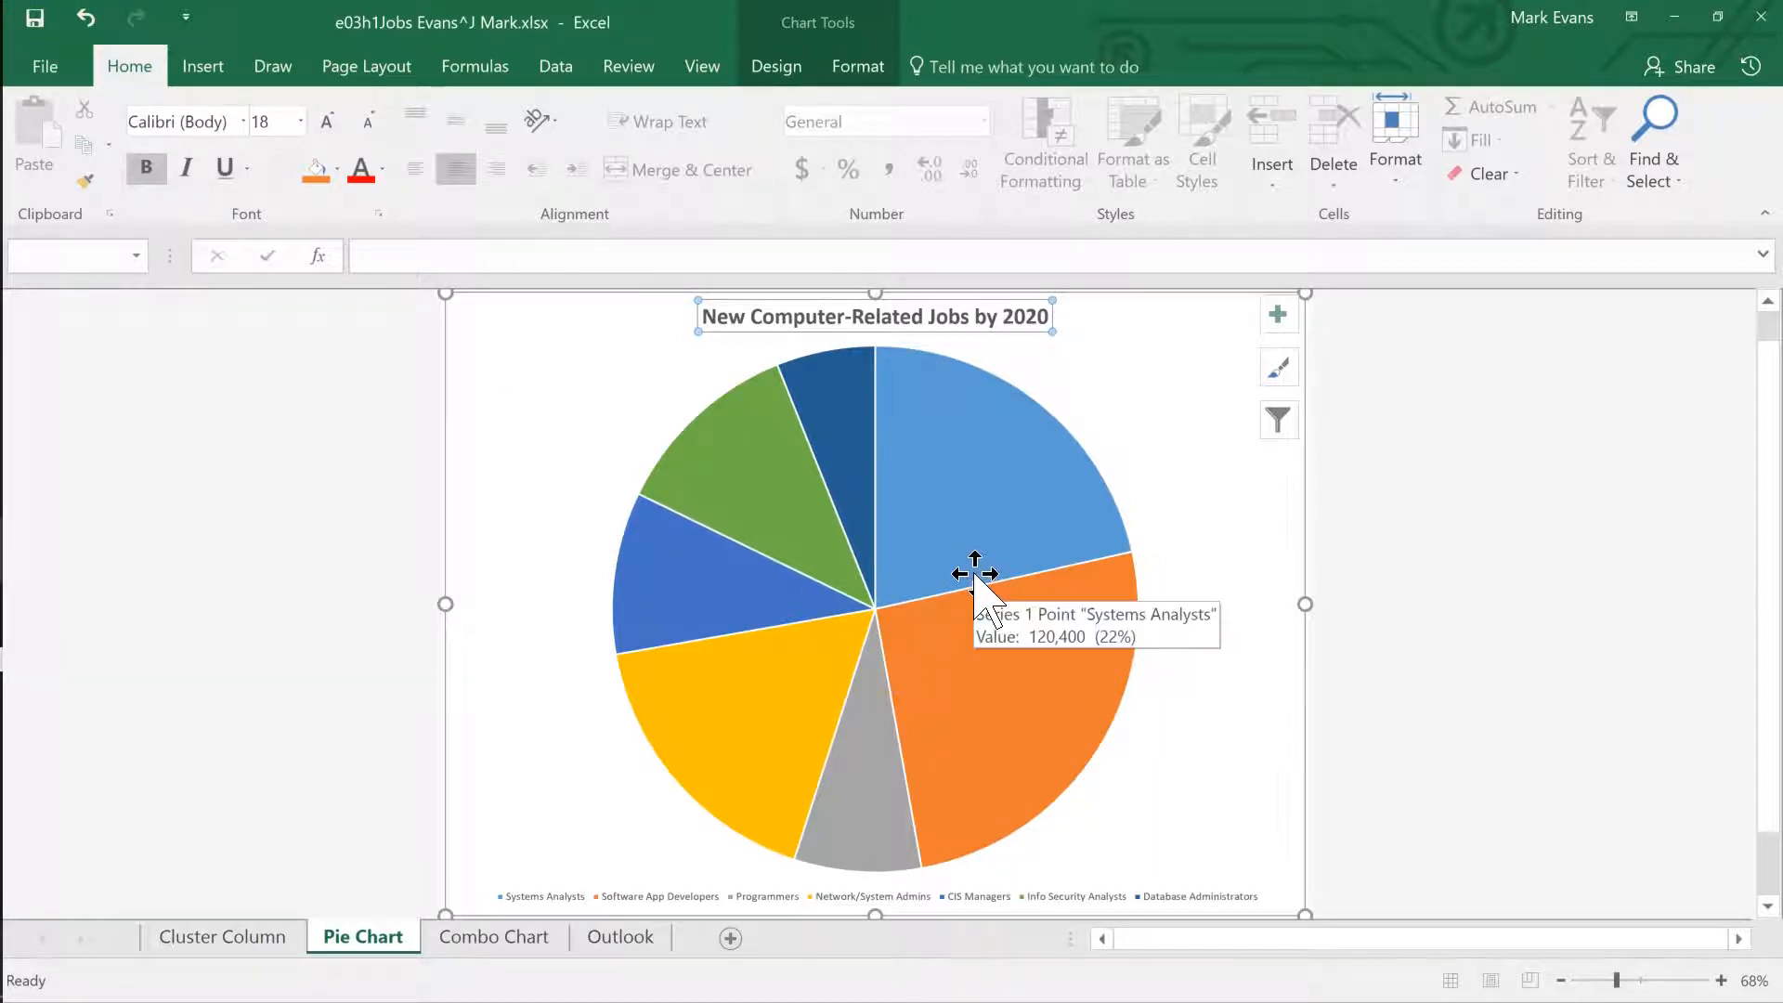
{"action": "key", "text": "ctrl+Page_Up"}
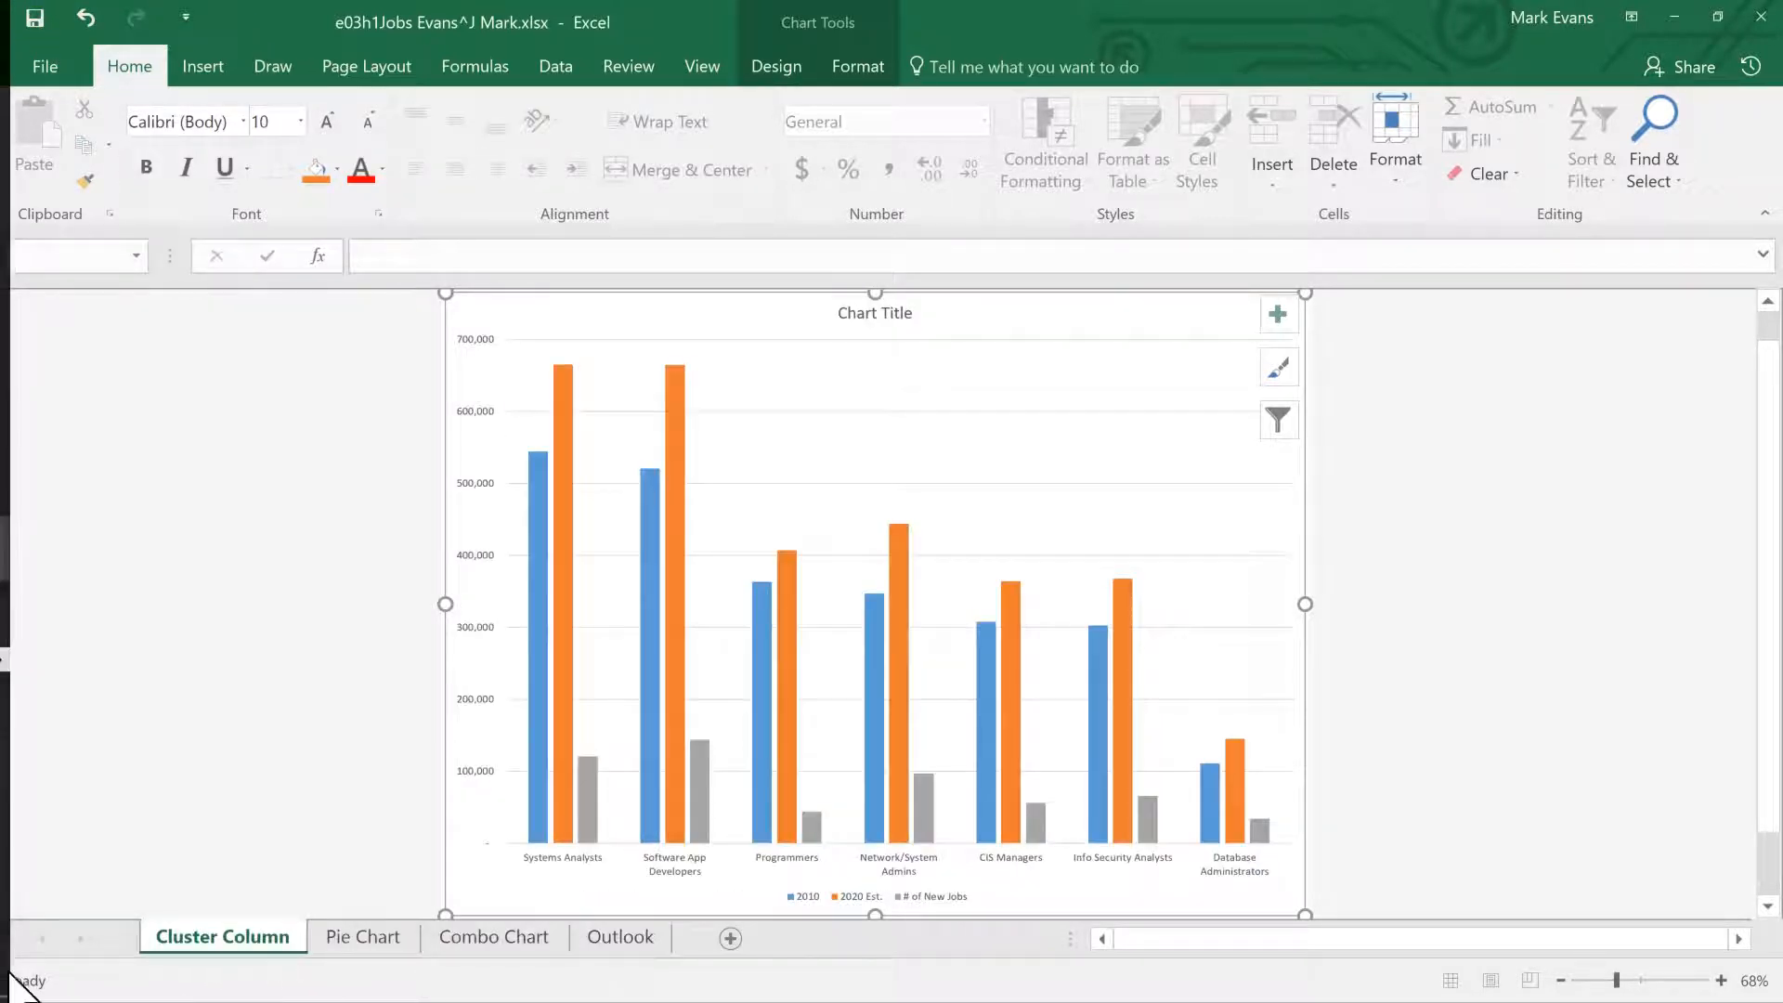
{"action": "left_click", "coordinate": [635, 942]}
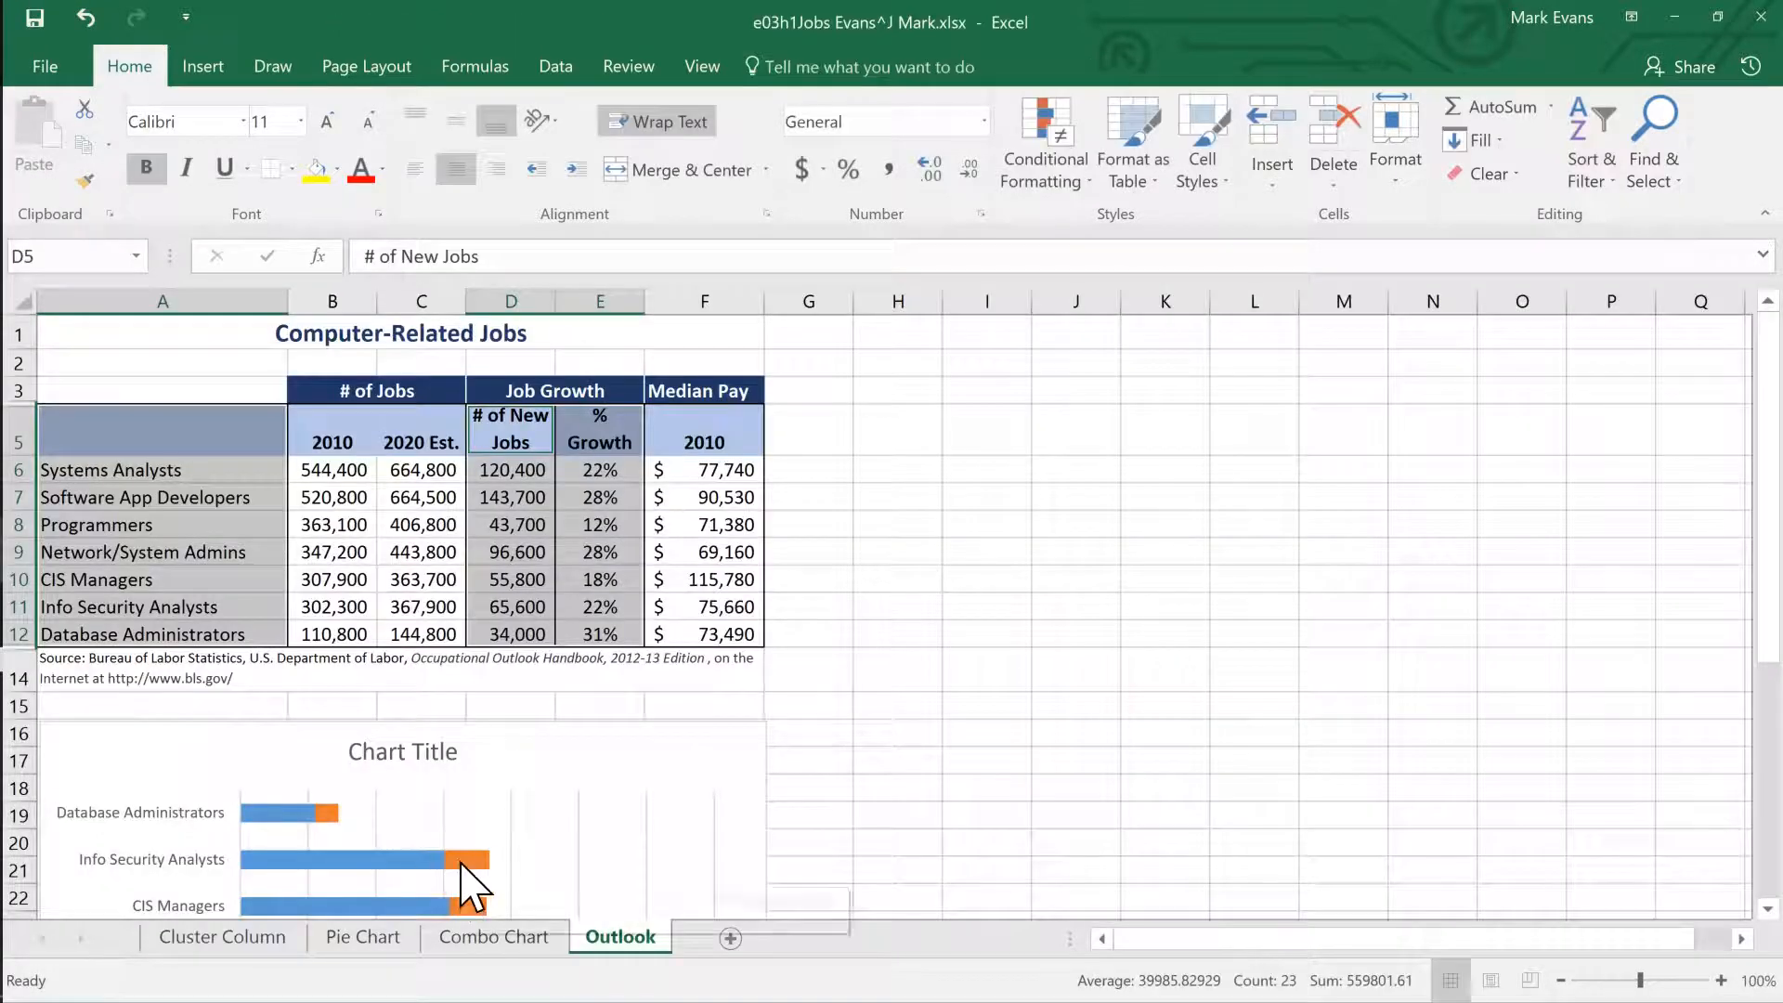
{"action": "mouse_move", "coordinate": [463, 860]}
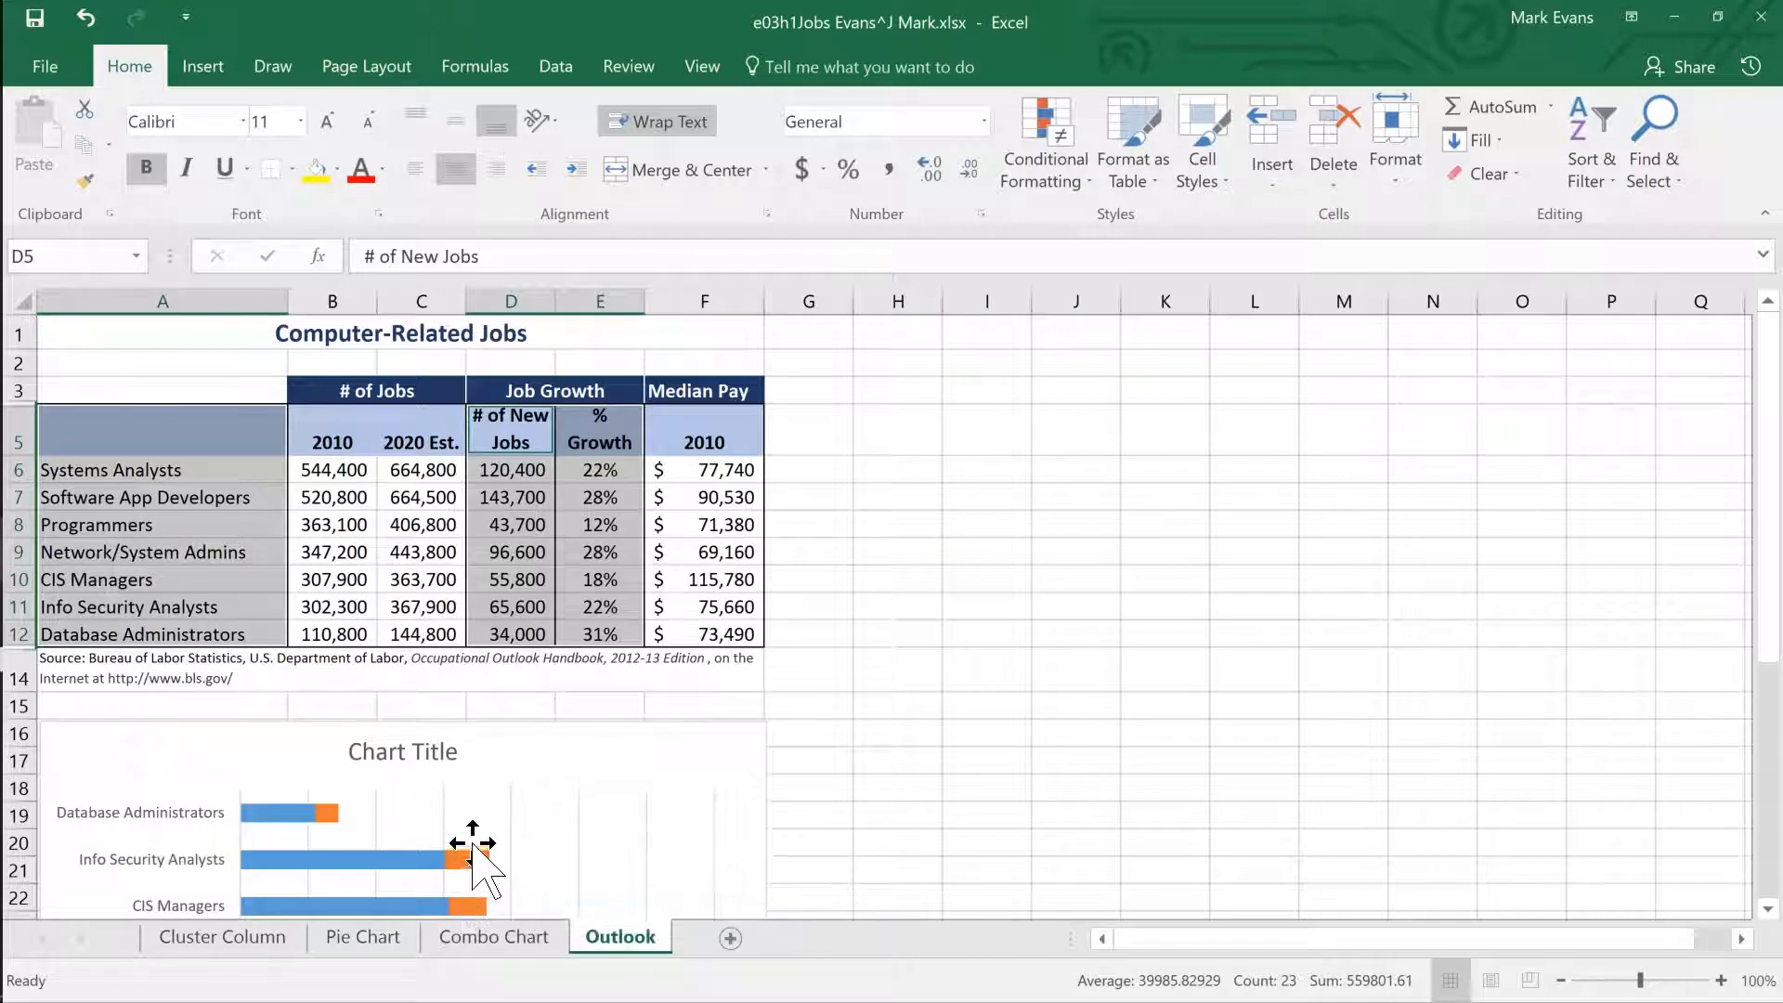
{"action": "scroll", "coordinate": [1080, 816], "scroll_direction": "down", "scroll_amount": 3}
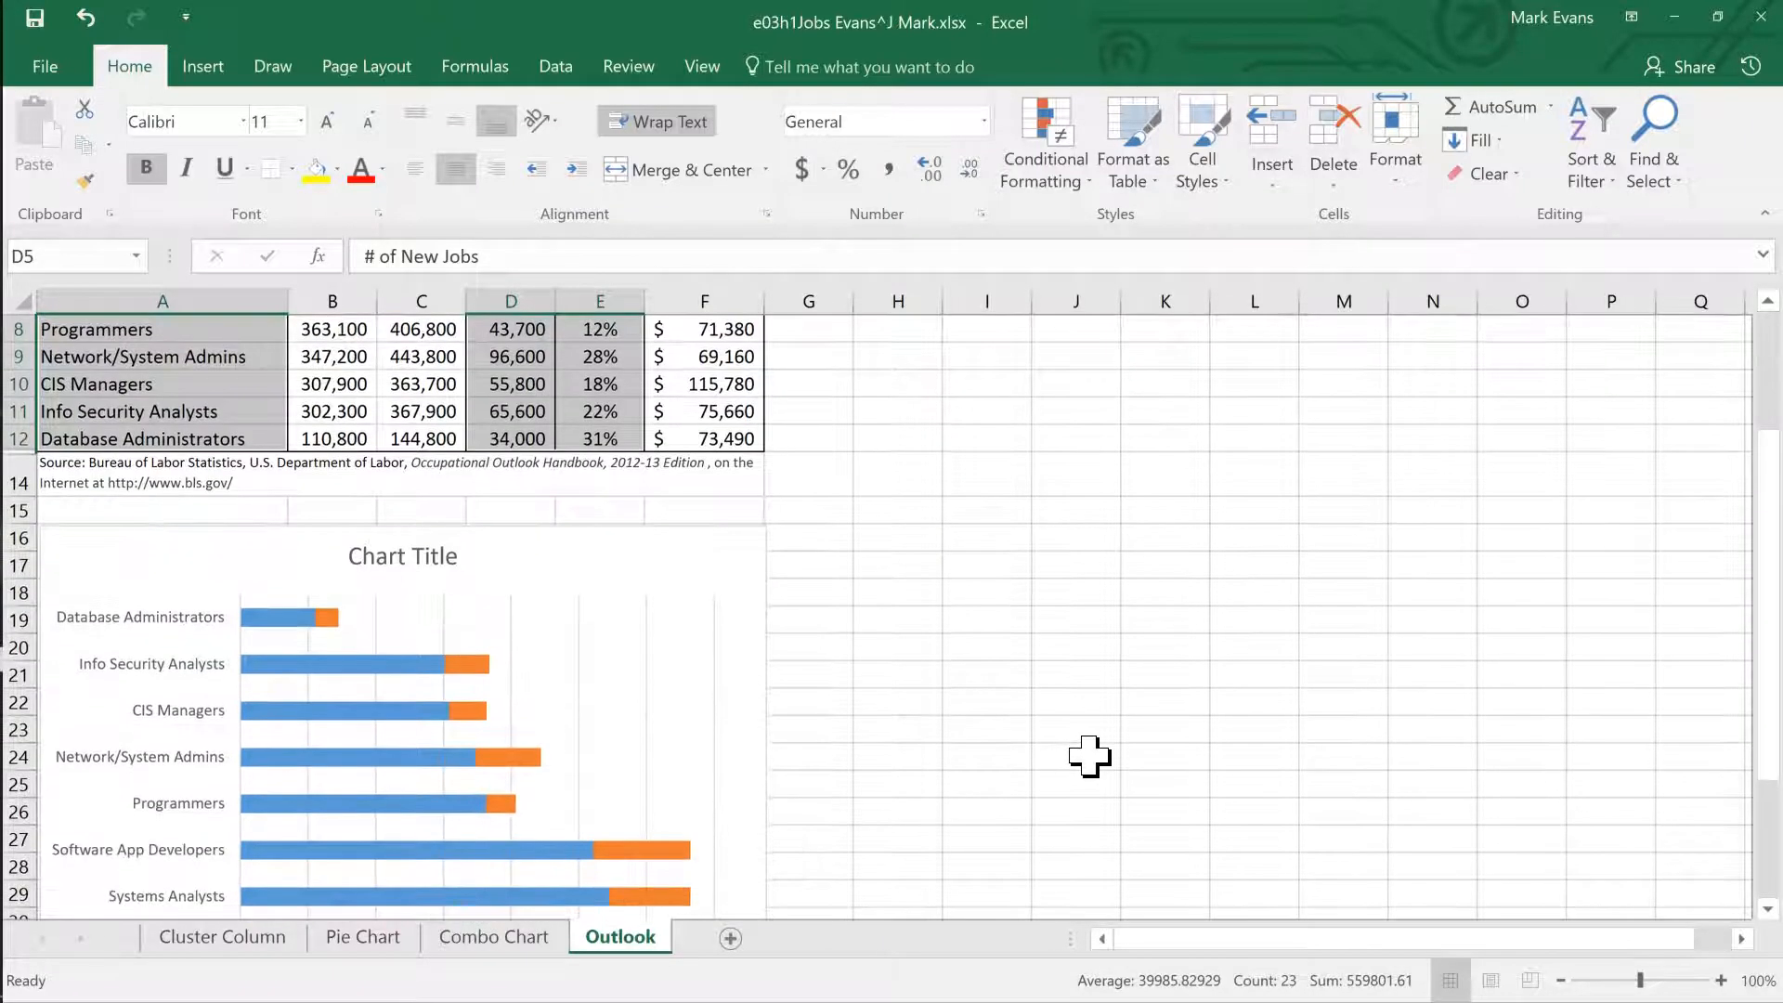
{"action": "mouse_move", "coordinate": [369, 597]}
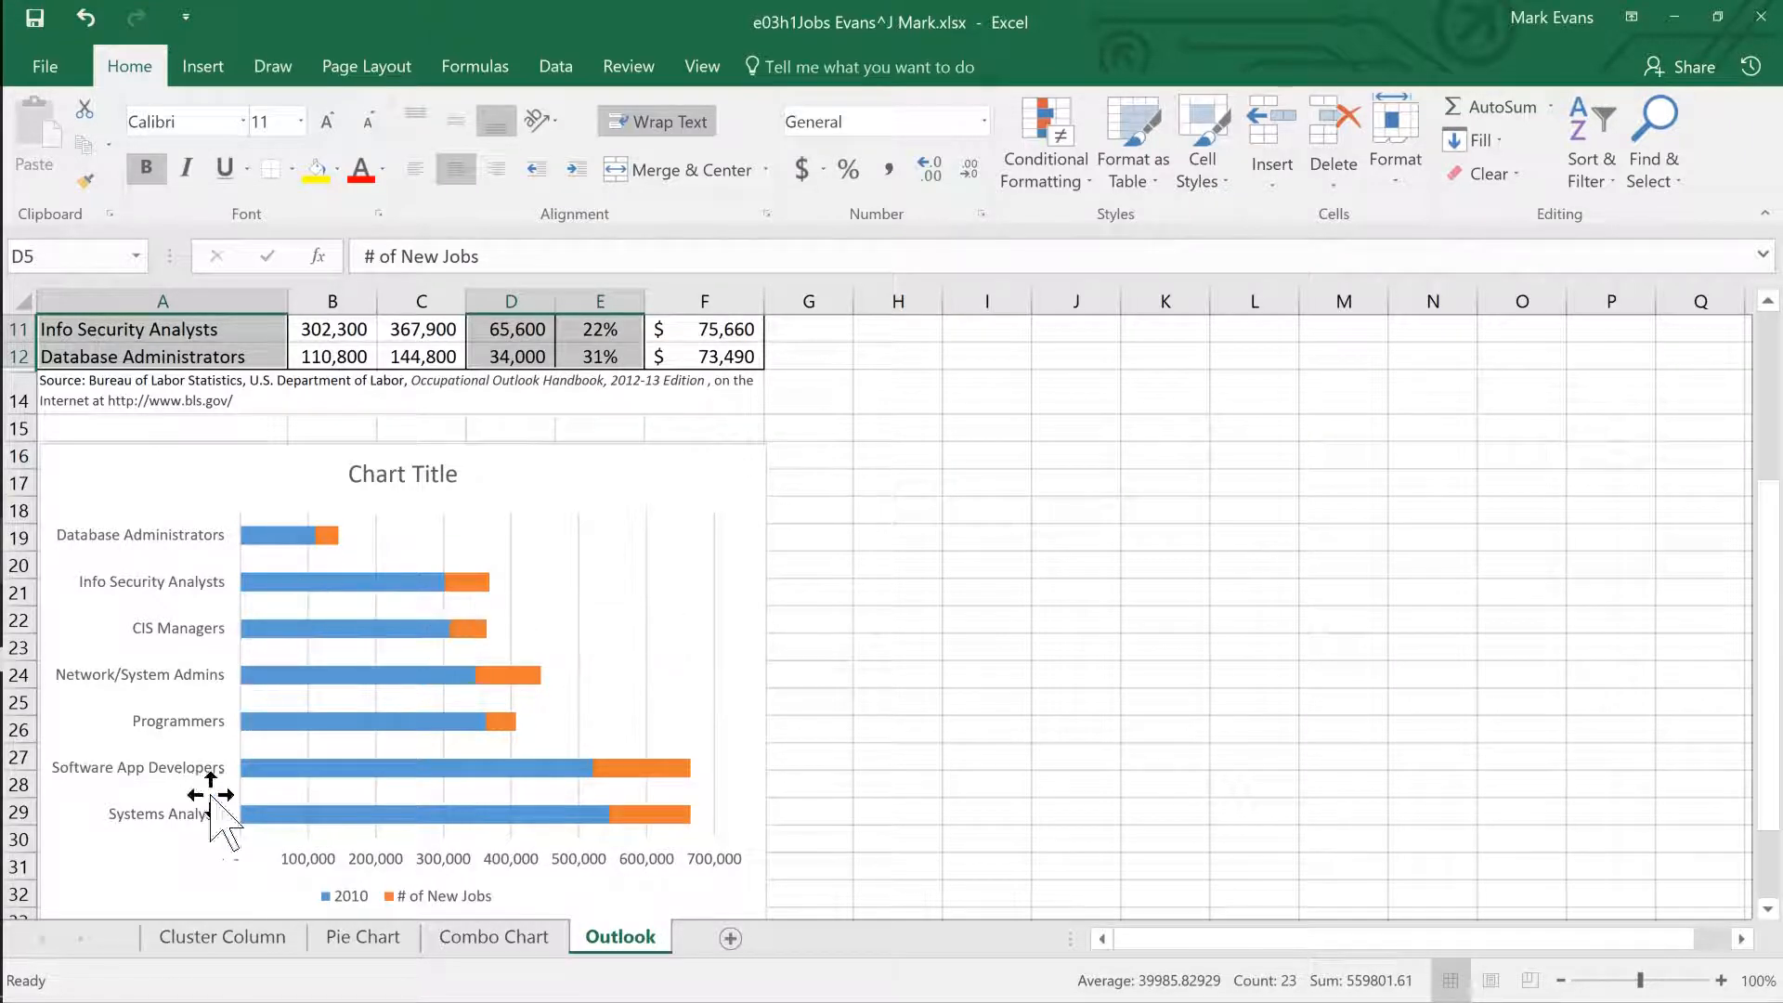
On the Cluster Column sheet, set the chart title to "Number of Computer-Related Jbos 2010 and 2020".
{"action": "left_click", "coordinate": [228, 948]}
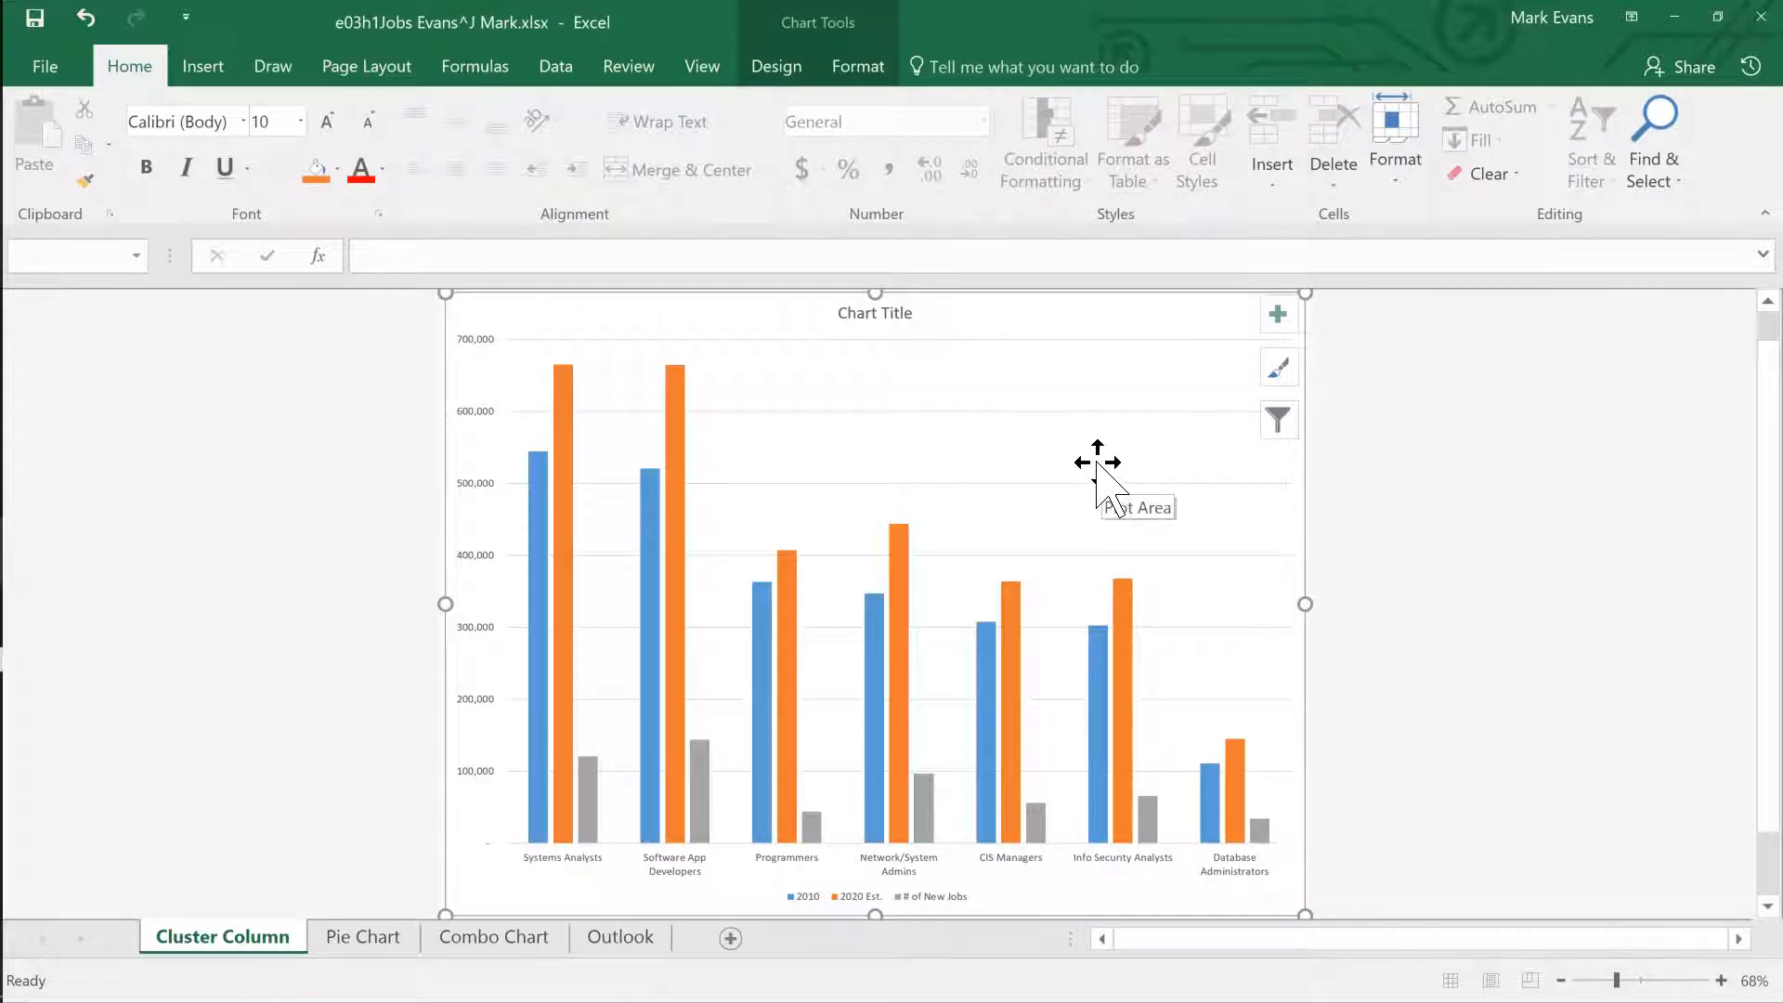
{"action": "left_click", "coordinate": [877, 313]}
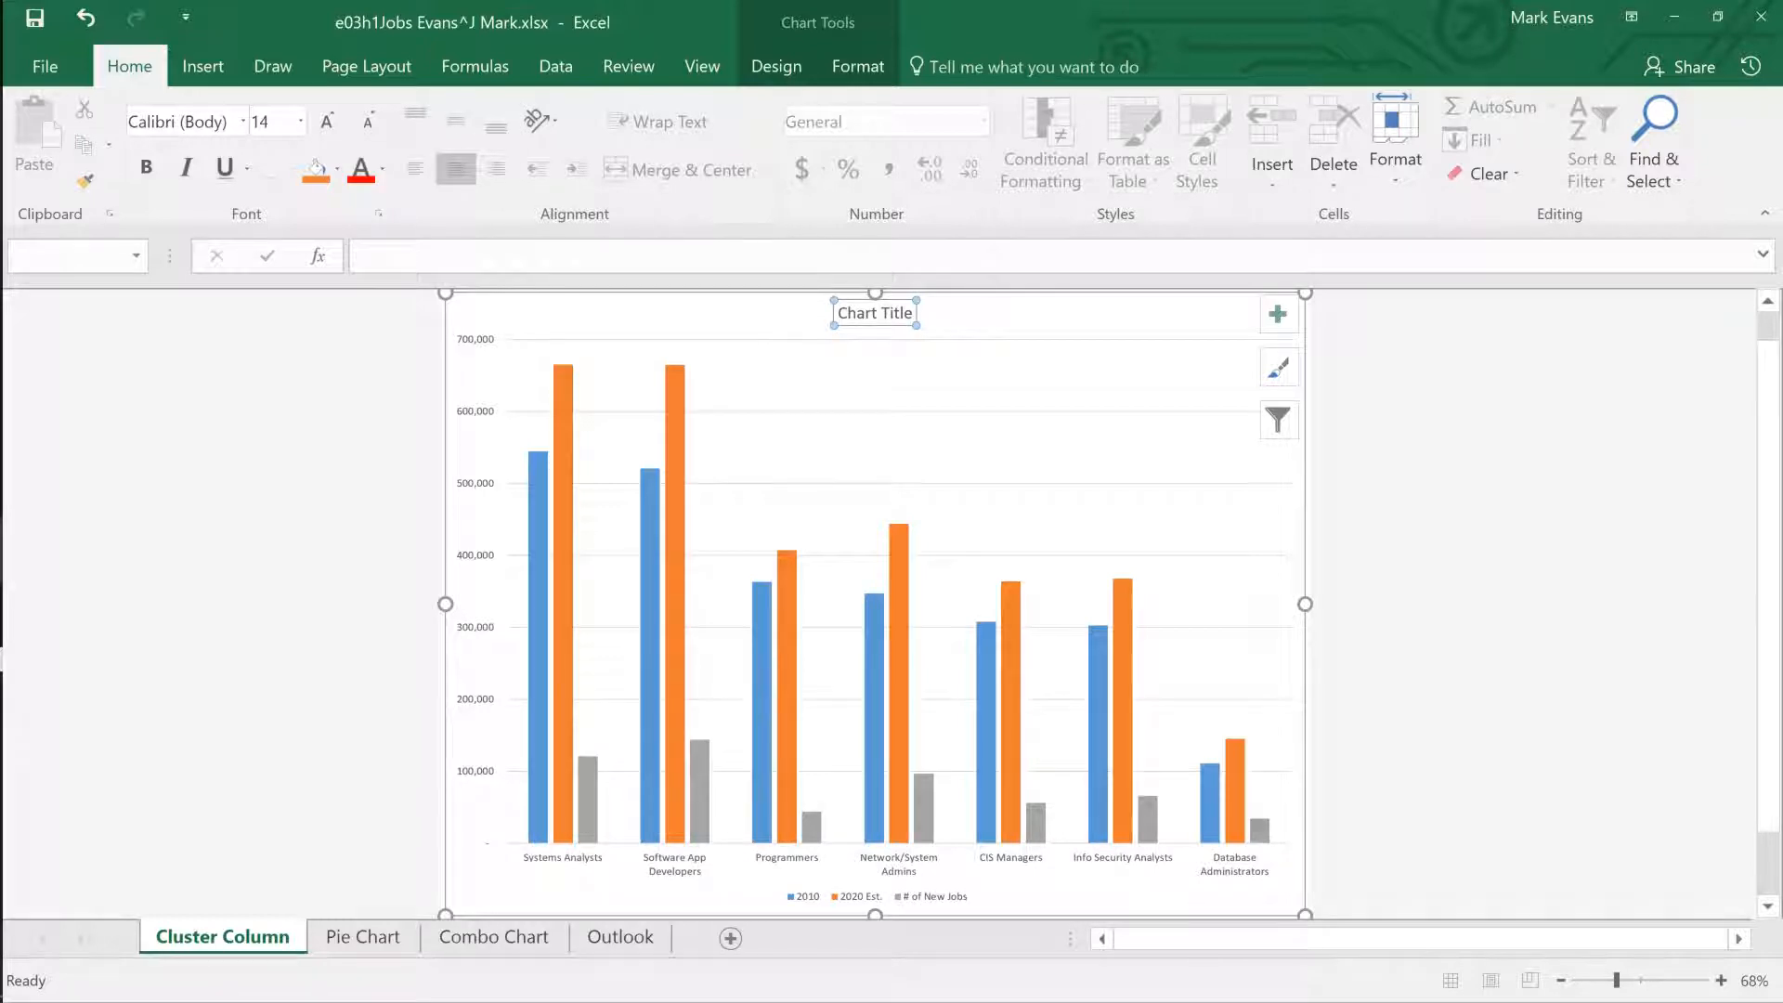
{"action": "type", "text": "Number of Computer-Related"}
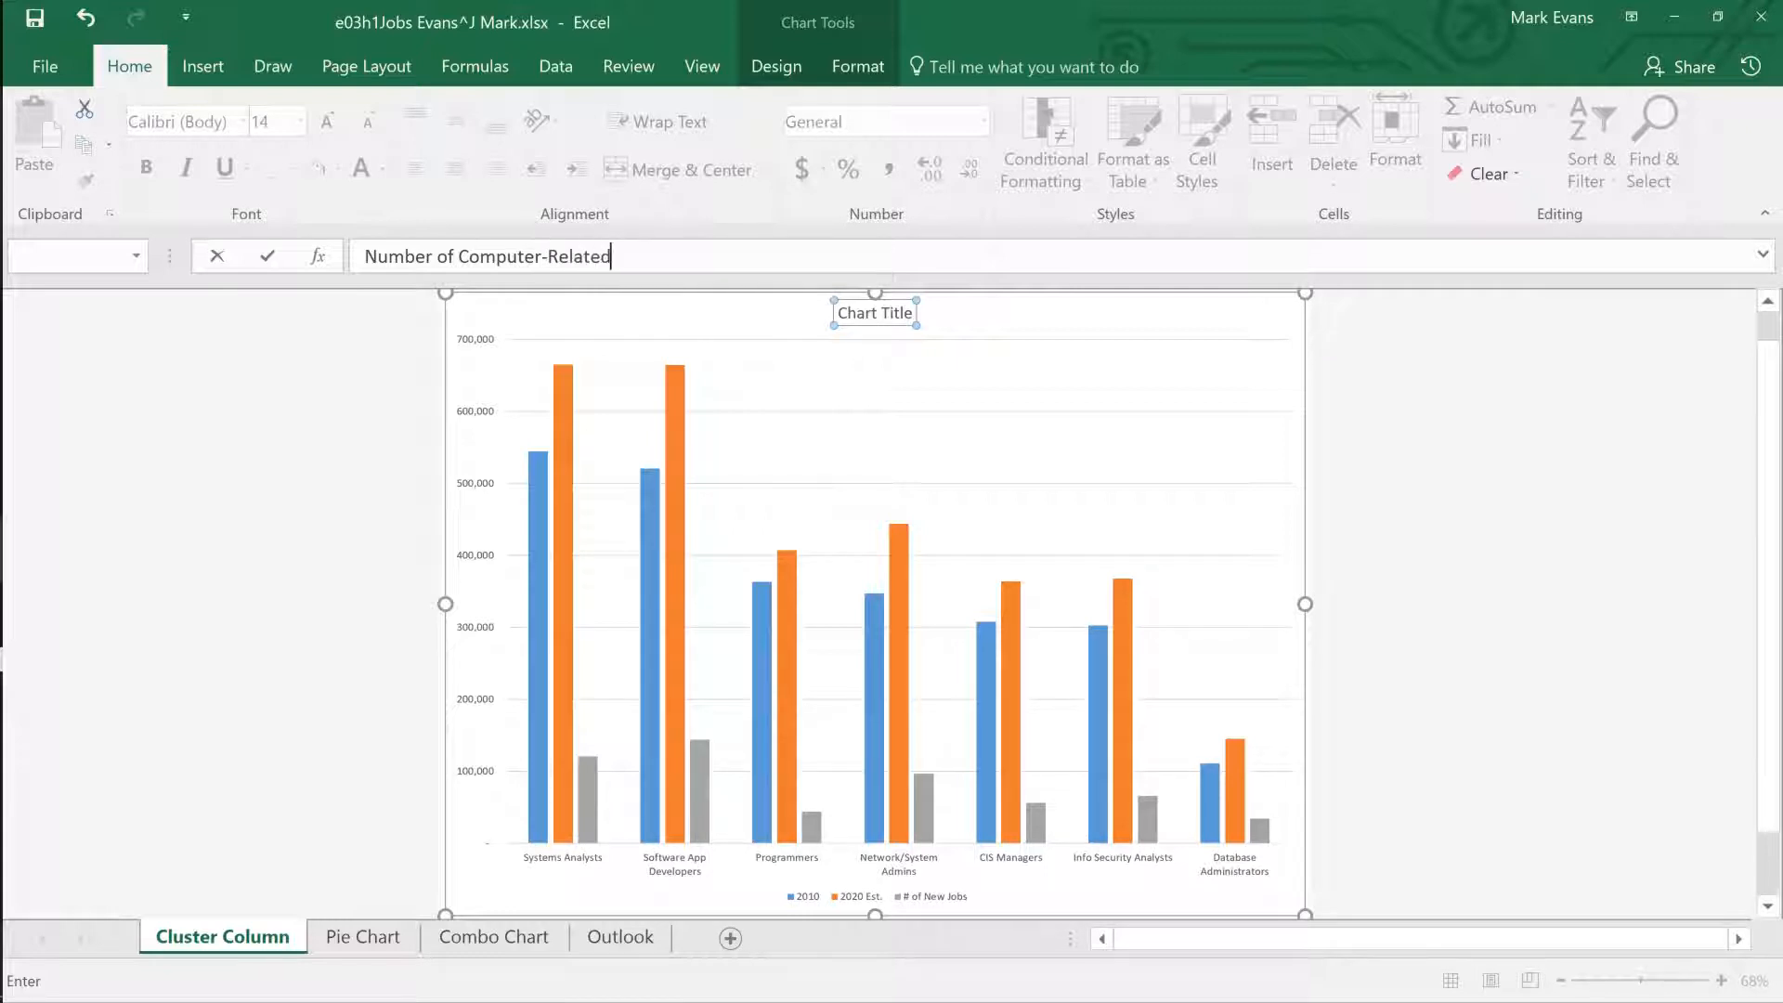
{"action": "type", "text": "Jbos 2010 and 2020"}
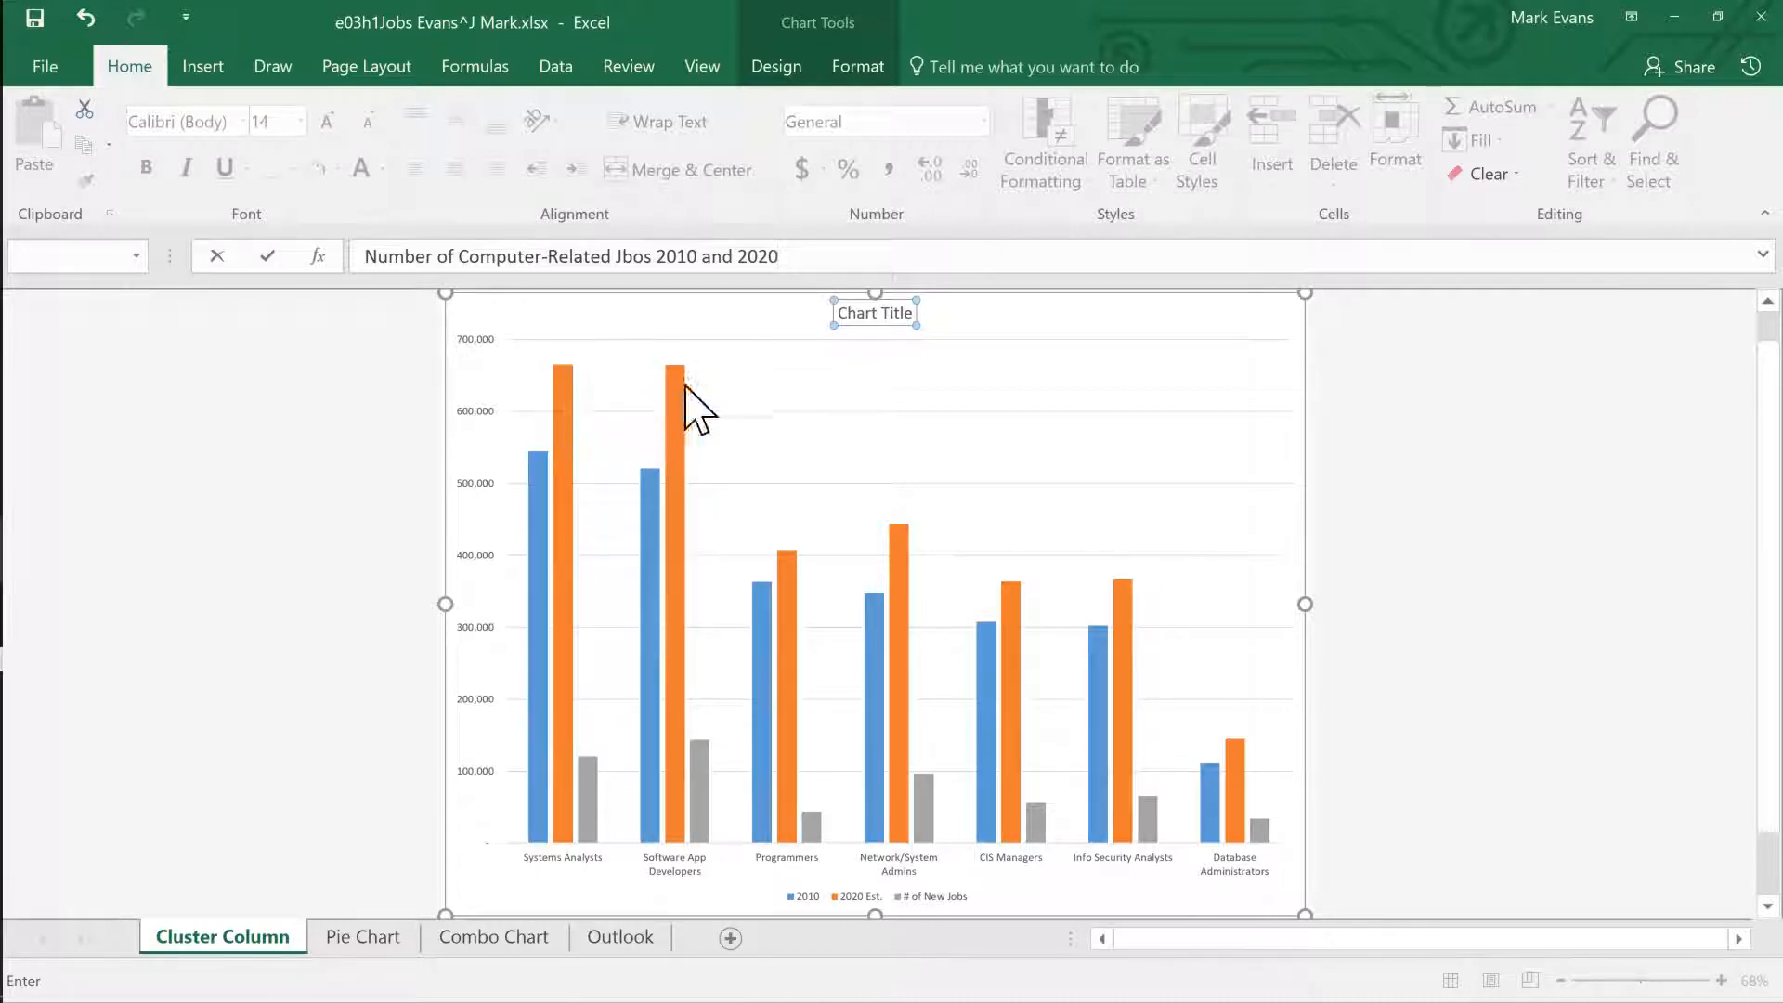
{"action": "mouse_move", "coordinate": [567, 414]}
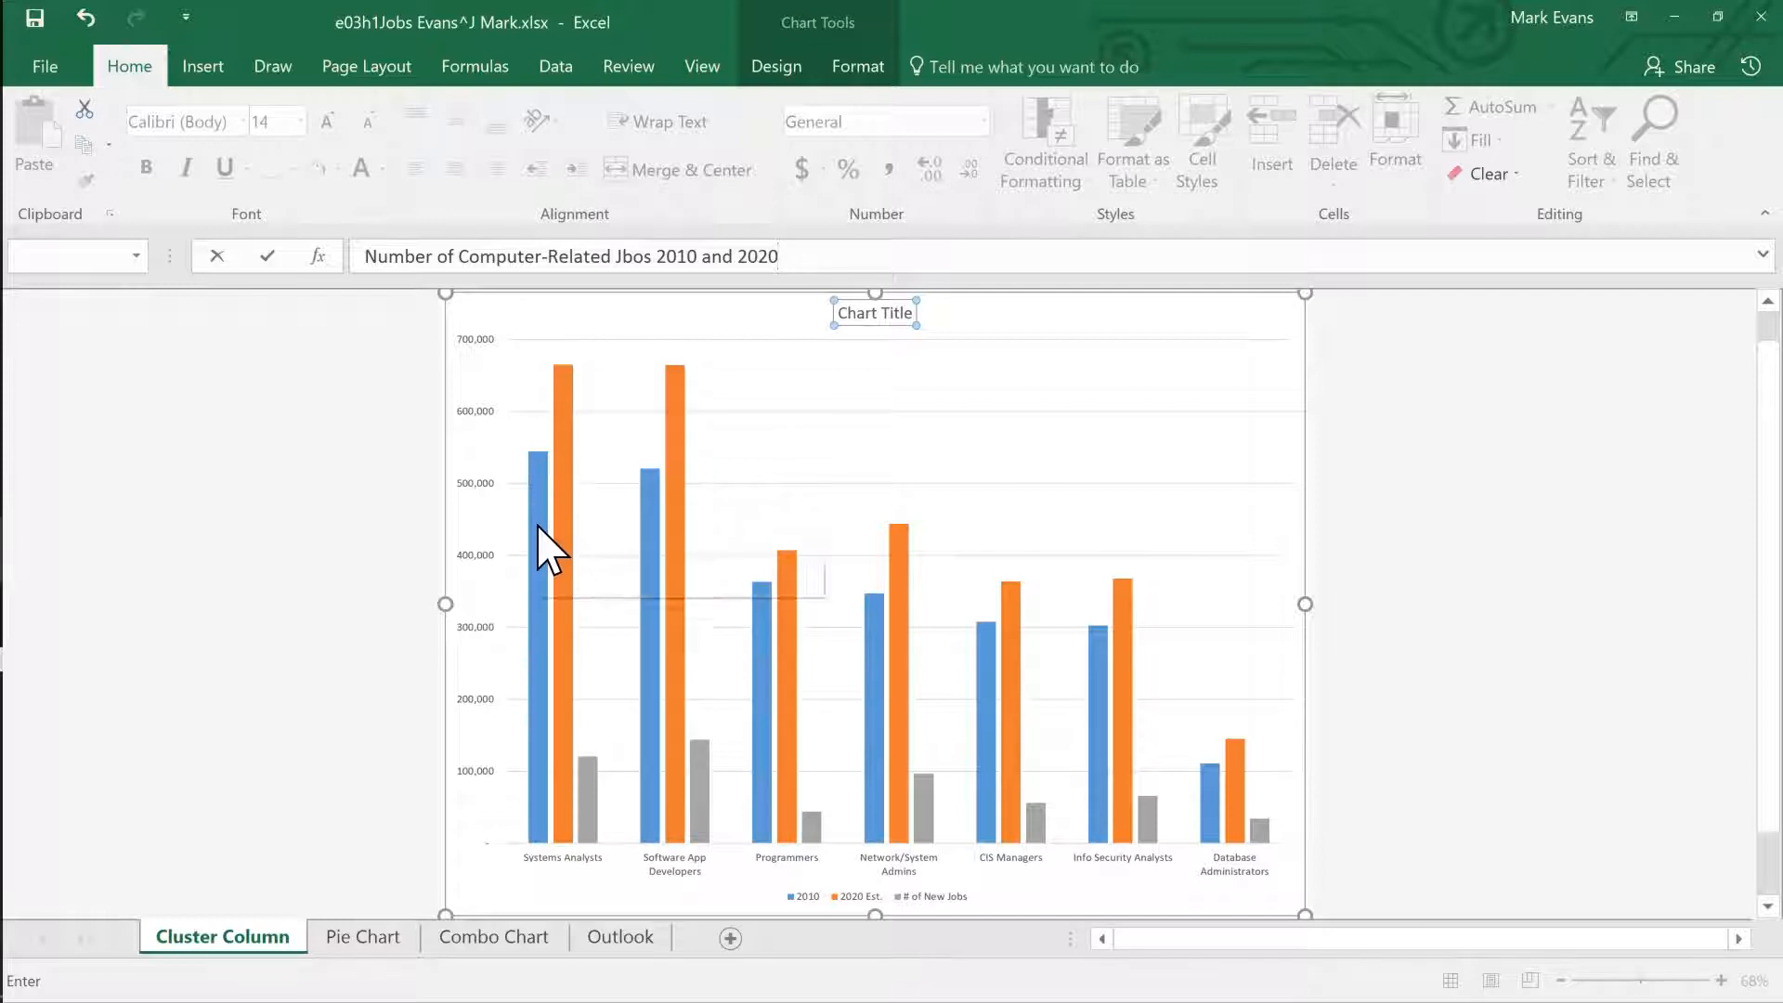
{"action": "mouse_move", "coordinate": [544, 509]}
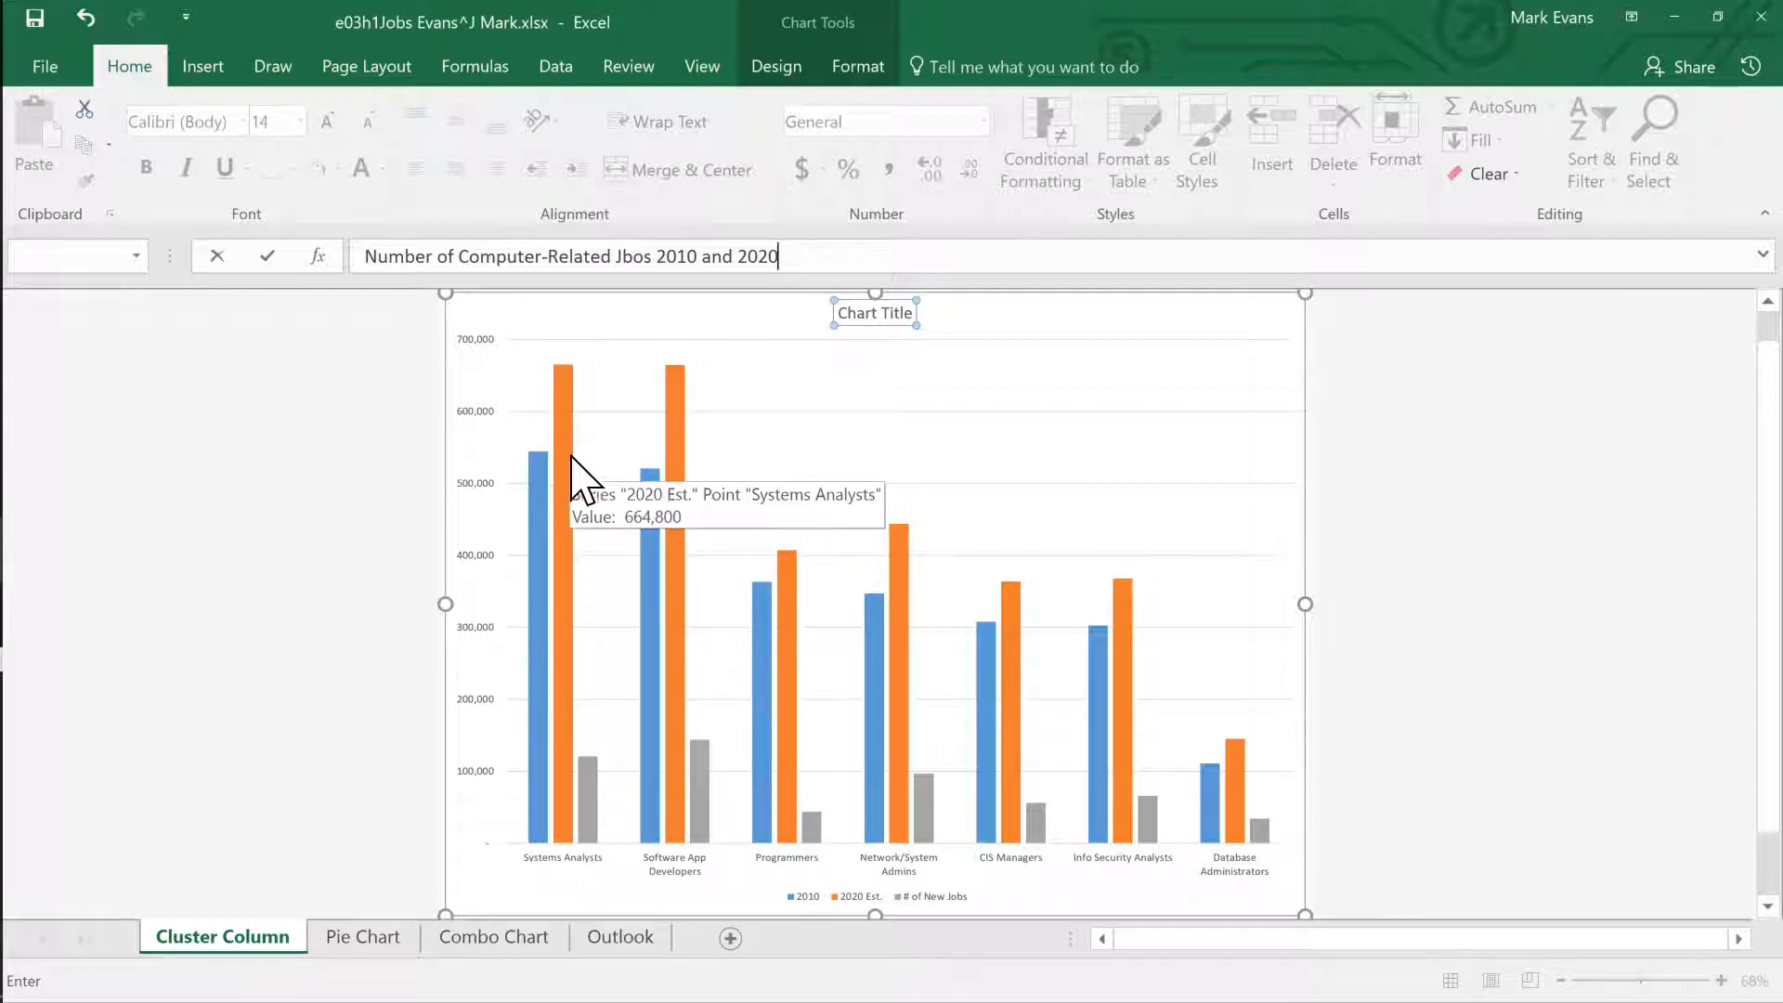
{"action": "key", "text": "Return"}
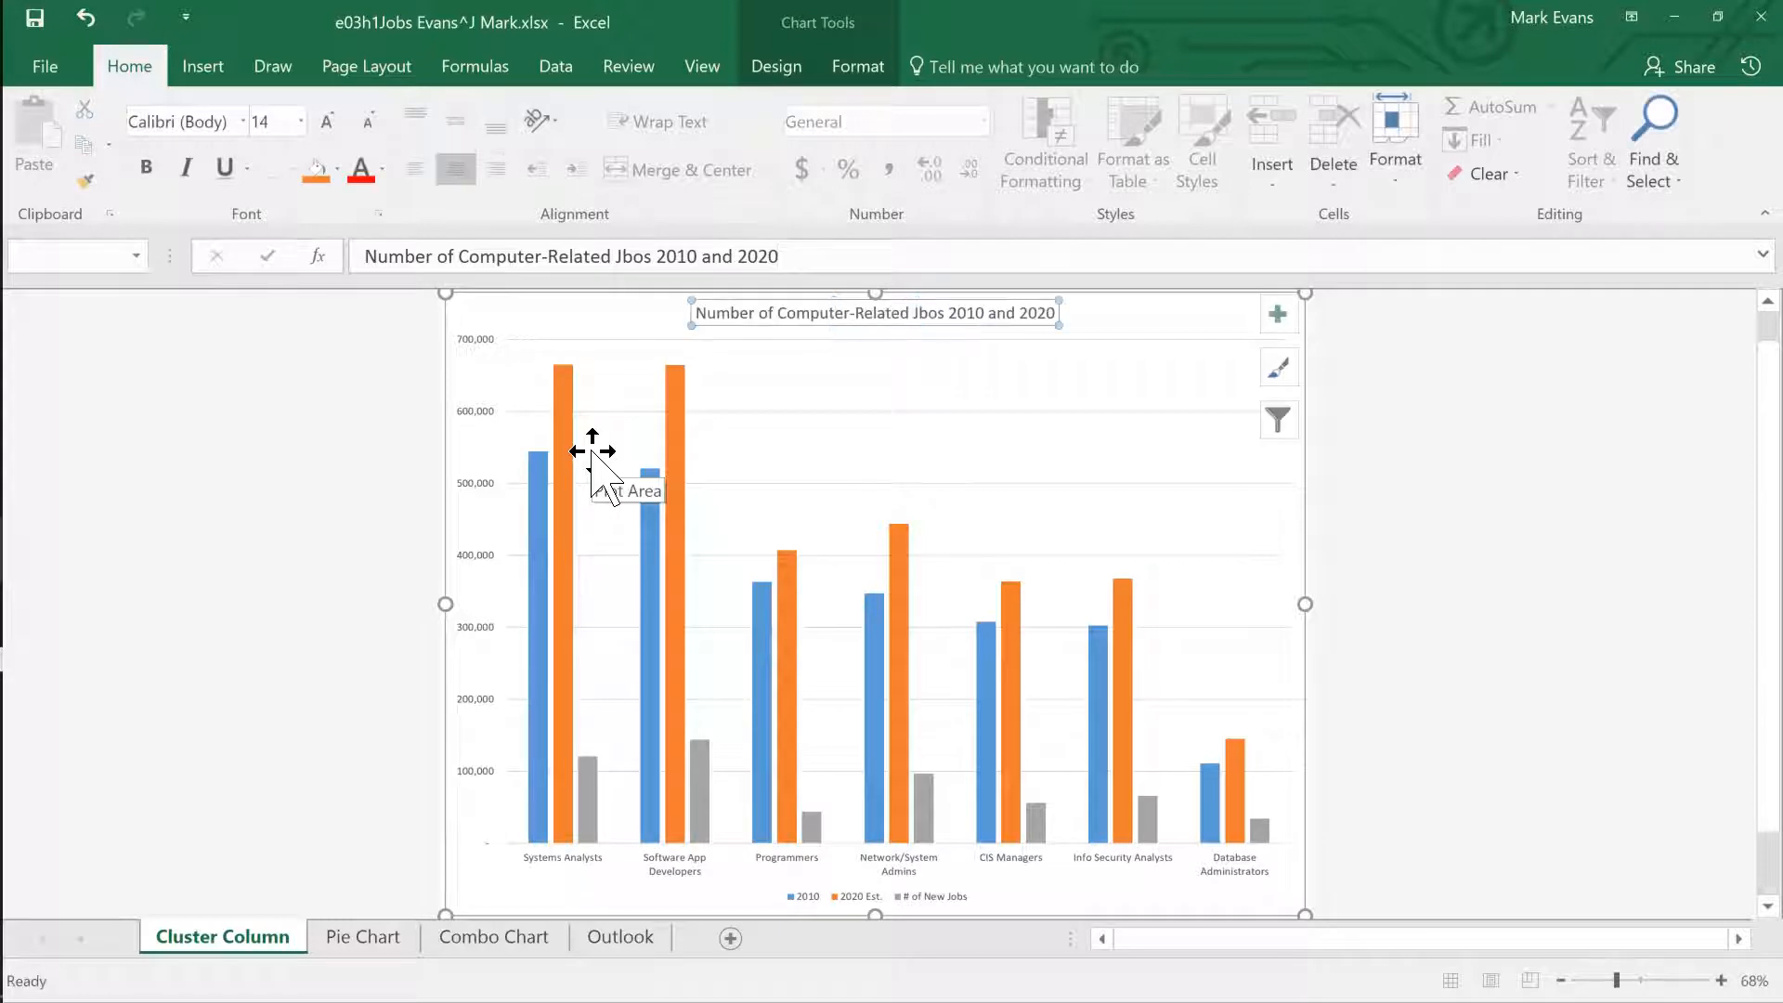
Format the clustered column chart's title as bold with an 18-point font size.
{"action": "left_click", "coordinate": [145, 169]}
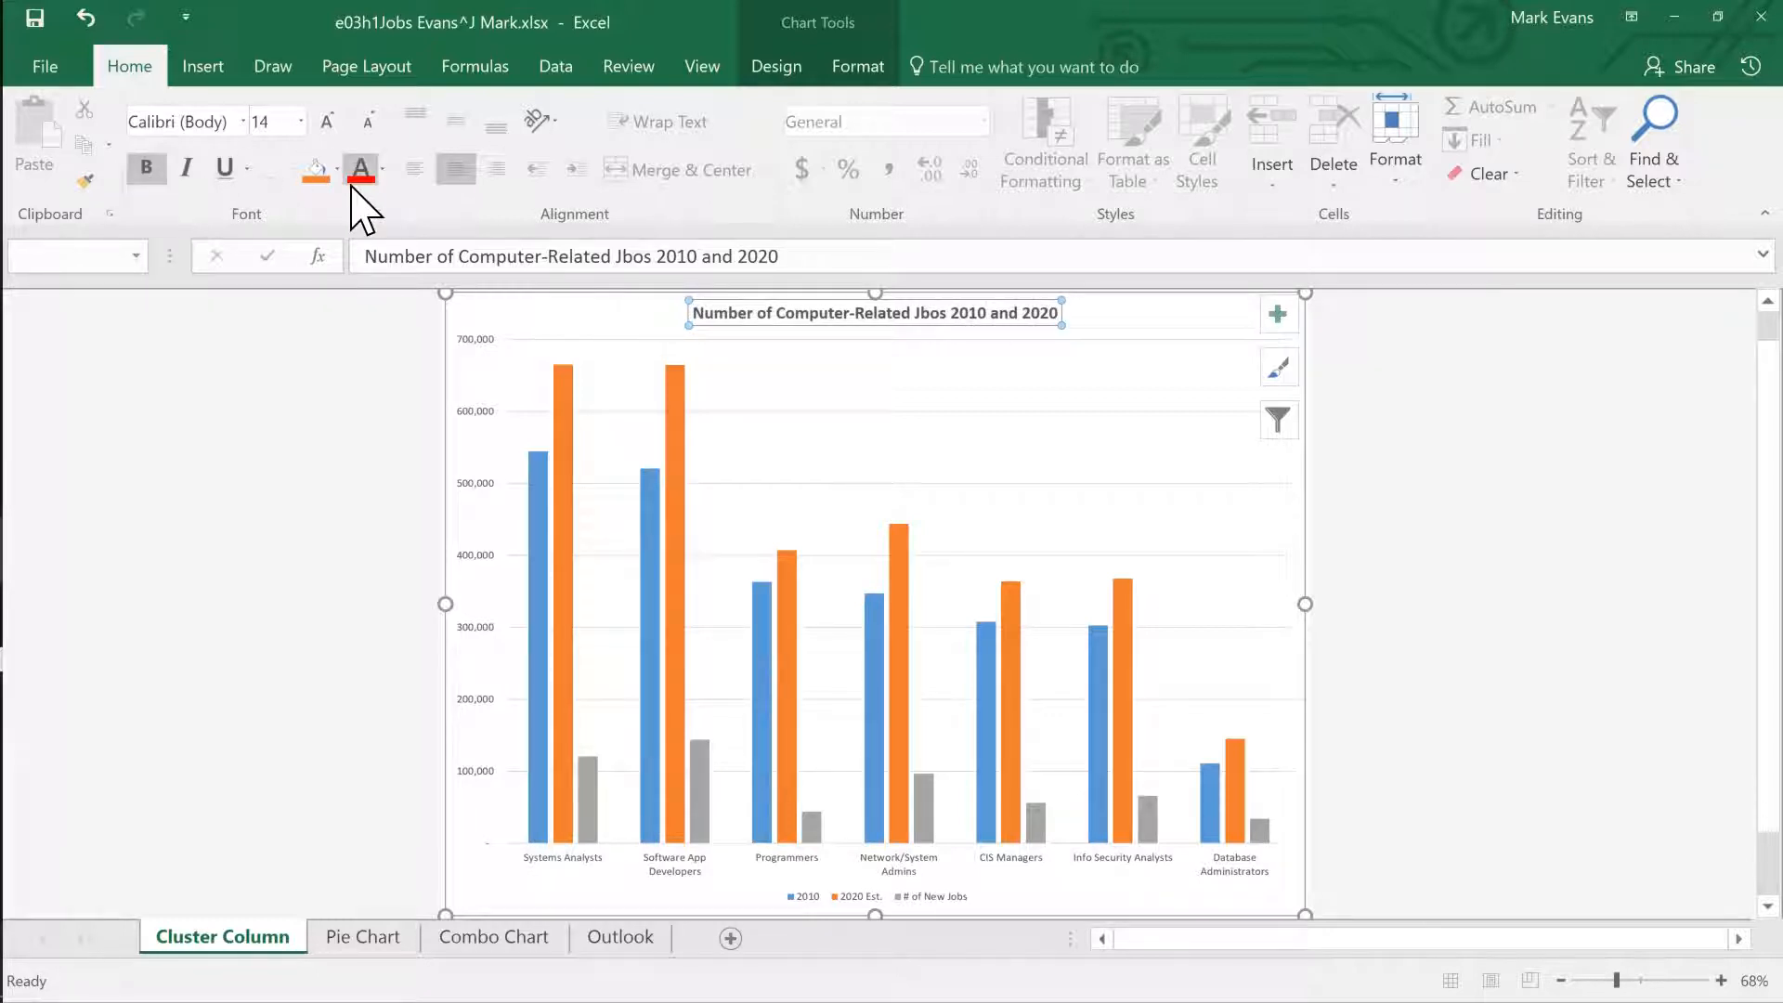
{"action": "left_click", "coordinate": [380, 171]}
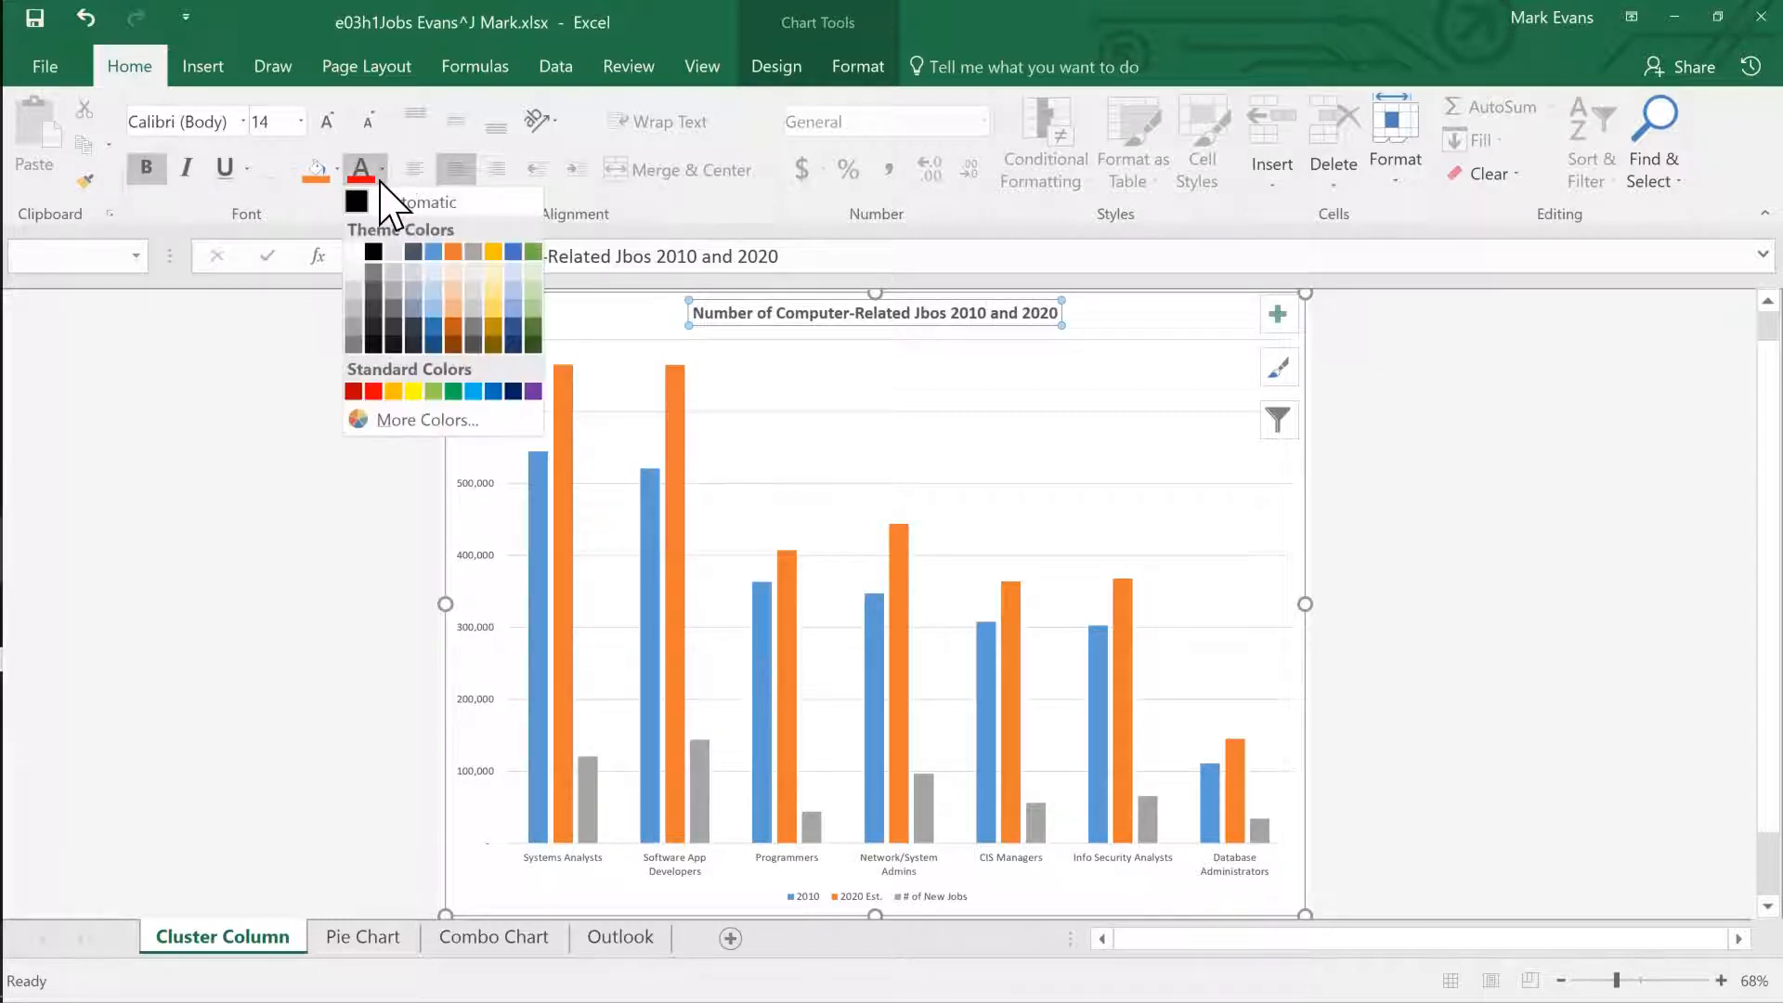
{"action": "left_click", "coordinate": [381, 177]}
{"action": "left_click", "coordinate": [300, 122]}
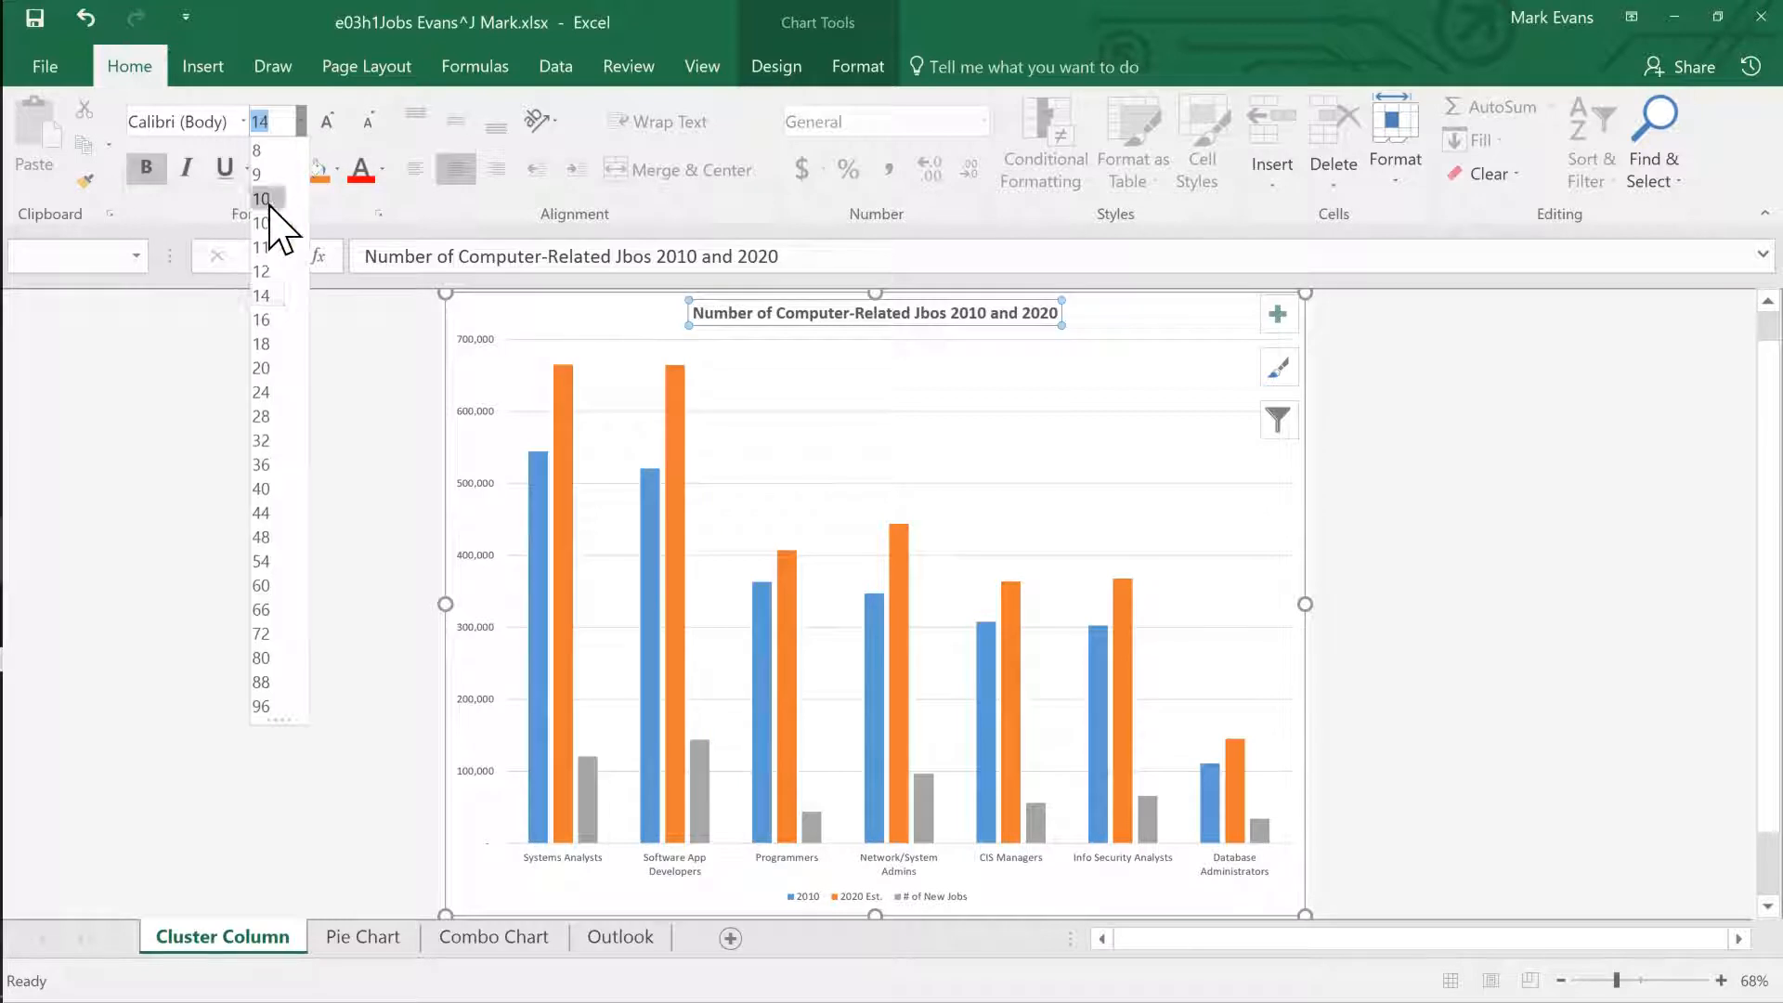
{"action": "left_click", "coordinate": [263, 344]}
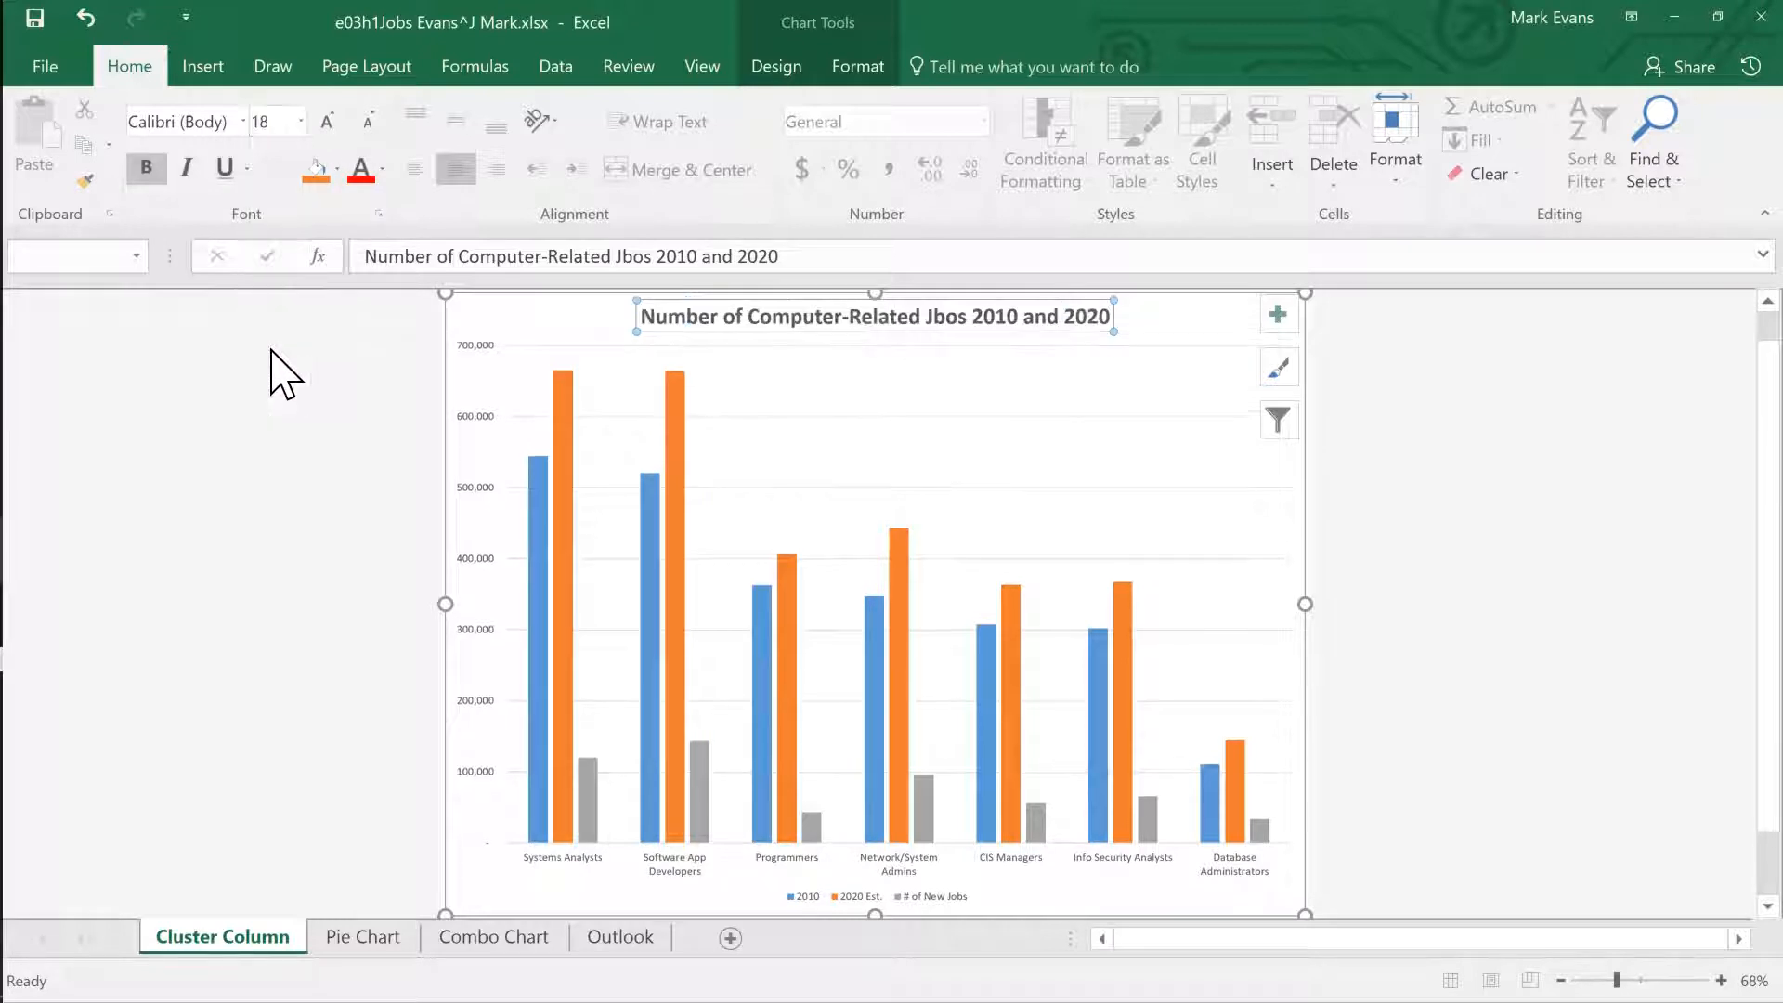
{"action": "left_click", "coordinate": [983, 427]}
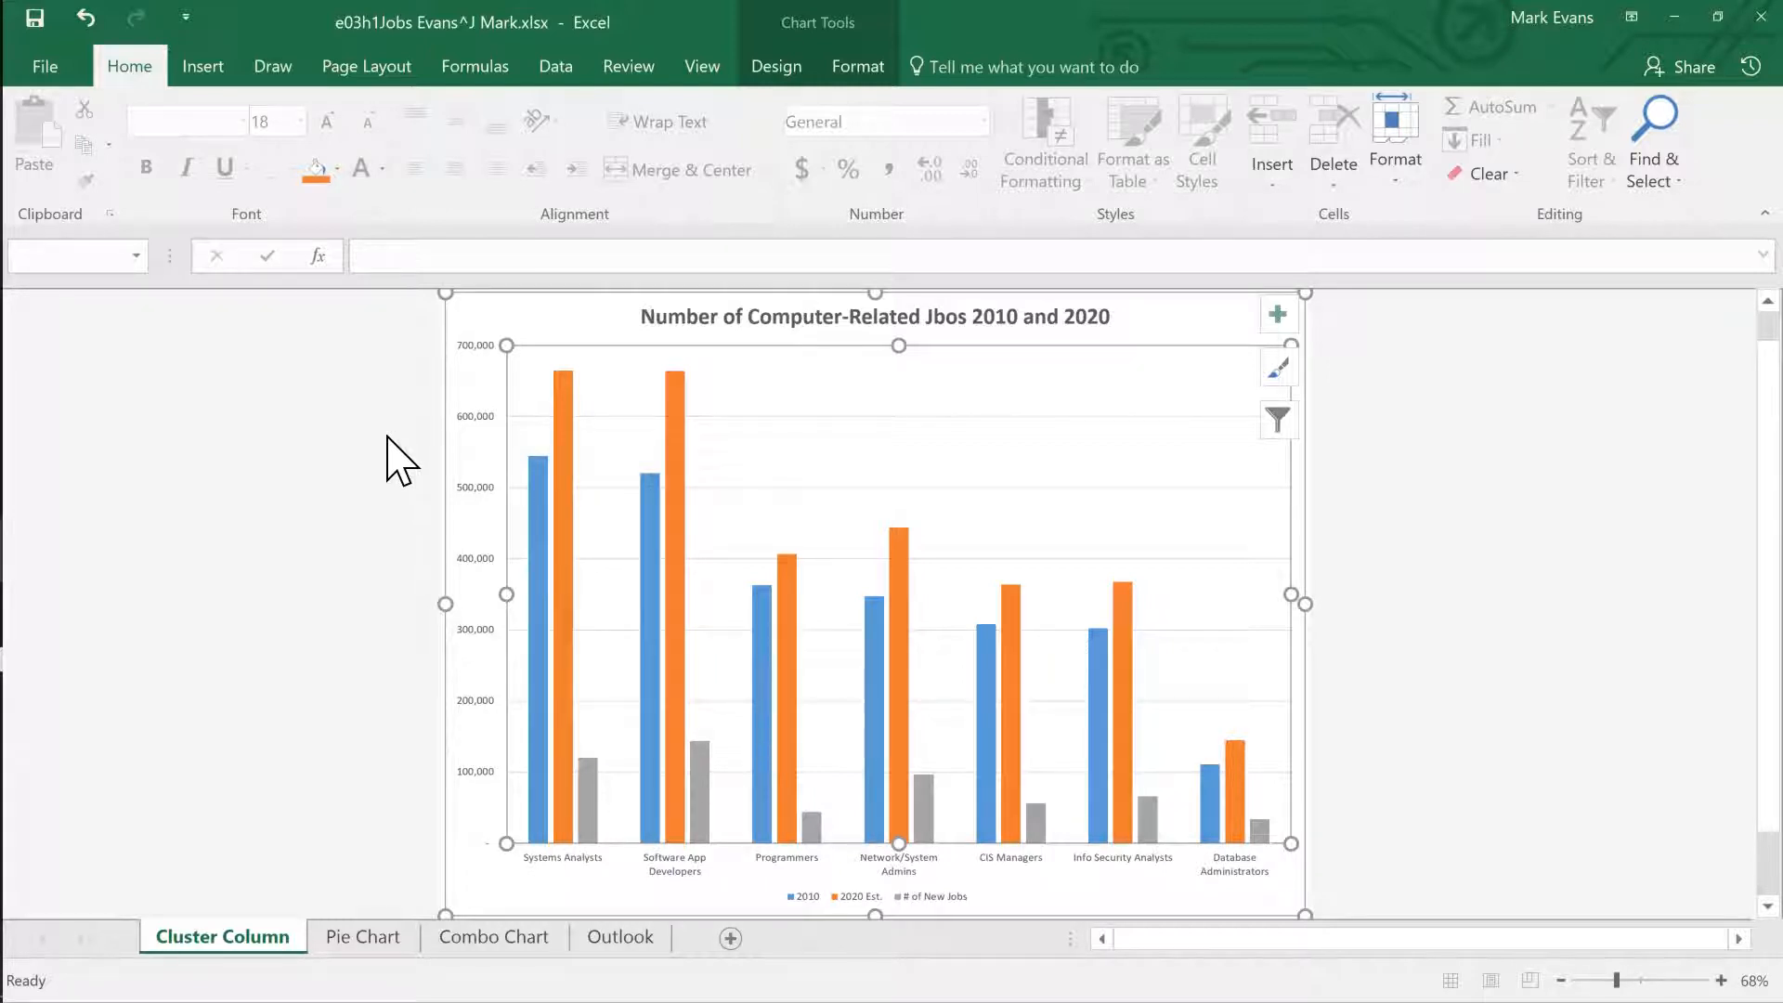
On the Outlook sheet, set the stacked bar chart's title to "Projected Number of Jobs by 2020".
{"action": "left_click", "coordinate": [643, 935]}
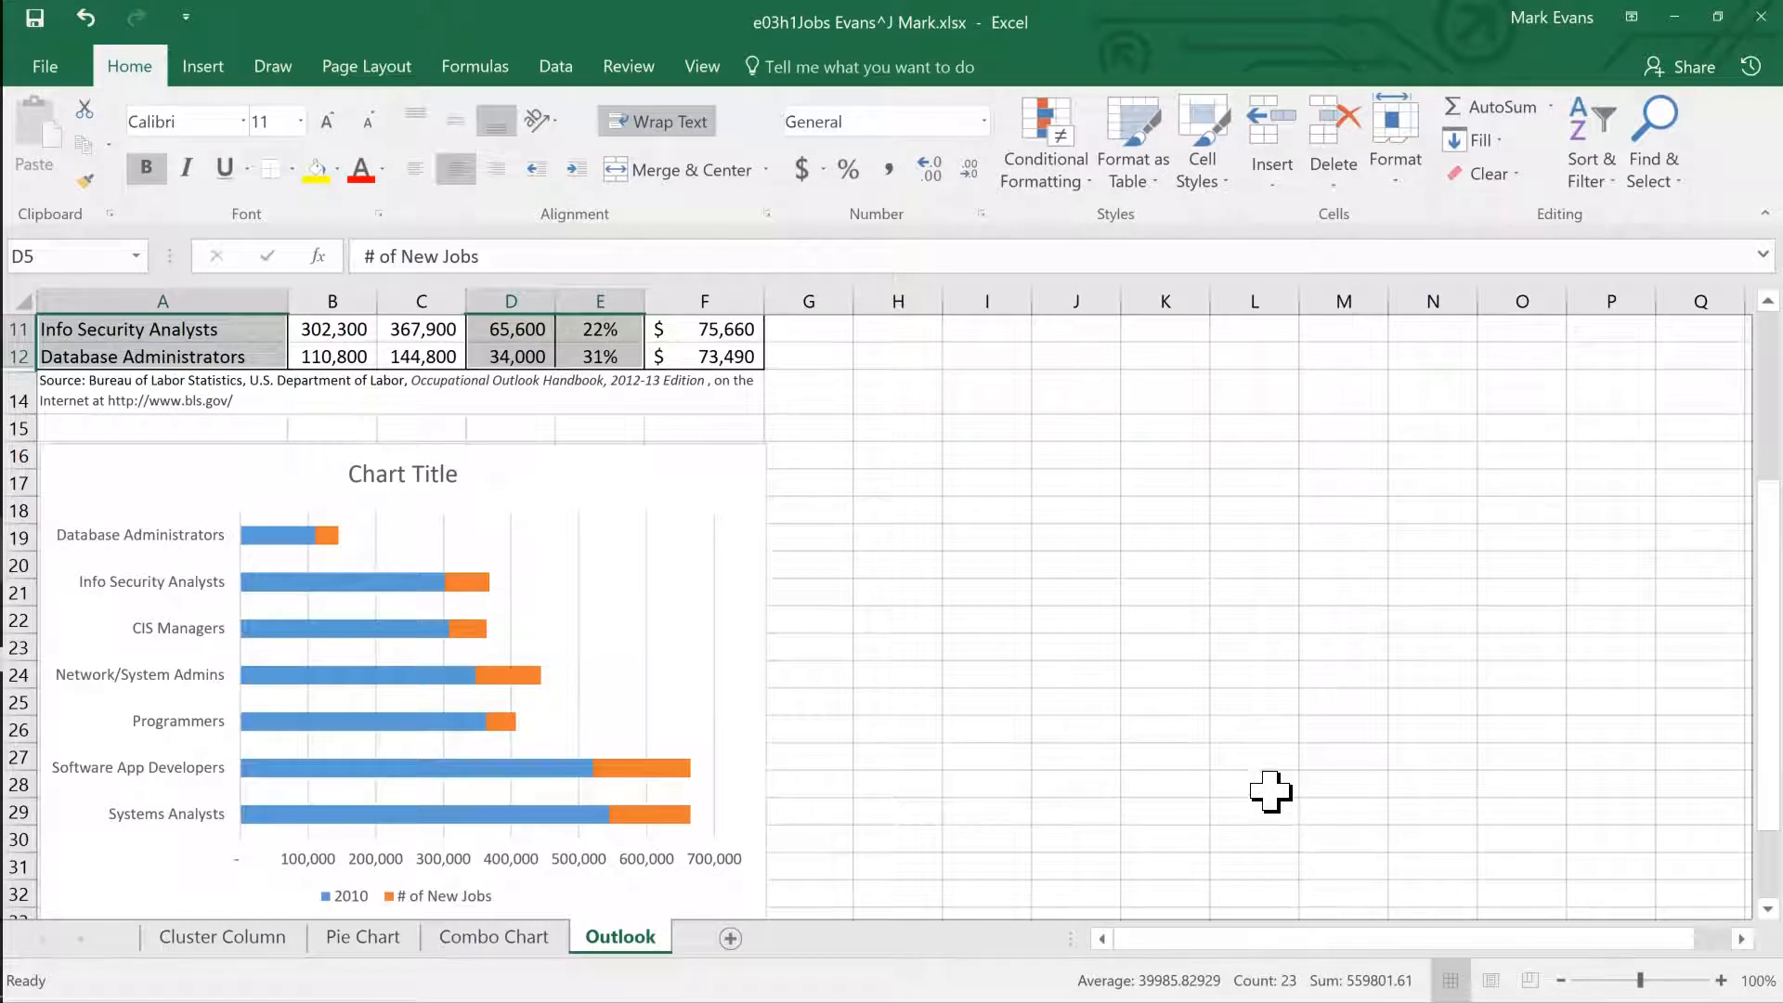
{"action": "left_click", "coordinate": [400, 476]}
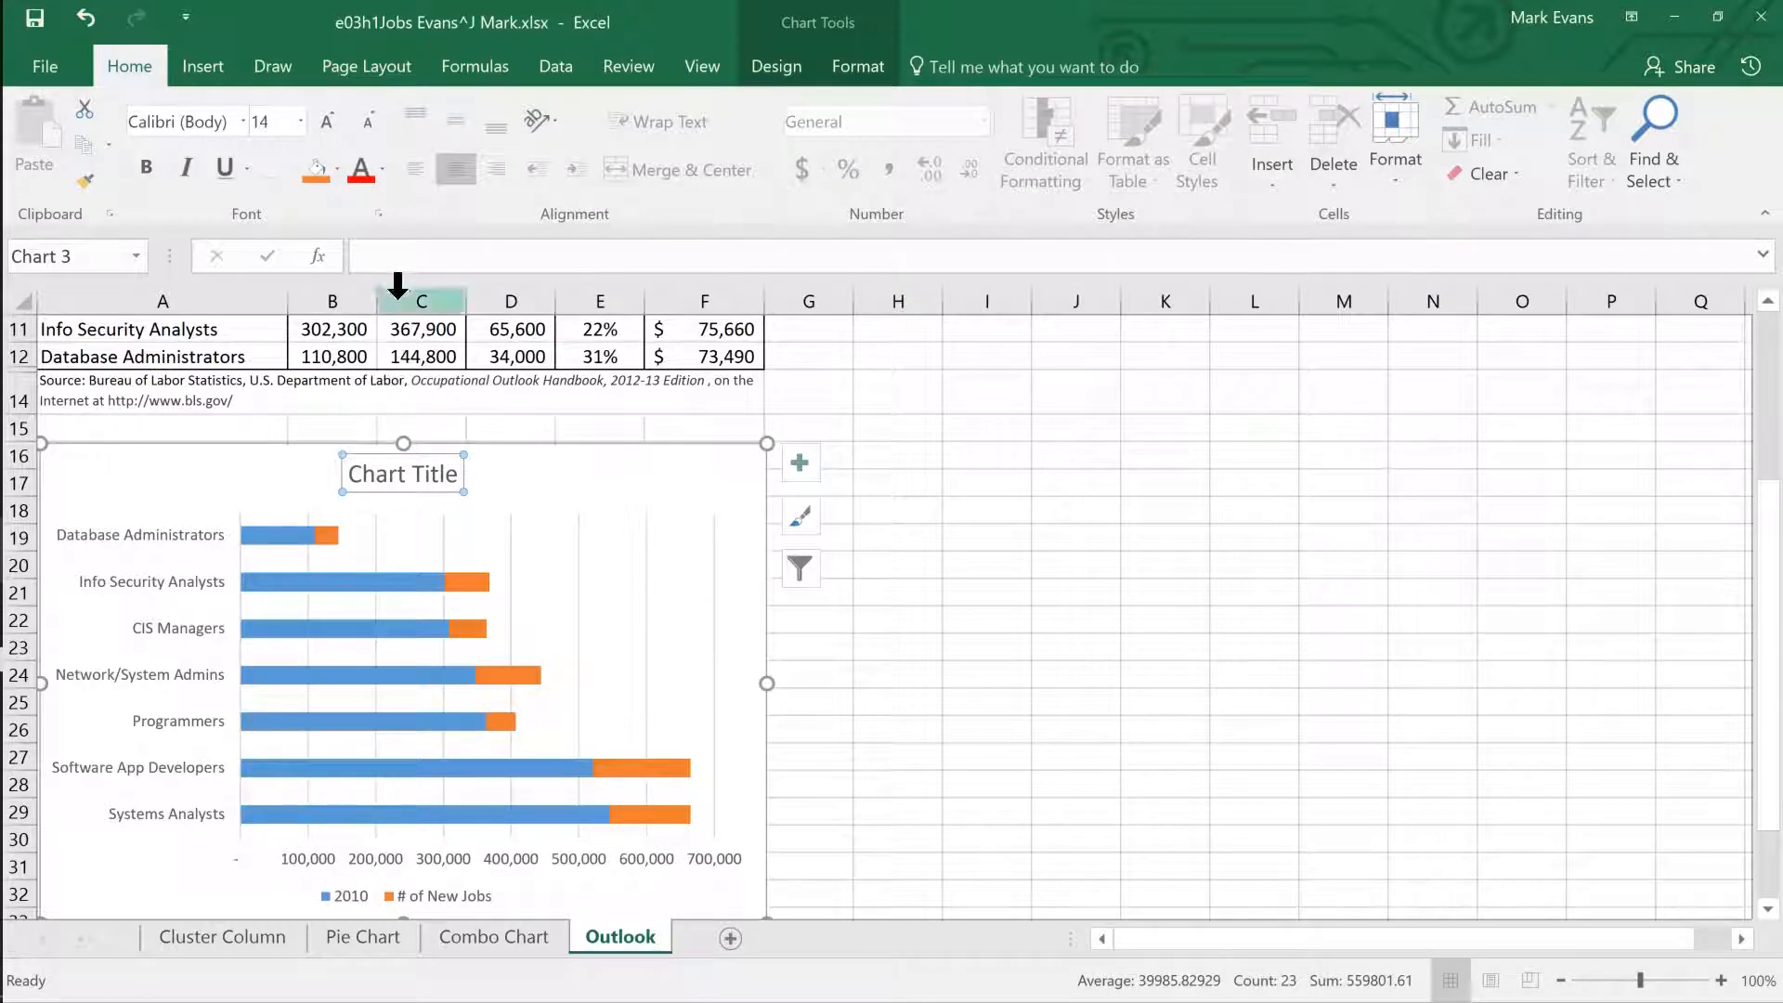
{"action": "left_click", "coordinate": [395, 257]}
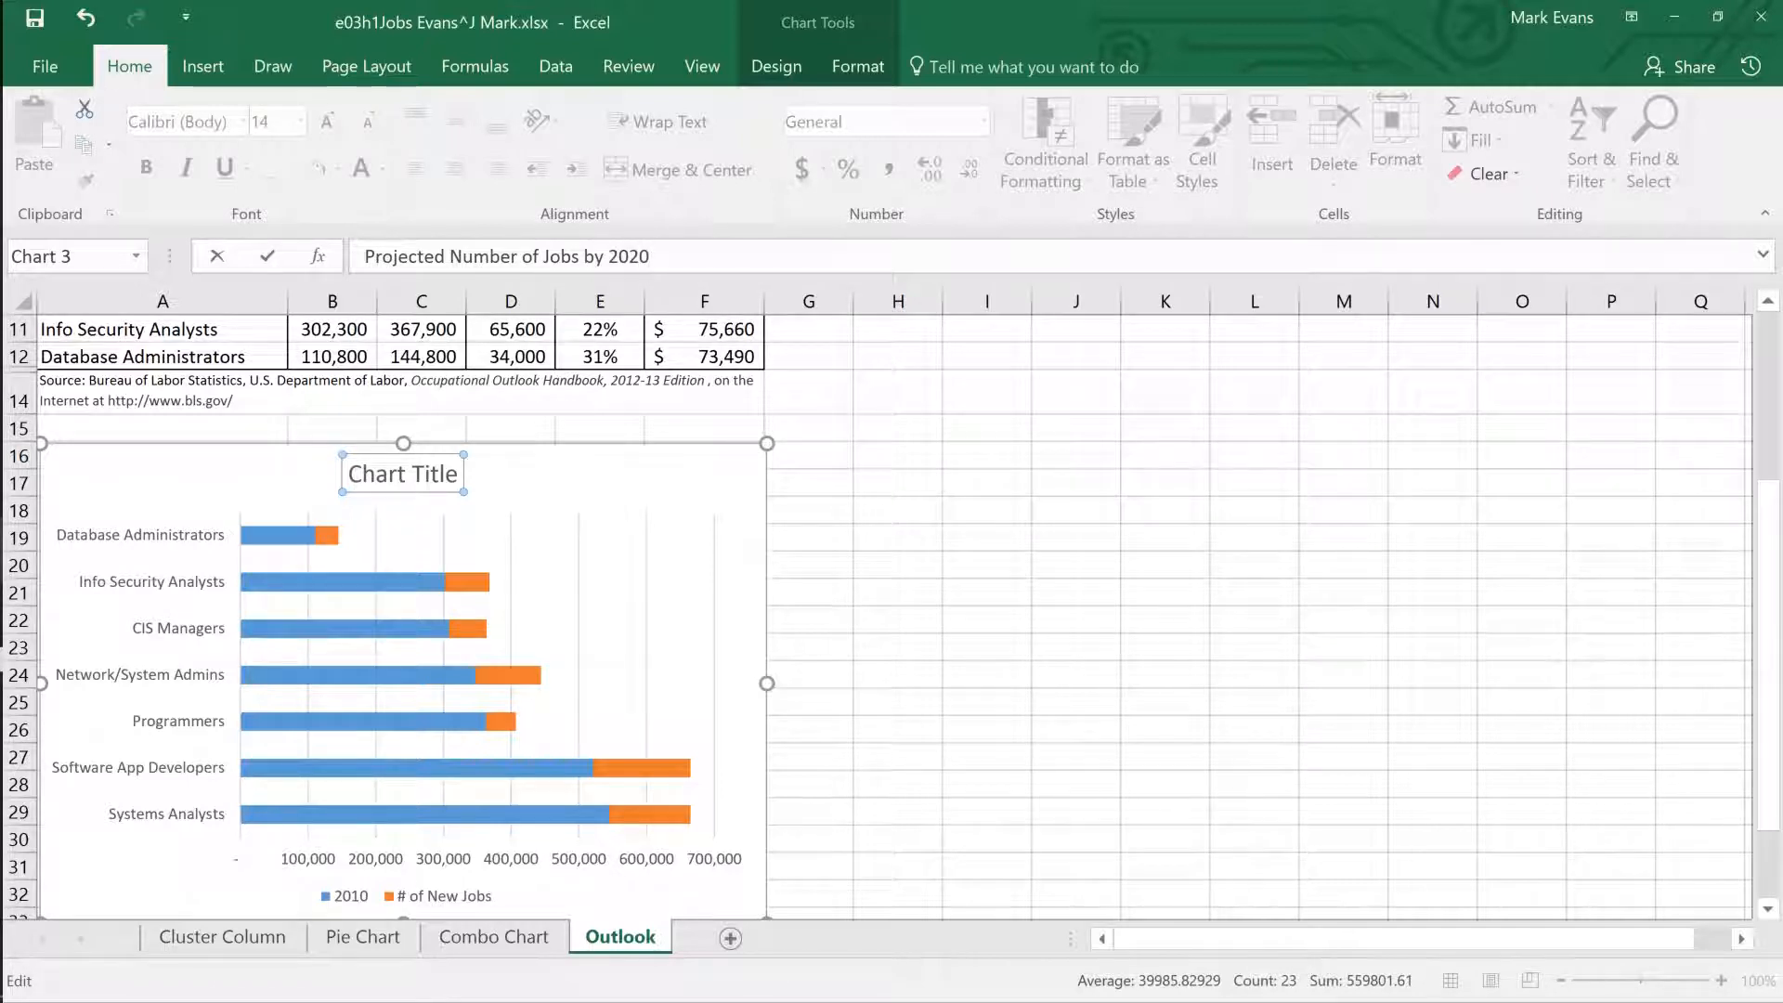
{"action": "key", "text": "Return"}
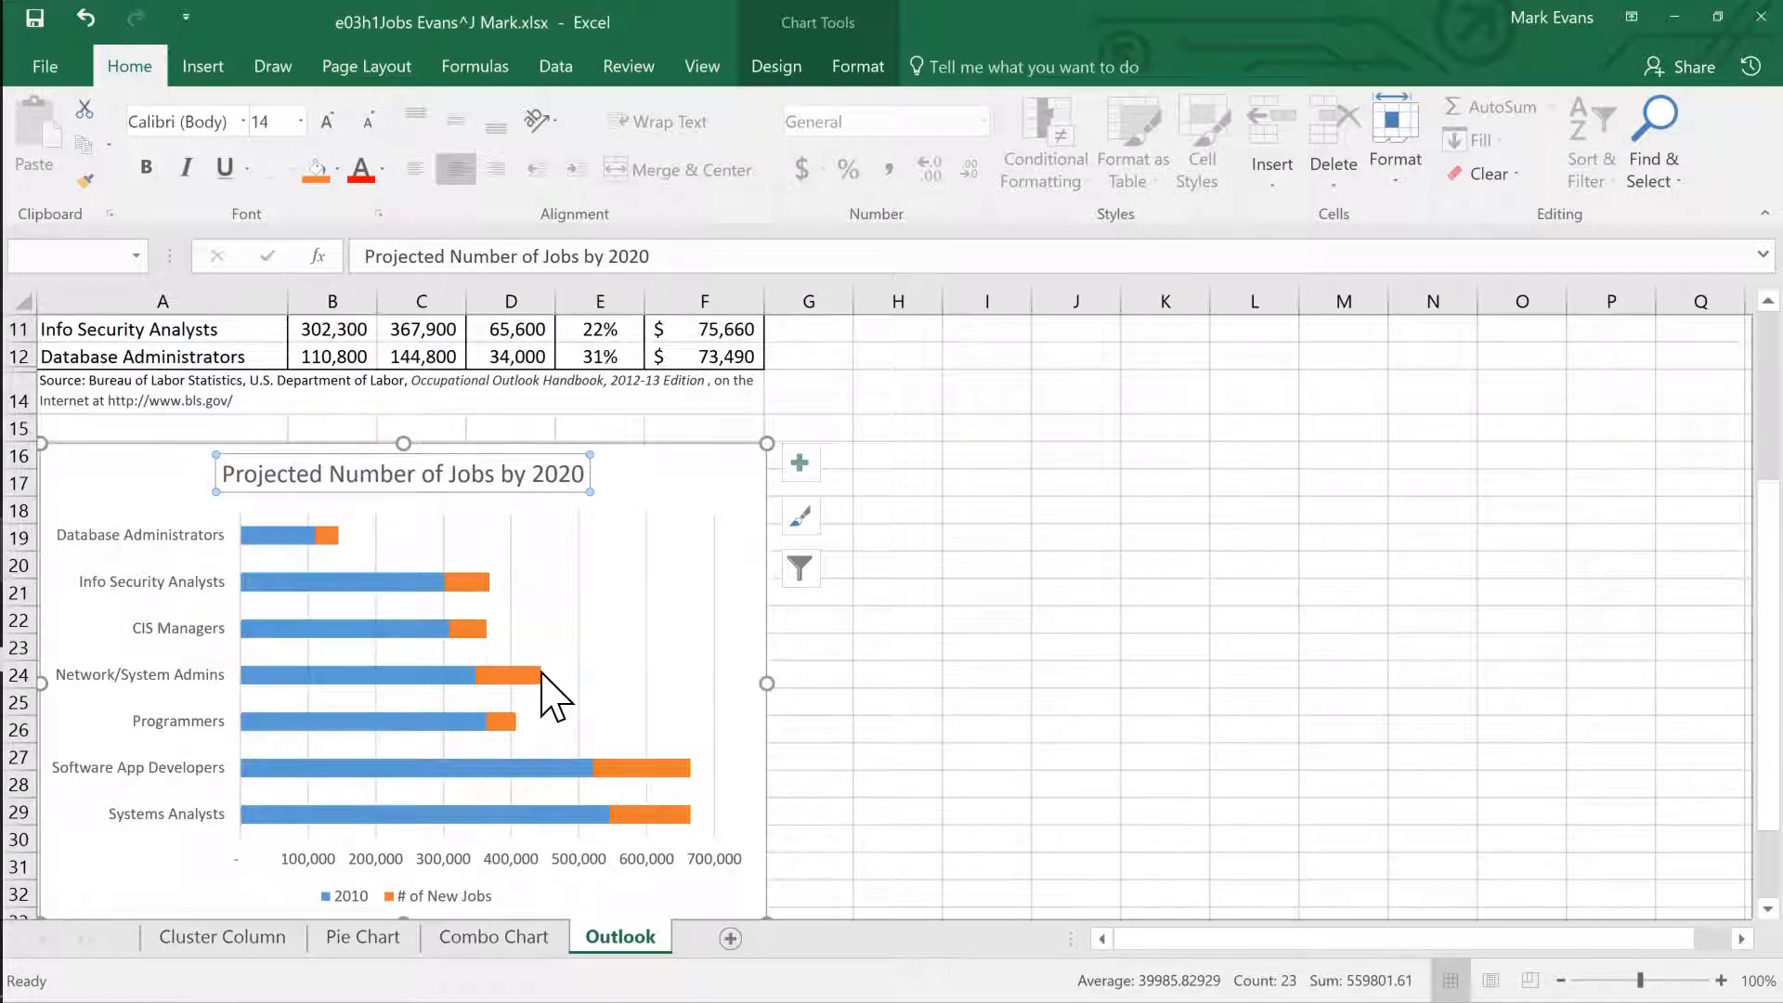
{"action": "mouse_move", "coordinate": [470, 682]}
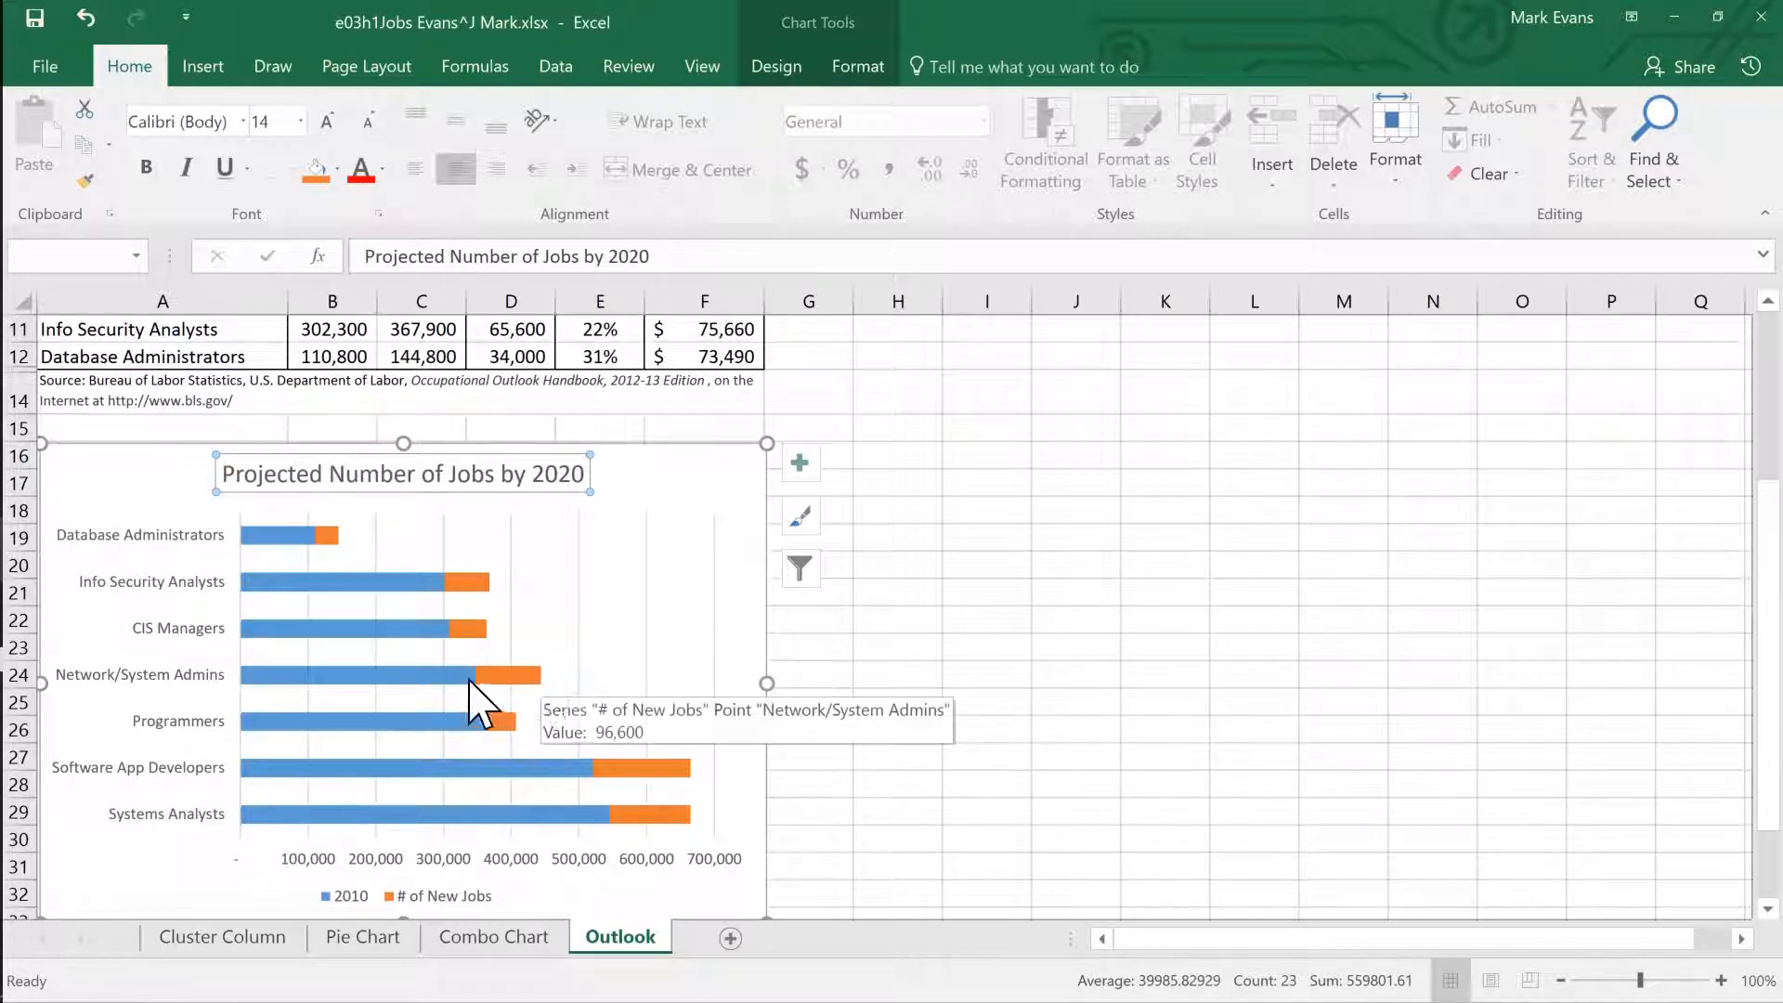
Format the stacked bar chart's title in the standard dark blue font color and bold.
{"action": "left_click", "coordinate": [384, 168]}
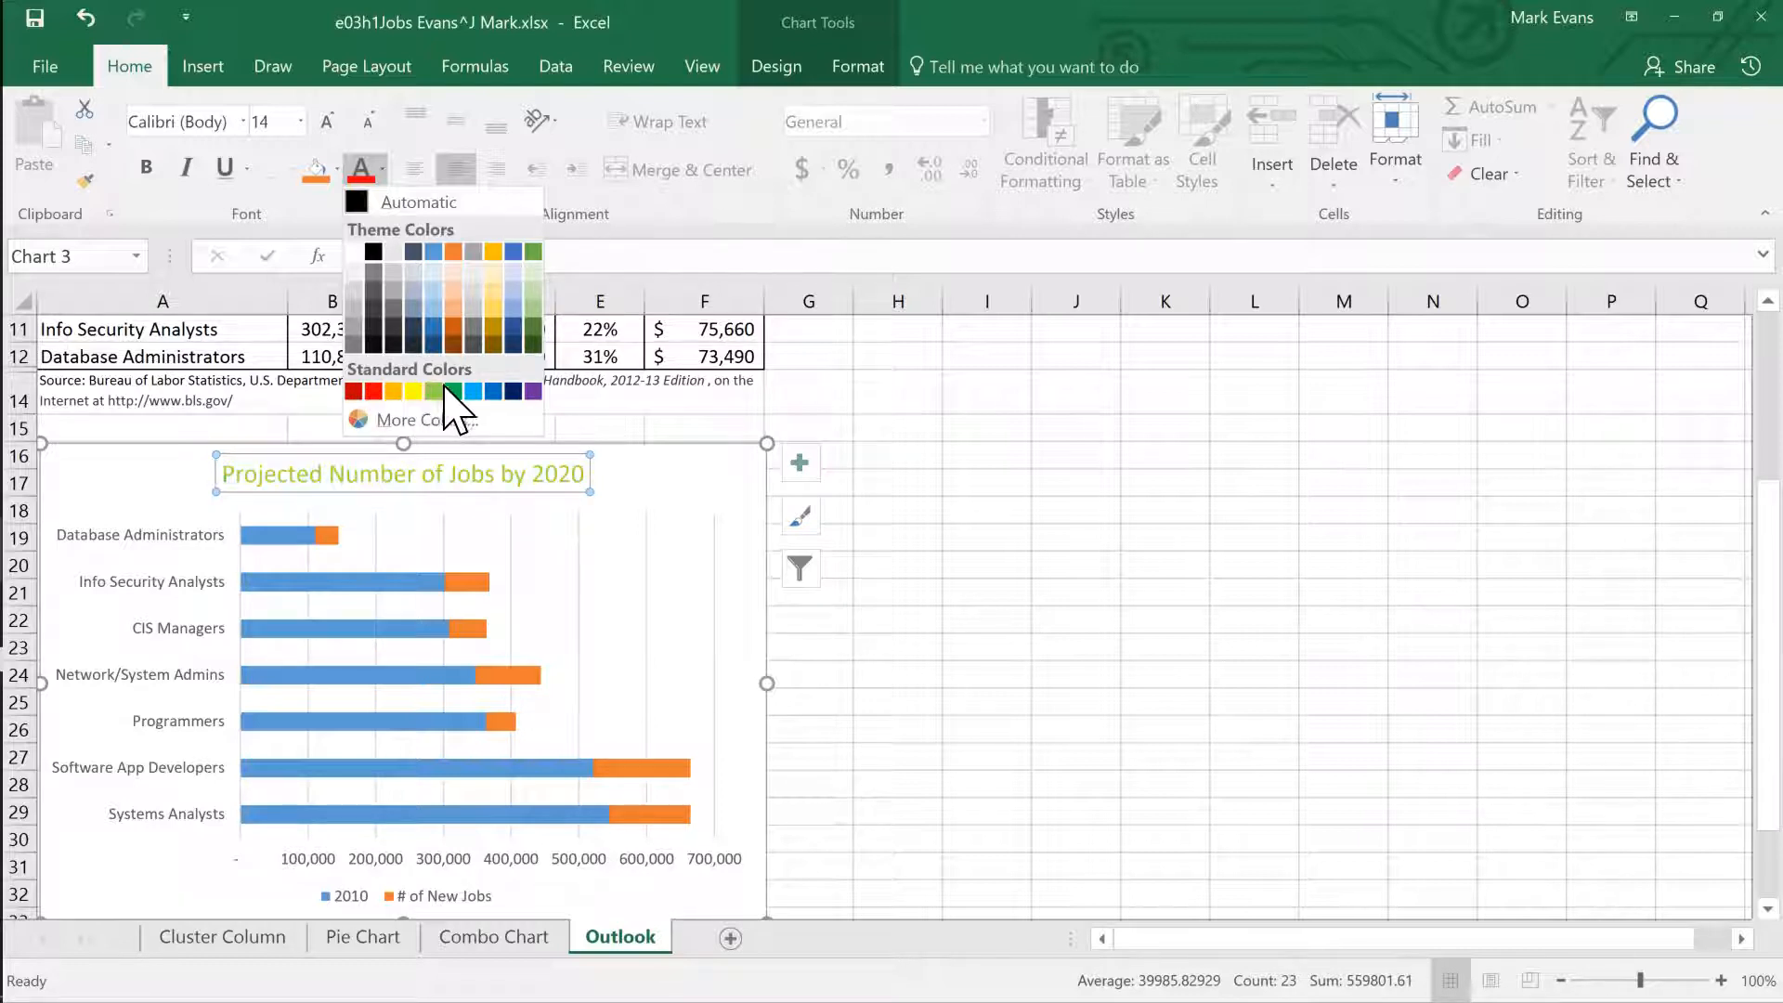
{"action": "left_click", "coordinate": [514, 391]}
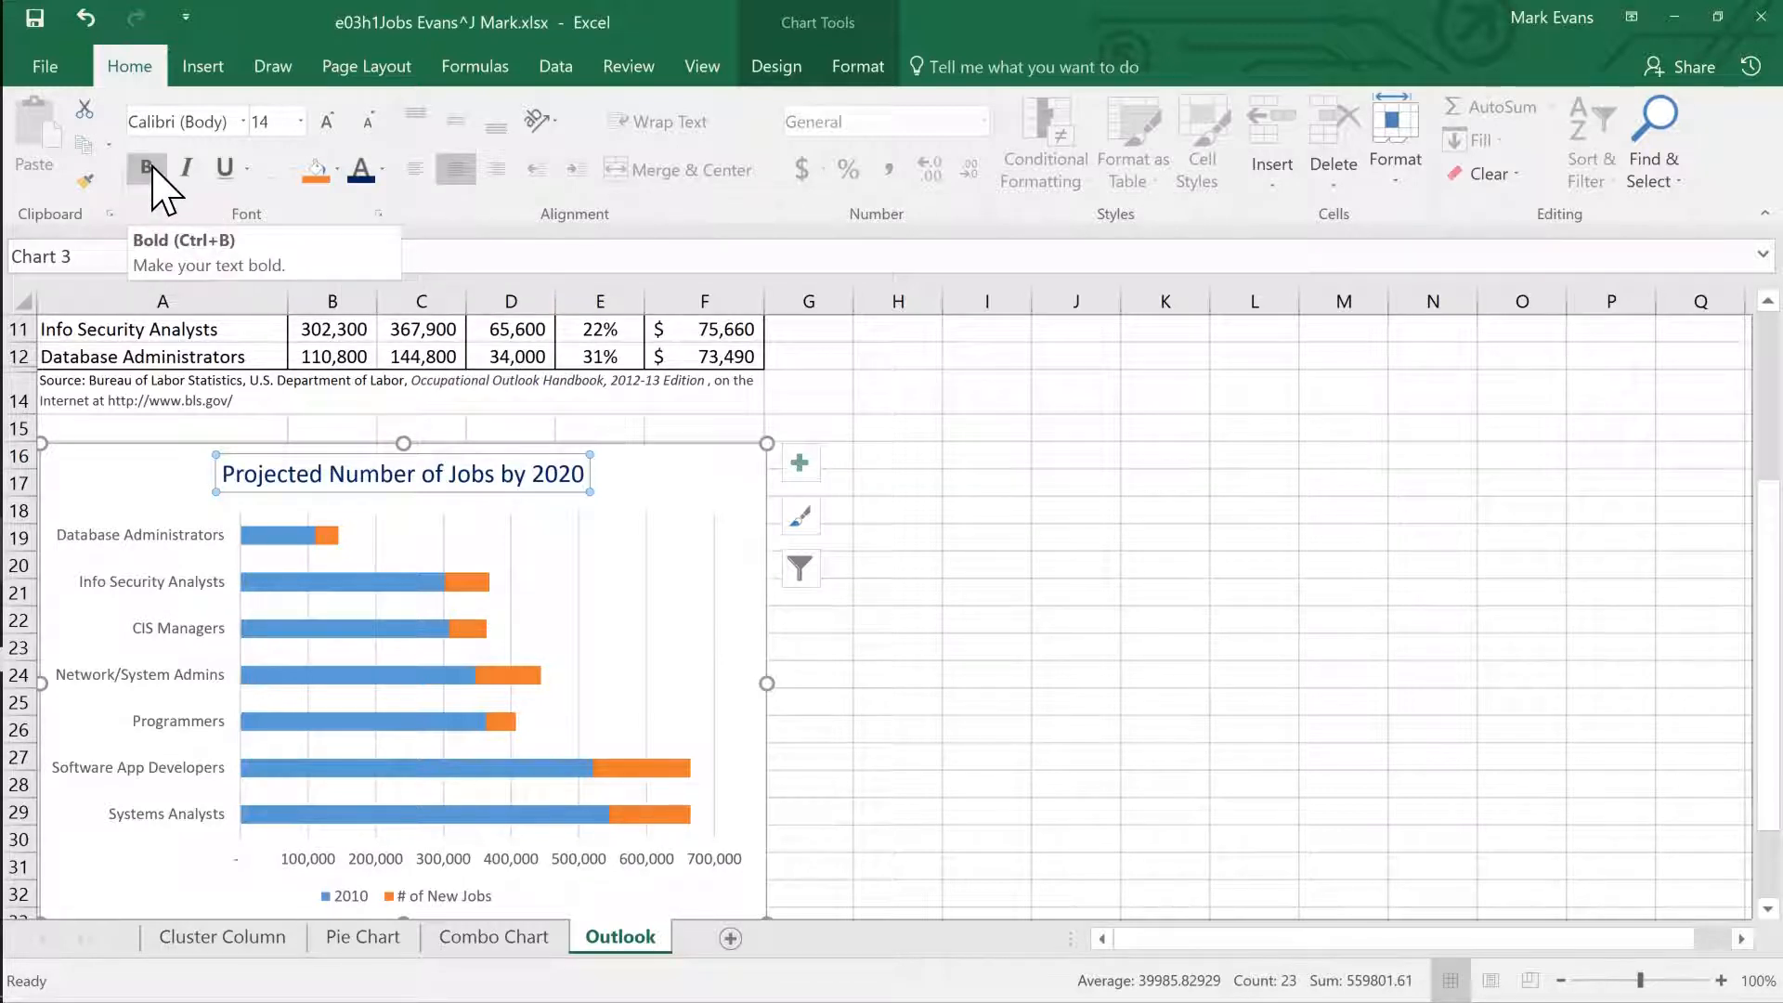
{"action": "left_click", "coordinate": [153, 170]}
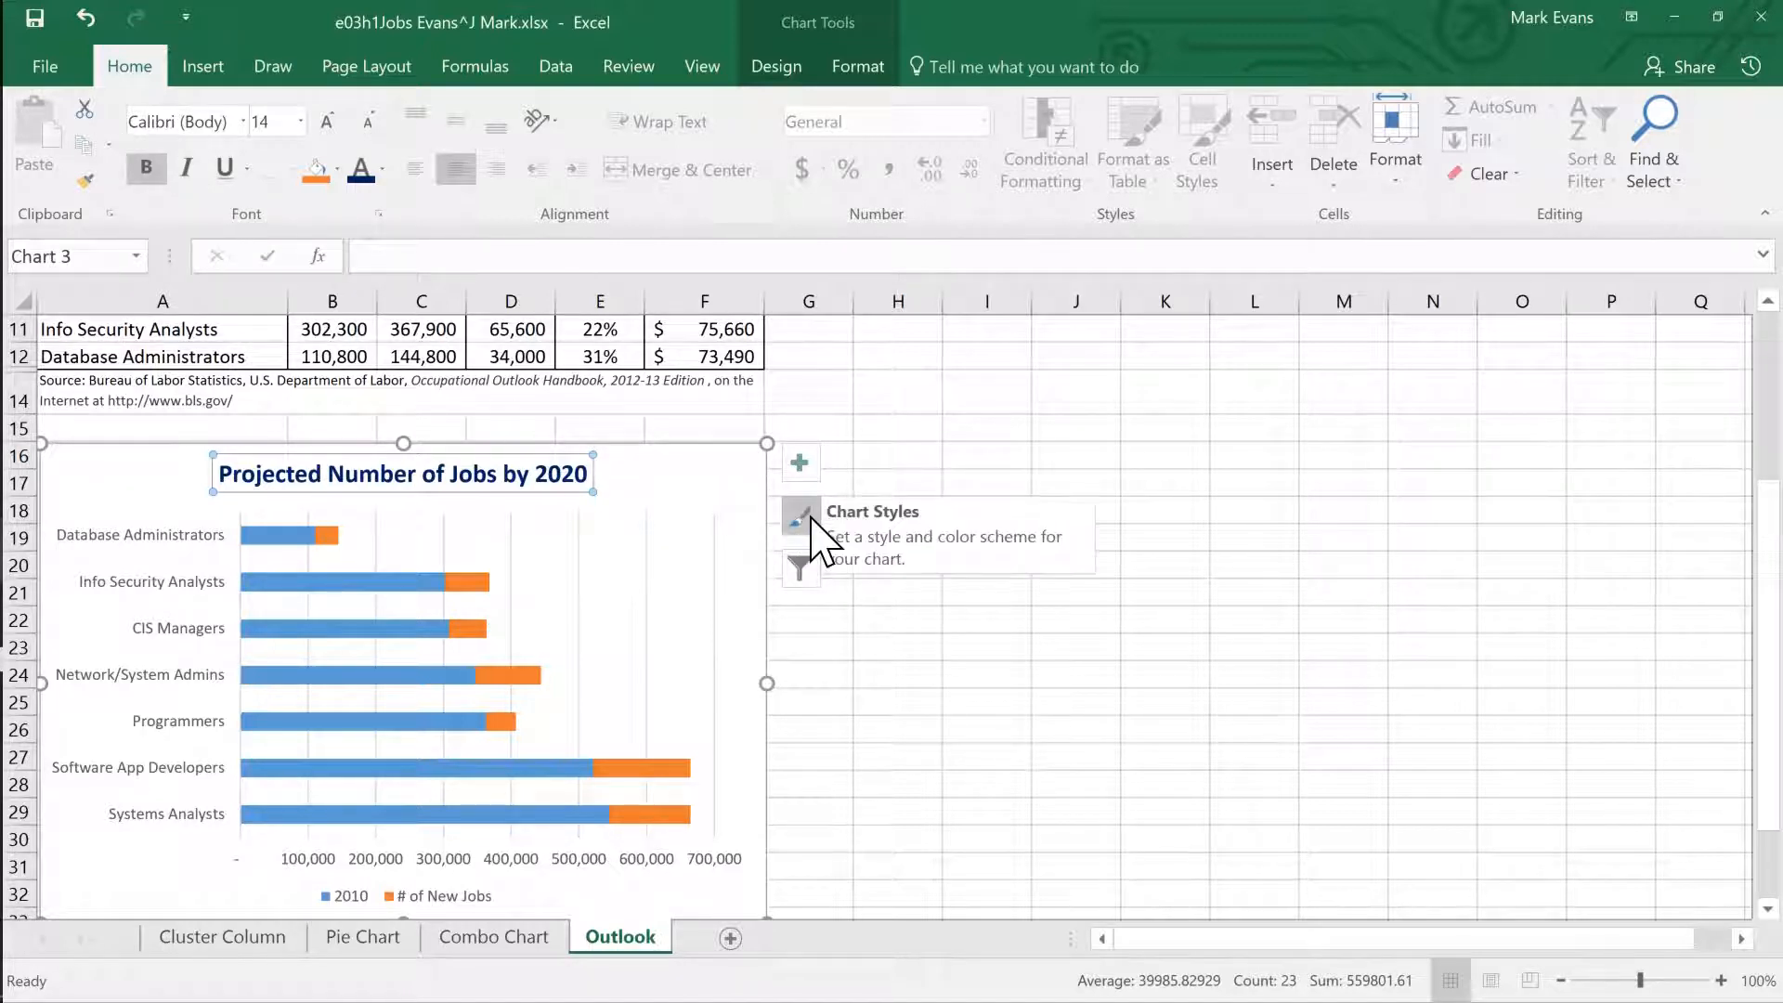
Add only a primary vertical axis title to the stacked bar chart.
{"action": "left_click", "coordinate": [800, 465]}
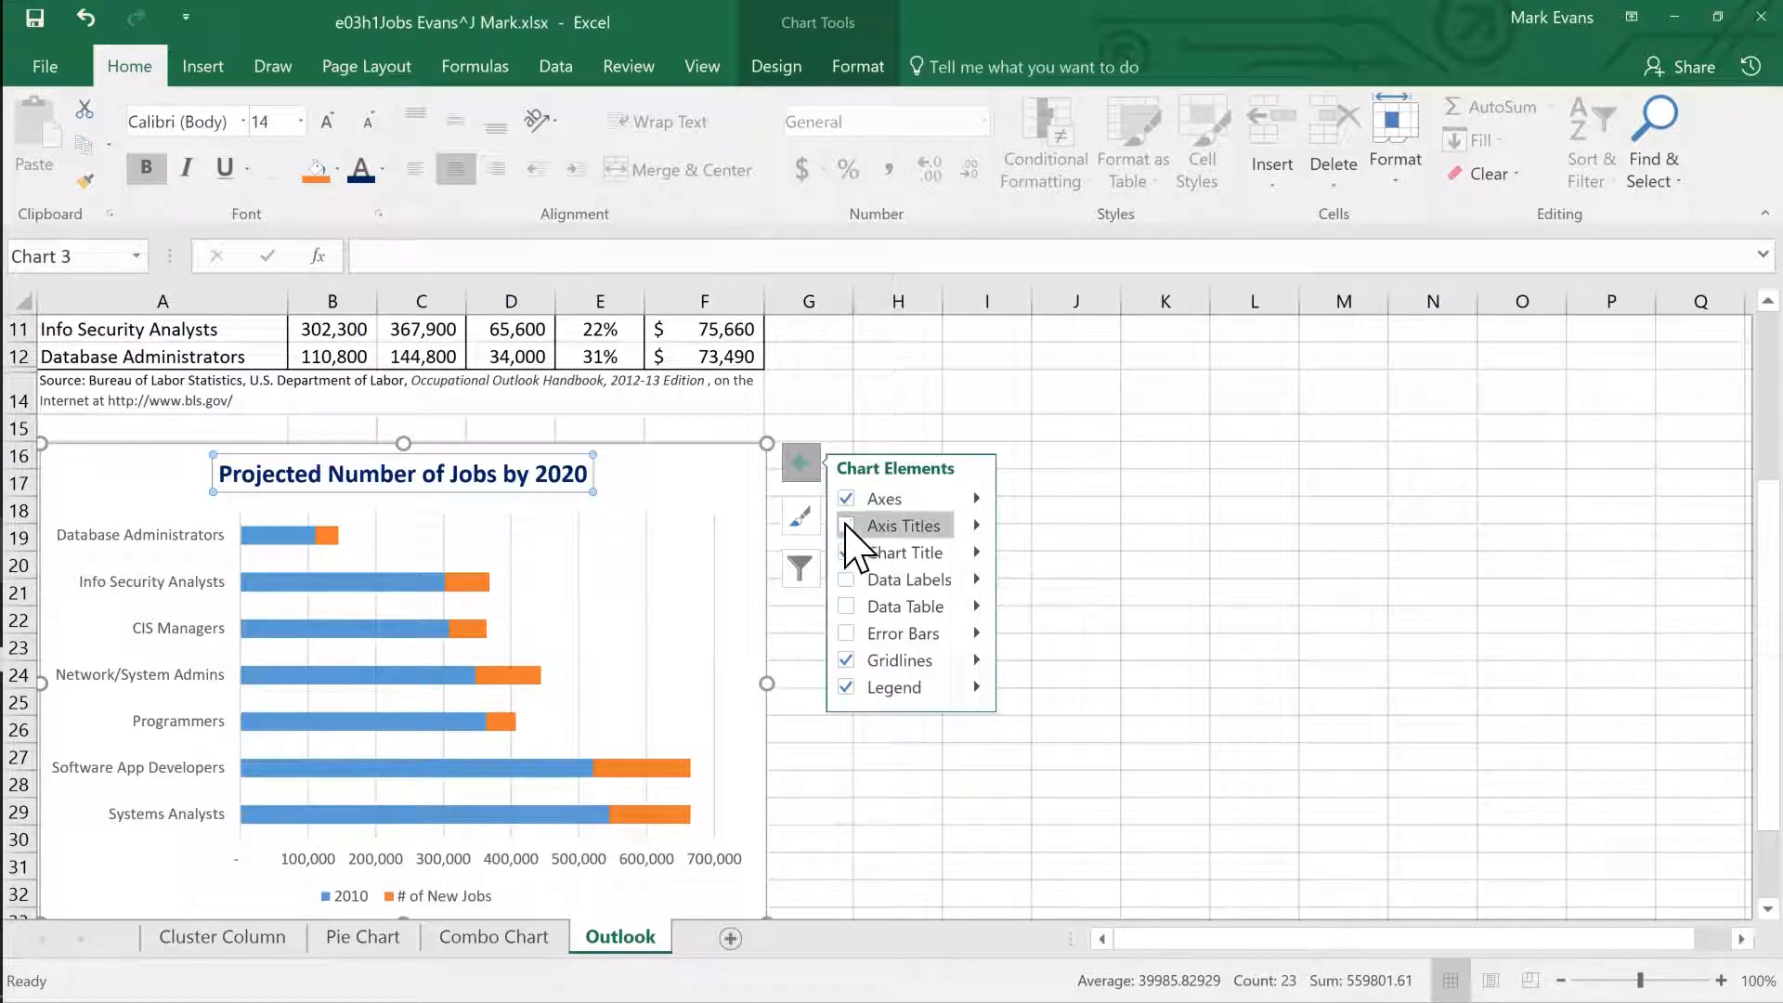
{"action": "left_click", "coordinate": [847, 527]}
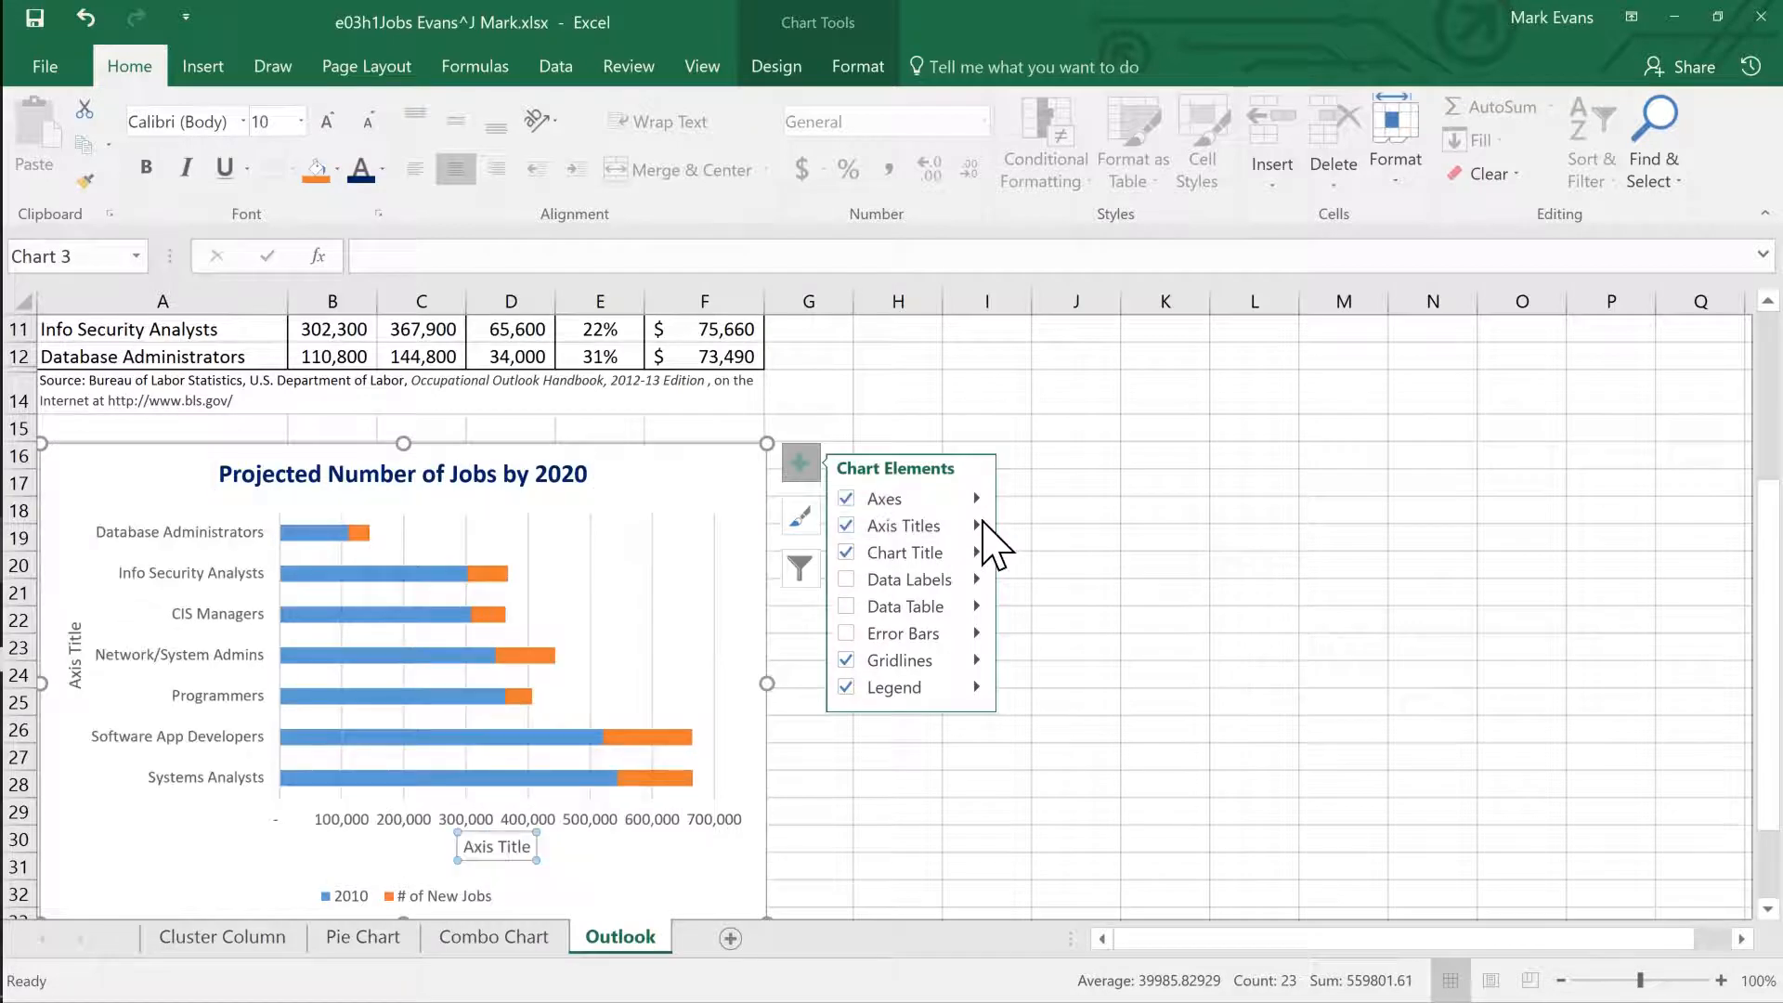
{"action": "mouse_move", "coordinate": [978, 529]}
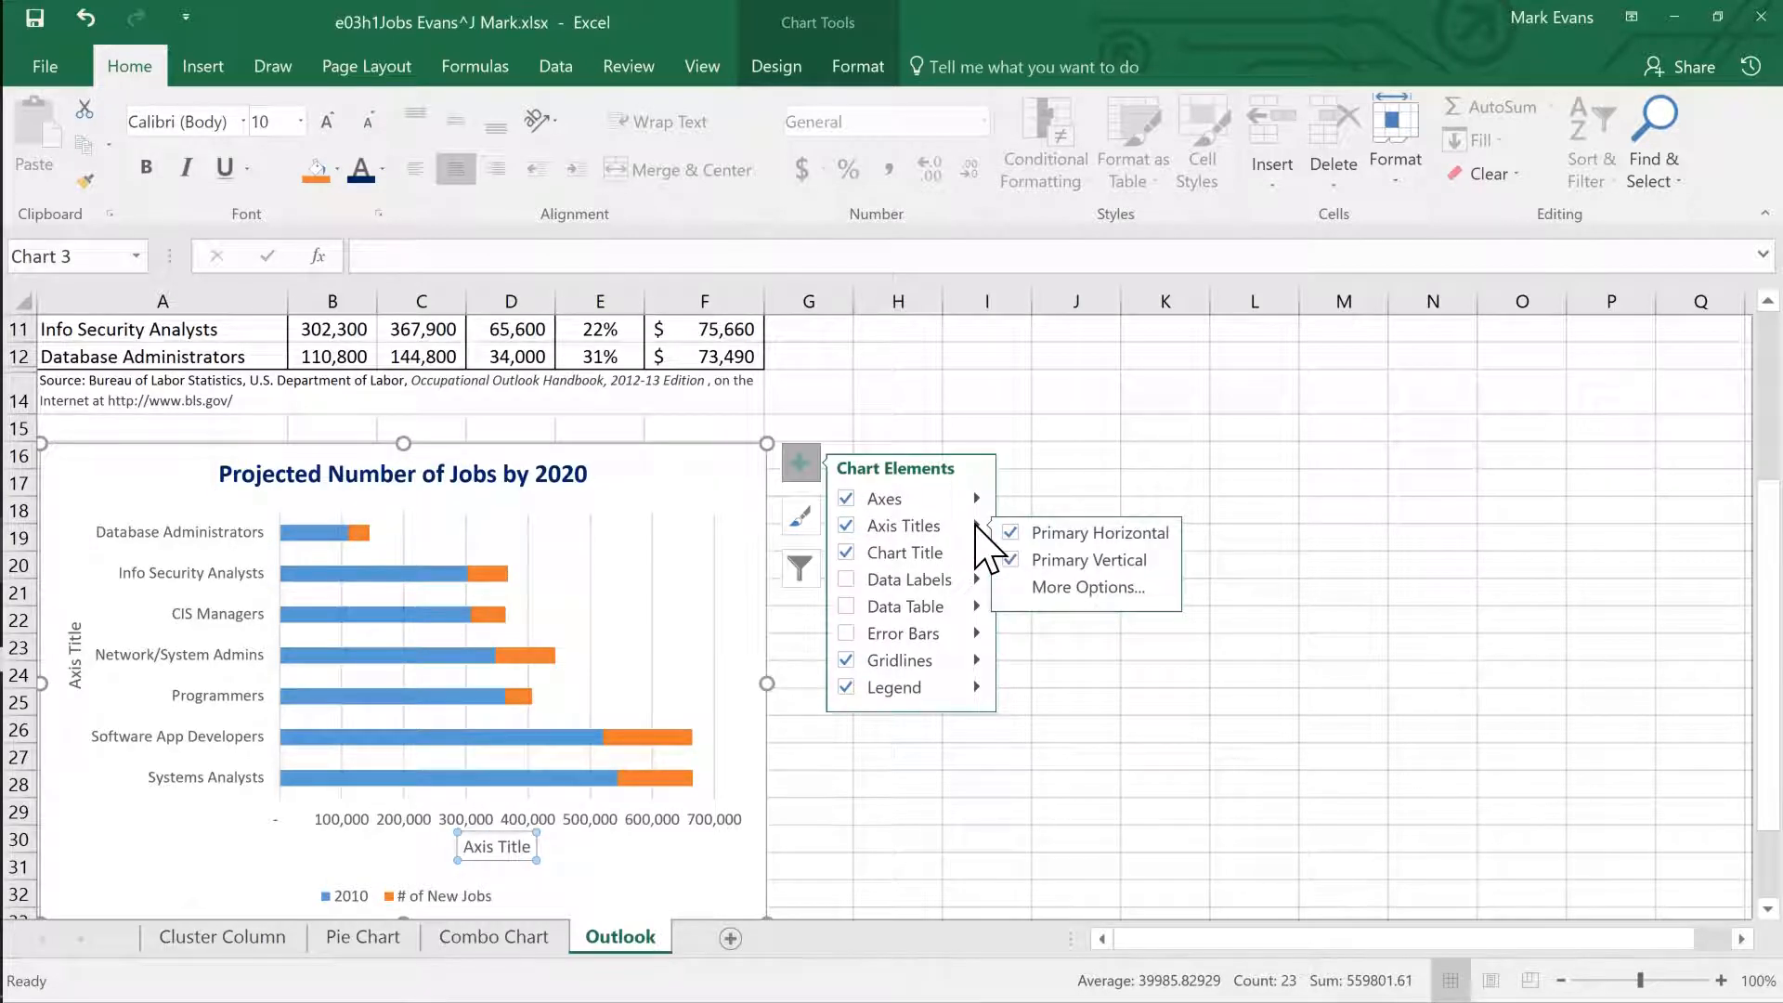
{"action": "left_click", "coordinate": [869, 534]}
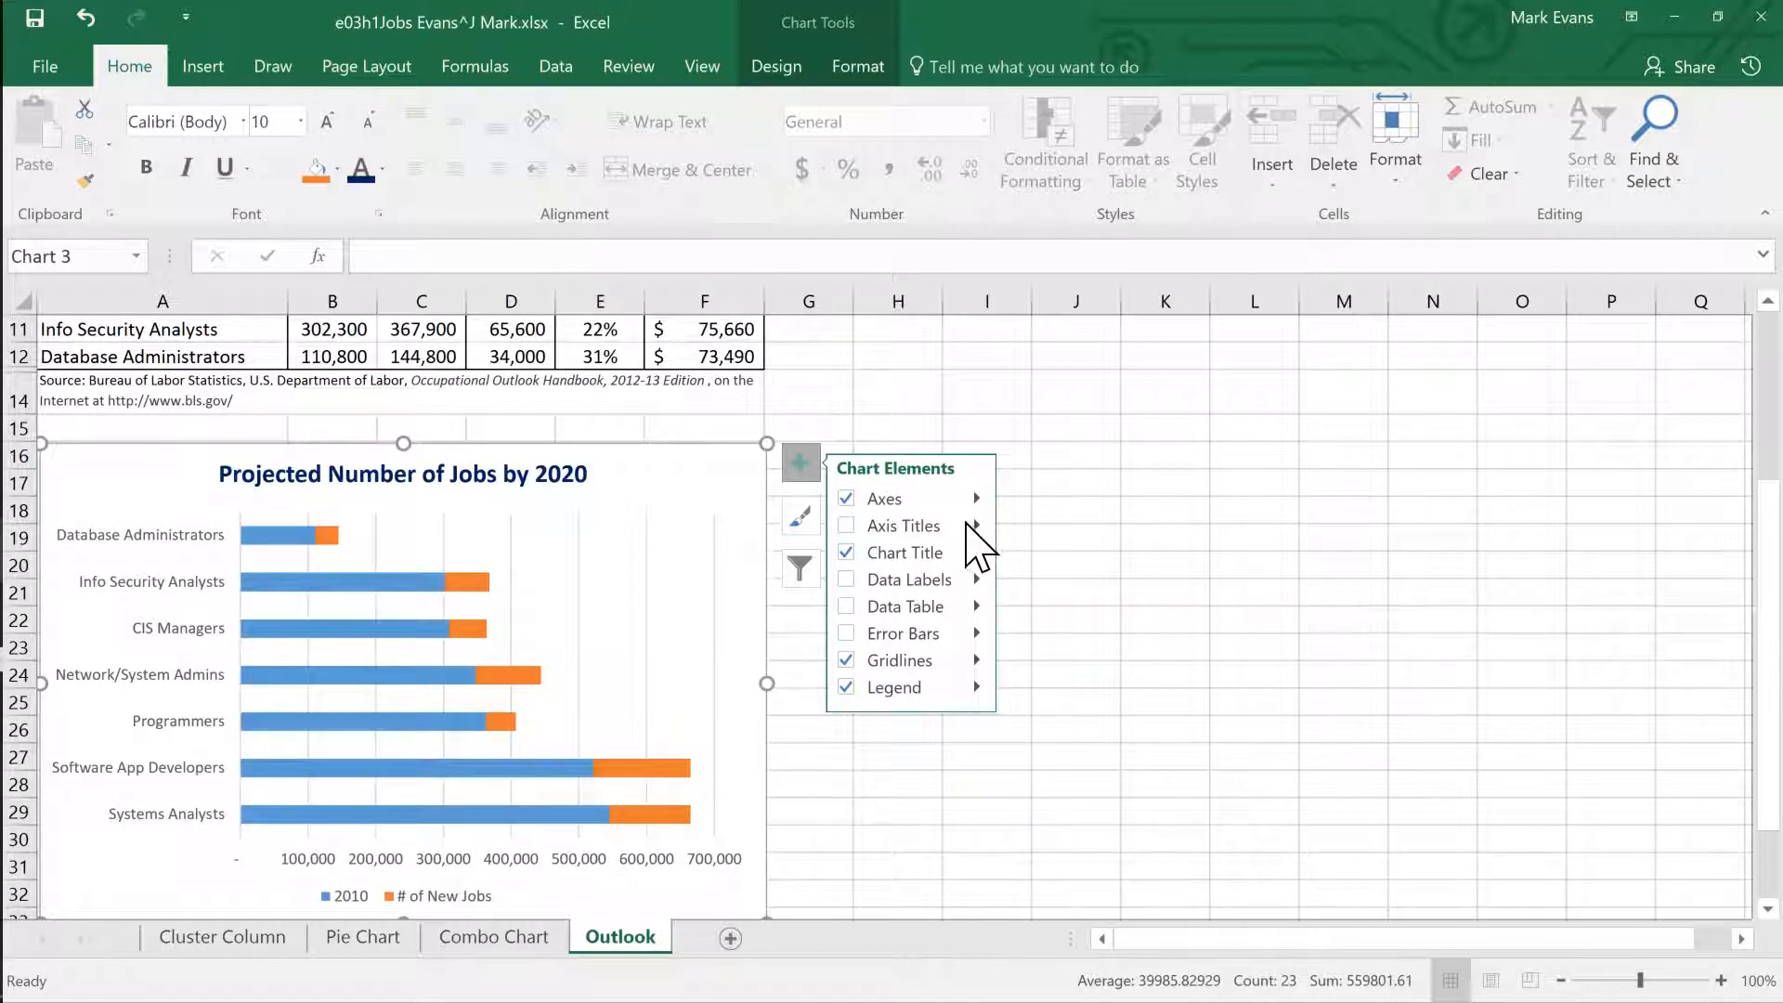
{"action": "mouse_move", "coordinate": [977, 525]}
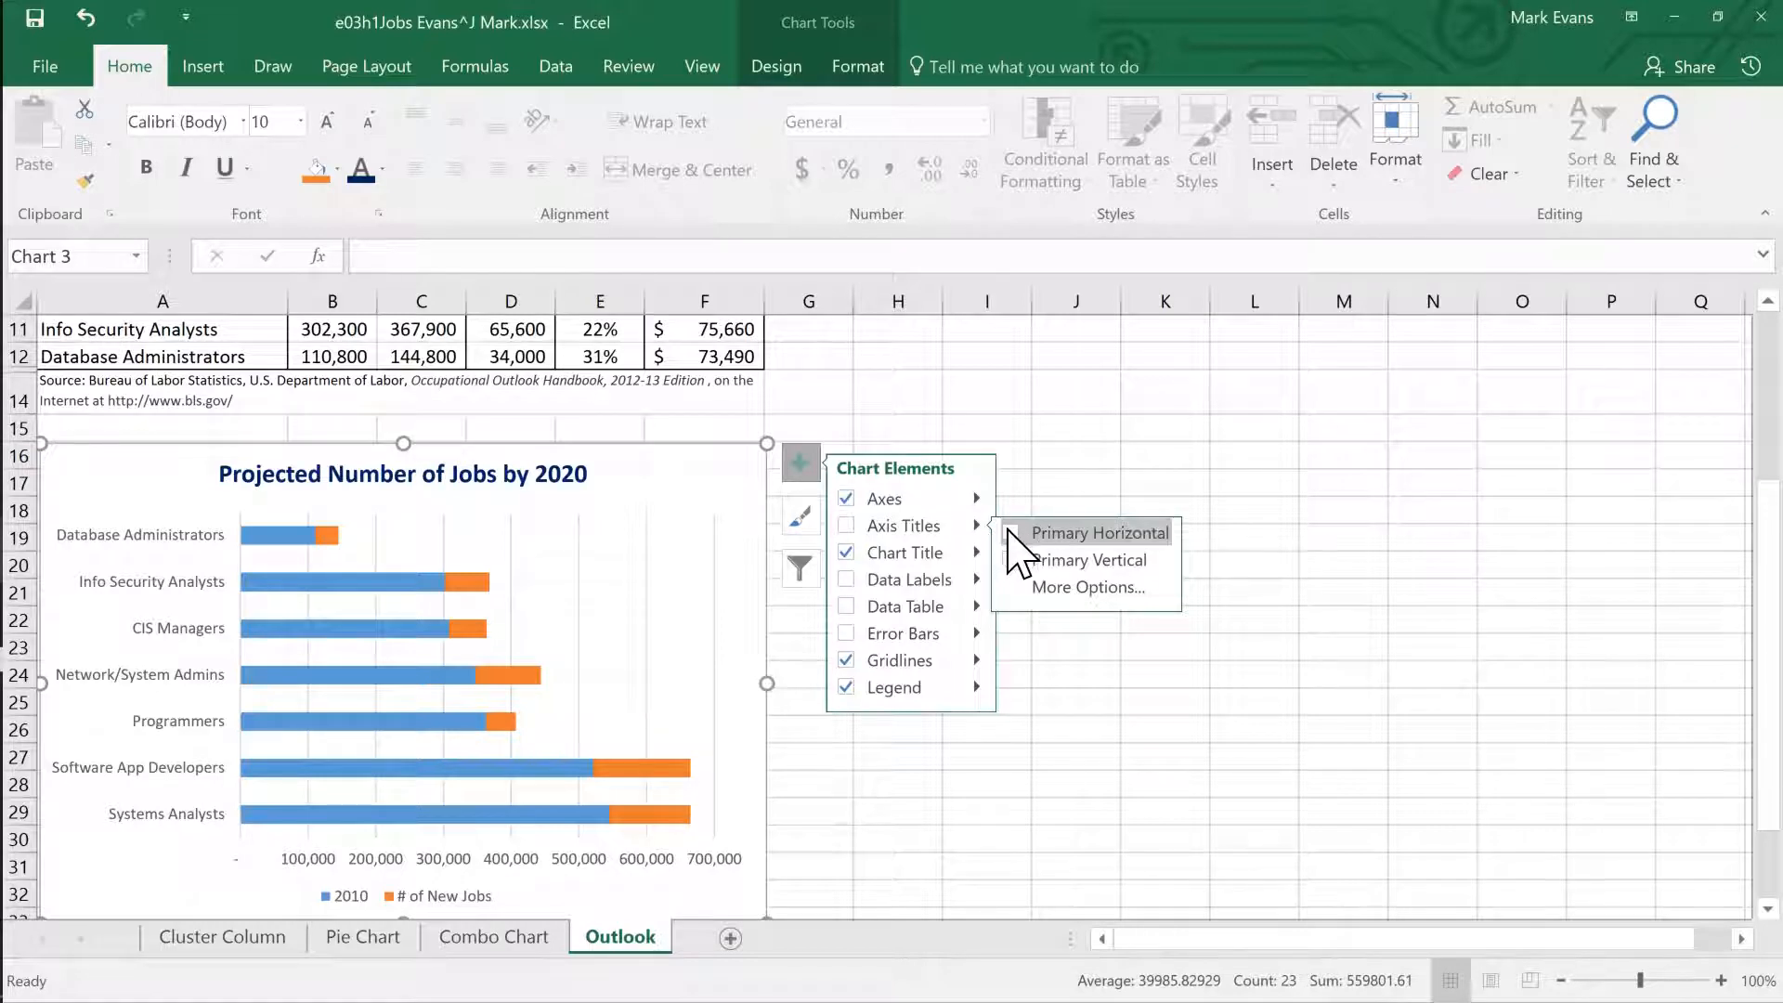
{"action": "left_click", "coordinate": [1012, 535]}
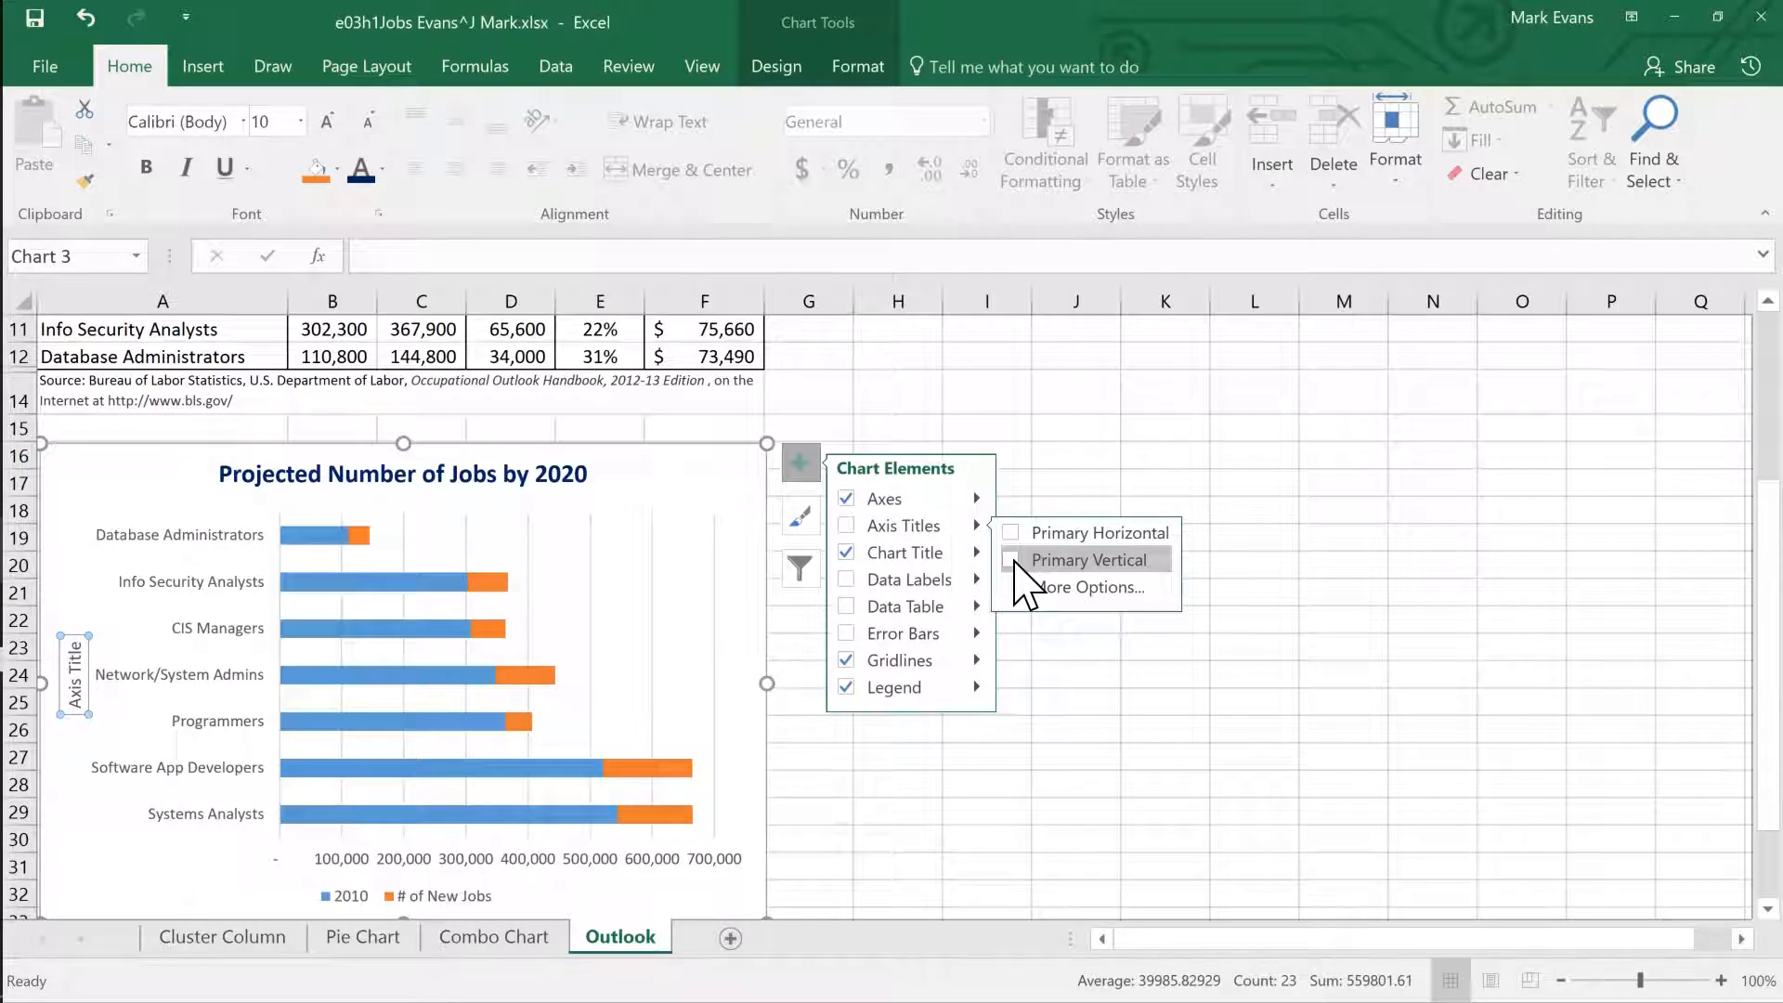
{"action": "left_click", "coordinate": [1012, 560]}
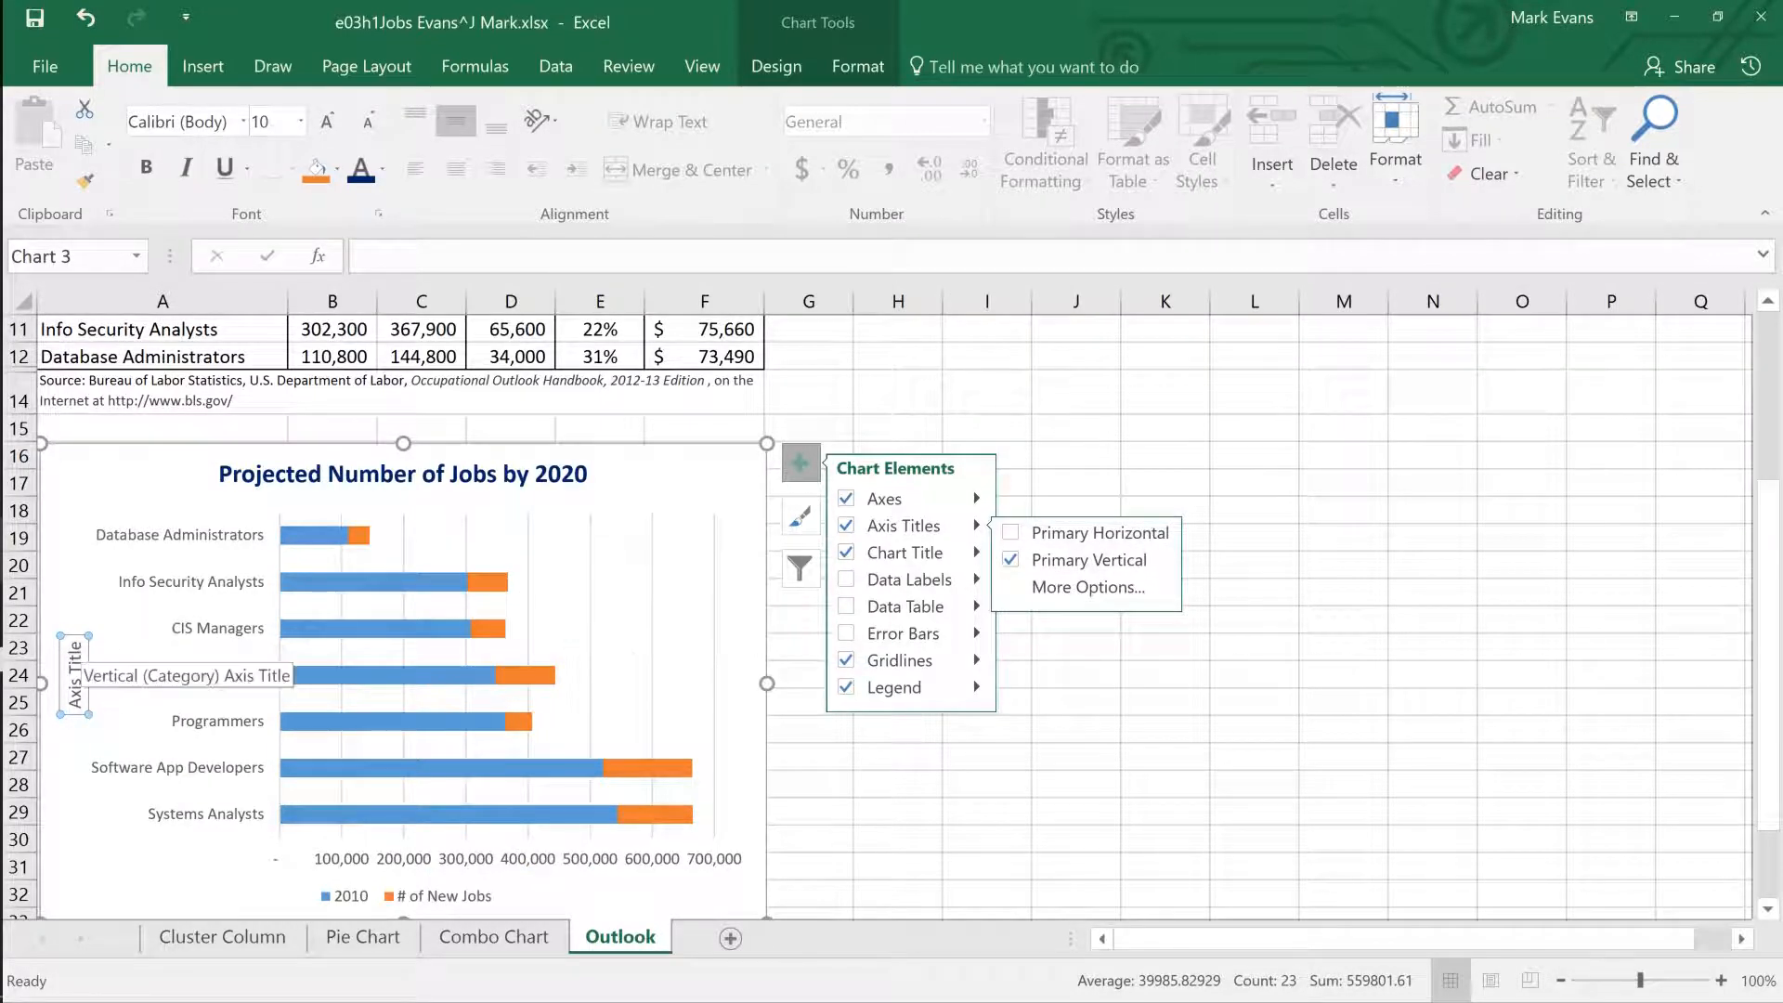
Set the stacked bar chart's vertical axis title to "Job Titles".
{"action": "left_click", "coordinate": [76, 662]}
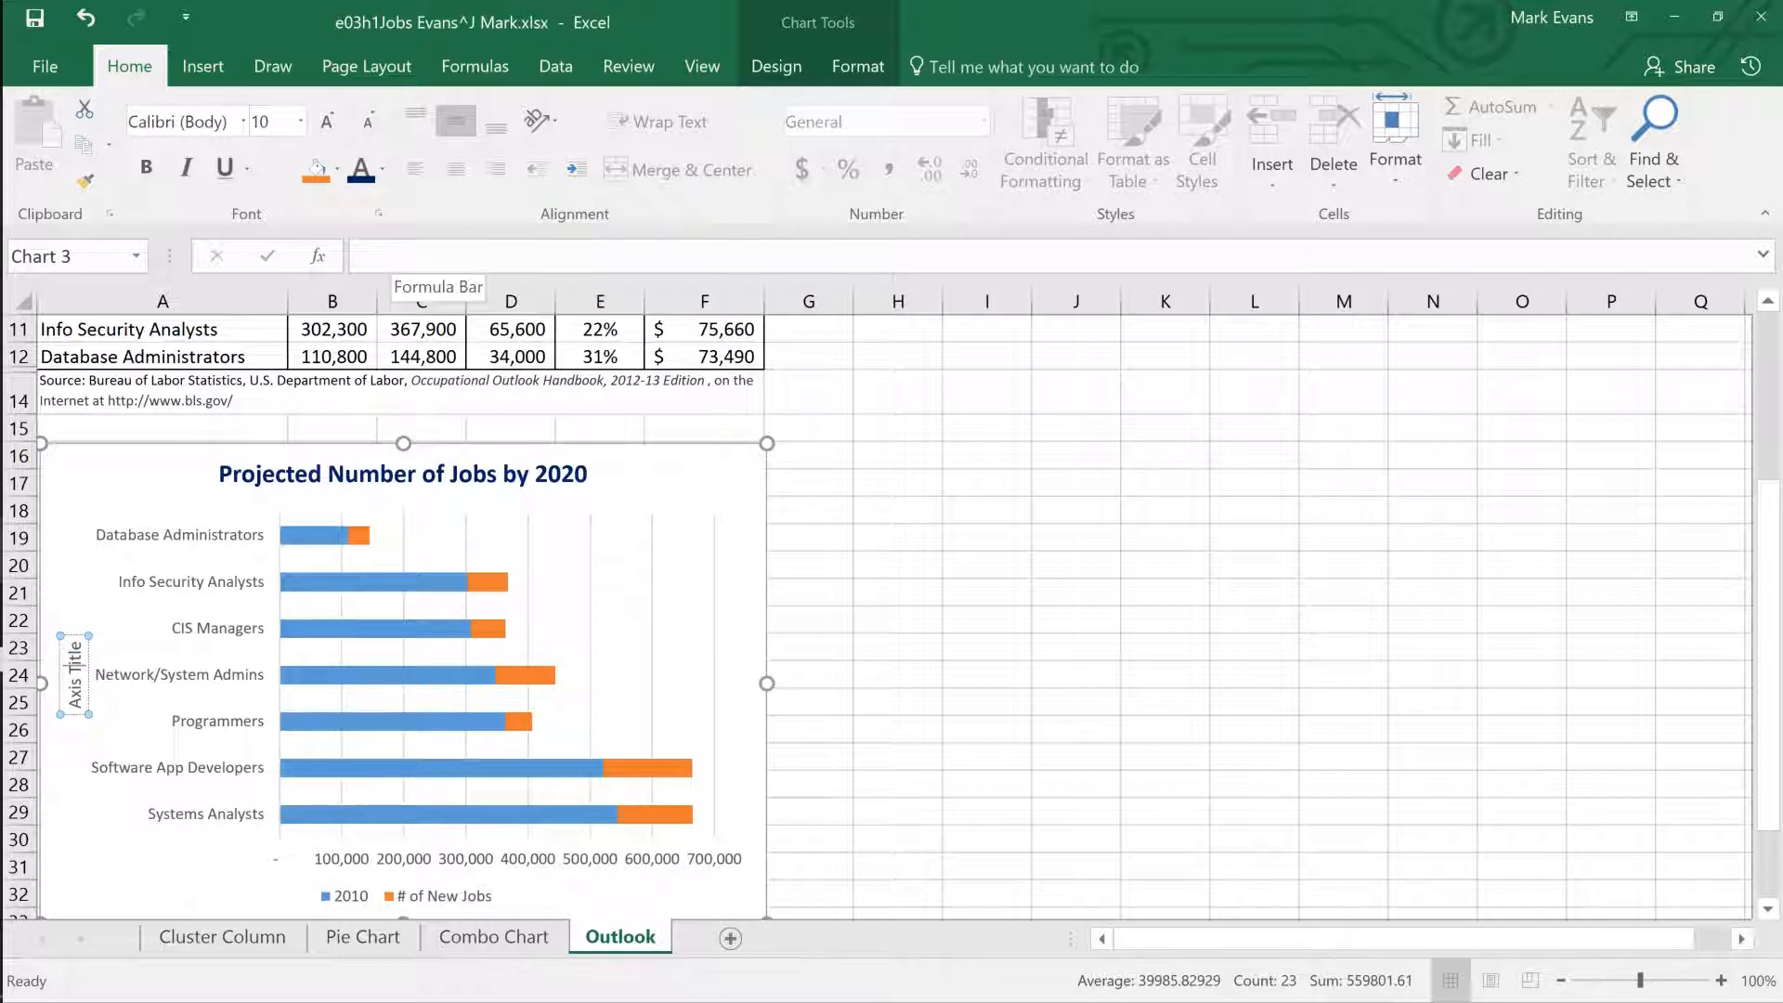
{"action": "left_click", "coordinate": [399, 257]}
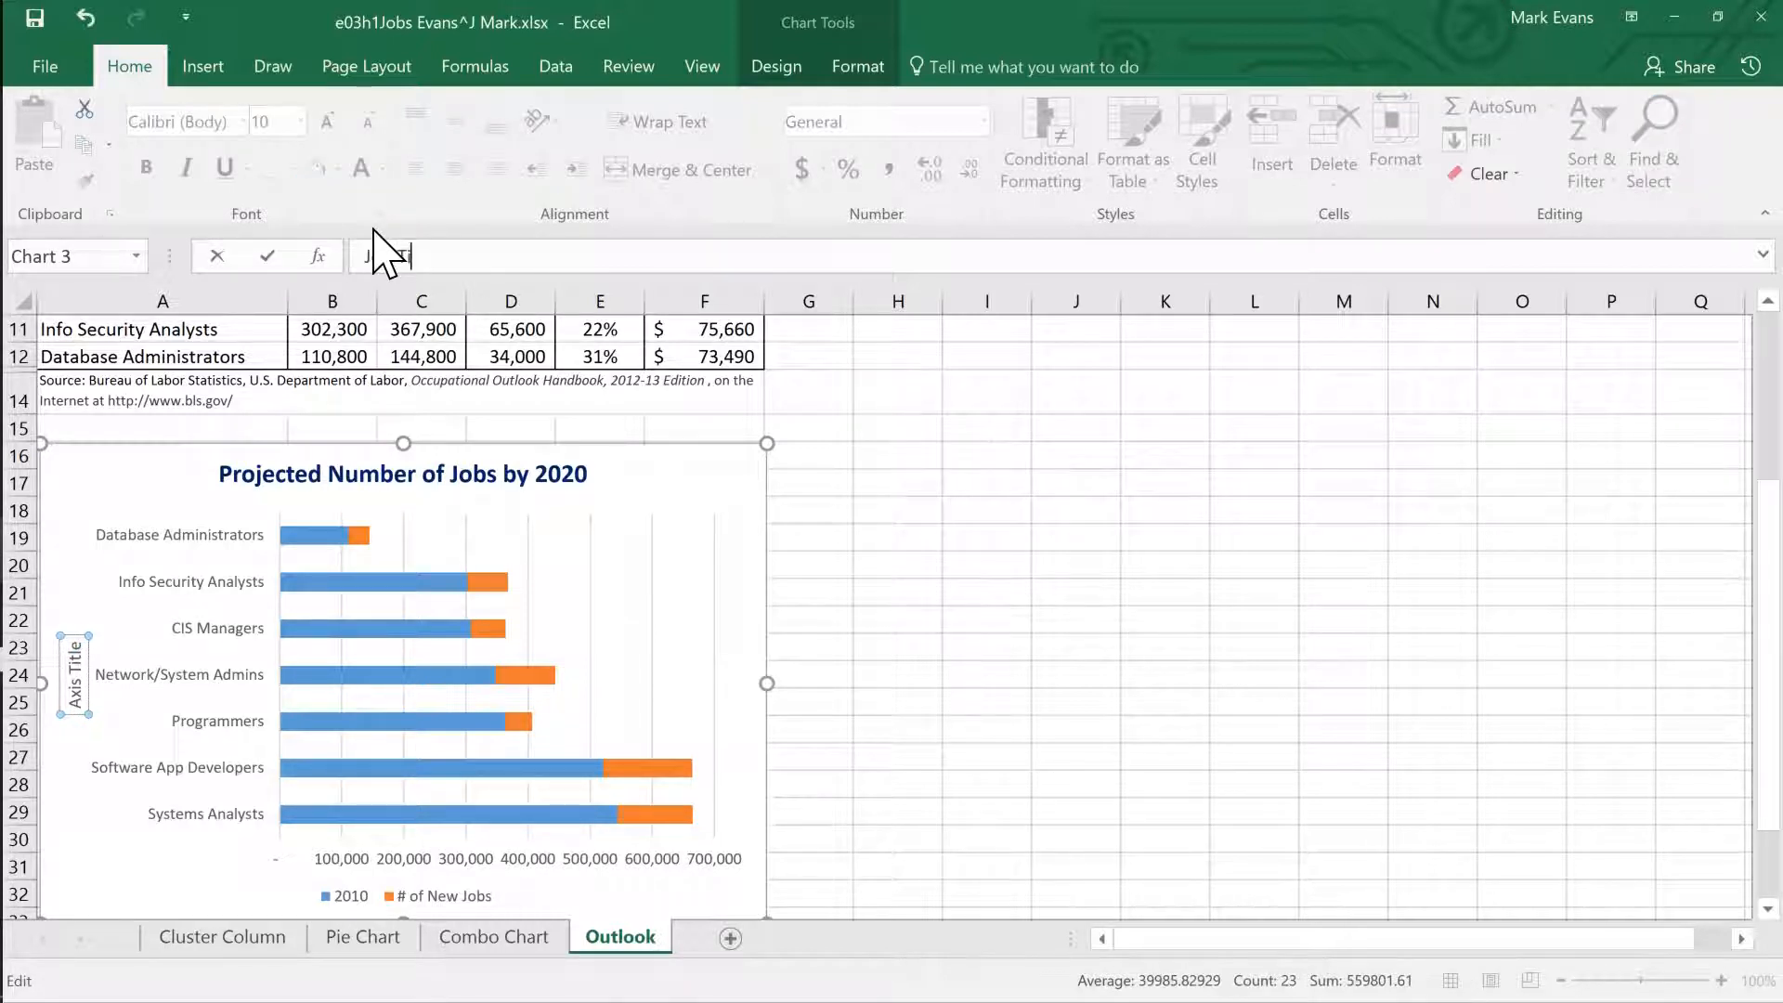
{"action": "type", "text": "s"}
{"action": "key", "text": "Return"}
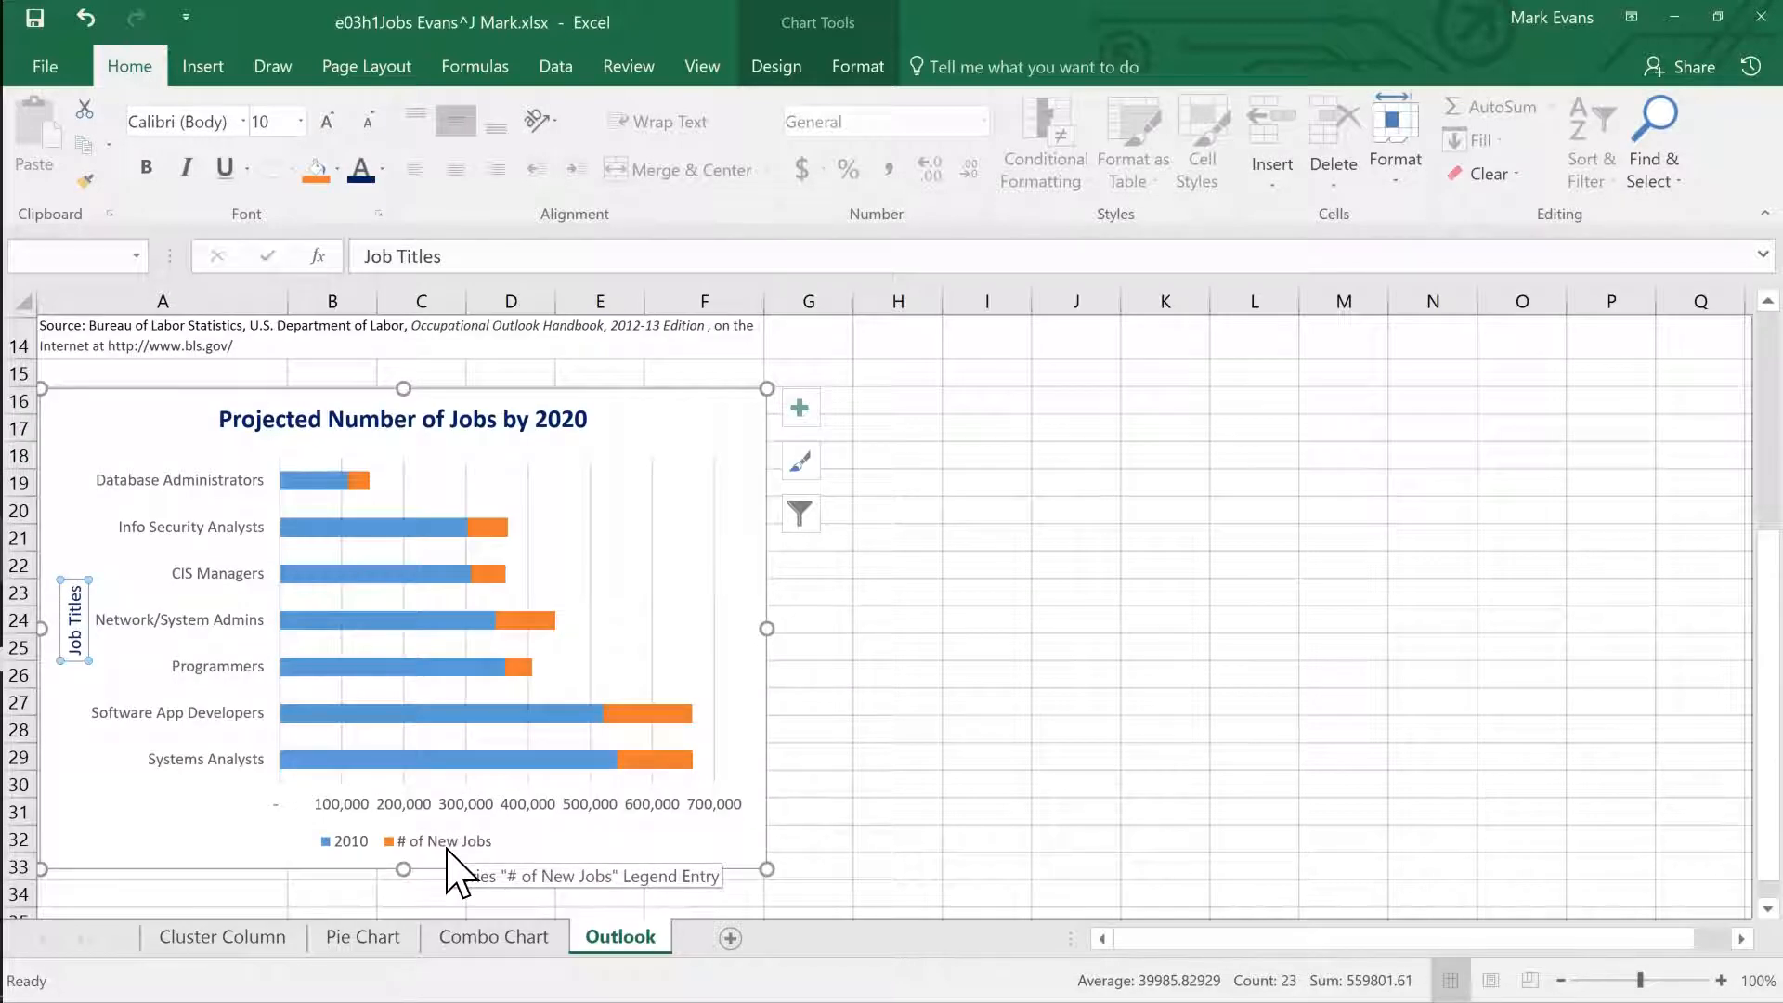
Set the stacked bar chart's horizontal value axis to display units of Thousands, without showing the display units label.
{"action": "left_click", "coordinate": [446, 849]}
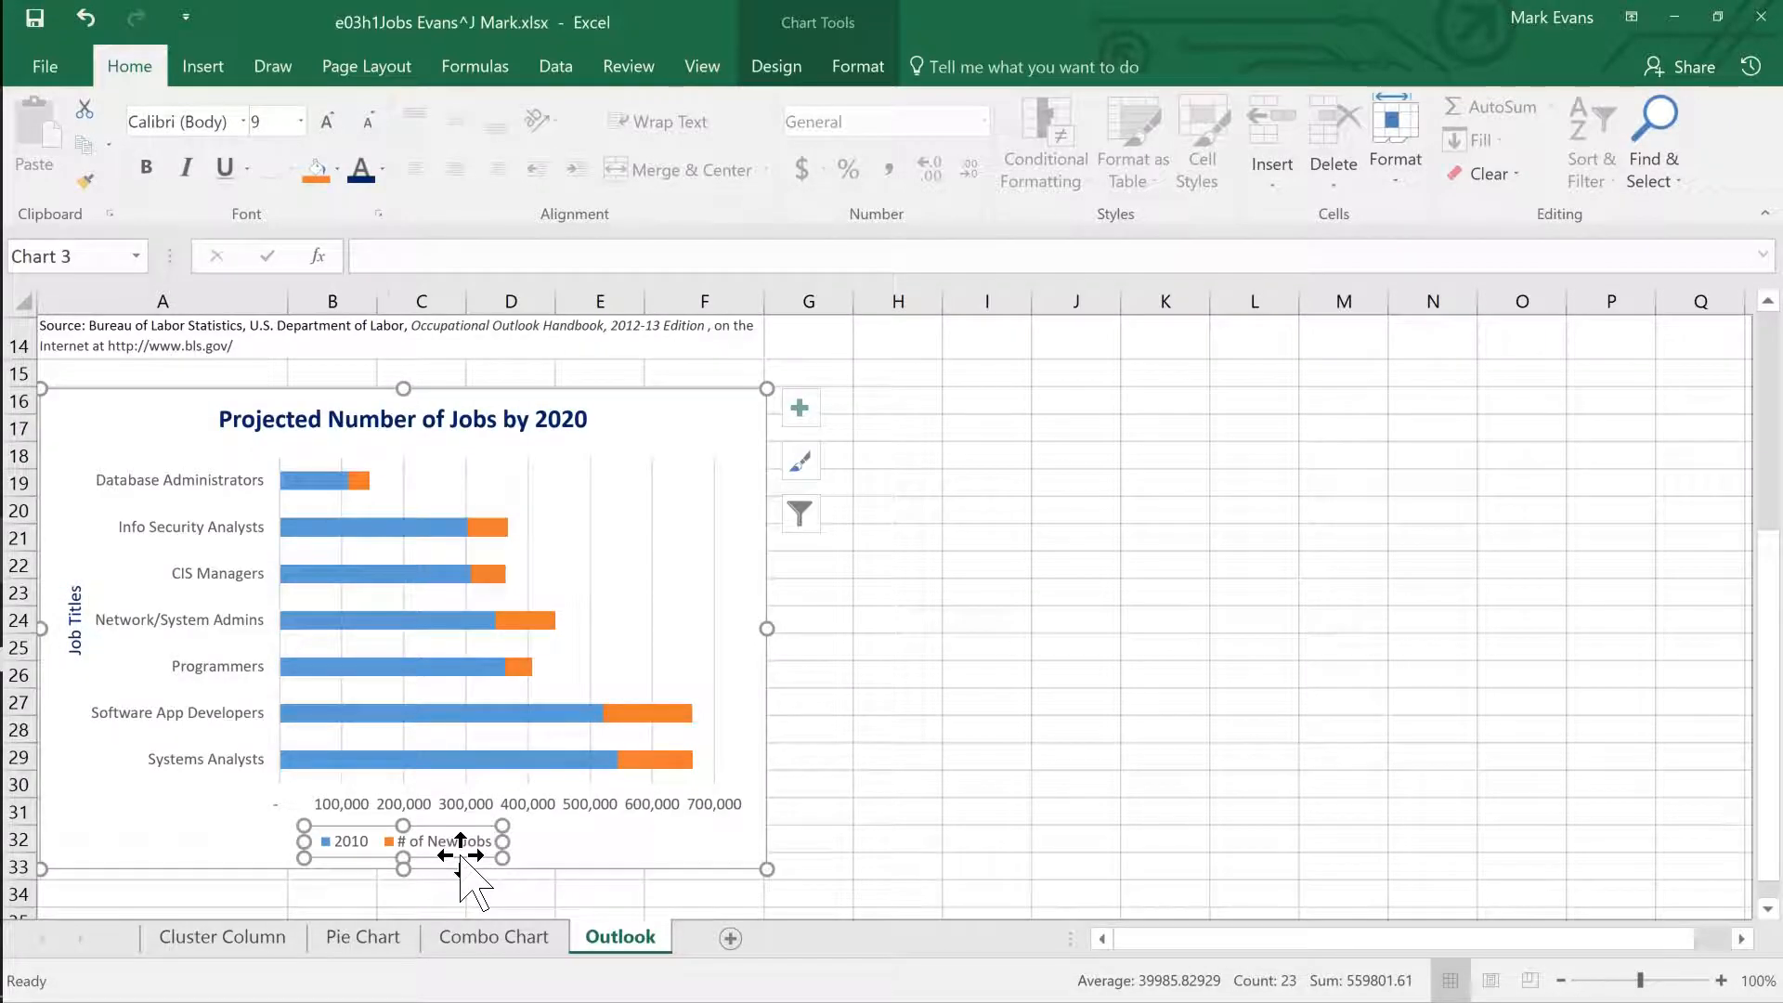
{"action": "left_click", "coordinate": [538, 802]}
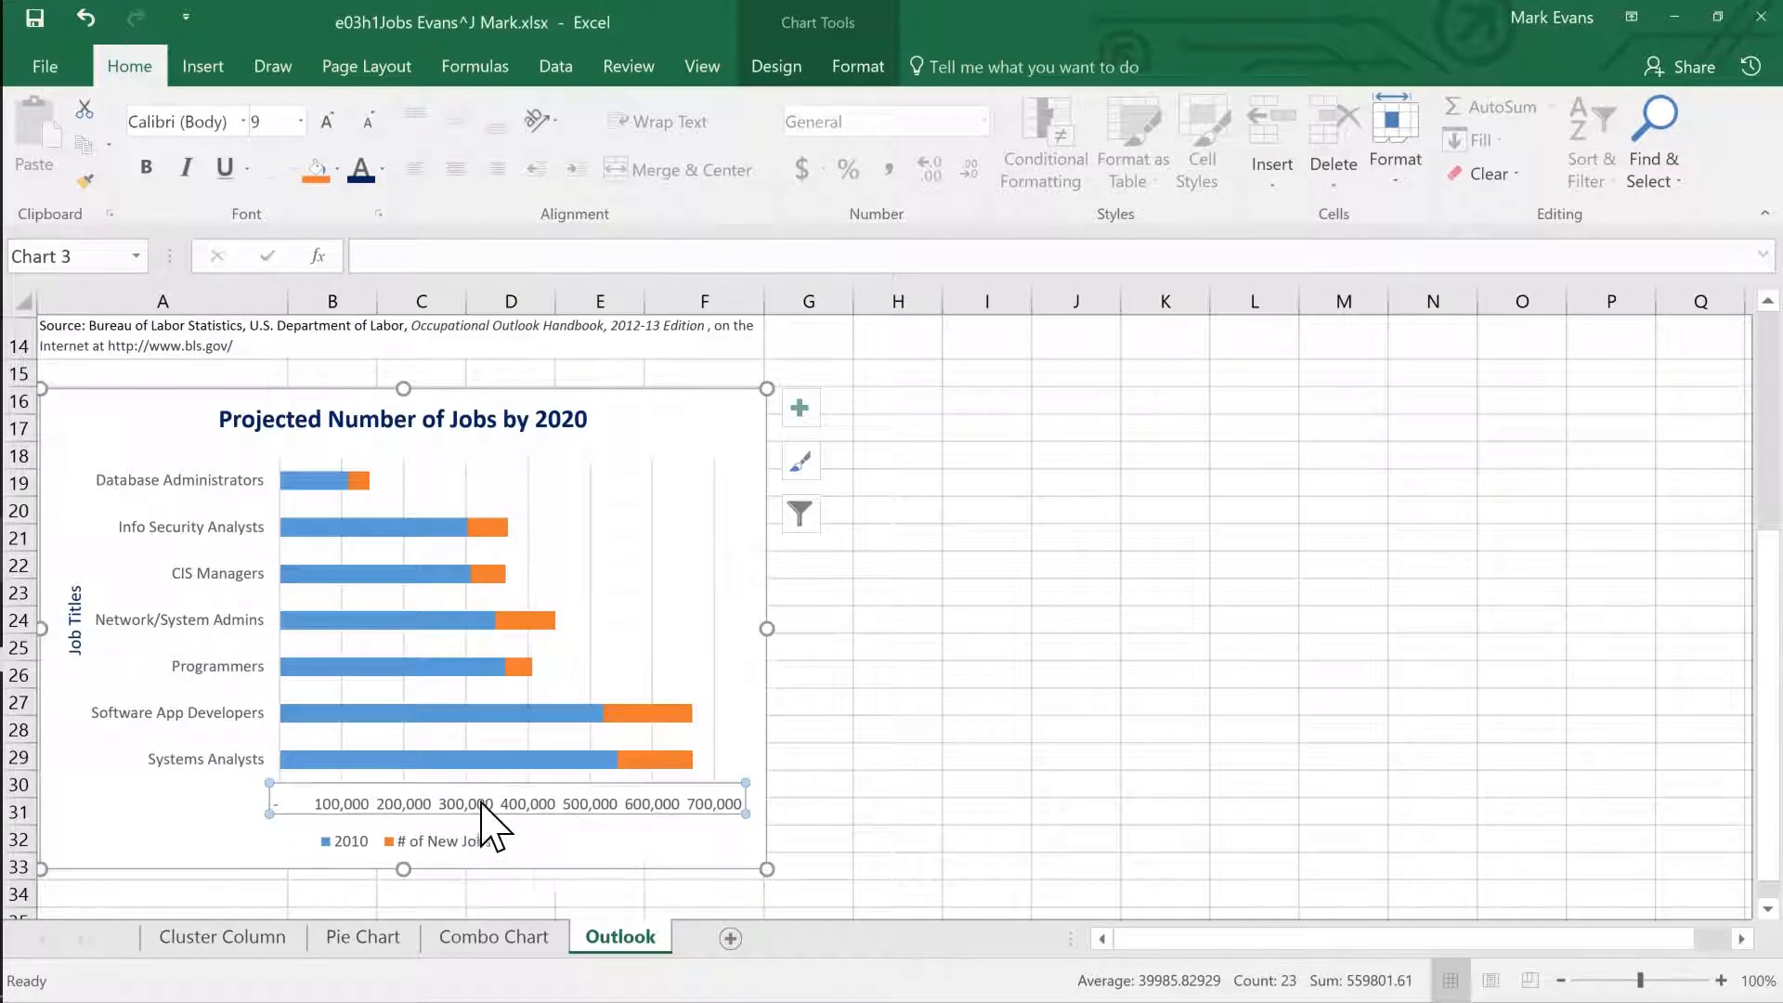
{"action": "double_click", "coordinate": [540, 803]}
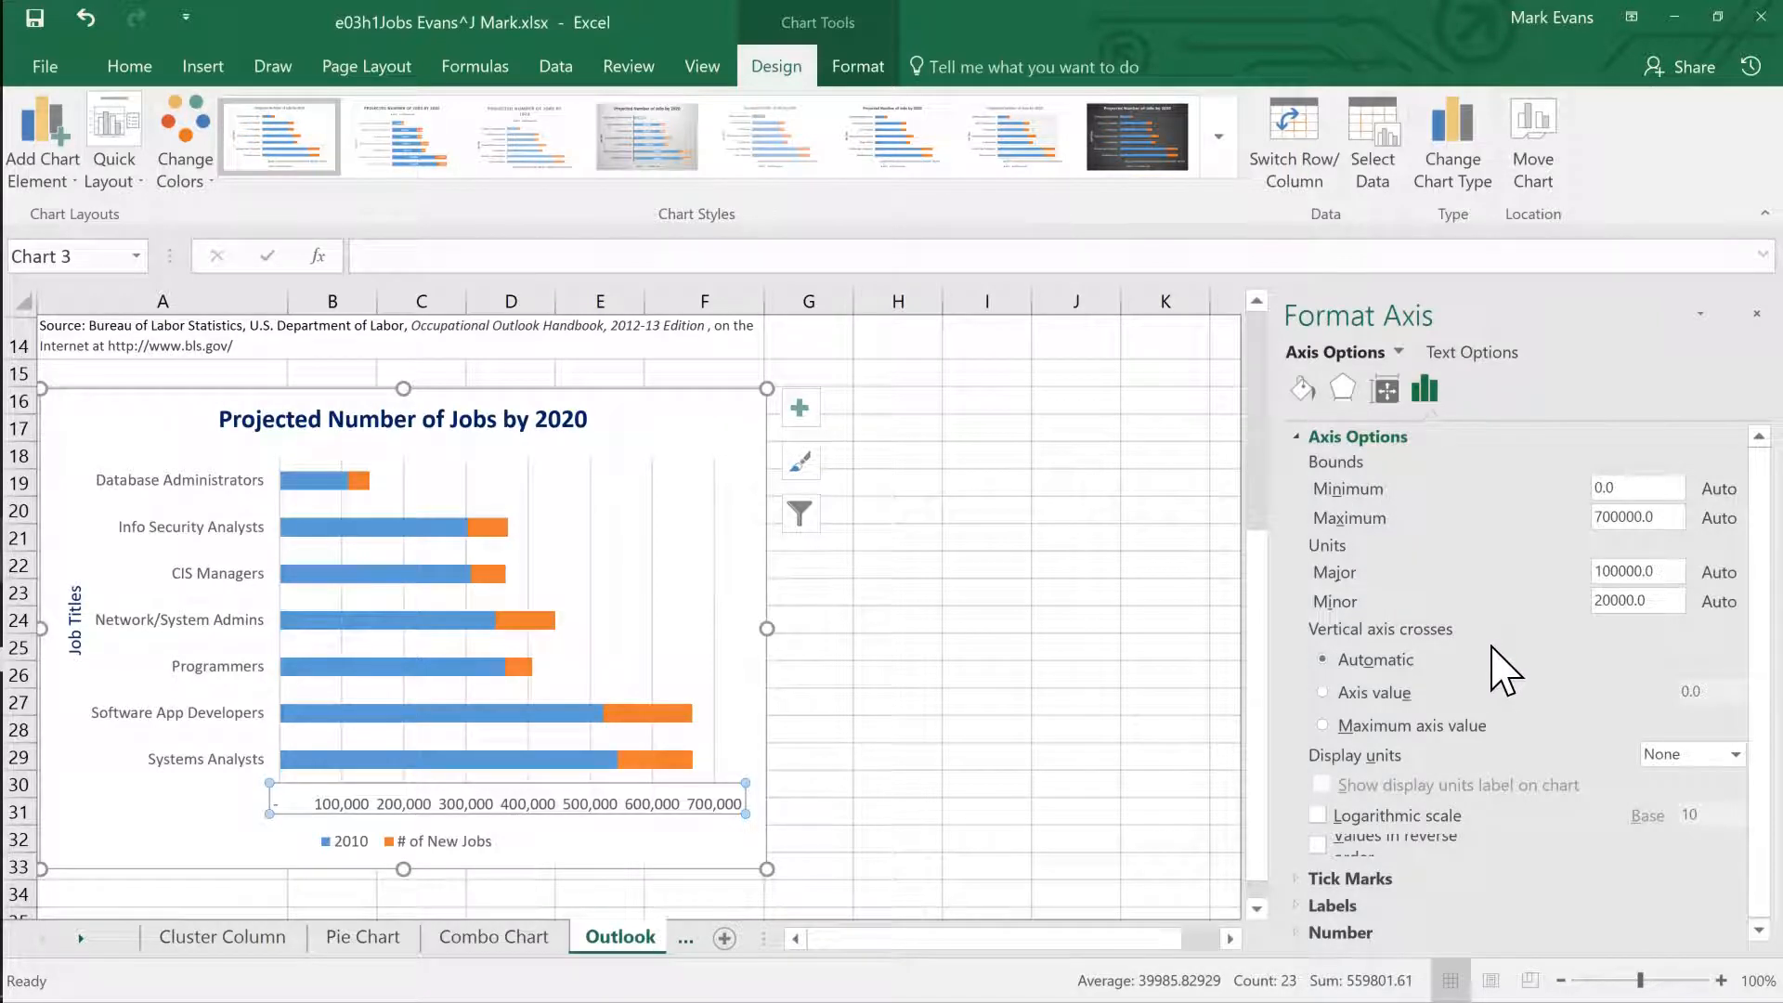
{"action": "left_click", "coordinate": [1736, 754]}
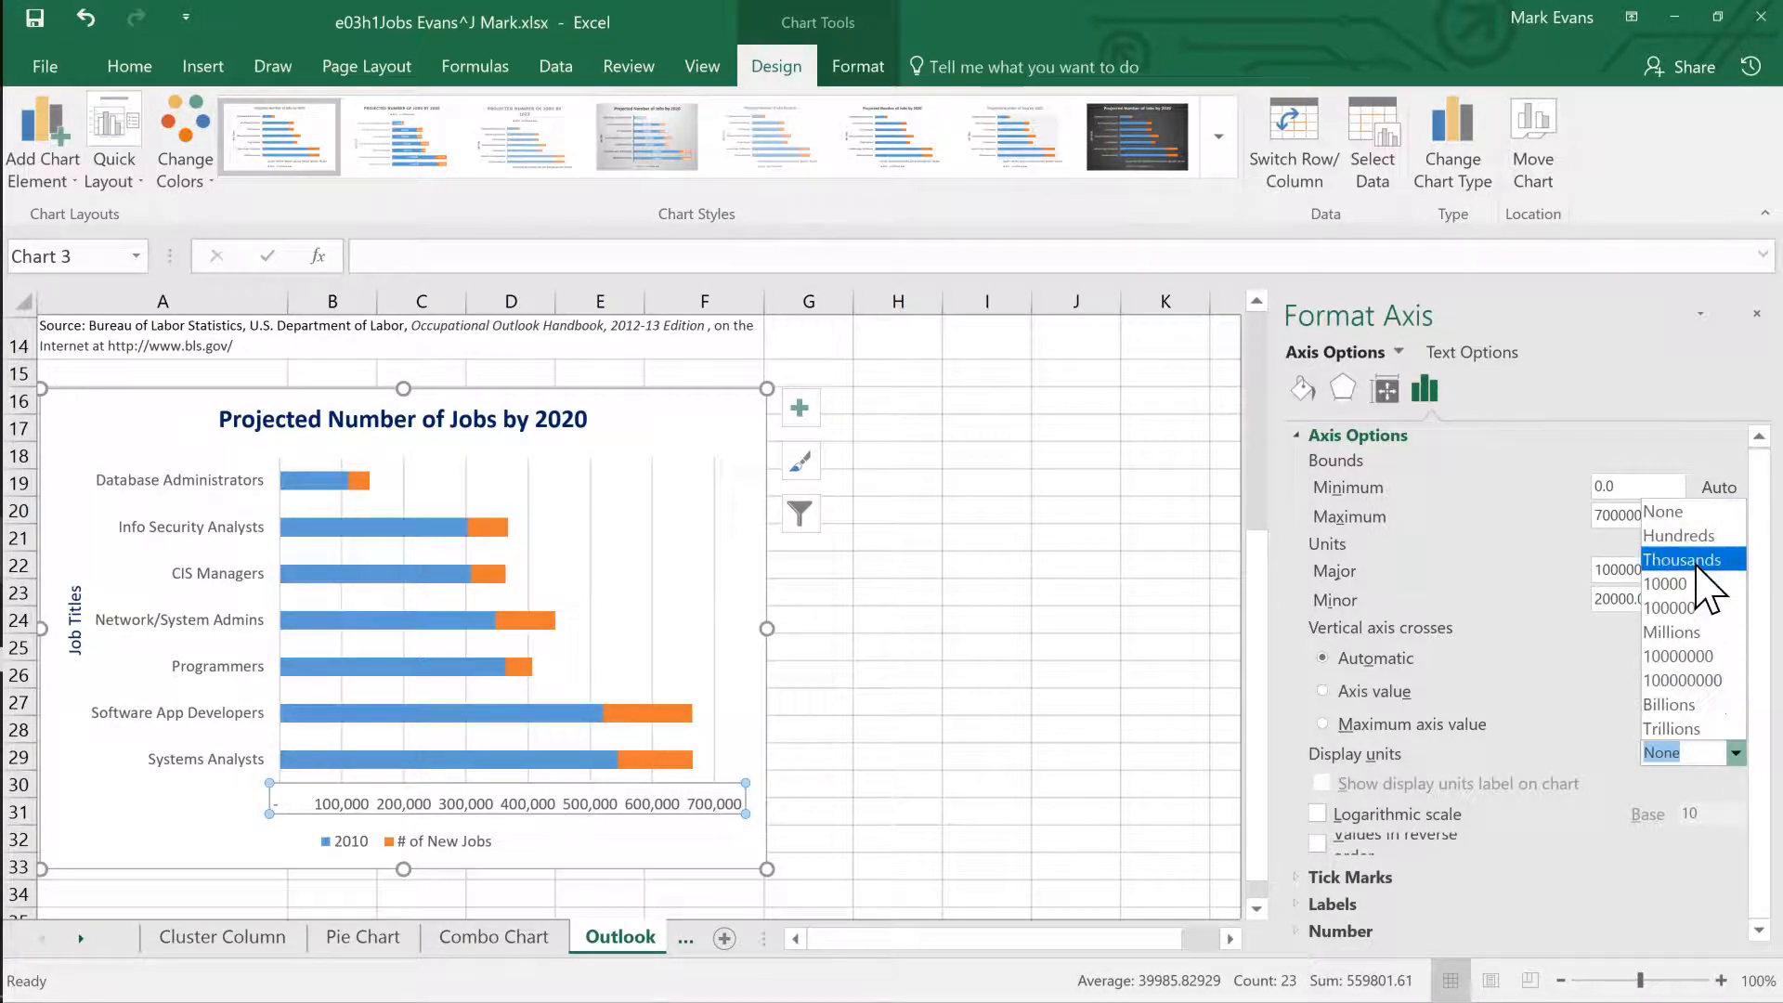
{"action": "left_click", "coordinate": [1683, 560]}
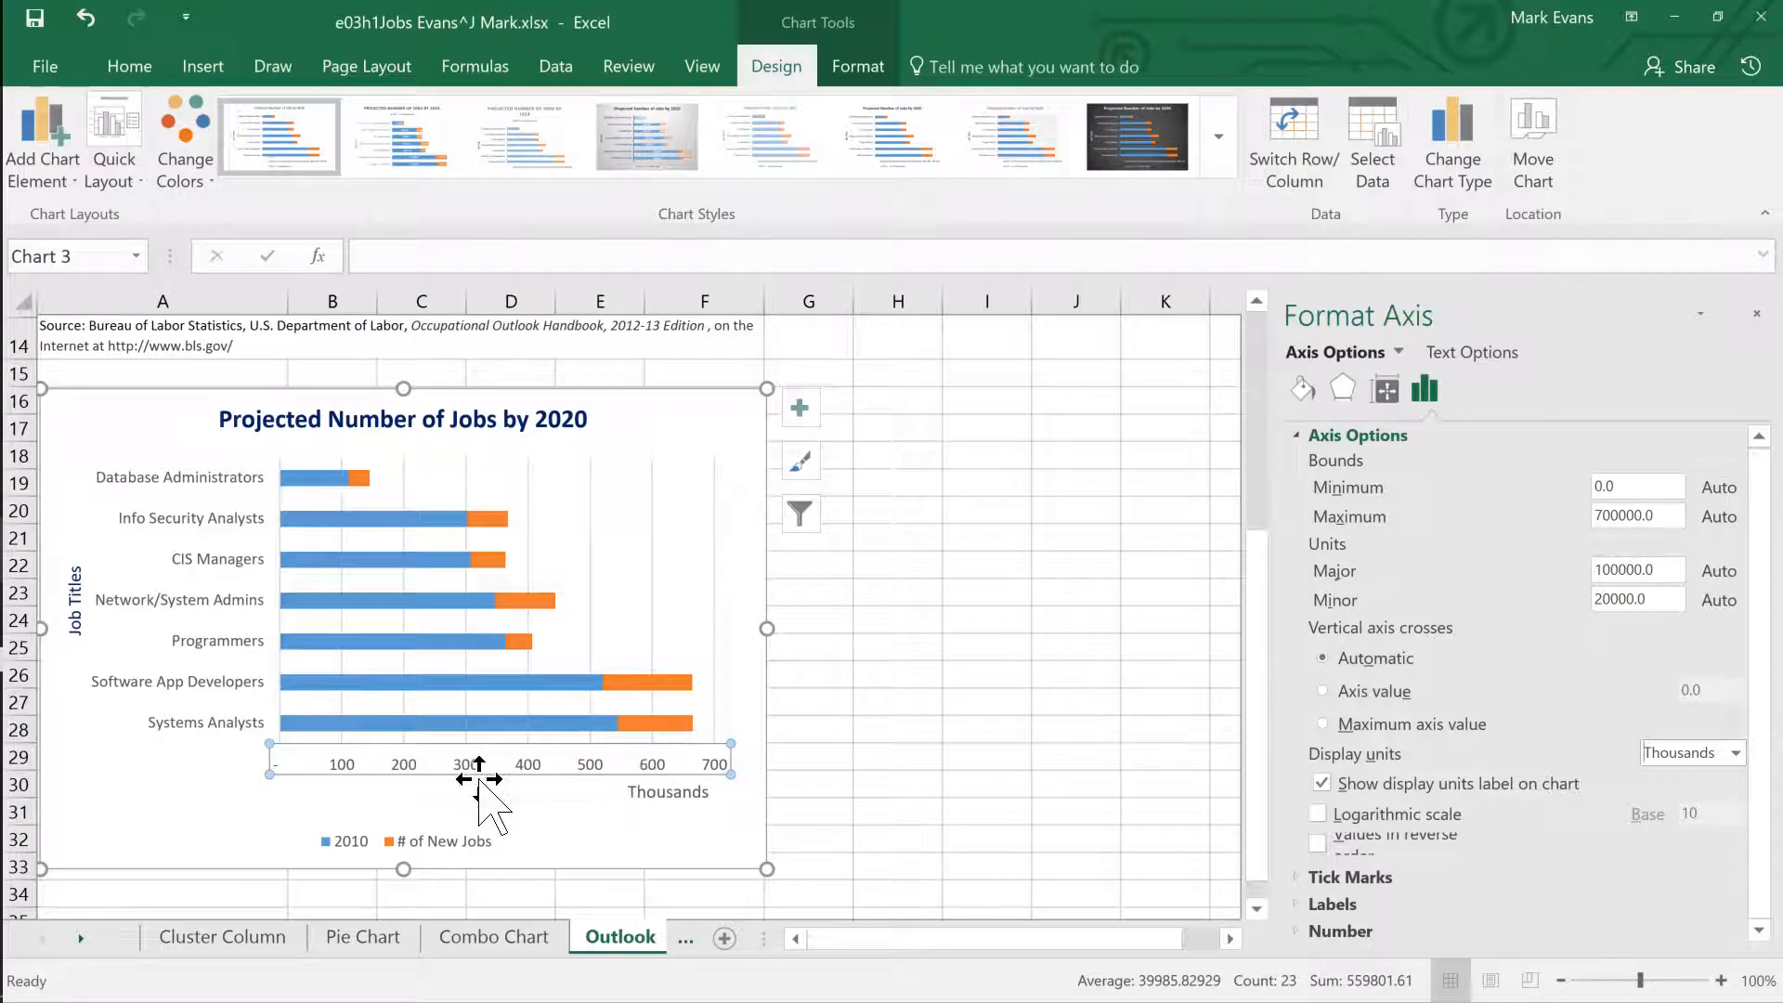
{"action": "left_click", "coordinate": [1735, 754]}
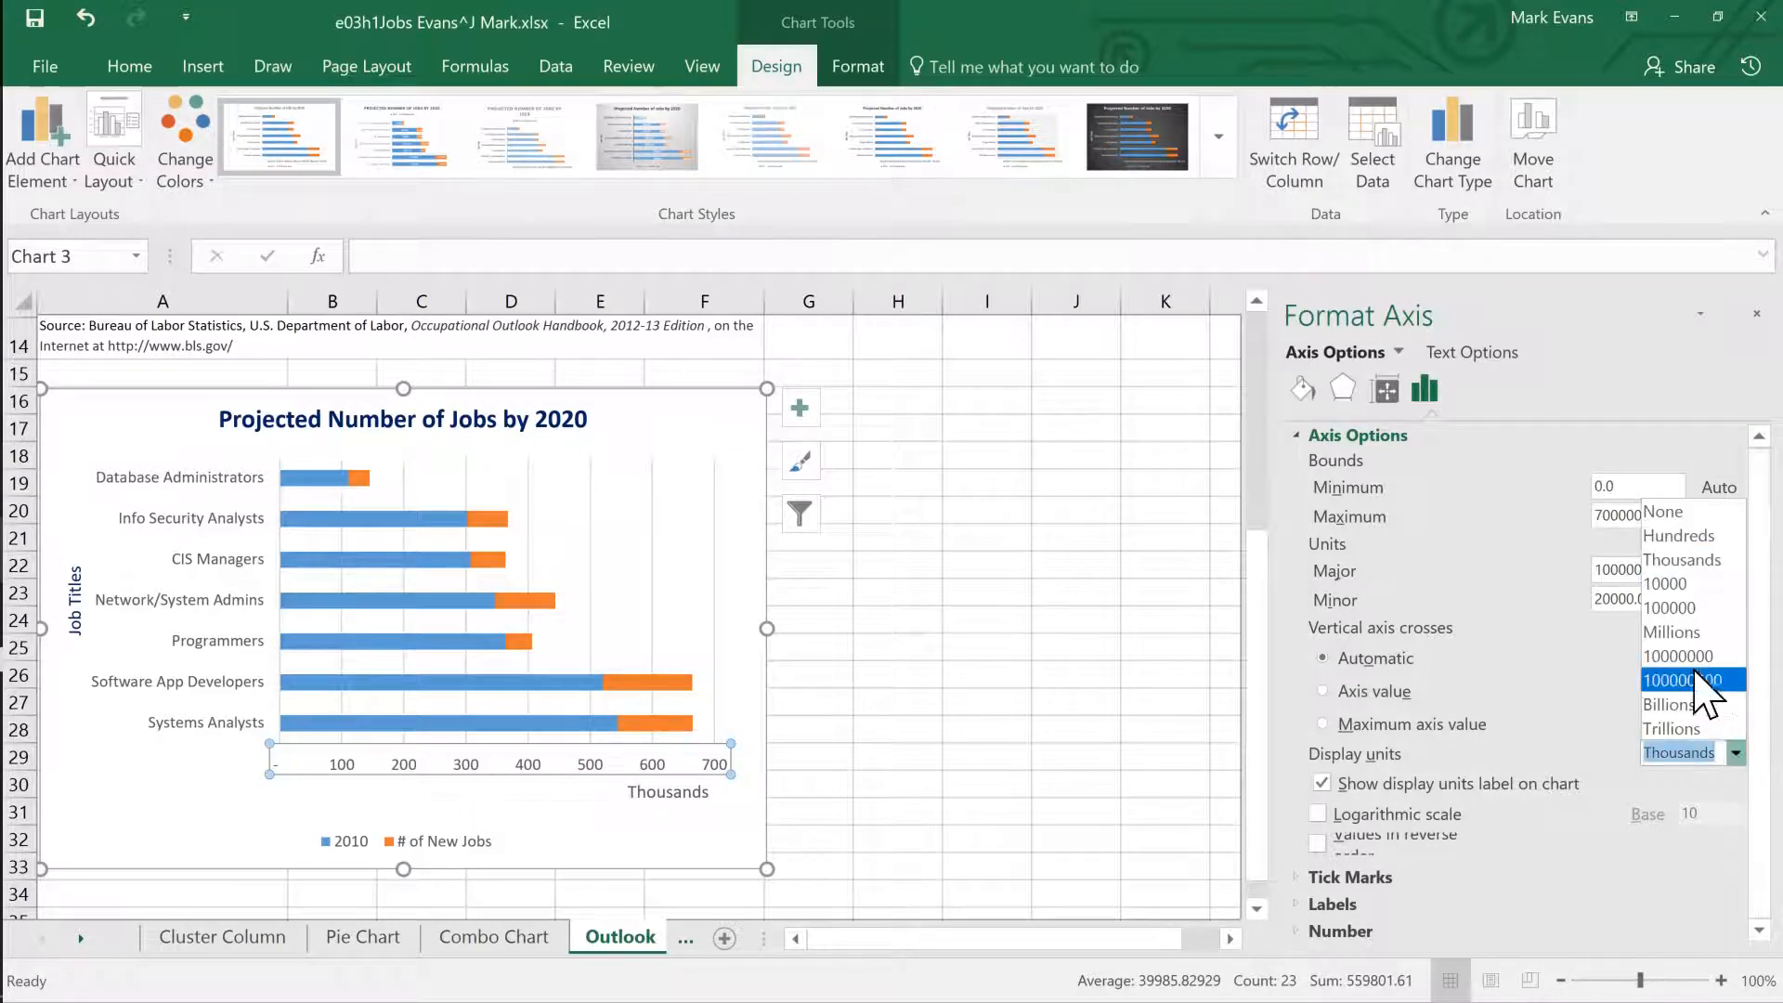
{"action": "left_click", "coordinate": [1662, 529]}
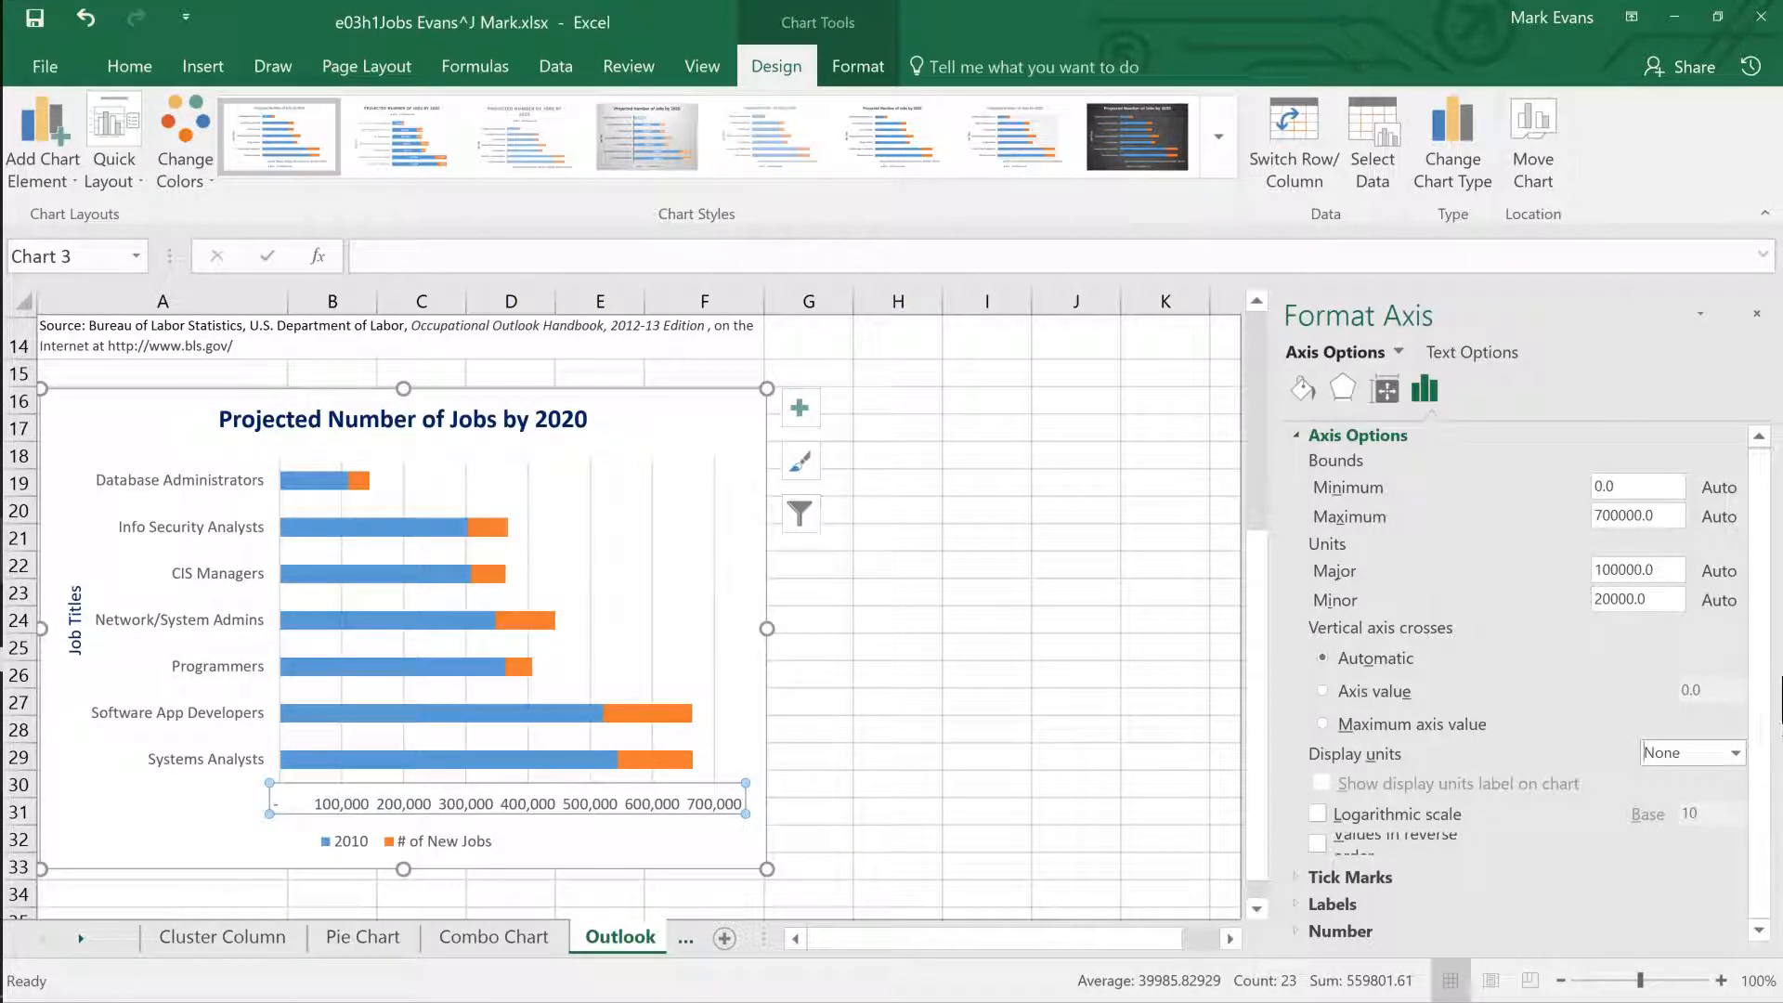
{"action": "left_click", "coordinate": [1736, 753]}
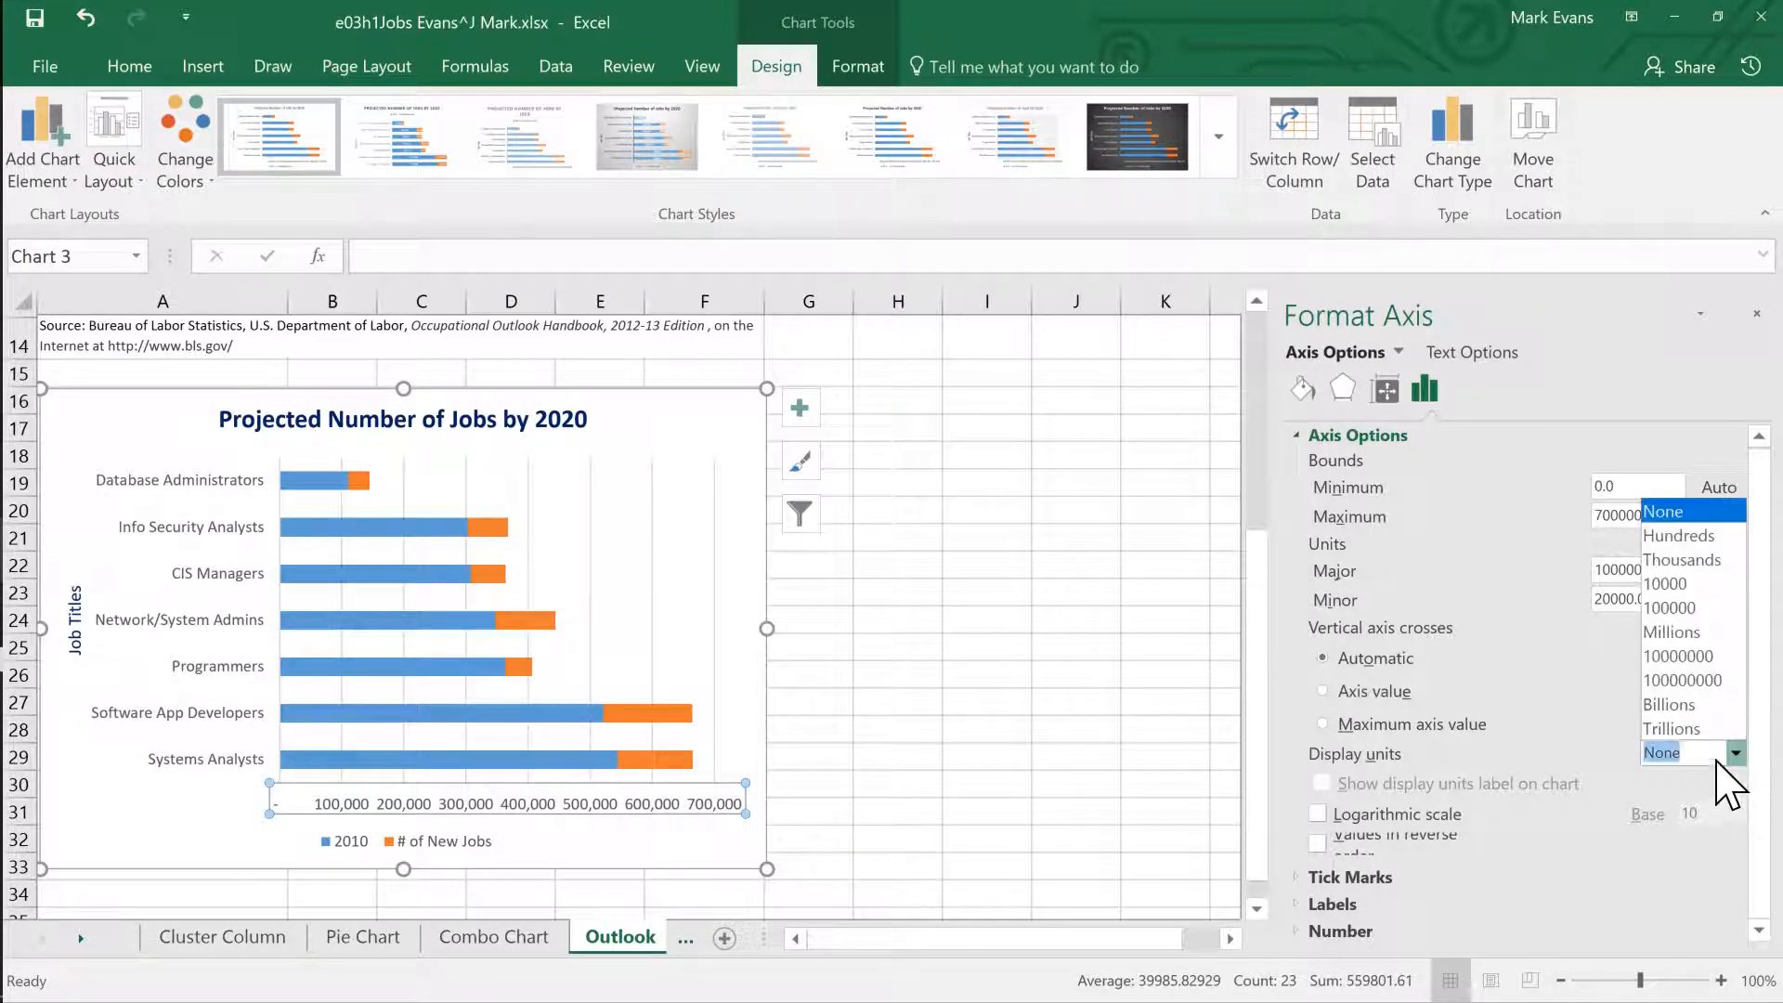
{"action": "left_click", "coordinate": [1692, 560]}
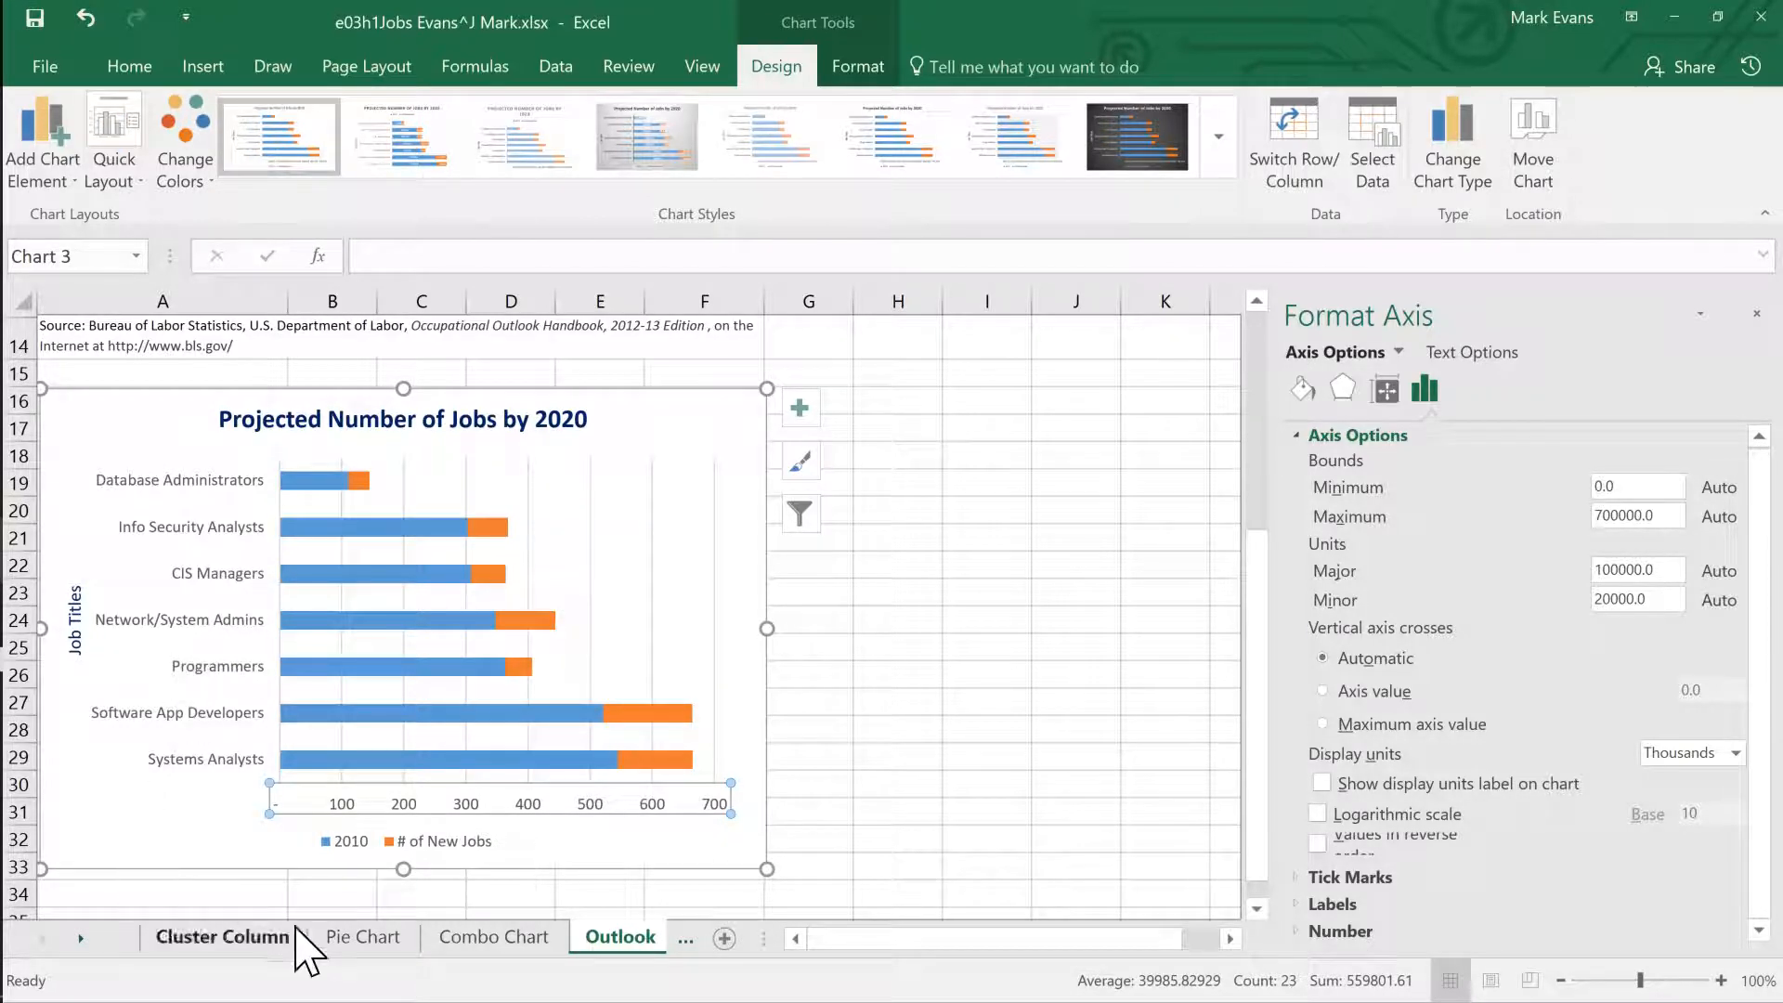
Add data labels to the pie chart on the Pie Chart sheet.
{"action": "left_click", "coordinate": [342, 938]}
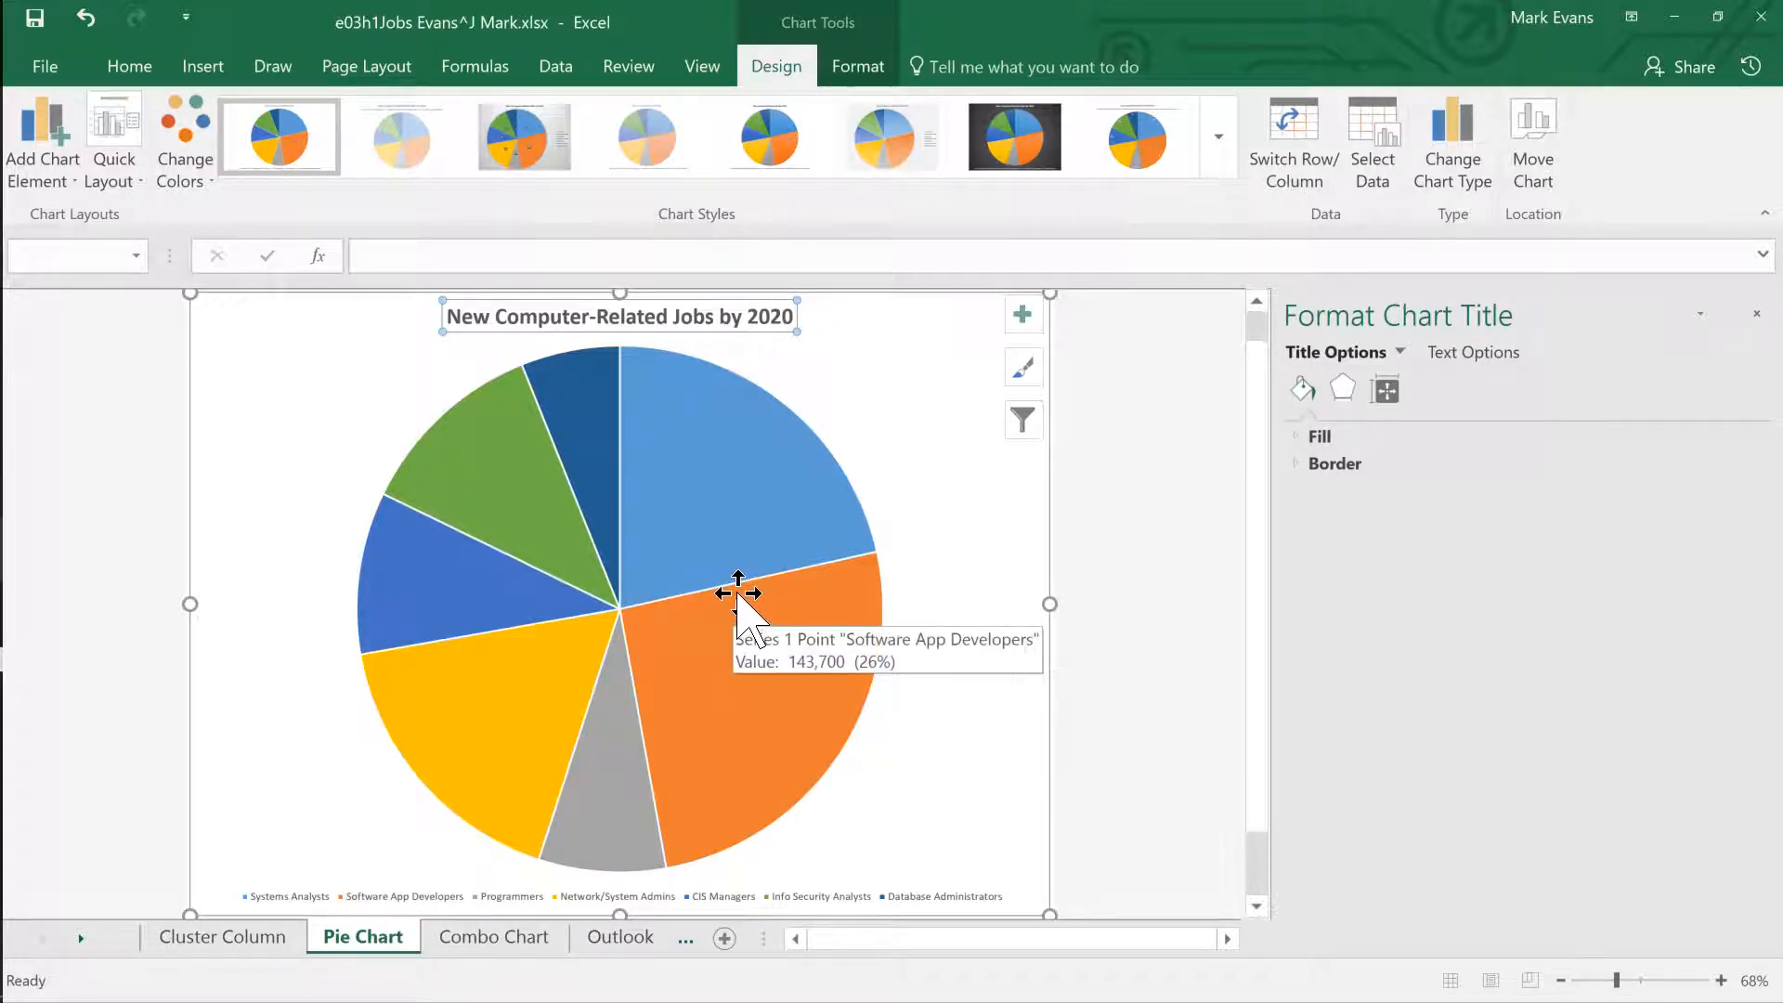
{"action": "left_click", "coordinate": [1023, 316]}
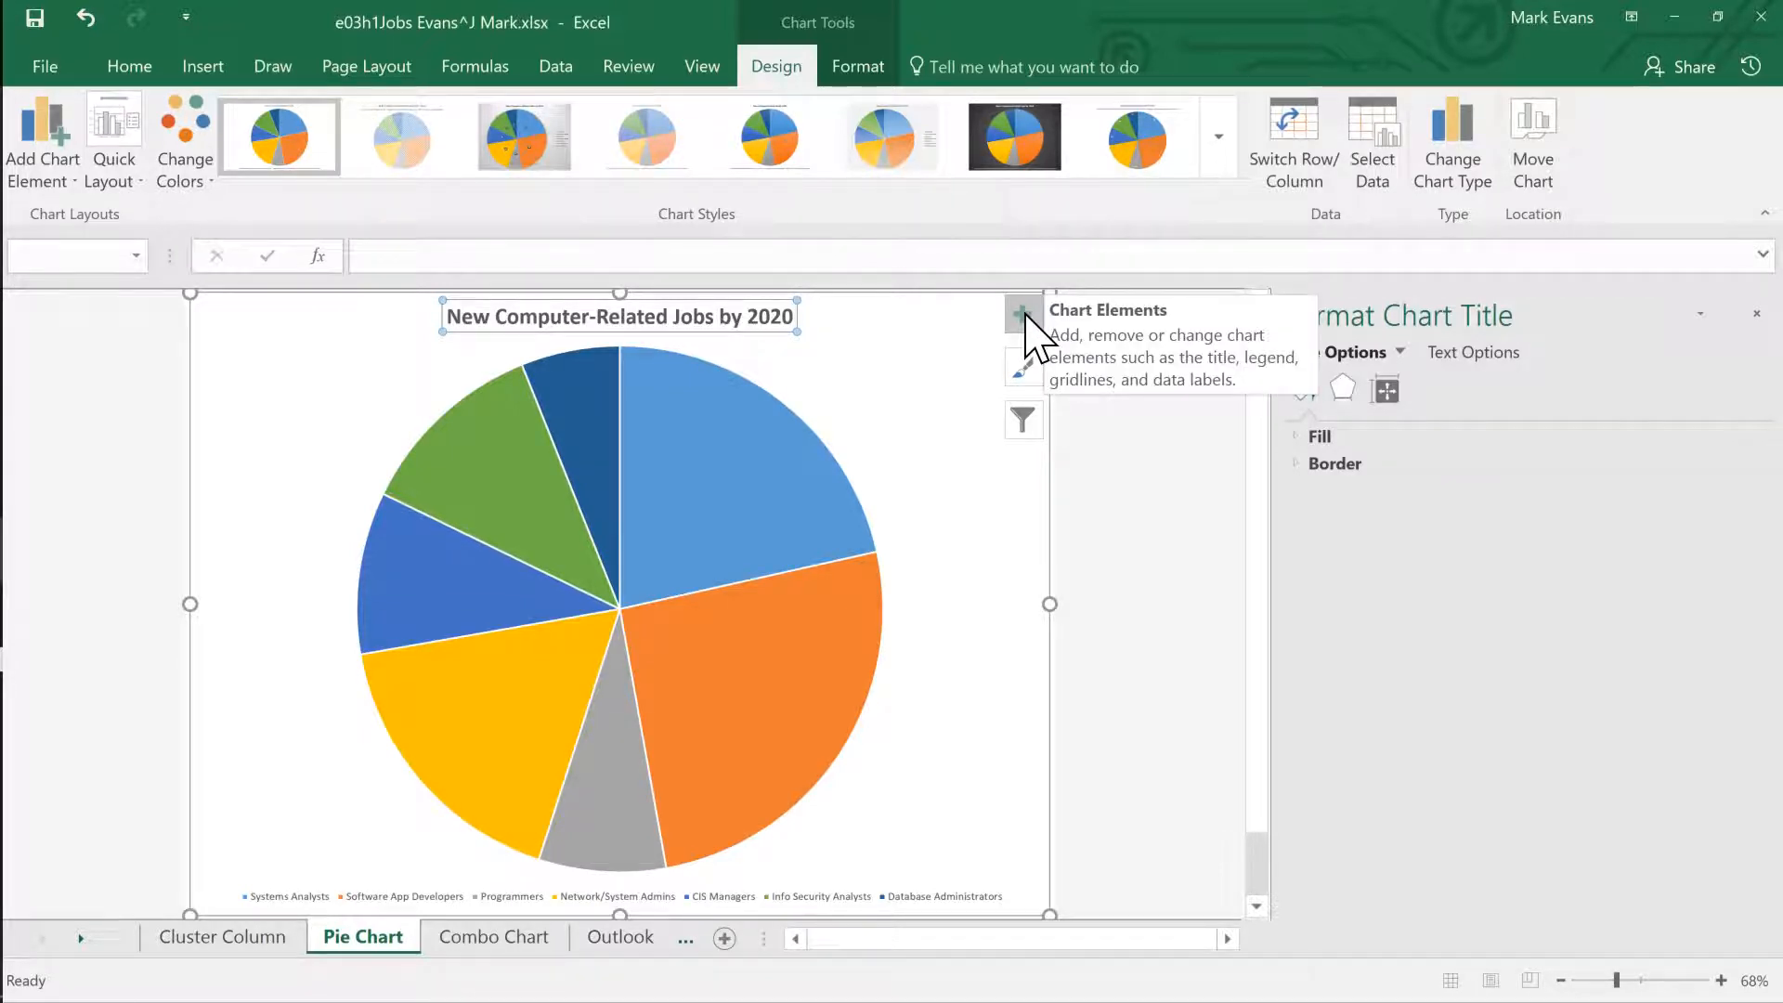
{"action": "left_click", "coordinate": [1023, 316]}
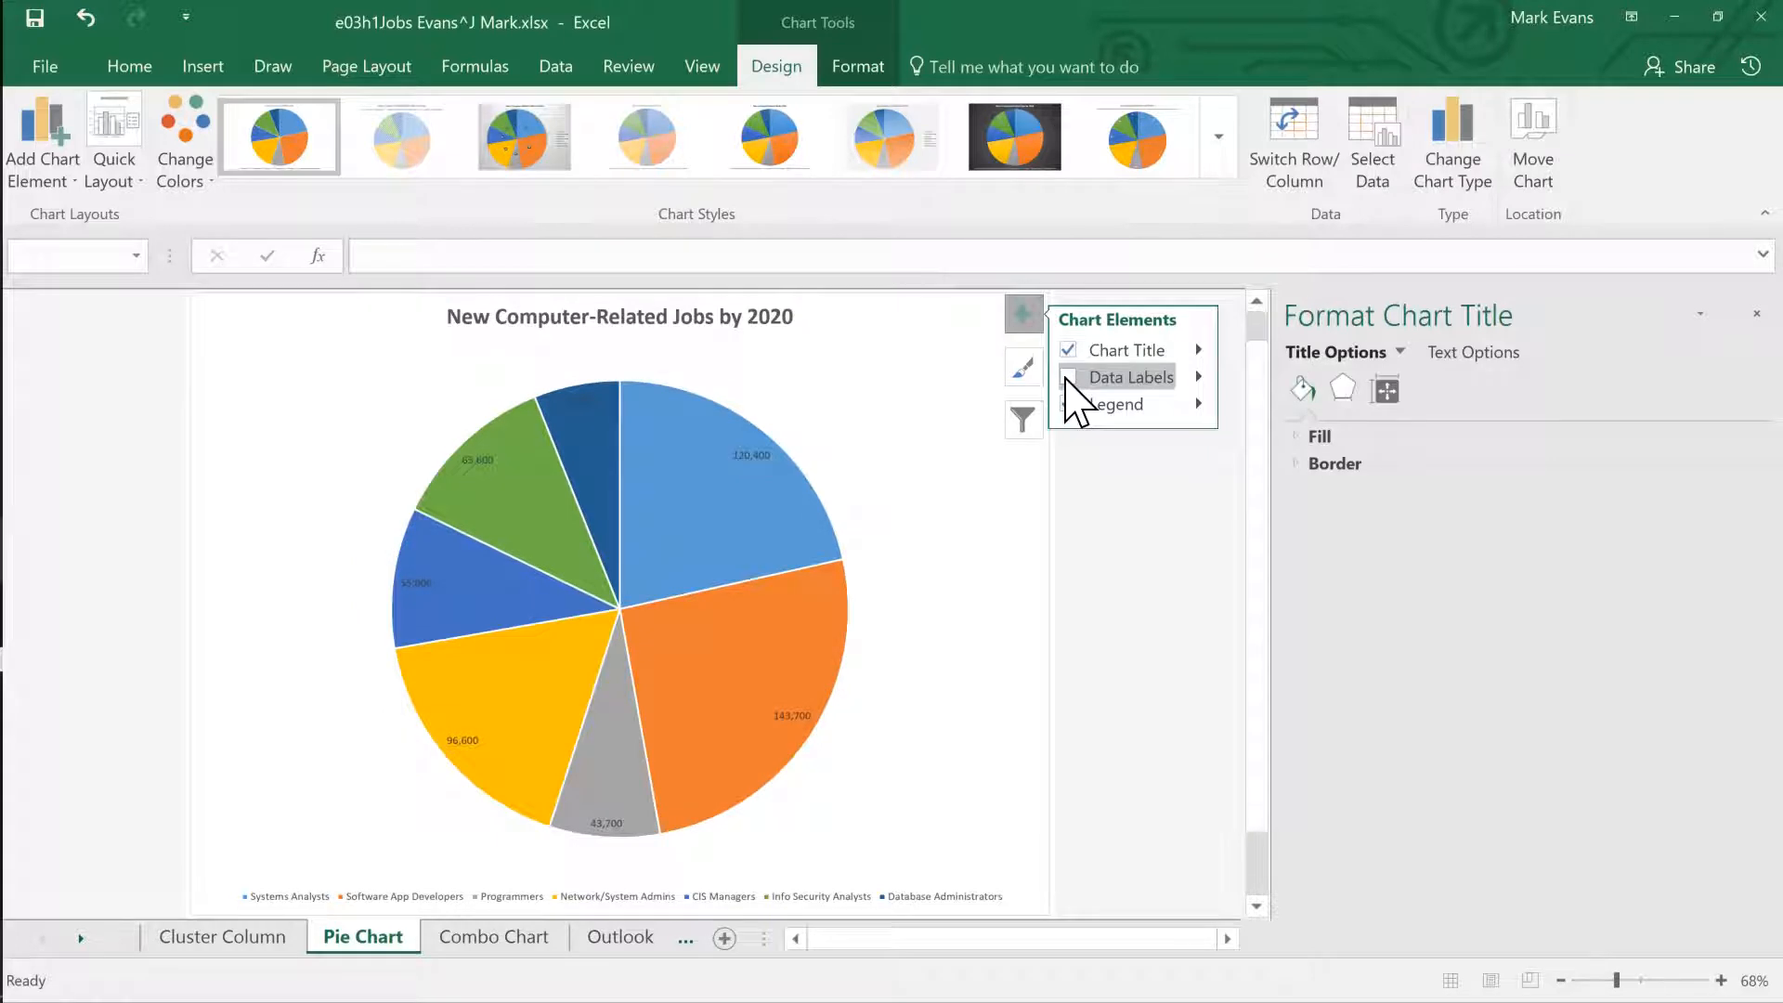
{"action": "left_click", "coordinate": [1069, 377]}
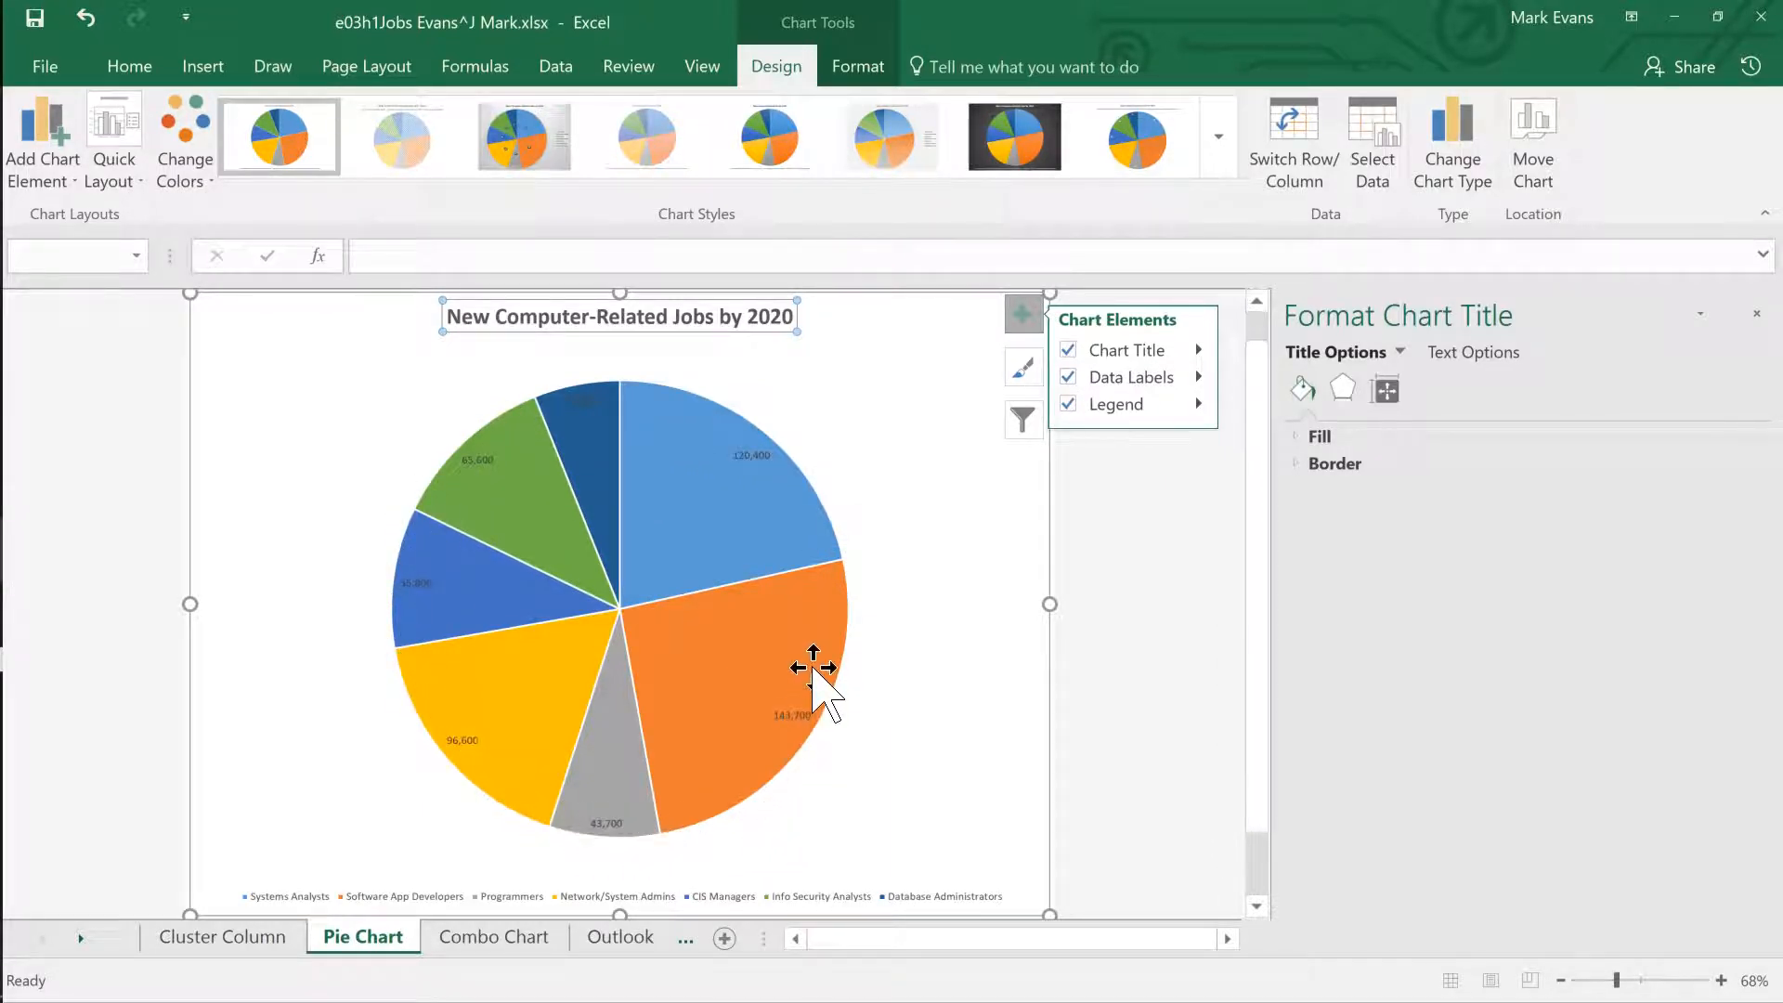
{"action": "left_click", "coordinate": [1188, 548]}
{"action": "left_click", "coordinate": [754, 464]}
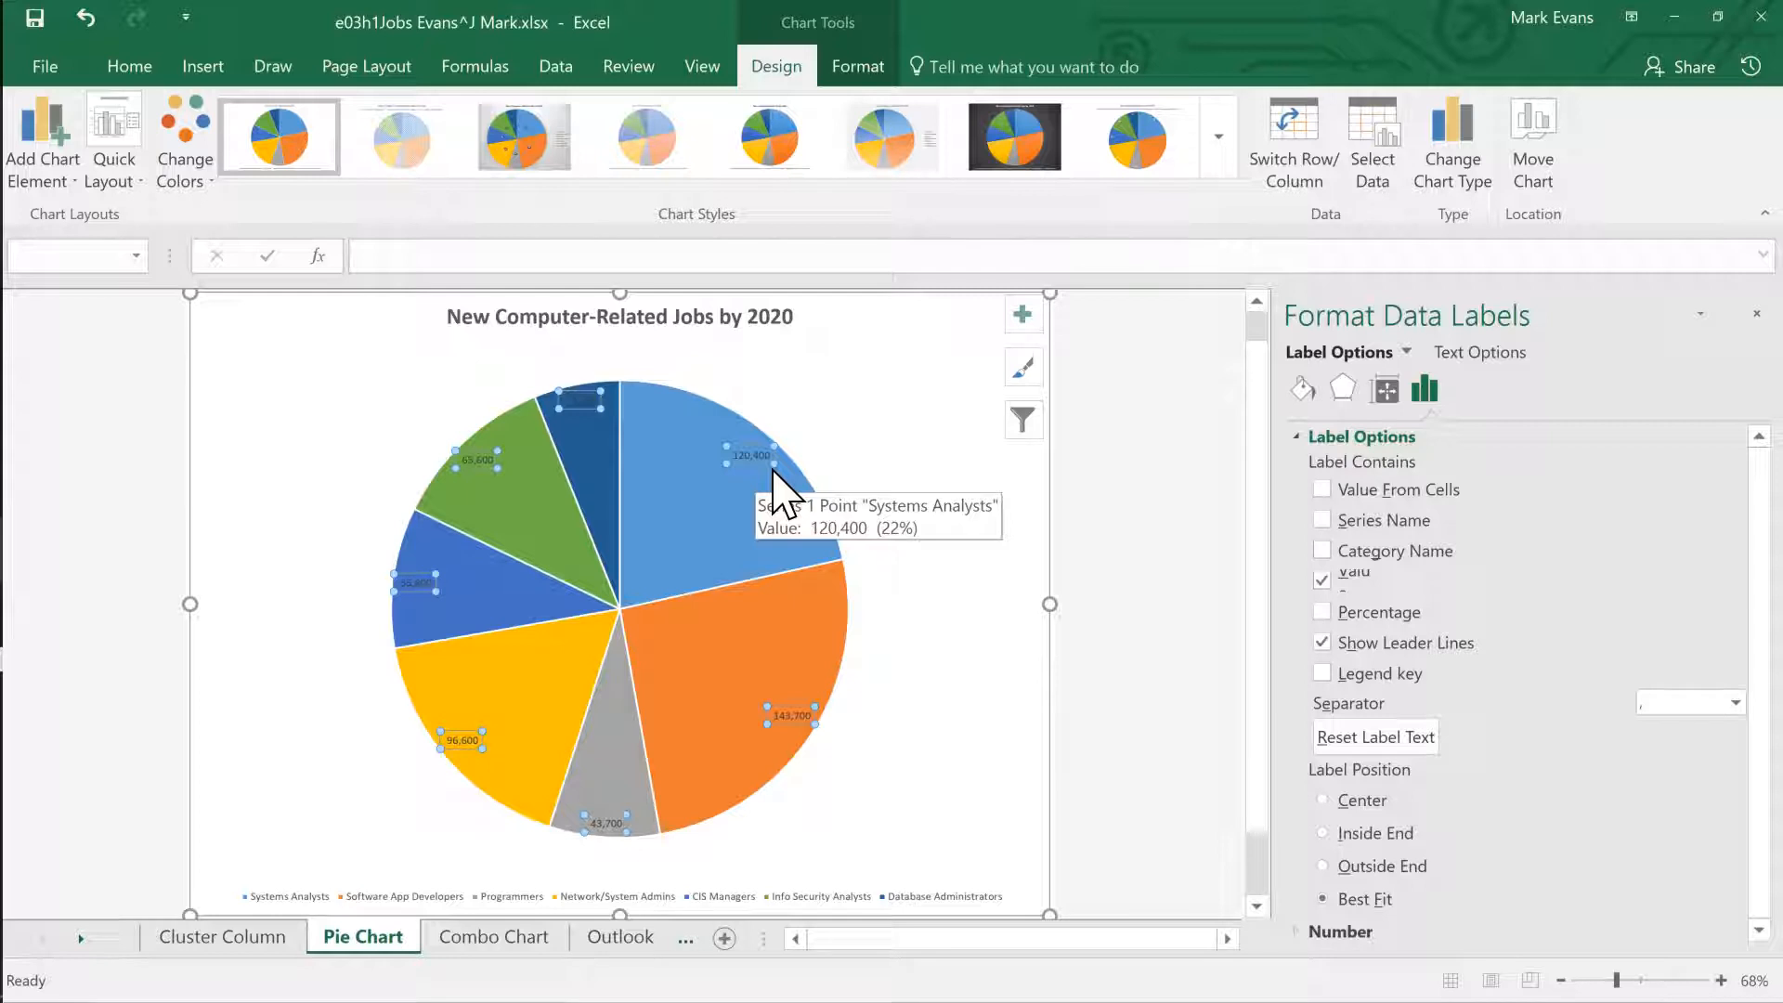
{"action": "left_click", "coordinate": [915, 365]}
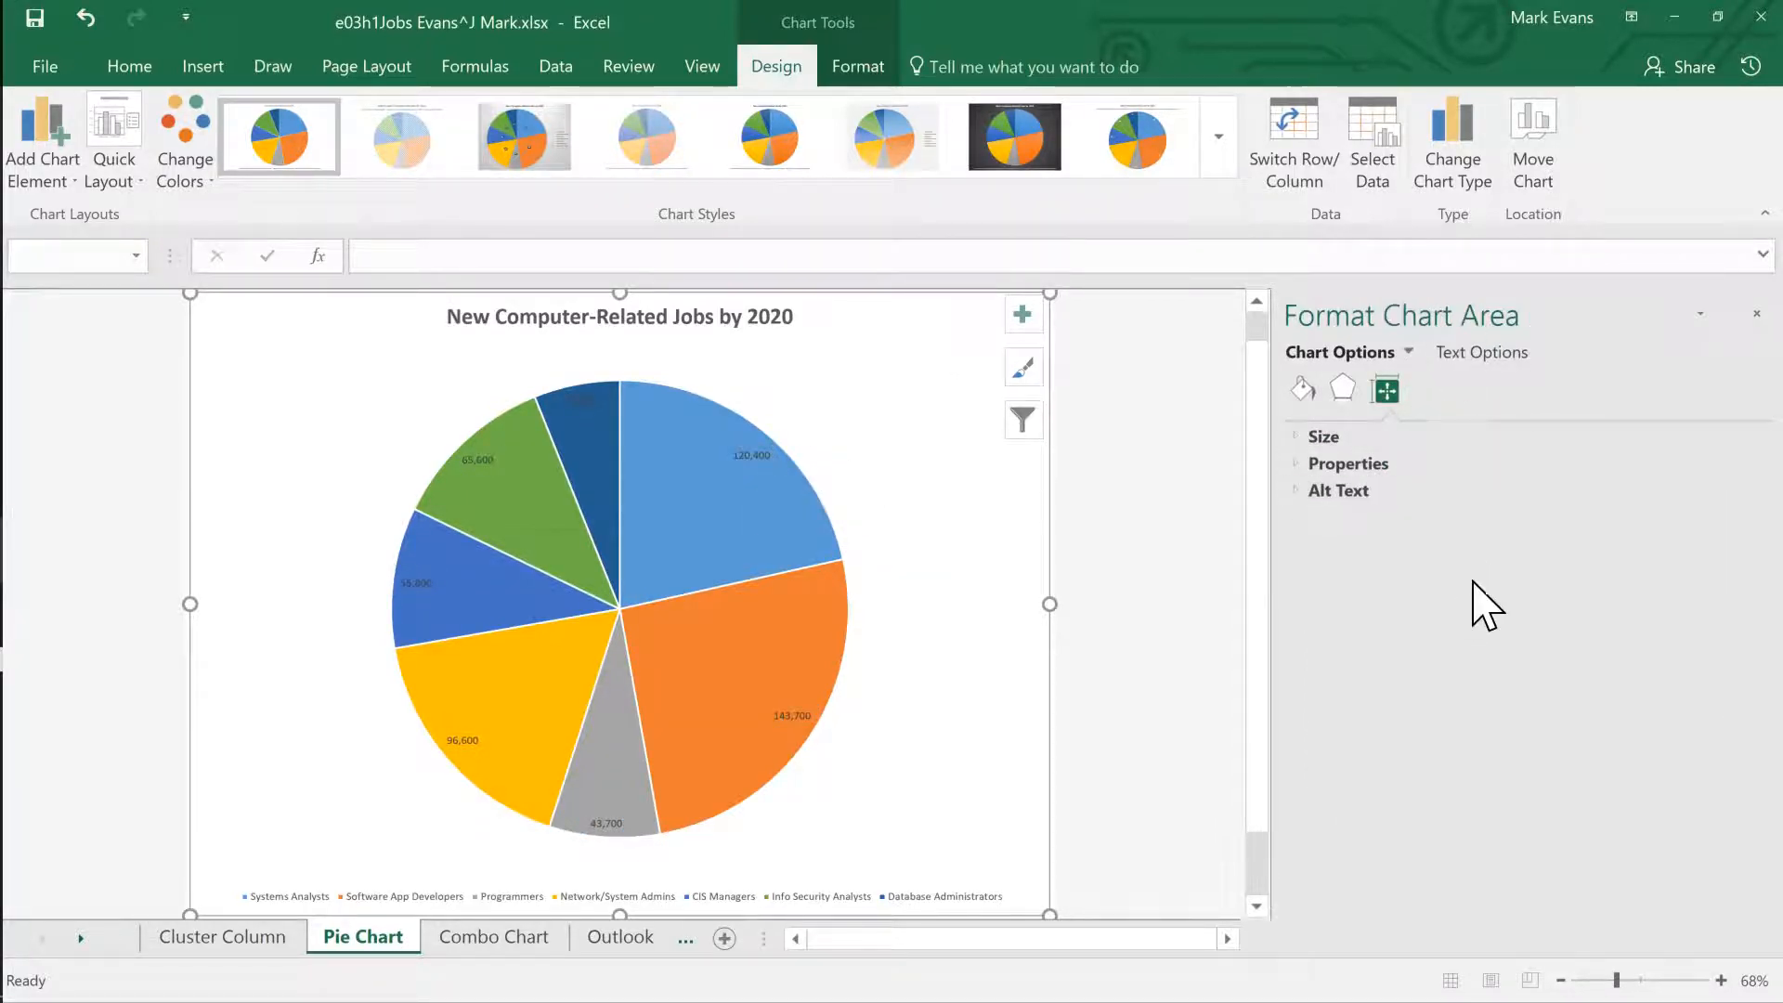
{"action": "left_click", "coordinate": [750, 457]}
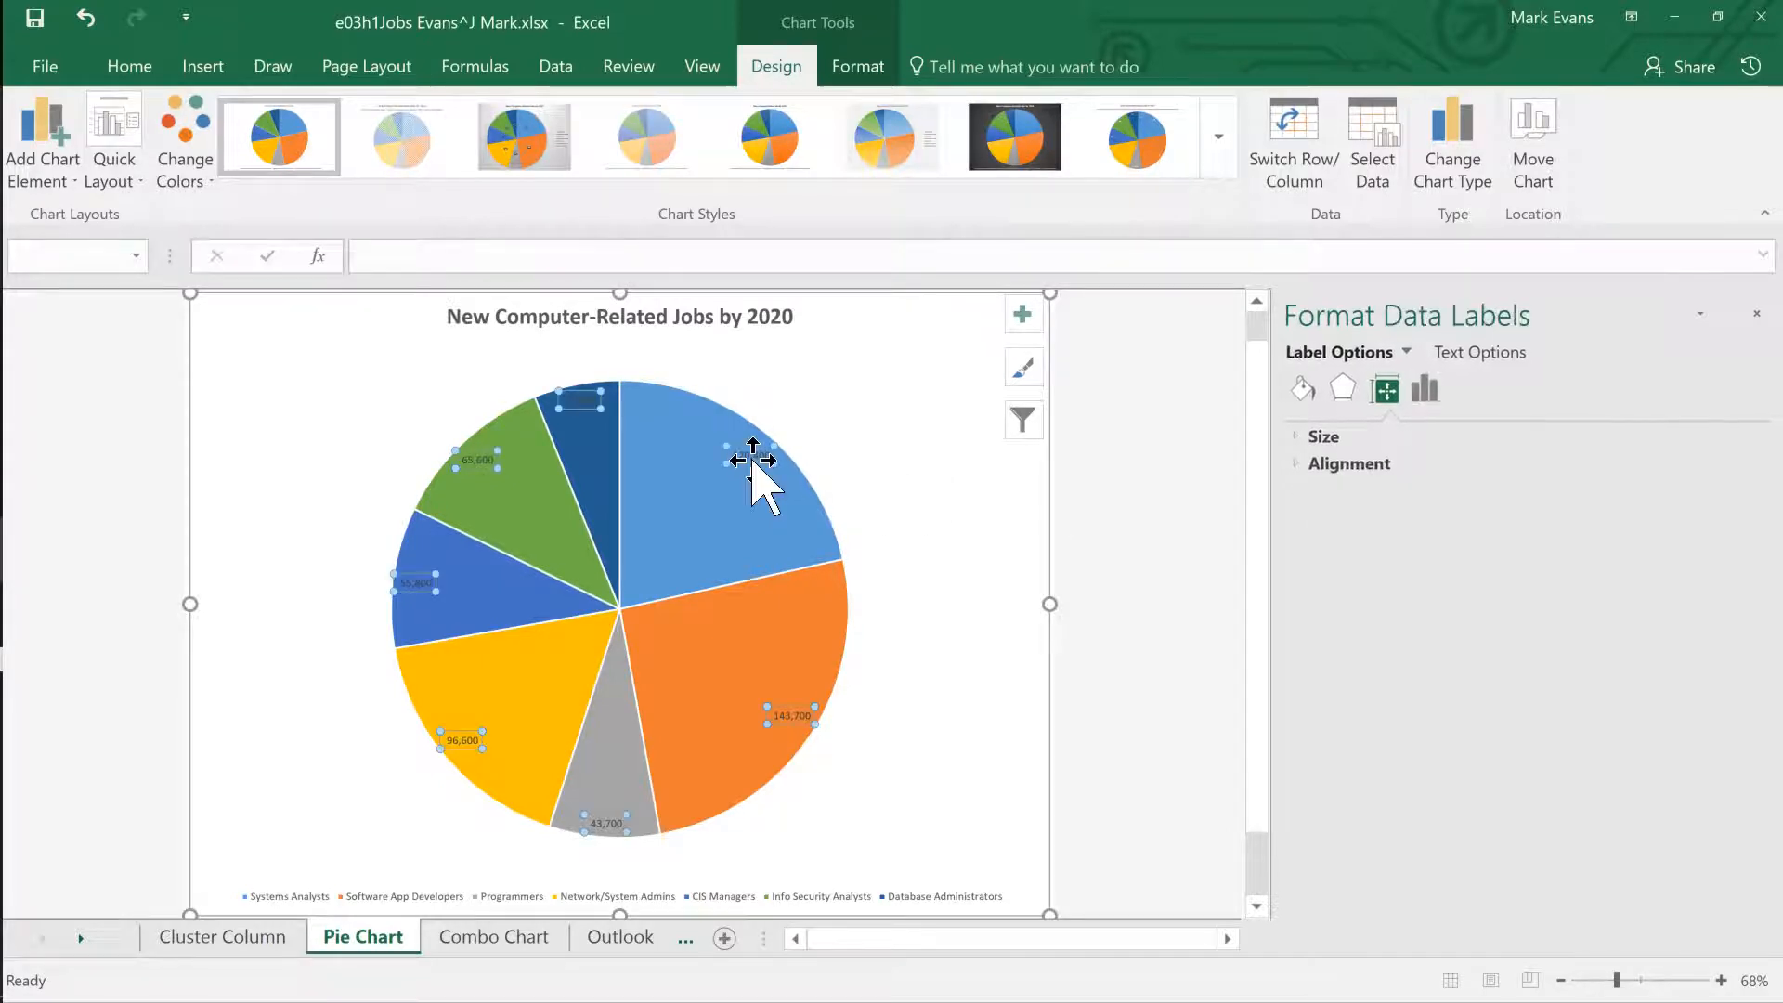
{"action": "left_click", "coordinate": [748, 453]}
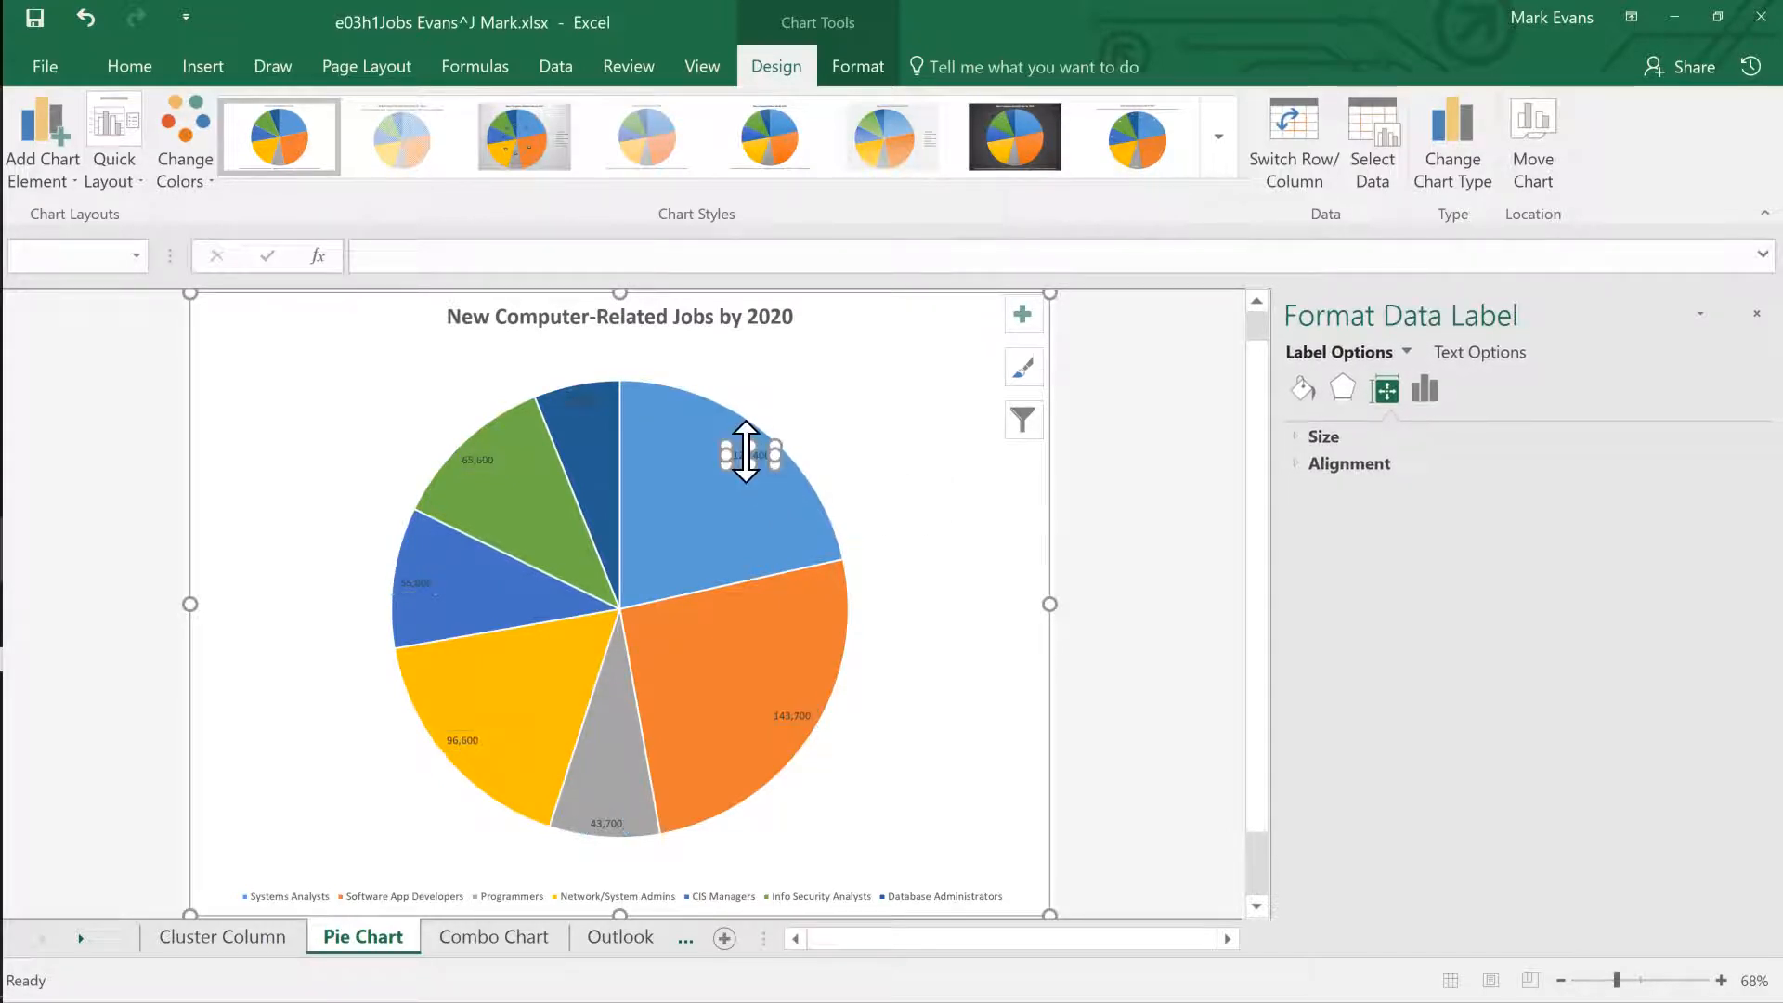
{"action": "left_click", "coordinate": [881, 474]}
Make all of the pie chart's data labels show percentages instead of values.
{"action": "left_click", "coordinate": [744, 453]}
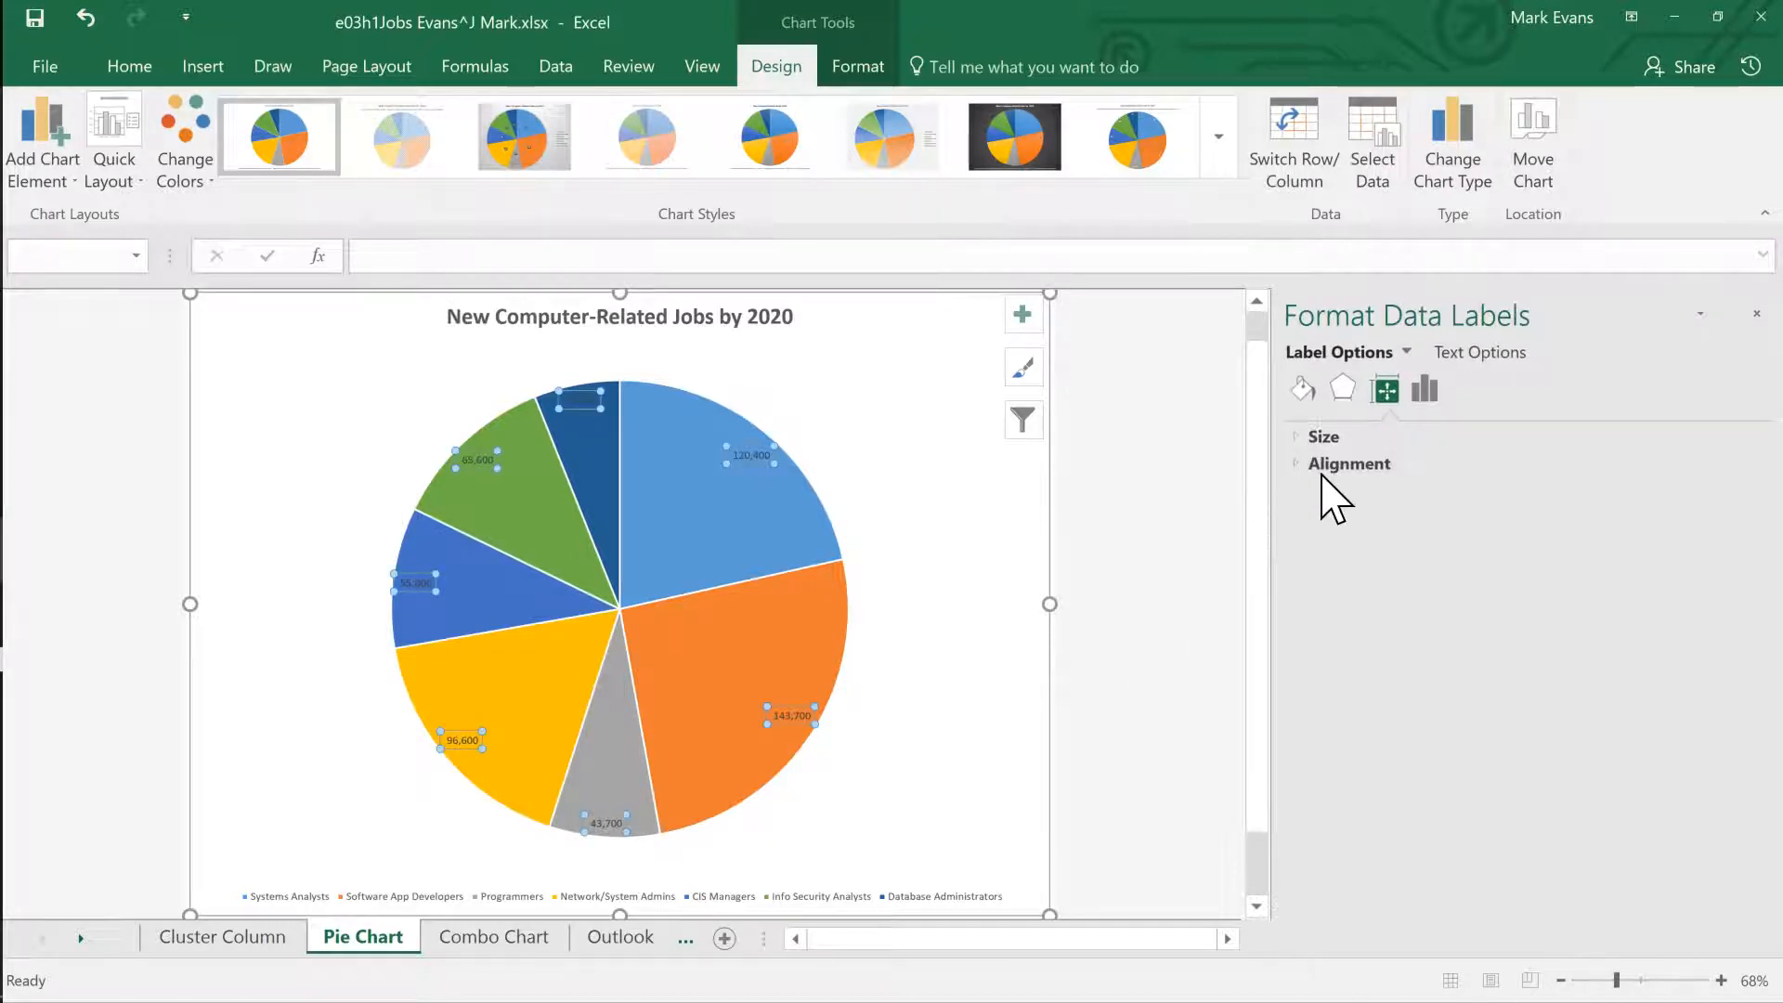
{"action": "left_click", "coordinate": [1425, 390]}
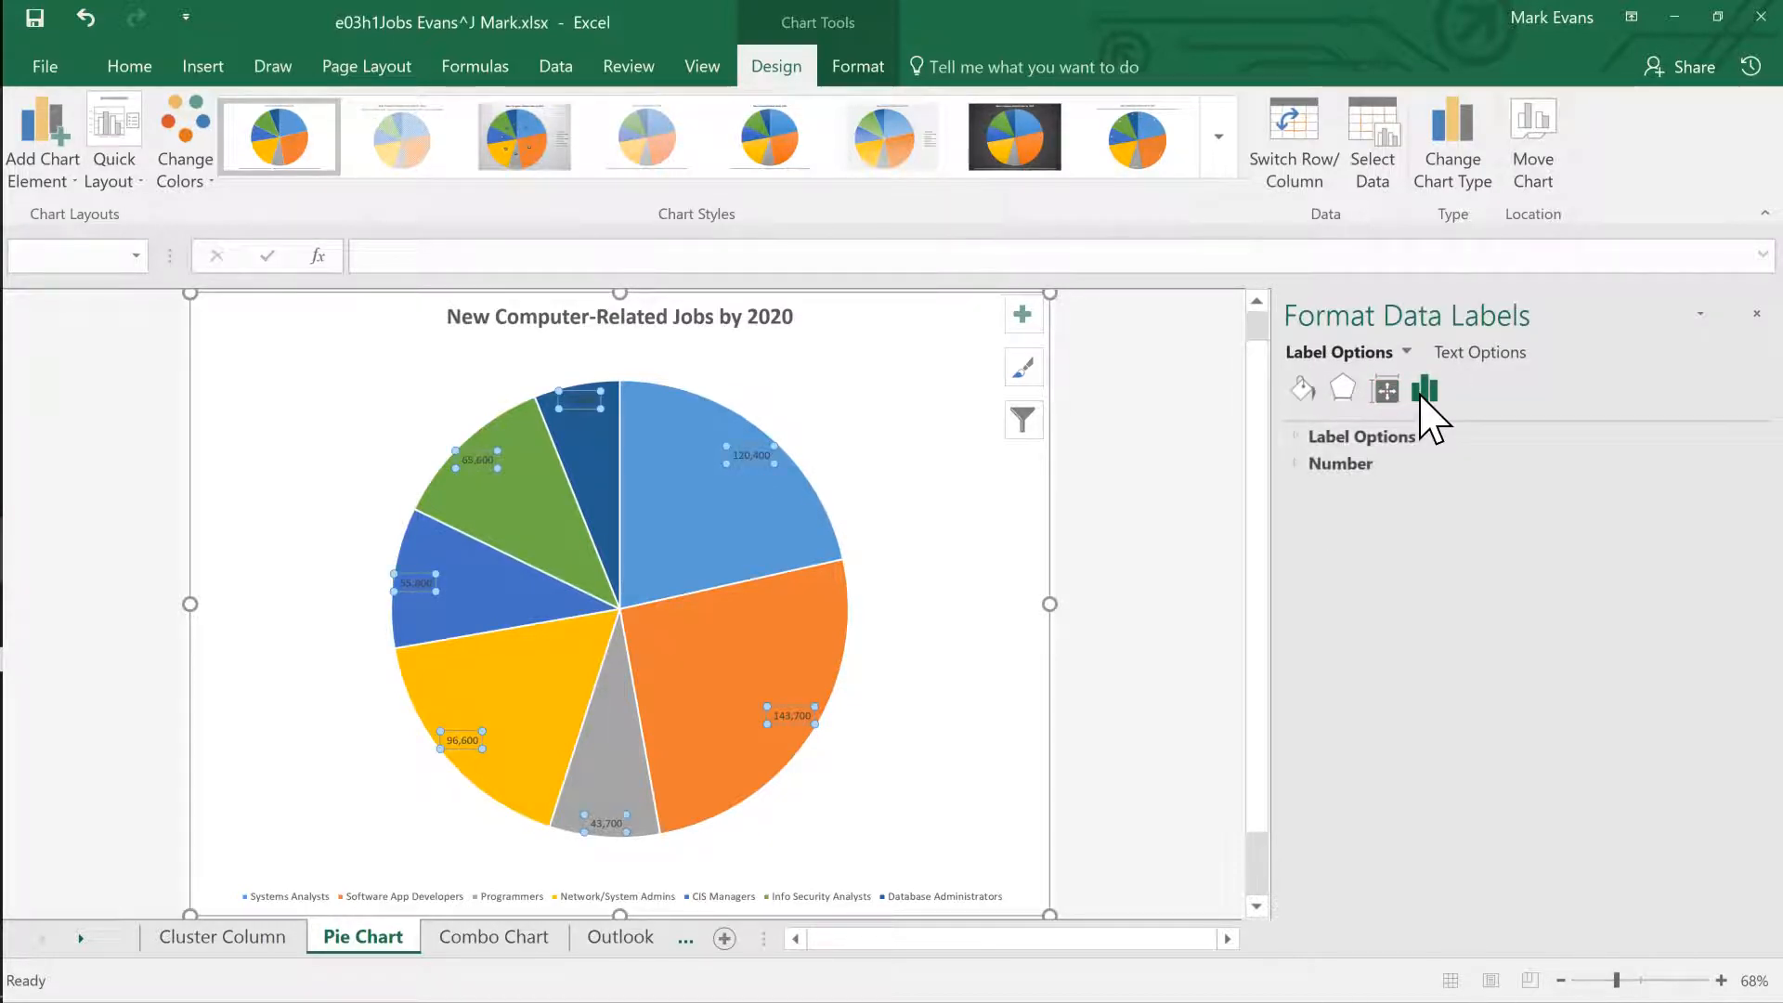
{"action": "left_click", "coordinate": [1294, 438]}
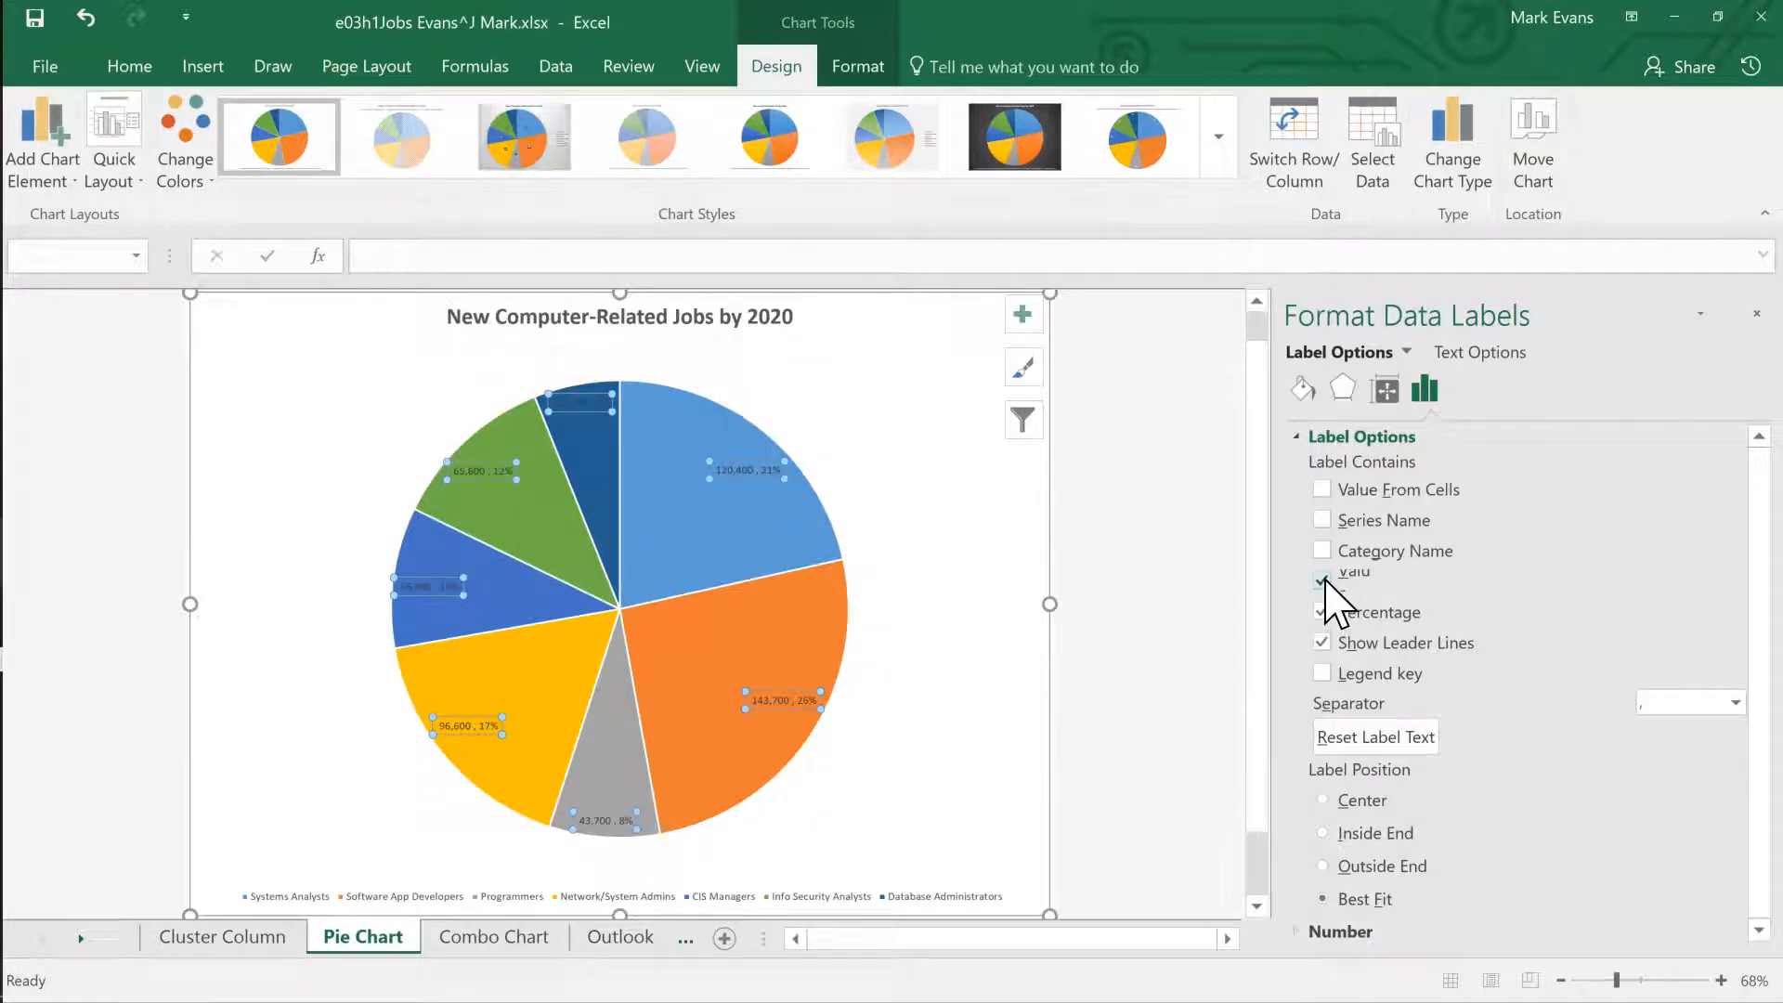
{"action": "left_click", "coordinate": [1322, 581]}
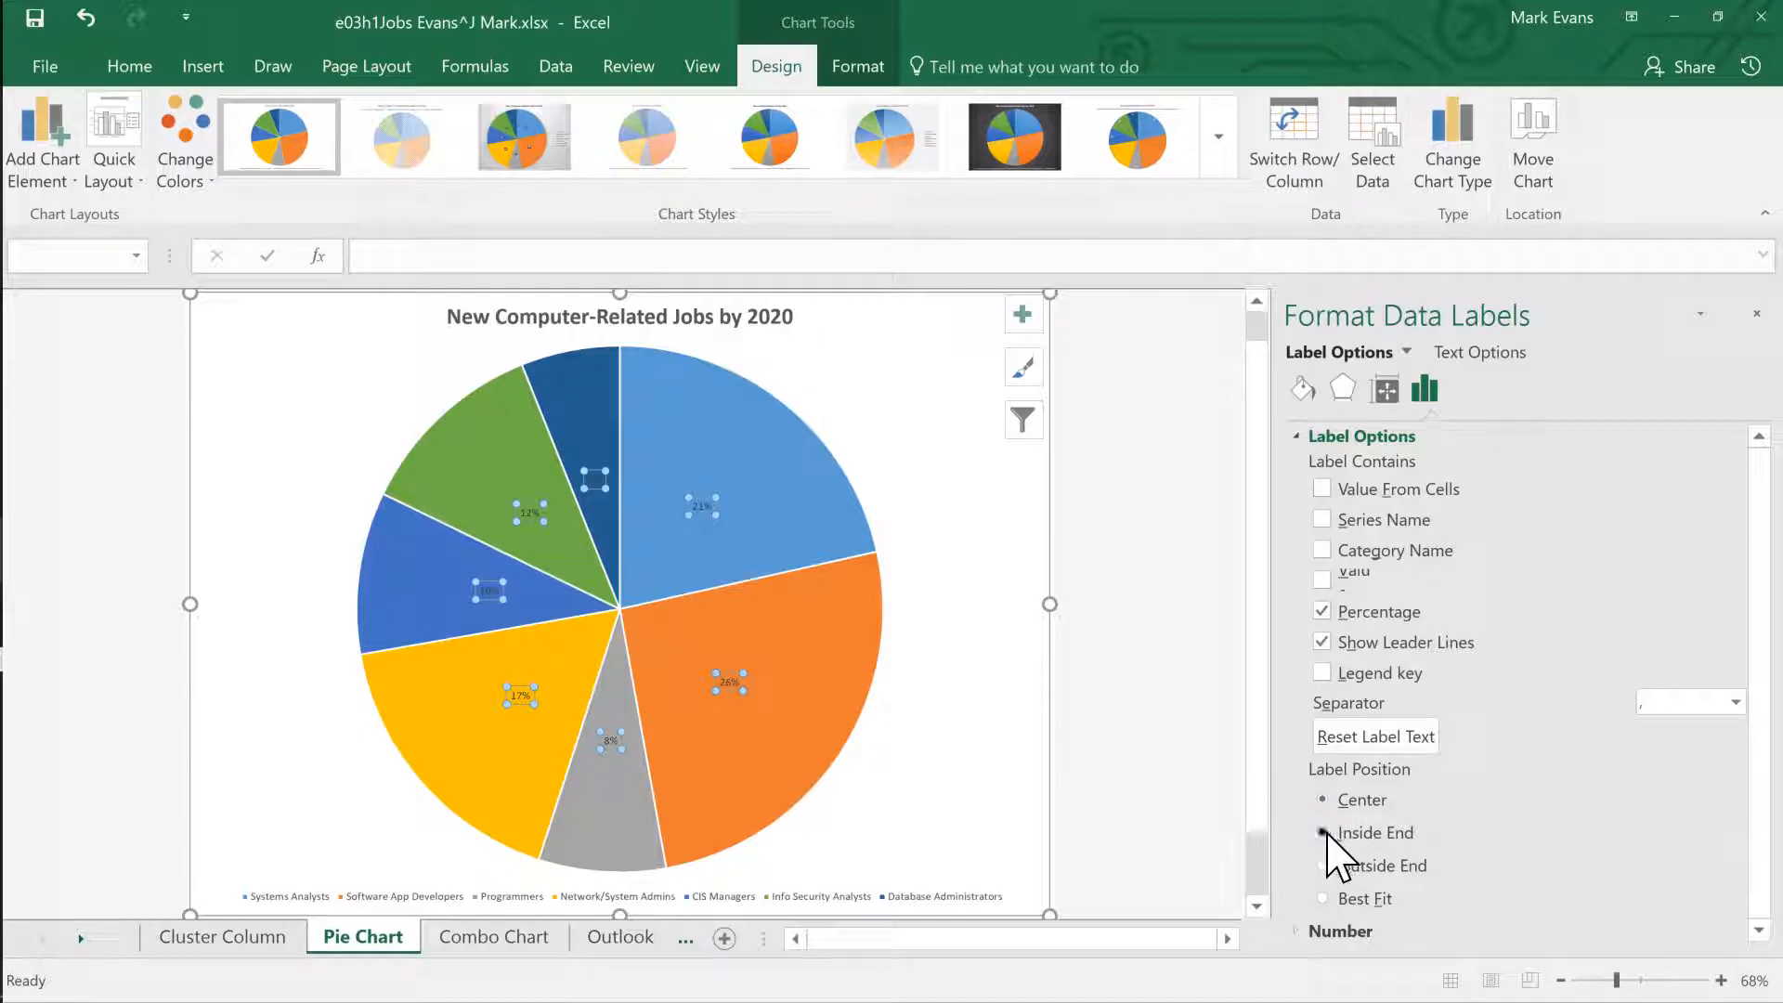
Try the Inside End, Outside End and Center positions for the pie chart's percentage labels, finishing with Best Fit.
{"action": "left_click", "coordinate": [1323, 833]}
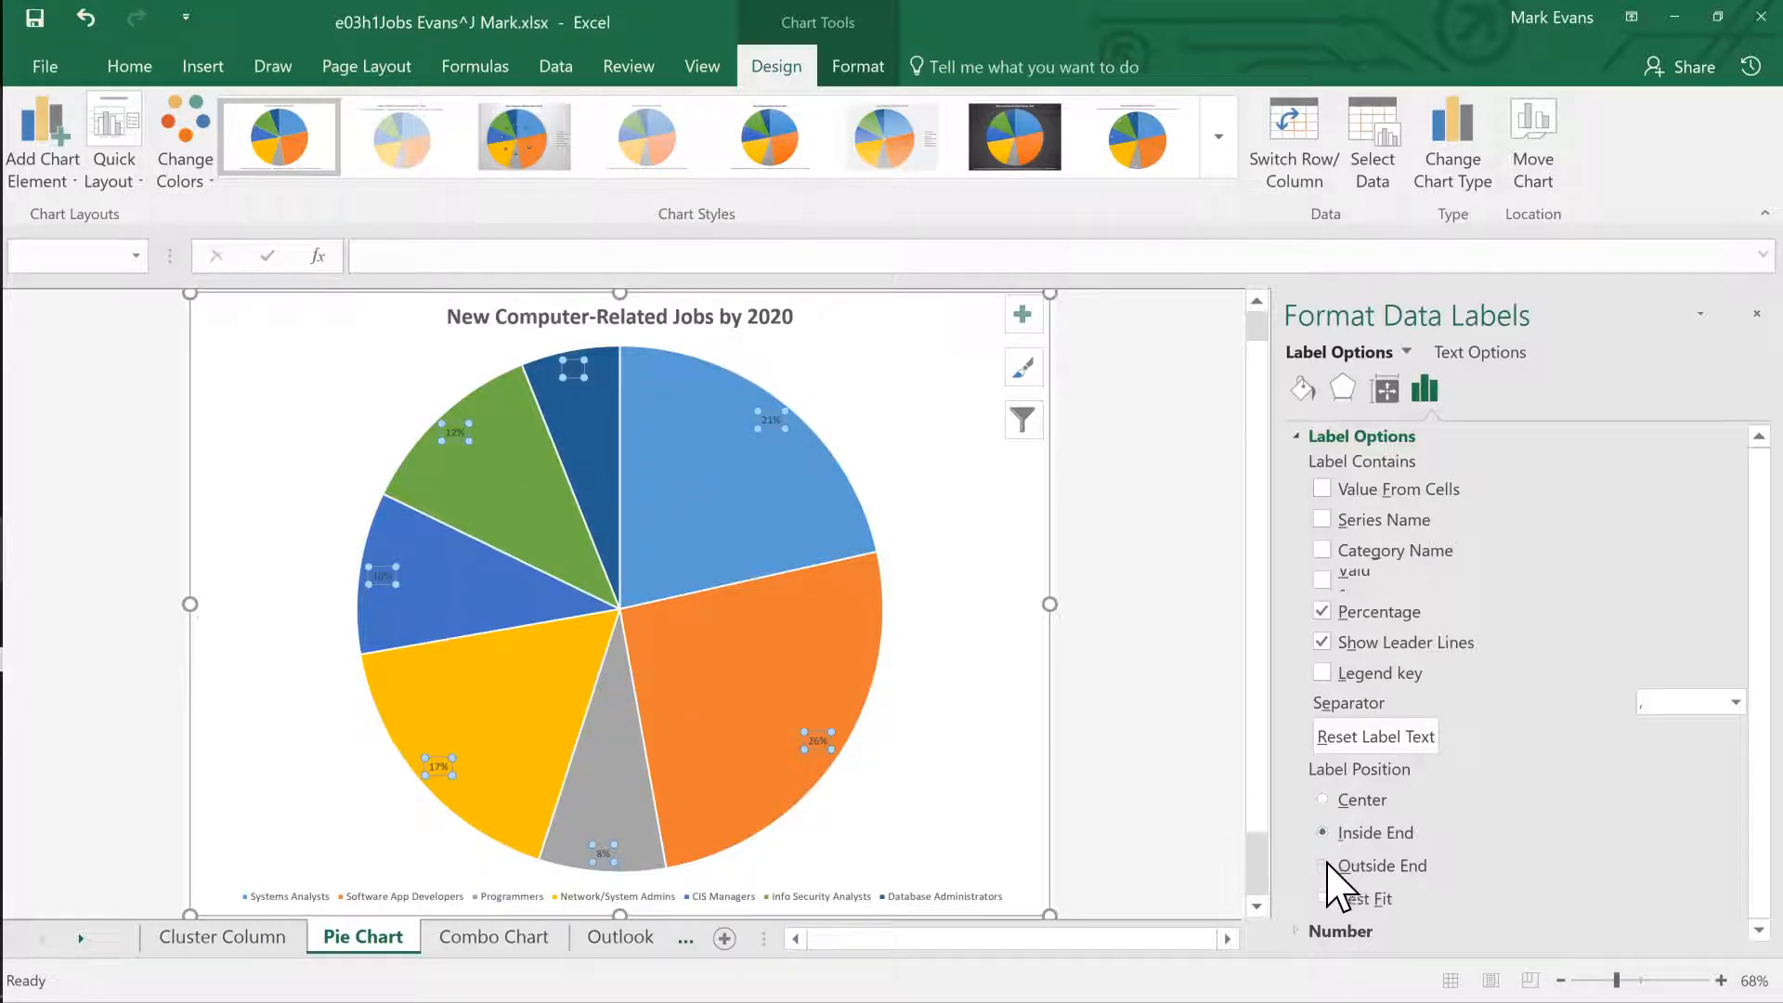
{"action": "left_click", "coordinate": [1324, 866]}
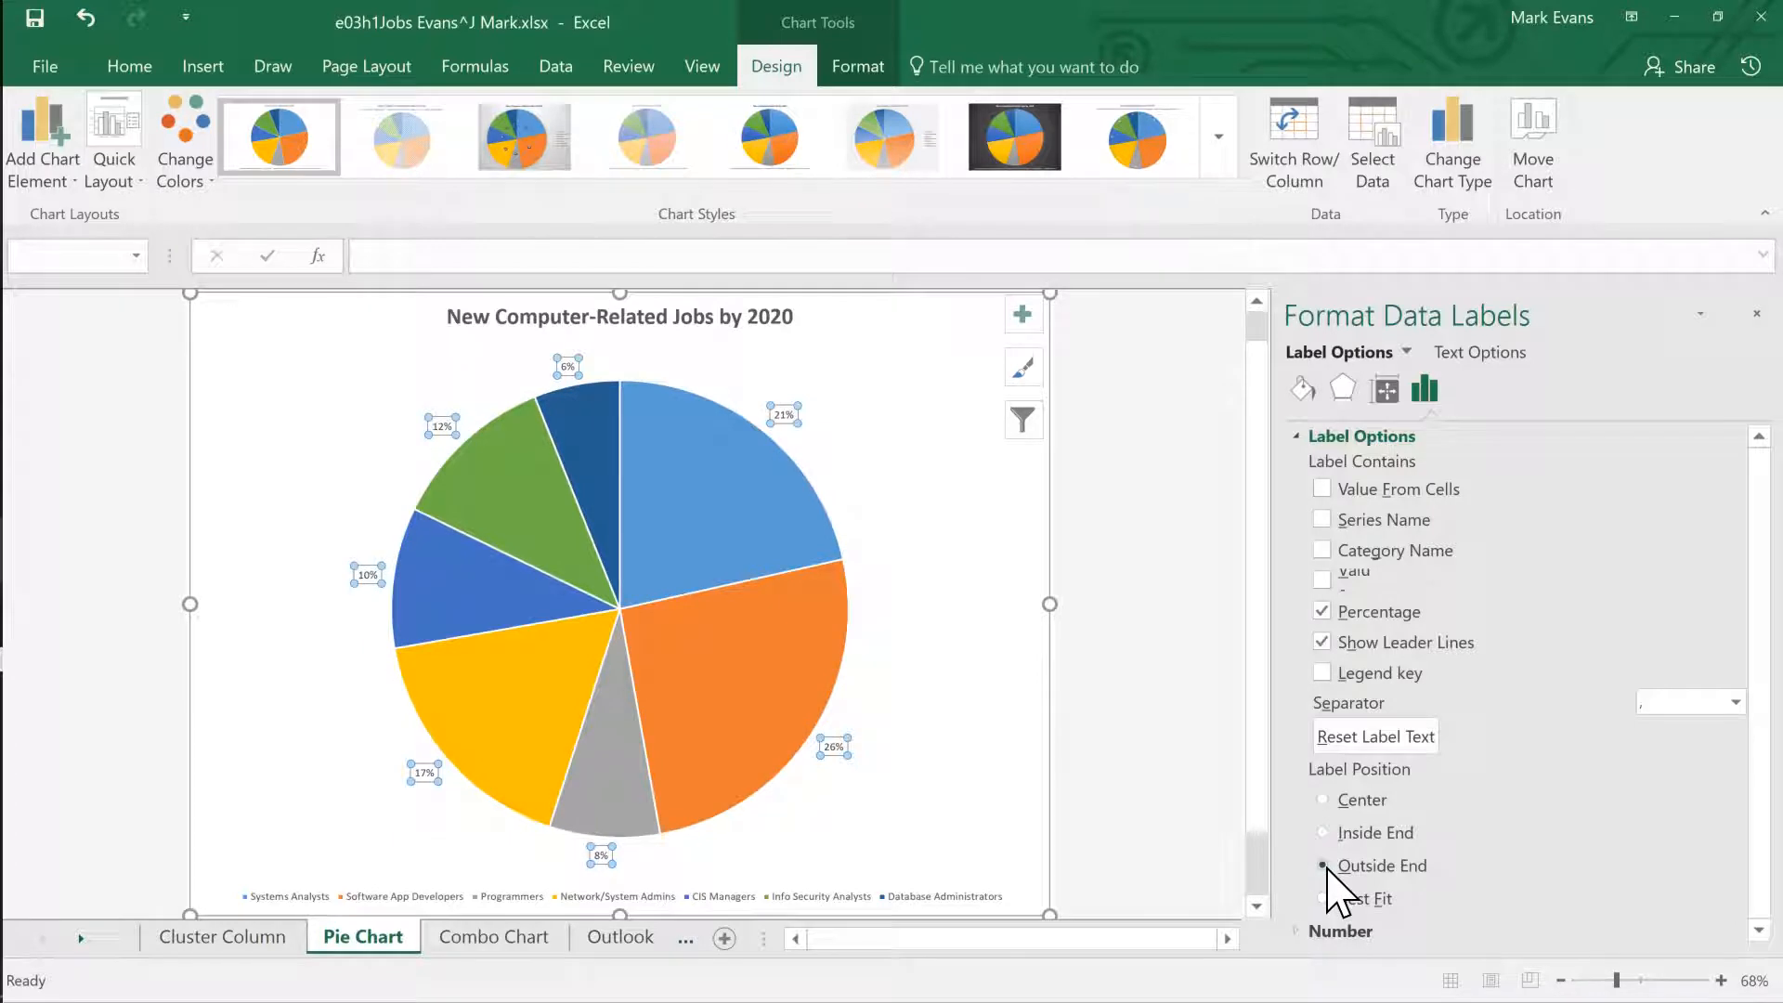
{"action": "left_click", "coordinate": [1324, 898]}
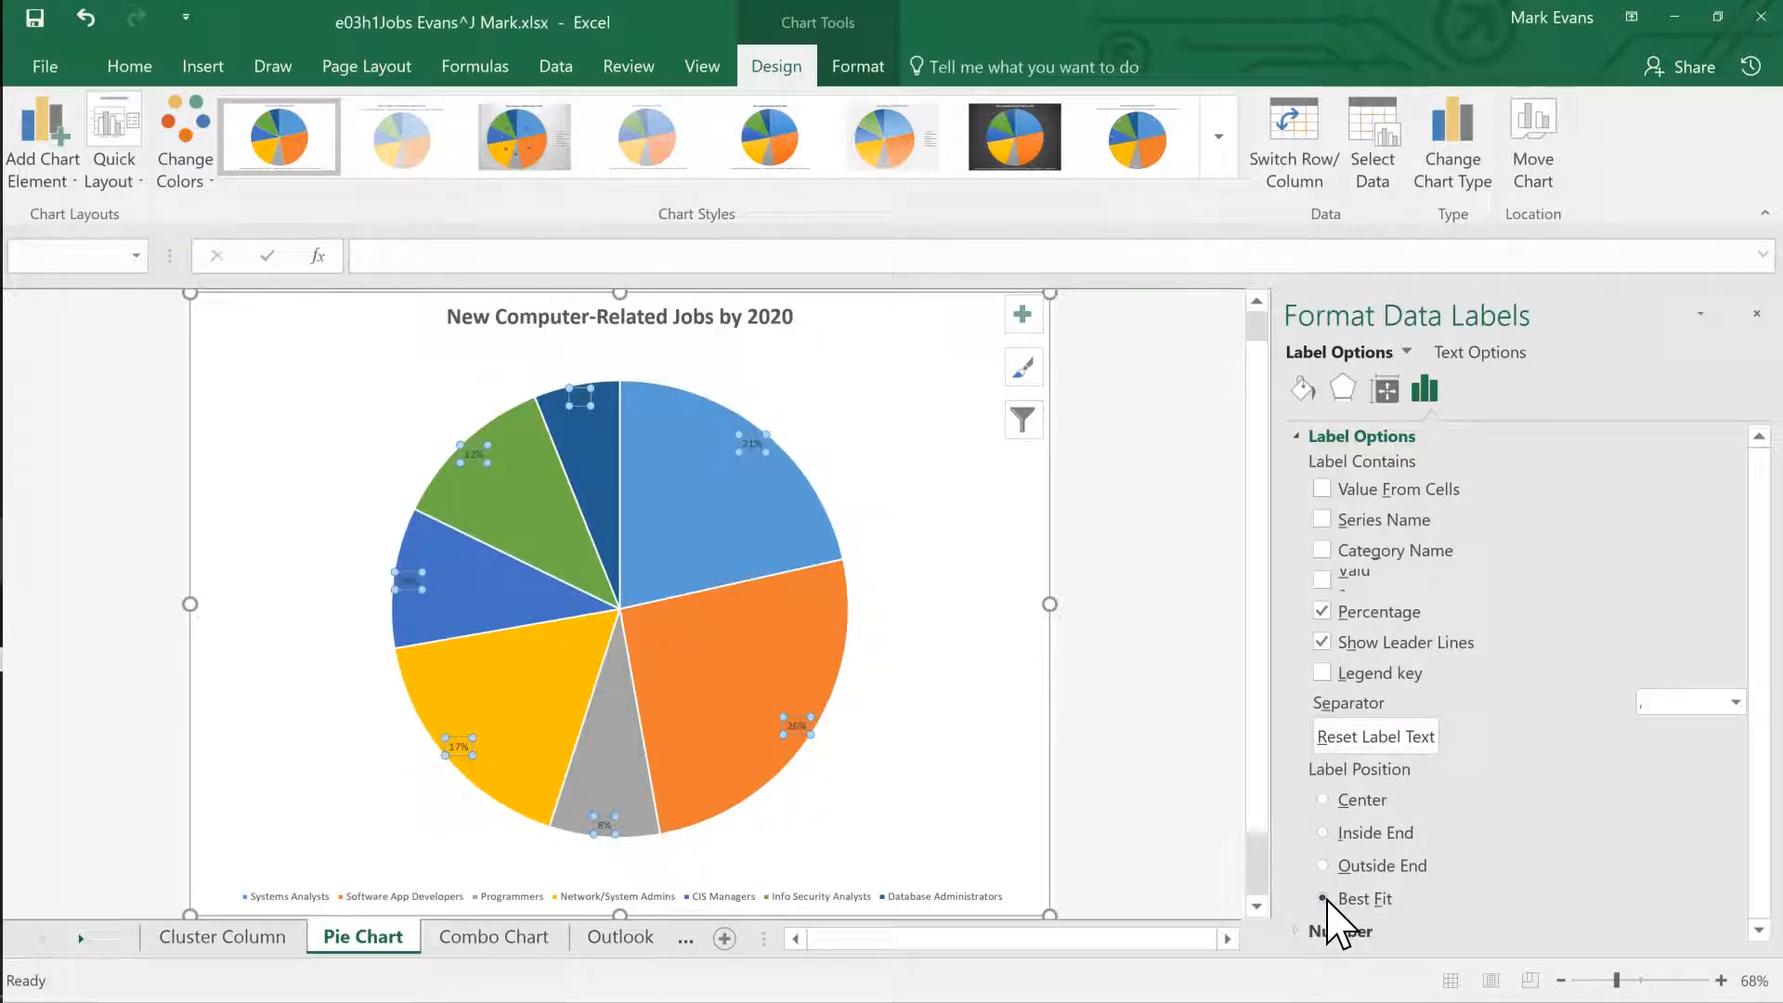
{"action": "left_click", "coordinate": [1322, 800]}
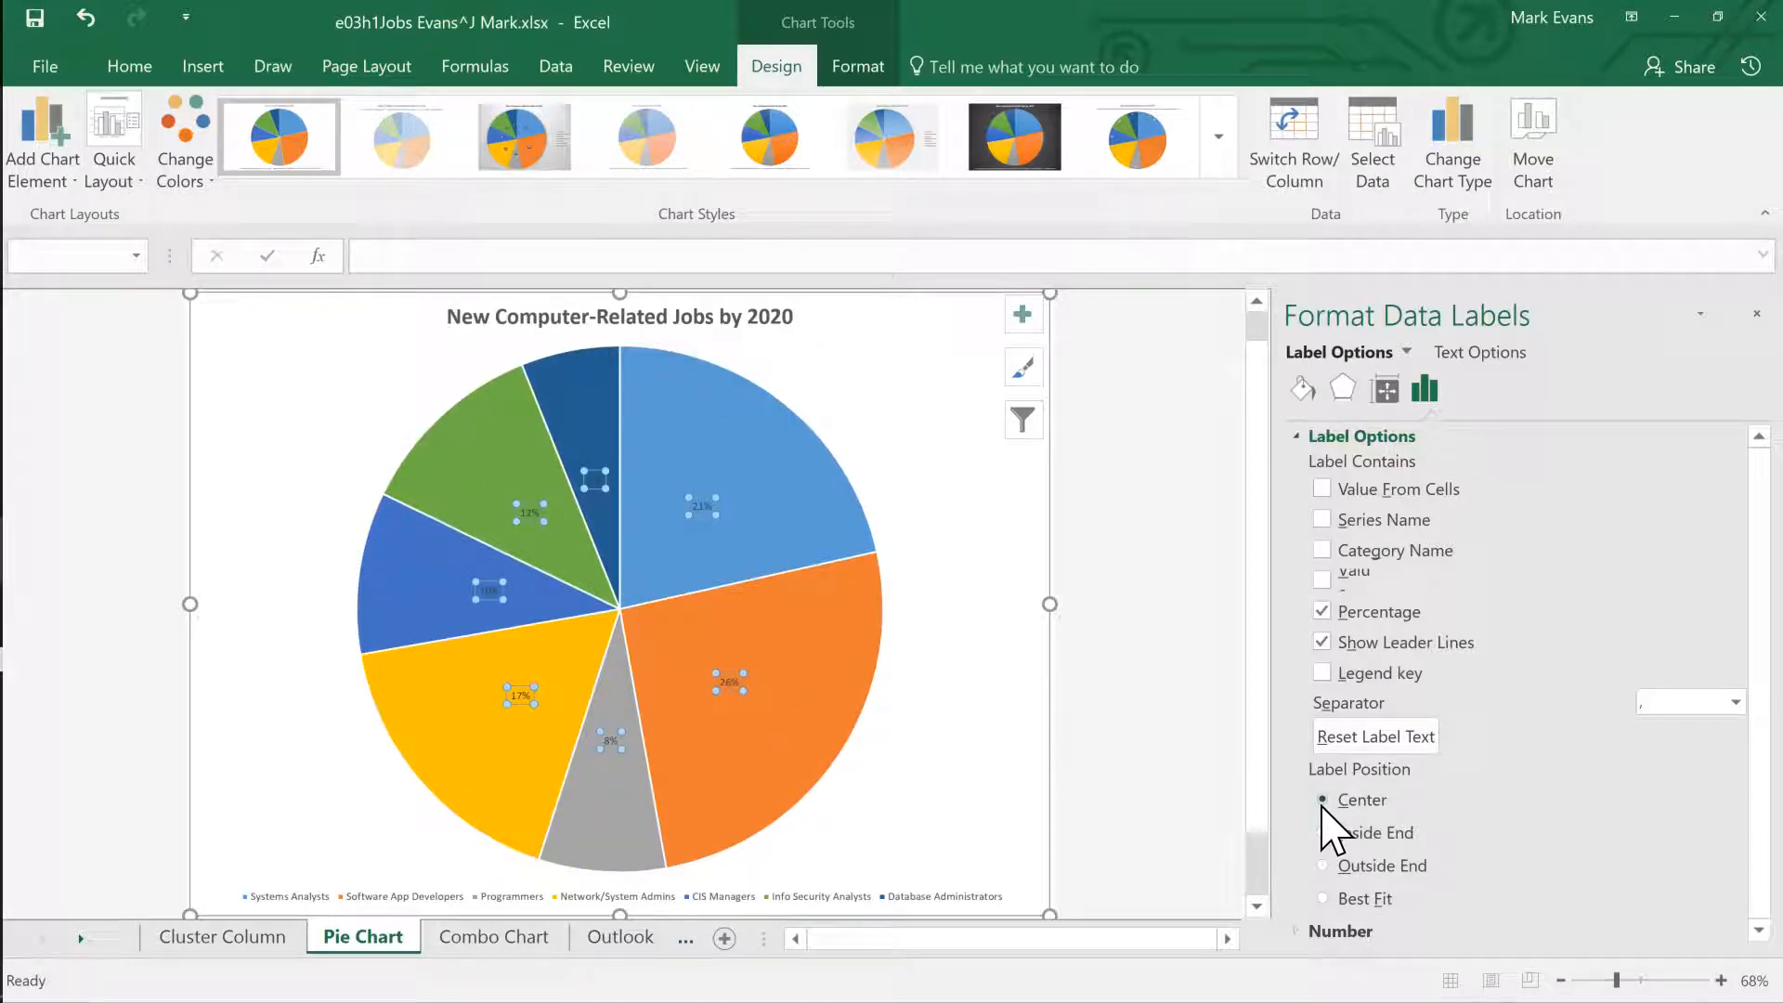
{"action": "left_click", "coordinate": [1323, 898]}
{"action": "left_click", "coordinate": [1326, 867]}
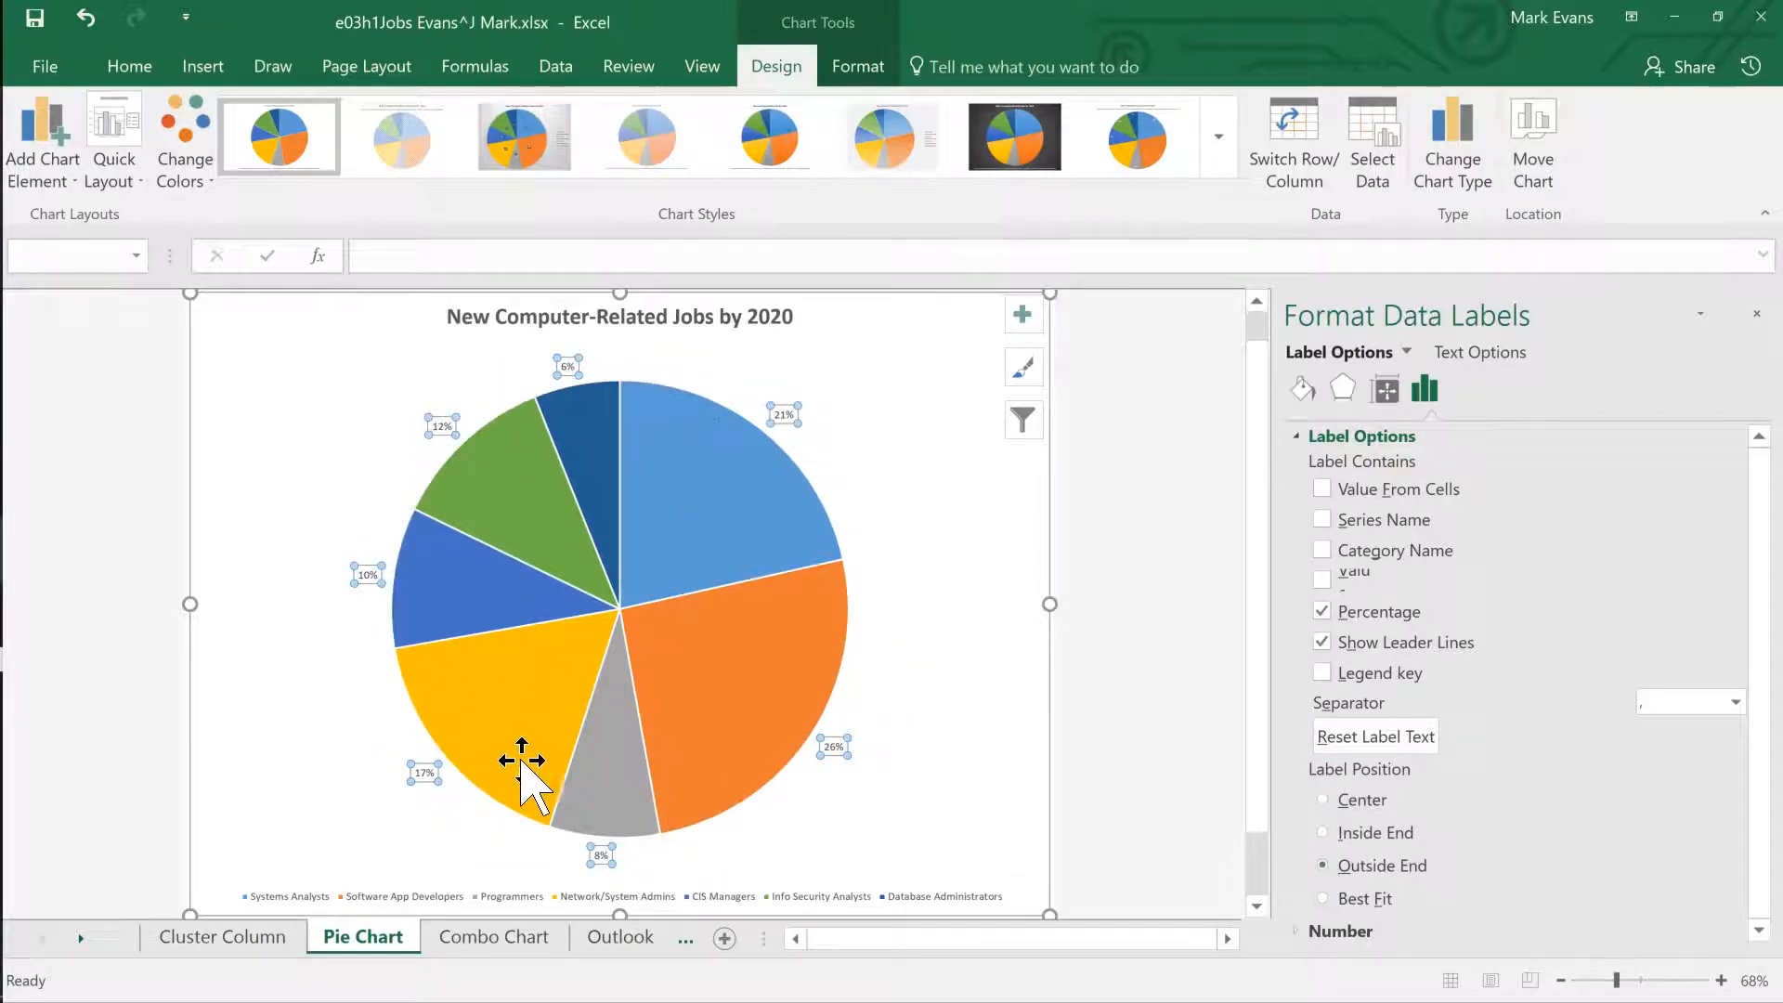
{"action": "left_click", "coordinate": [1324, 898]}
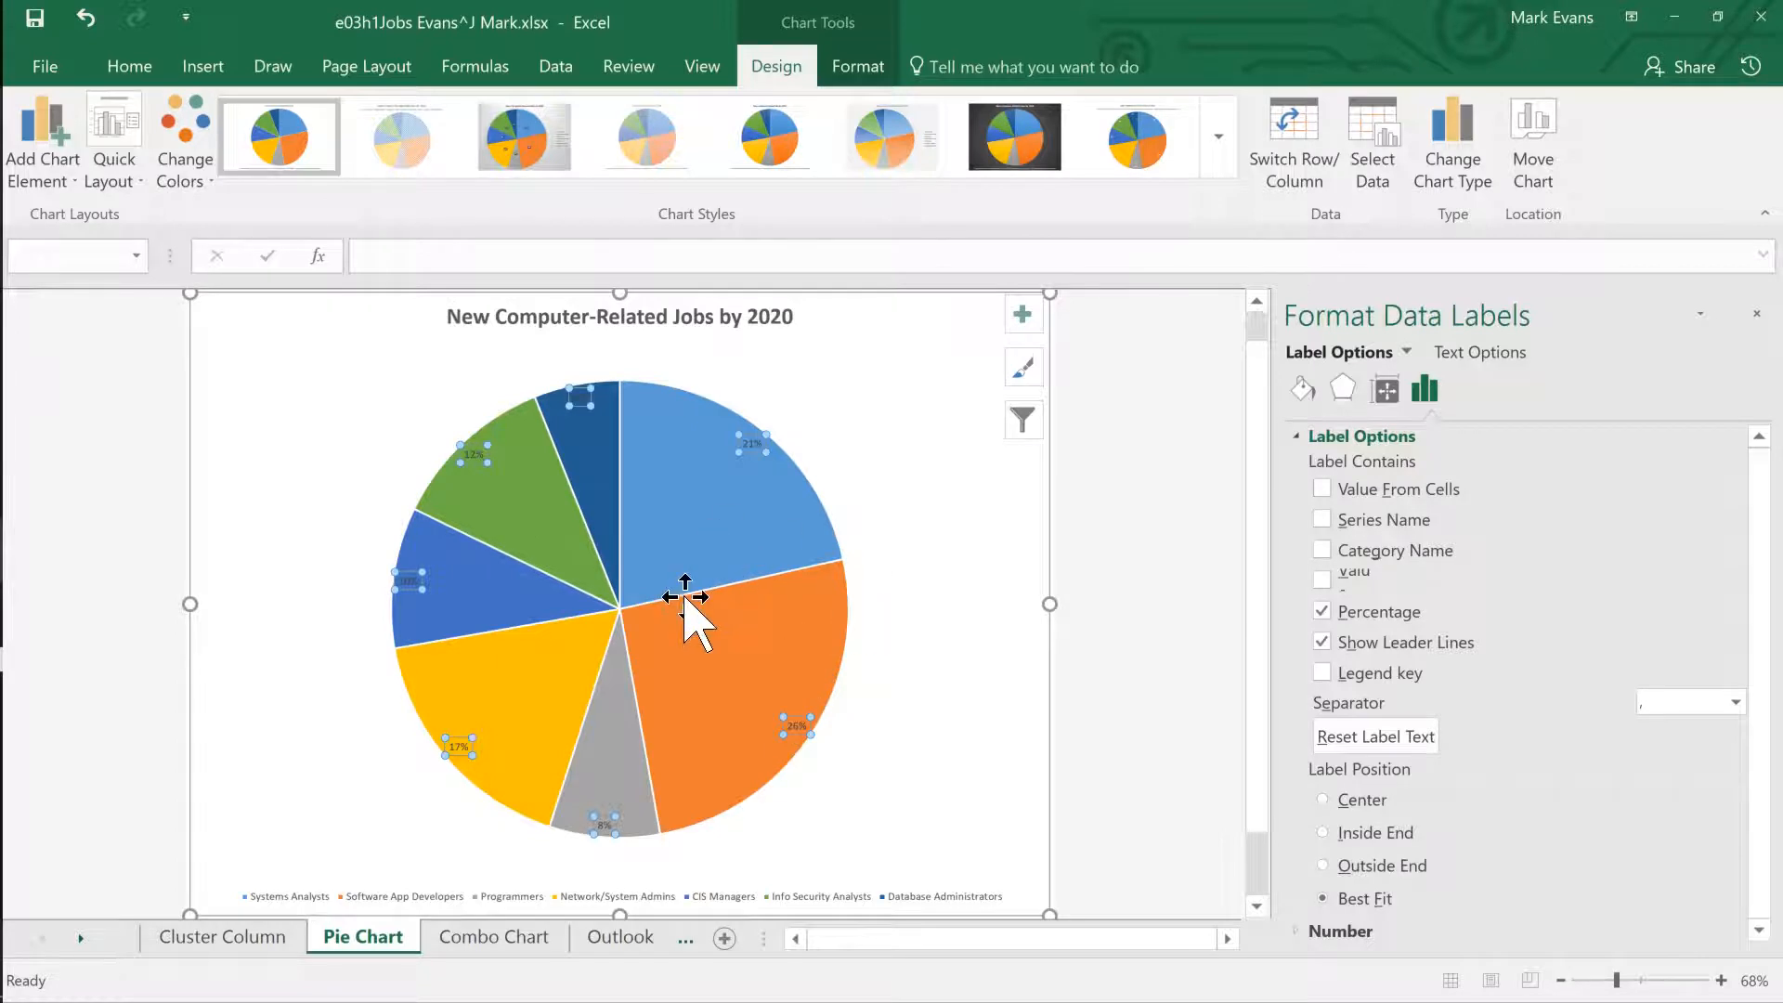
Set the font size of the pie chart's percentage labels to 18.
{"action": "left_click", "coordinate": [130, 67]}
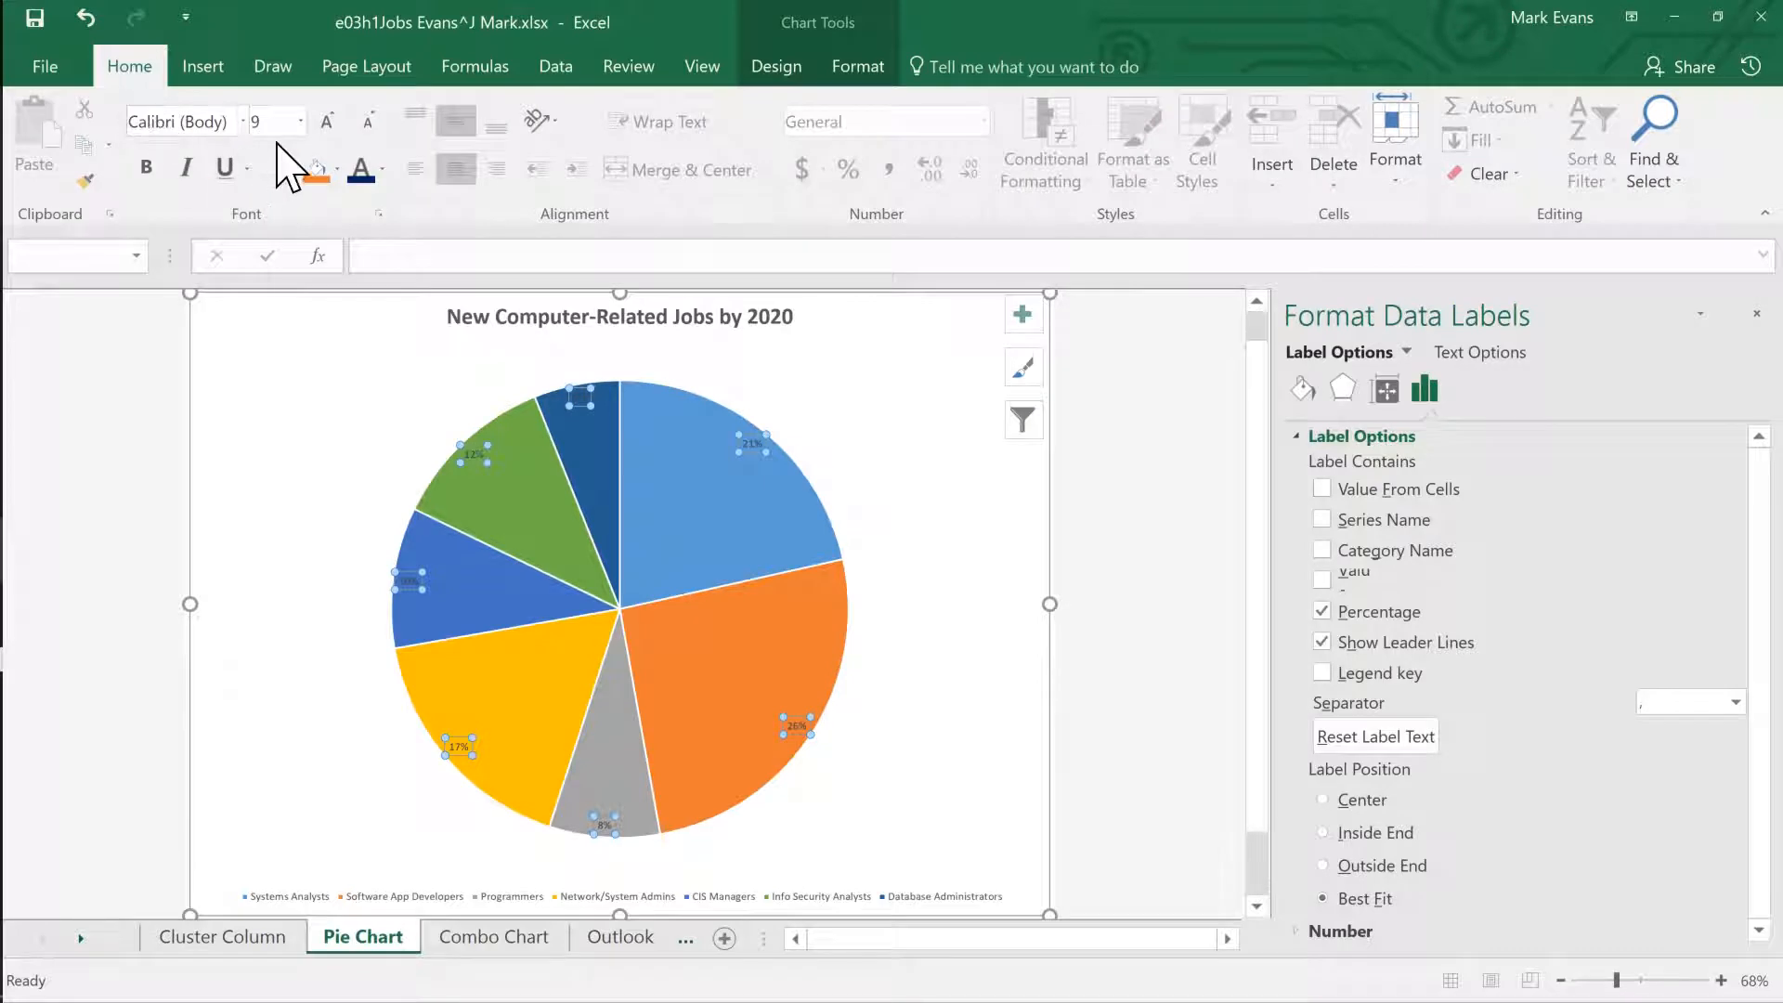
{"action": "left_click", "coordinate": [301, 121]}
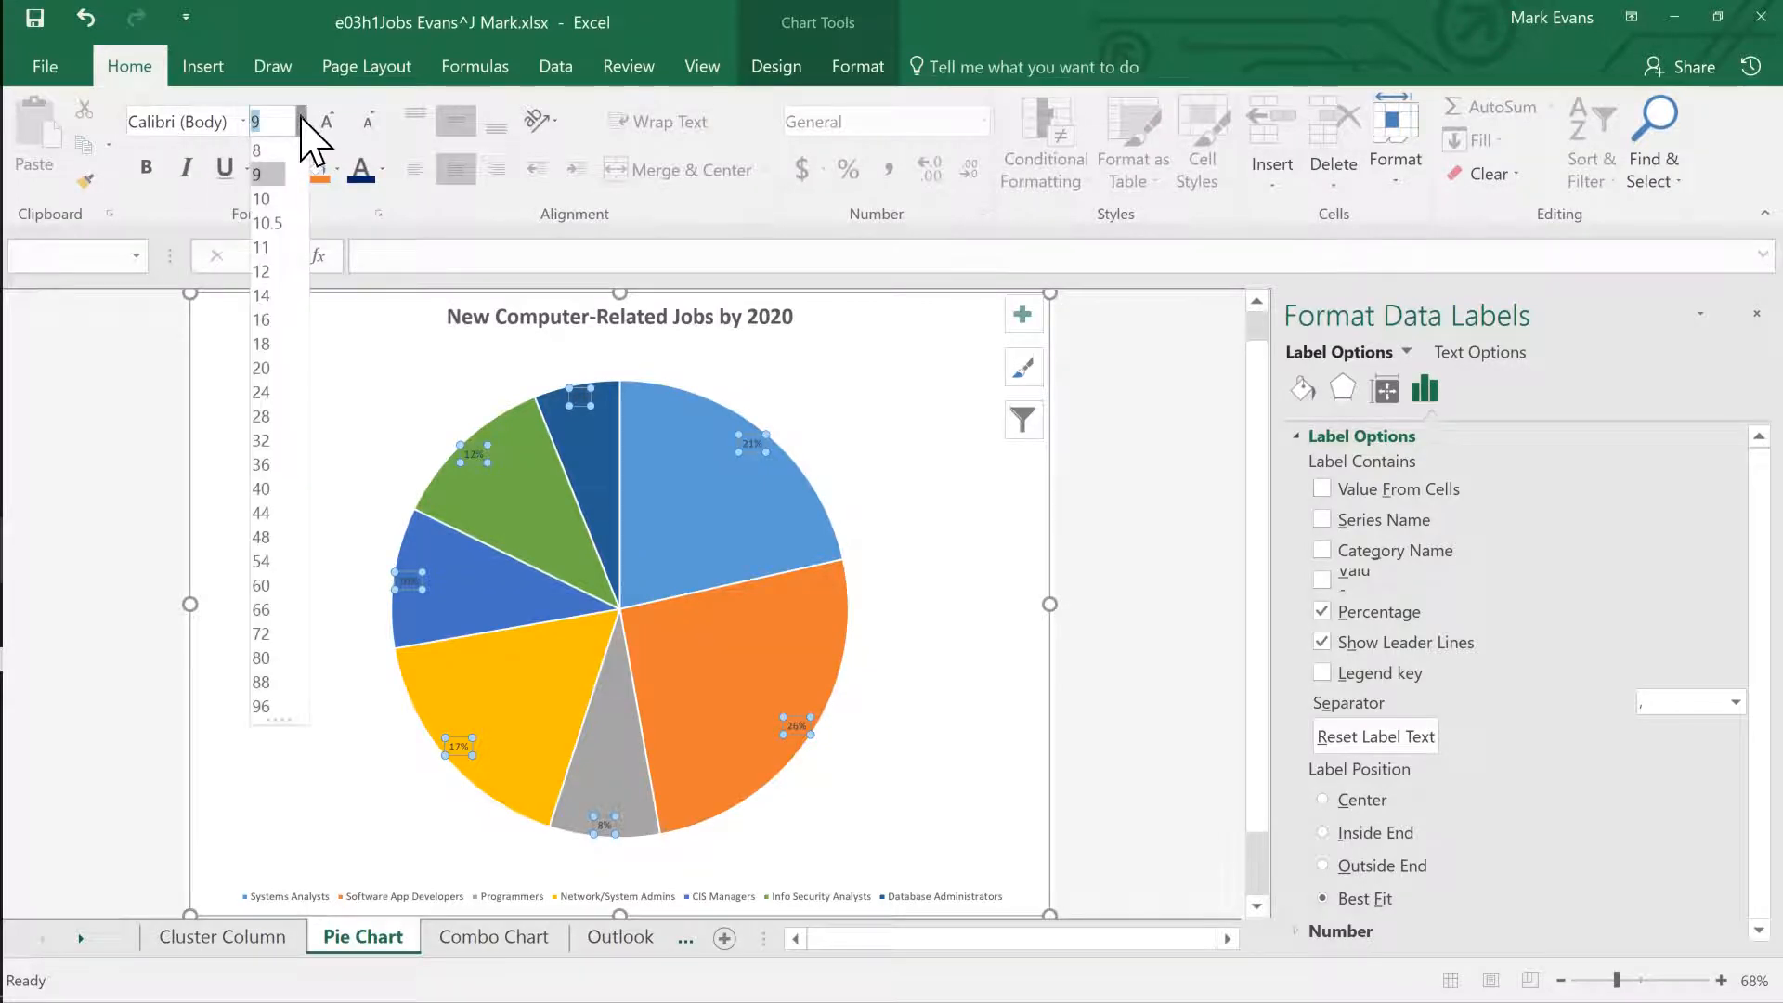
{"action": "left_click", "coordinate": [265, 344]}
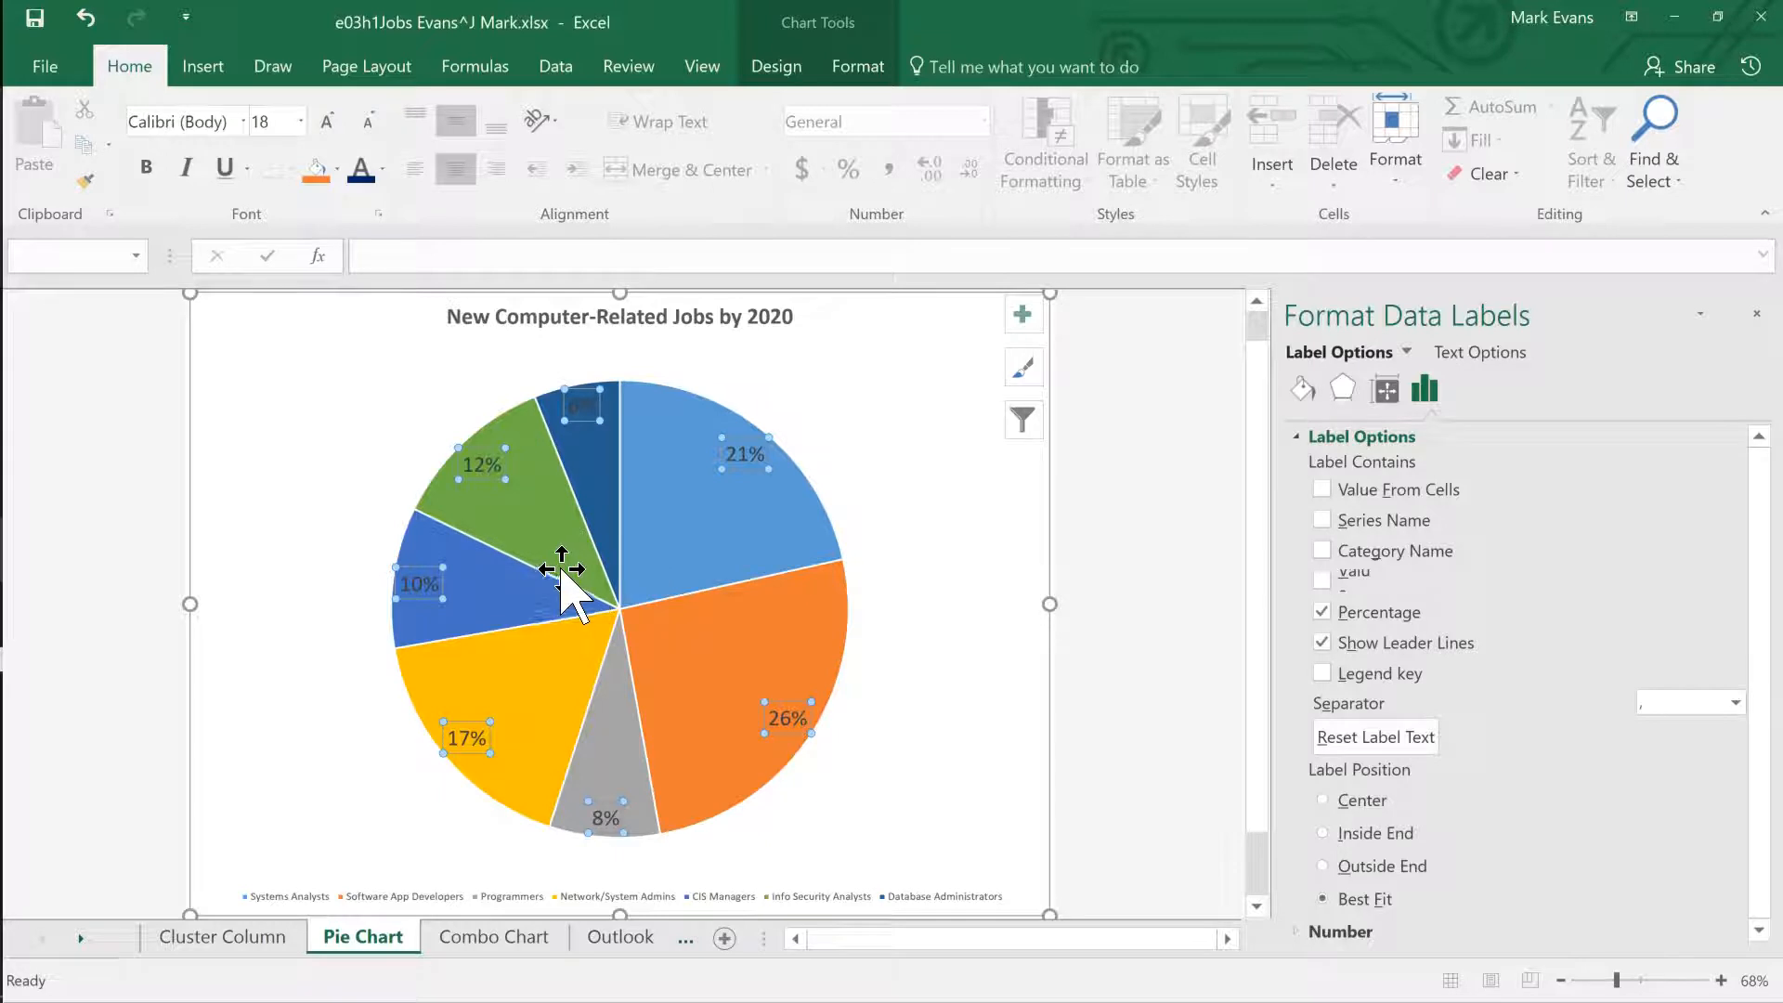
Fill the pie chart's chart area with the light blue tissue paper texture.
{"action": "left_click", "coordinate": [294, 655]}
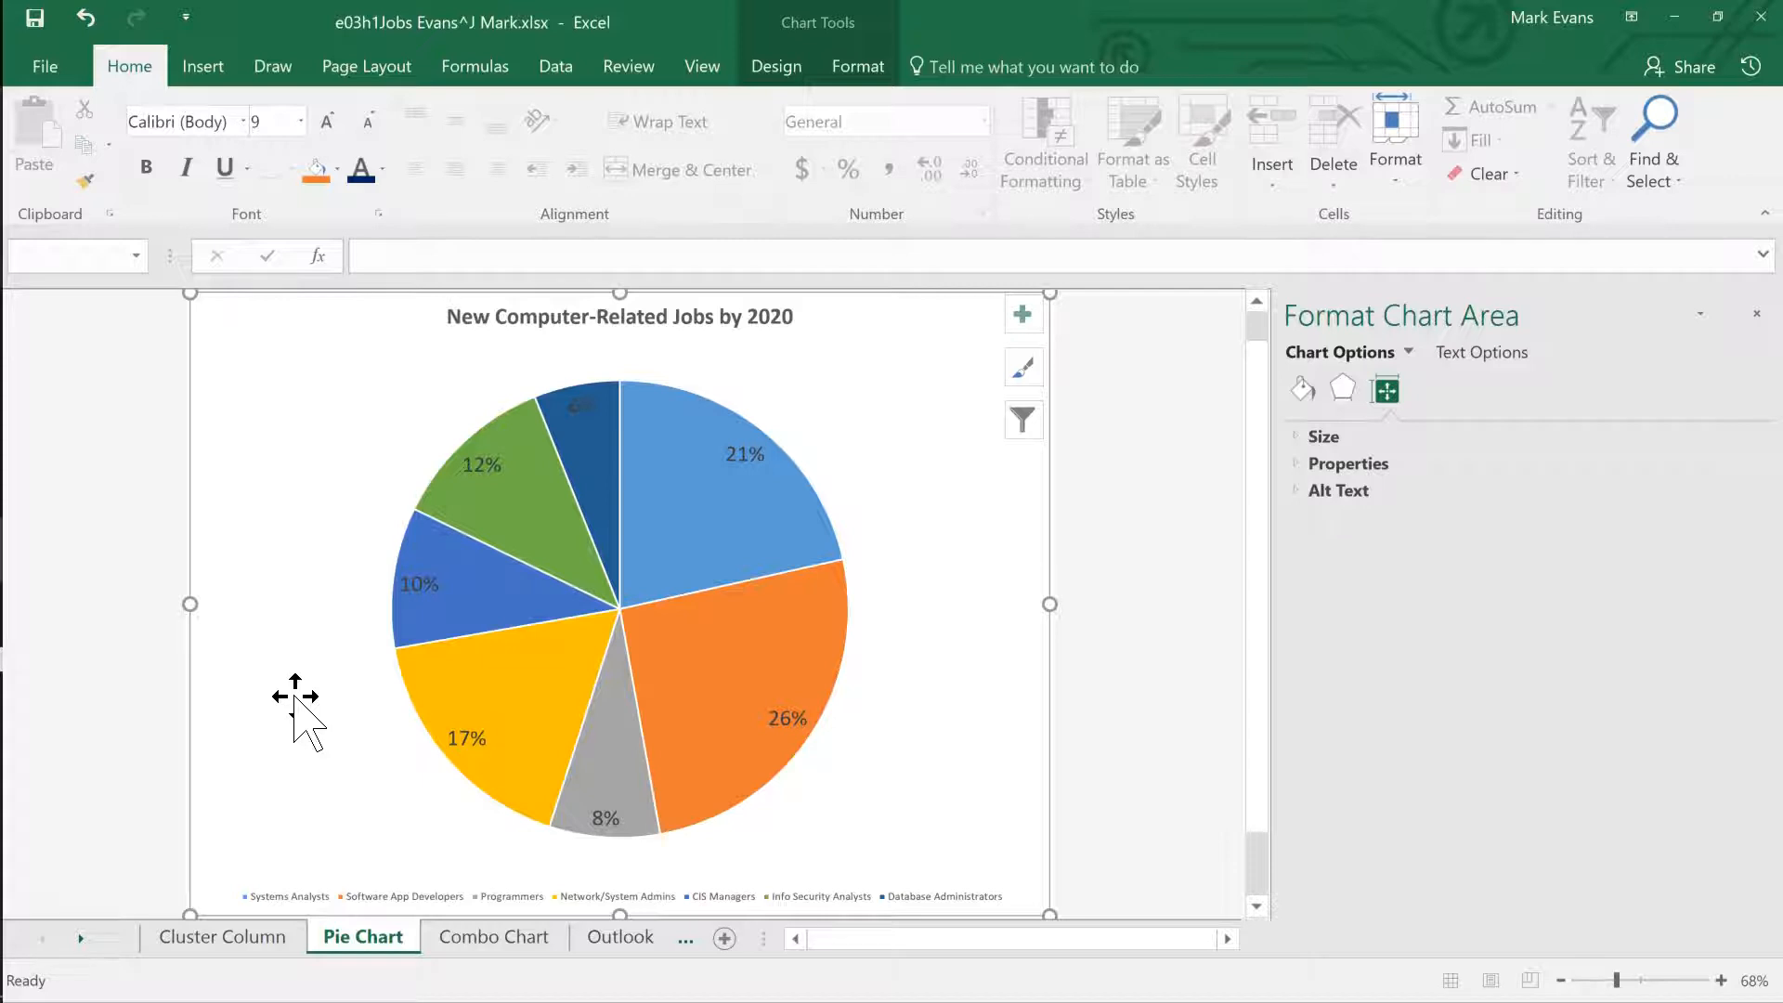
{"action": "double_click", "coordinate": [295, 697]}
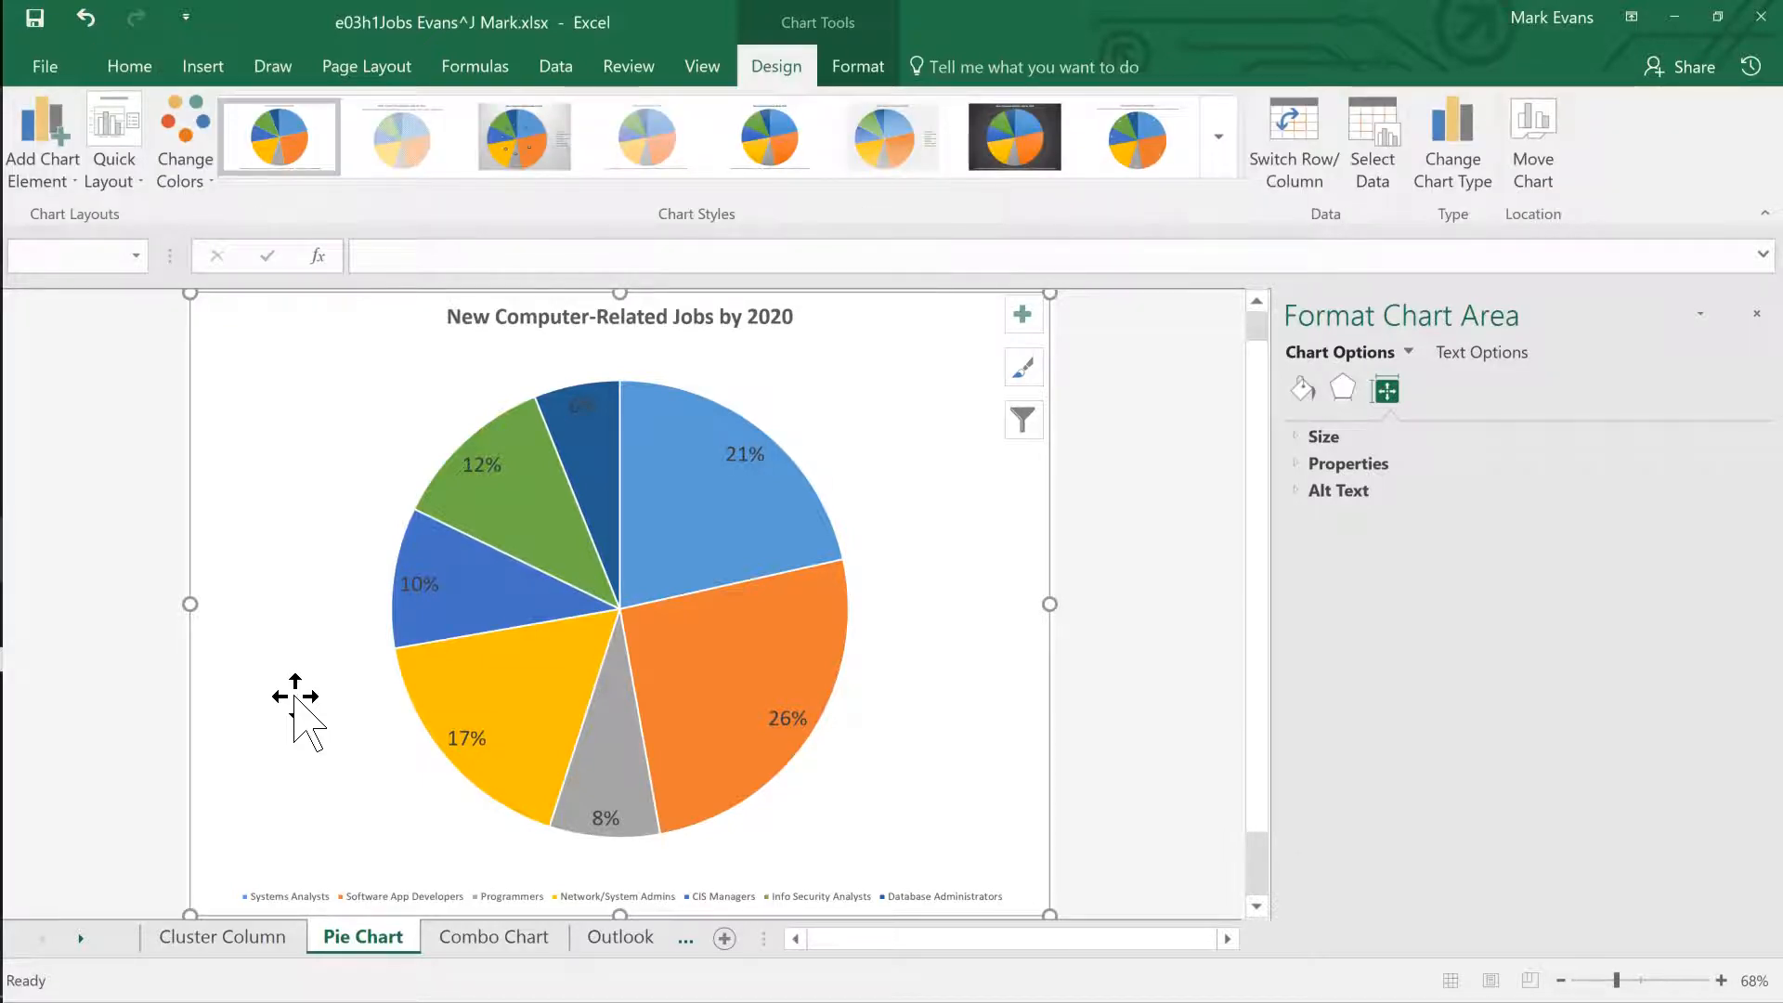
{"action": "left_click", "coordinate": [1299, 390]}
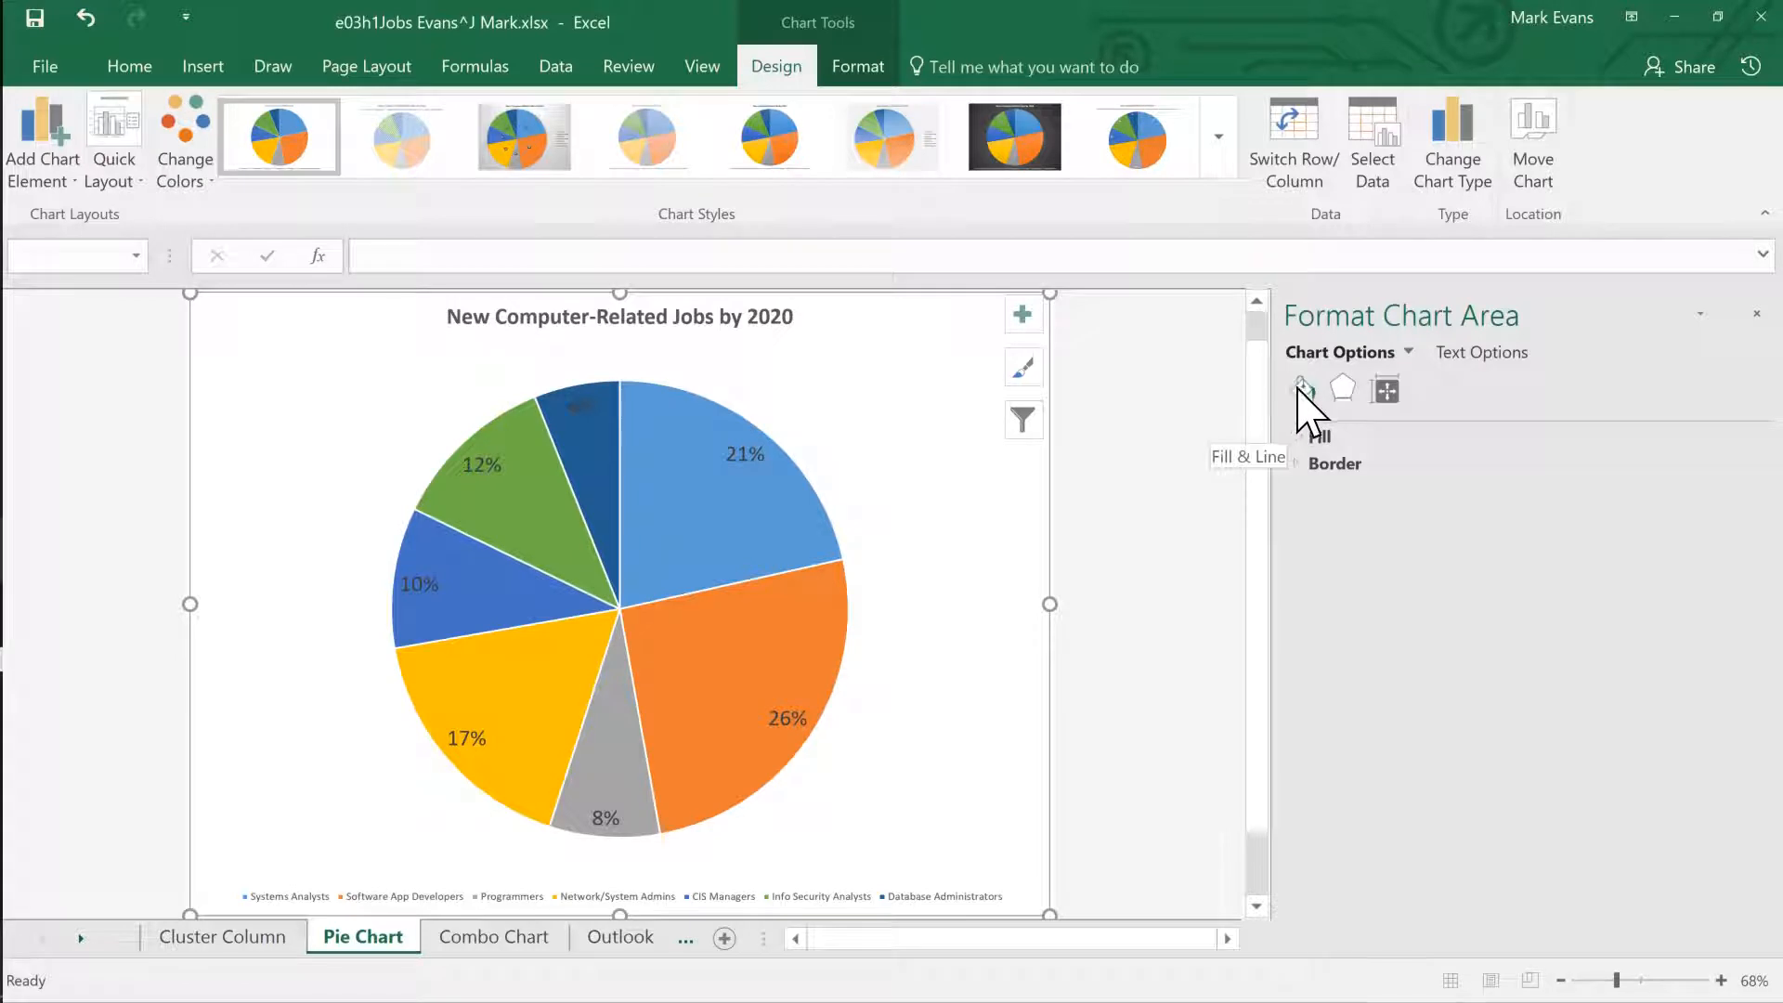
{"action": "left_click", "coordinate": [1299, 437]}
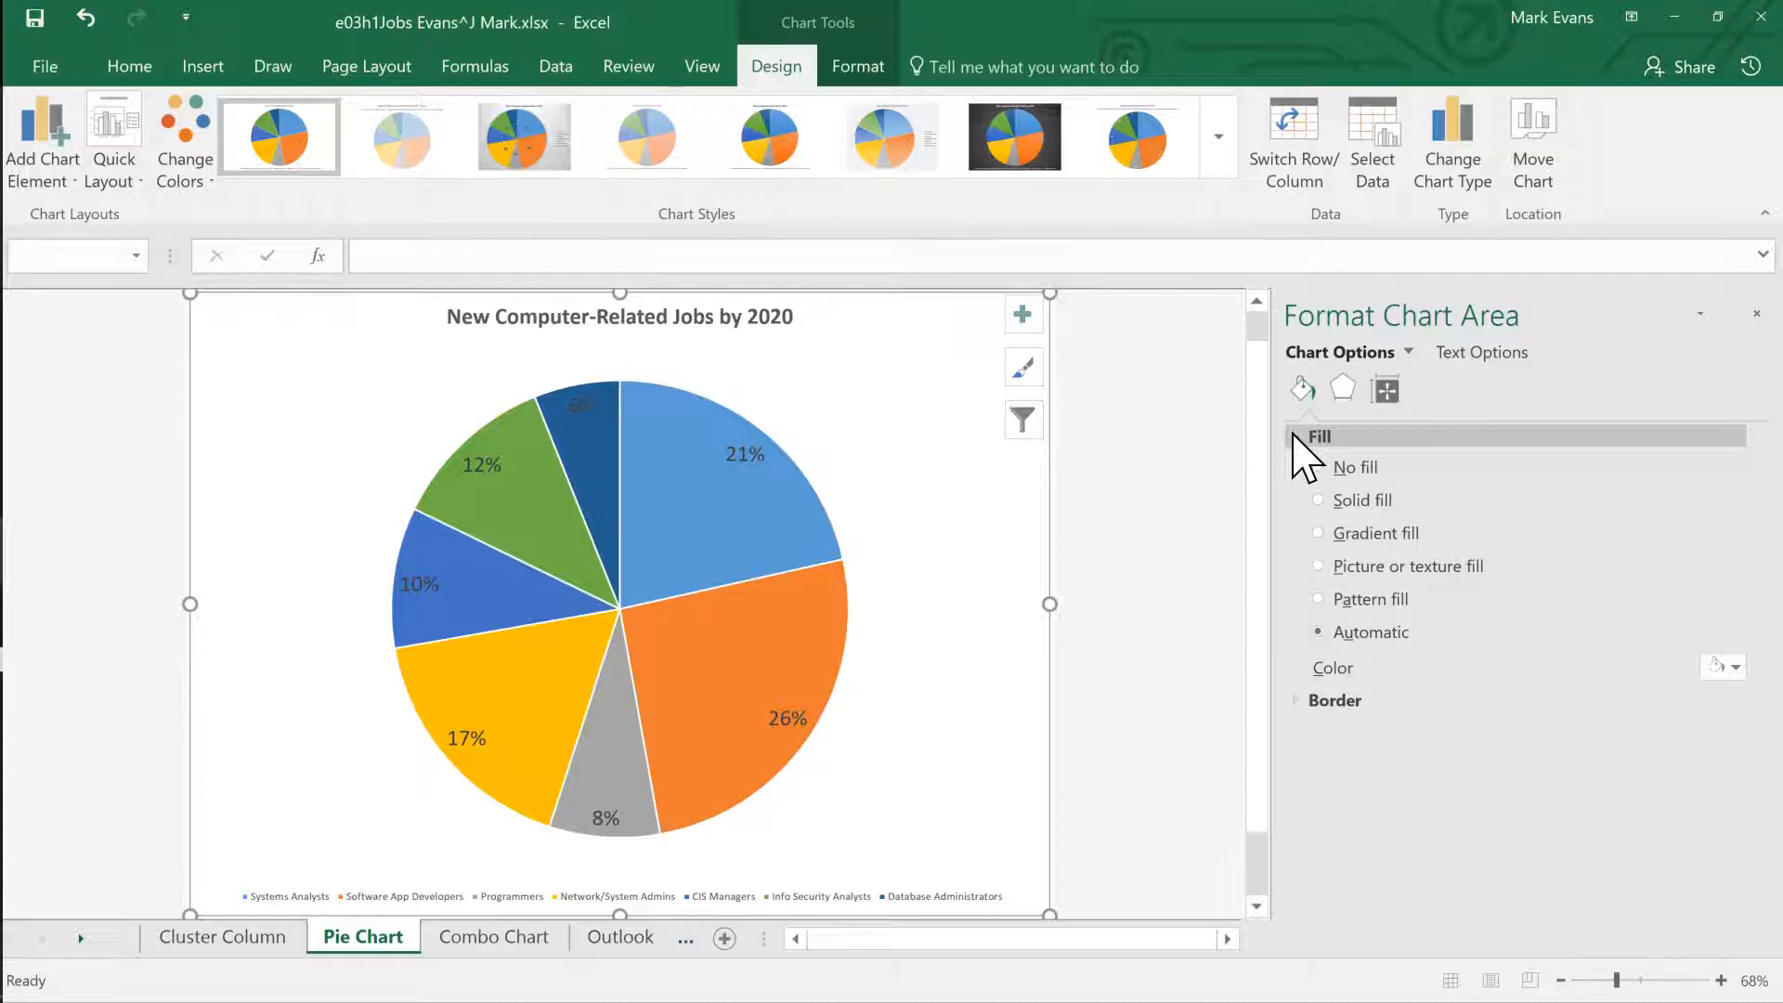
{"action": "left_click", "coordinate": [1321, 567]}
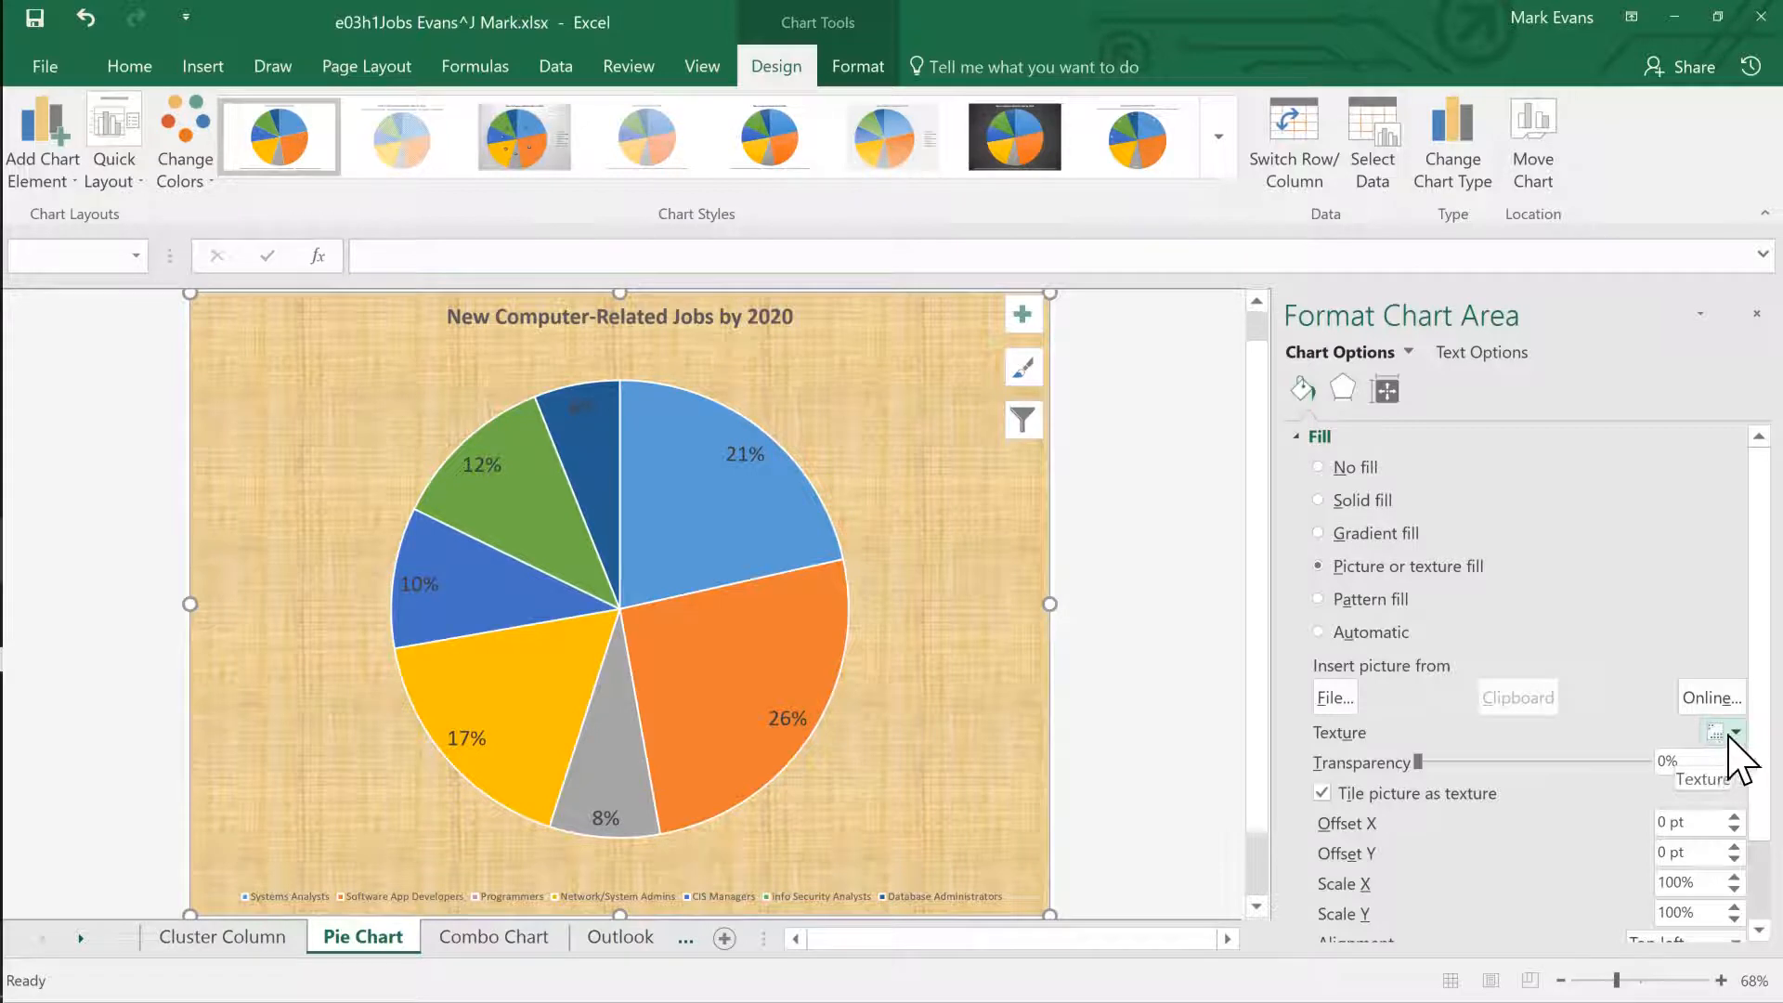
{"action": "left_click", "coordinate": [1733, 732]}
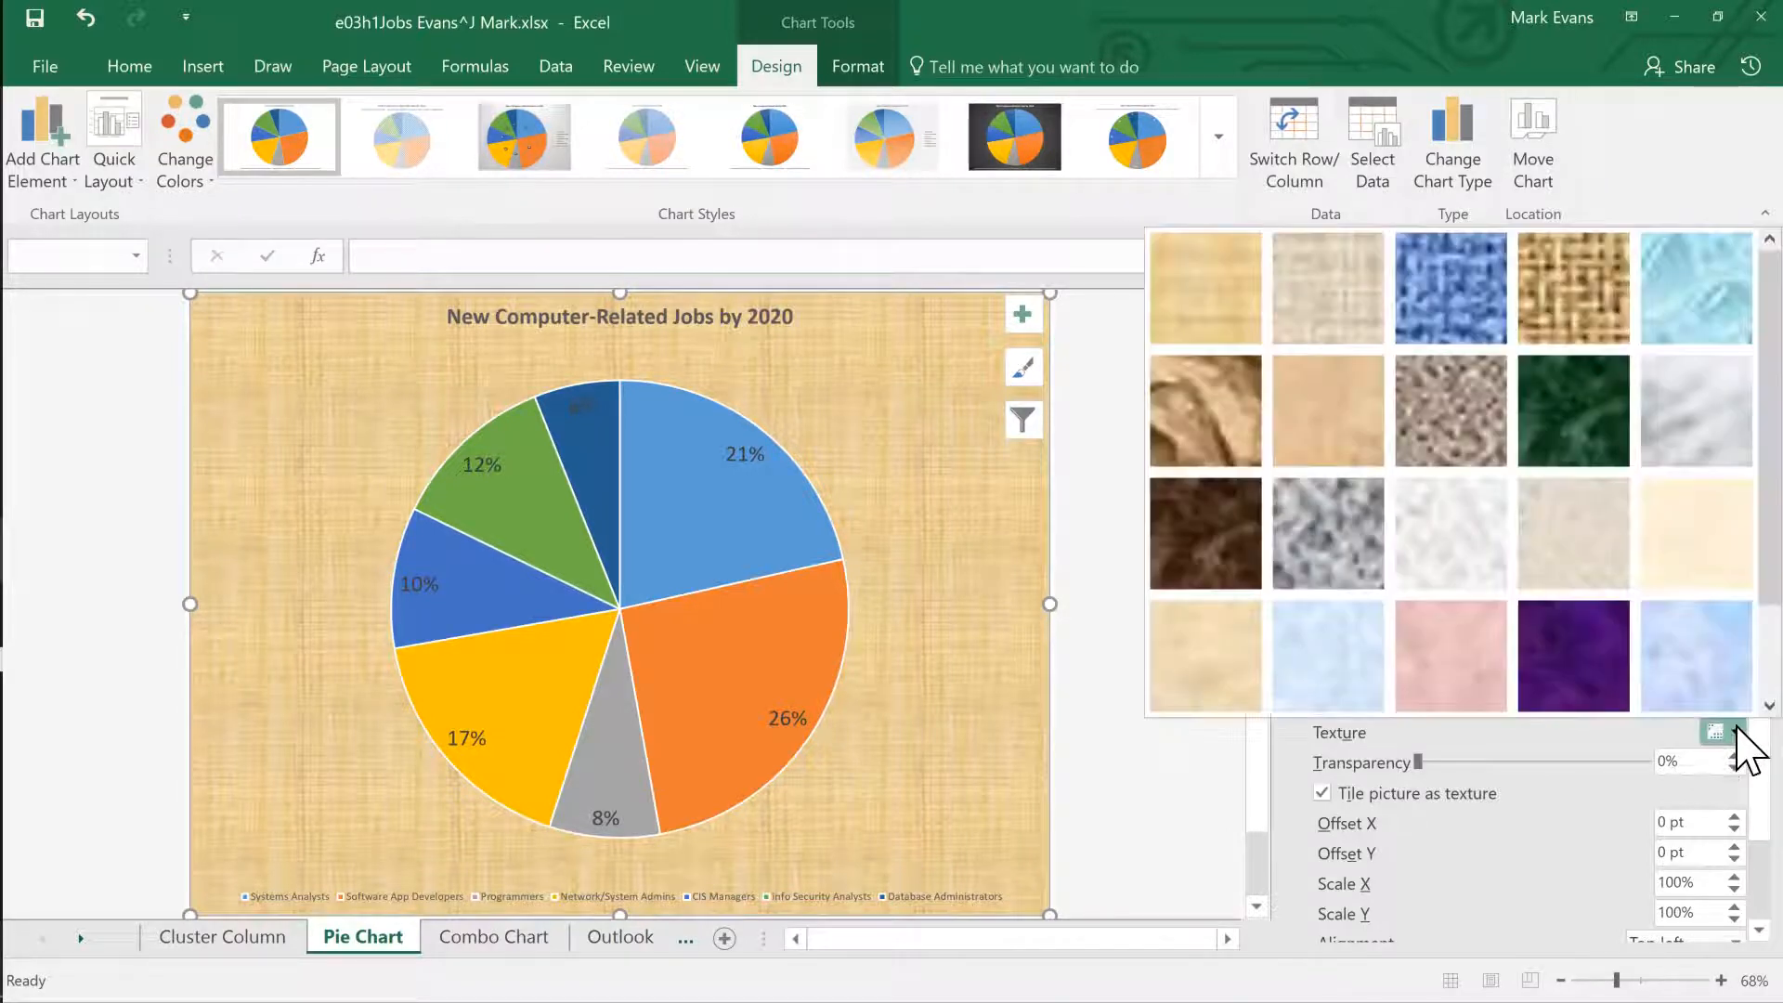
{"action": "left_click", "coordinate": [1351, 667]}
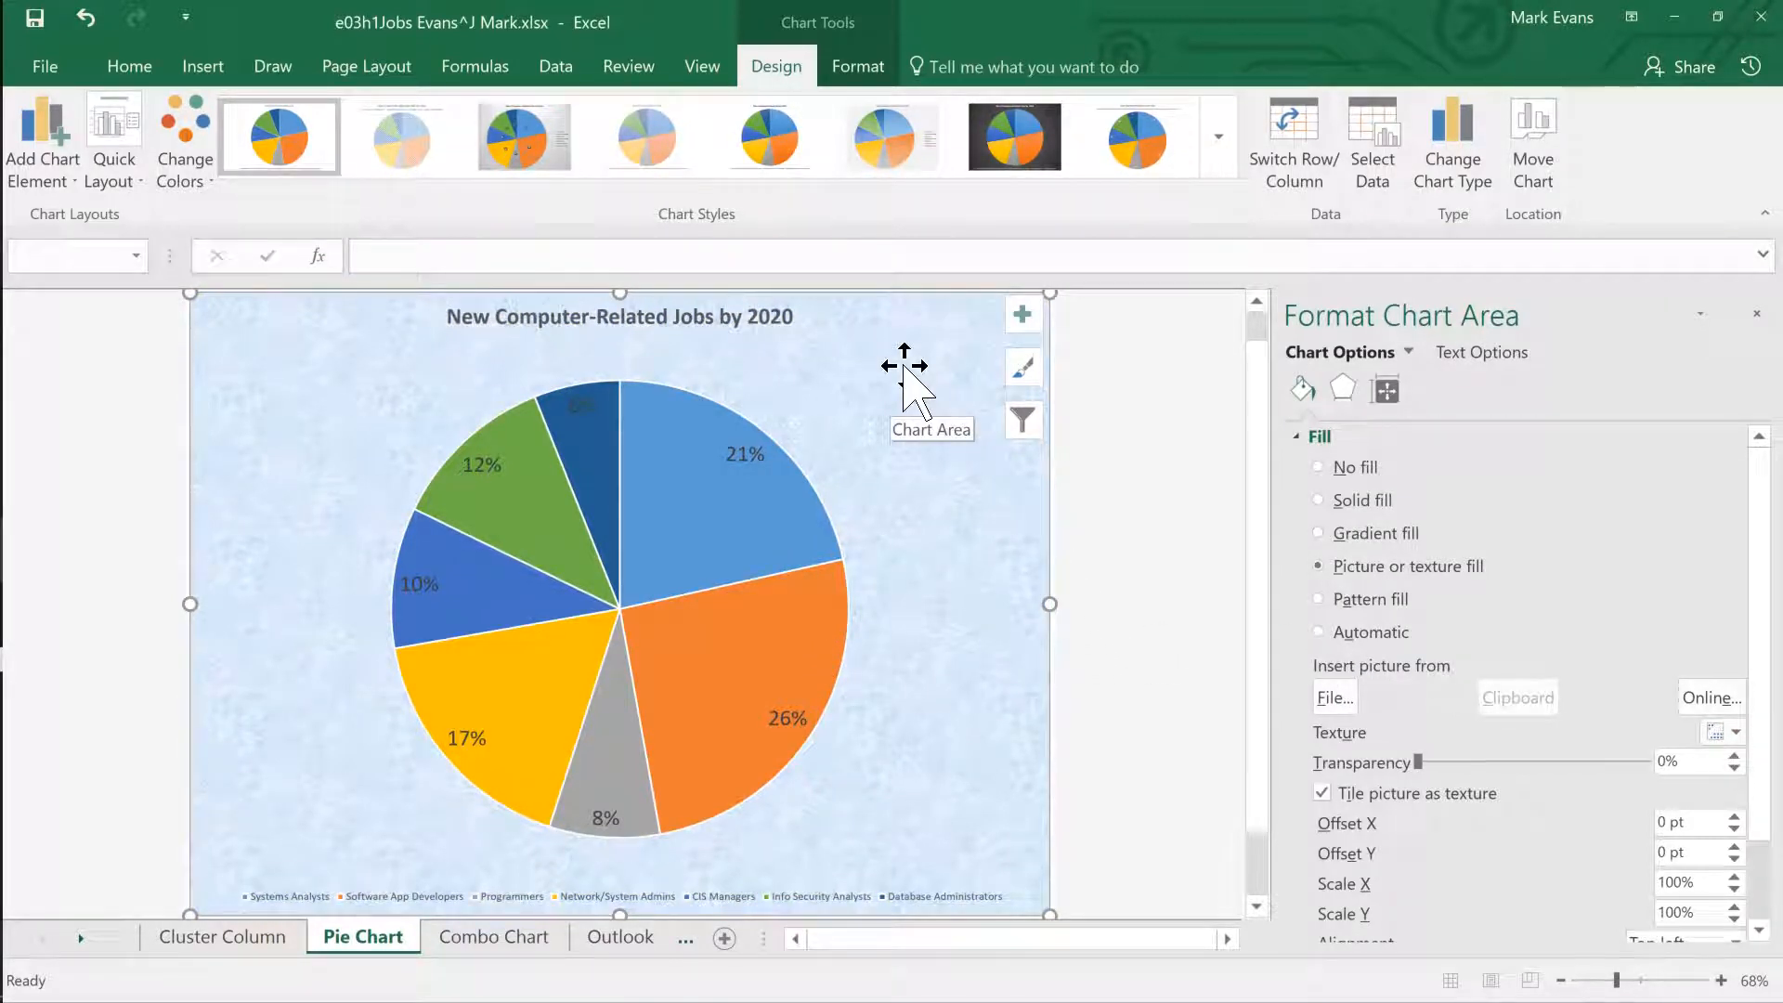
{"action": "left_click", "coordinate": [727, 718]}
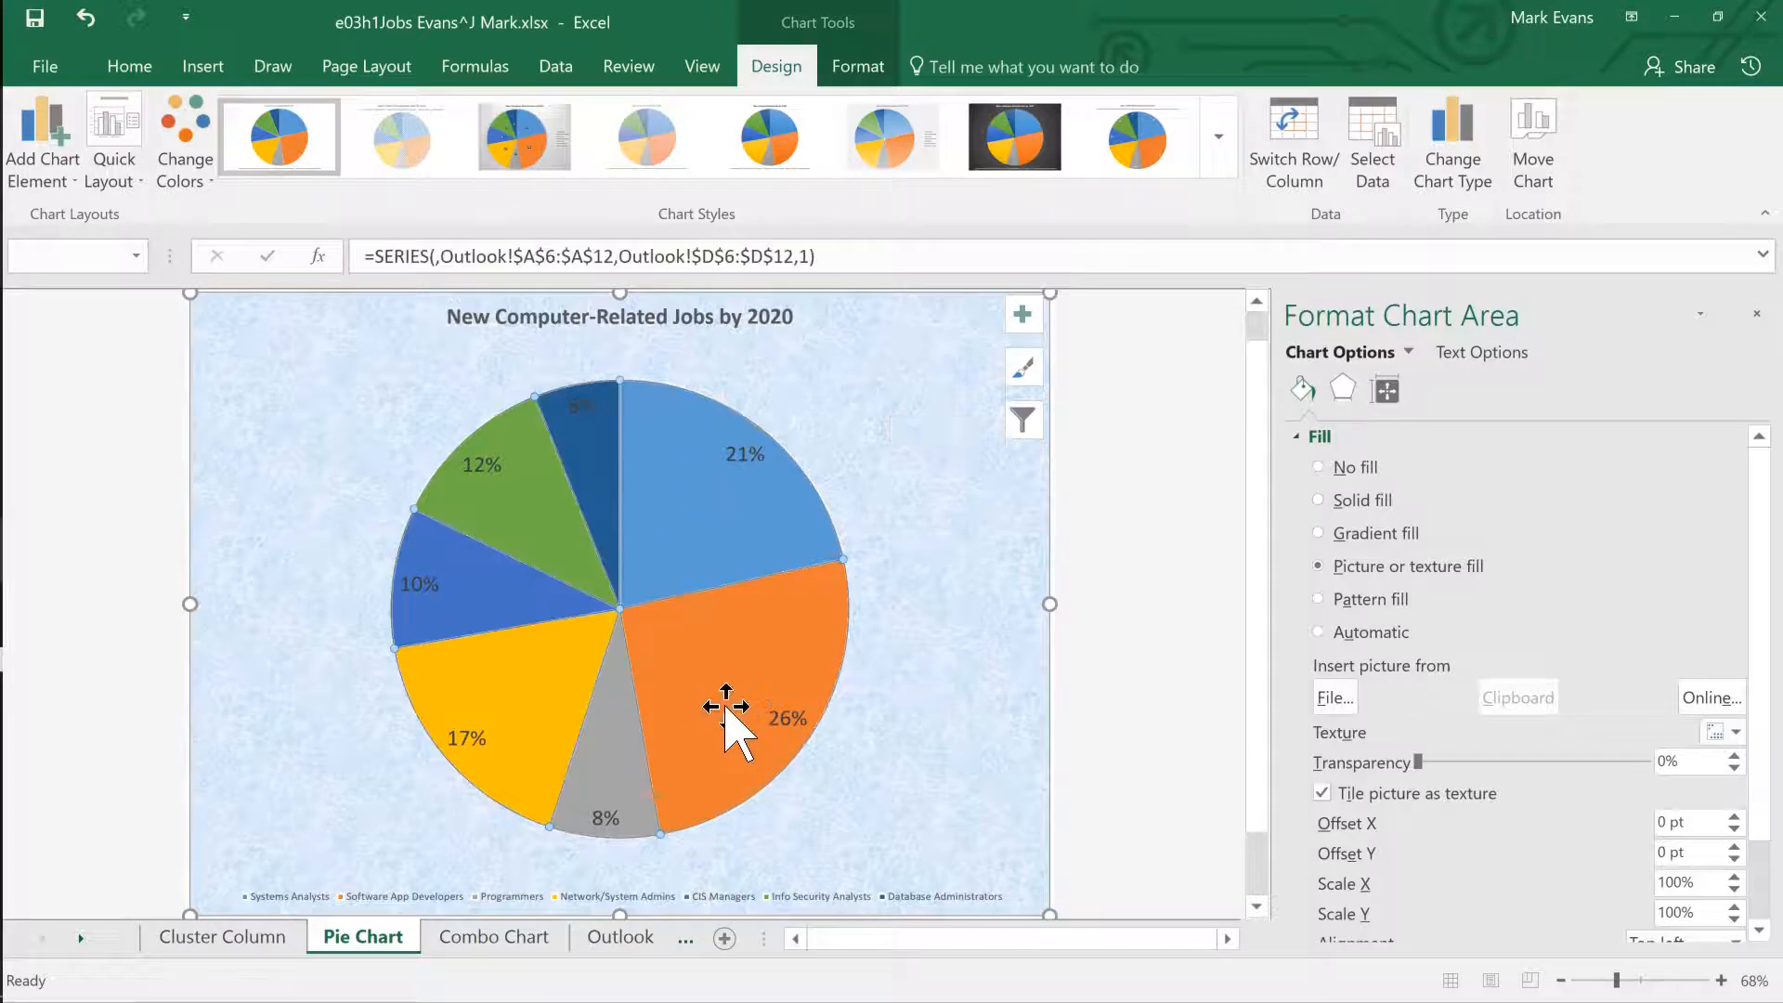
{"action": "left_click", "coordinate": [741, 708]}
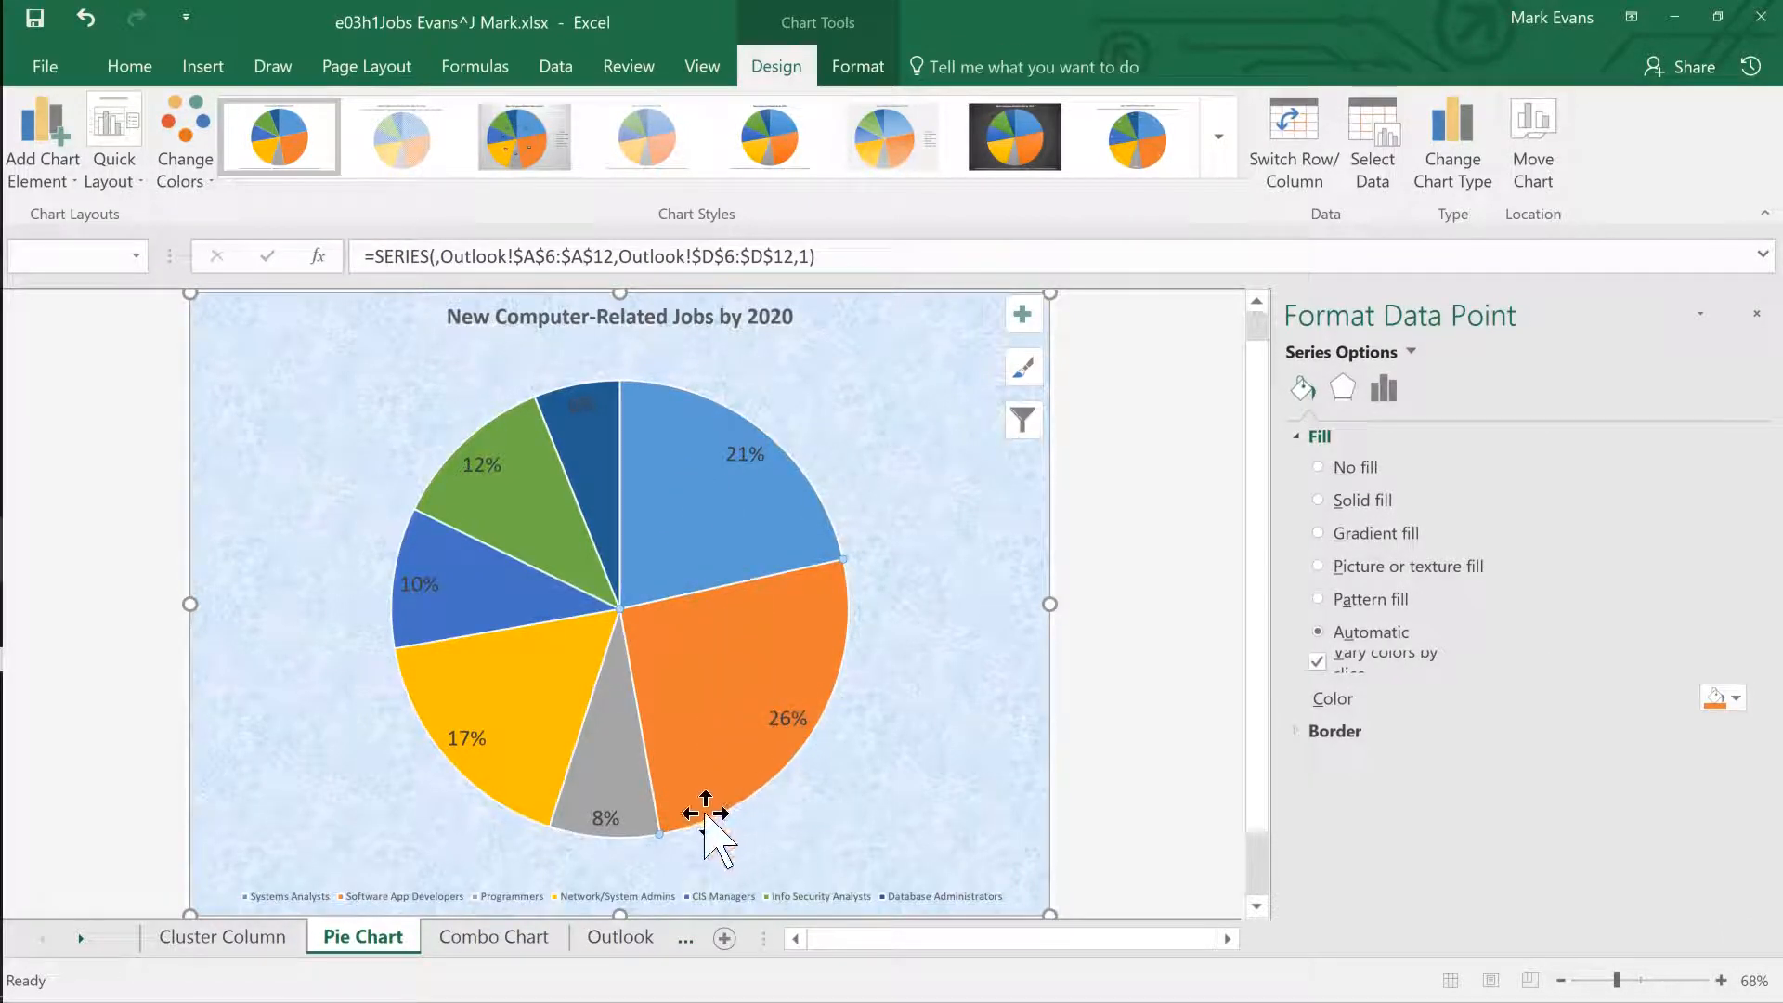
{"action": "mouse_move", "coordinate": [743, 755]}
{"action": "left_click", "coordinate": [911, 616]}
{"action": "left_click", "coordinate": [721, 638]}
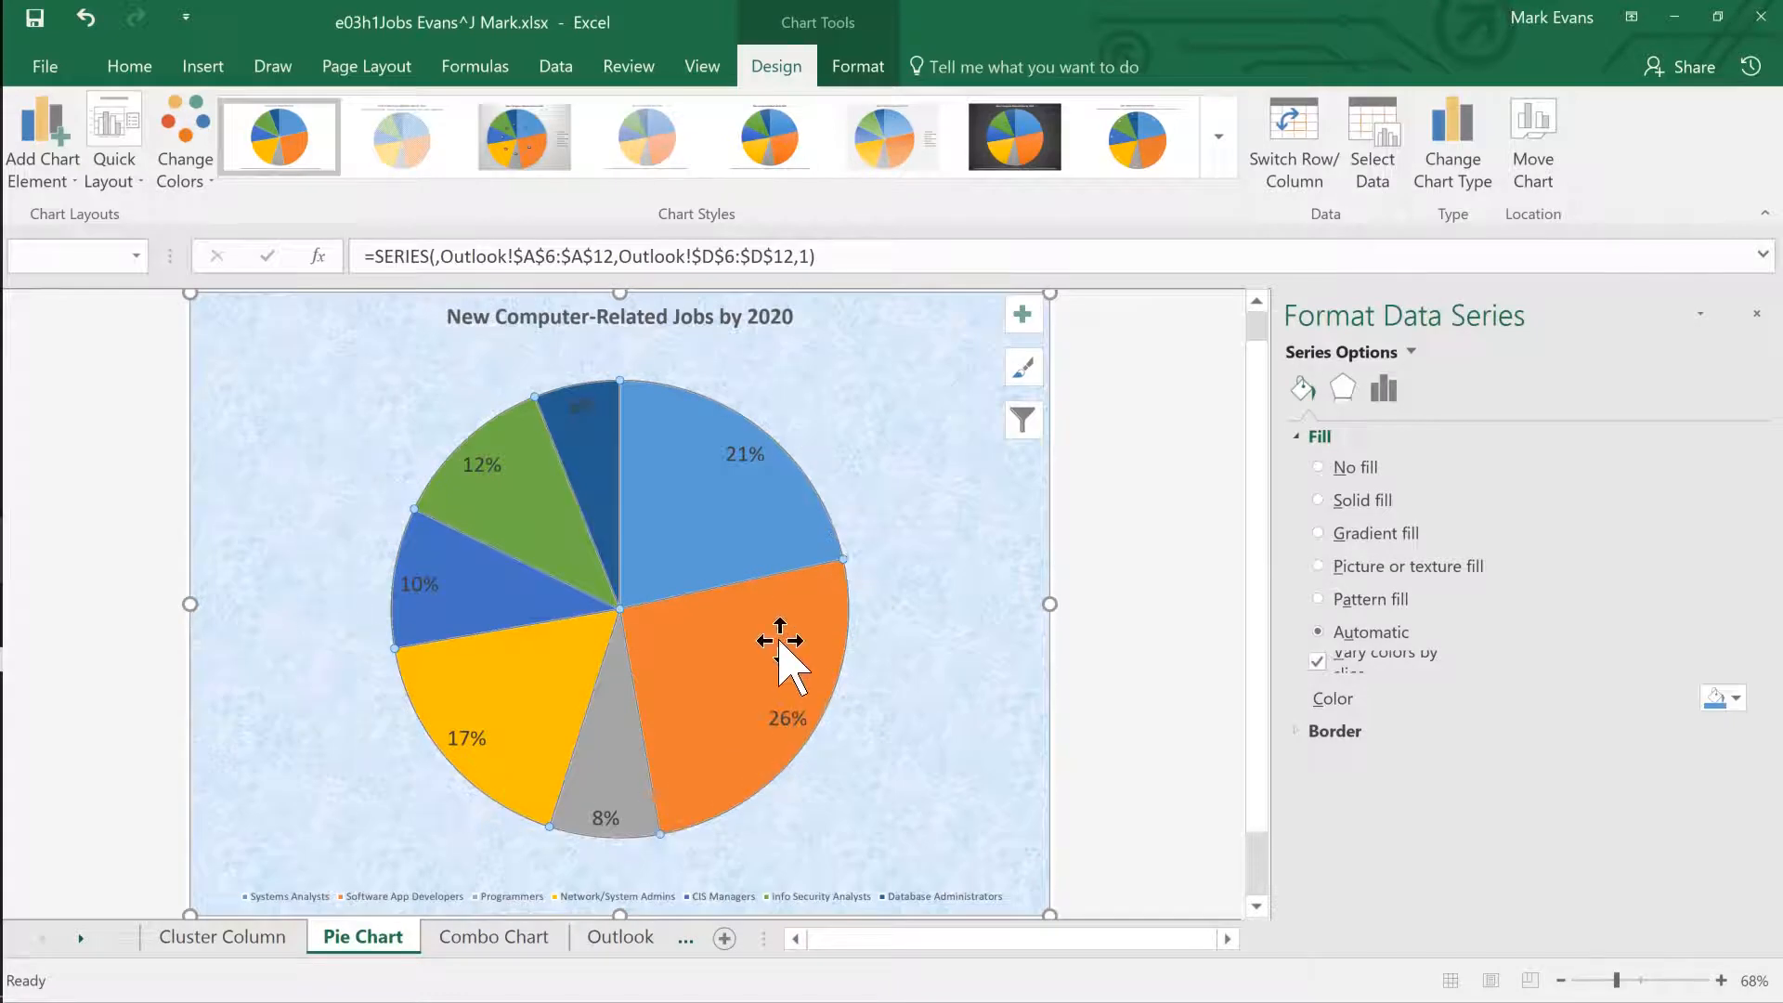
{"action": "left_click", "coordinate": [728, 643]}
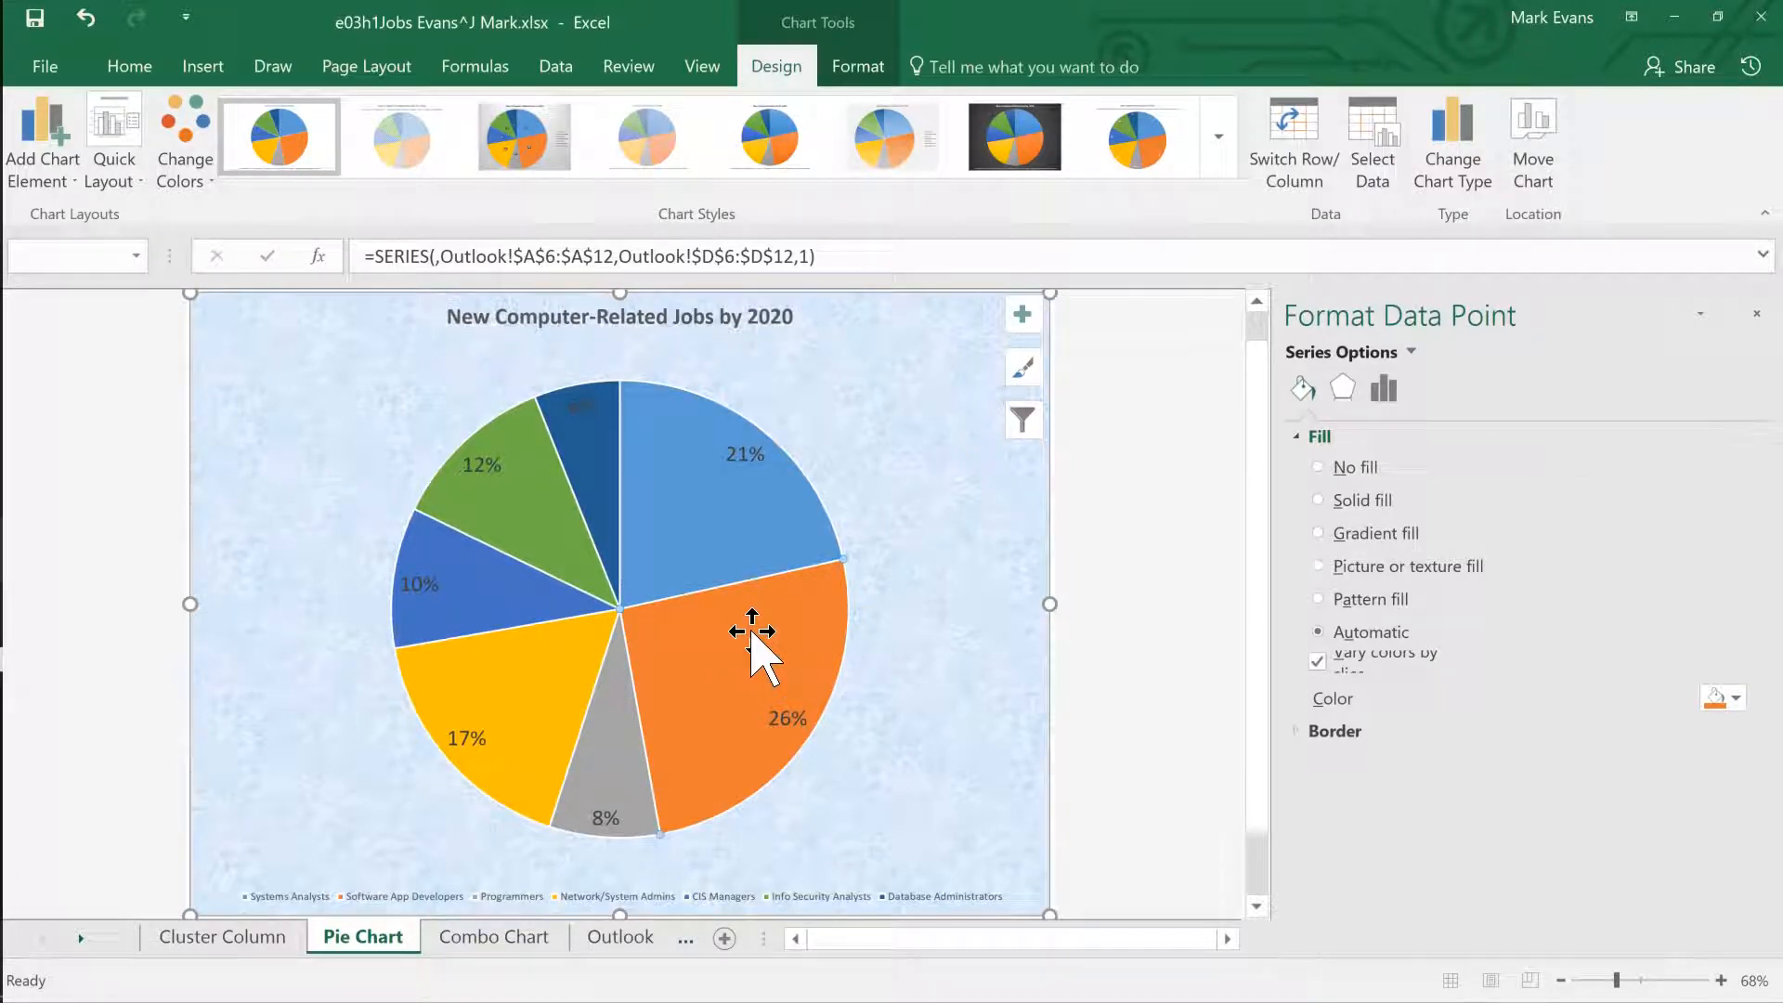
{"action": "left_click", "coordinate": [926, 637]}
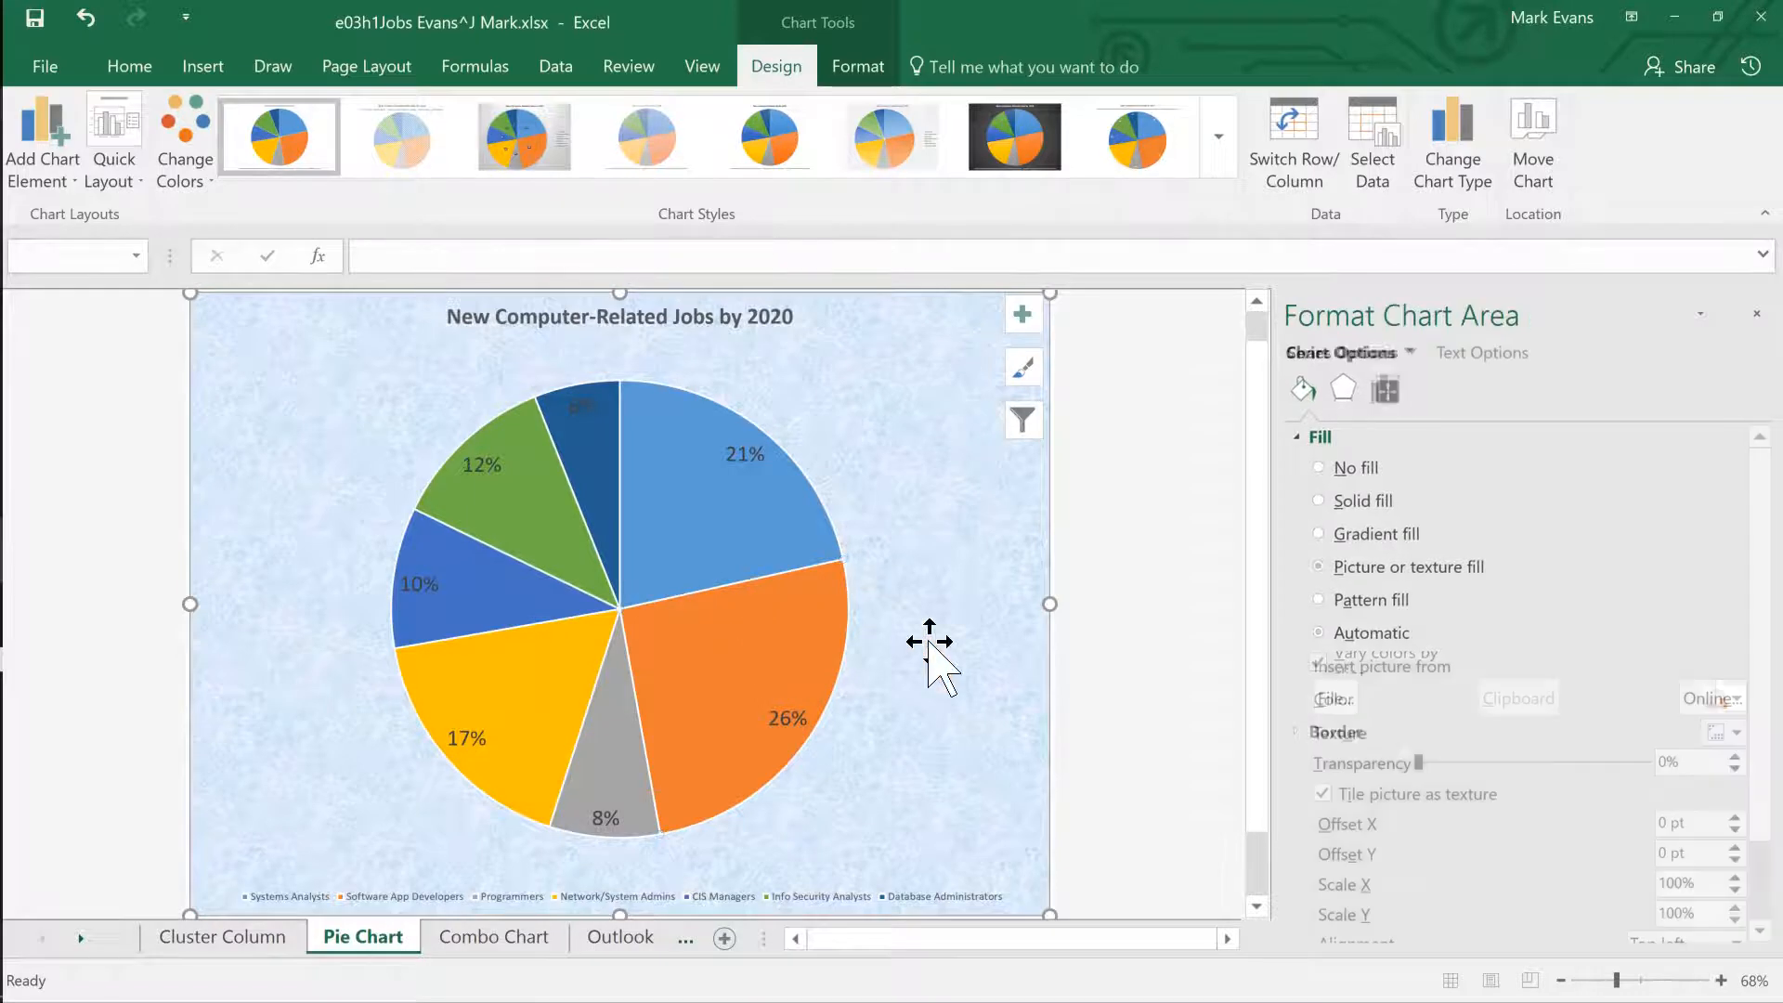
Fill the Software App Developers slice of the pie chart with solid dark red.
{"action": "left_click", "coordinate": [730, 647]}
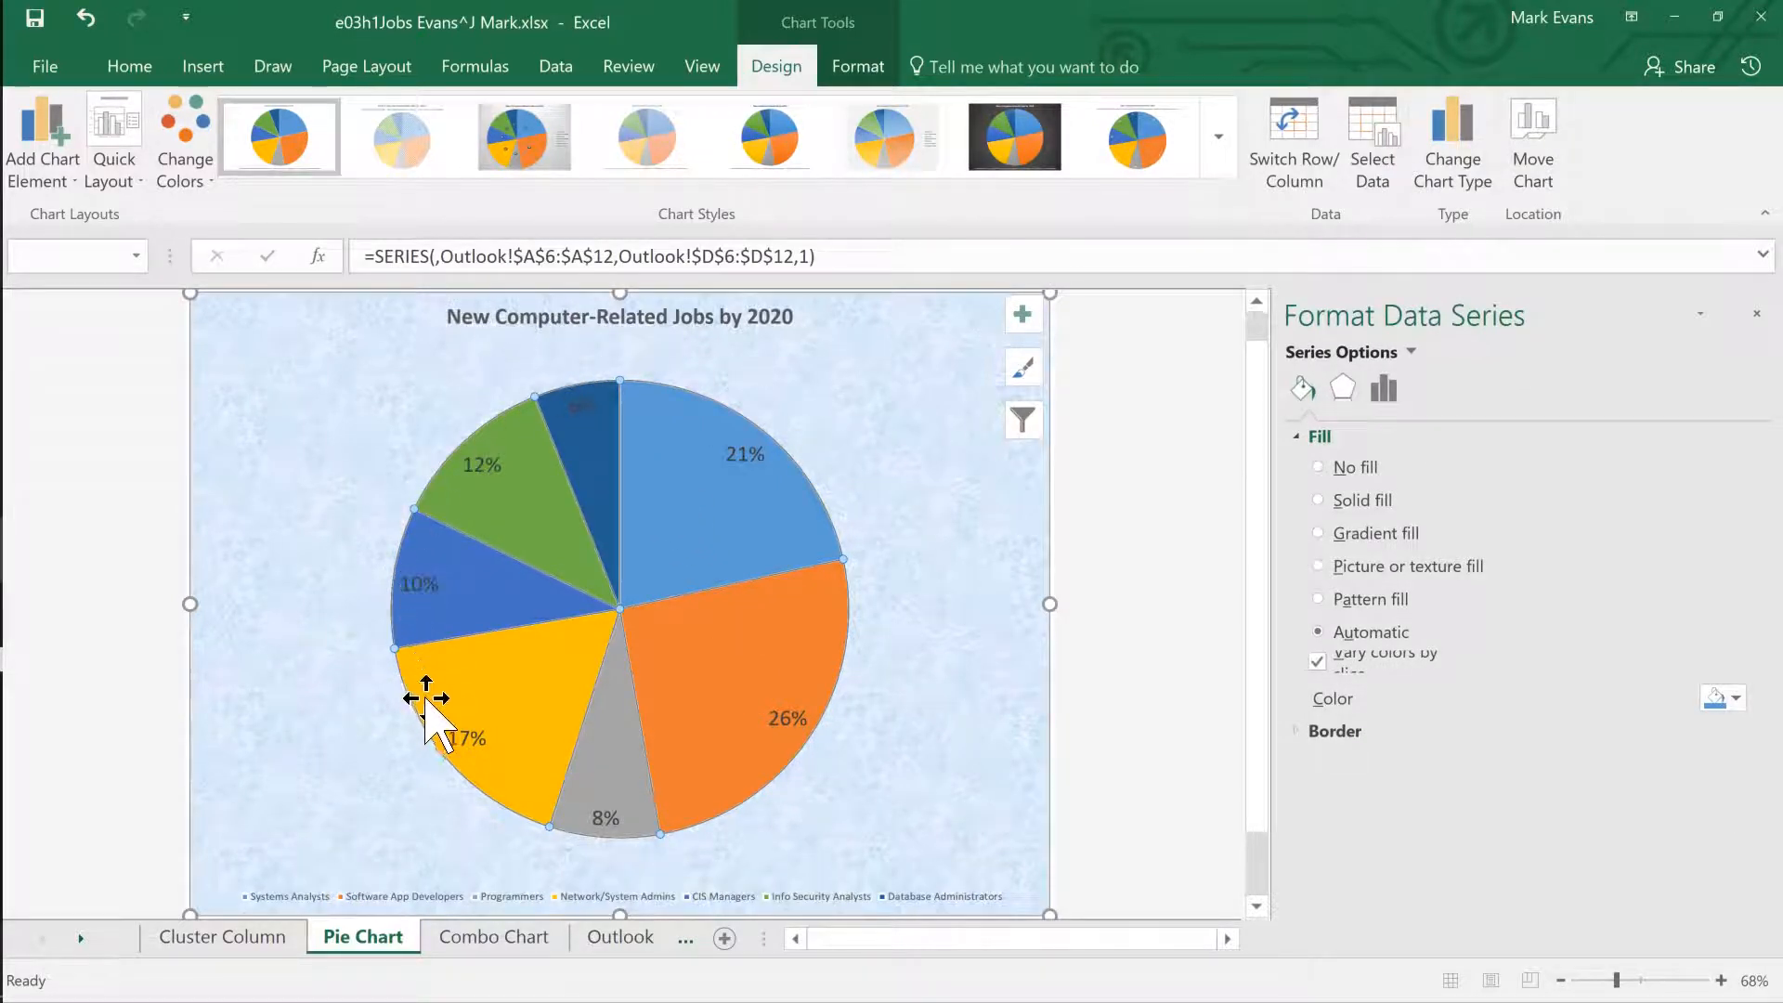
{"action": "left_click", "coordinate": [742, 671]}
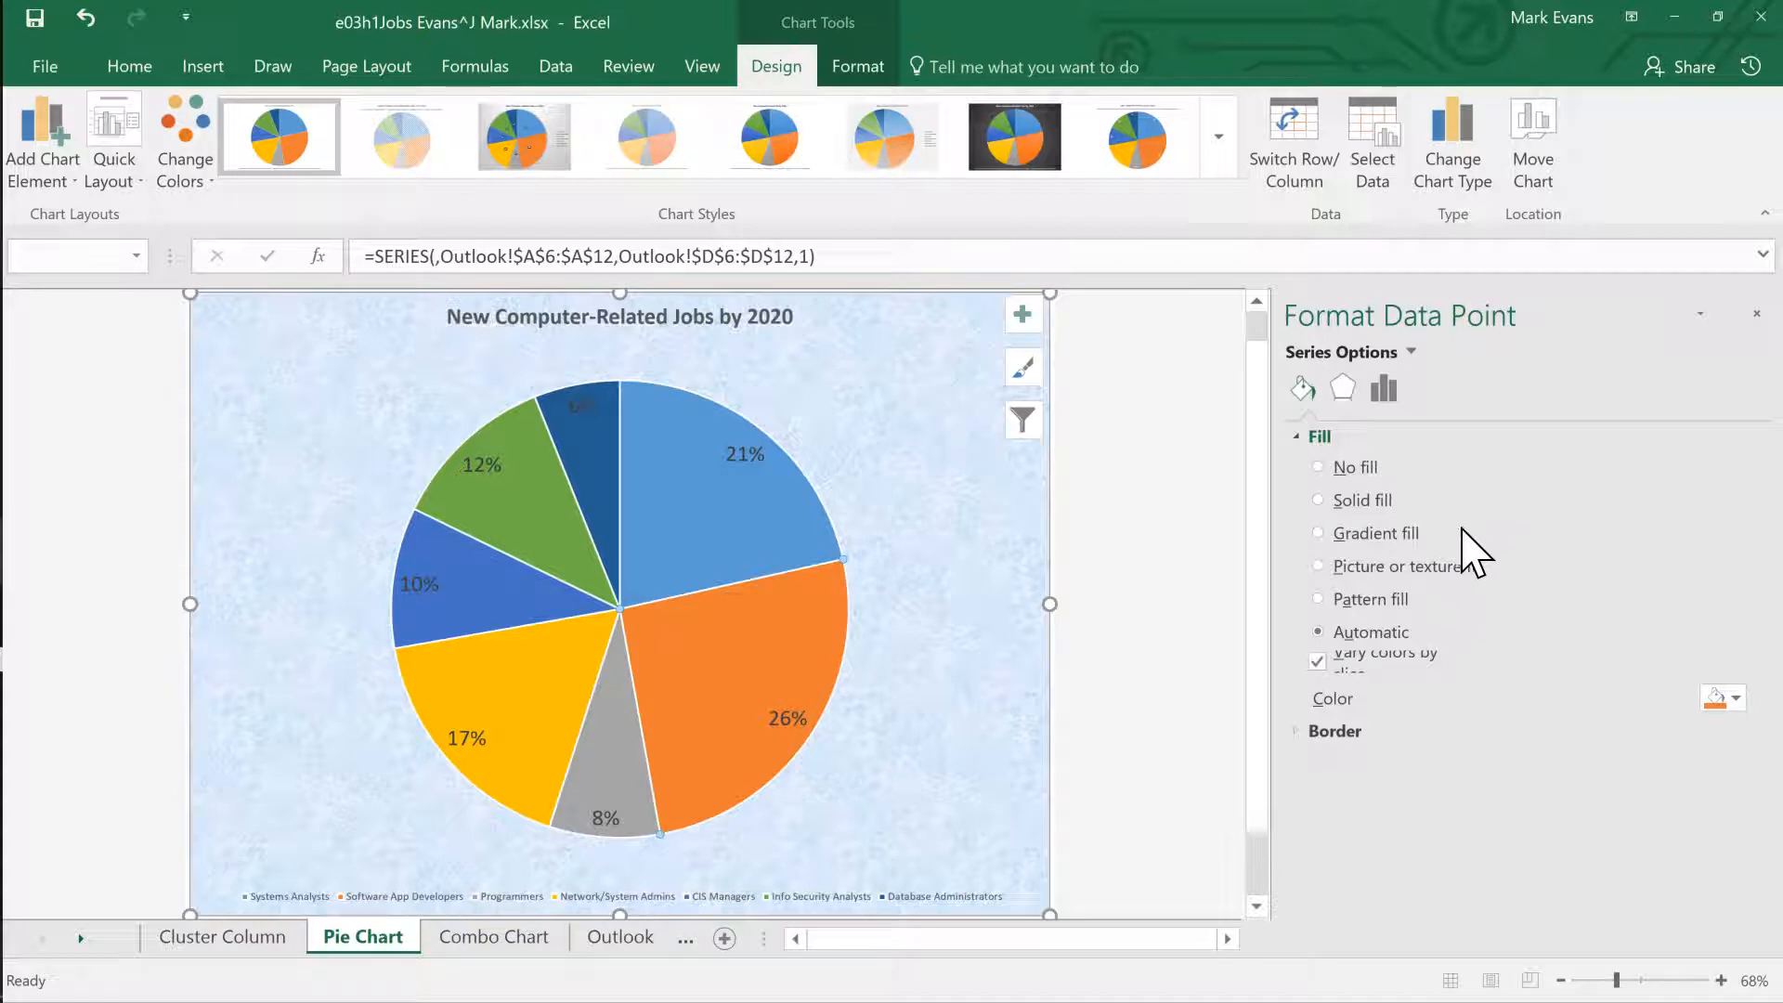
{"action": "left_click", "coordinate": [1318, 499]}
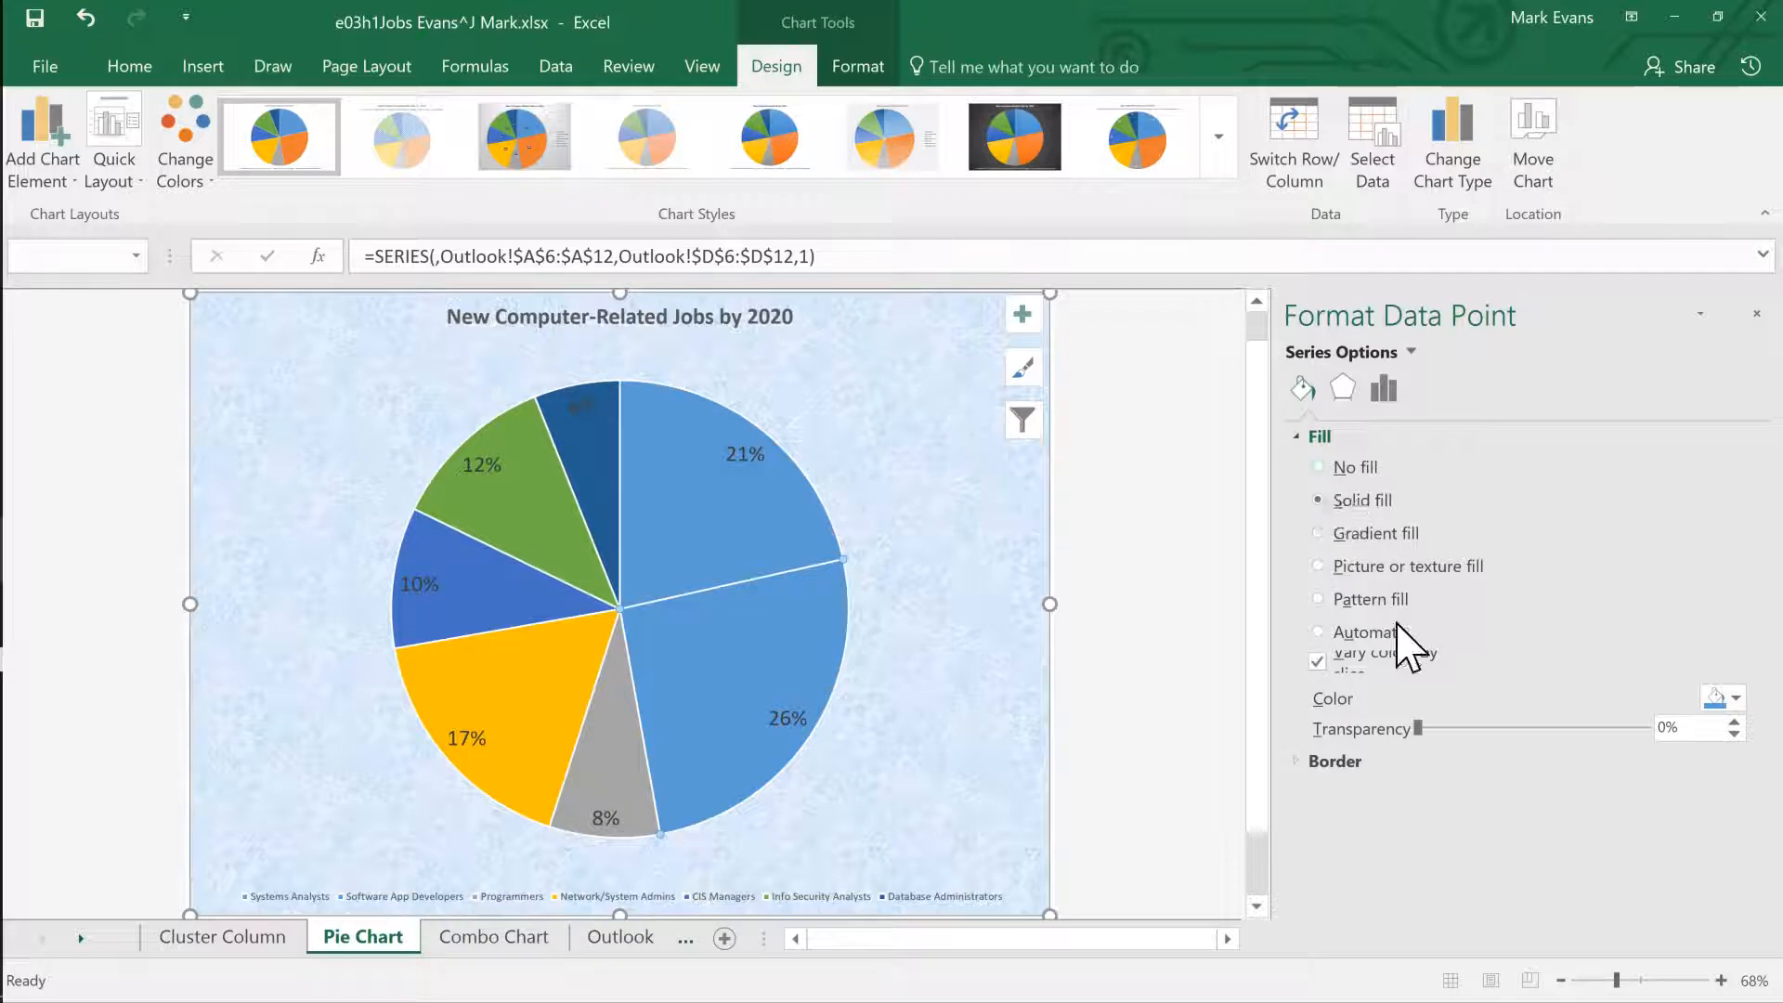
{"action": "left_click", "coordinate": [1736, 701]}
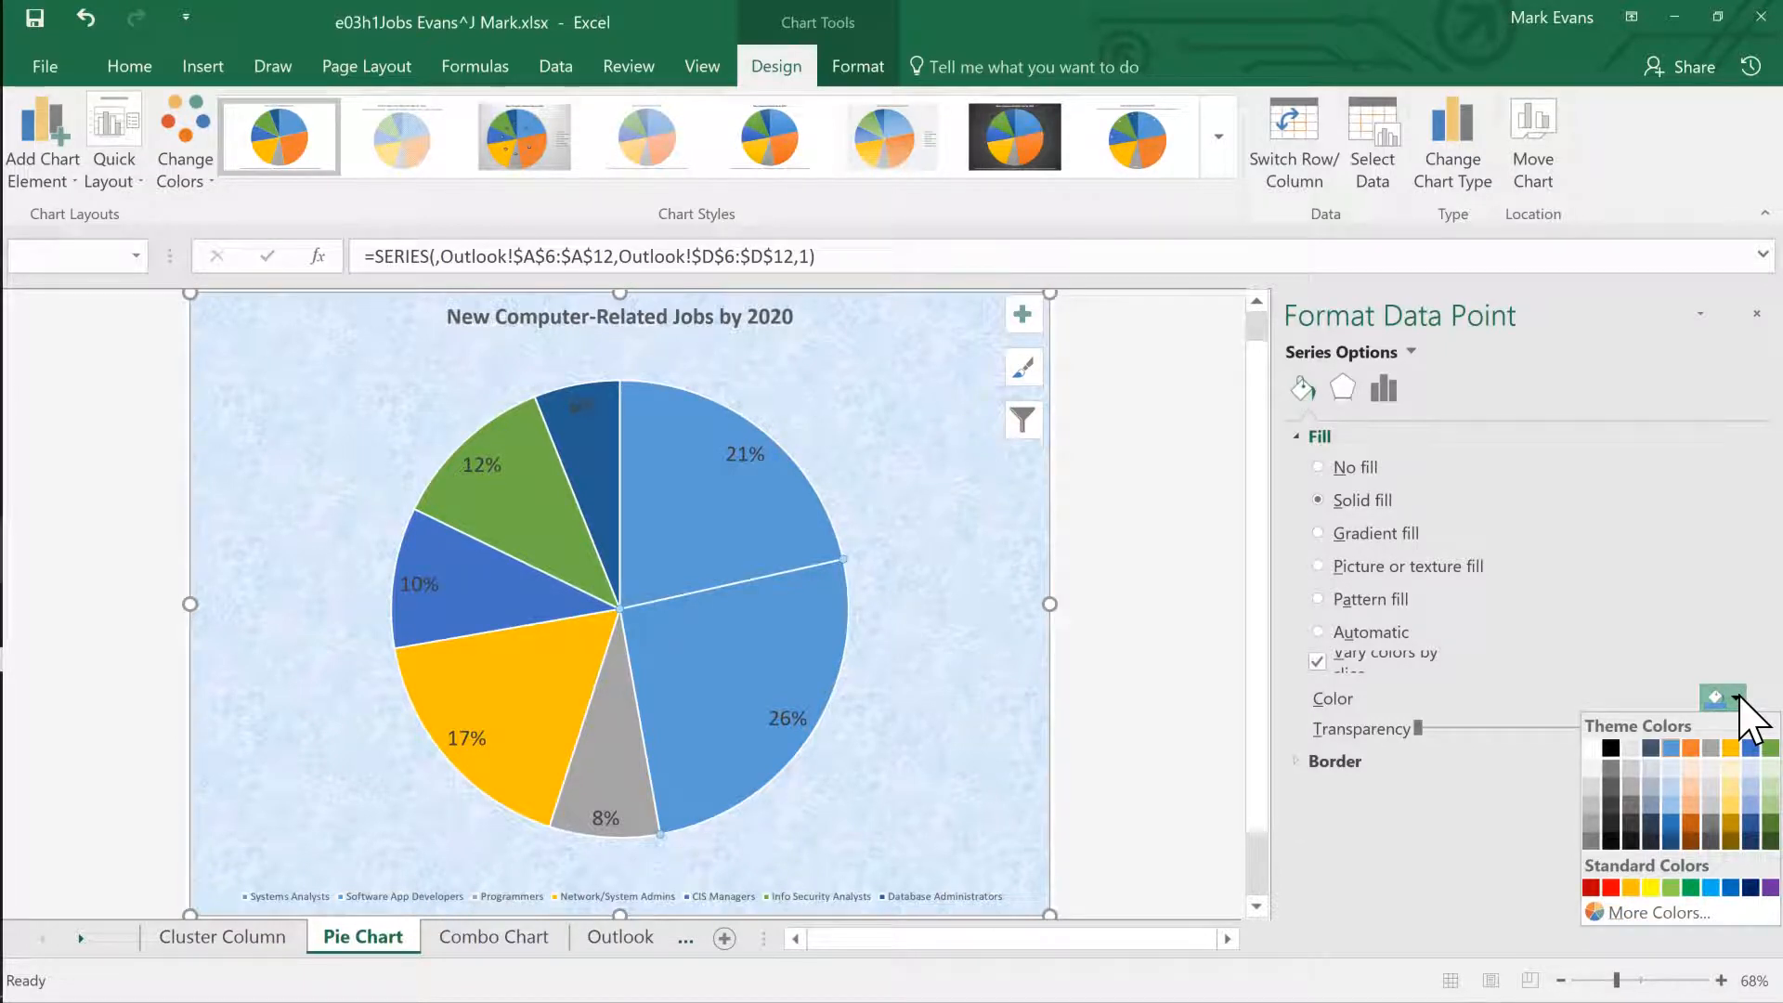
{"action": "left_click", "coordinate": [1592, 888]}
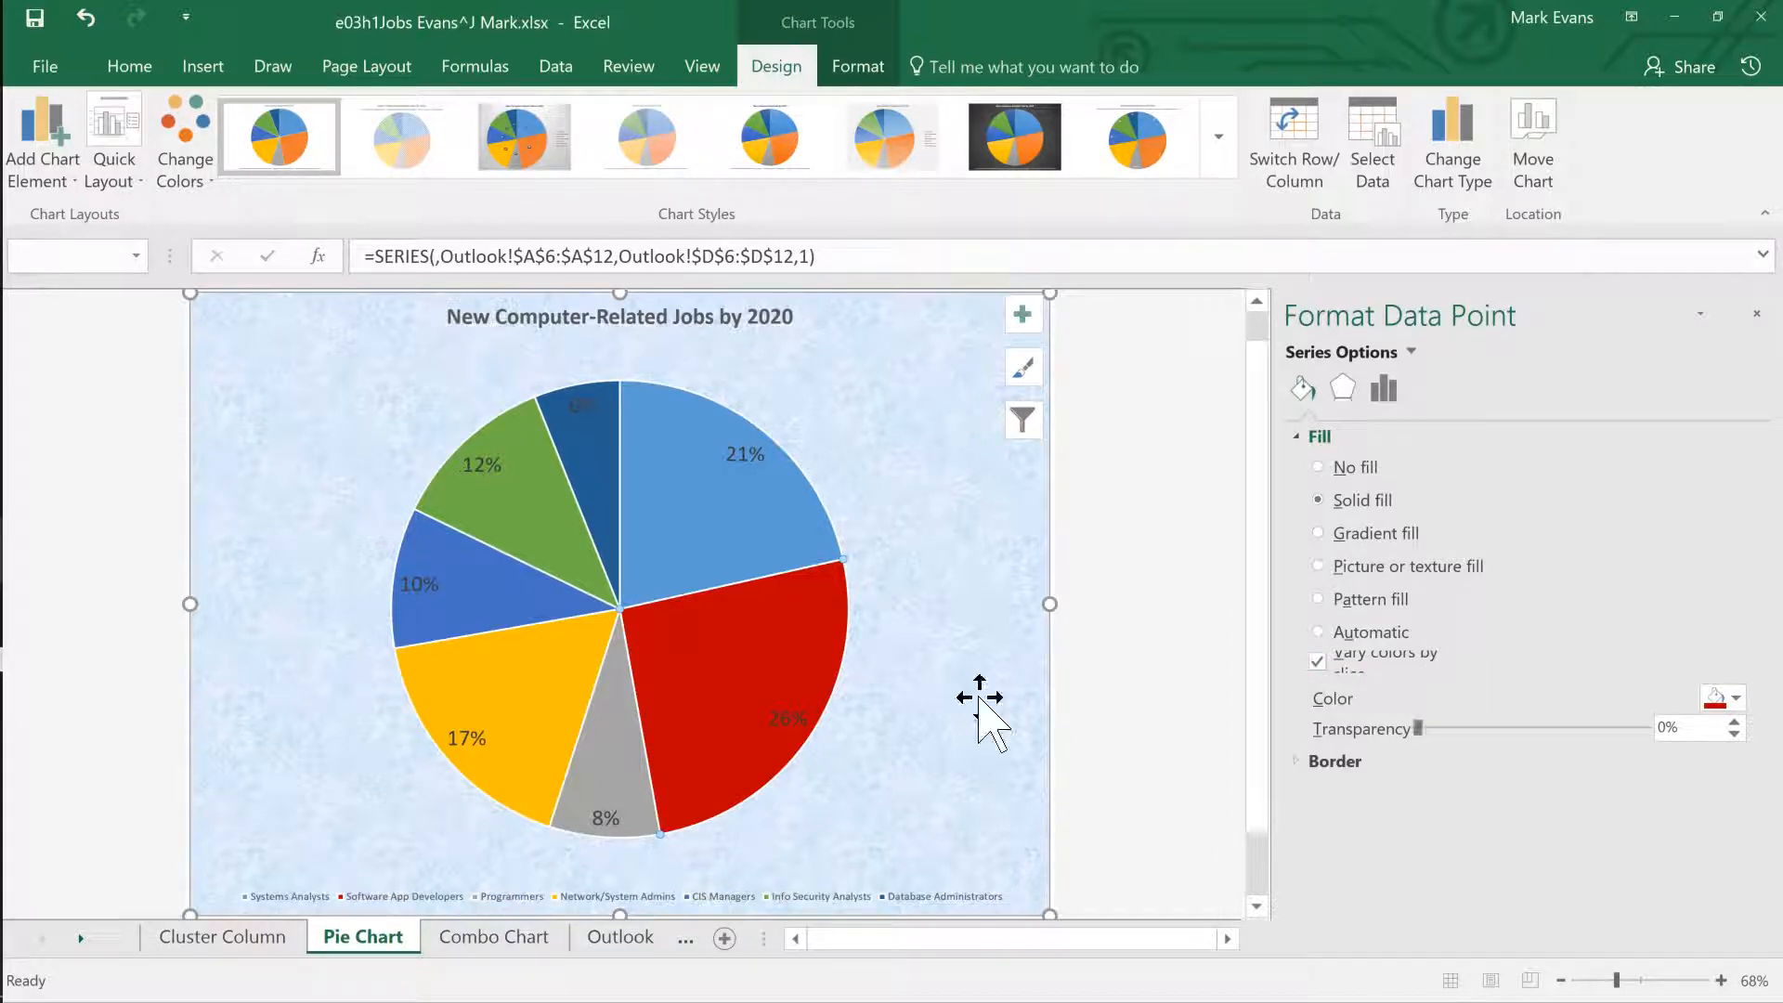
Pull the Software App Developers slice out of the pie, raising its point explosion to 10% and reducing it to 8%.
{"action": "left_click", "coordinate": [1396, 388]}
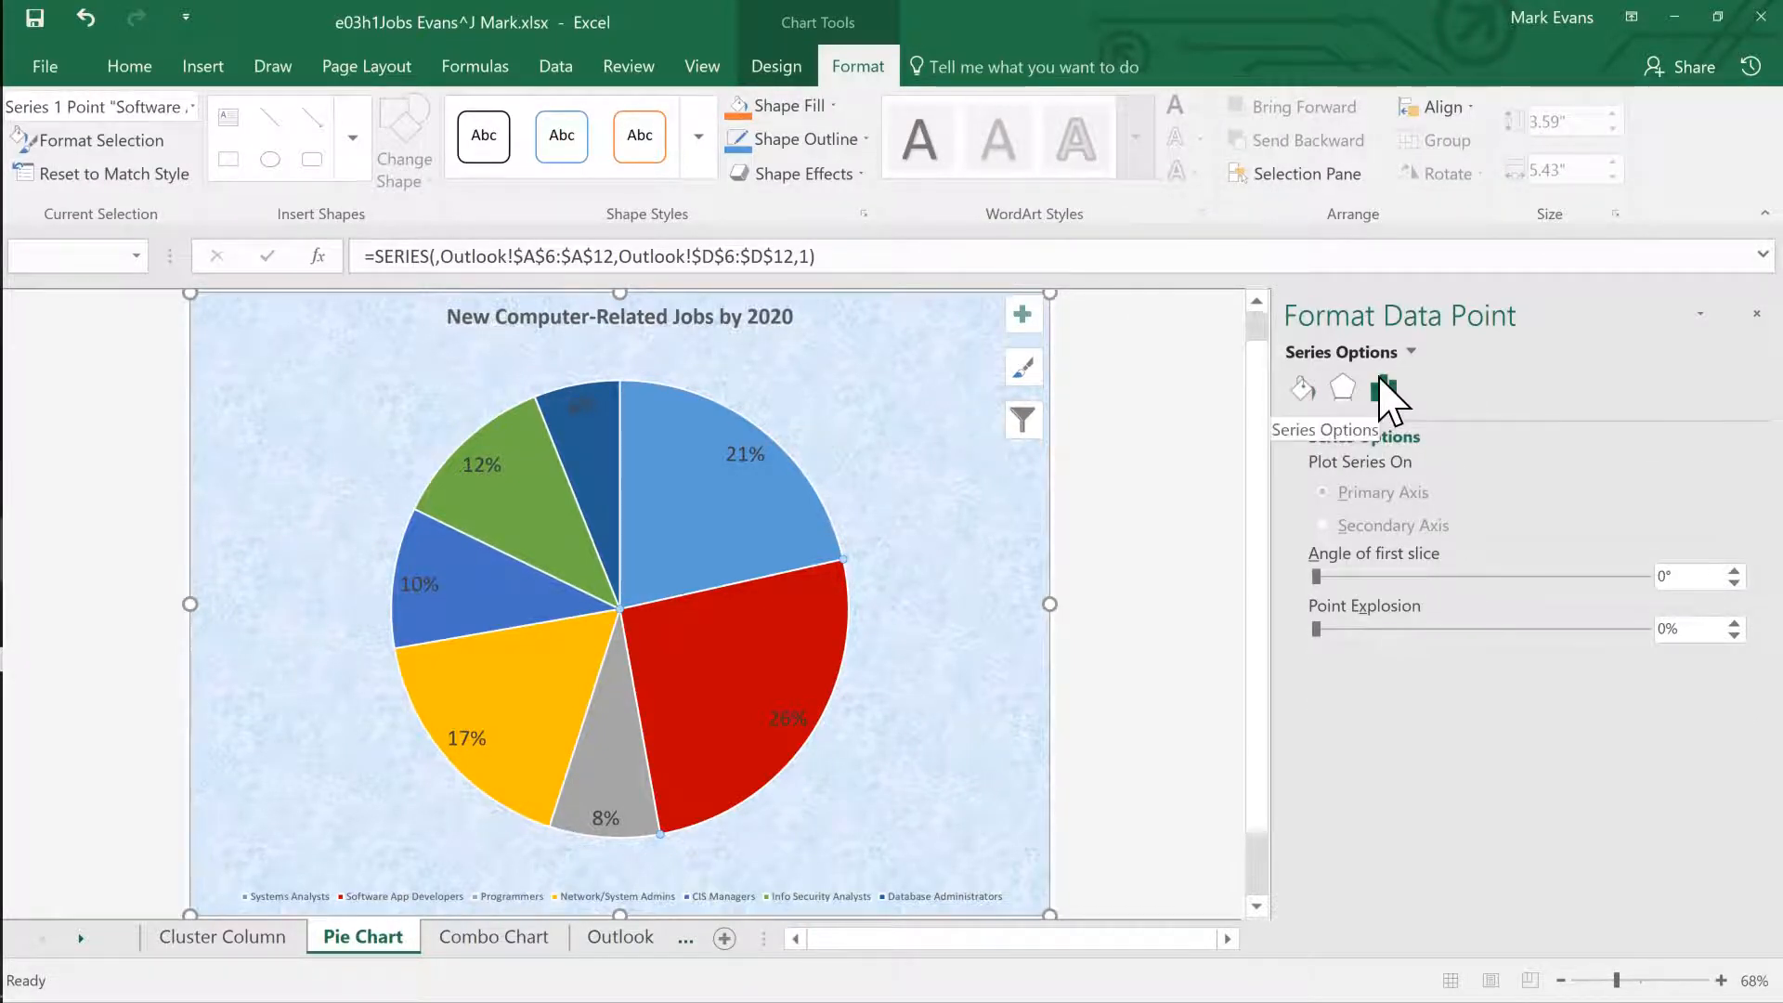
{"action": "left_click", "coordinate": [1734, 622]}
{"action": "left_click", "coordinate": [1734, 623]}
{"action": "left_click", "coordinate": [1733, 623]}
{"action": "left_click", "coordinate": [1734, 622]}
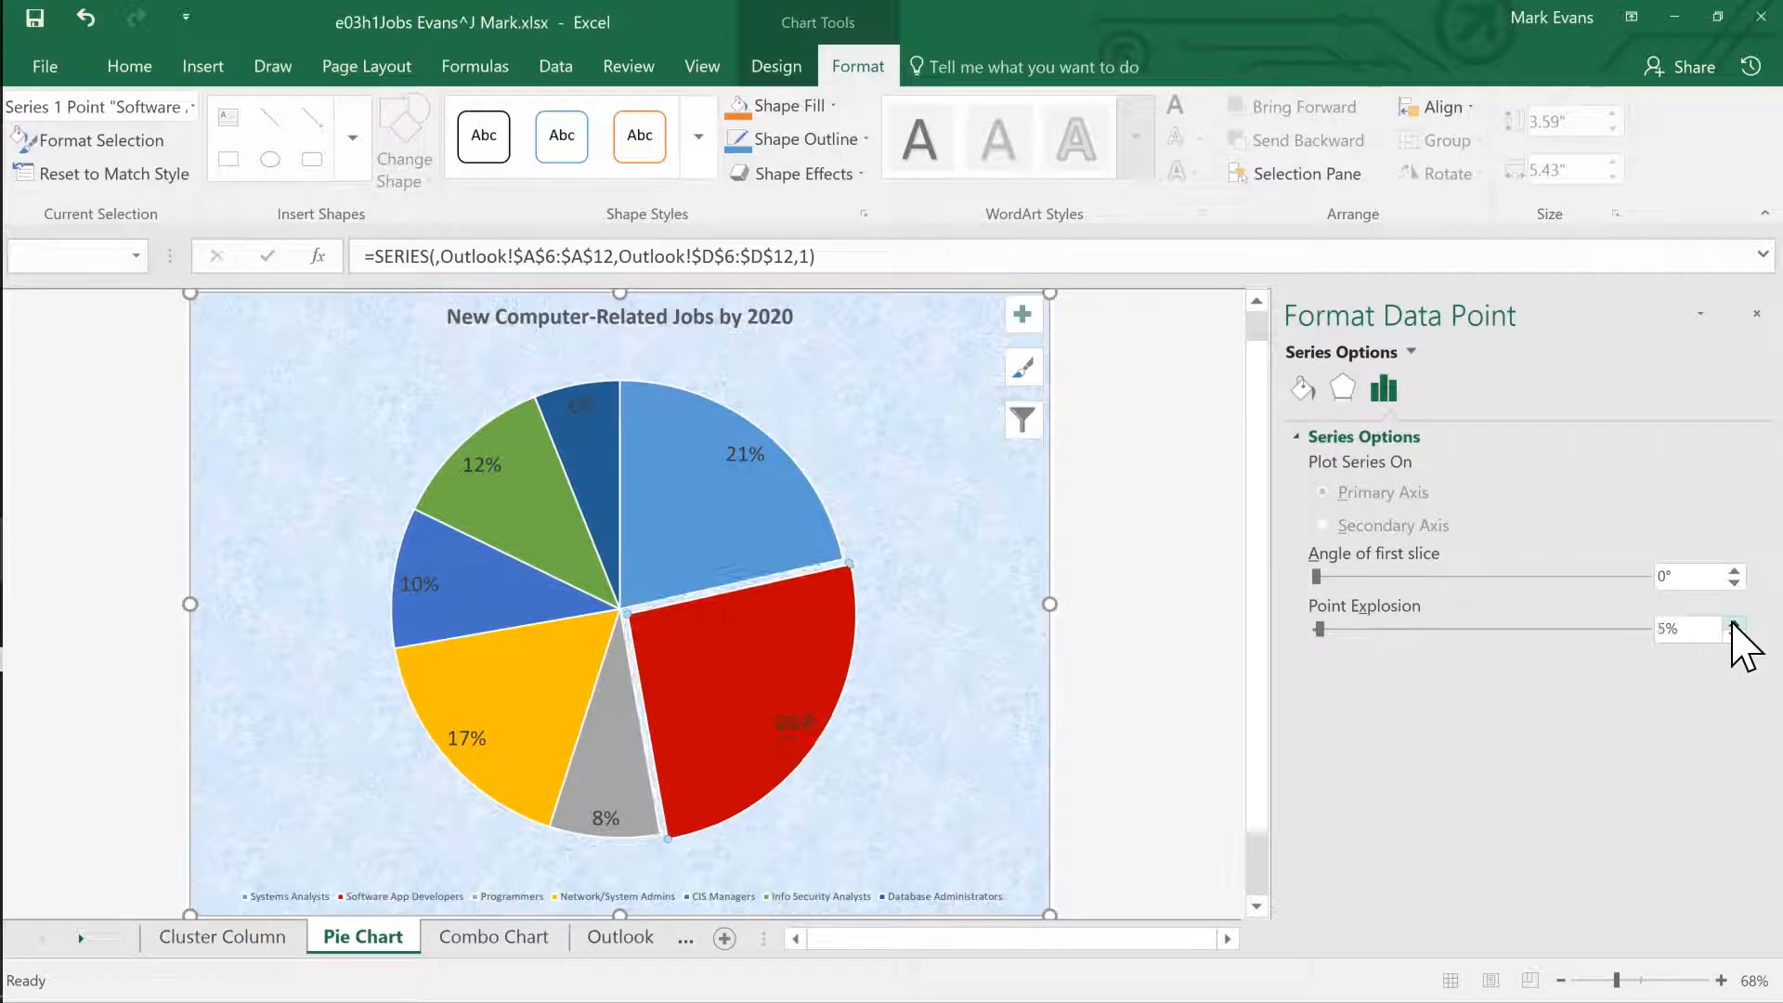
{"action": "mouse_move", "coordinate": [757, 617]}
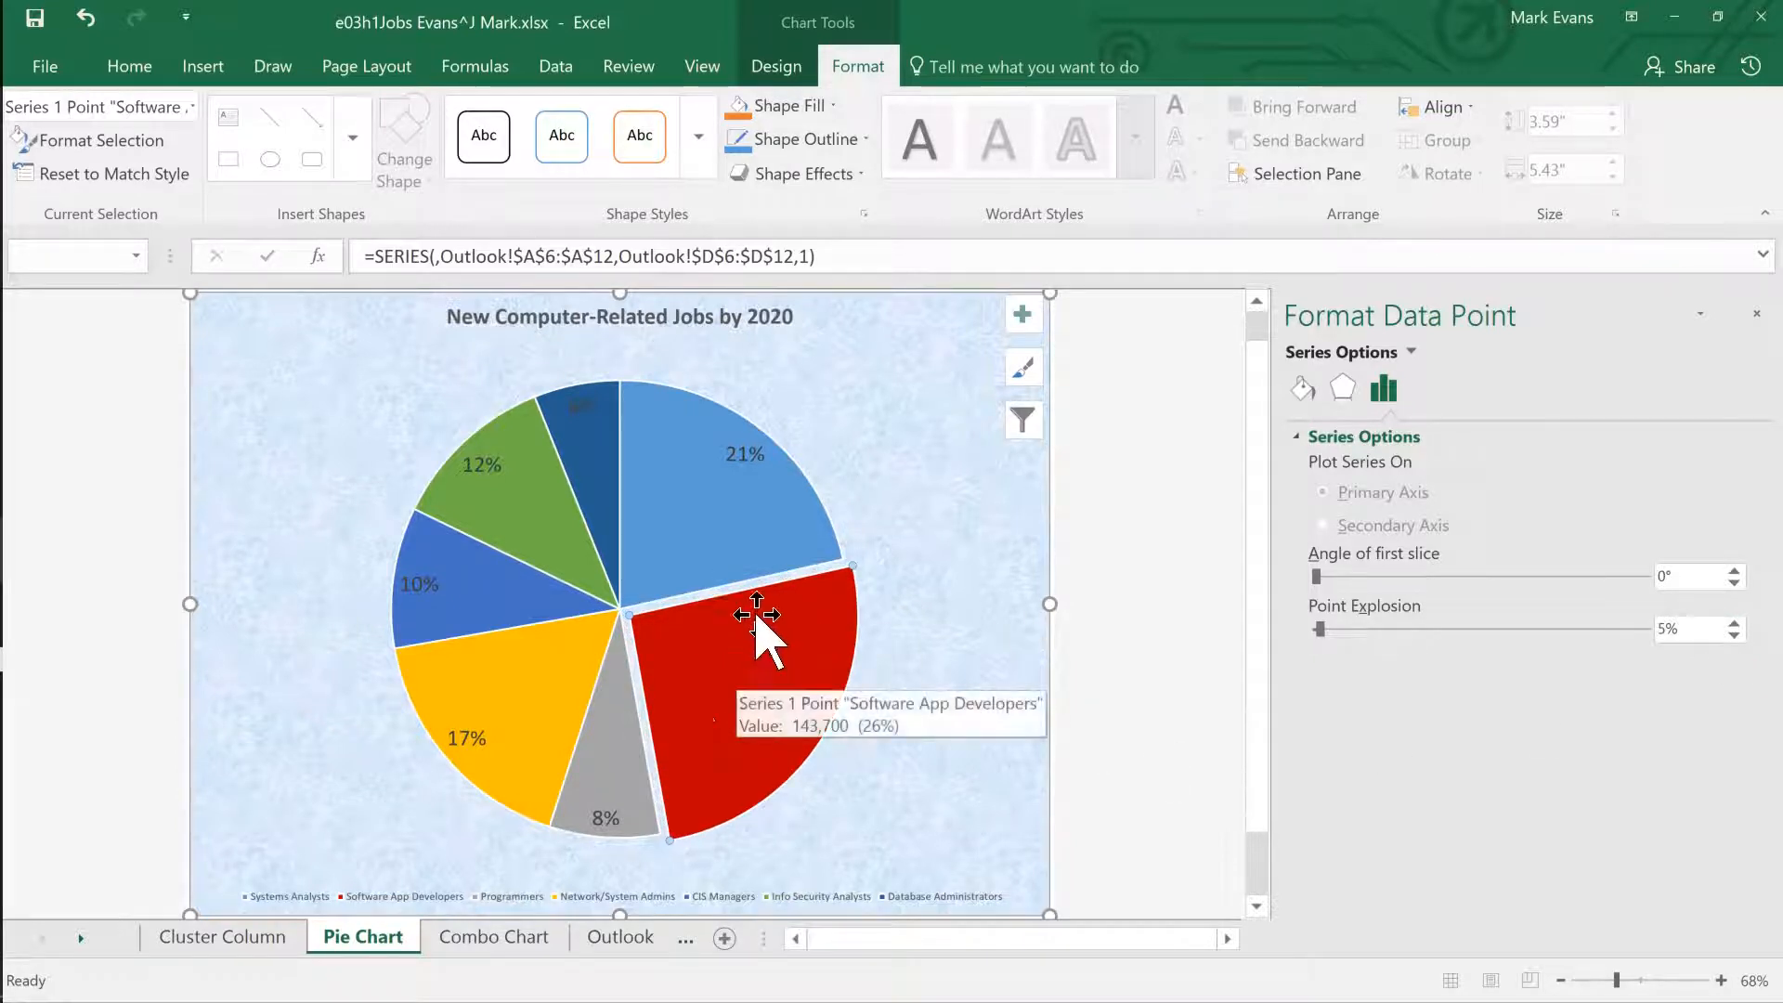
{"action": "left_click", "coordinate": [1733, 622]}
{"action": "left_click", "coordinate": [1733, 622]}
{"action": "left_click", "coordinate": [1734, 622]}
{"action": "left_click", "coordinate": [1733, 622]}
{"action": "left_click", "coordinate": [1733, 622]}
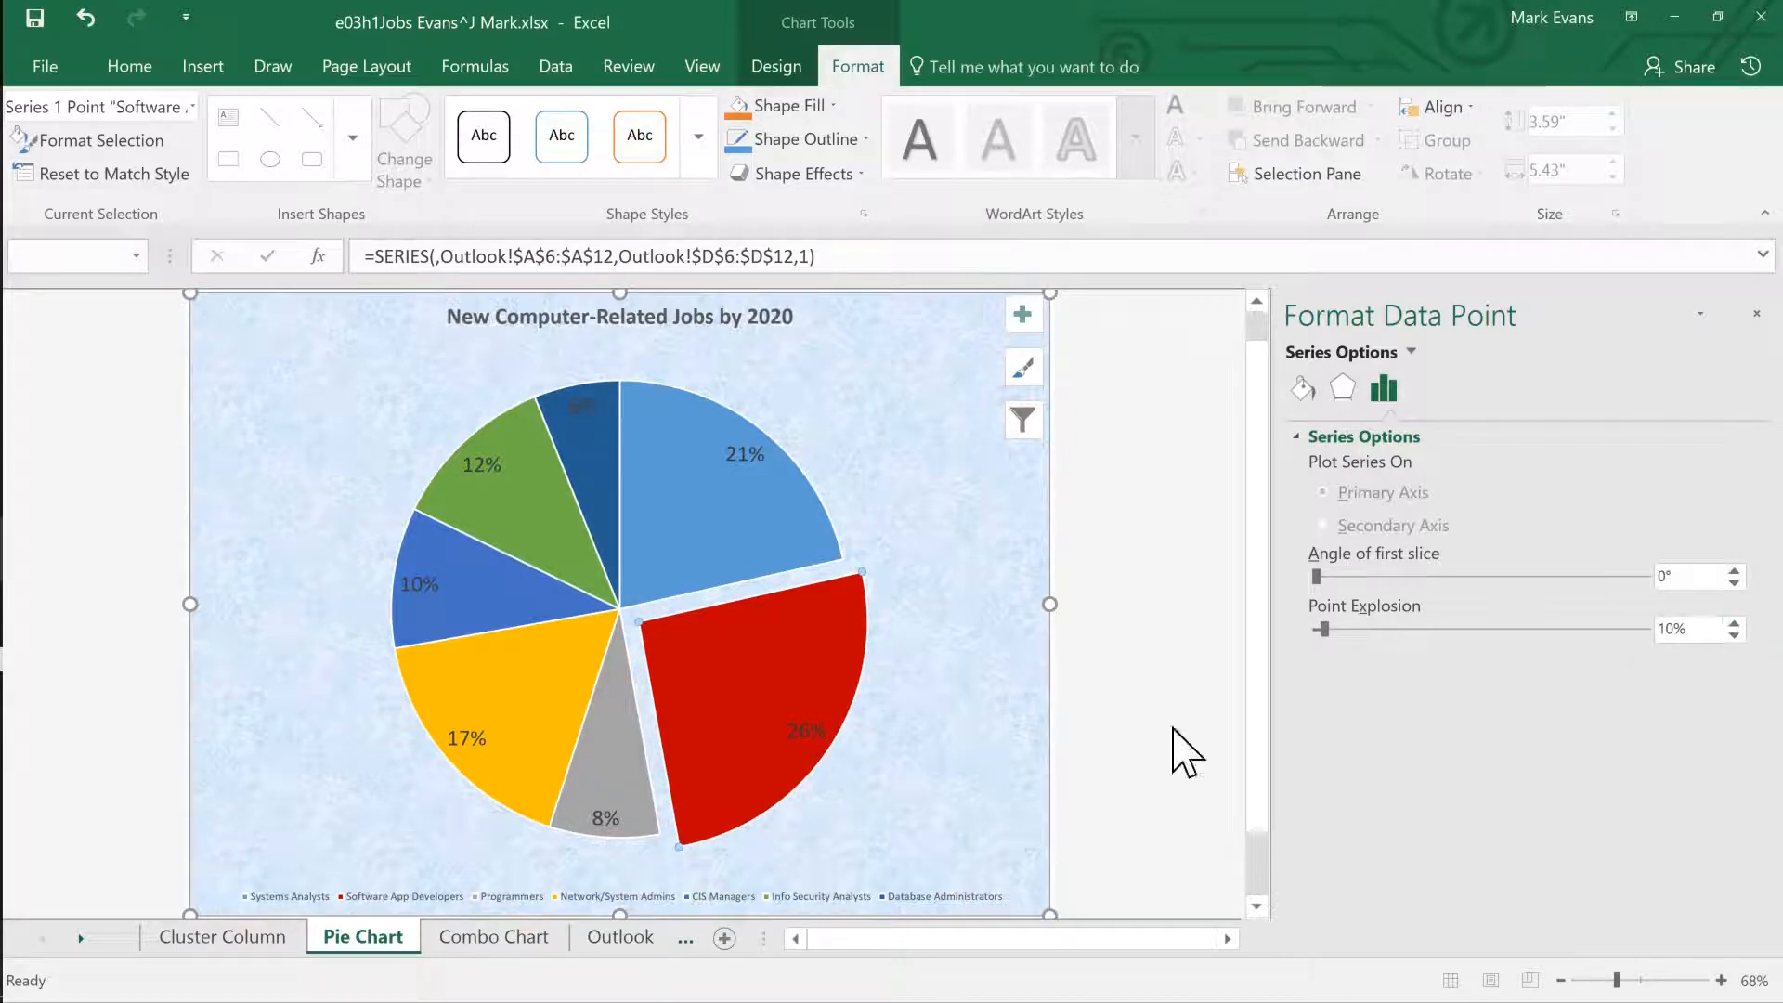
{"action": "mouse_move", "coordinate": [798, 695]}
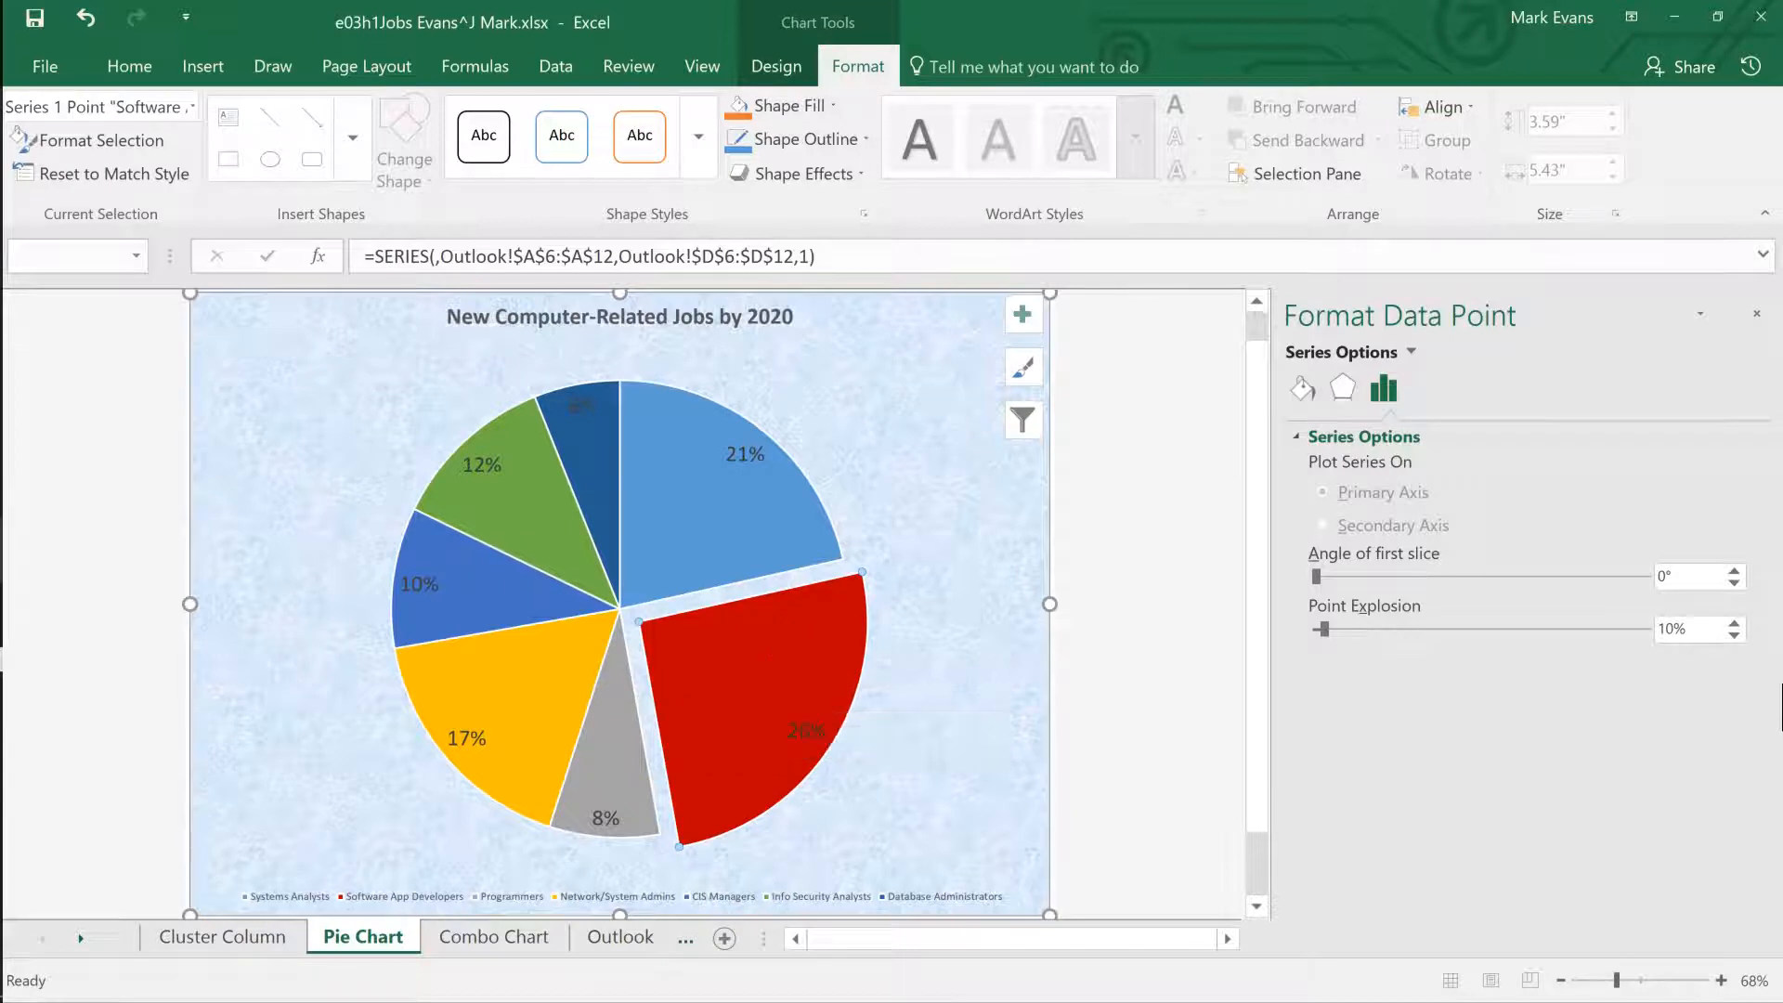
{"action": "left_click", "coordinate": [1734, 636]}
{"action": "left_click", "coordinate": [1734, 636]}
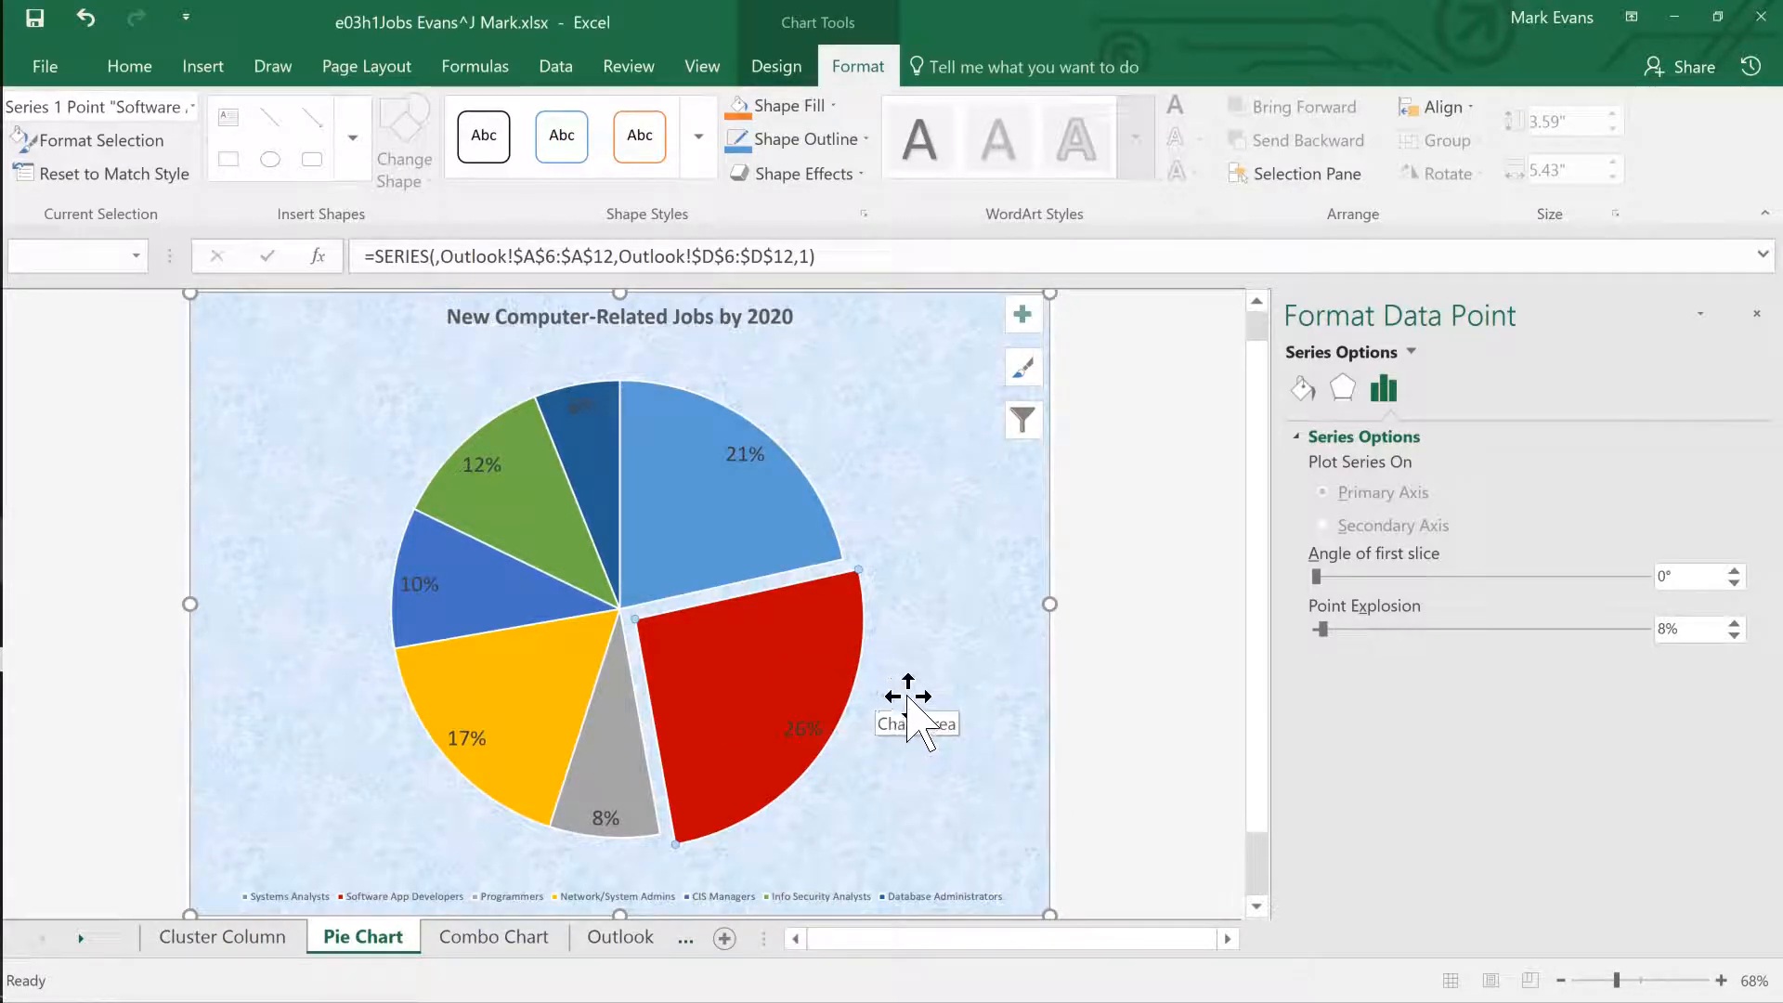
Give the pie chart's Database Administrators slice a solid light orange fill from the theme colors.
{"action": "left_click", "coordinate": [593, 419]}
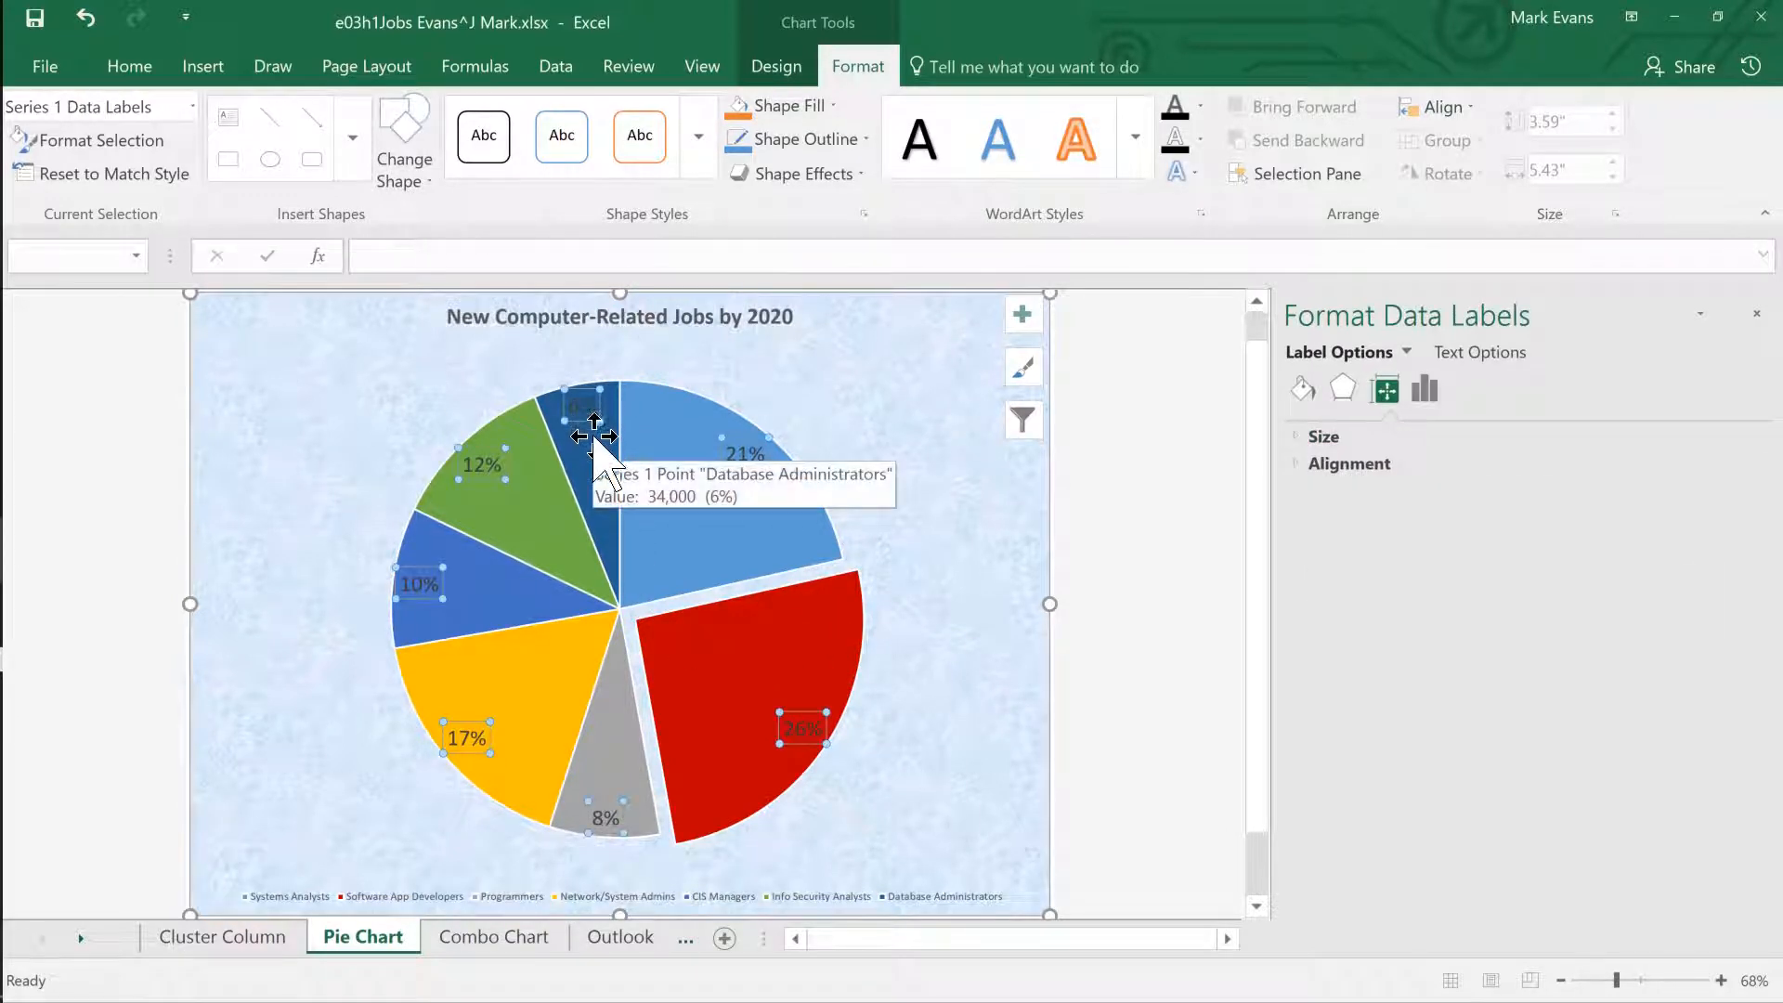
{"action": "left_click", "coordinate": [600, 460]}
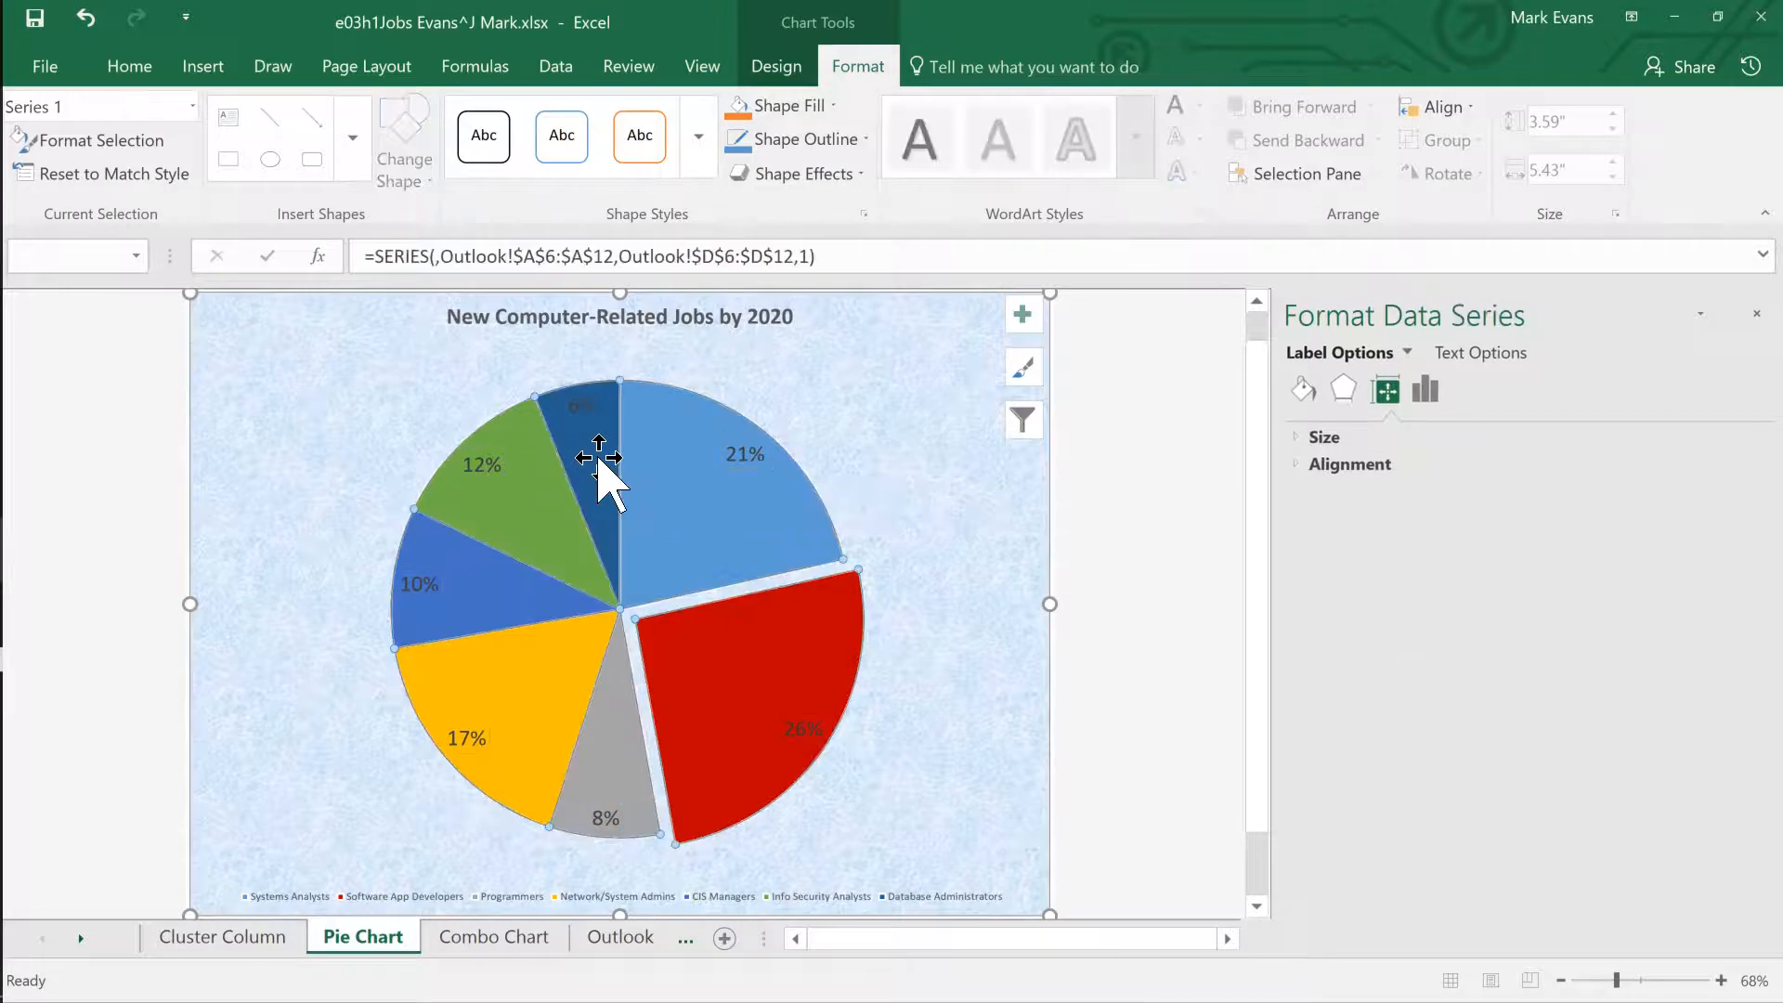
{"action": "left_click", "coordinate": [600, 460]}
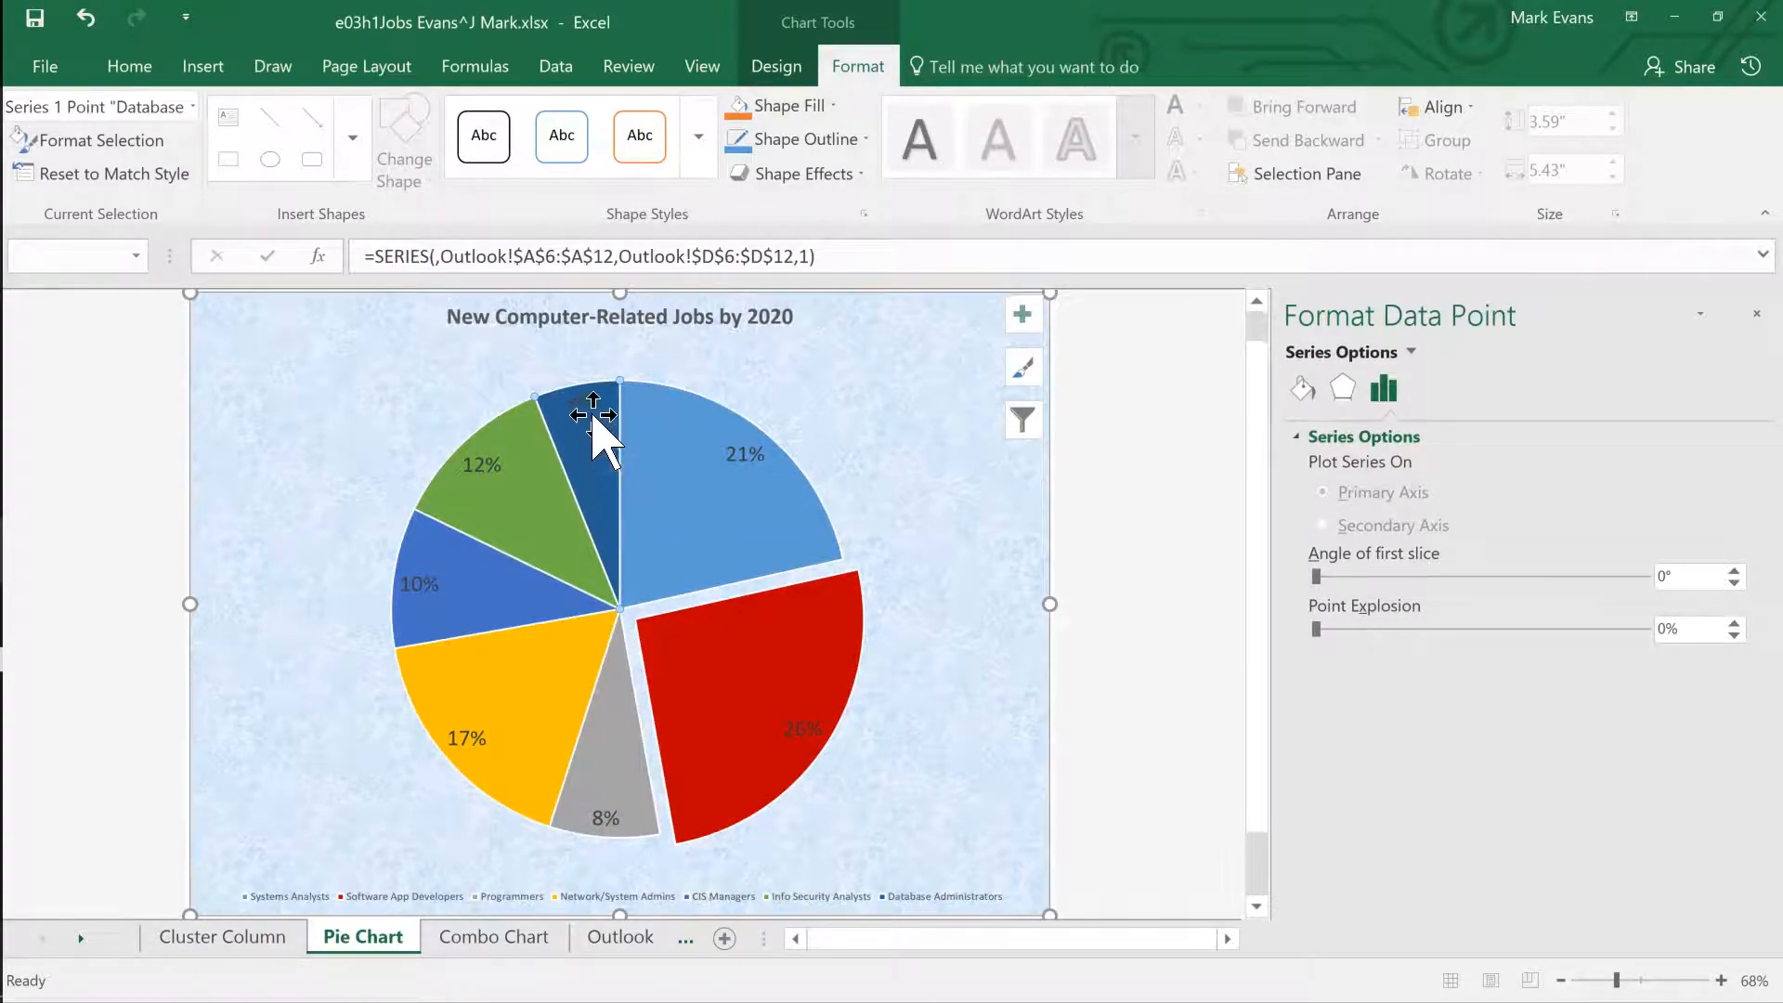
{"action": "mouse_move", "coordinate": [597, 477]}
{"action": "left_click", "coordinate": [1300, 388]}
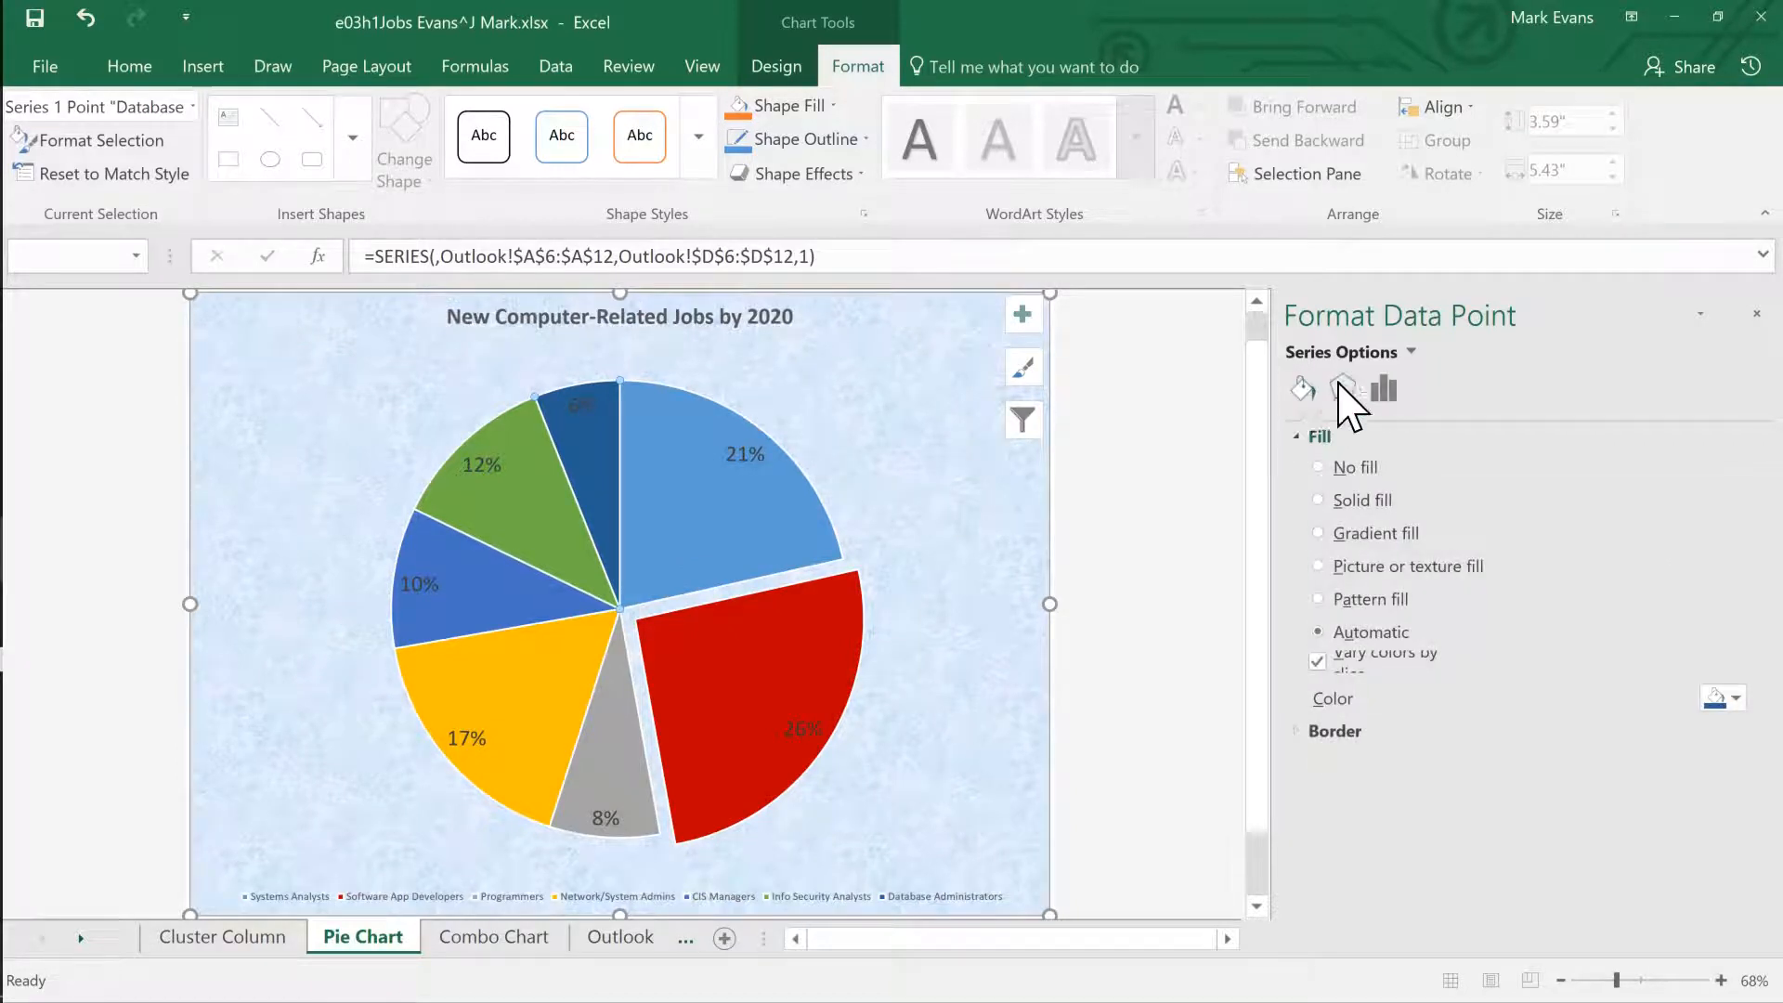
{"action": "left_click", "coordinate": [1320, 501]}
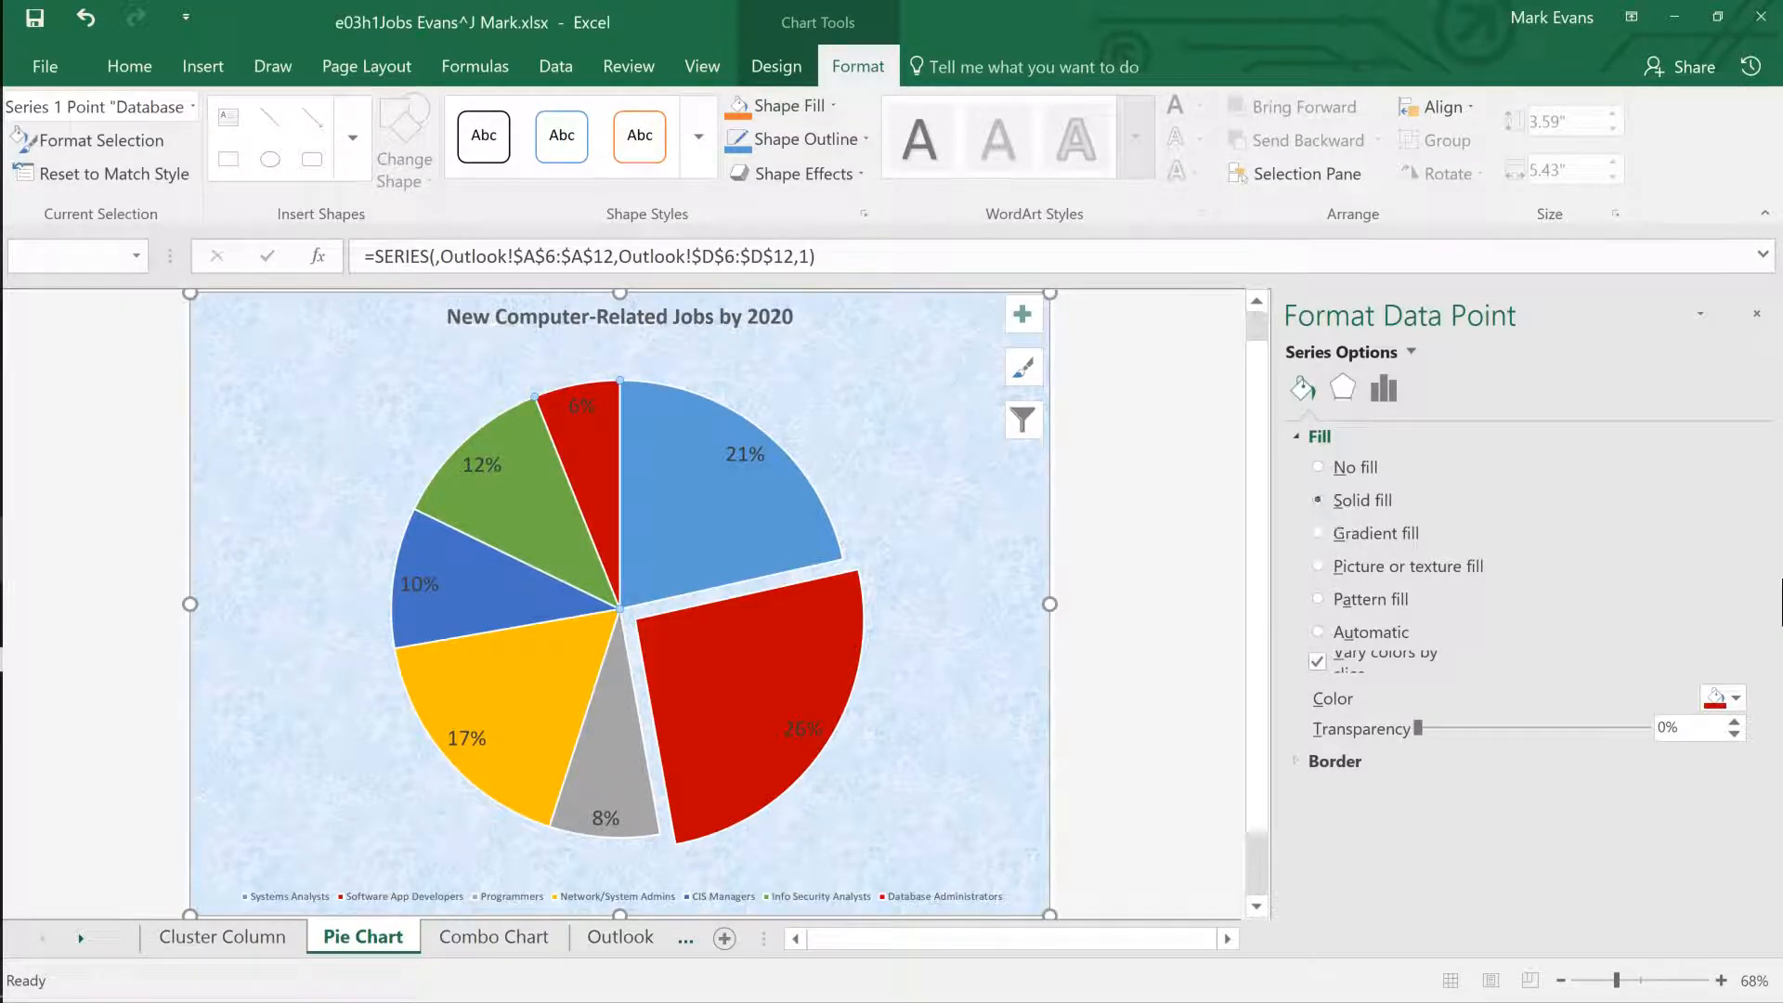
{"action": "left_click", "coordinate": [1734, 699]}
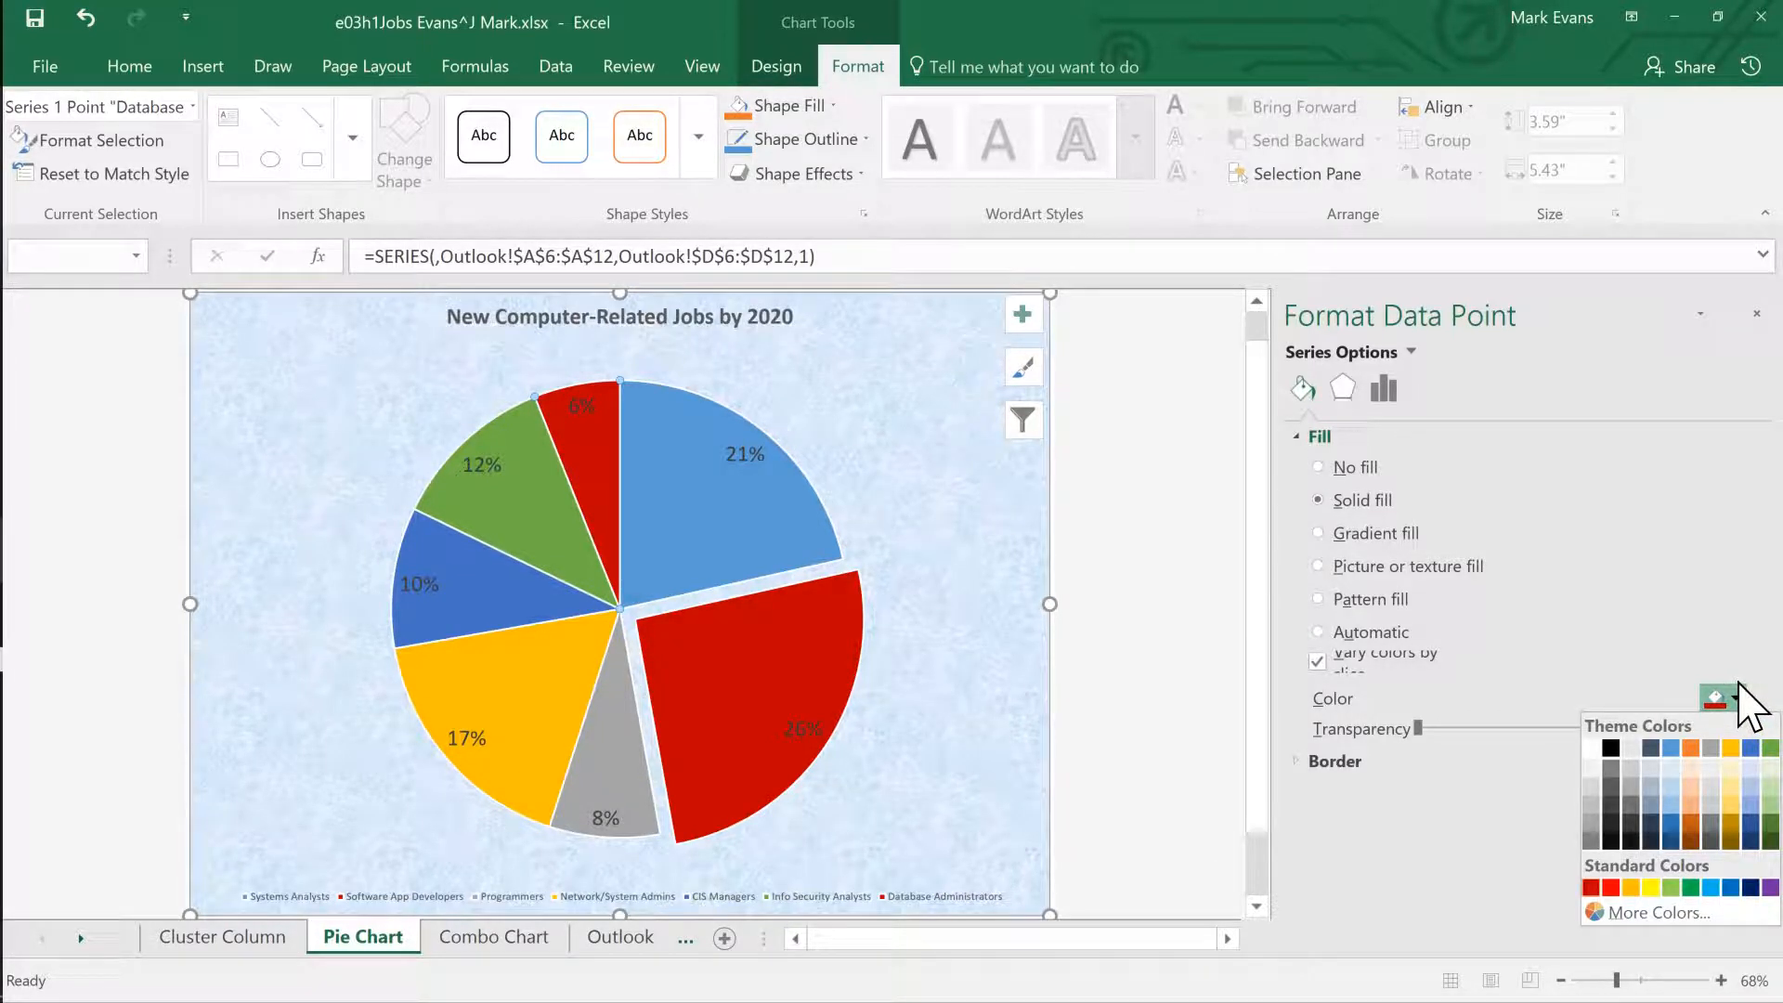
{"action": "left_click", "coordinate": [1691, 786]}
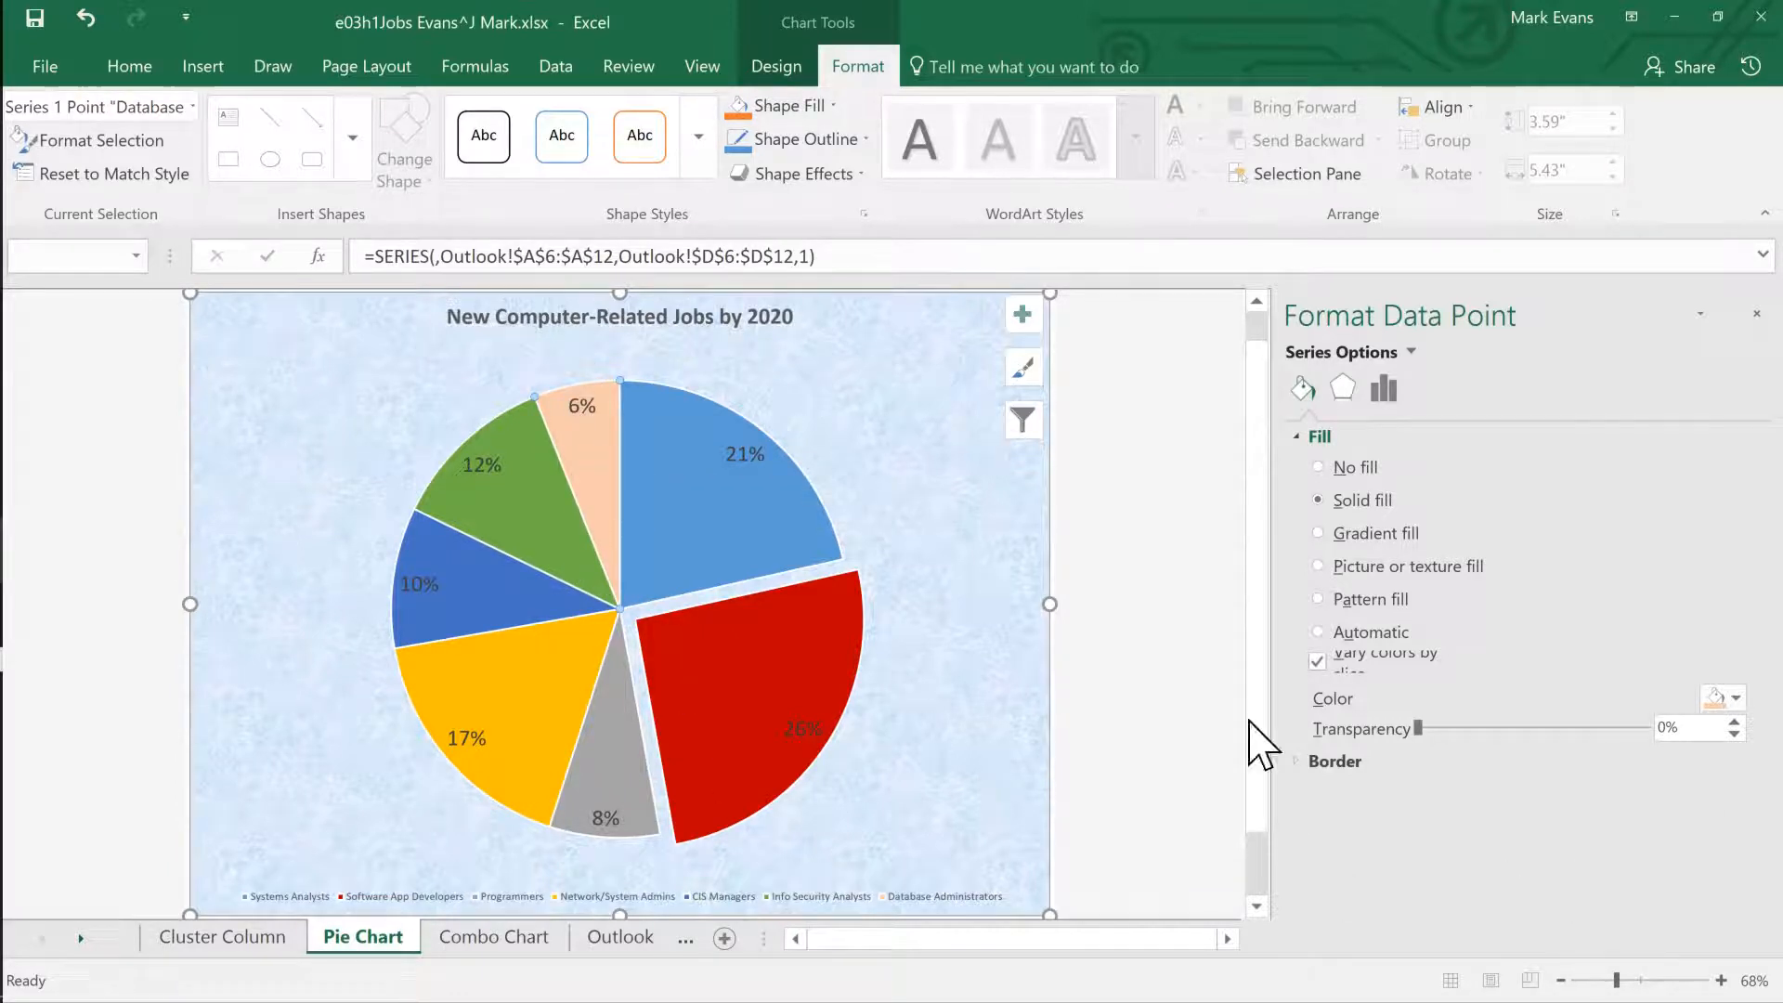
Recolor the exploded Software App Developers slice with Green, Accent 6, Lighter 40%.
{"action": "left_click", "coordinate": [784, 688]}
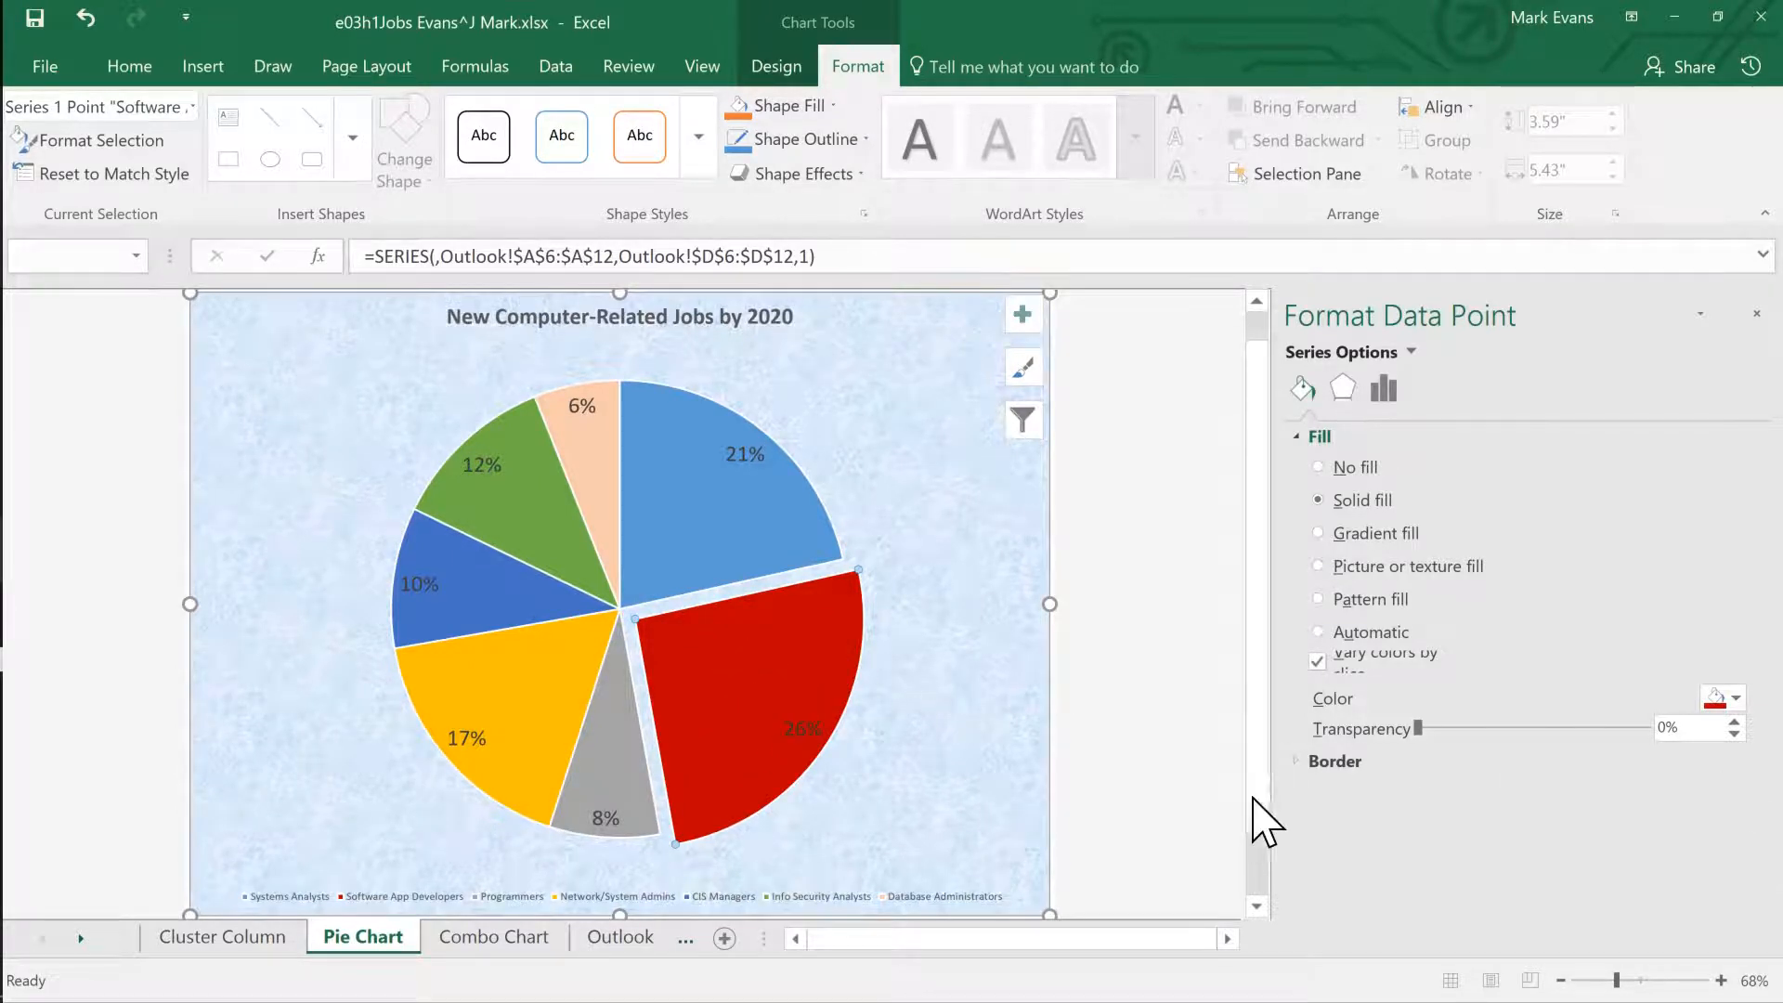
{"action": "left_click", "coordinate": [1739, 699]}
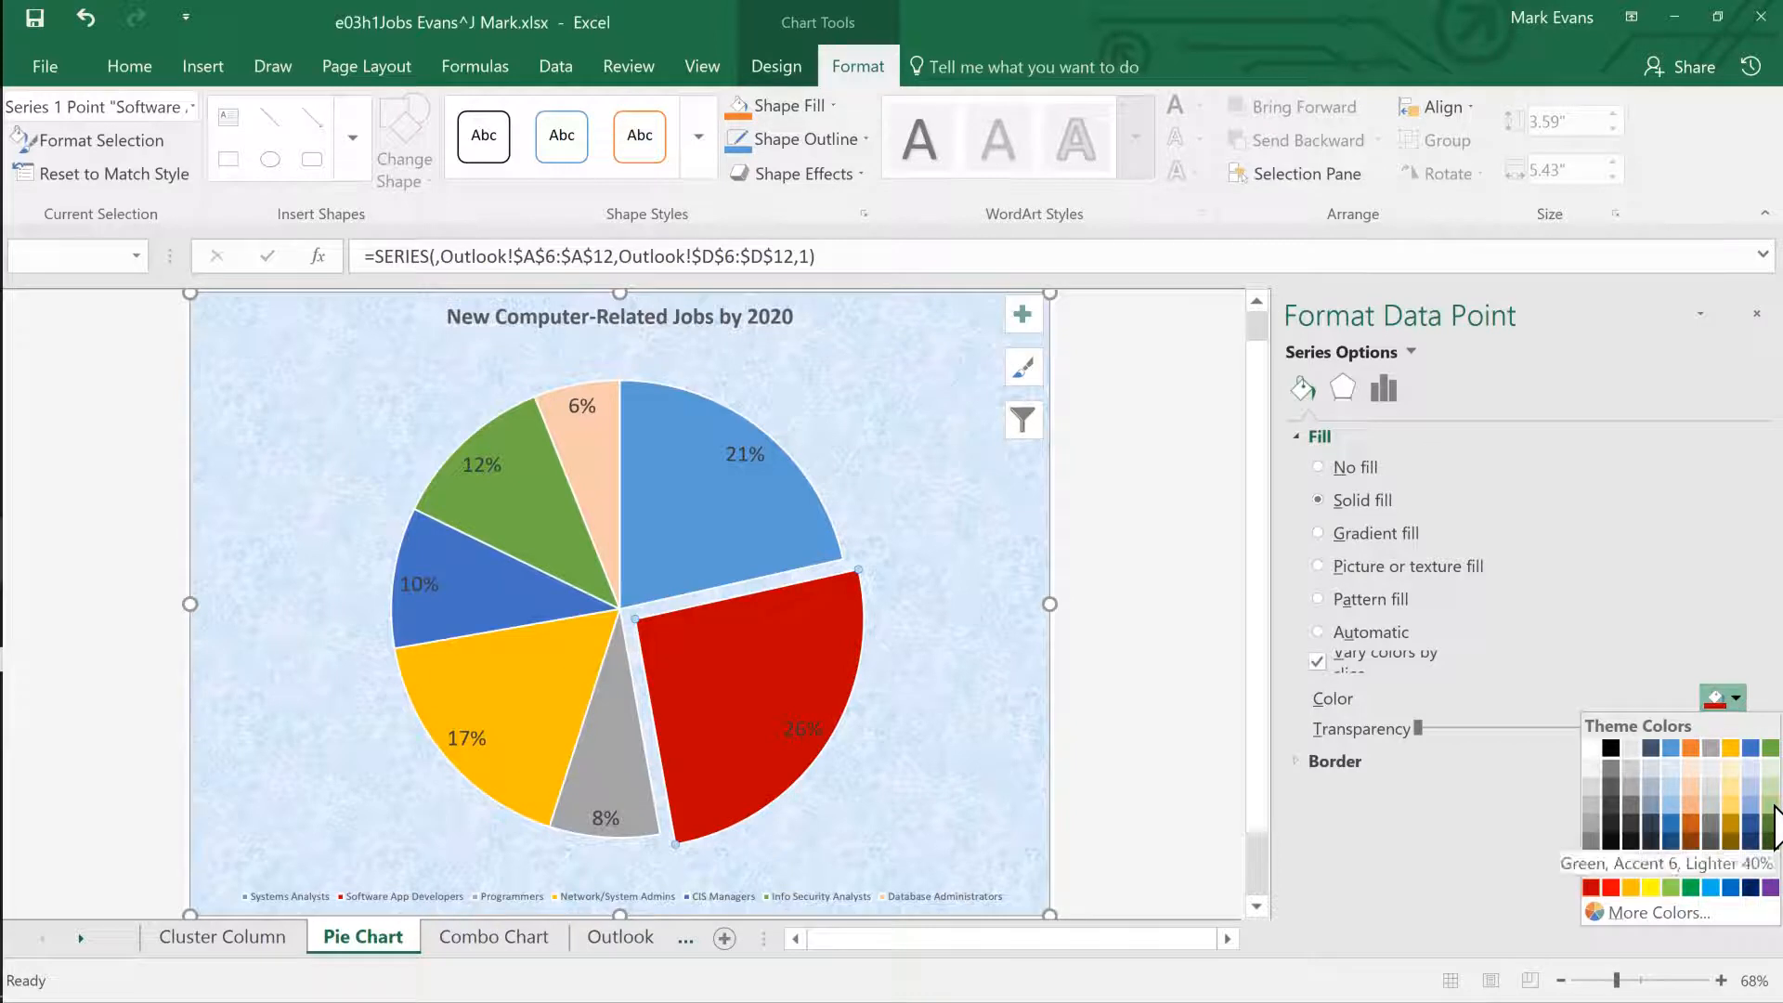
{"action": "left_click", "coordinate": [1773, 804]}
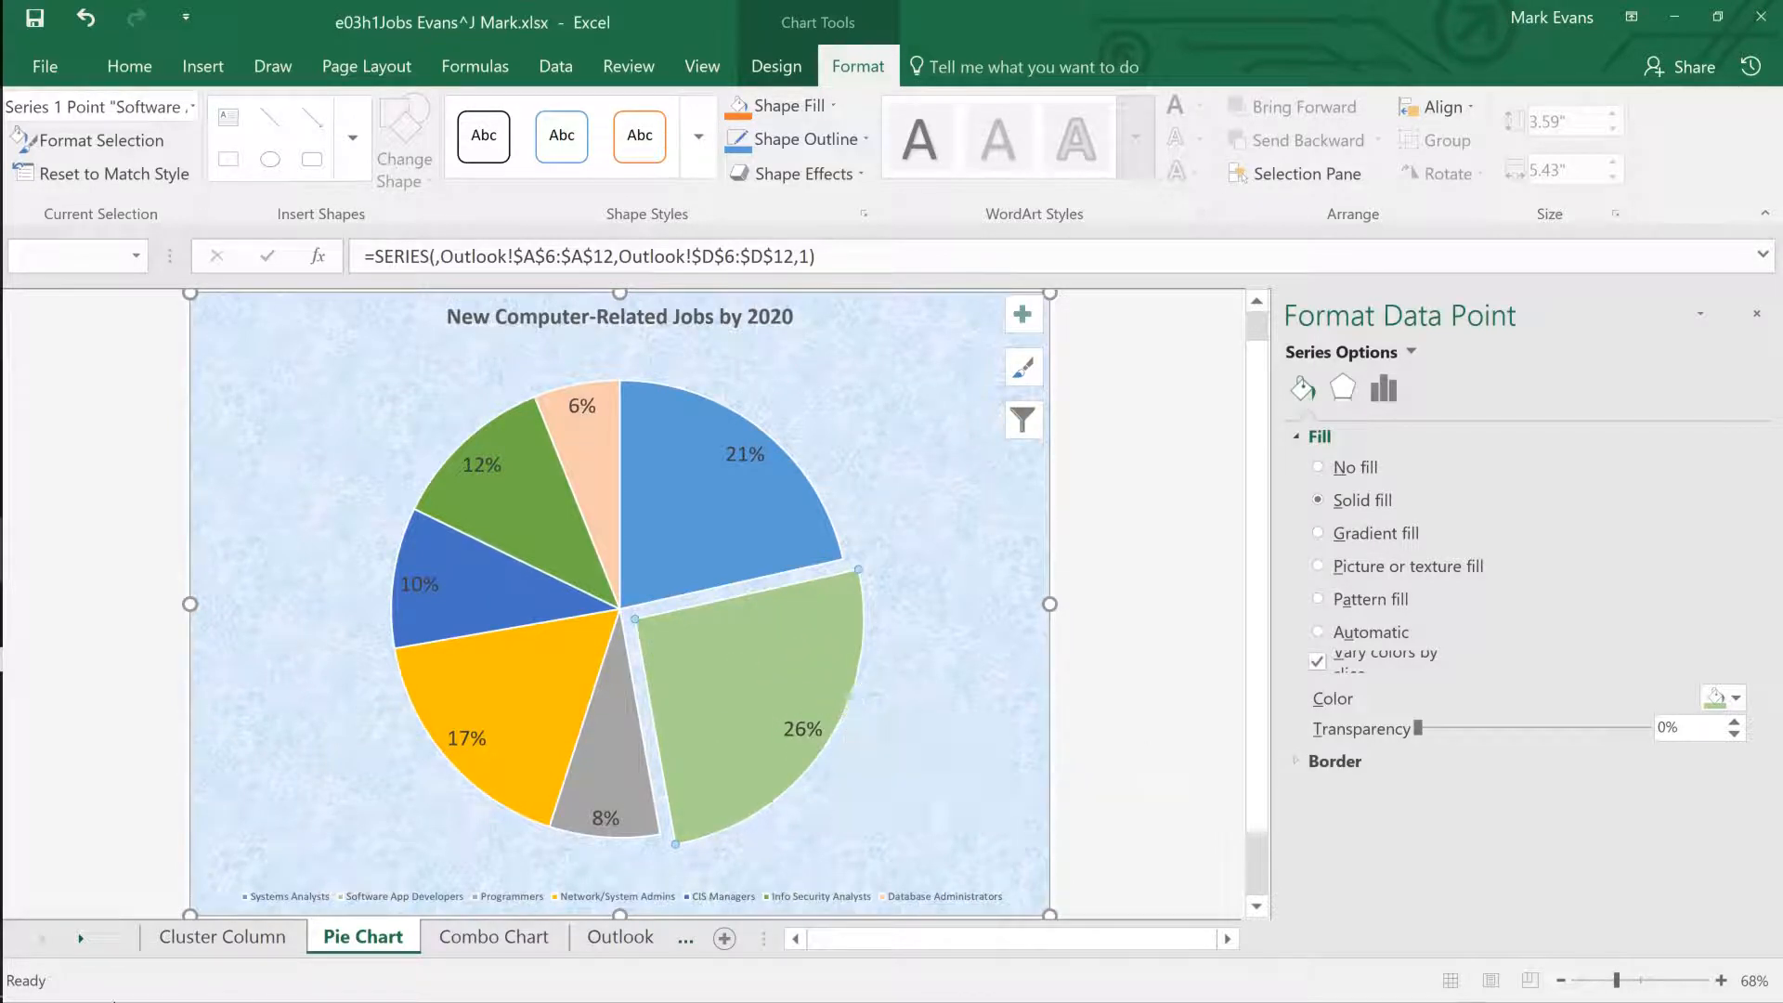
Apply chart style 2 to the Projected Number of Jobs by 2020 bar chart on the Outlook sheet and save the workbook.
{"action": "left_click", "coordinate": [239, 940]}
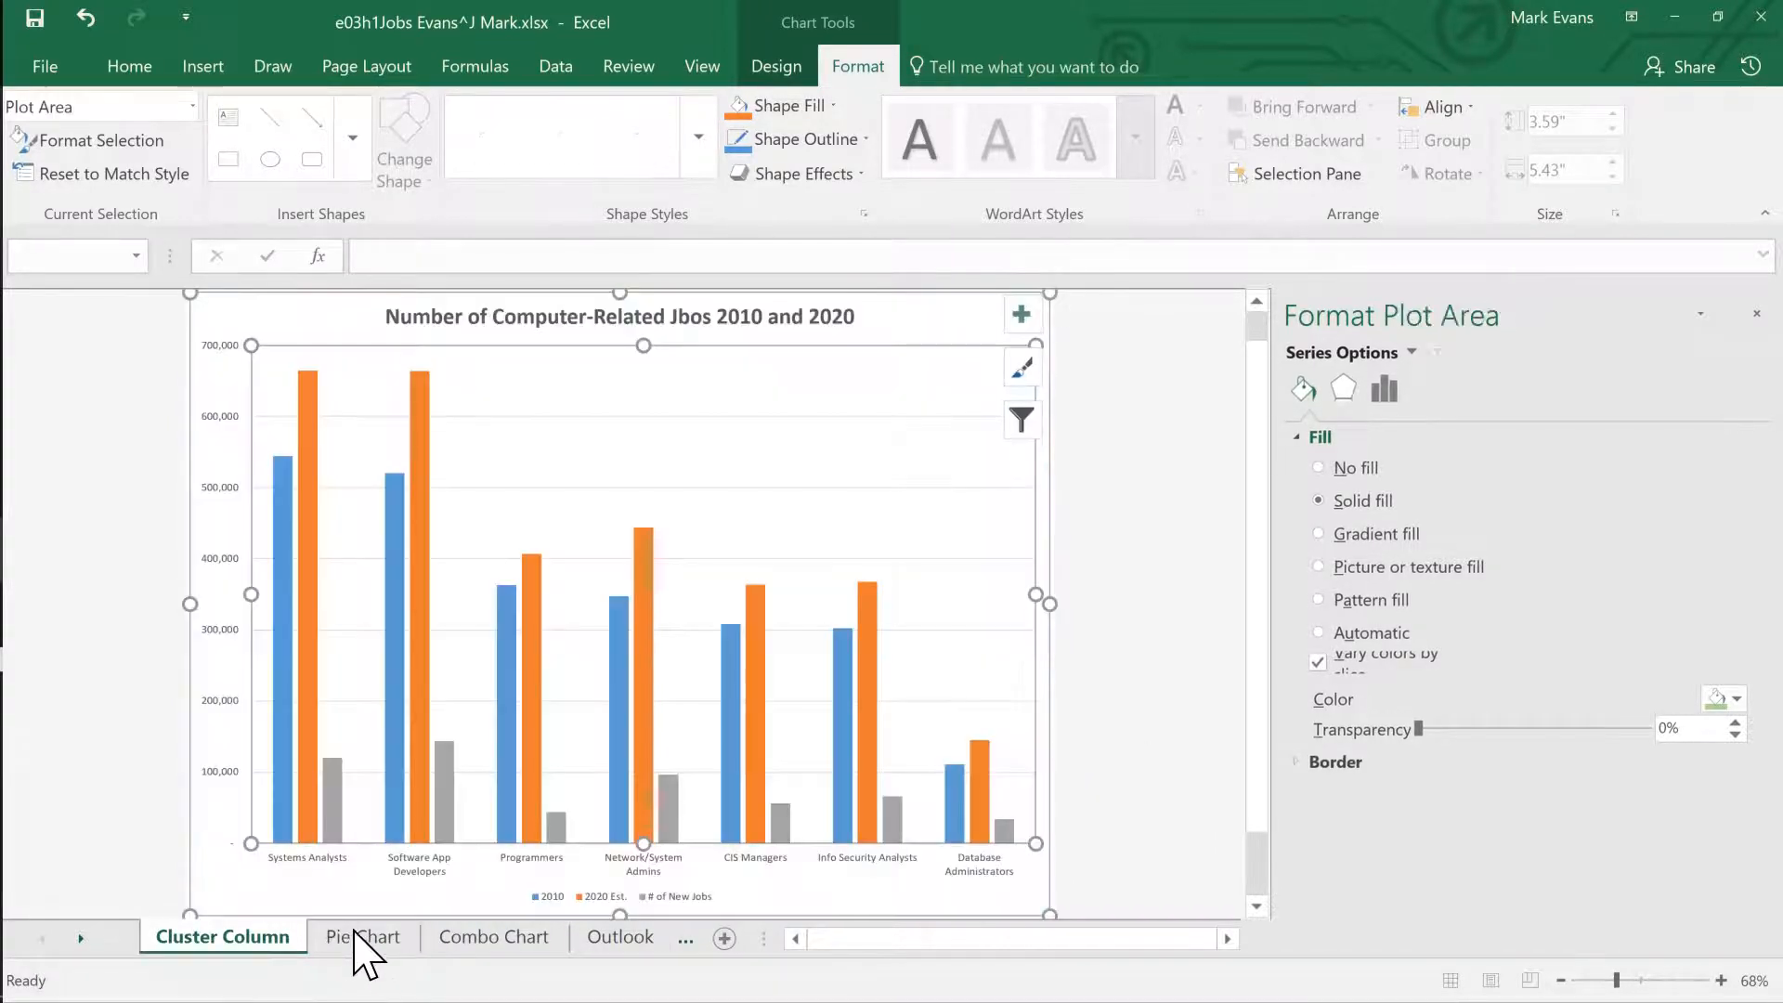
{"action": "left_click", "coordinate": [372, 940]}
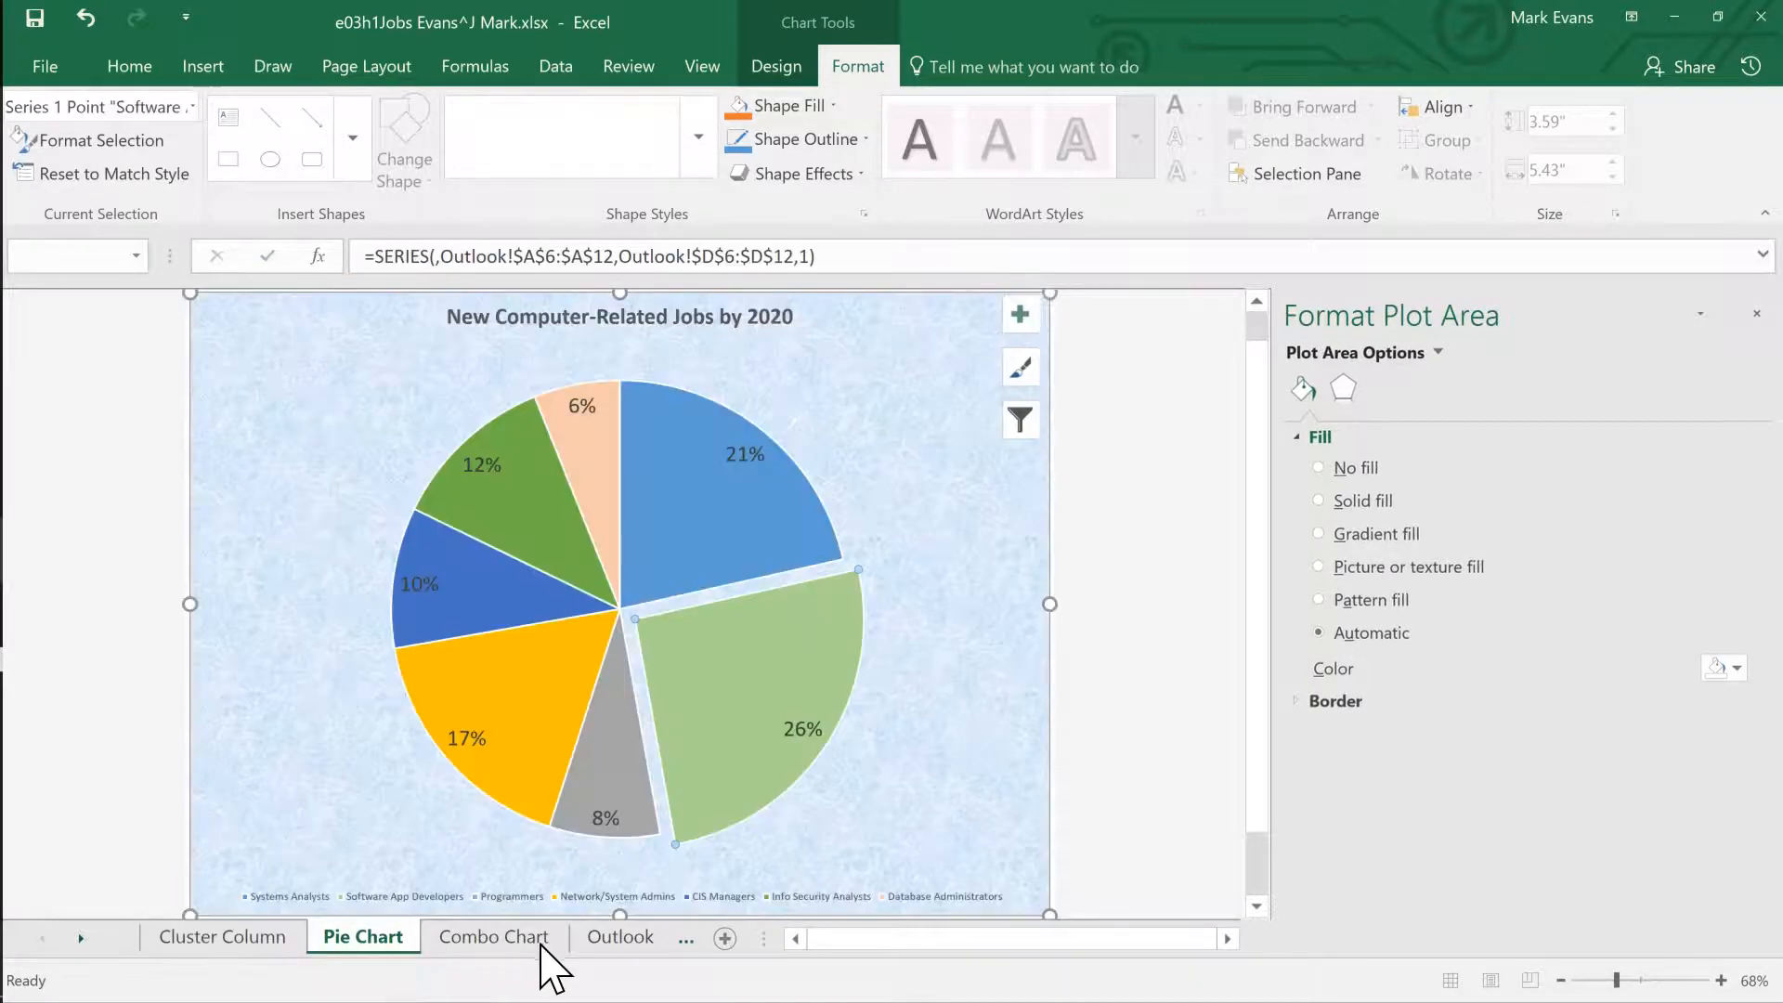
{"action": "left_click", "coordinate": [502, 938]}
{"action": "left_click", "coordinate": [591, 940]}
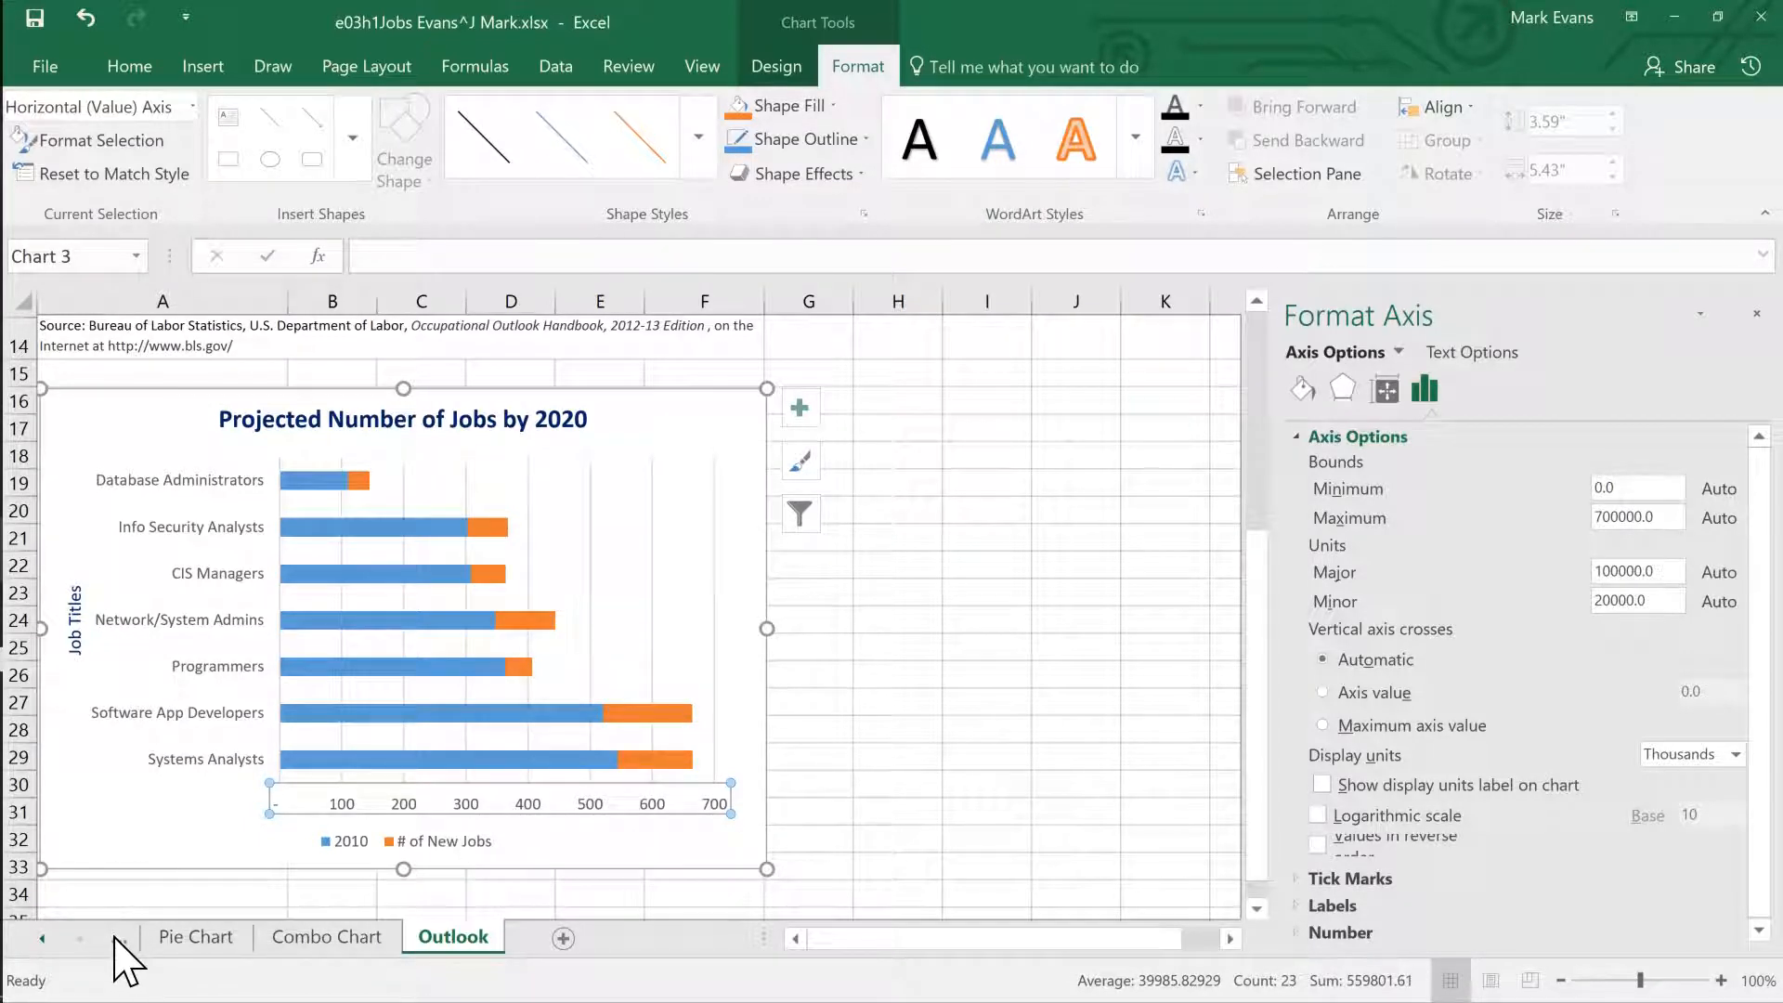
{"action": "left_click", "coordinate": [41, 941]}
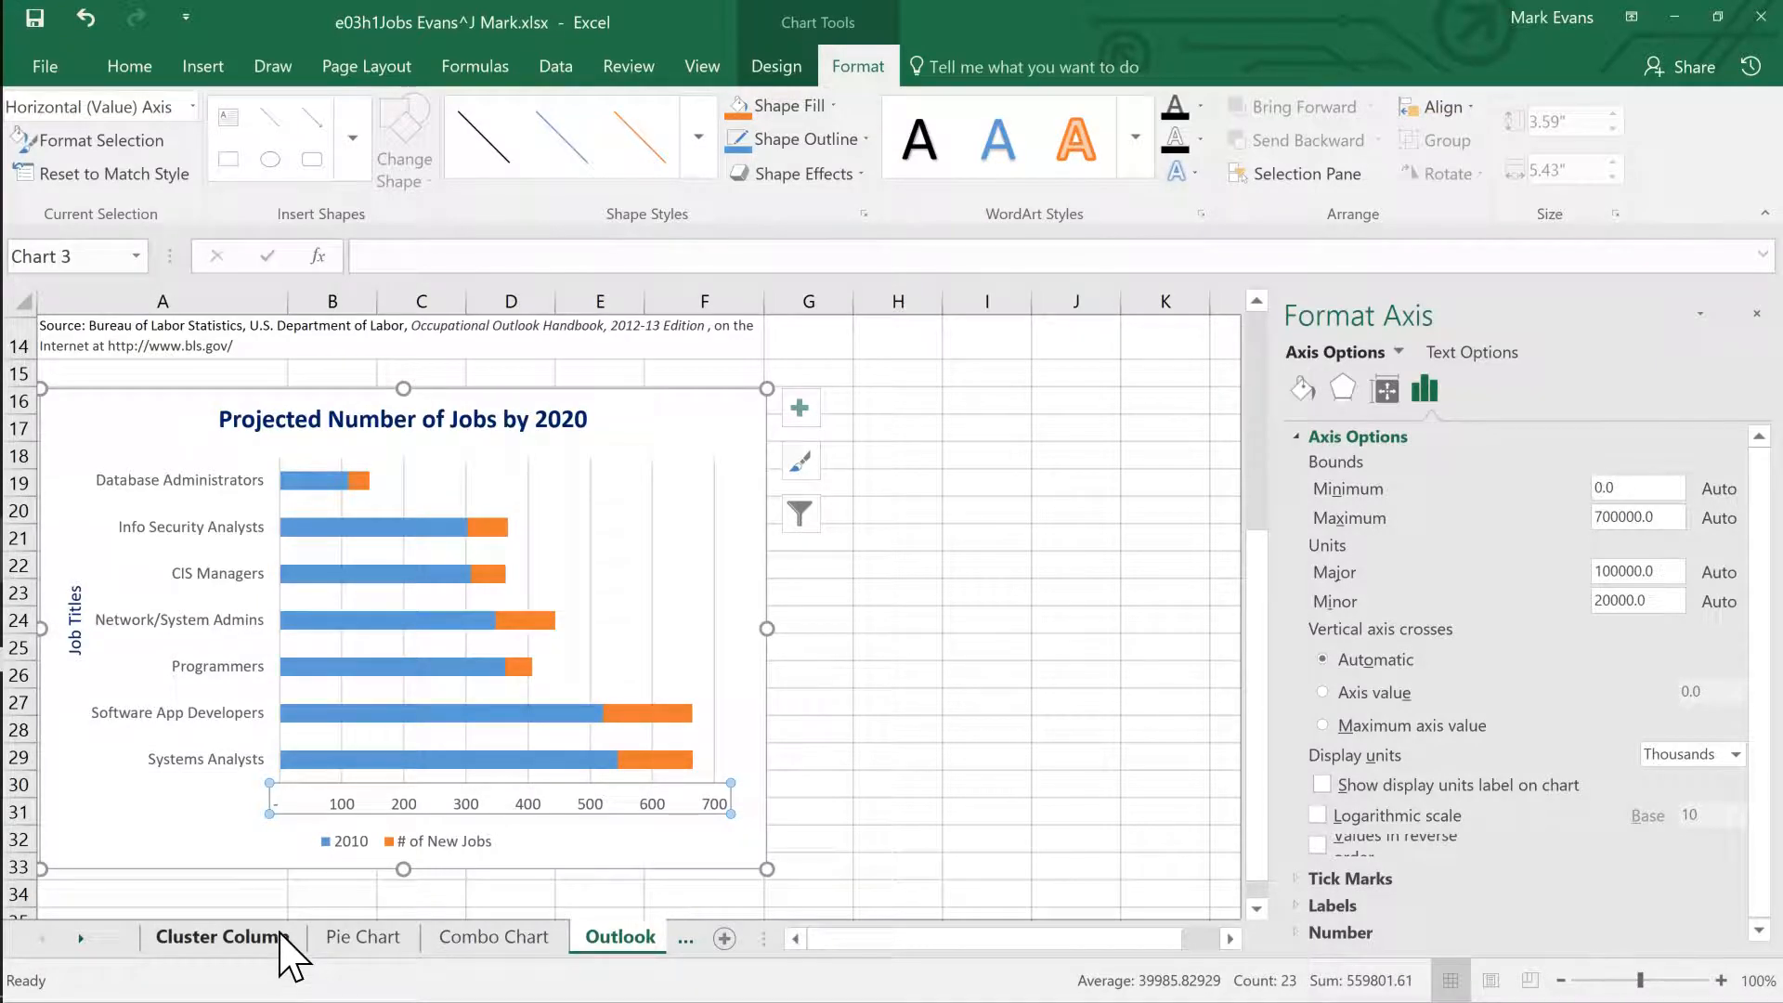
{"action": "left_click", "coordinate": [606, 938]}
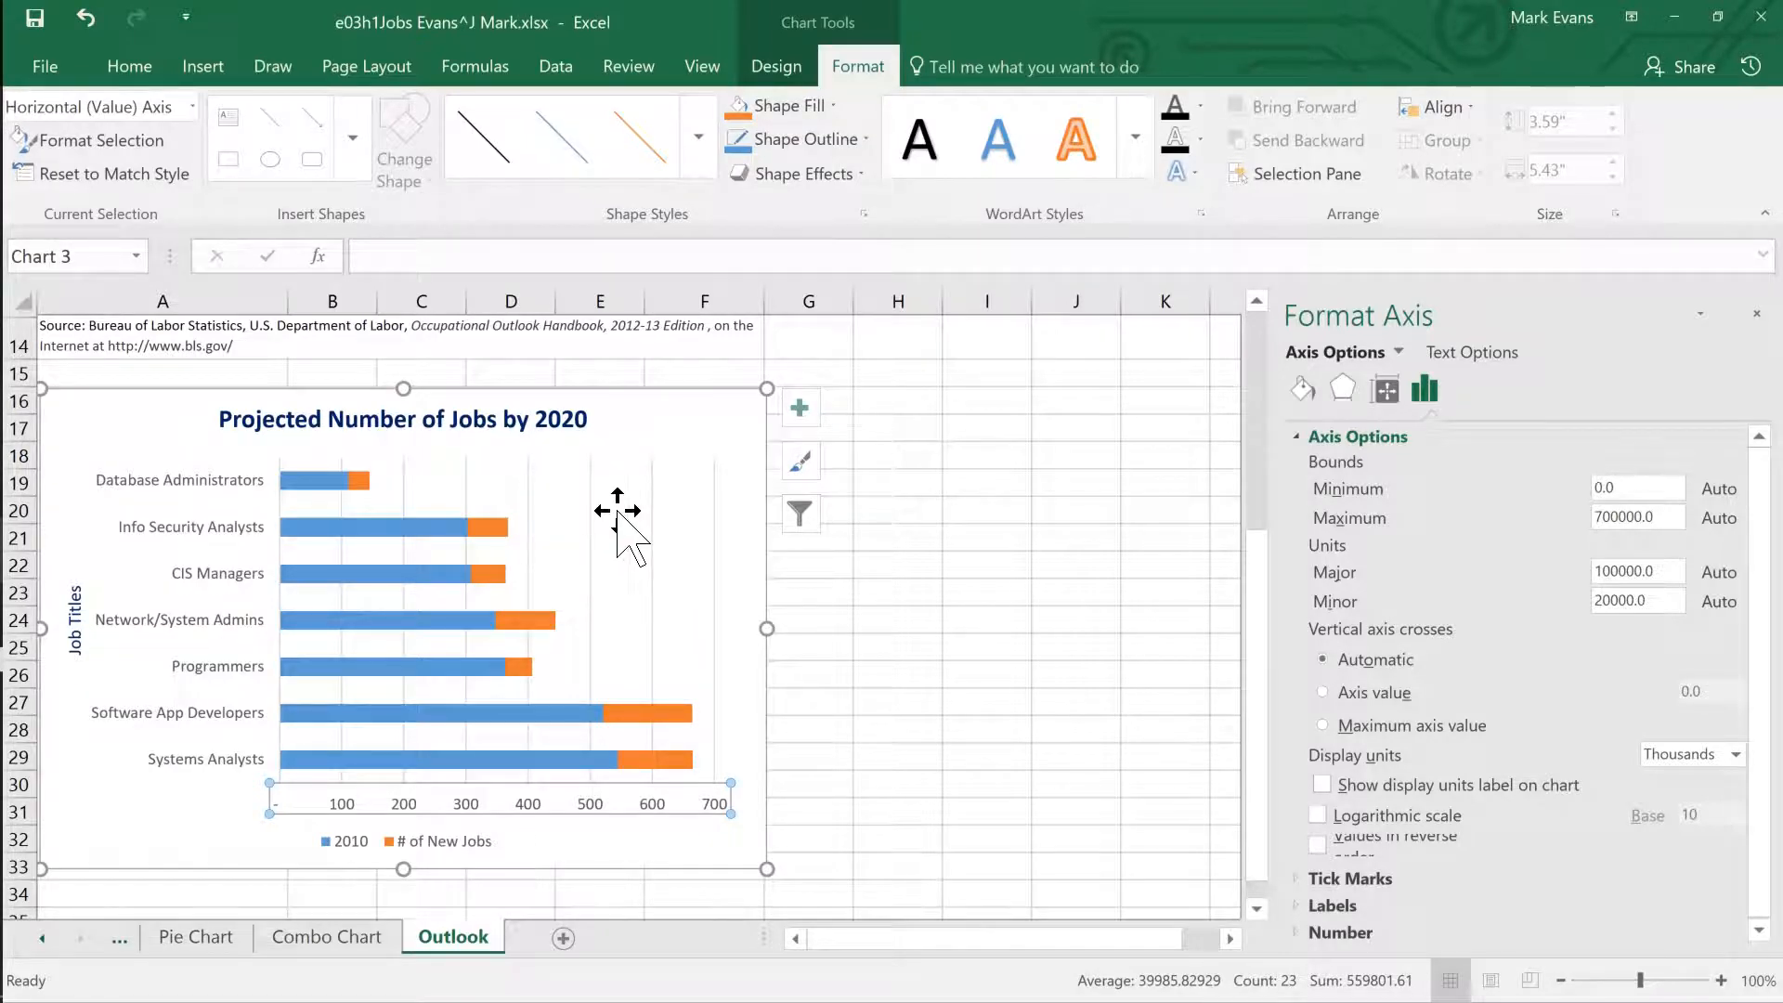
{"action": "left_click", "coordinate": [777, 66]}
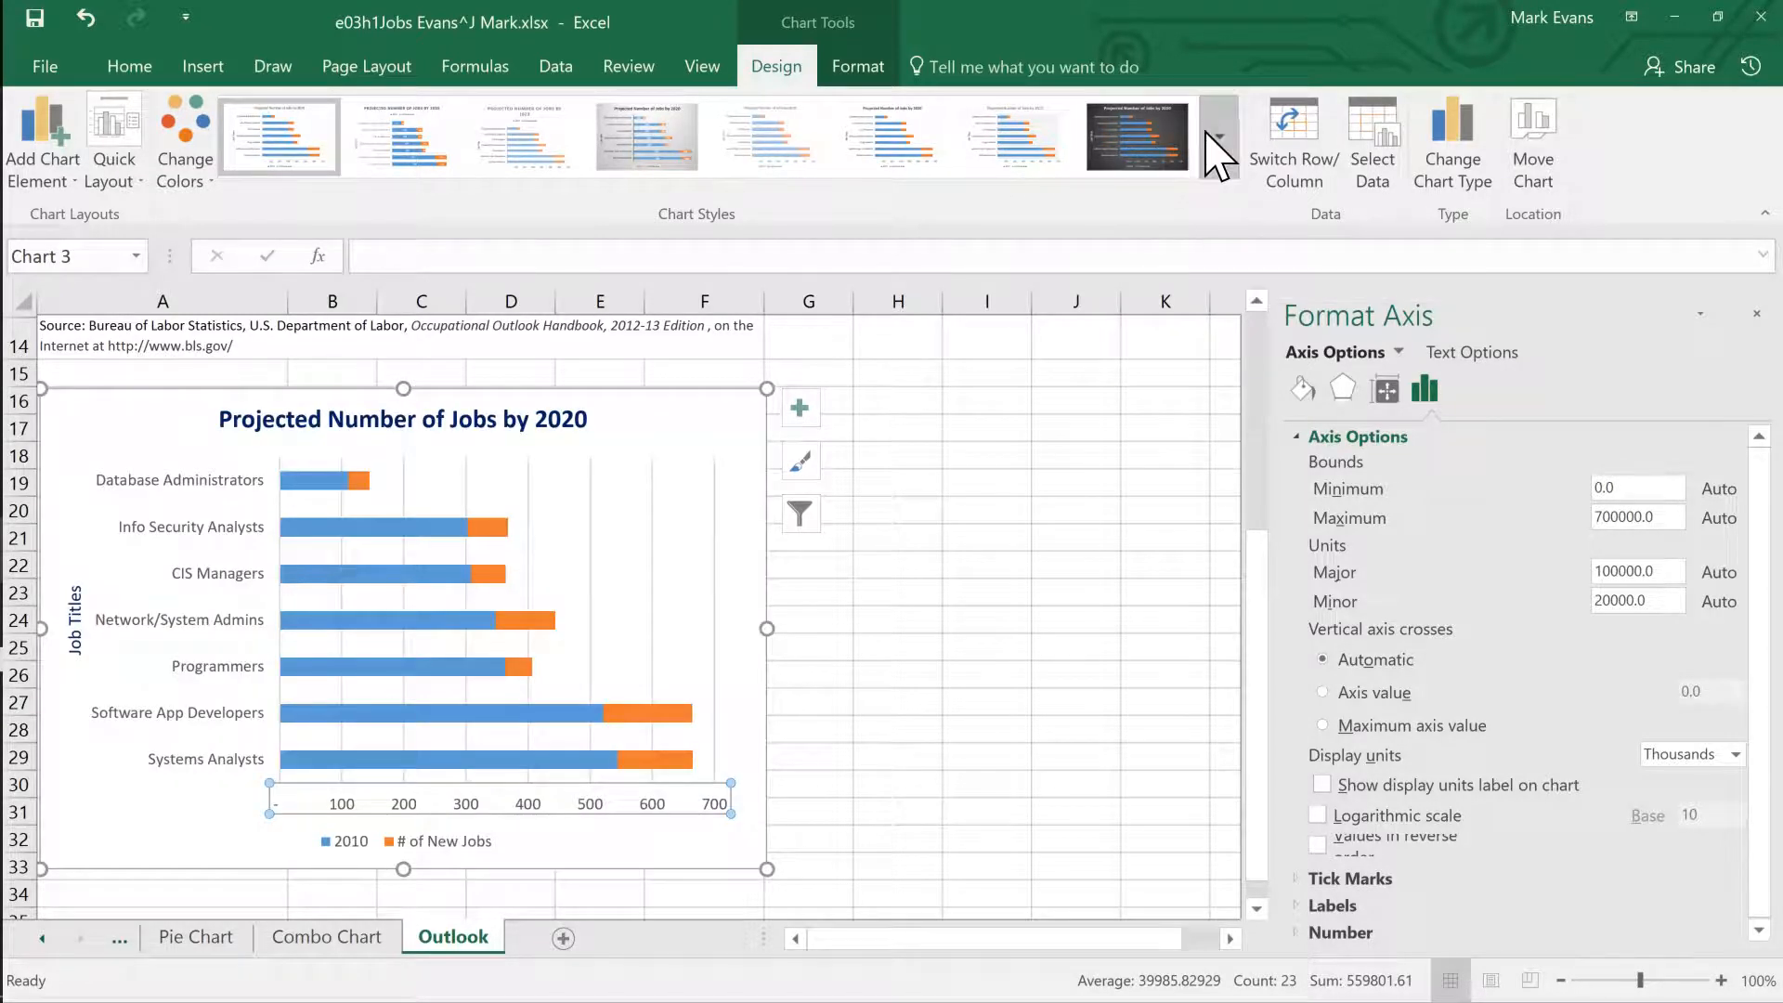
{"action": "left_click", "coordinate": [1223, 148]}
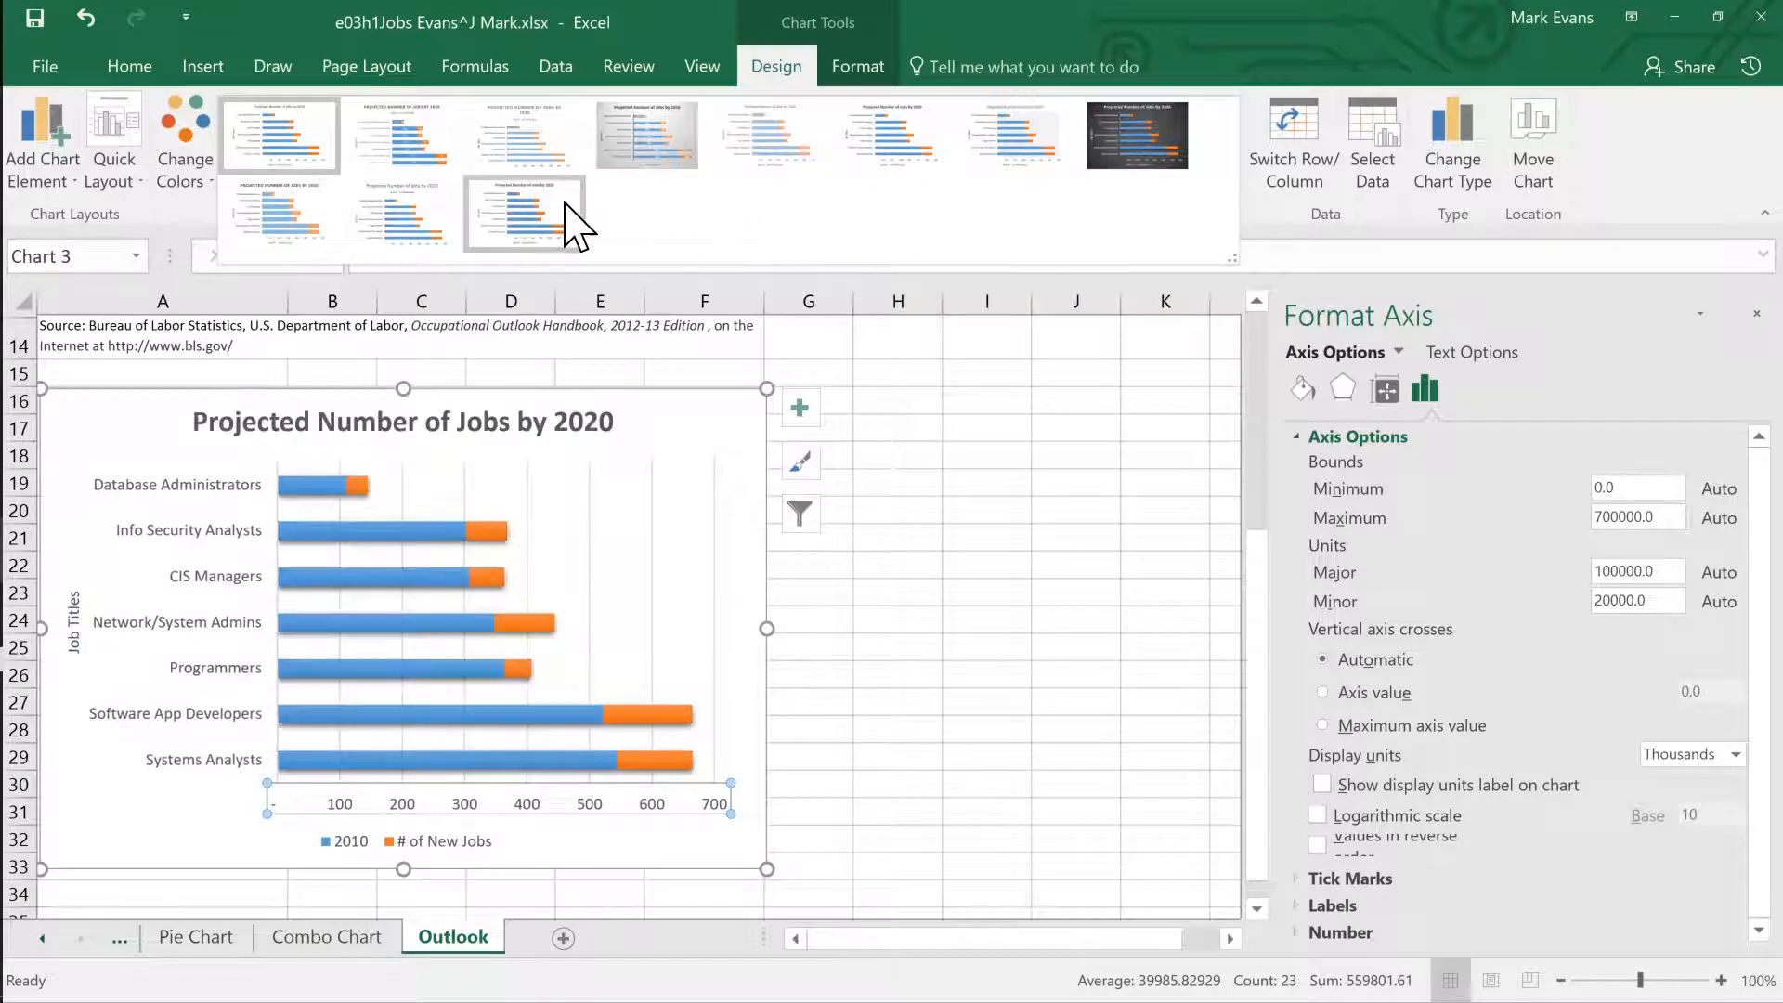
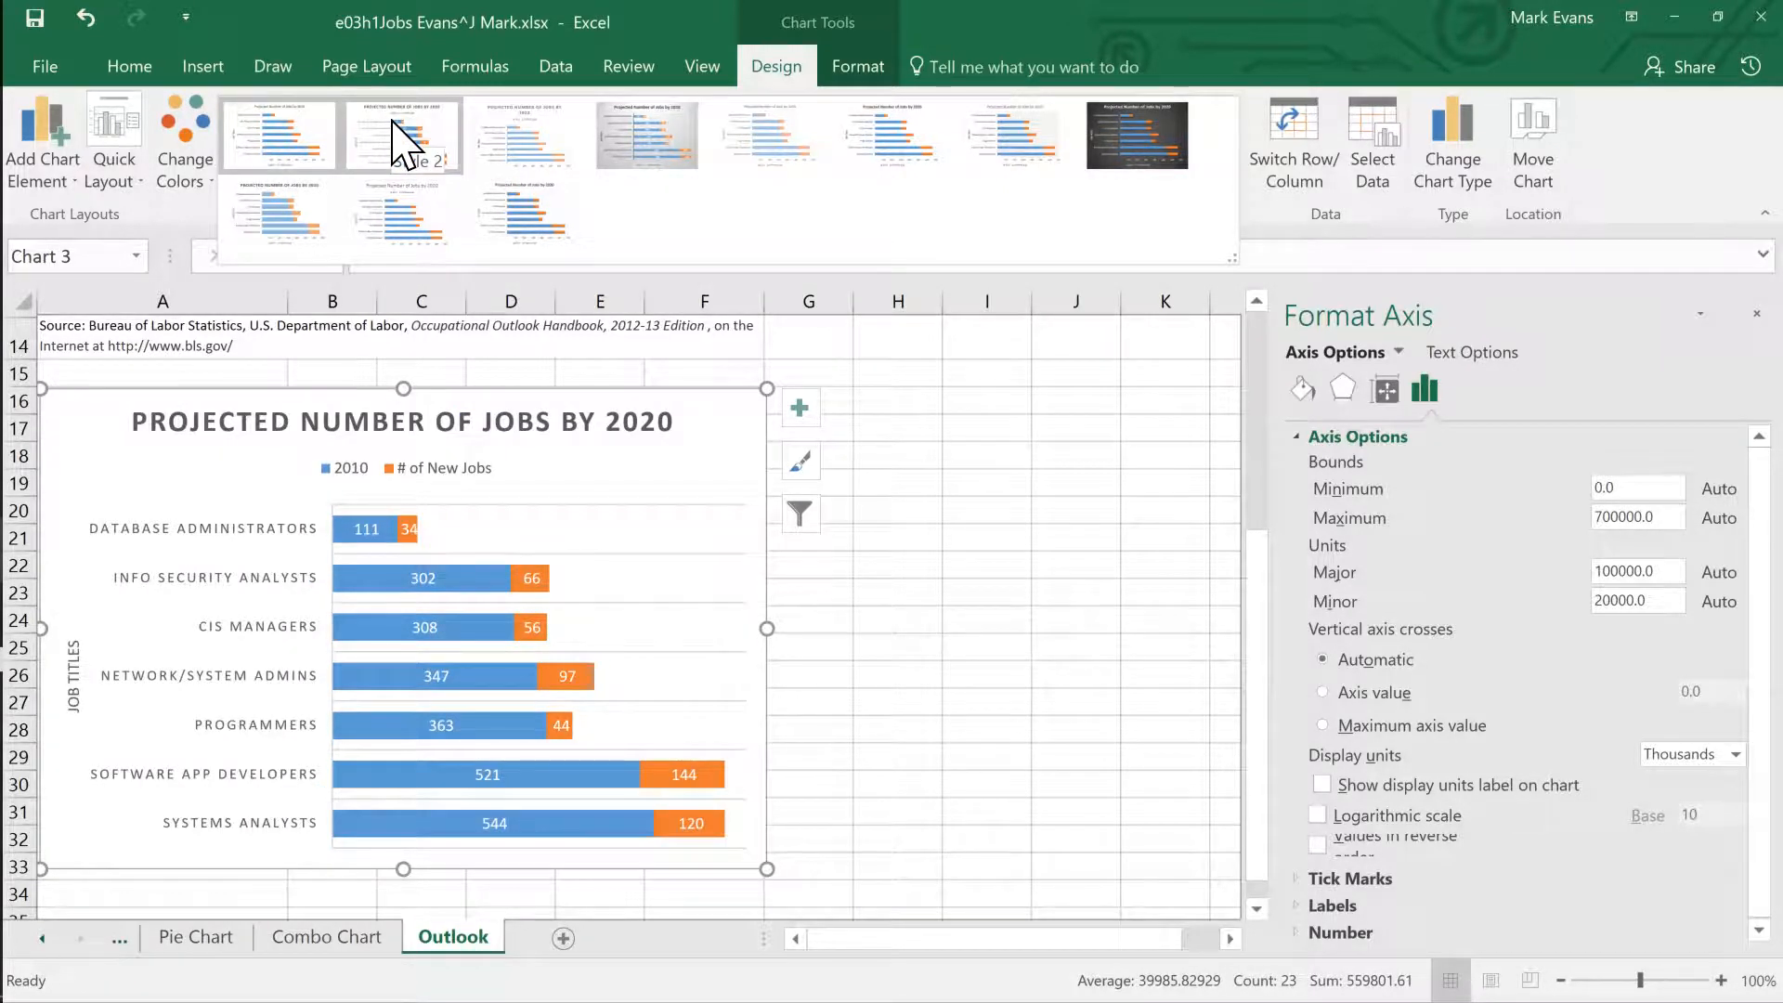
{"action": "left_click", "coordinate": [400, 139]}
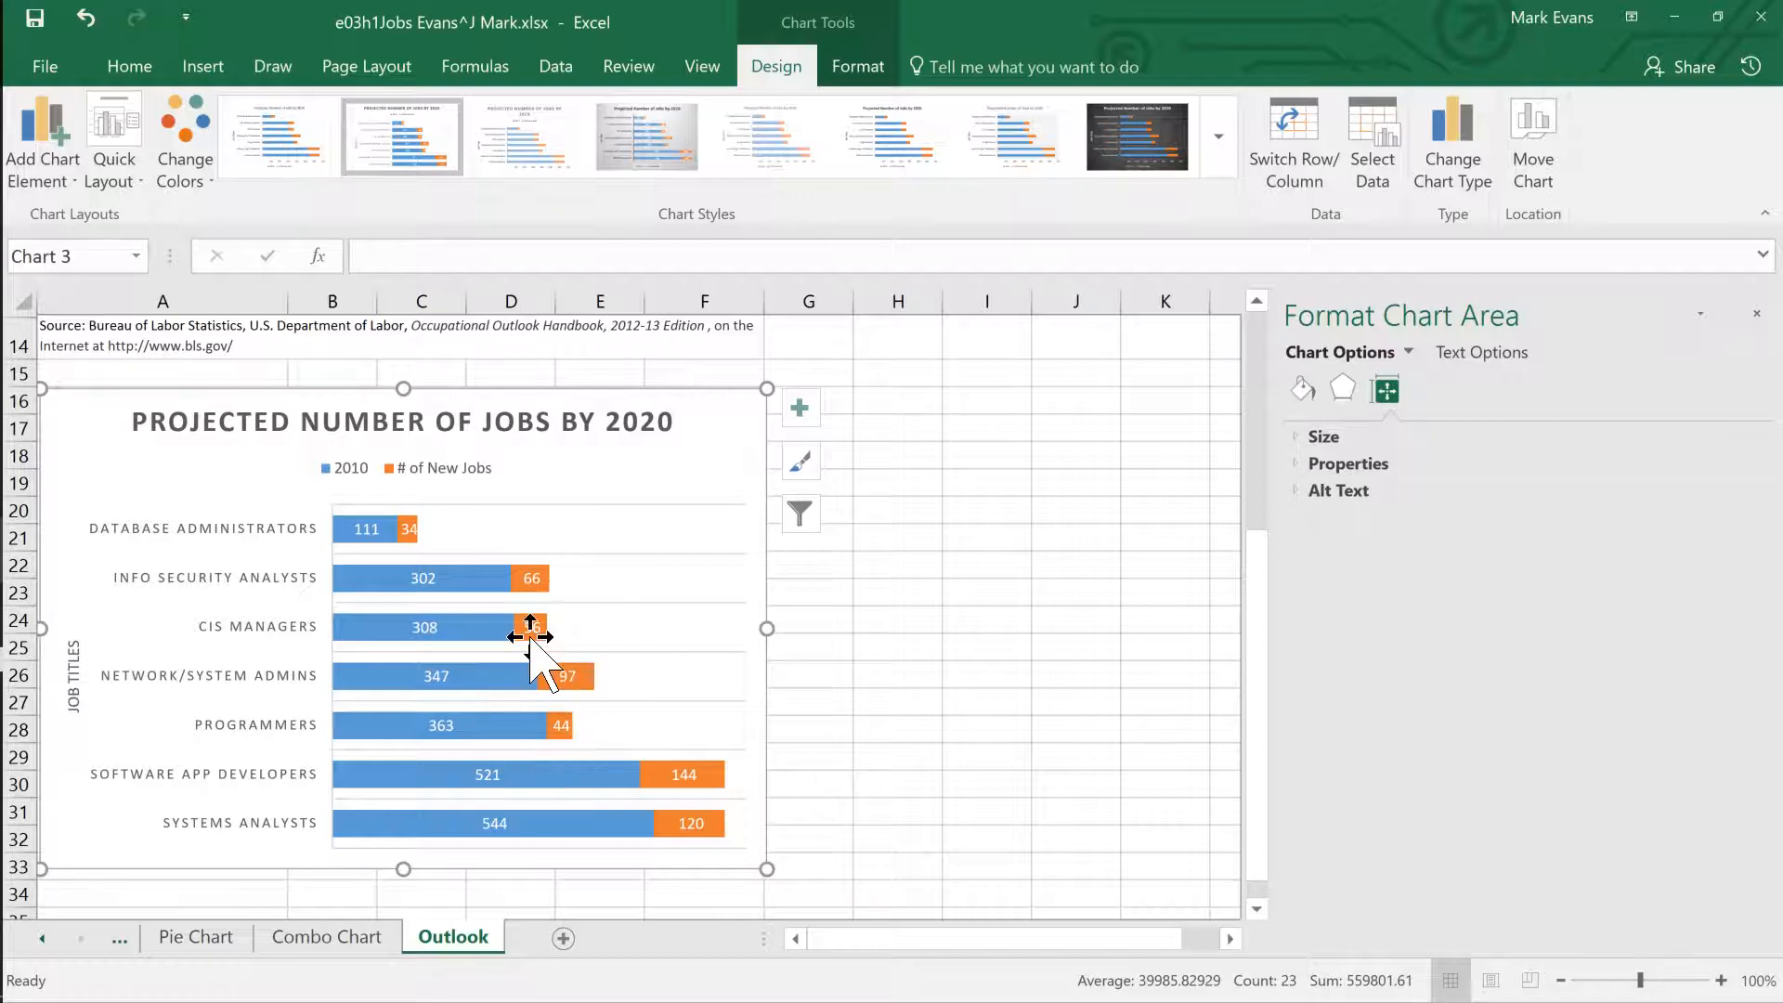
{"action": "left_click", "coordinate": [27, 18]}
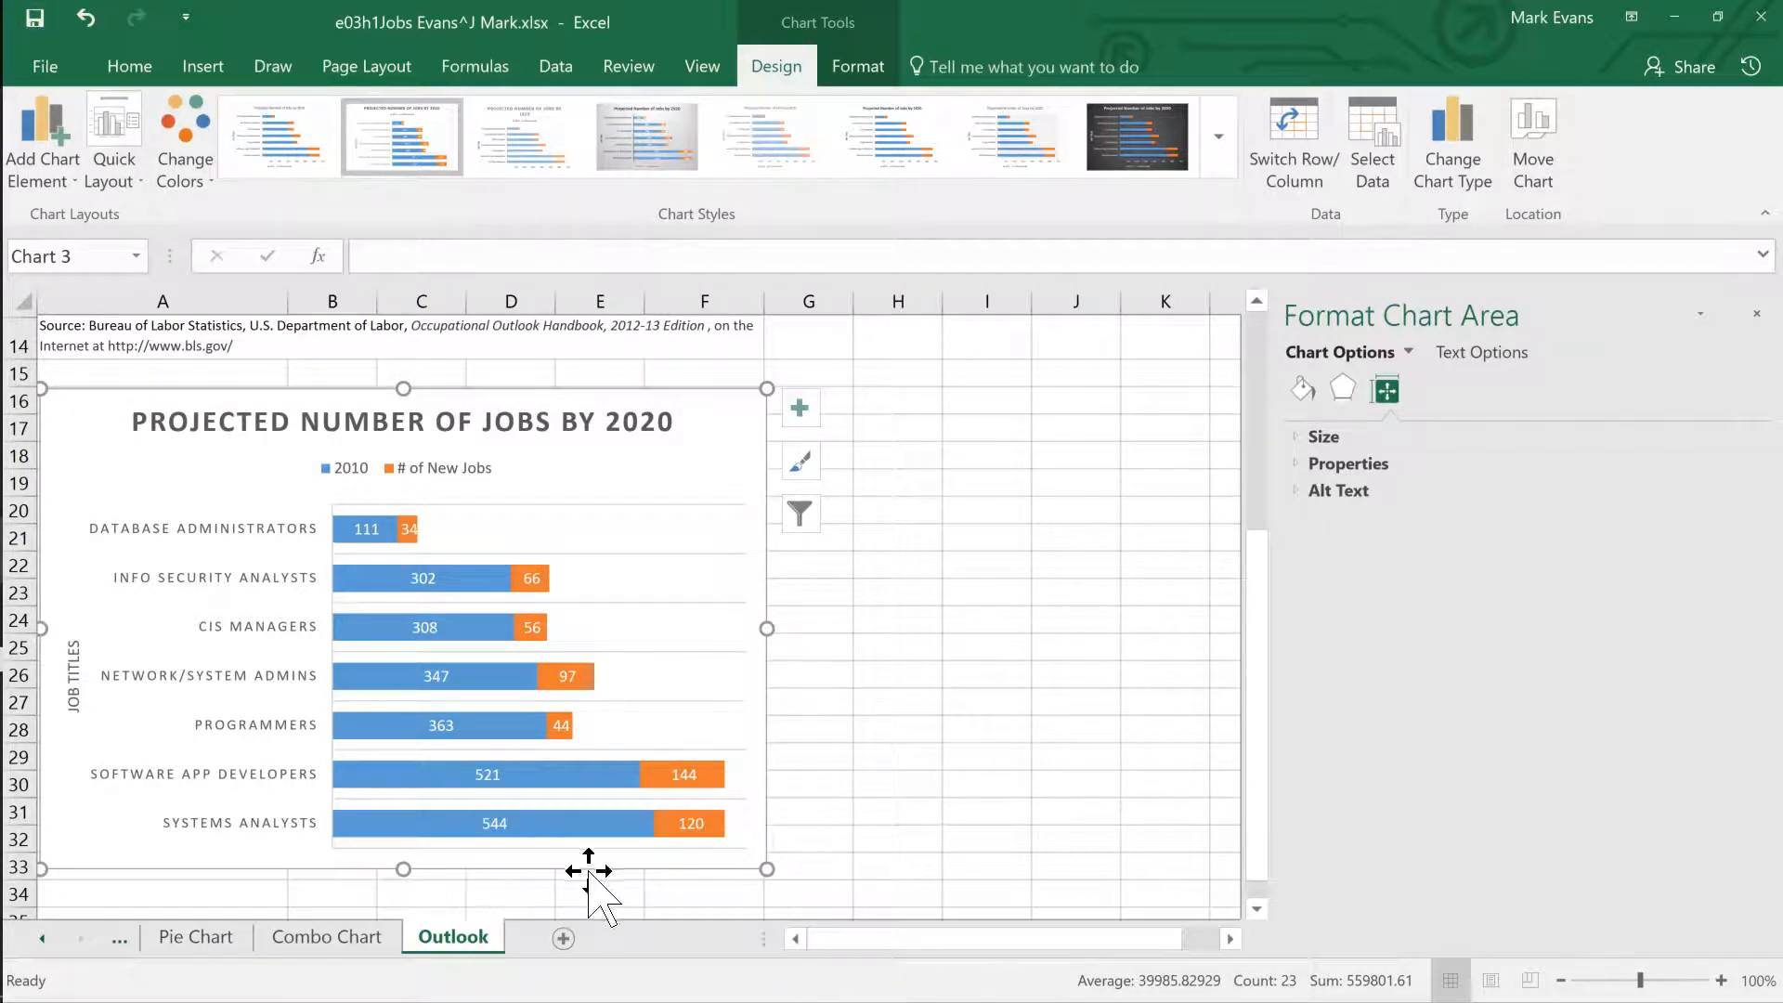
Rename the Cluster Column chart sheet as Column Chart.
{"action": "left_click", "coordinate": [42, 938]}
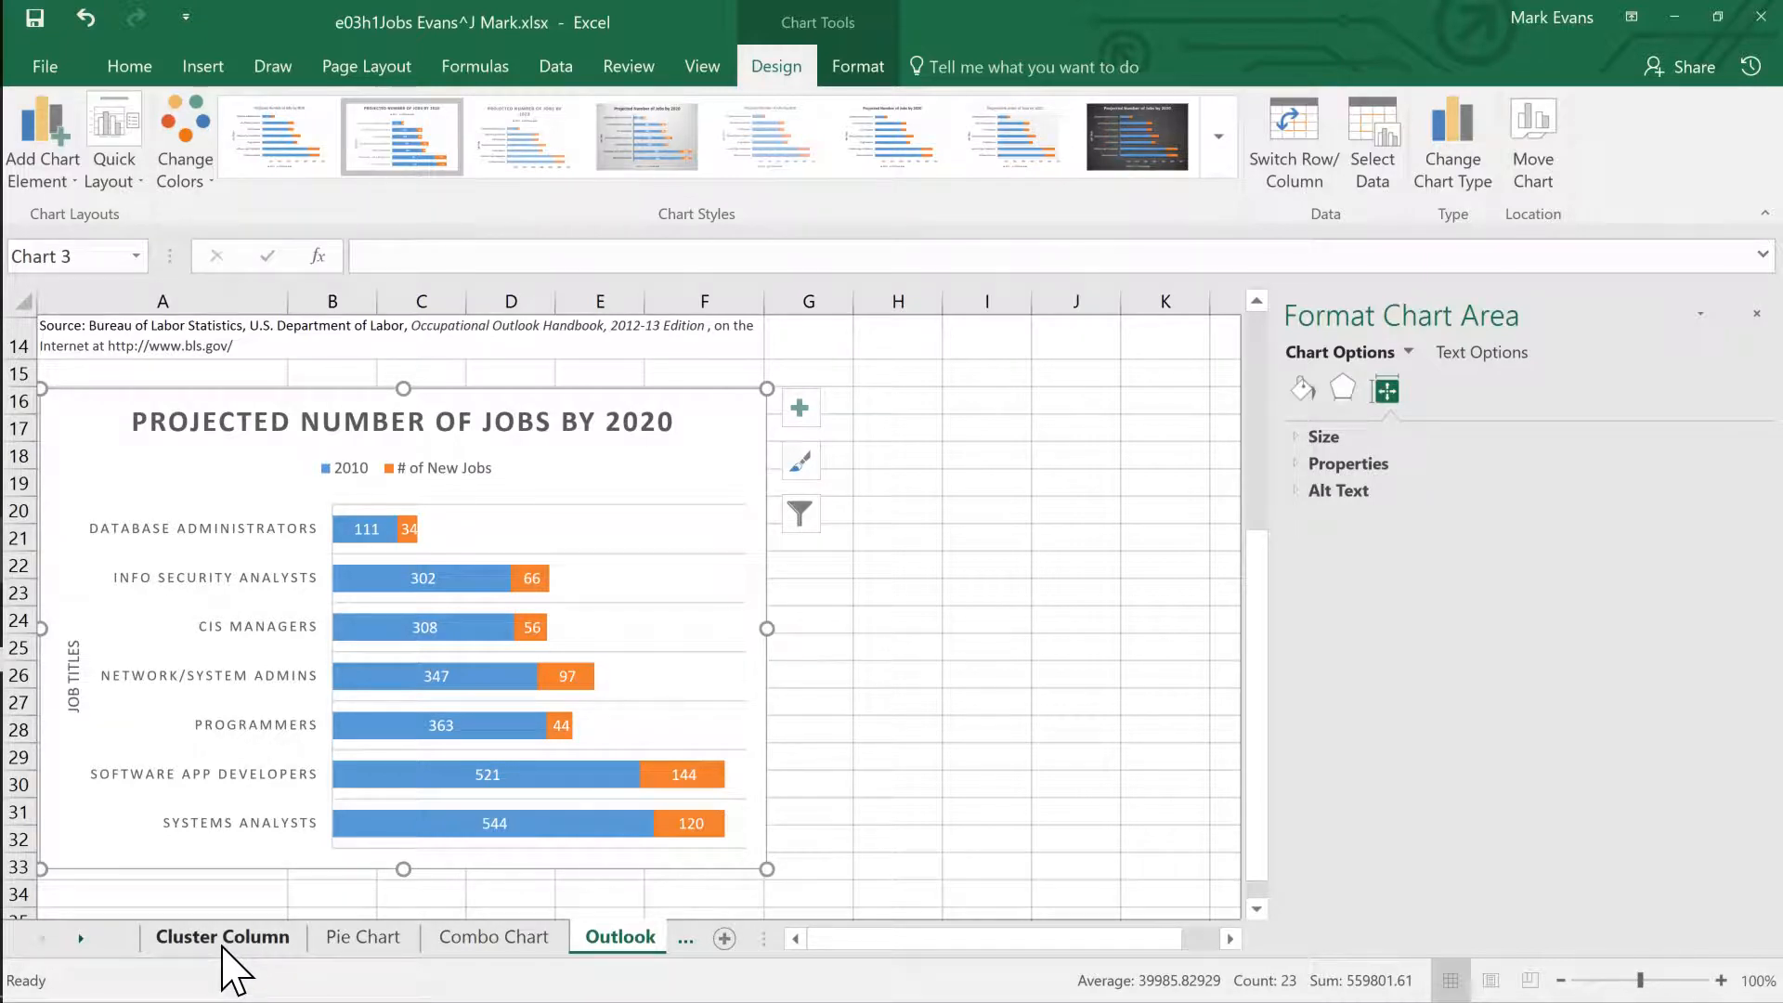
{"action": "left_click", "coordinate": [223, 938]}
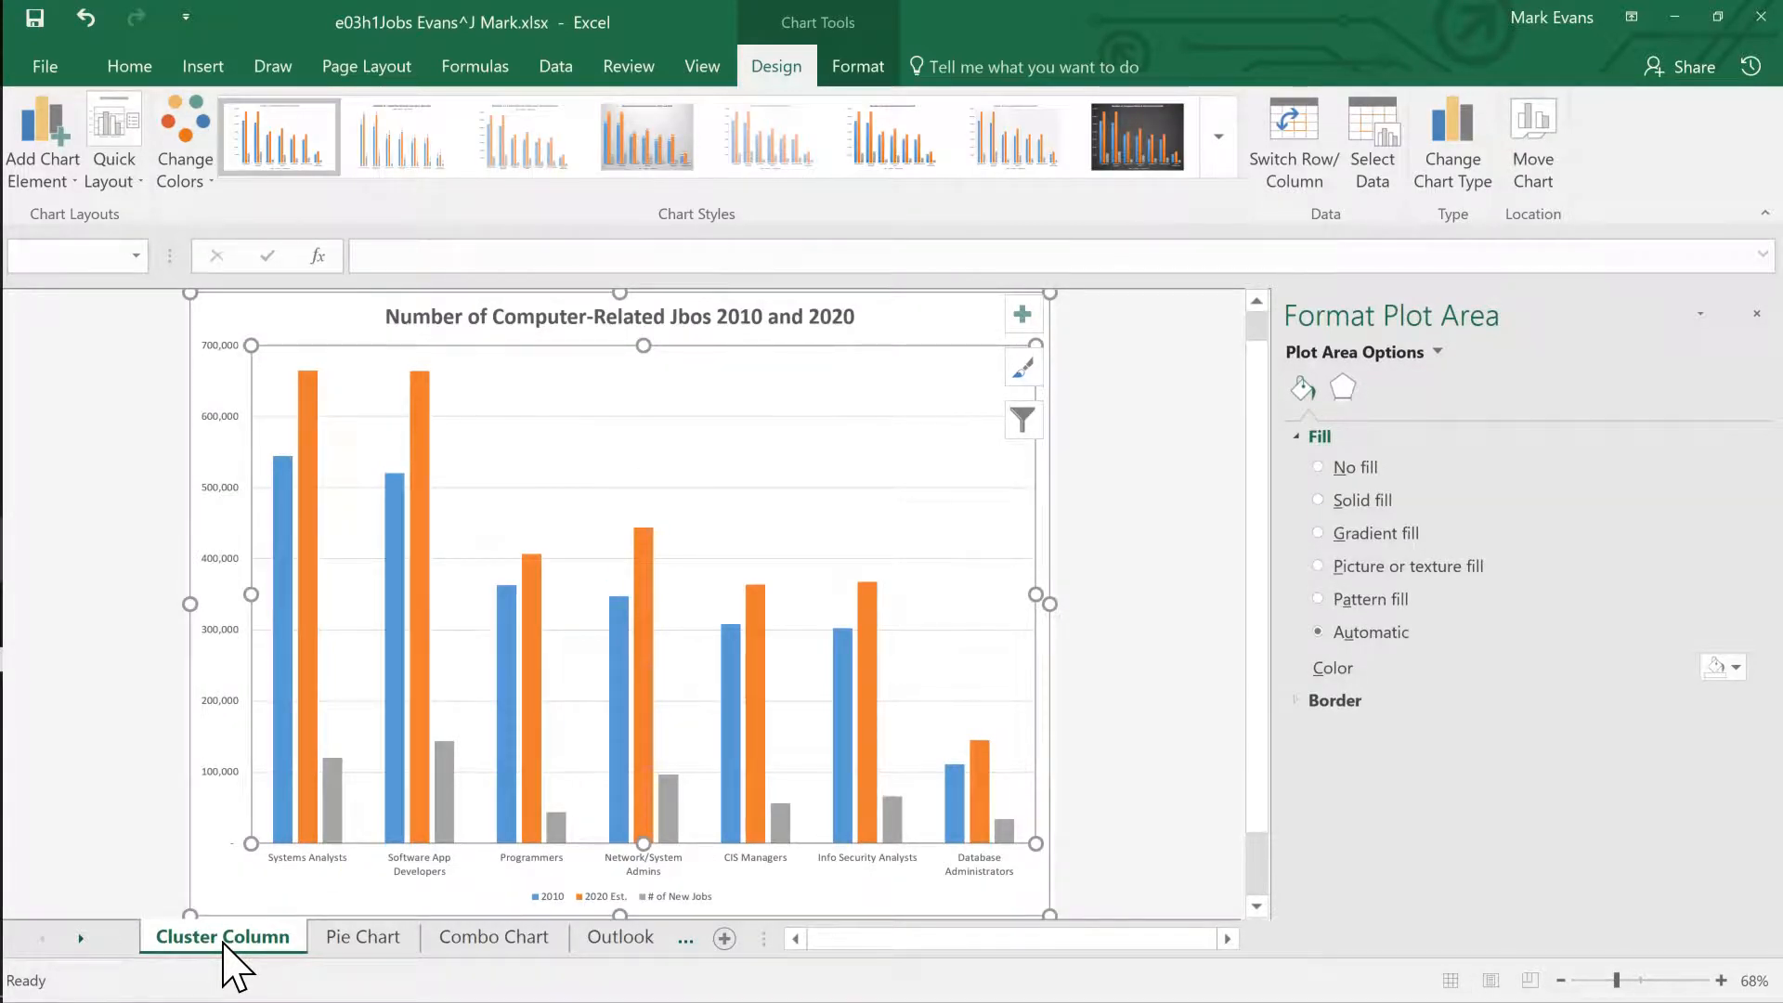
{"action": "right_click", "coordinate": [223, 939]}
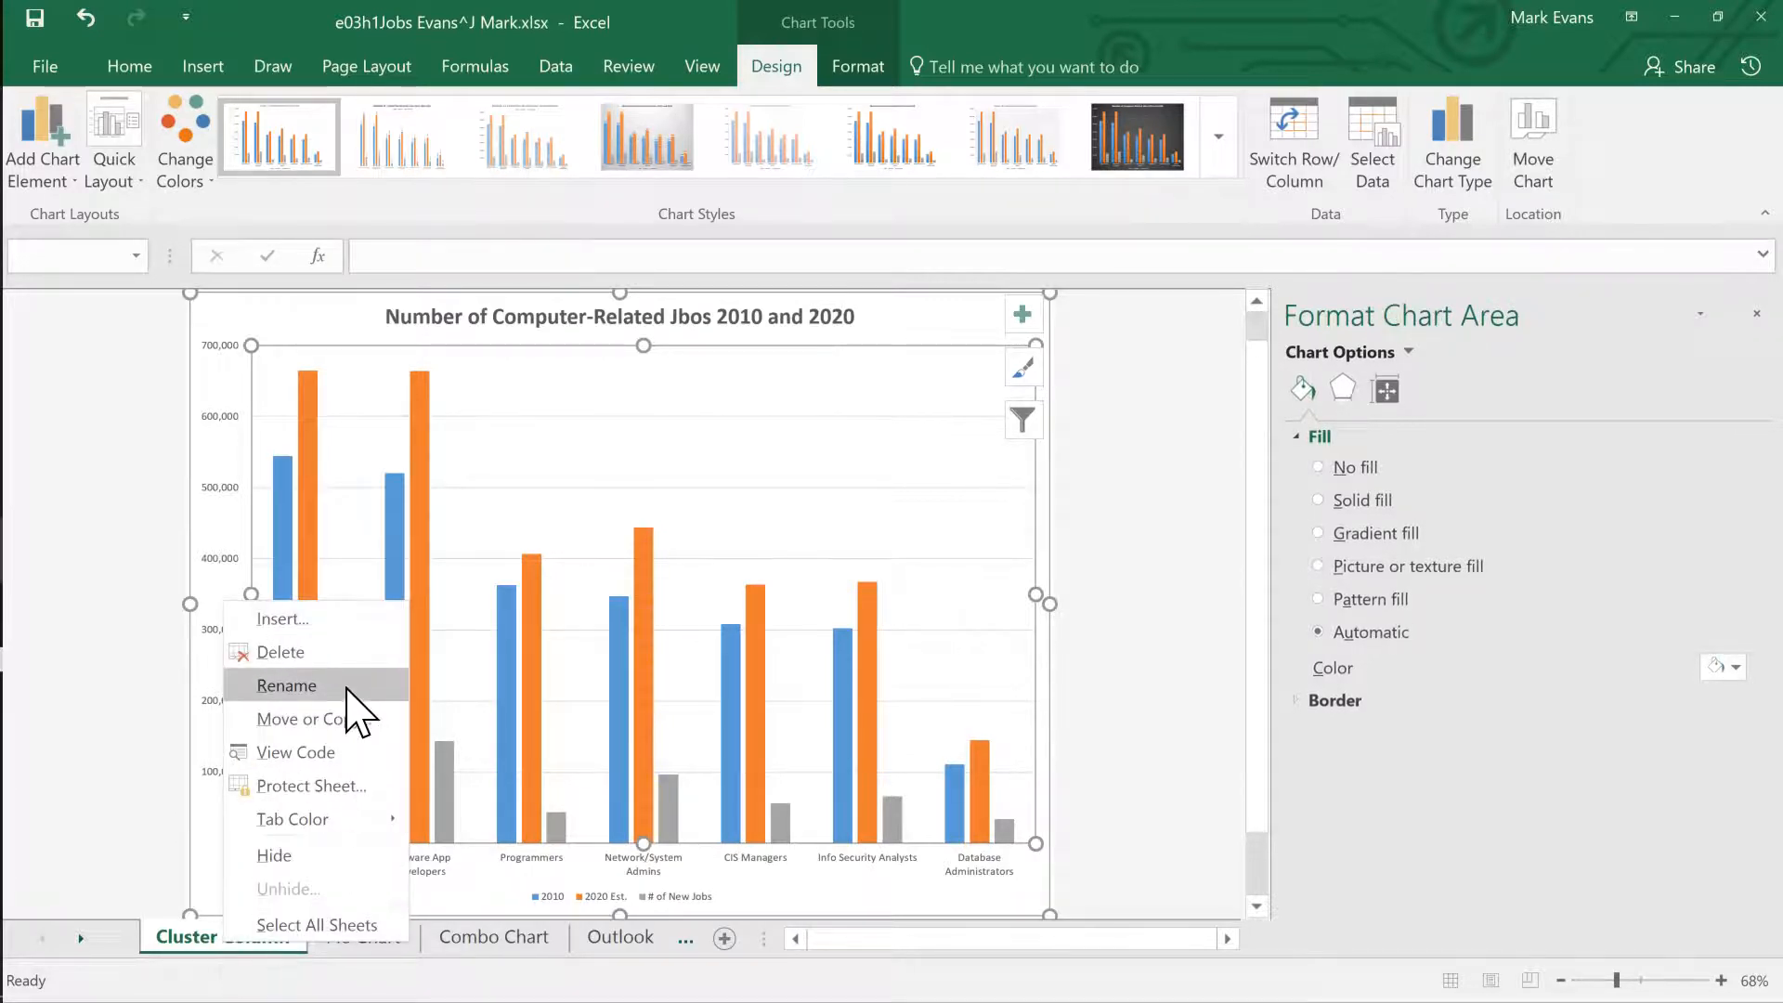
{"action": "left_click", "coordinate": [347, 688]}
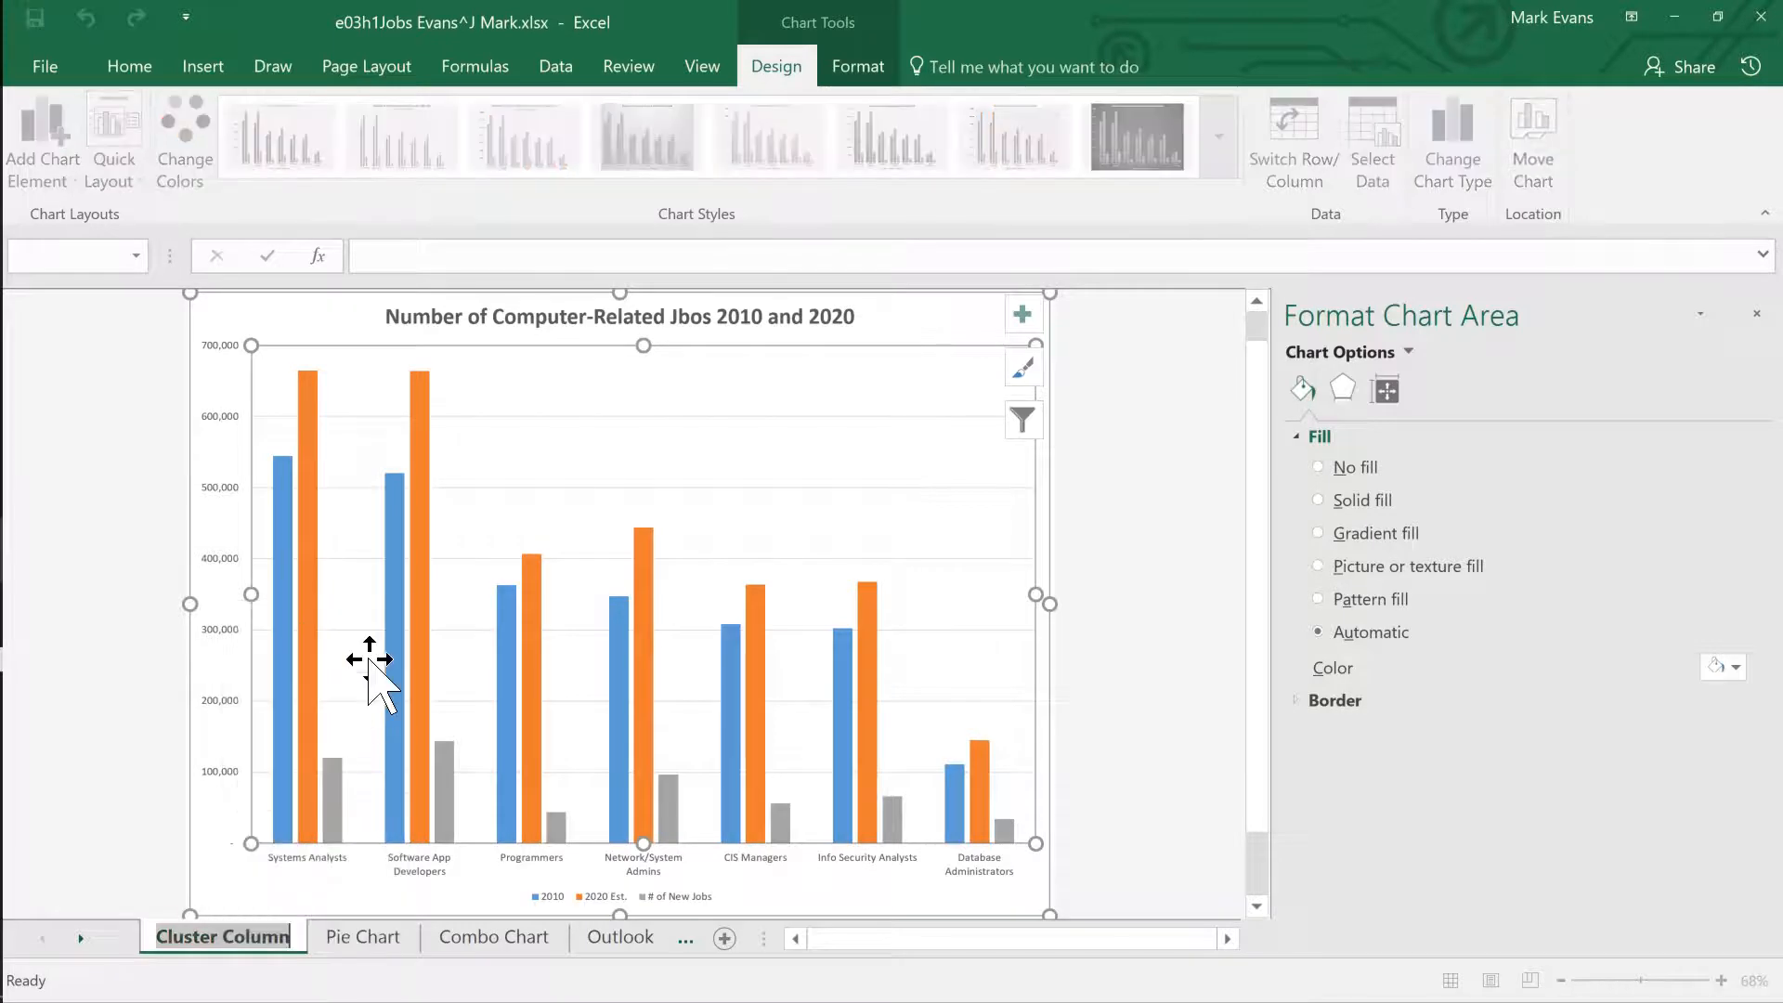
{"action": "type", "text": "Col"}
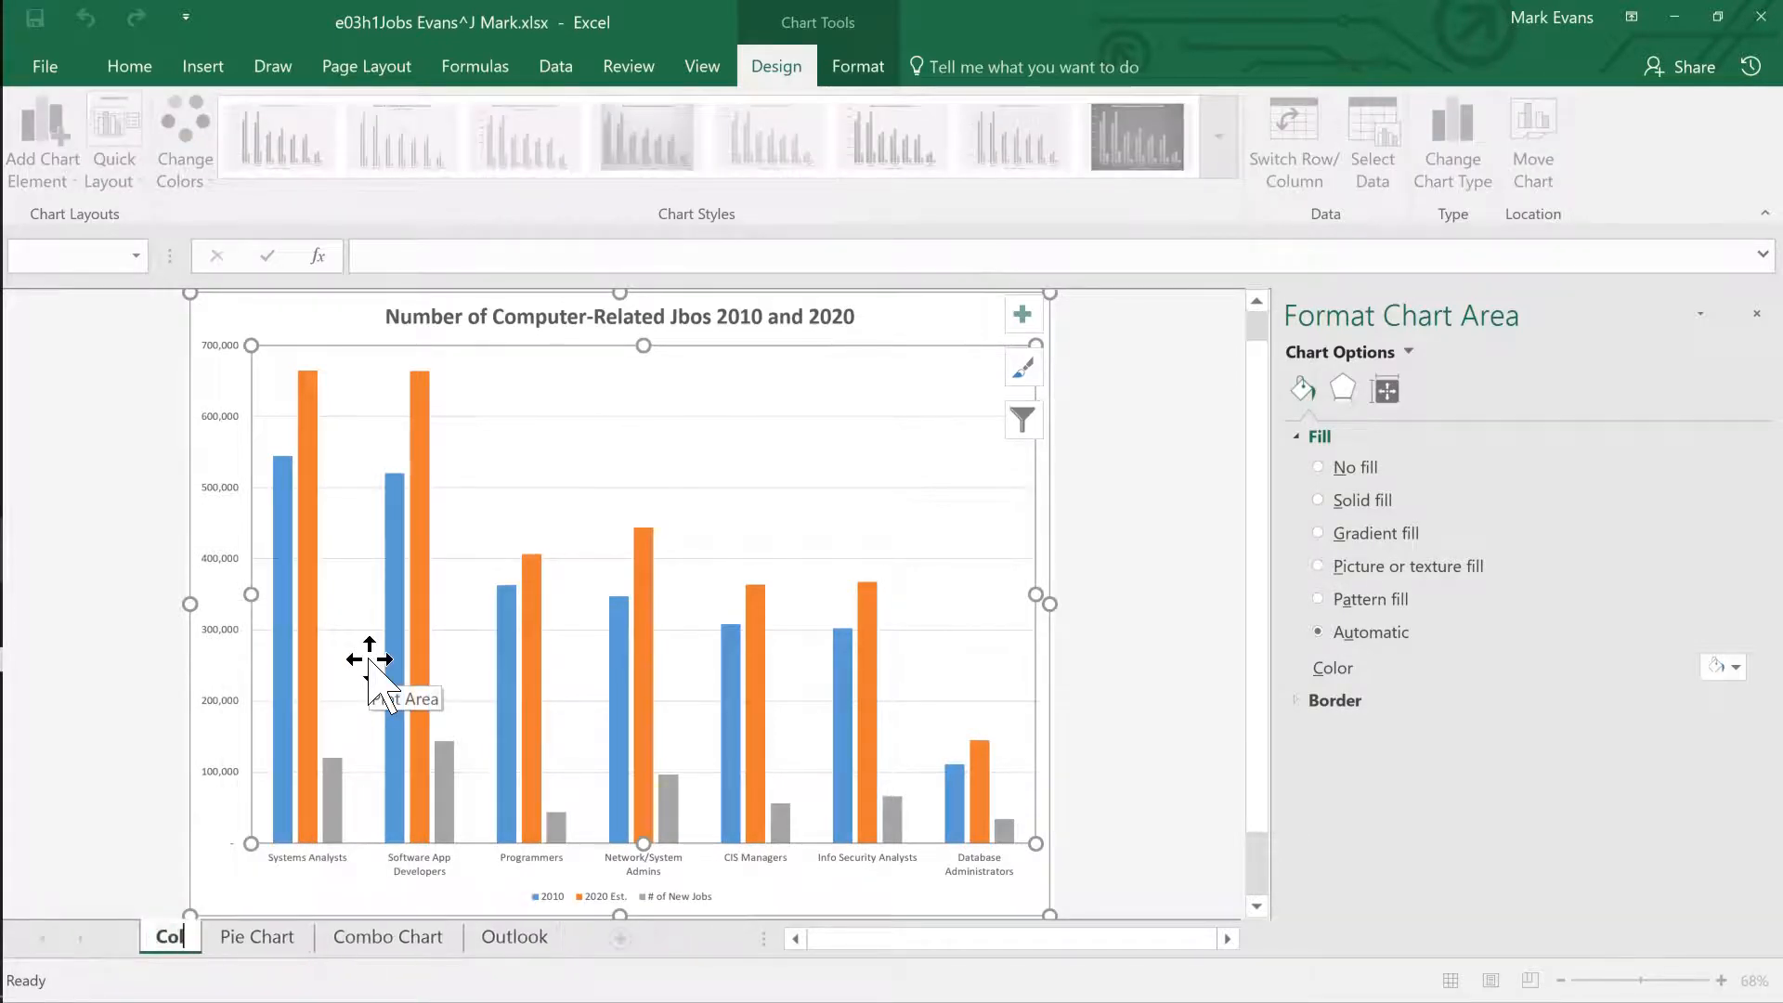
{"action": "type", "text": "umn Chart"}
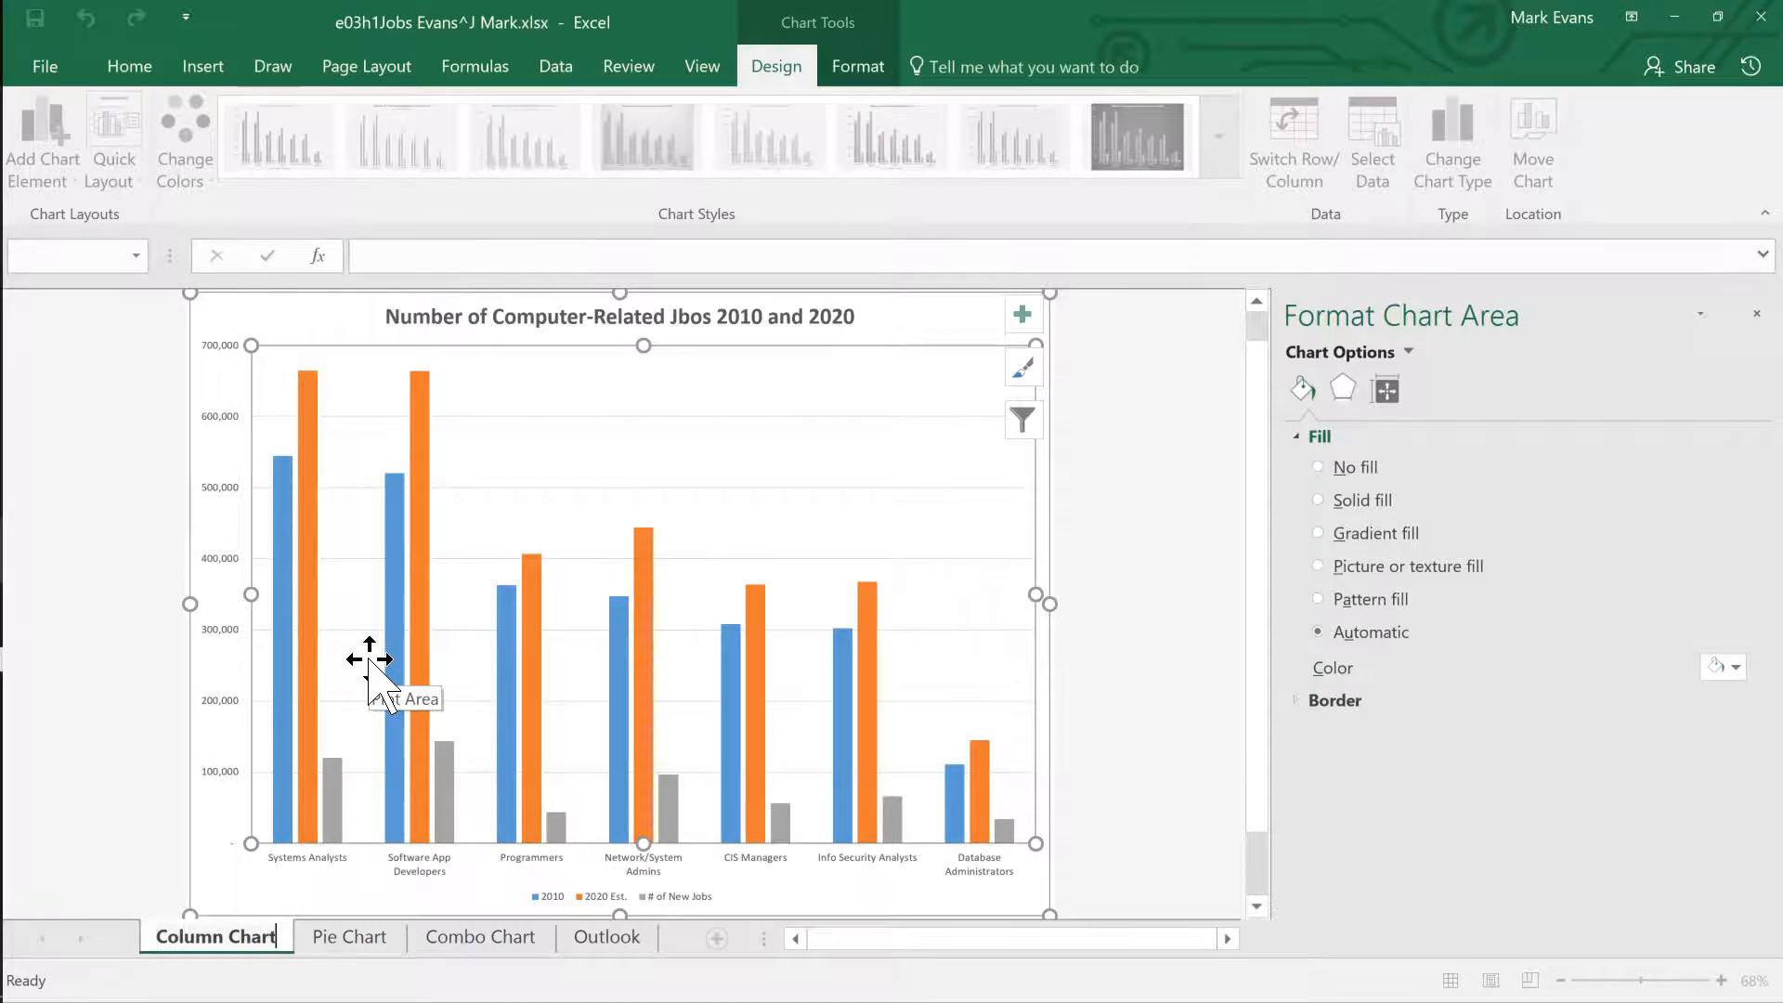
{"action": "key", "text": "Return"}
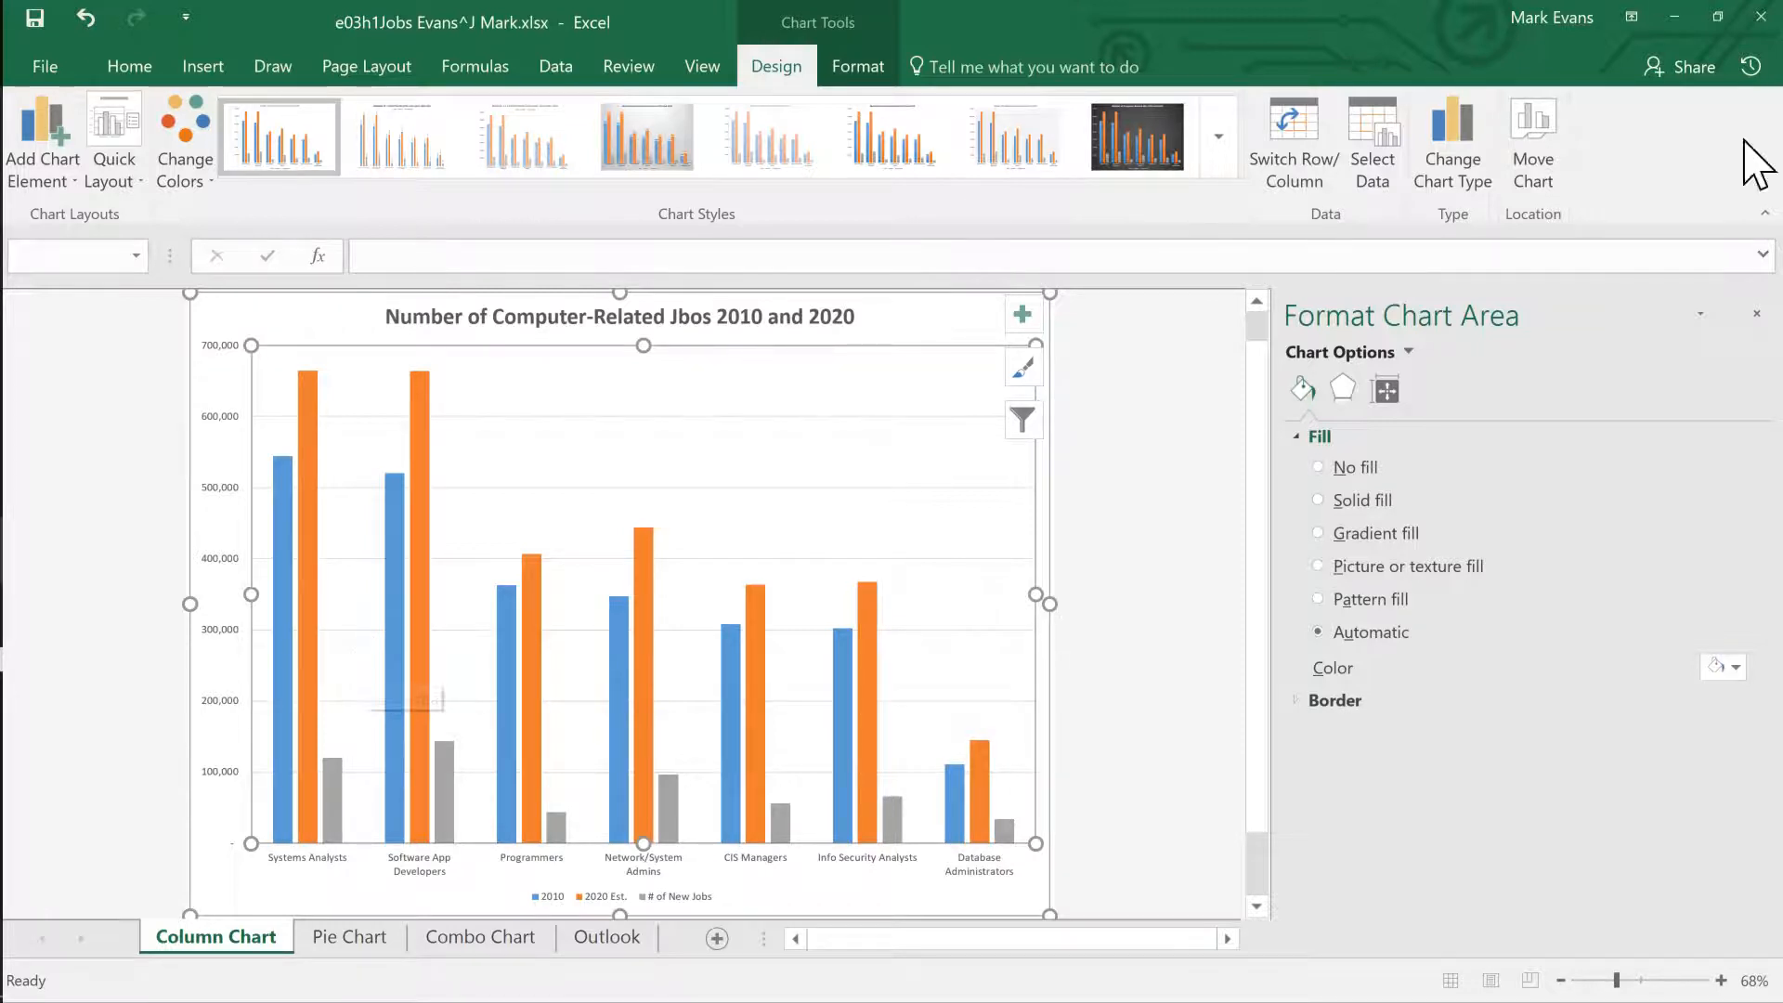
Filter the # of New Jobs series and the Programmers and CIS Managers categories out of the column chart, and save the workbook.
{"action": "left_click", "coordinate": [1757, 313]}
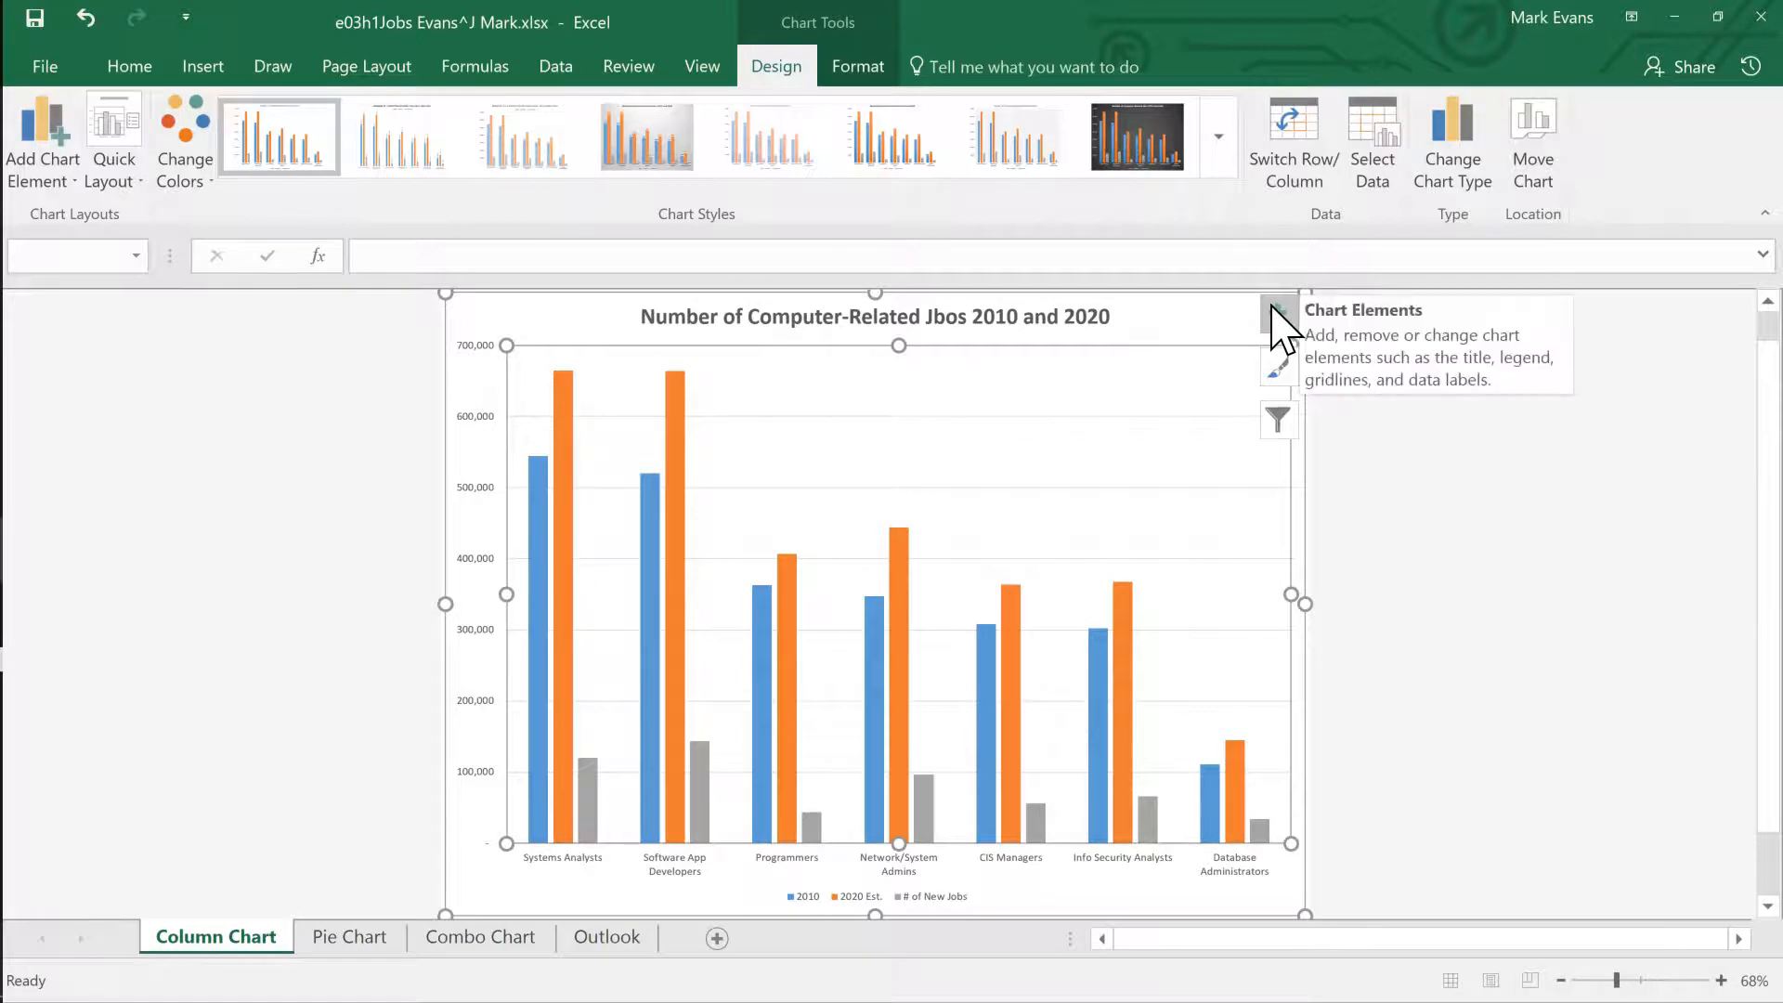
{"action": "left_click", "coordinate": [1279, 420]}
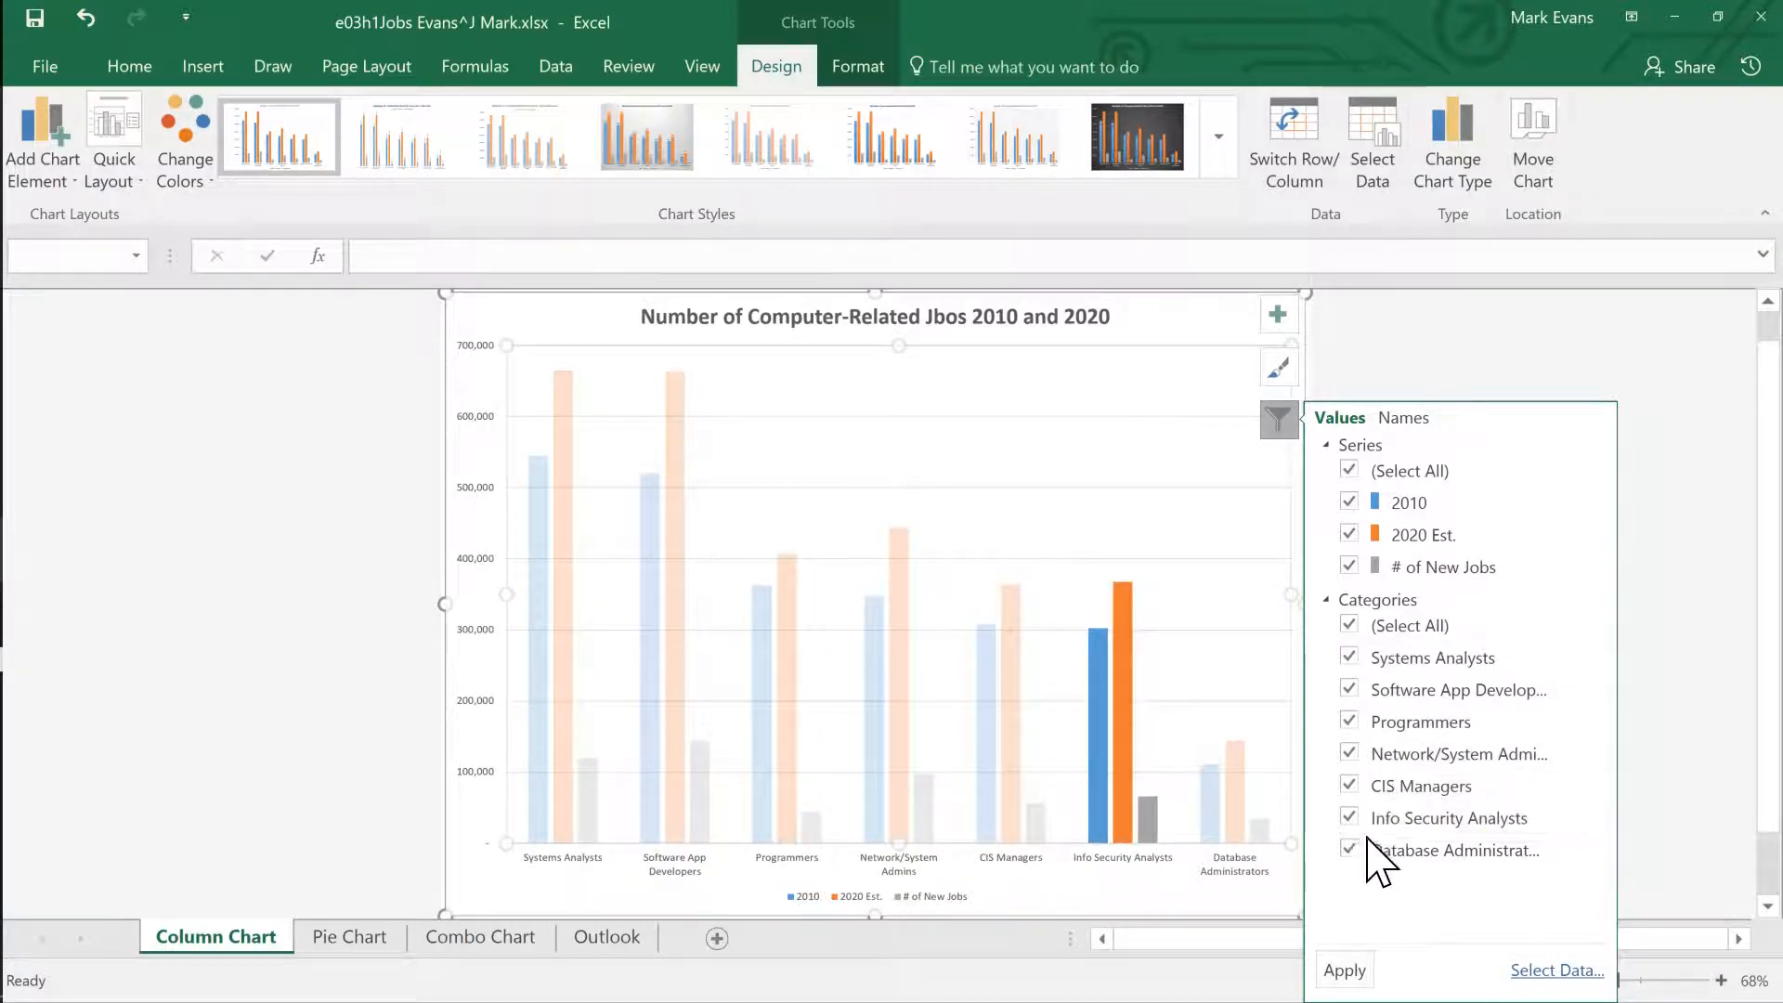
{"action": "left_click", "coordinate": [1350, 566]}
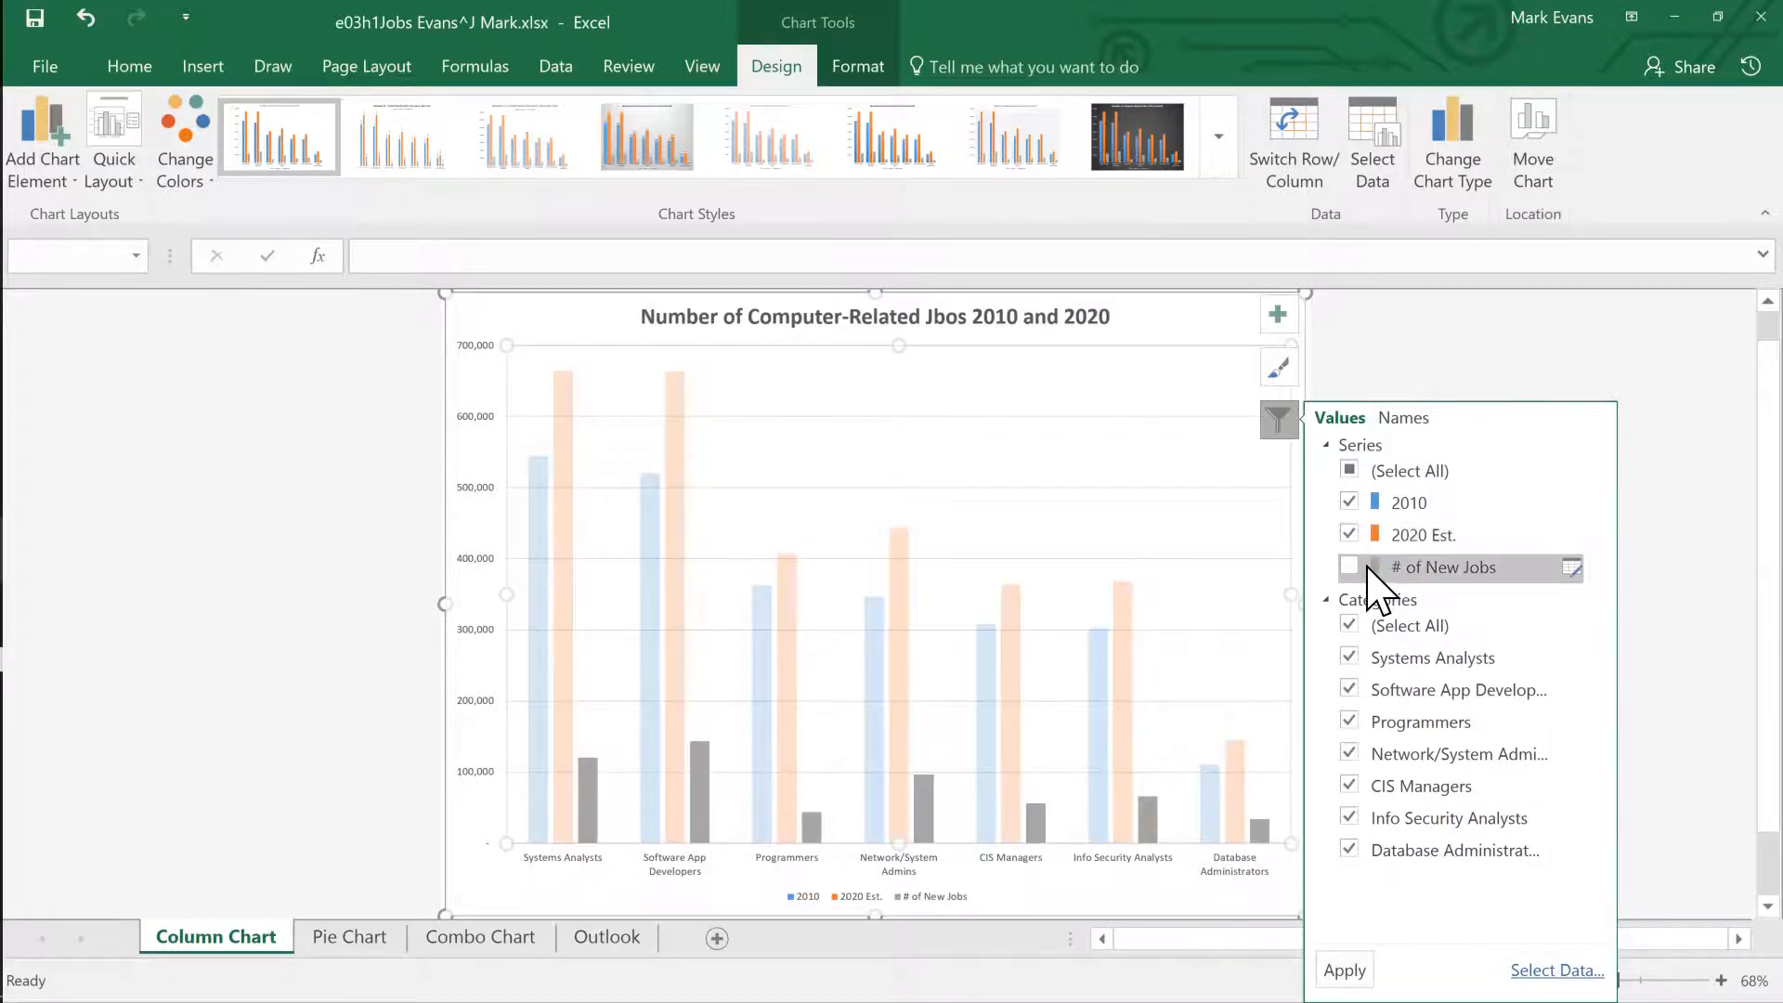
{"action": "left_click", "coordinate": [1352, 722]}
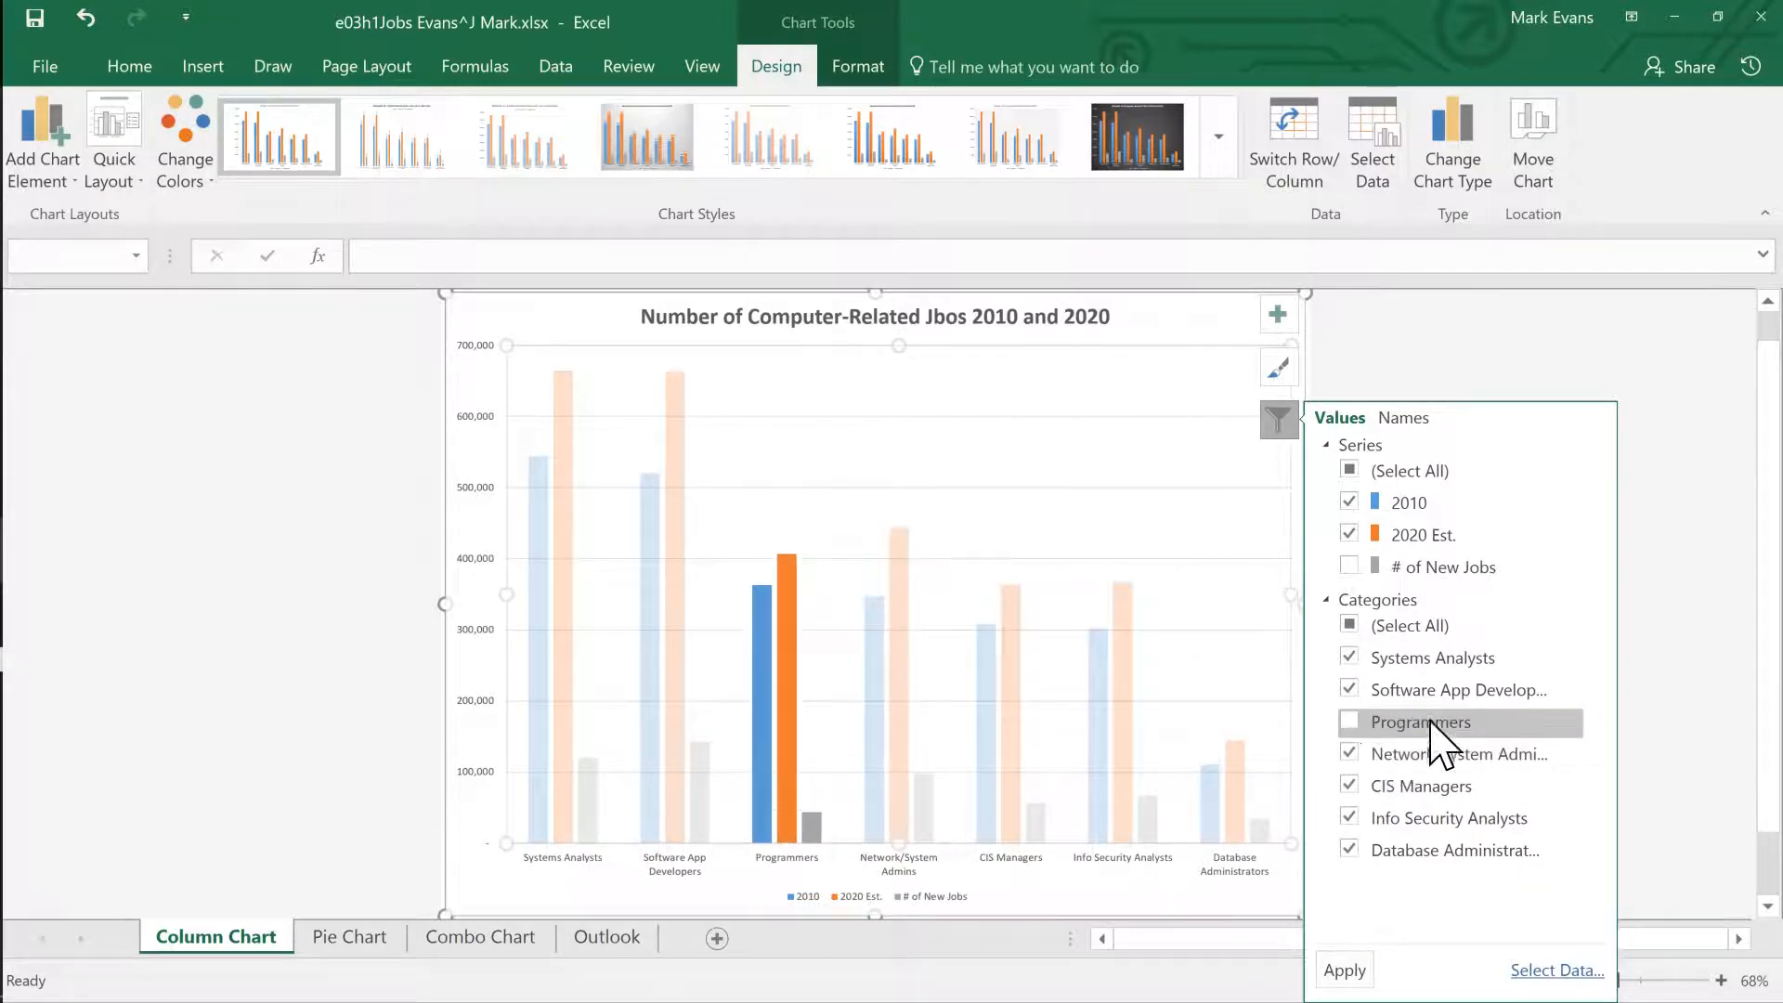
{"action": "left_click", "coordinate": [1349, 786]}
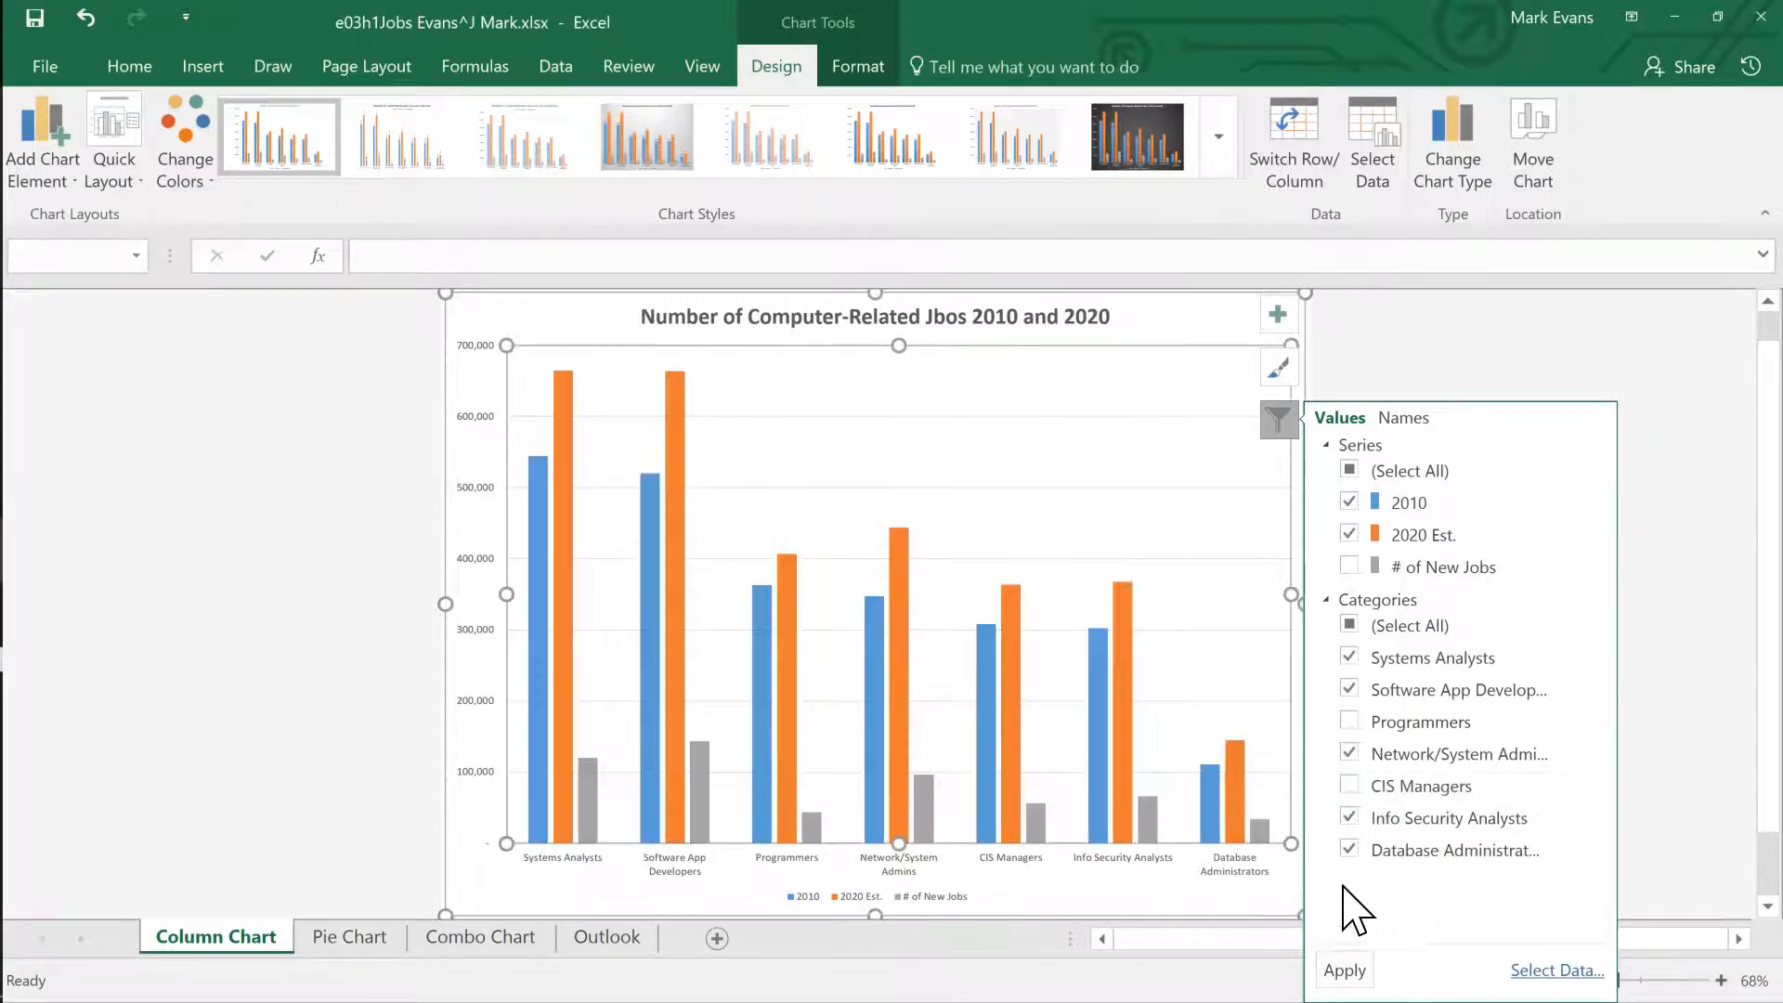
{"action": "left_click", "coordinate": [1355, 976]}
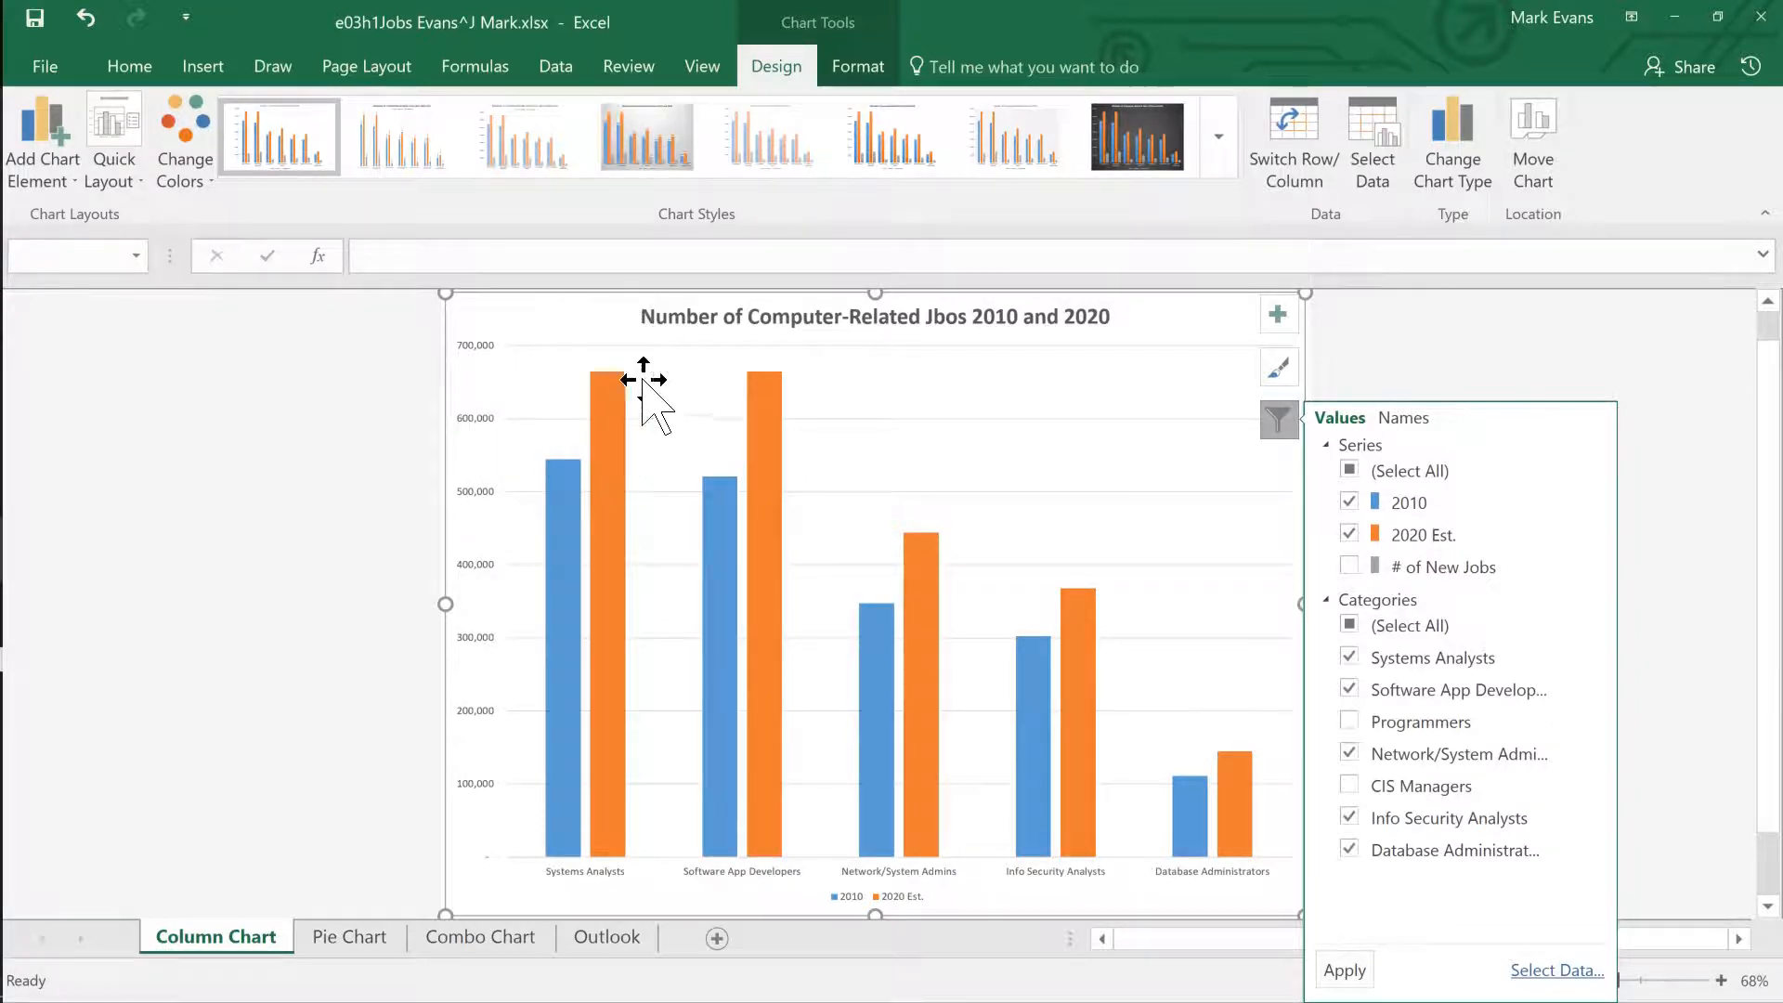
{"action": "left_click", "coordinate": [1672, 509]}
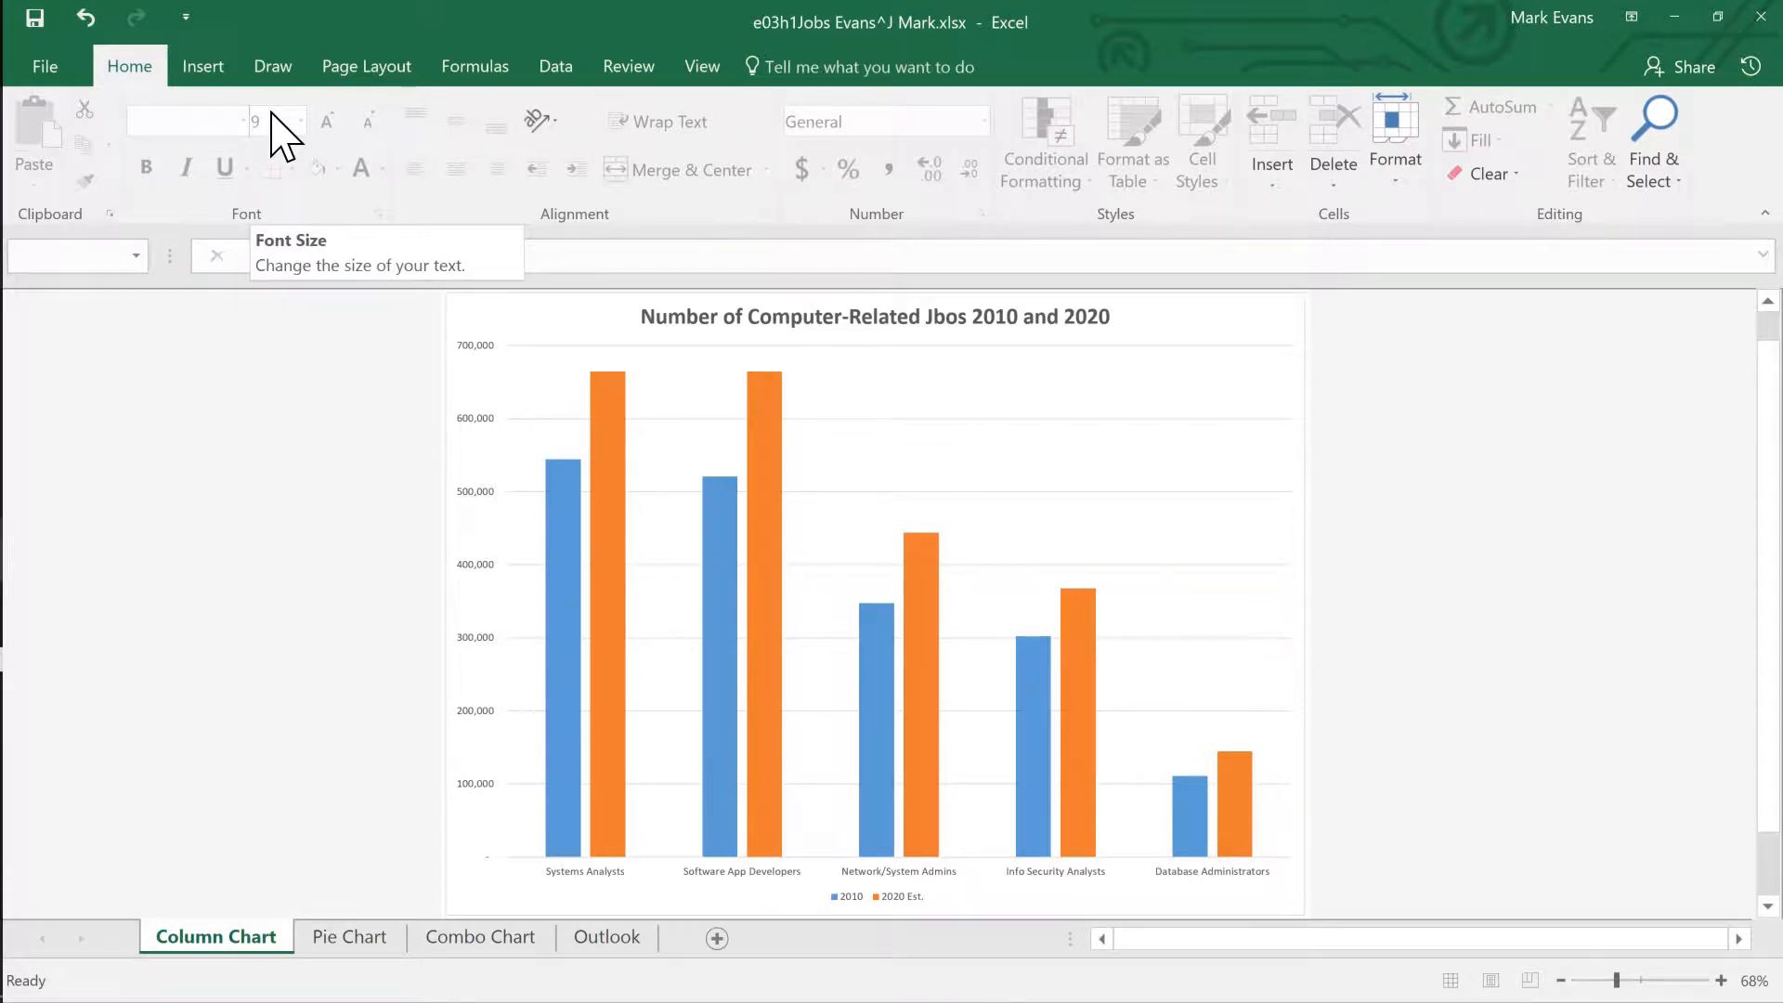
{"action": "left_click", "coordinate": [35, 18]}
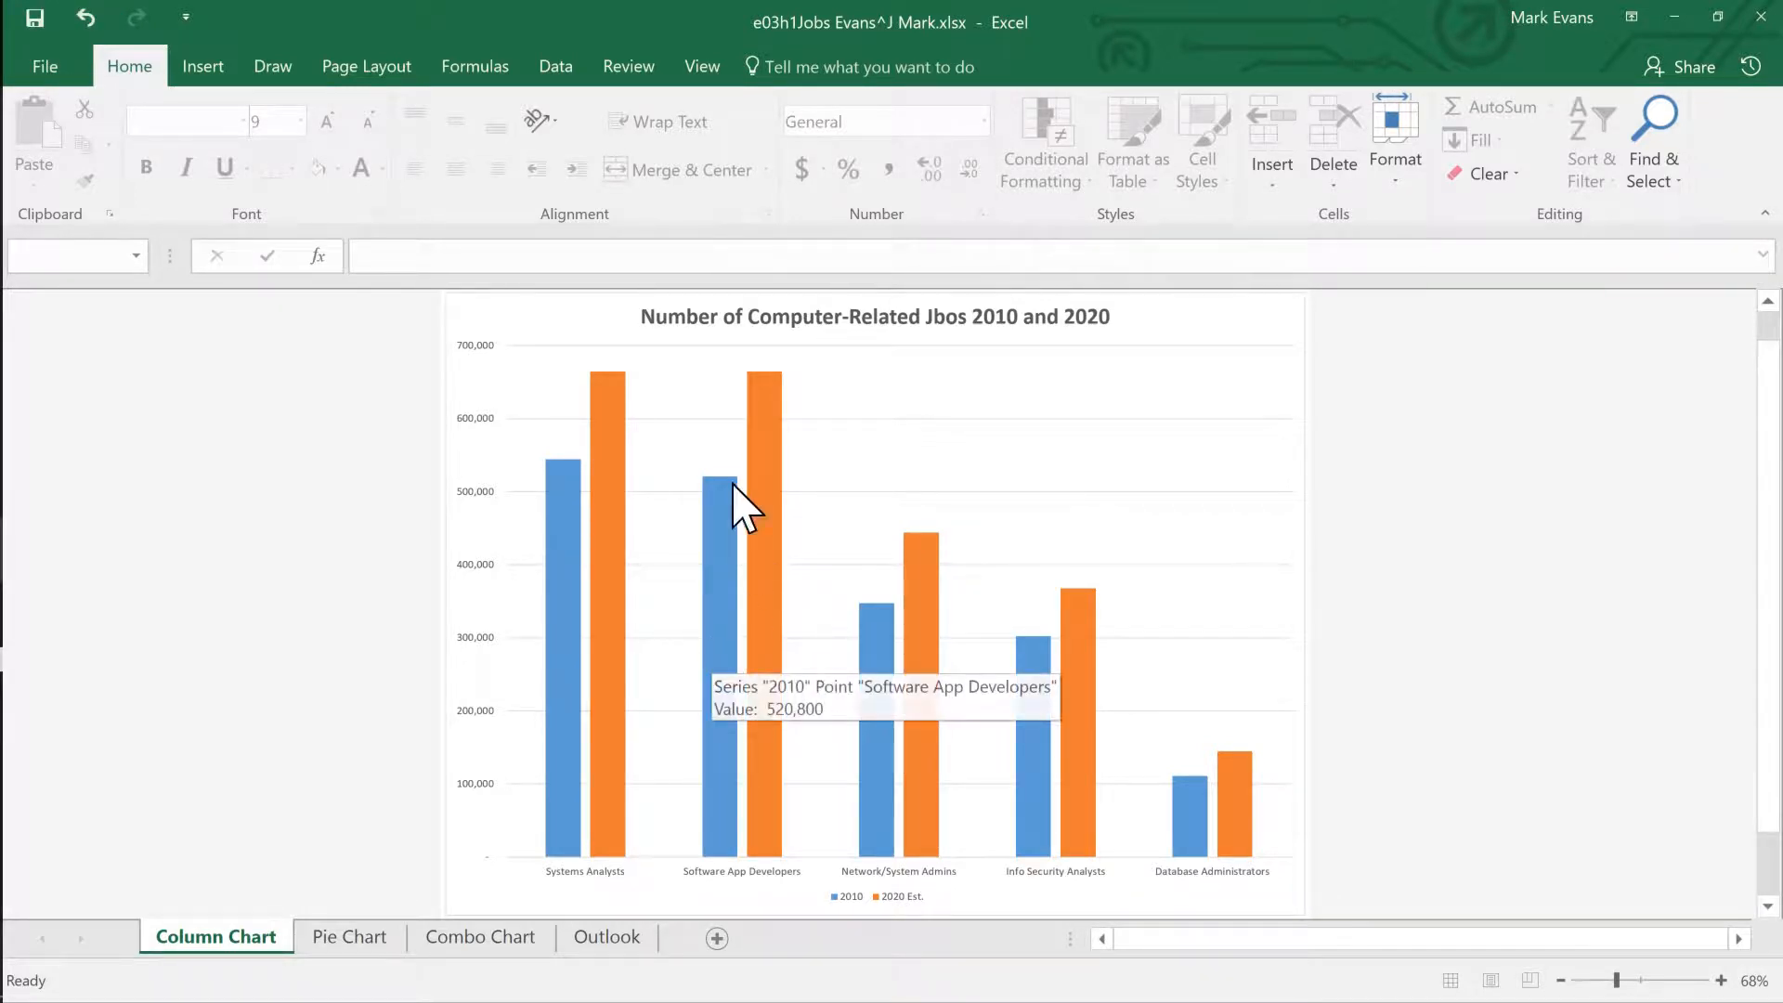
Insert a blank sheet column on the Outlook sheet between the 2020 Est. and # of New Jobs columns.
{"action": "left_click", "coordinate": [613, 940]}
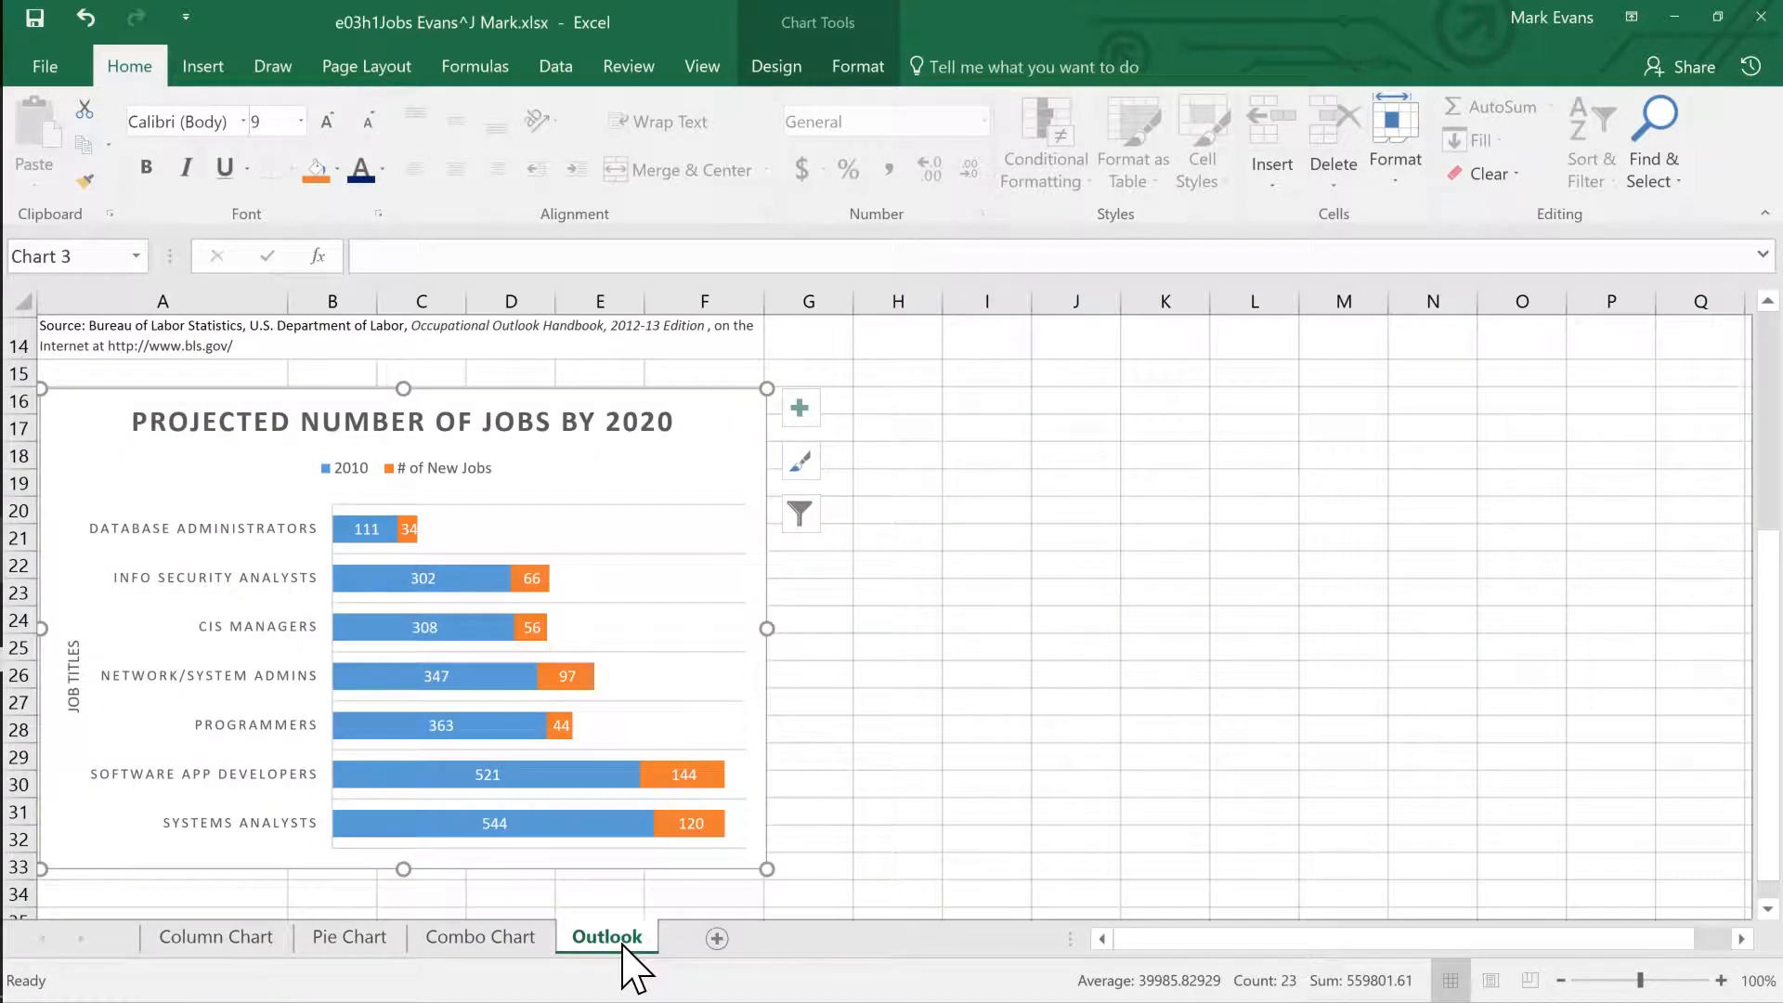
{"action": "scroll", "coordinate": [1014, 781], "scroll_direction": "up", "scroll_amount": 1}
{"action": "scroll", "coordinate": [1015, 780], "scroll_direction": "up", "scroll_amount": 4}
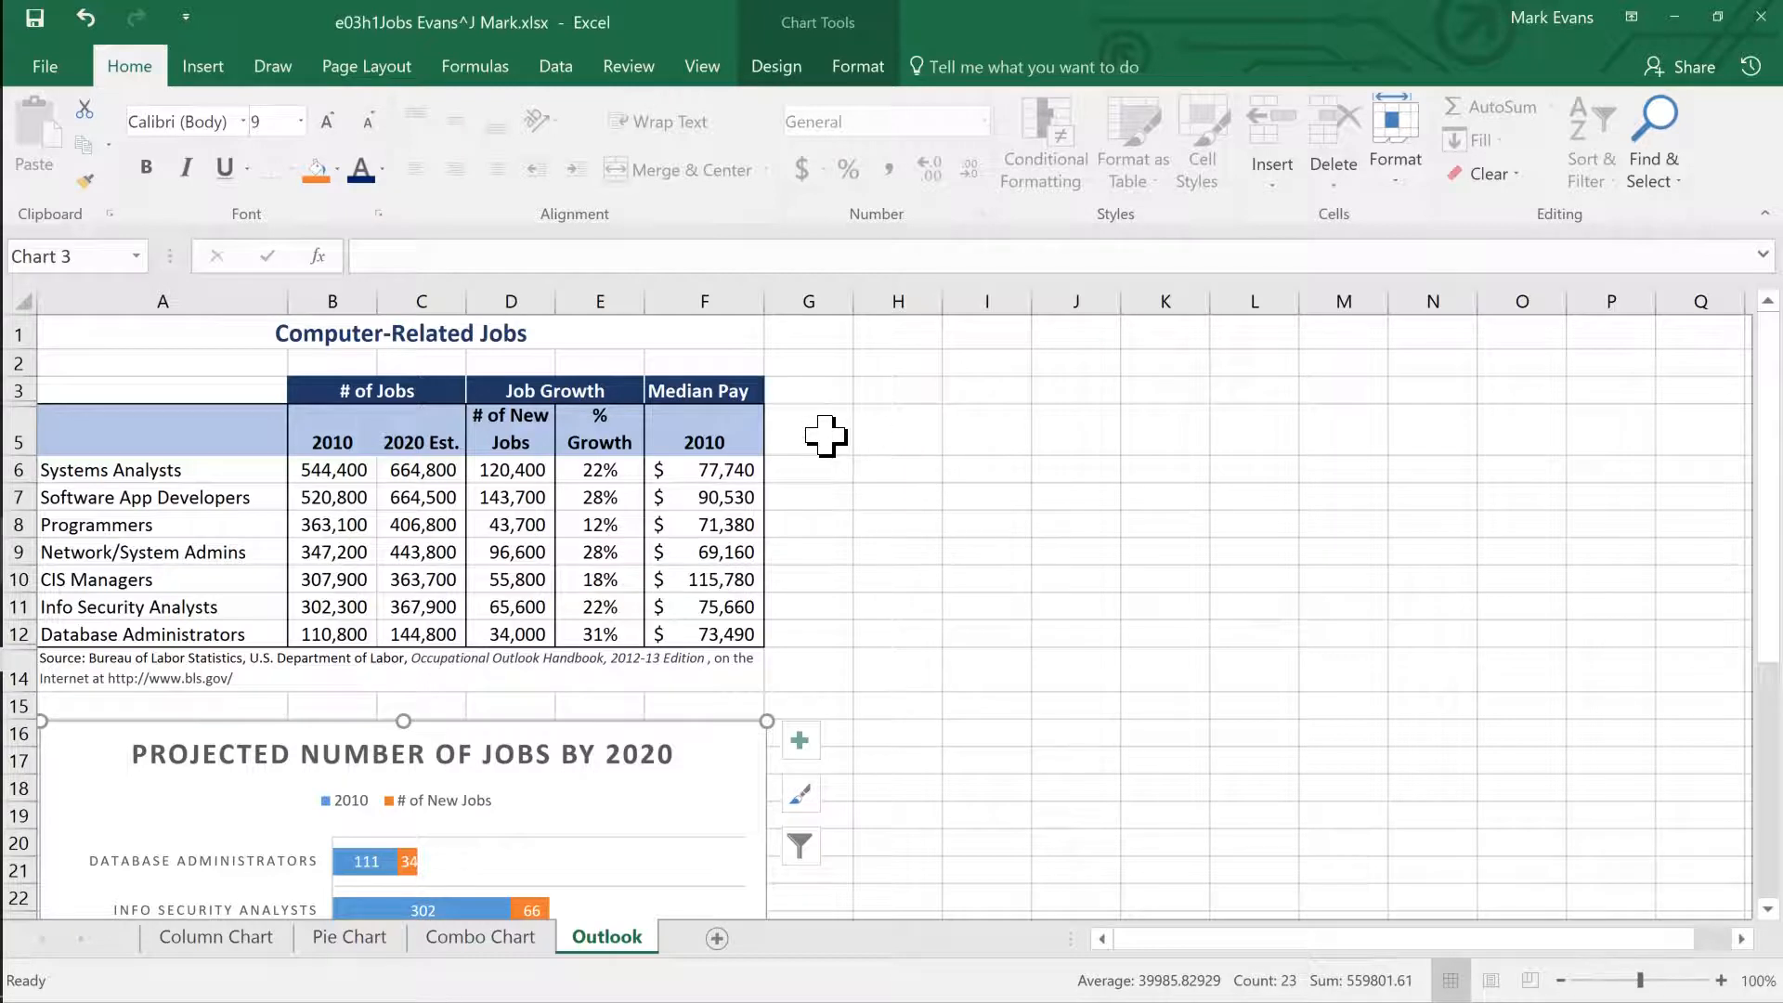
{"action": "left_click", "coordinate": [503, 363]}
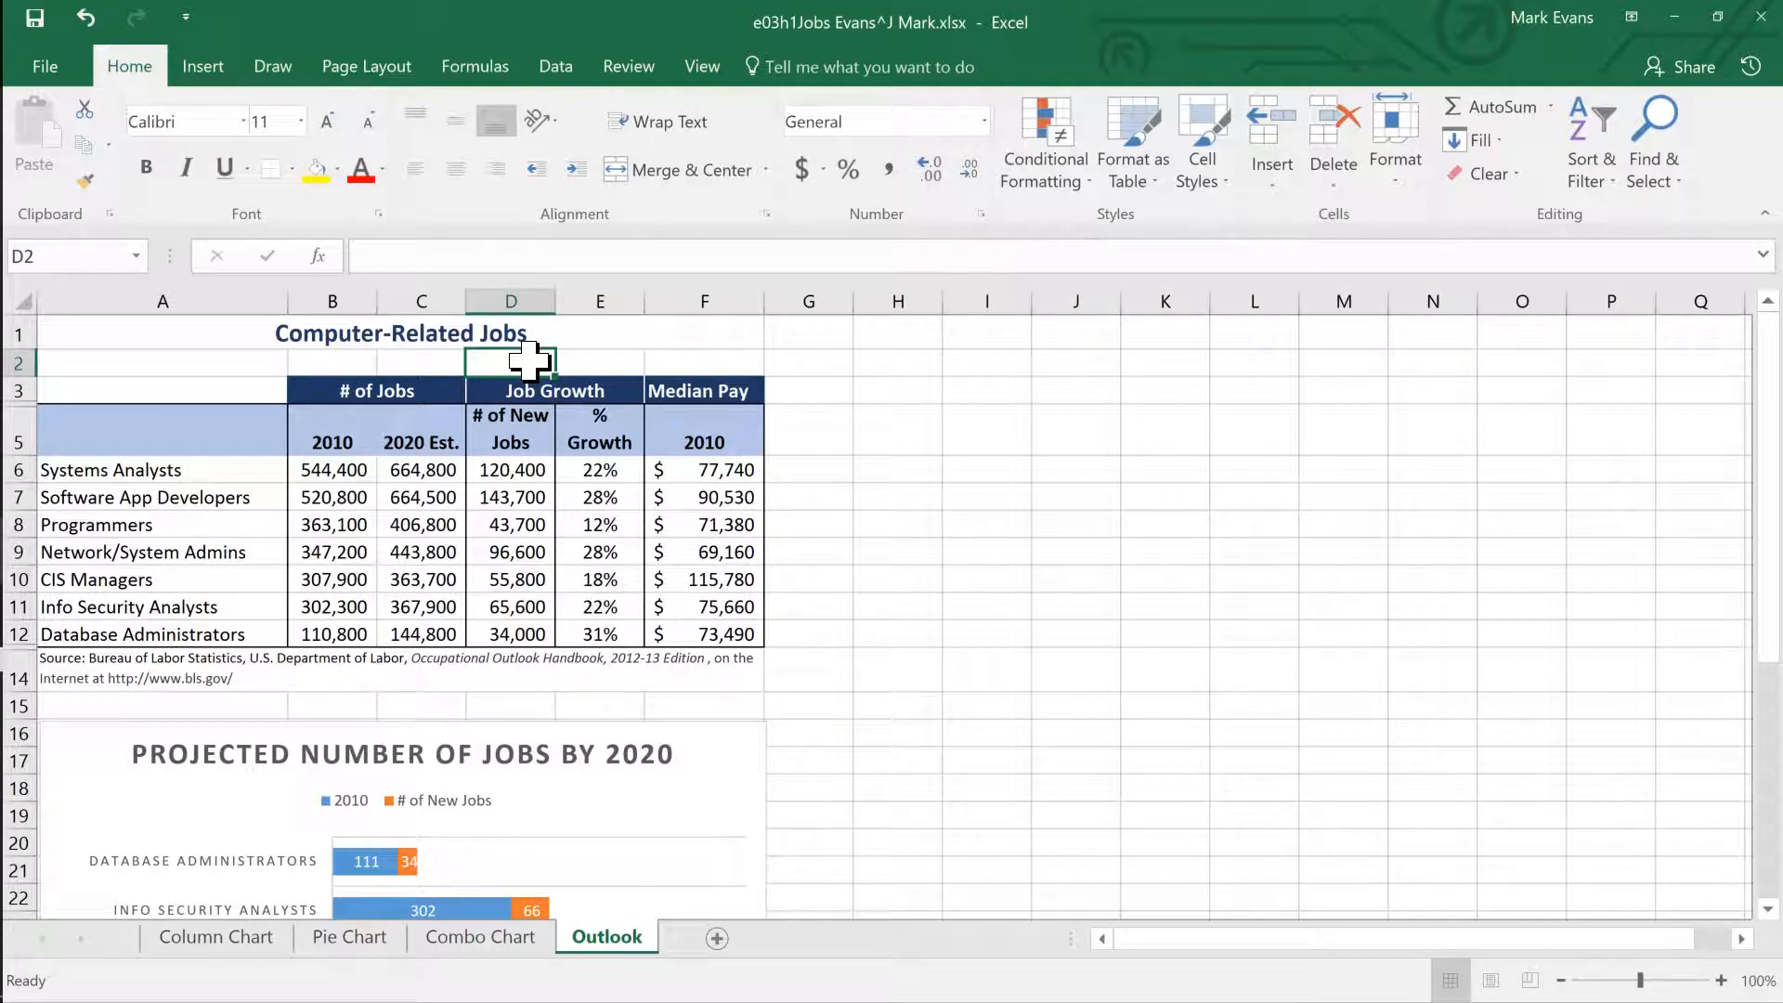
{"action": "left_click", "coordinate": [506, 469]}
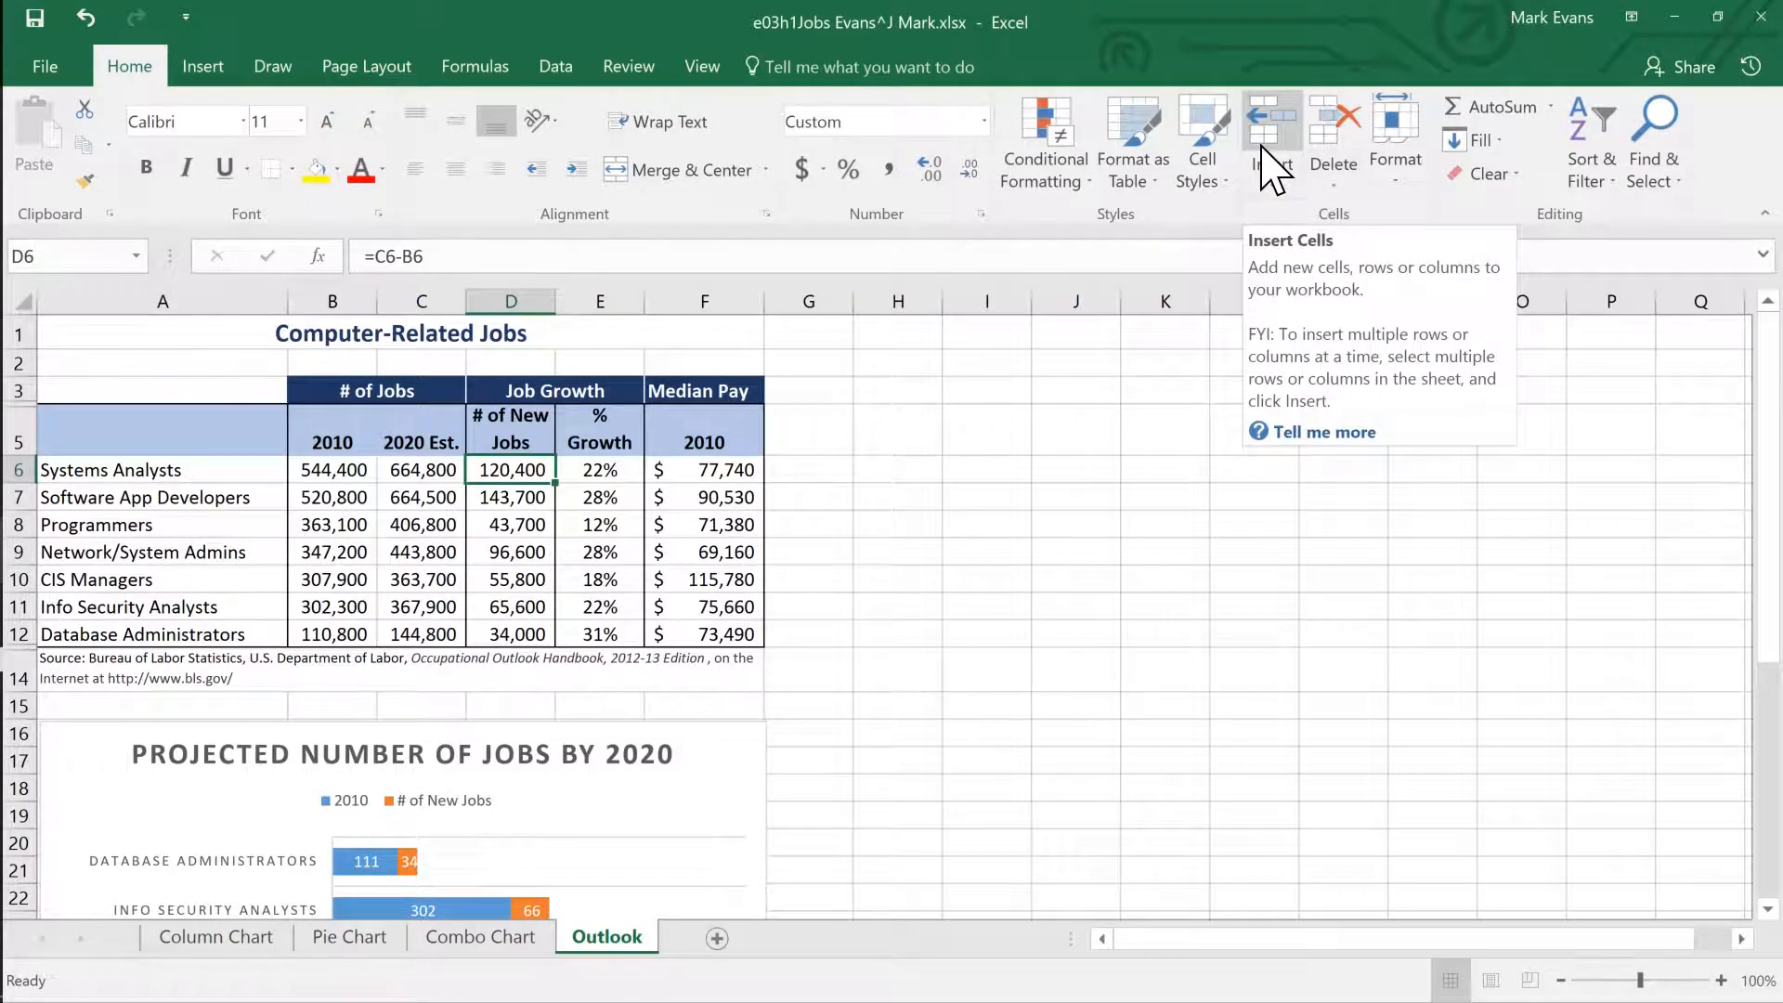
{"action": "left_click", "coordinate": [1273, 186]}
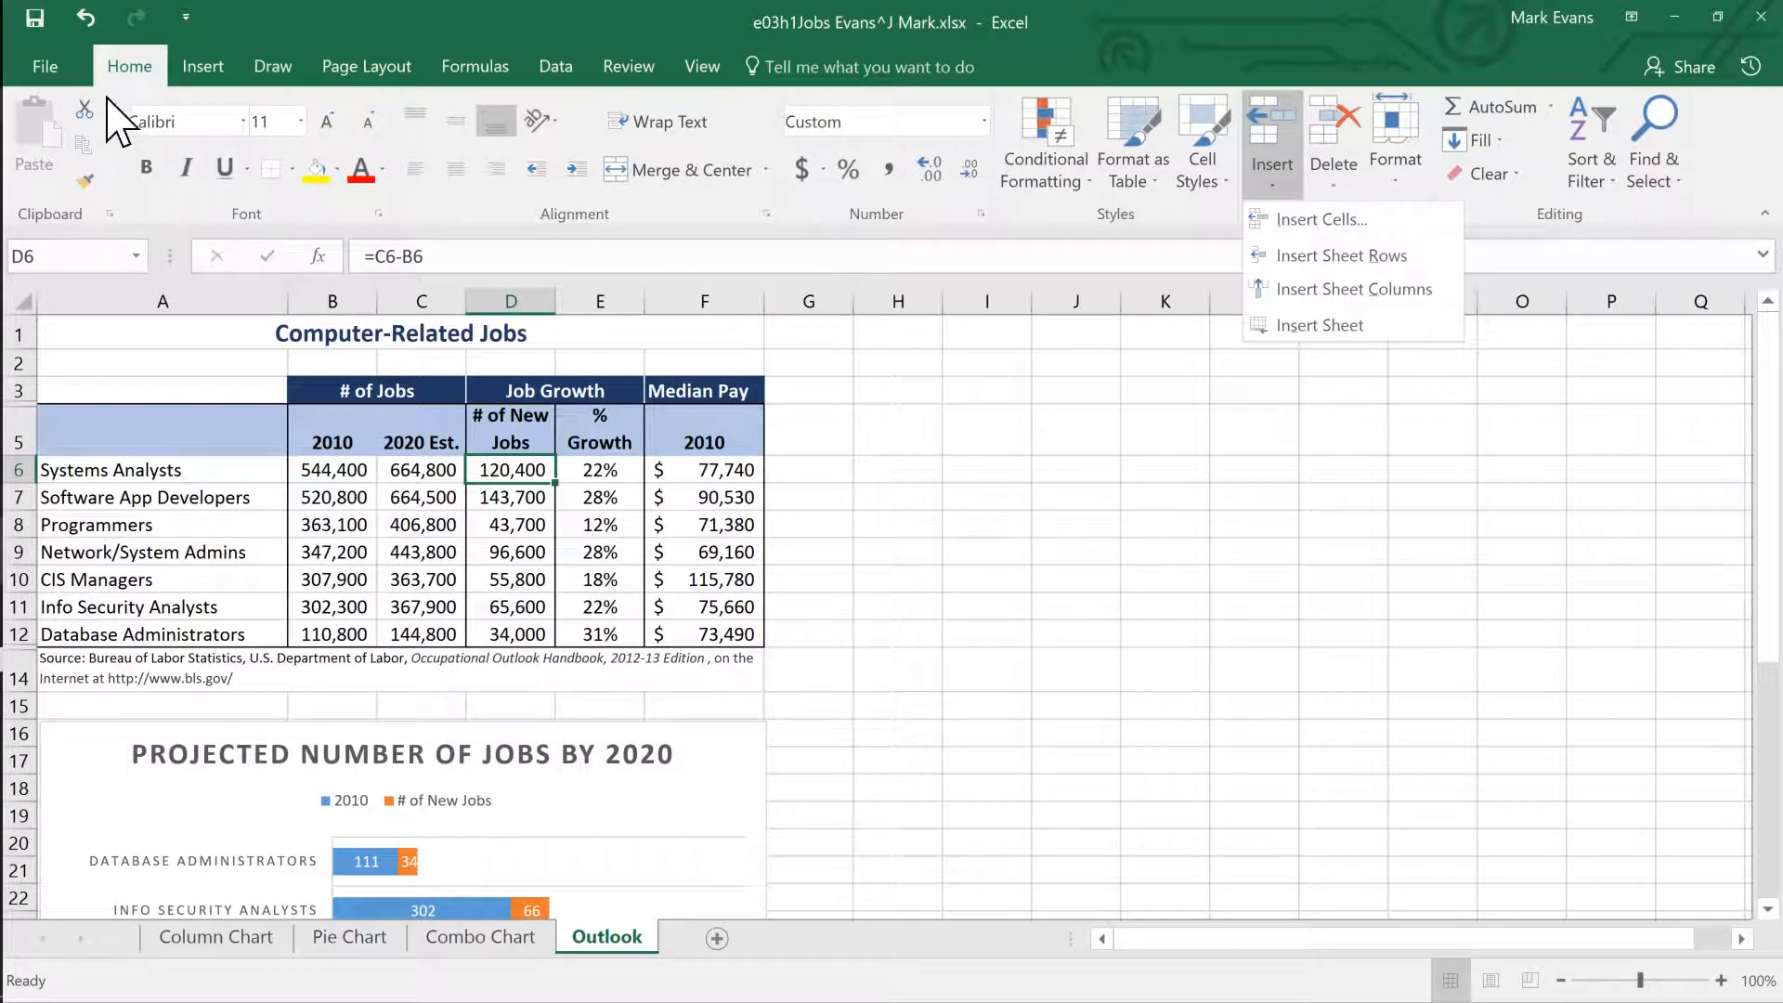
{"action": "left_click", "coordinate": [517, 492]}
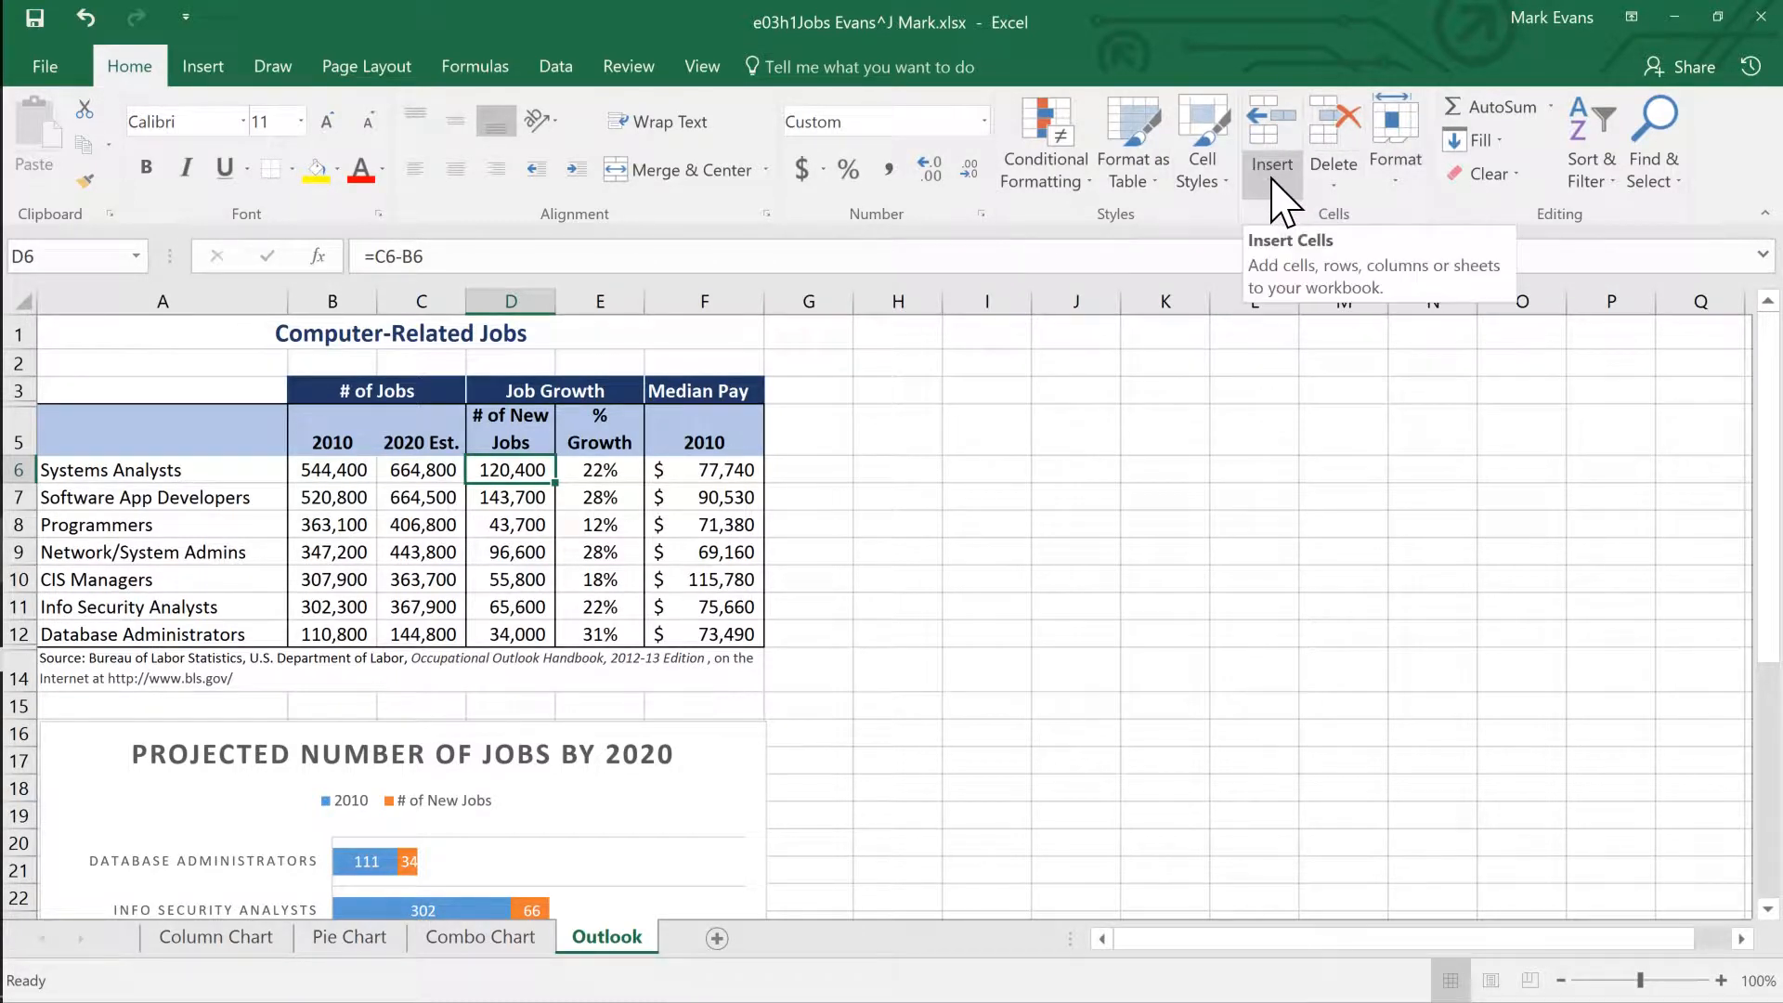
{"action": "left_click", "coordinate": [1274, 184]}
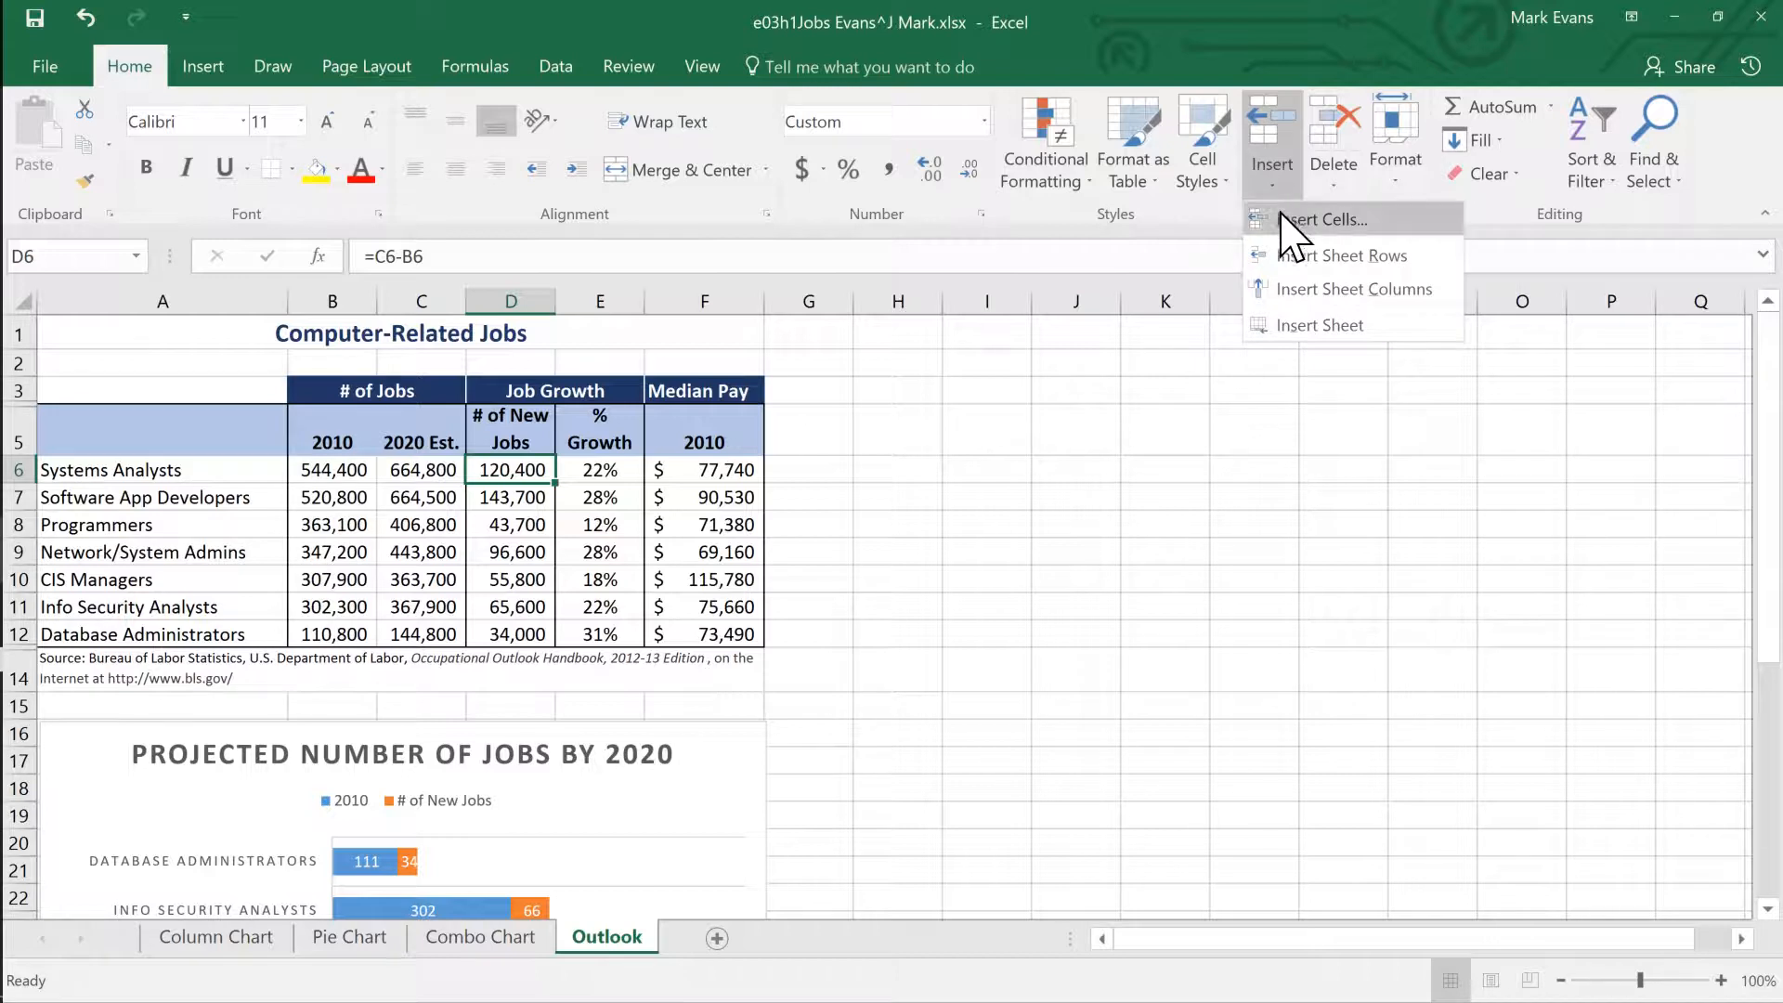
{"action": "left_click", "coordinate": [1289, 289]}
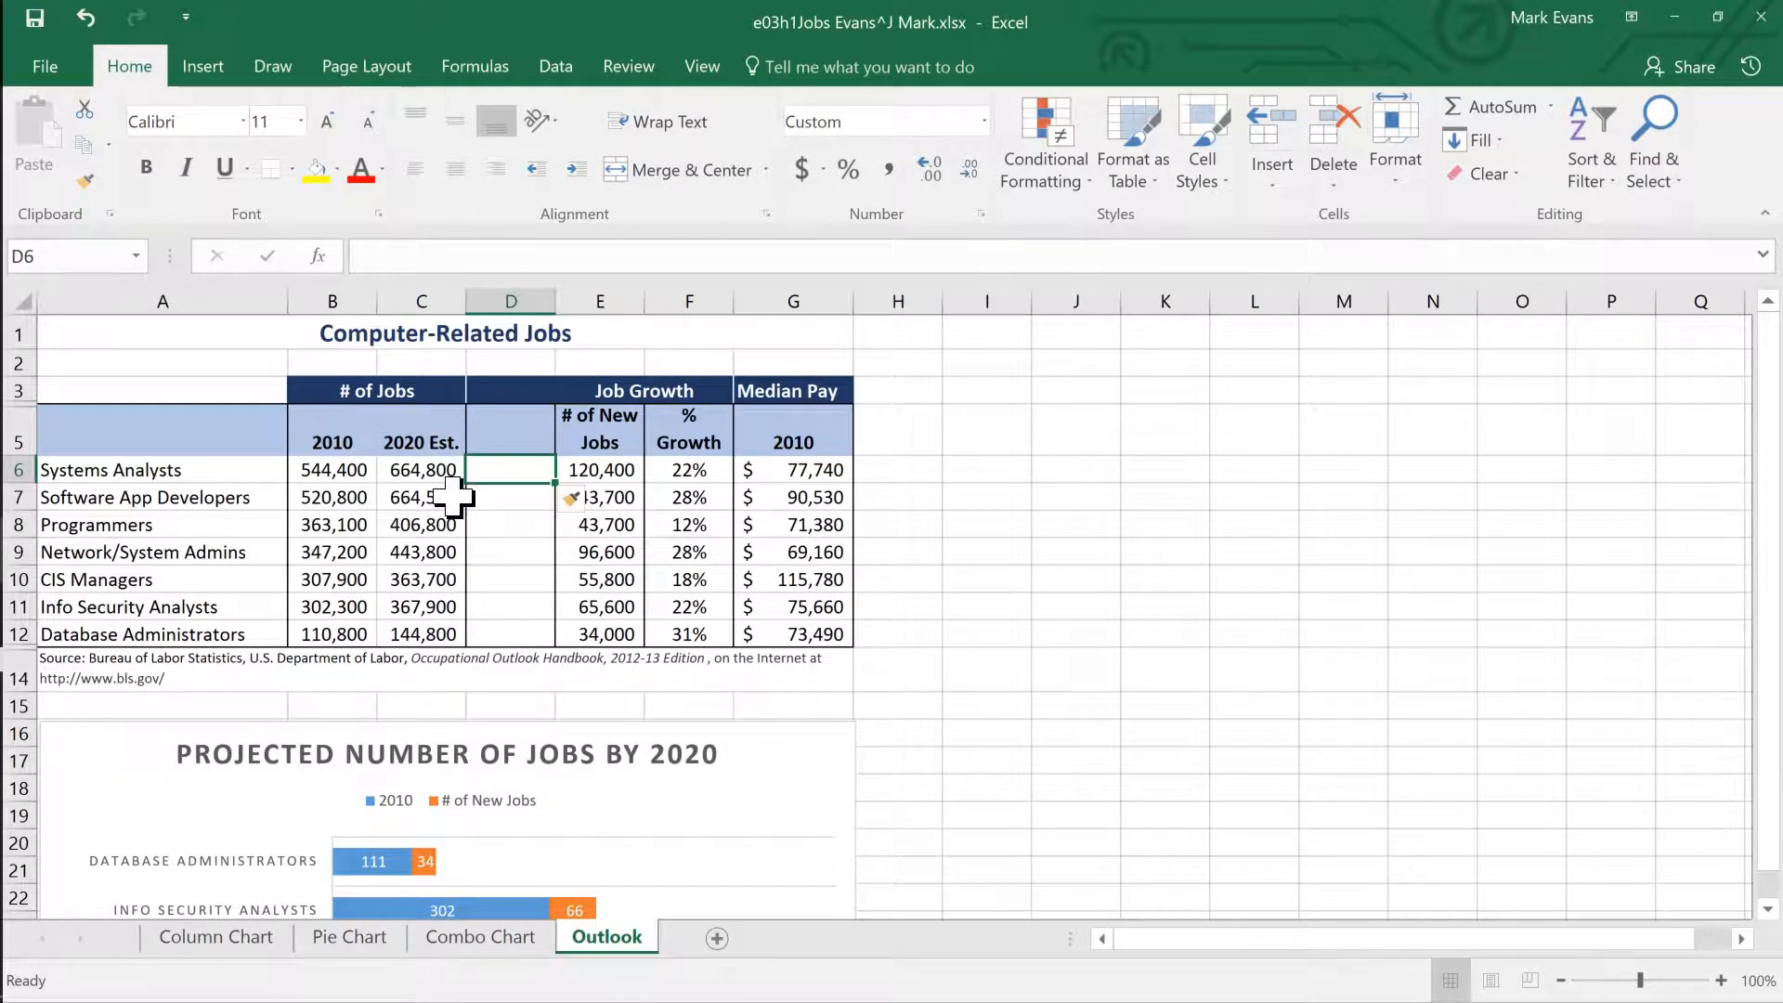
Set up line sparklines for the new blank column with data range B6:C12 and location range D6:D12.
{"action": "left_click", "coordinate": [203, 67]}
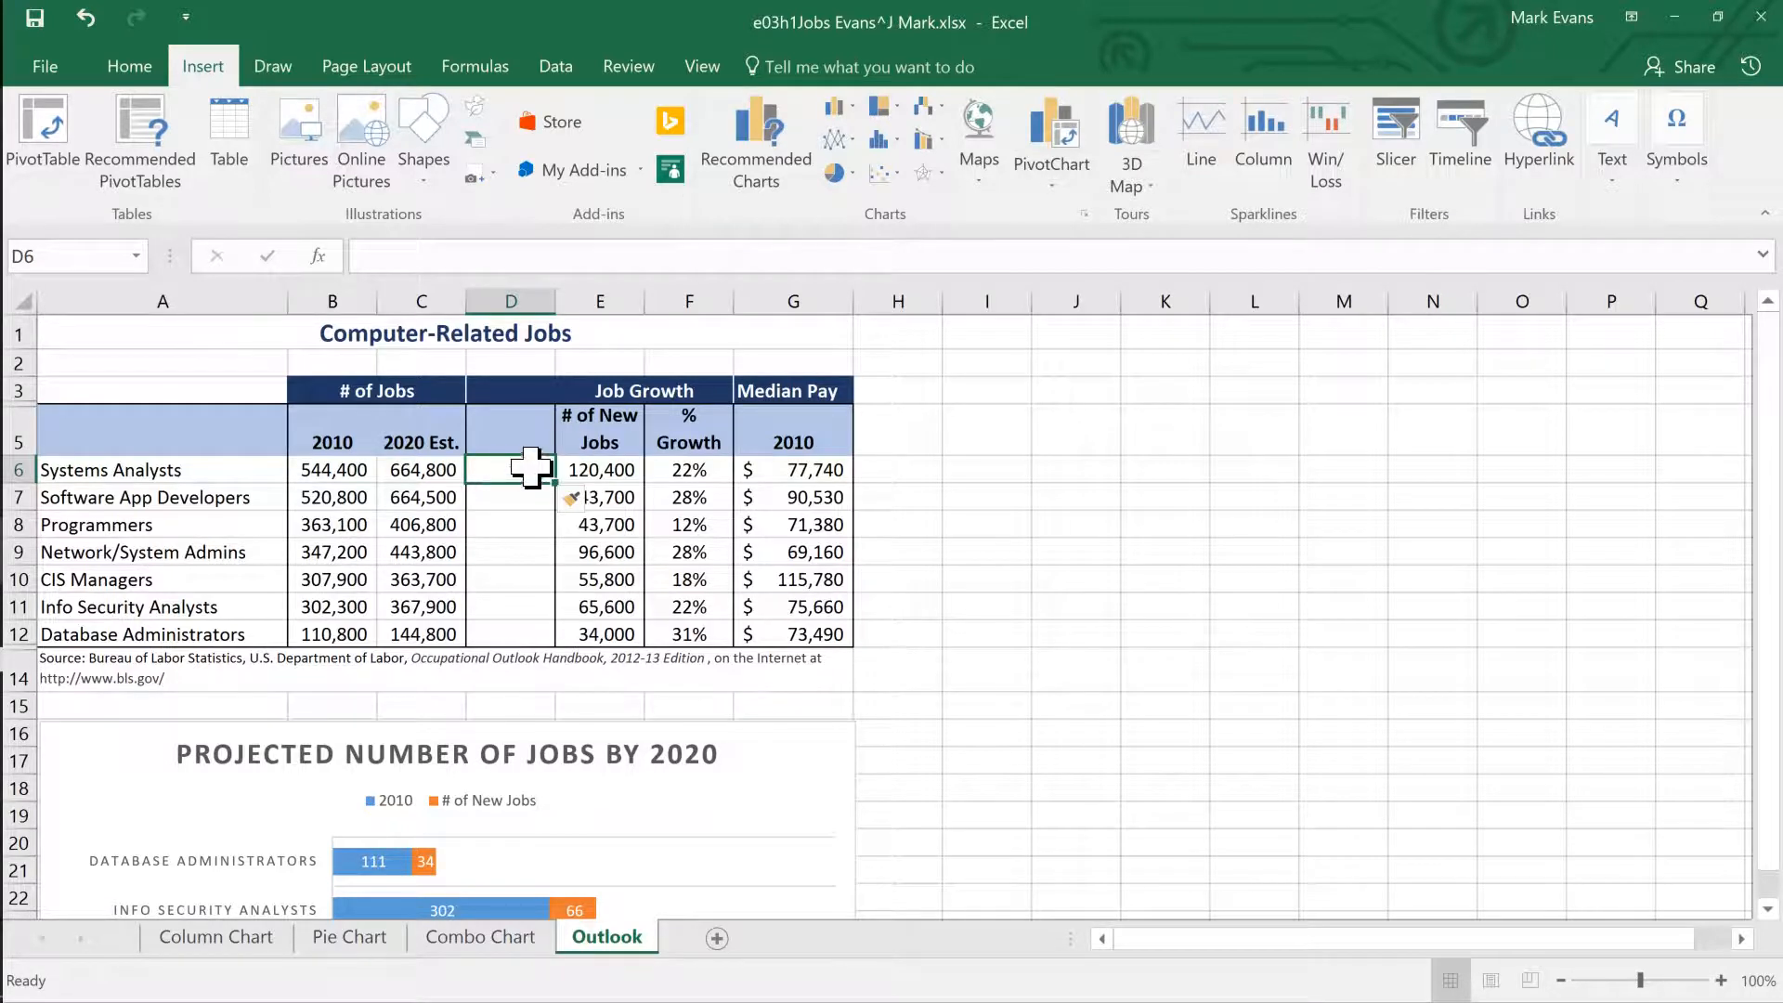
{"action": "left_click", "coordinate": [1204, 140]}
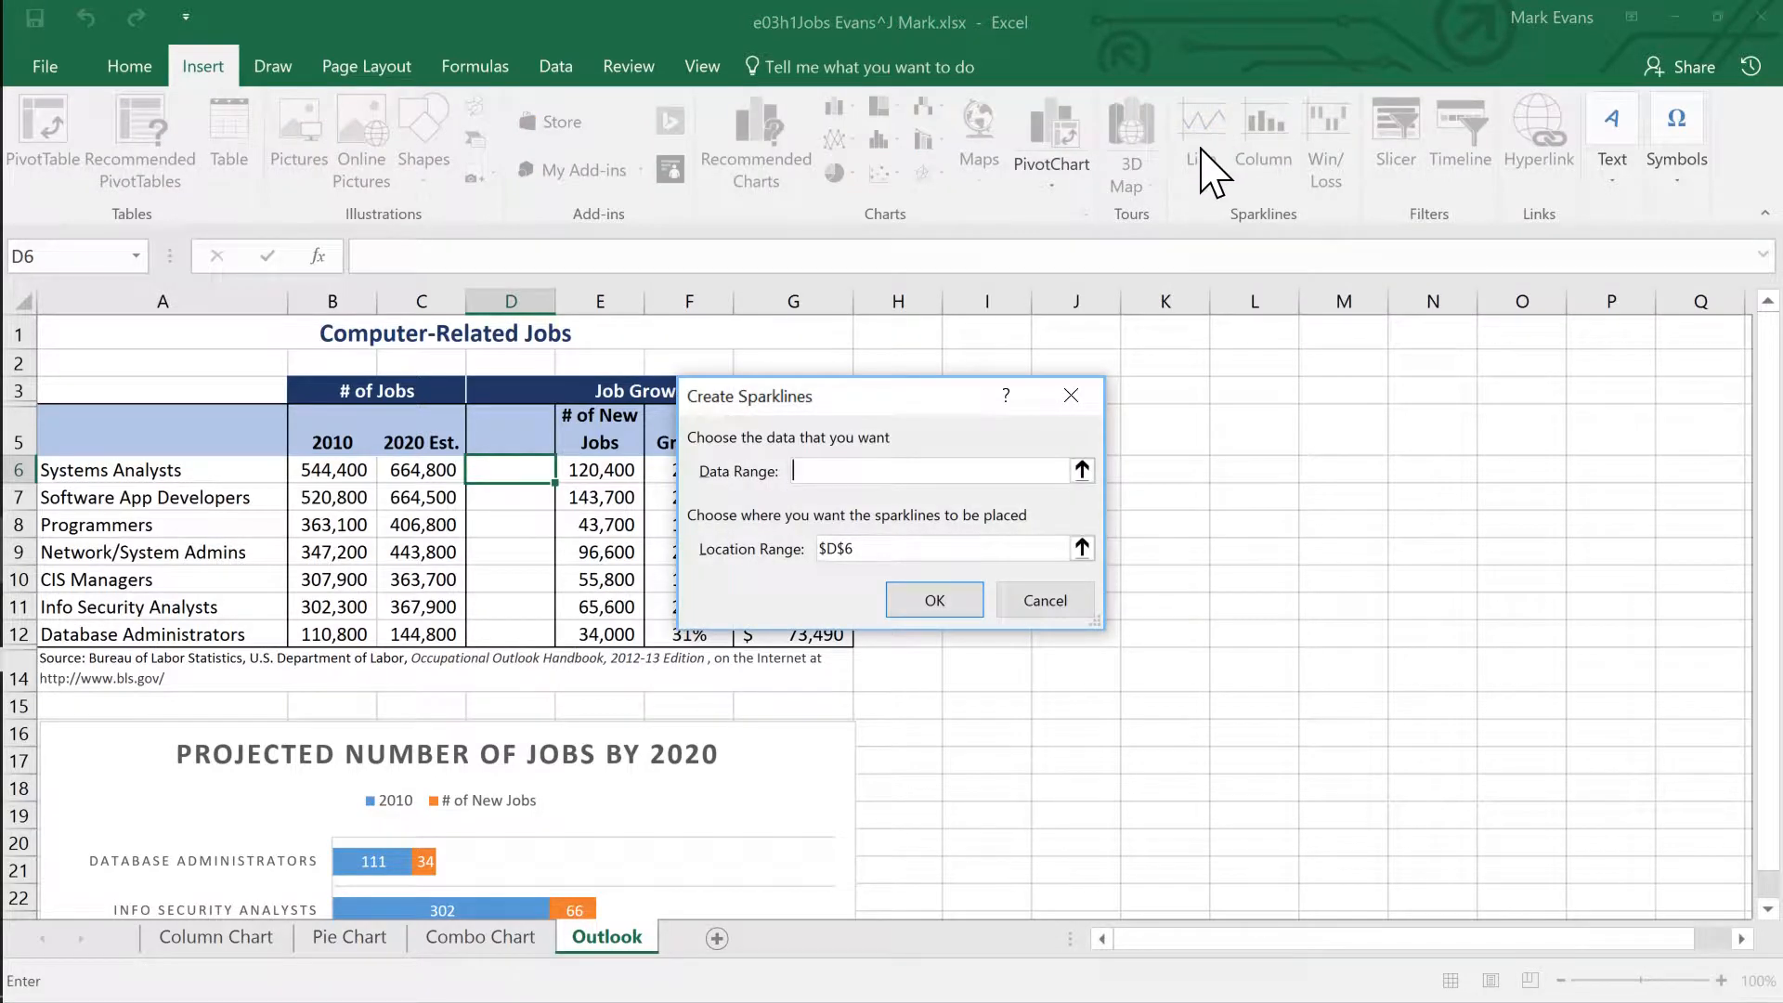
{"action": "left_click_drag", "start_coordinate": [885, 398], "coordinate": [1068, 370]}
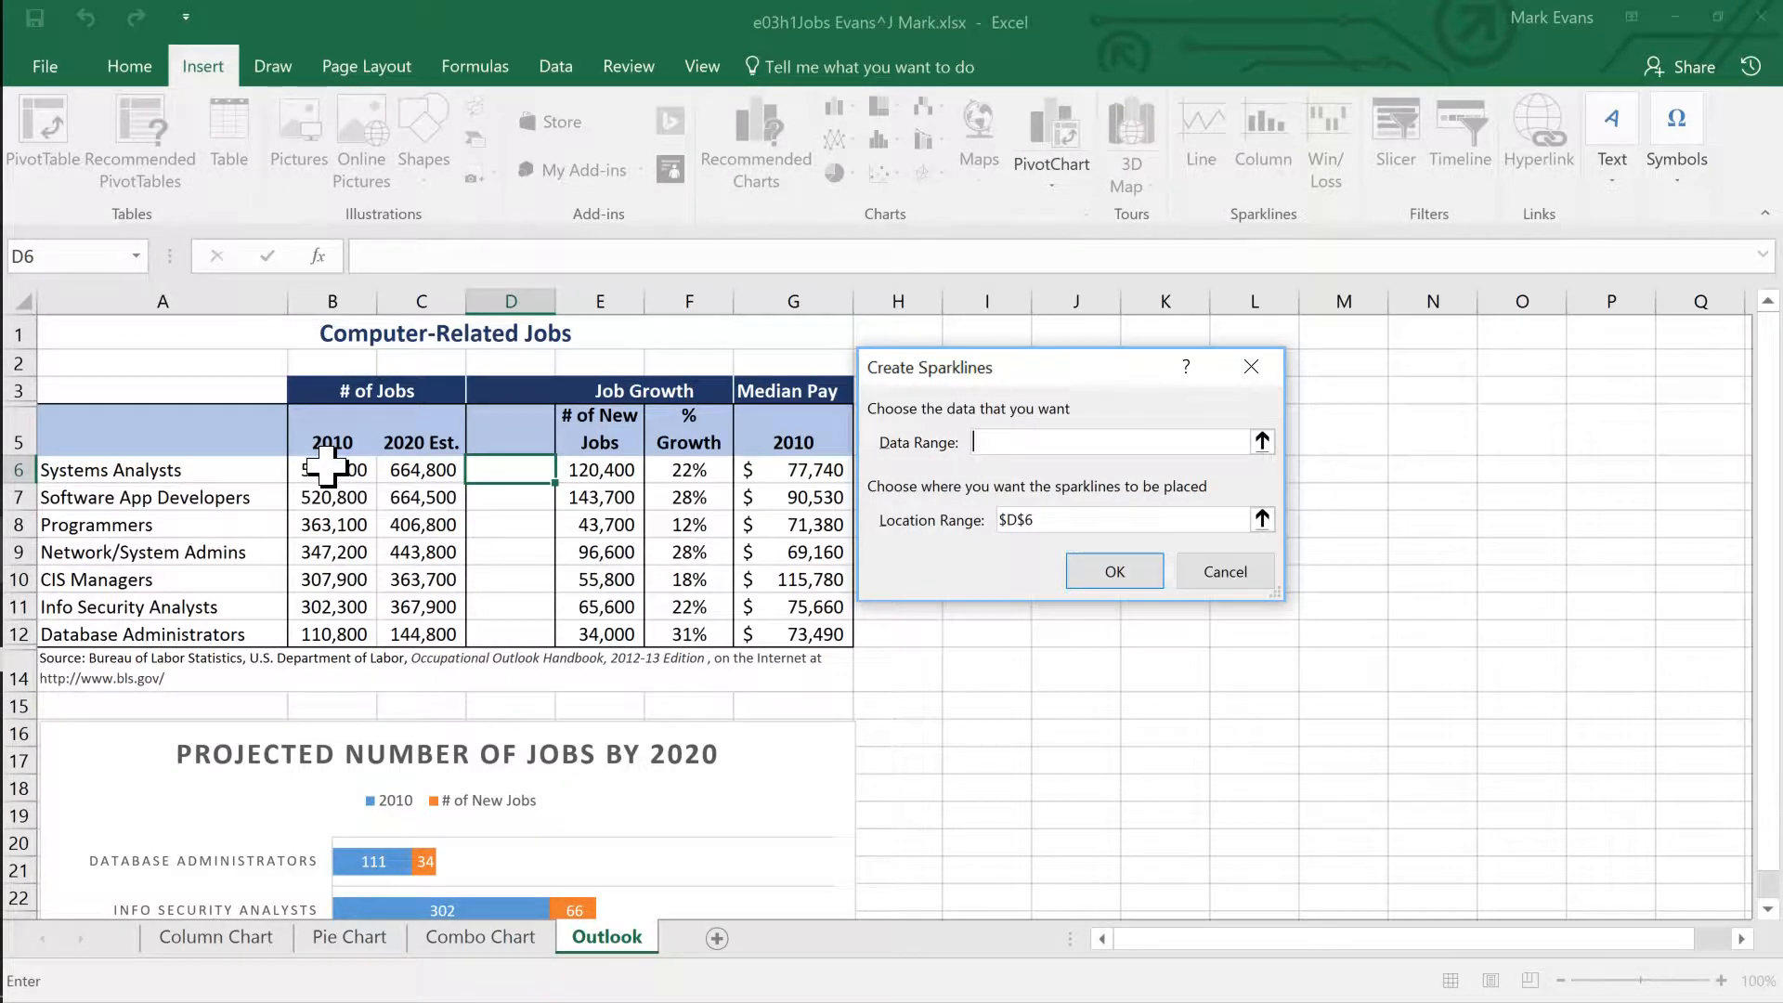
{"action": "left_click_drag", "start_coordinate": [325, 464], "coordinate": [437, 635]}
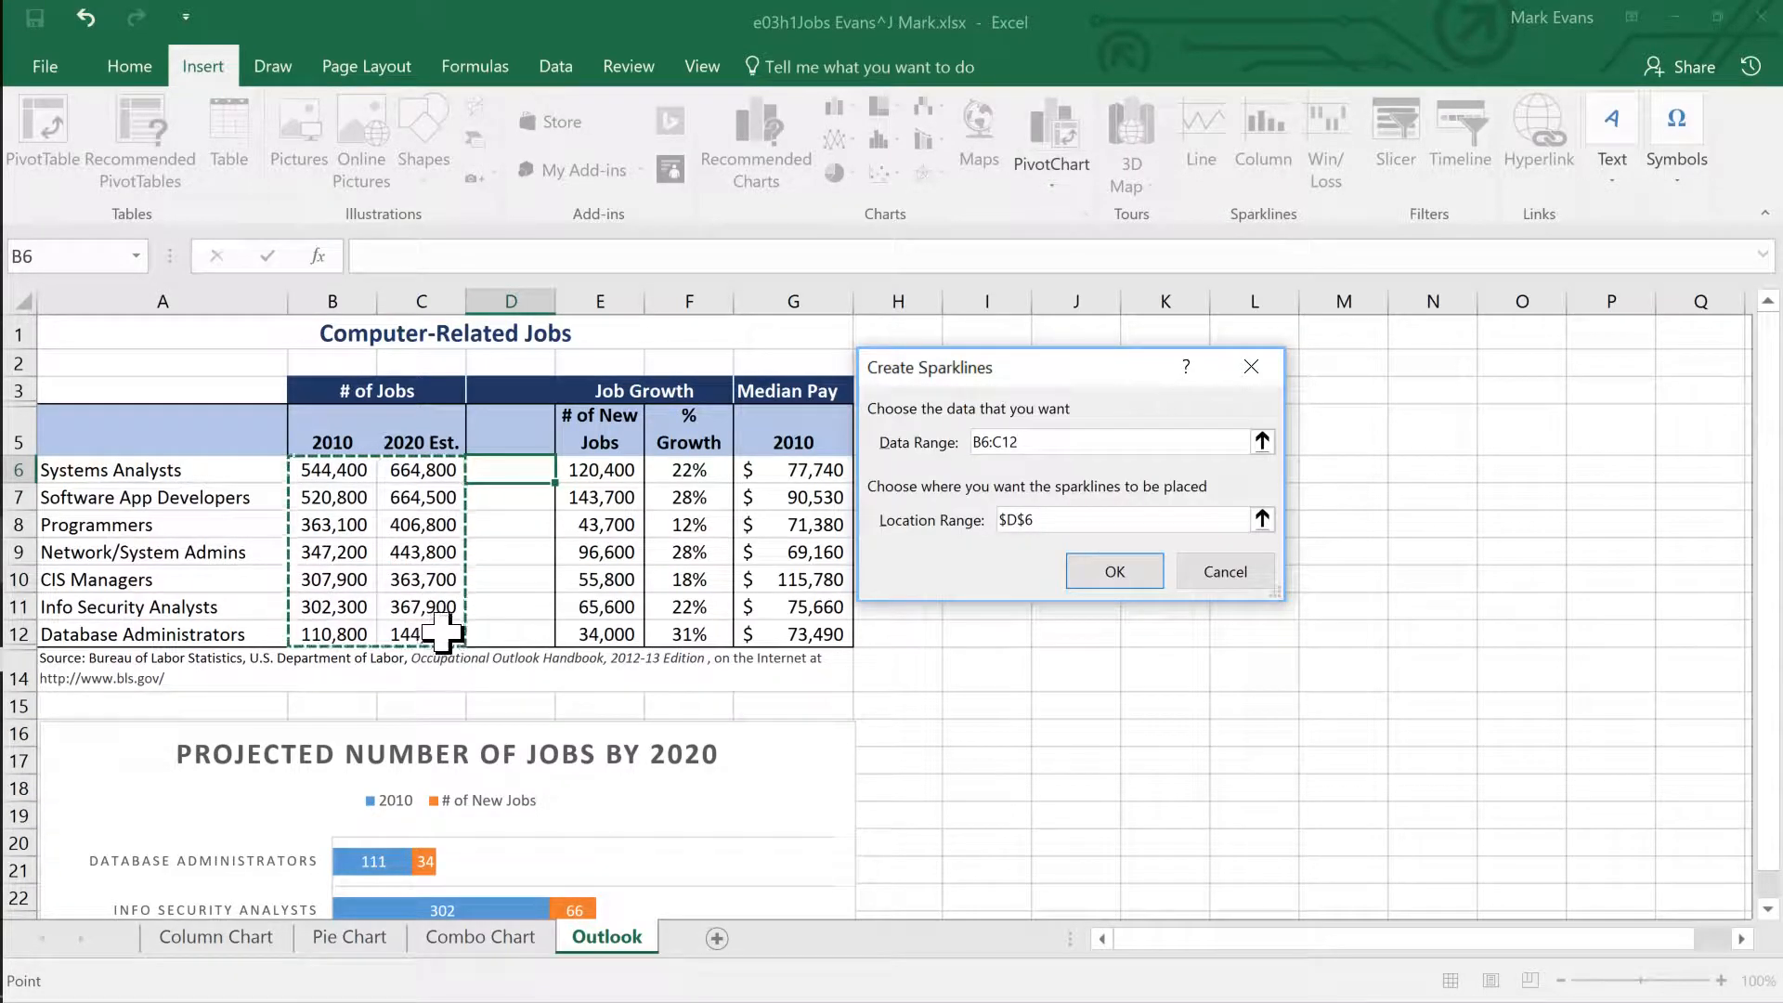
{"action": "key", "text": "Tab"}
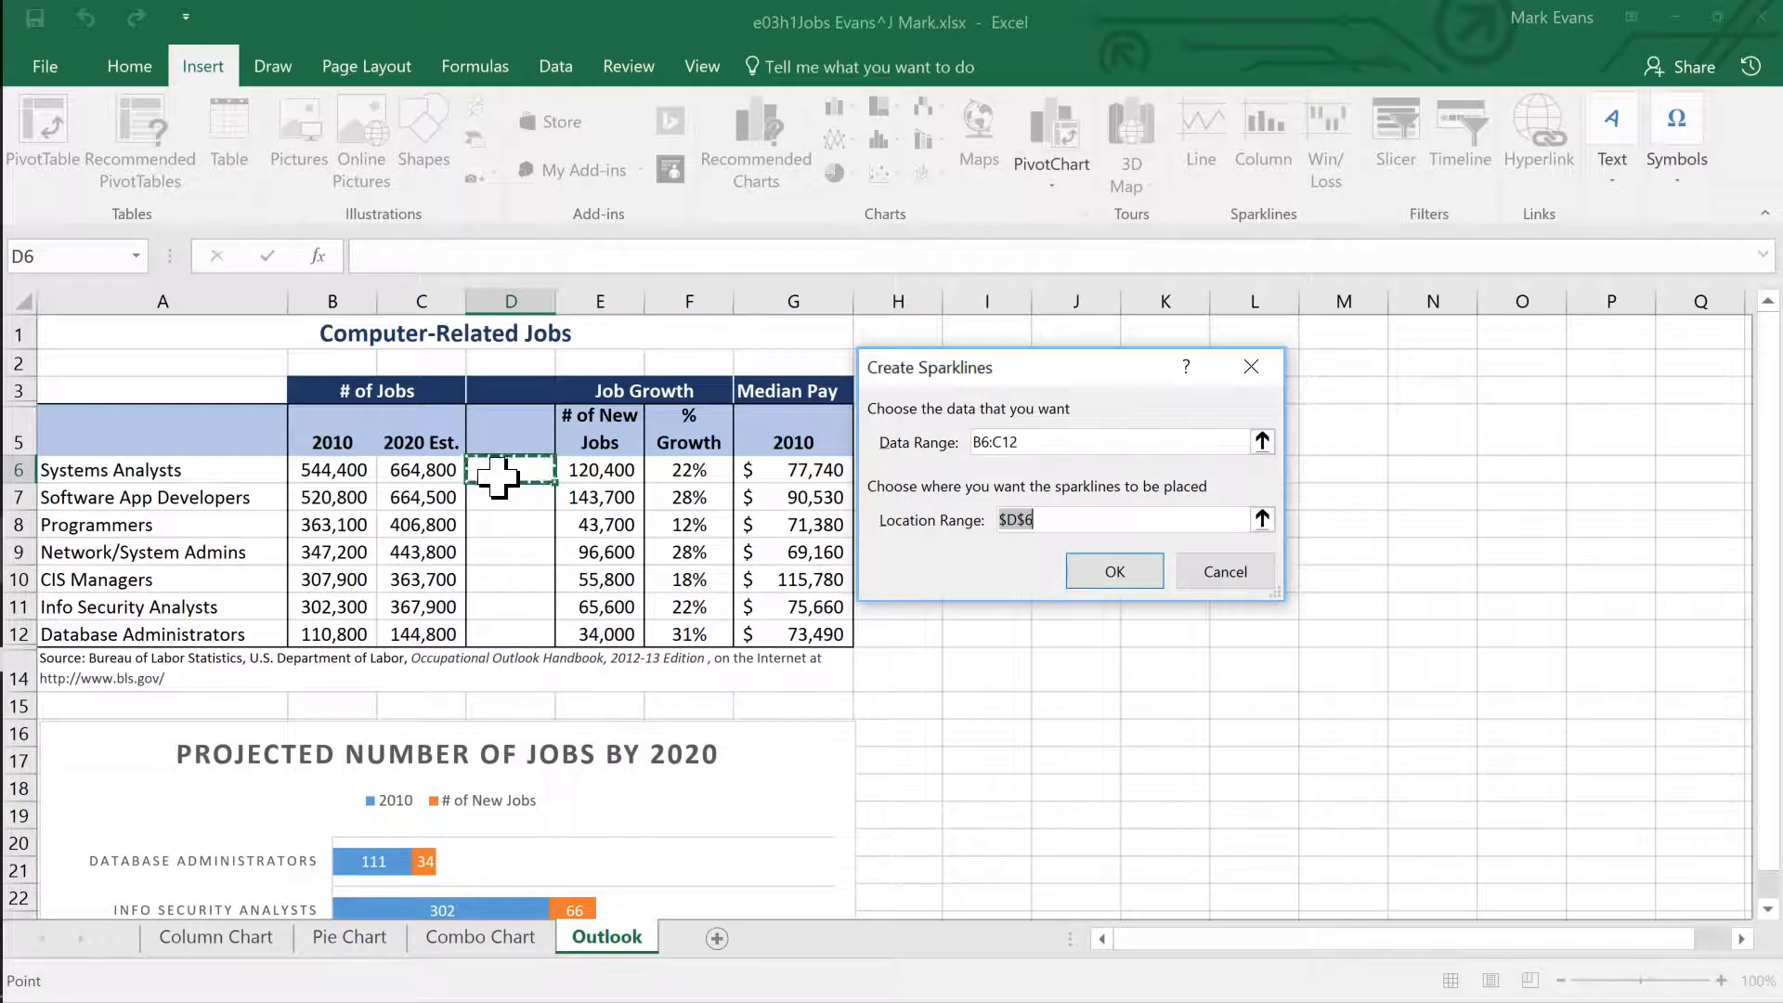
{"action": "left_click_drag", "start_coordinate": [497, 476], "coordinate": [502, 634]}
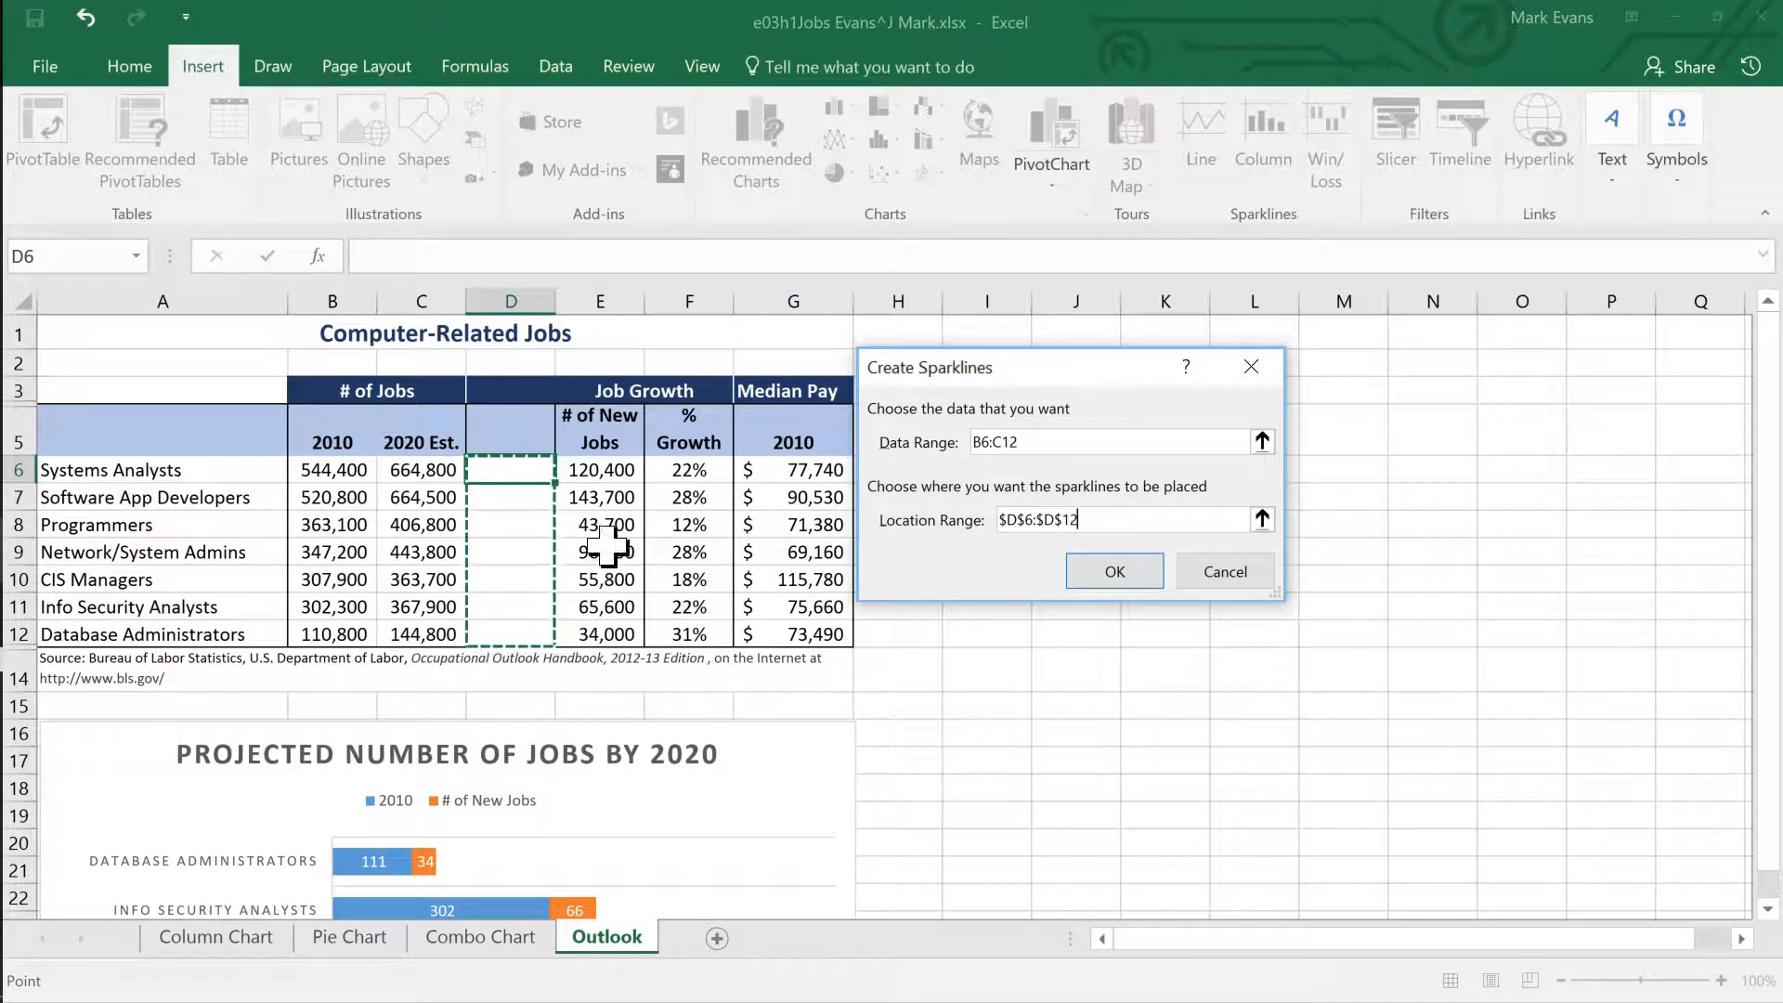
Try E9:E11 and C9:C12 as the sparklines' location range, and set it back to D6:D12.
{"action": "left_click_drag", "start_coordinate": [607, 550], "coordinate": [613, 606]}
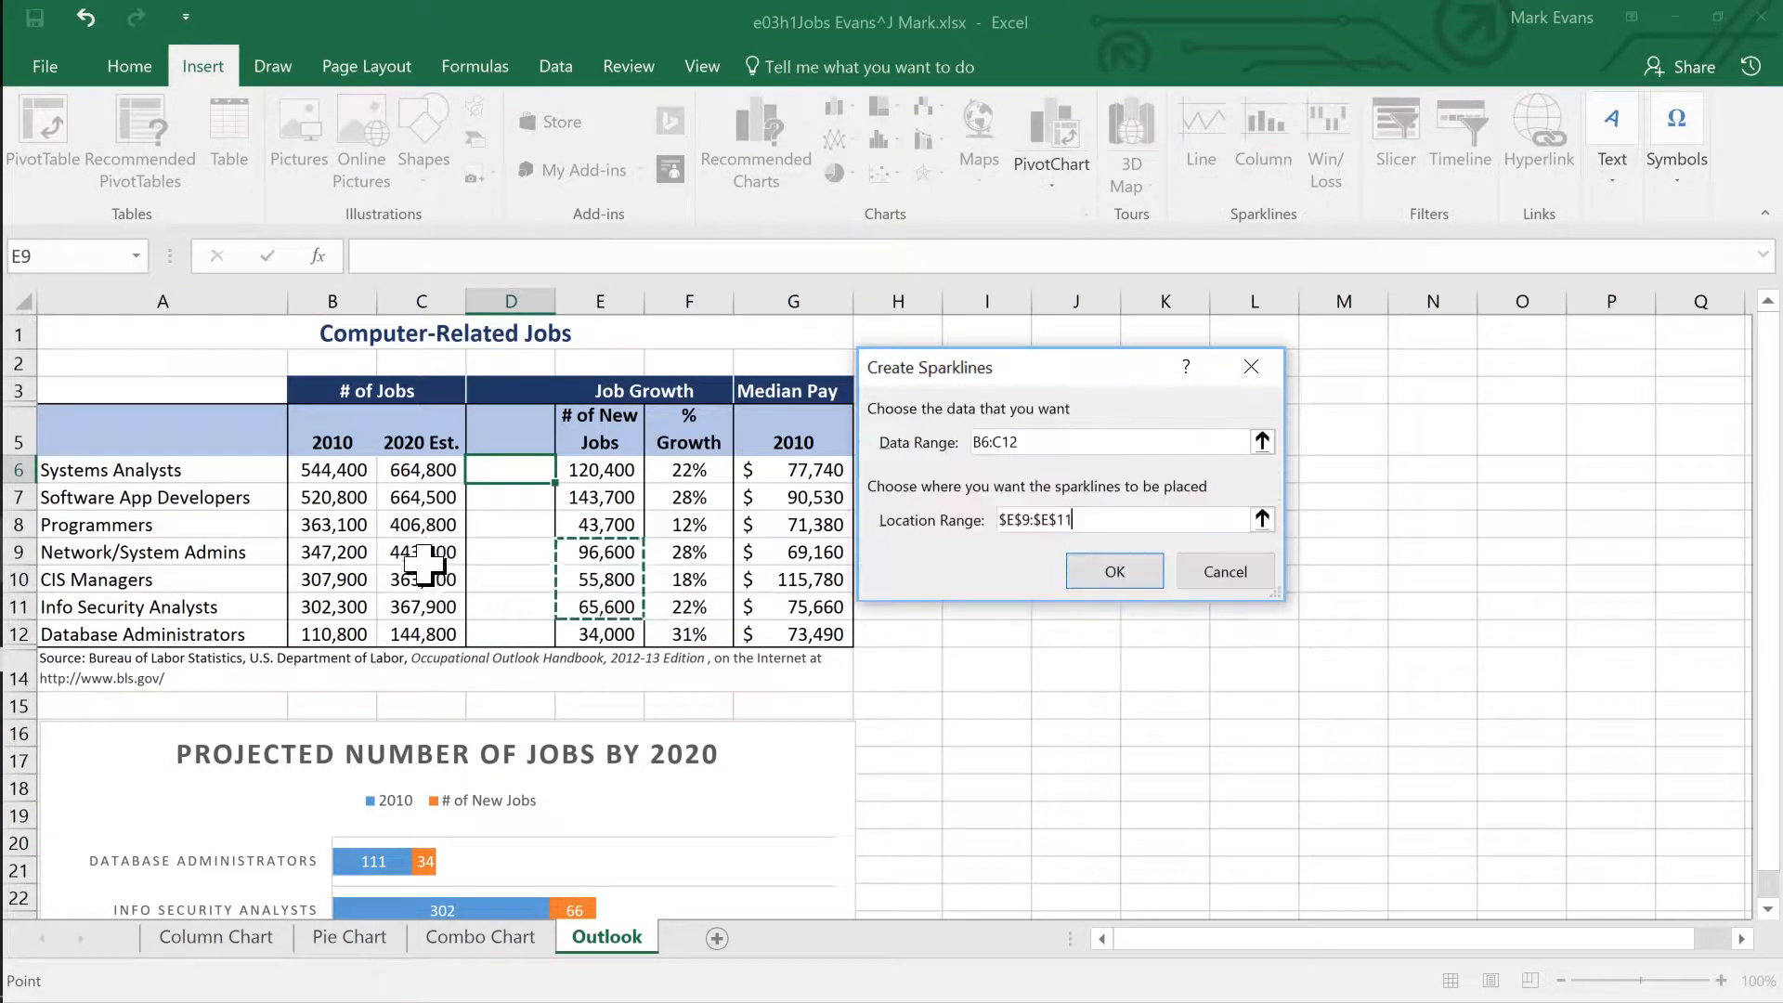
{"action": "left_click_drag", "start_coordinate": [422, 561], "coordinate": [422, 635]}
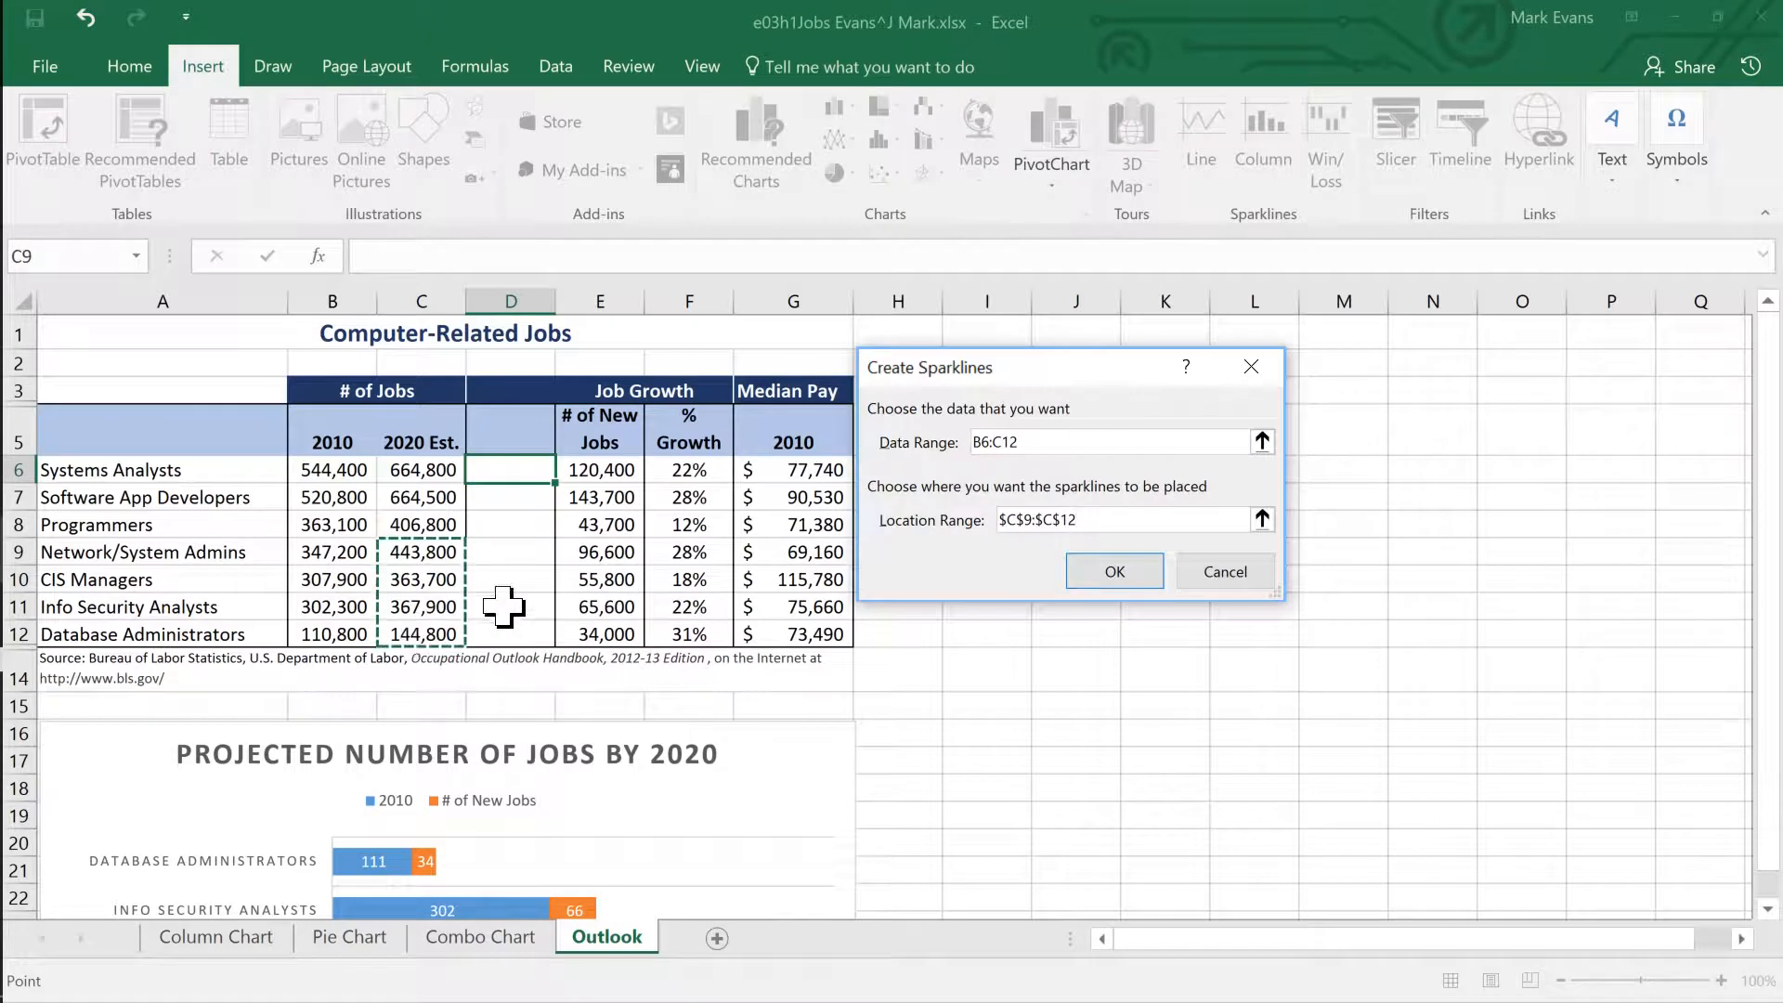
{"action": "left_click", "coordinate": [509, 467]}
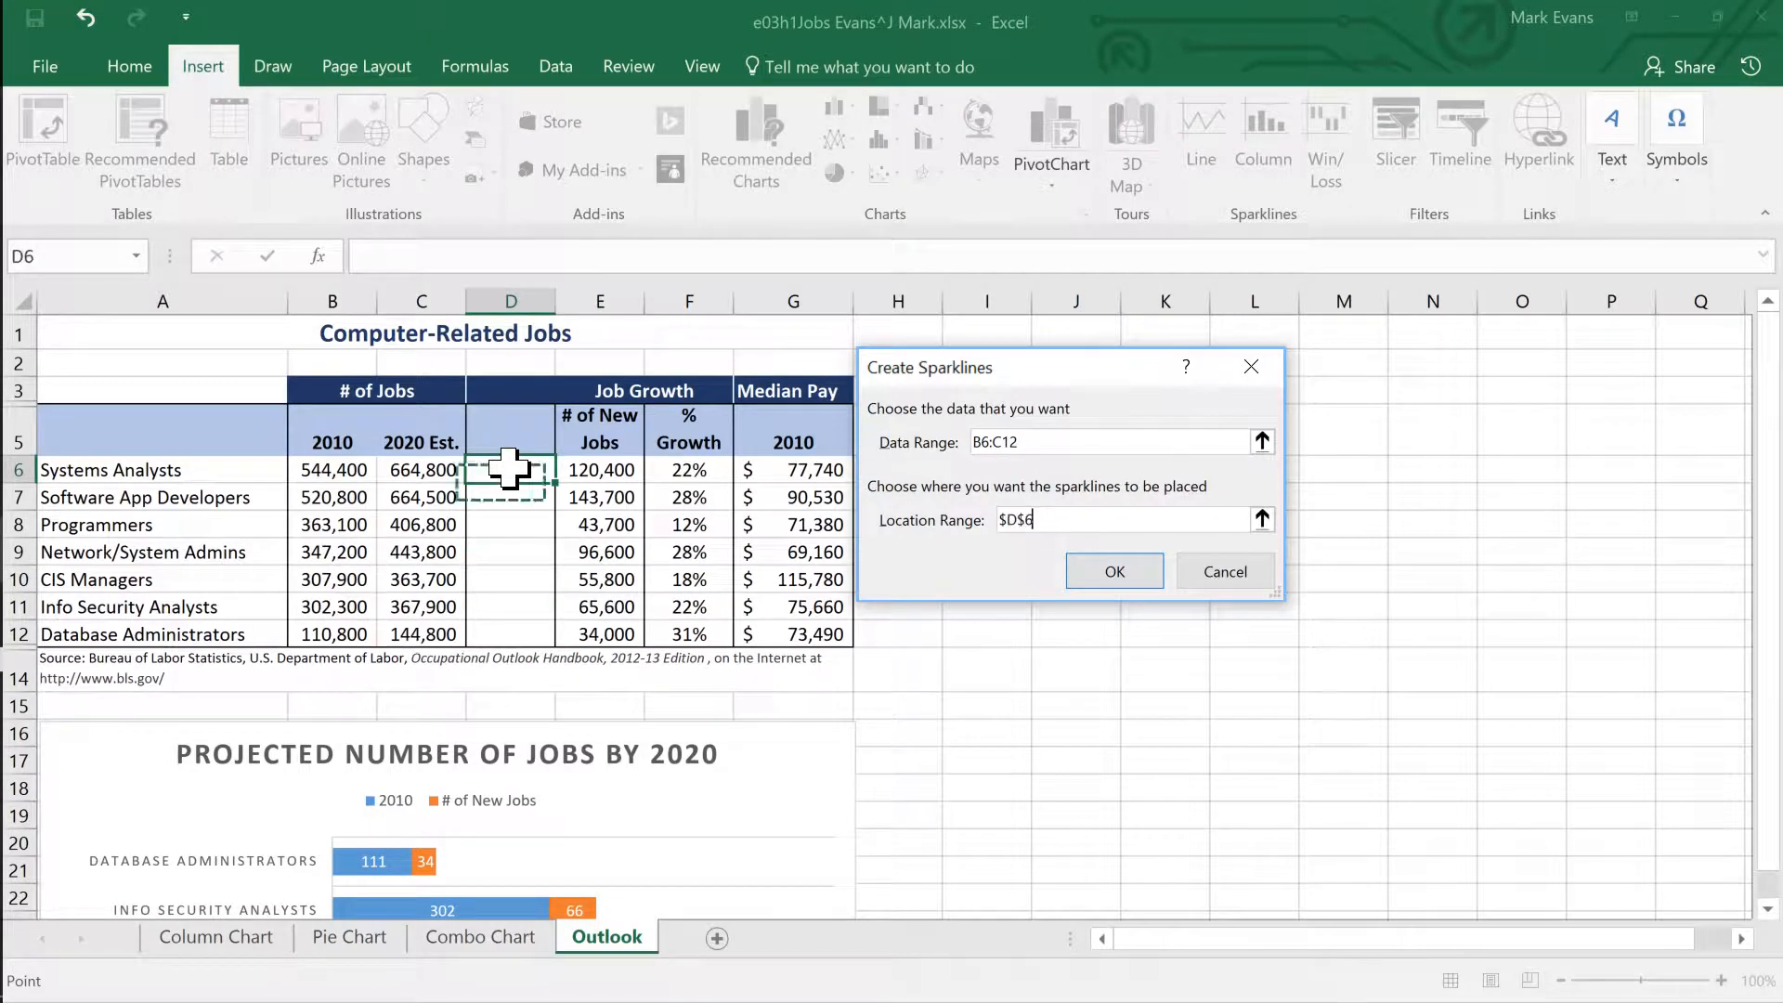
{"action": "left_click_drag", "start_coordinate": [509, 467], "coordinate": [512, 623]}
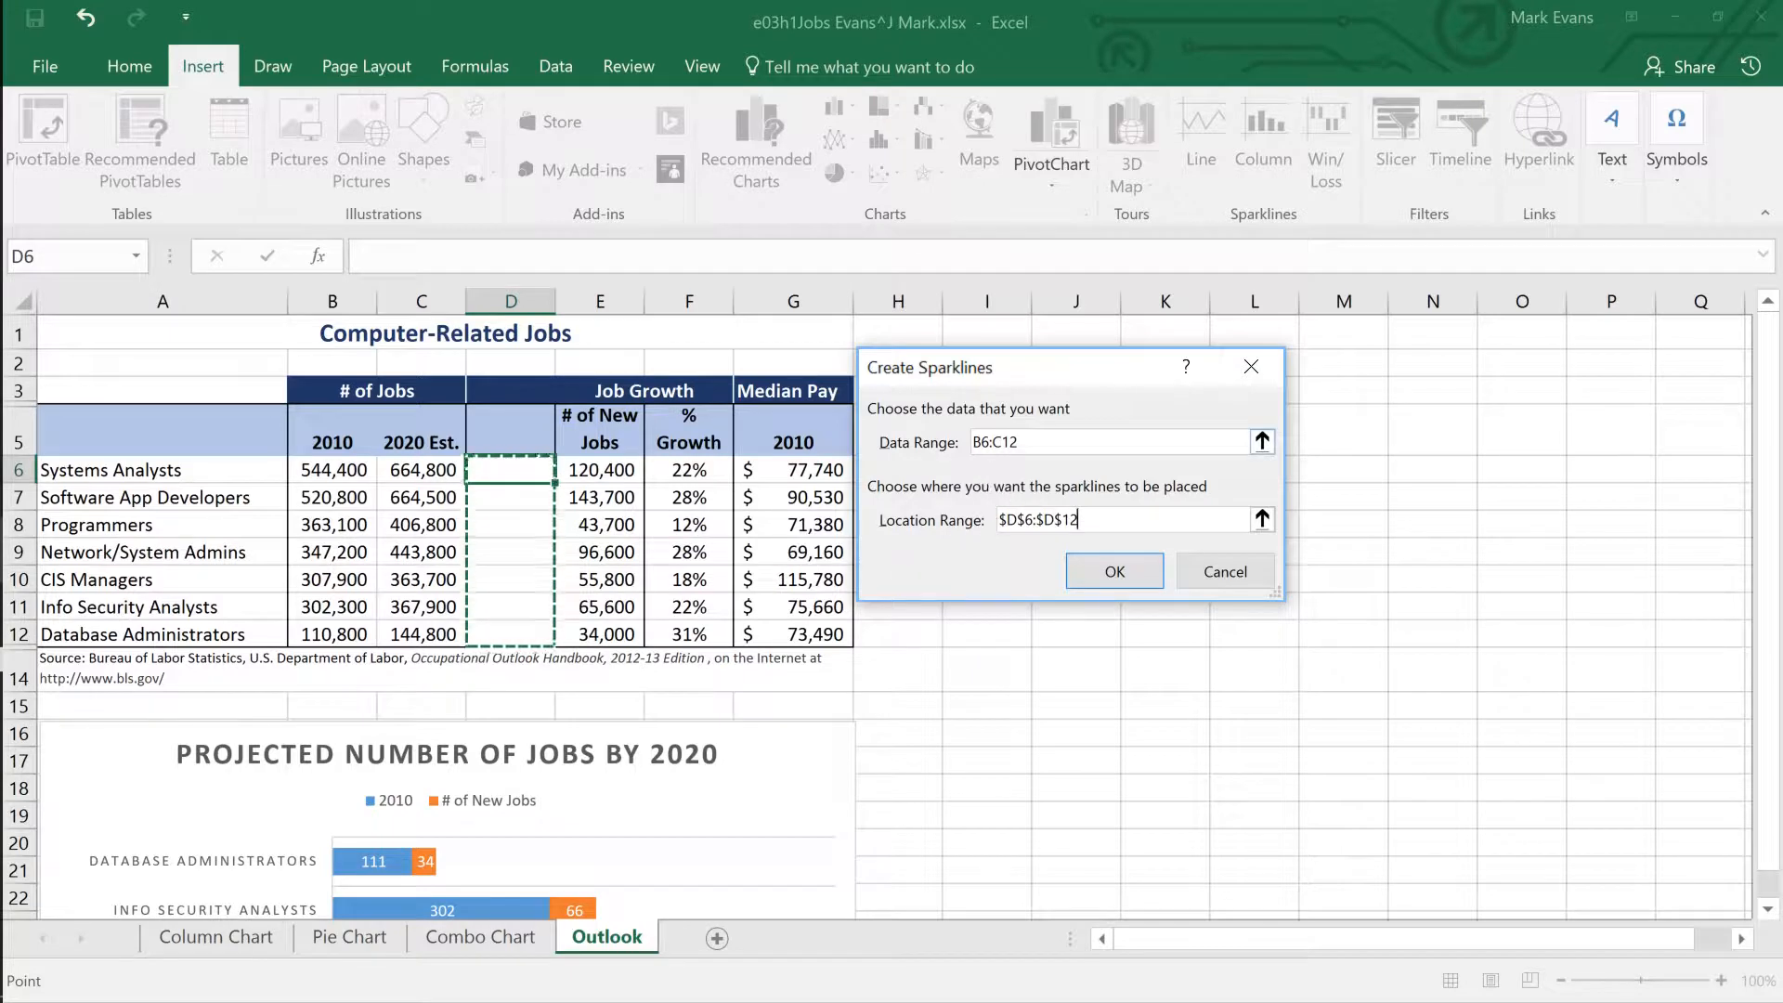
Try E7:G10 as the data range for the sparklines.
{"action": "left_click", "coordinate": [1003, 442]}
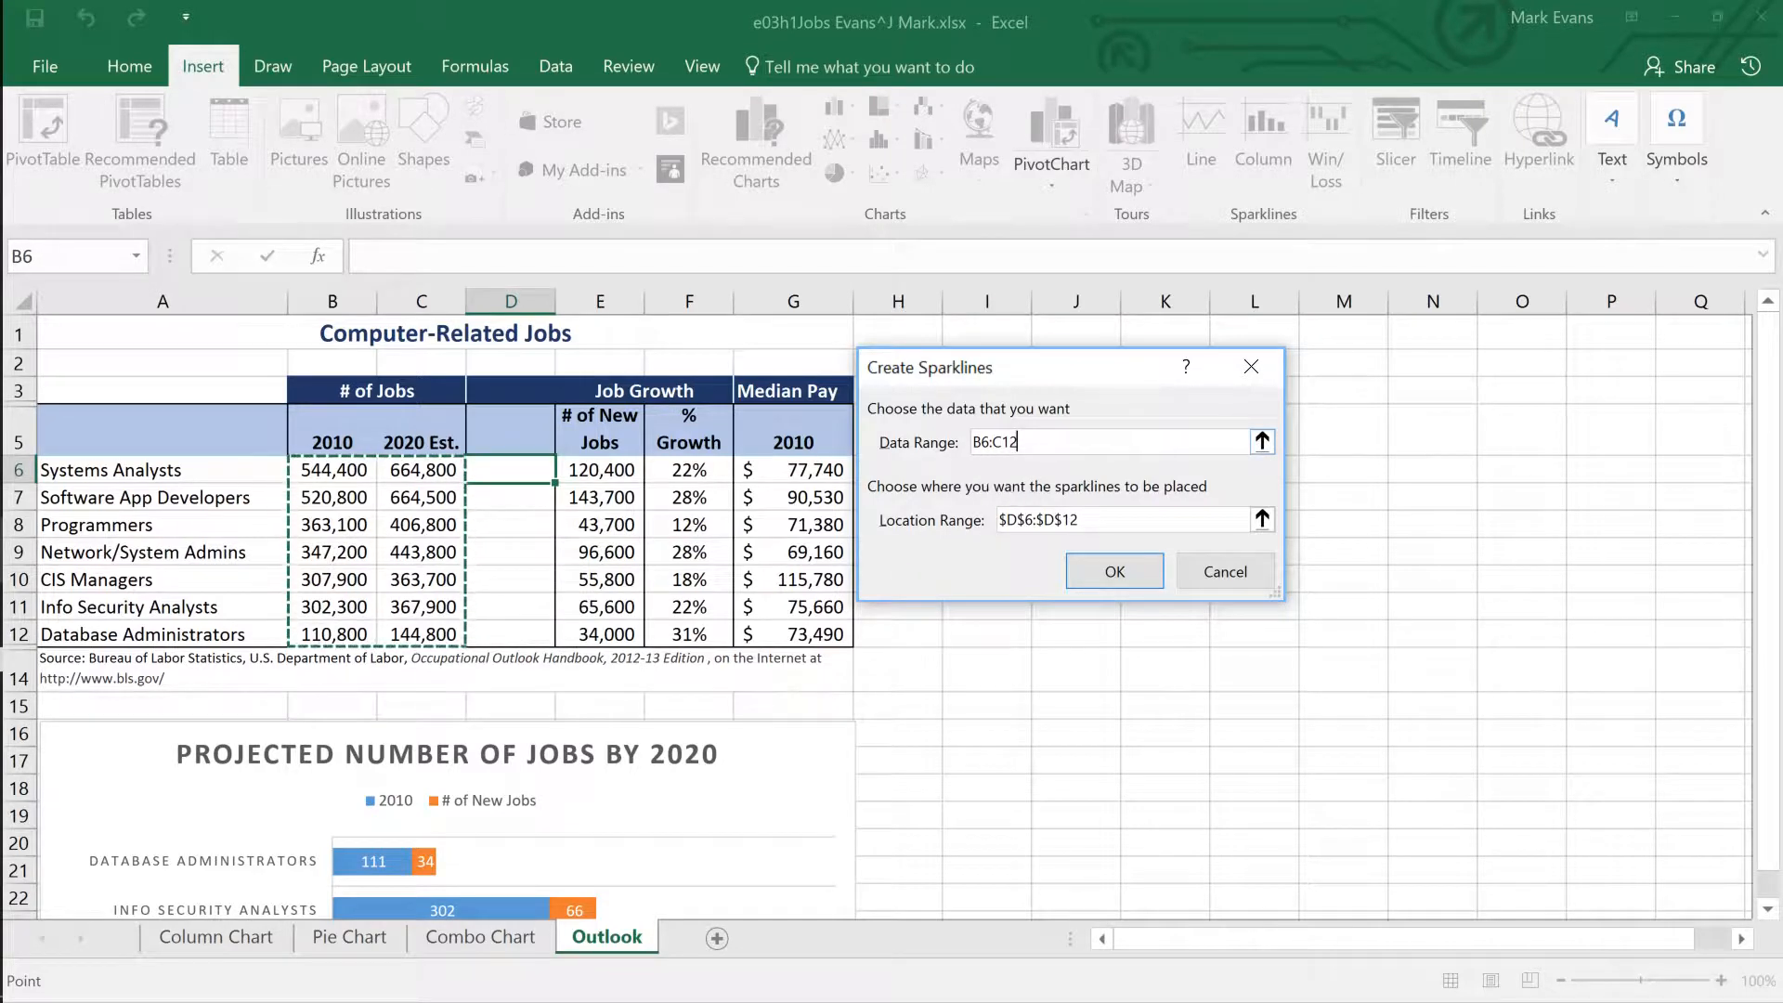
{"action": "left_click_drag", "start_coordinate": [319, 469], "coordinate": [418, 634]}
{"action": "left_click_drag", "start_coordinate": [602, 497], "coordinate": [808, 581]}
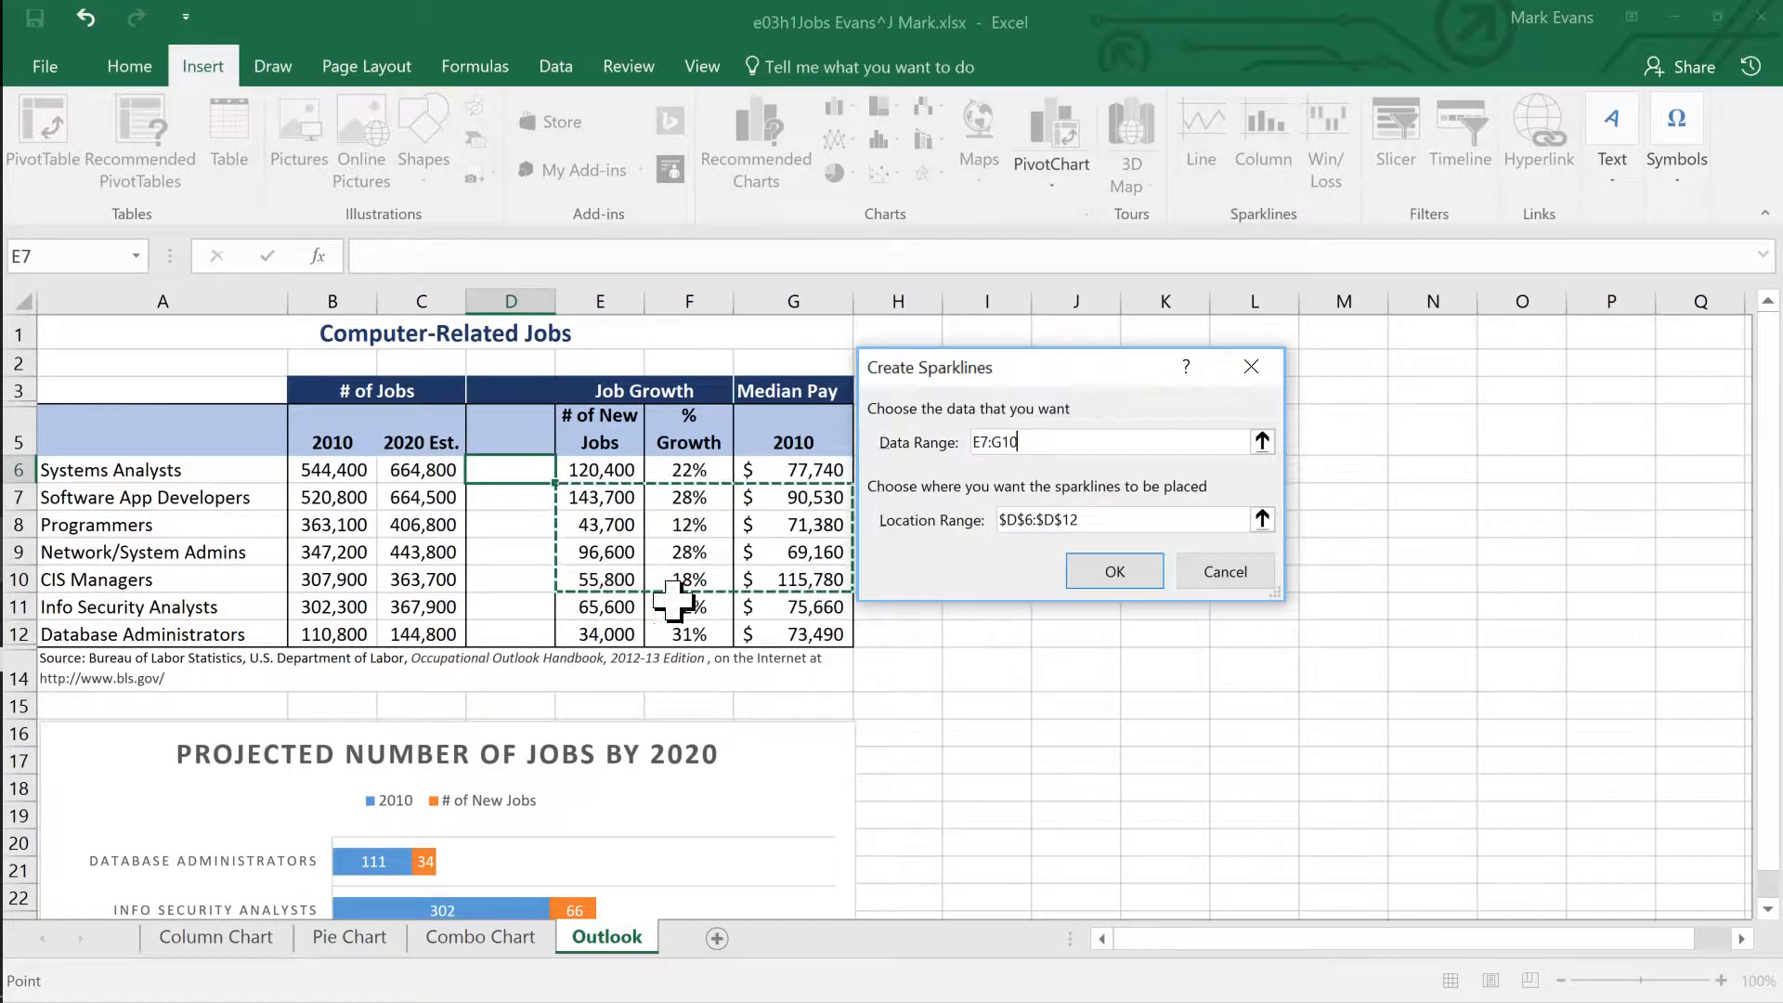
Set the data range to B6:C12 and create the line sparklines in D6:D12.
{"action": "left_click", "coordinate": [335, 472]}
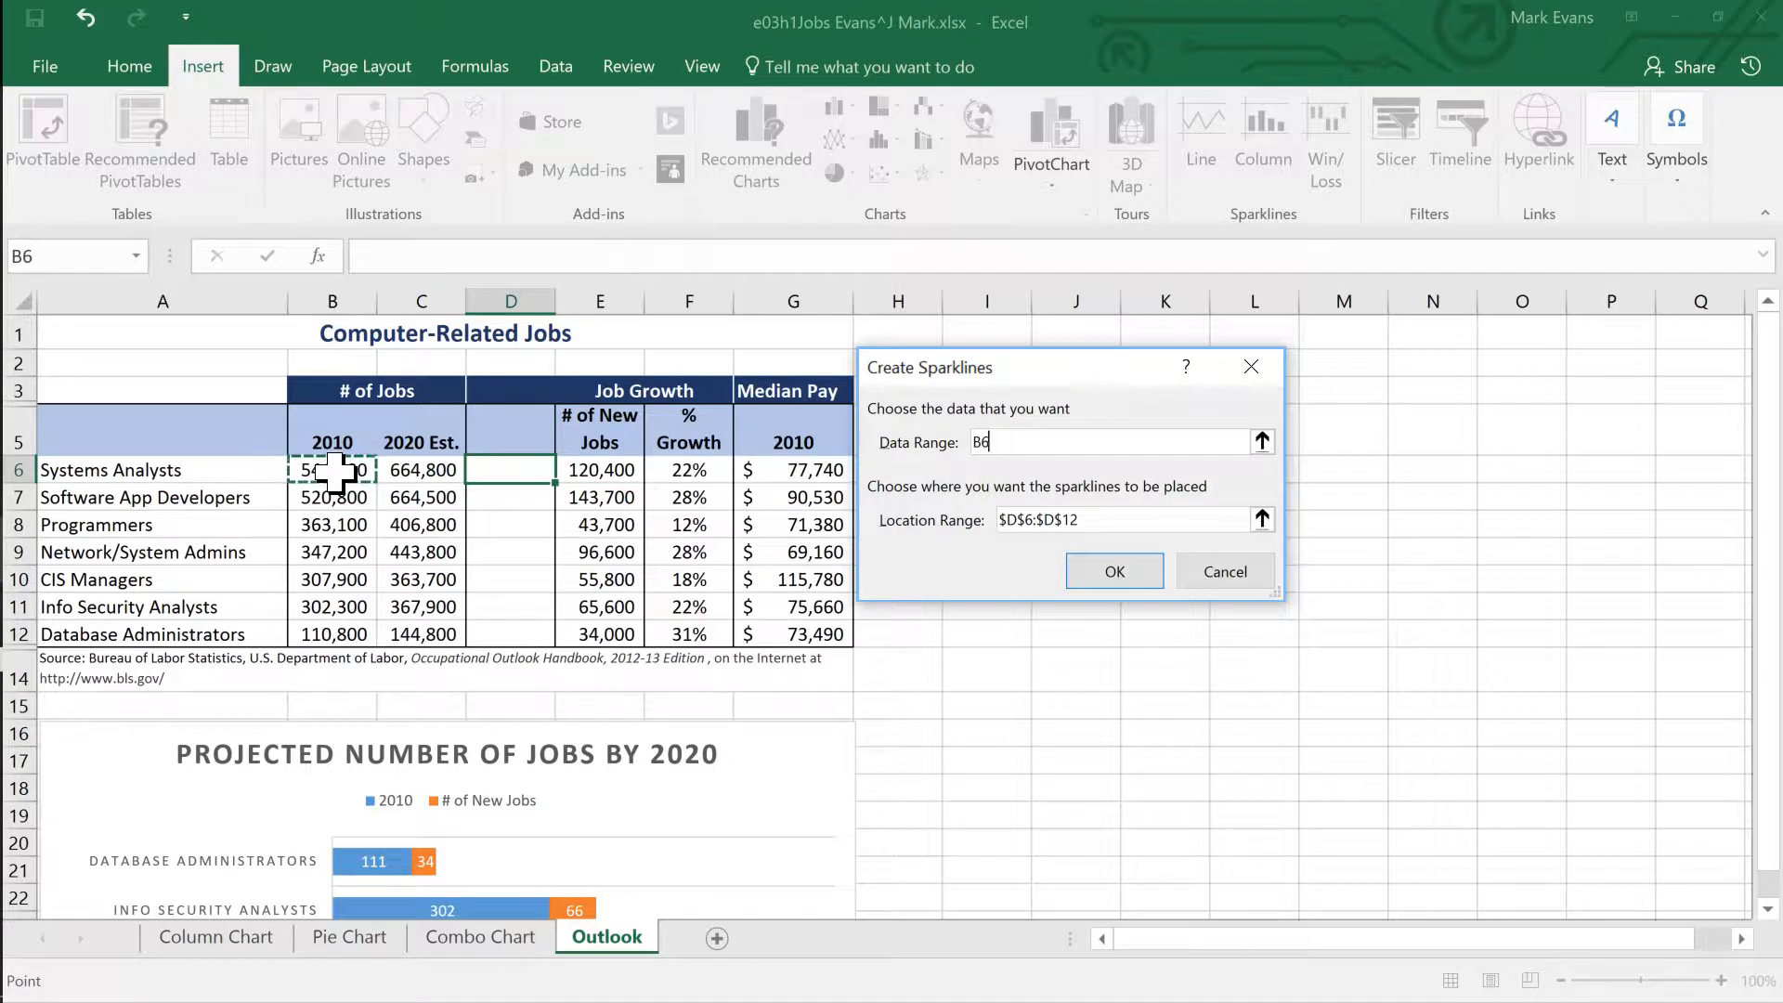
{"action": "left_click_drag", "start_coordinate": [334, 472], "coordinate": [437, 635]}
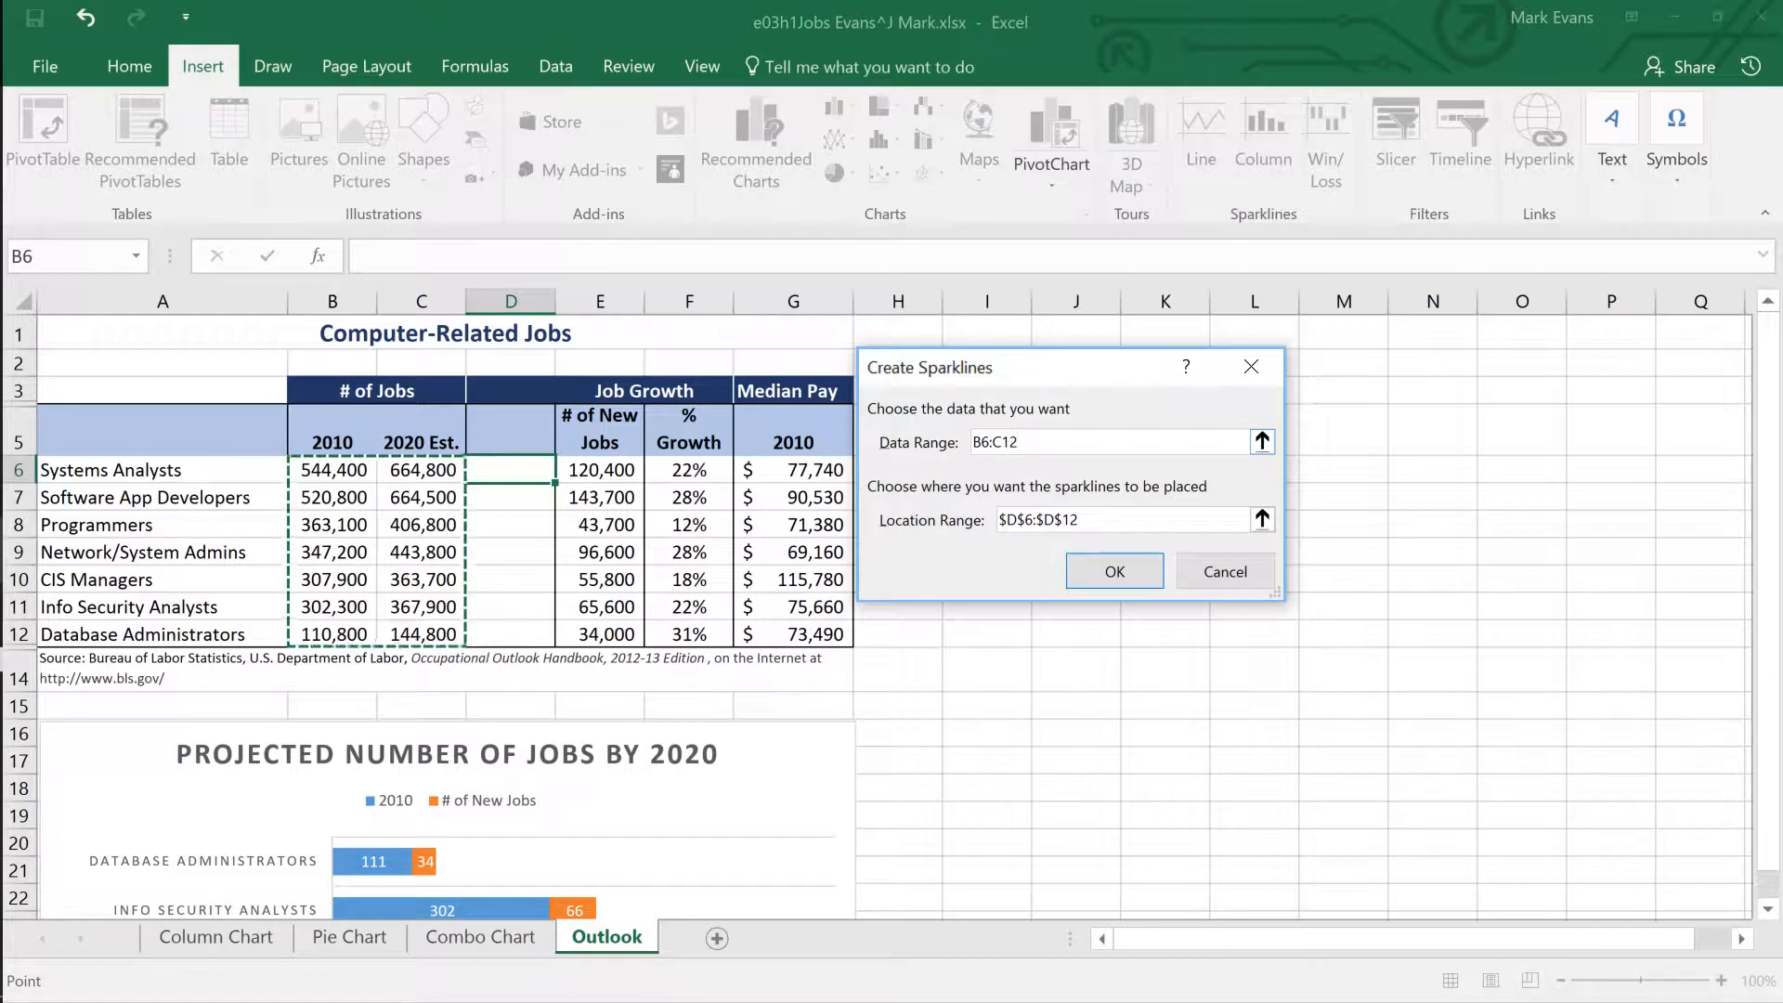
{"action": "left_click", "coordinate": [1117, 579]}
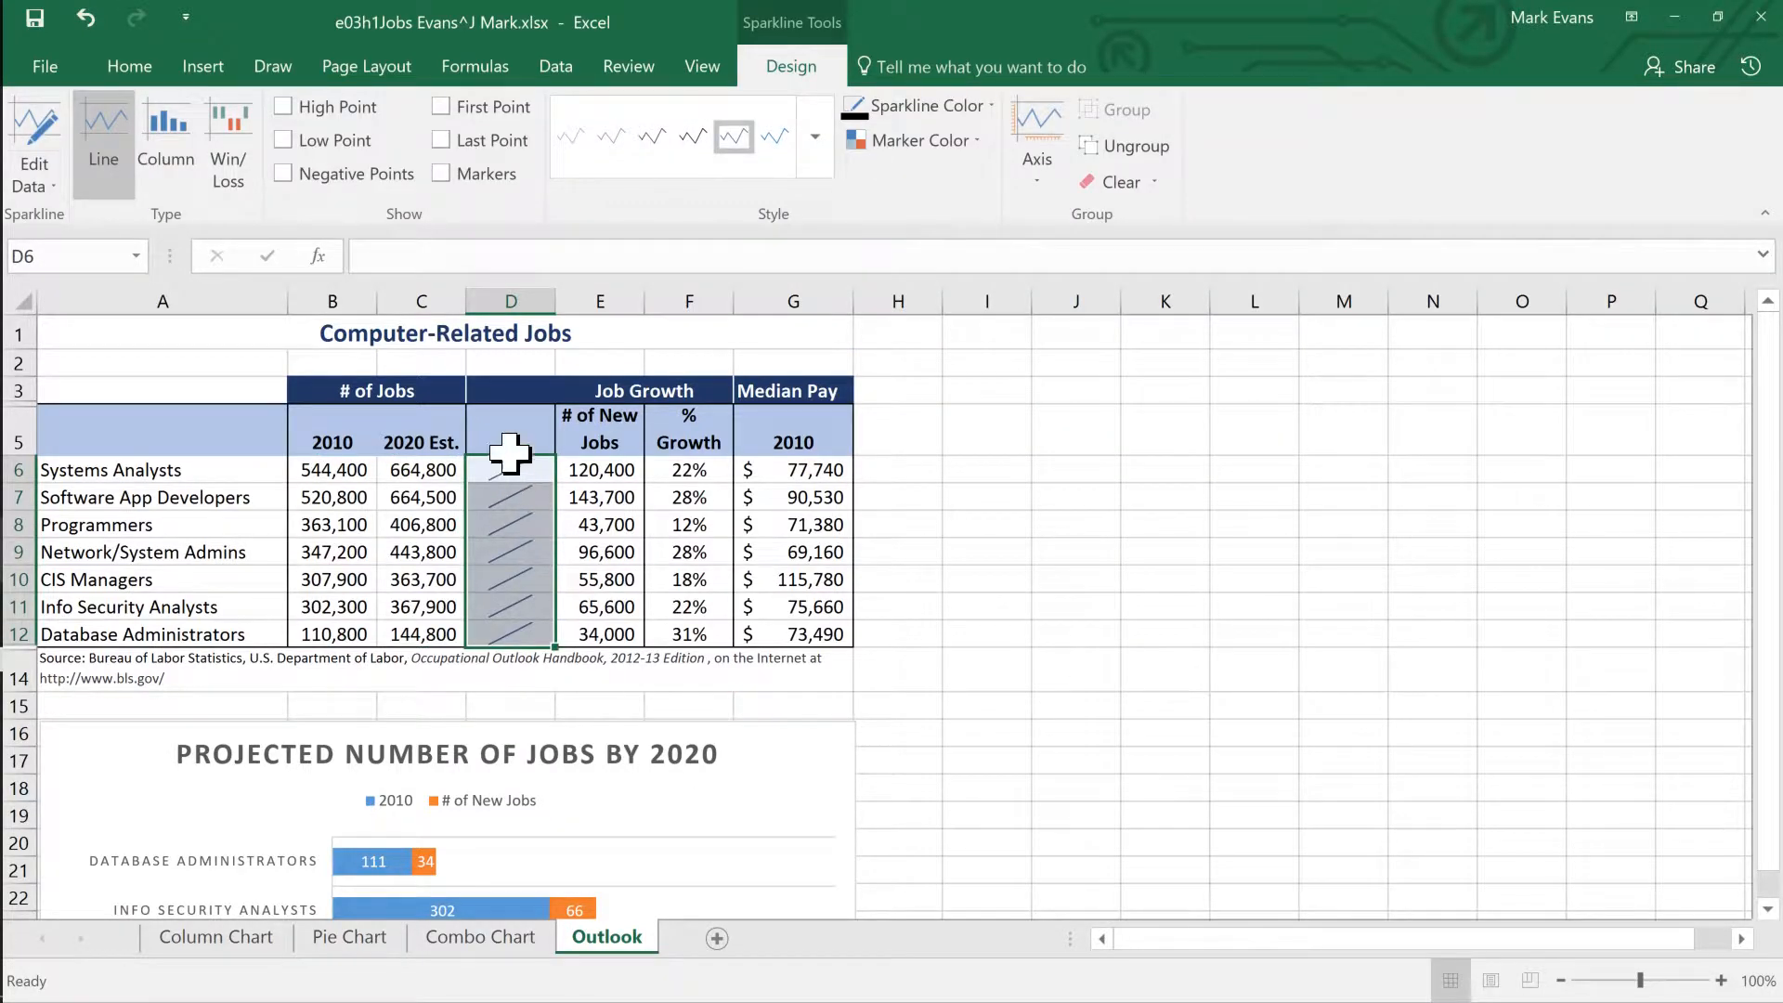
{"action": "left_click", "coordinate": [518, 509]}
{"action": "left_click", "coordinate": [514, 463]}
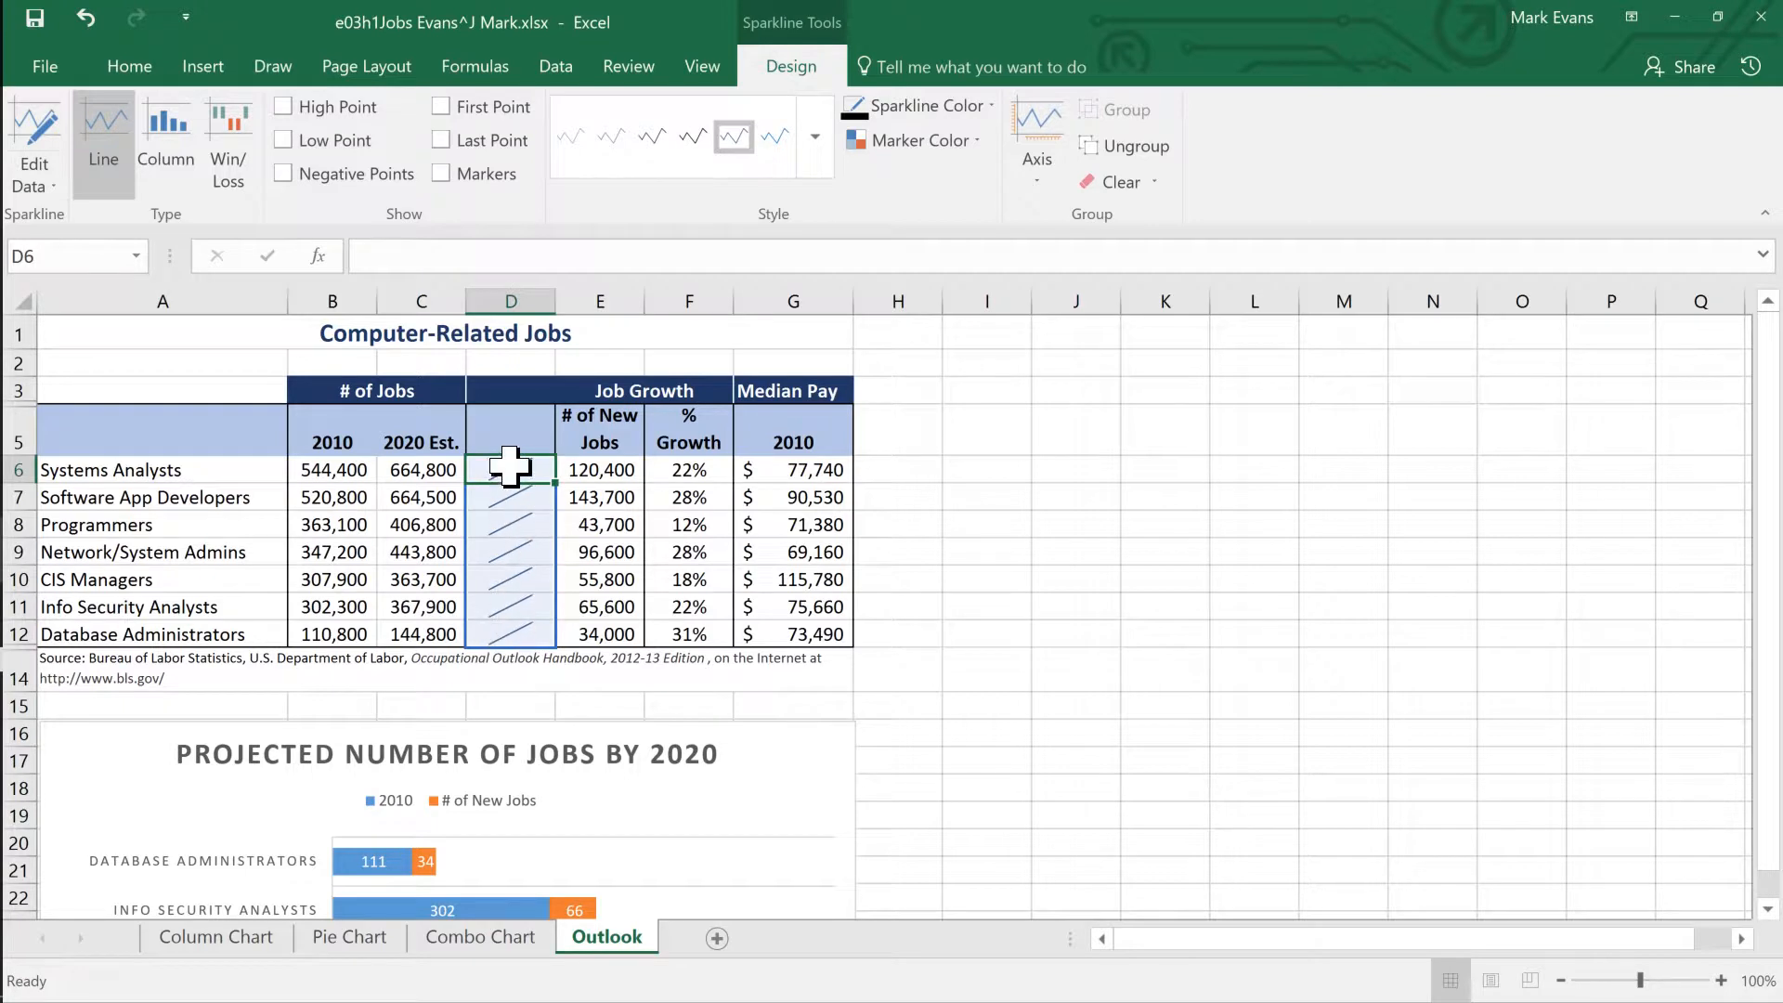
{"action": "left_click_drag", "start_coordinate": [506, 467], "coordinate": [521, 622]}
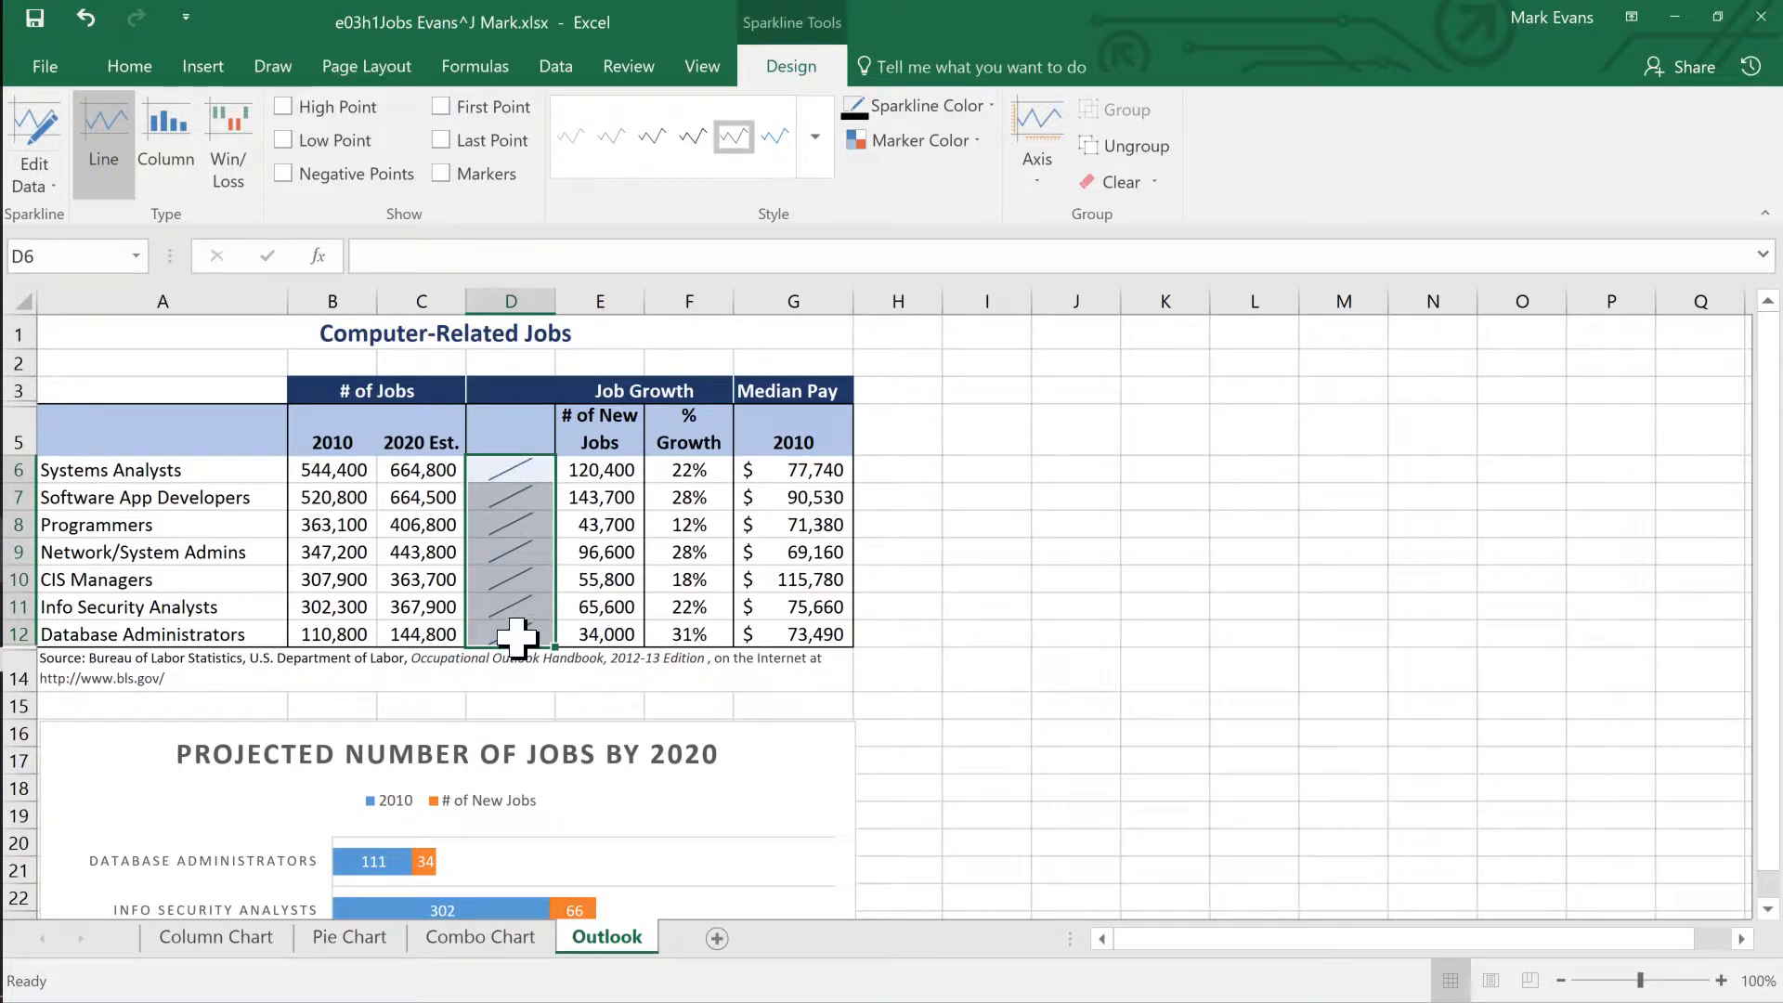
{"action": "left_click", "coordinate": [517, 471]}
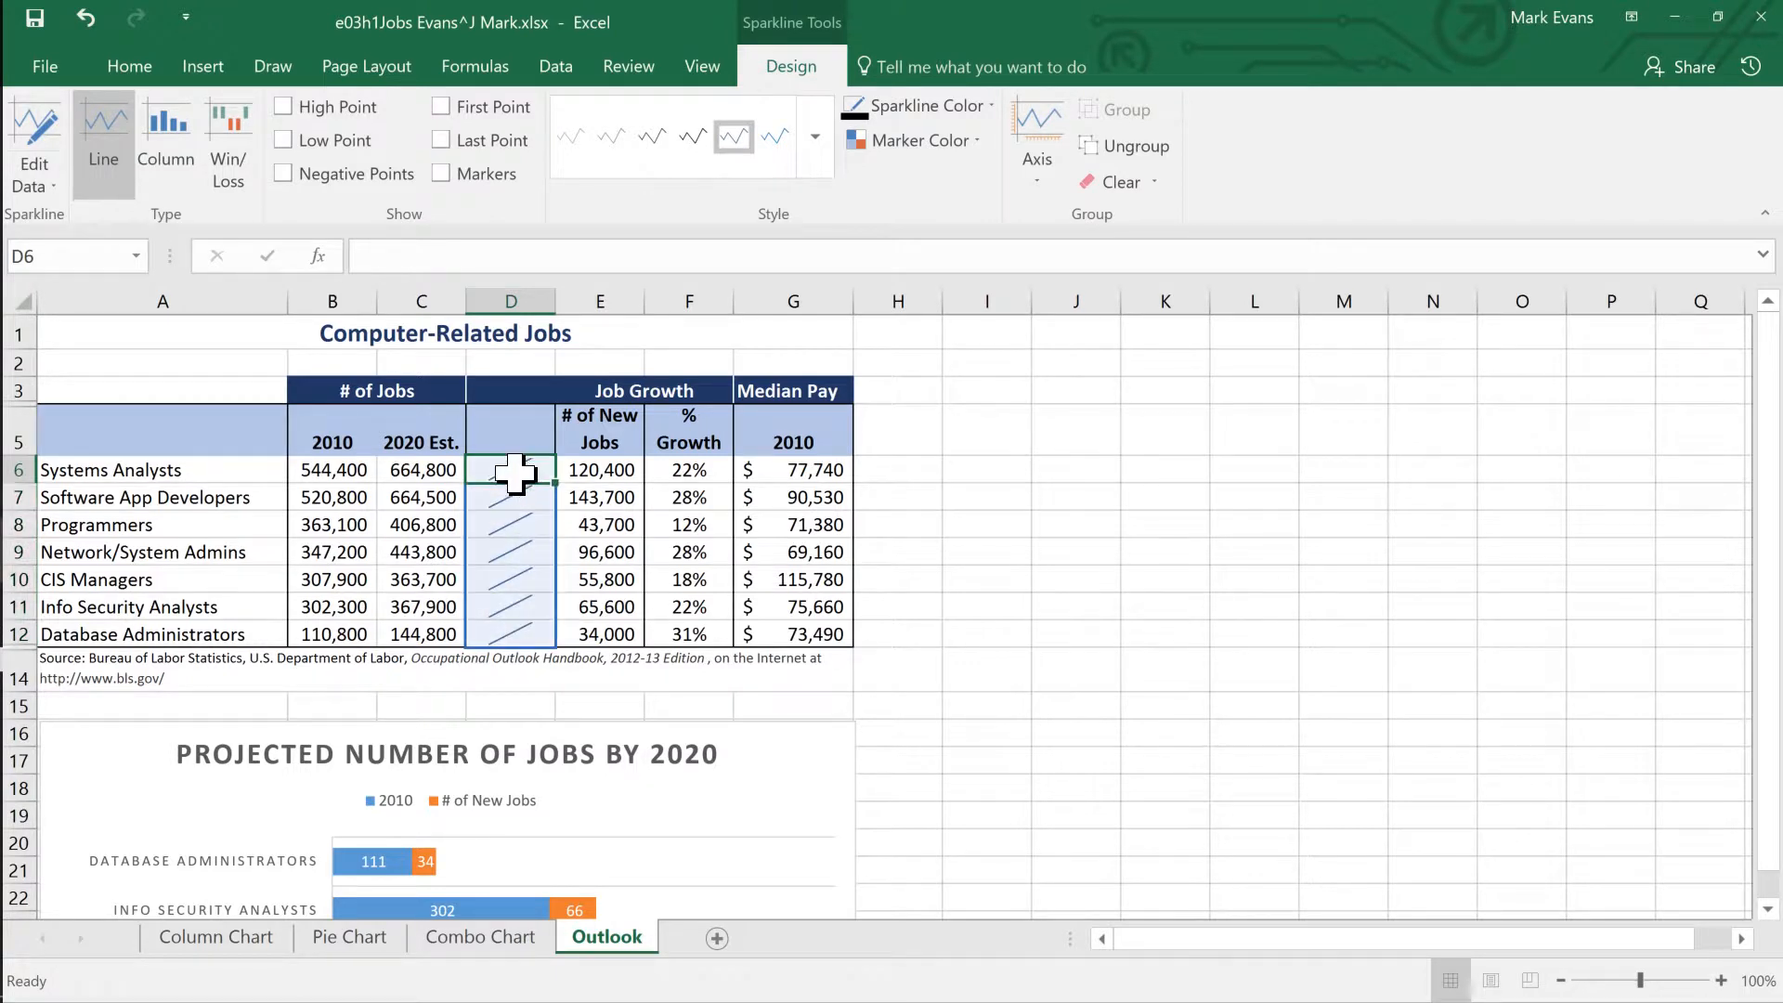
{"action": "left_click_drag", "start_coordinate": [517, 471], "coordinate": [518, 634]}
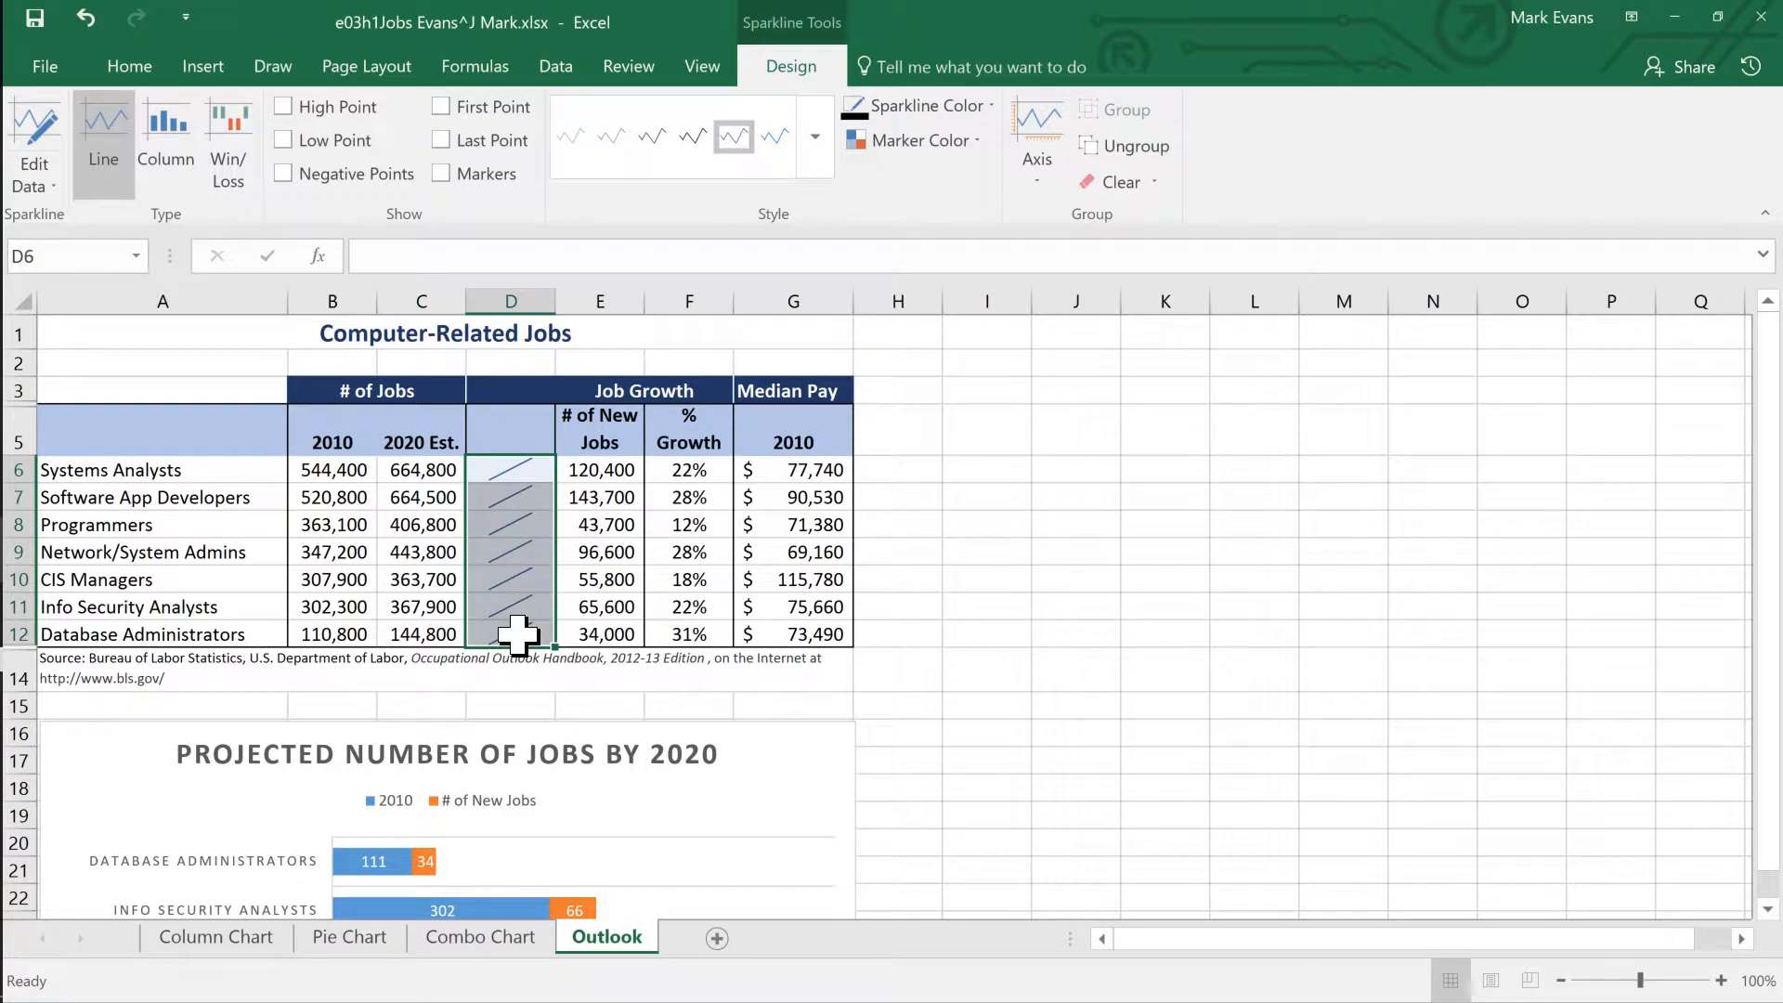
{"action": "left_click", "coordinate": [490, 516]}
{"action": "left_click", "coordinate": [499, 467]}
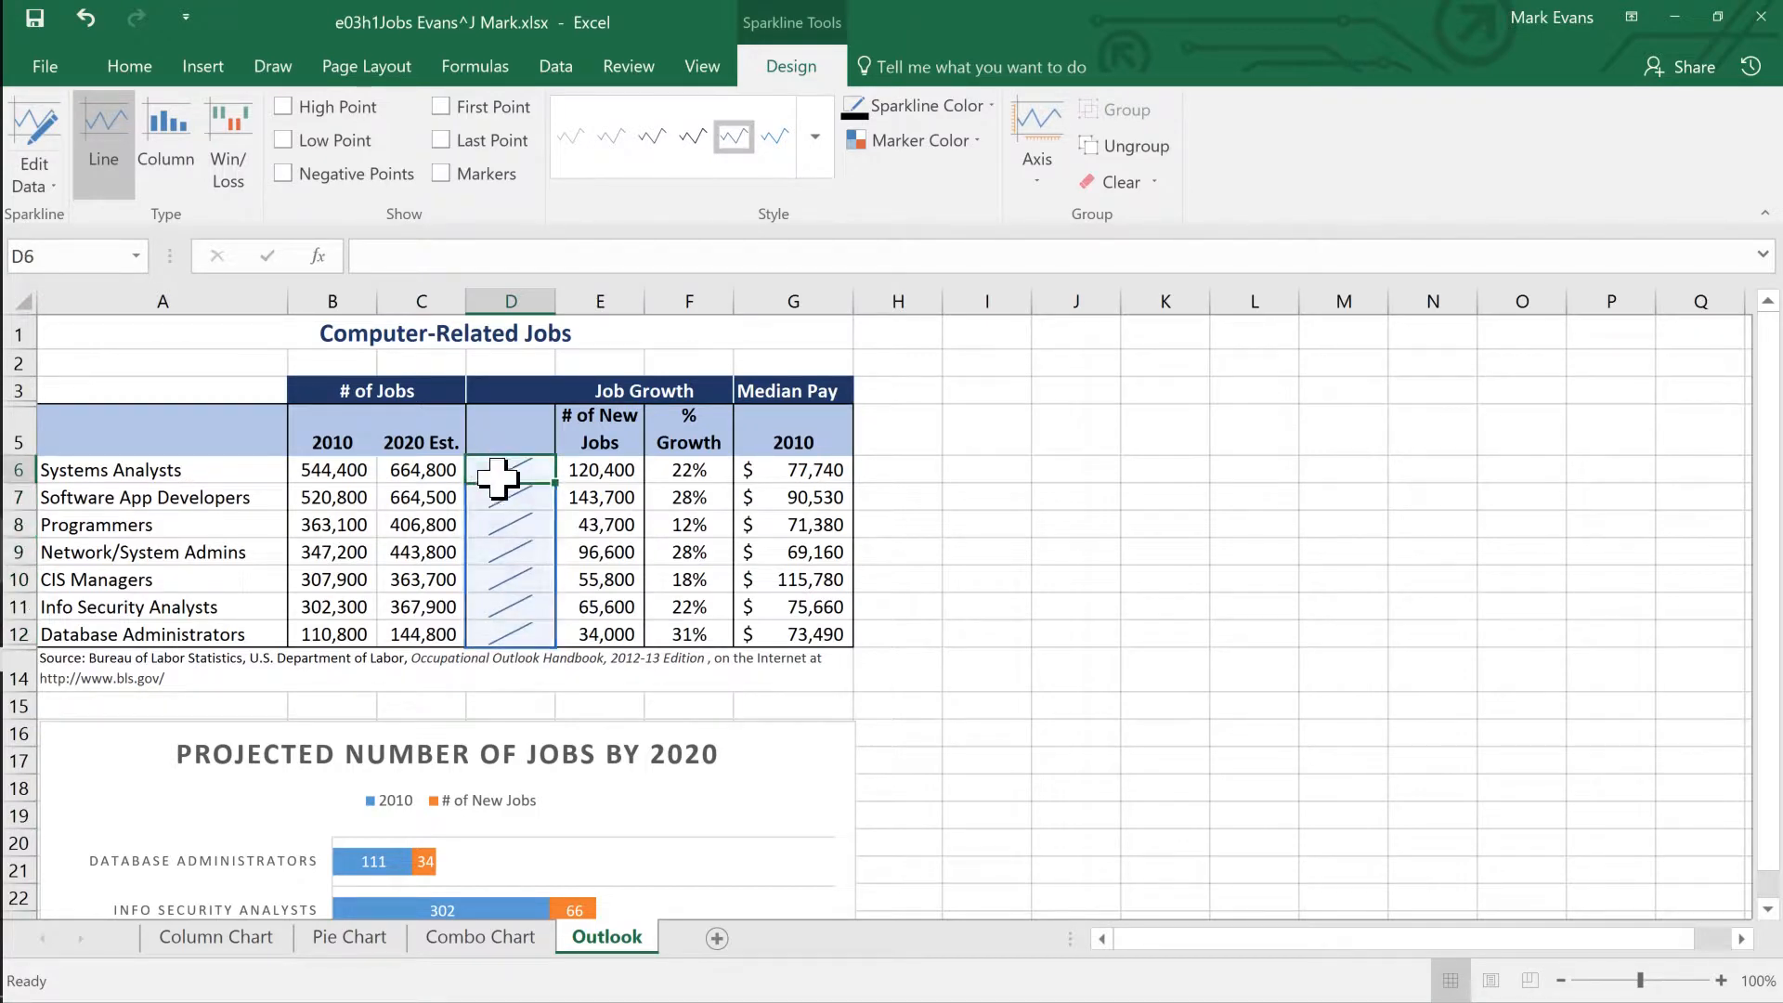
{"action": "left_click_drag", "start_coordinate": [498, 476], "coordinate": [510, 610]}
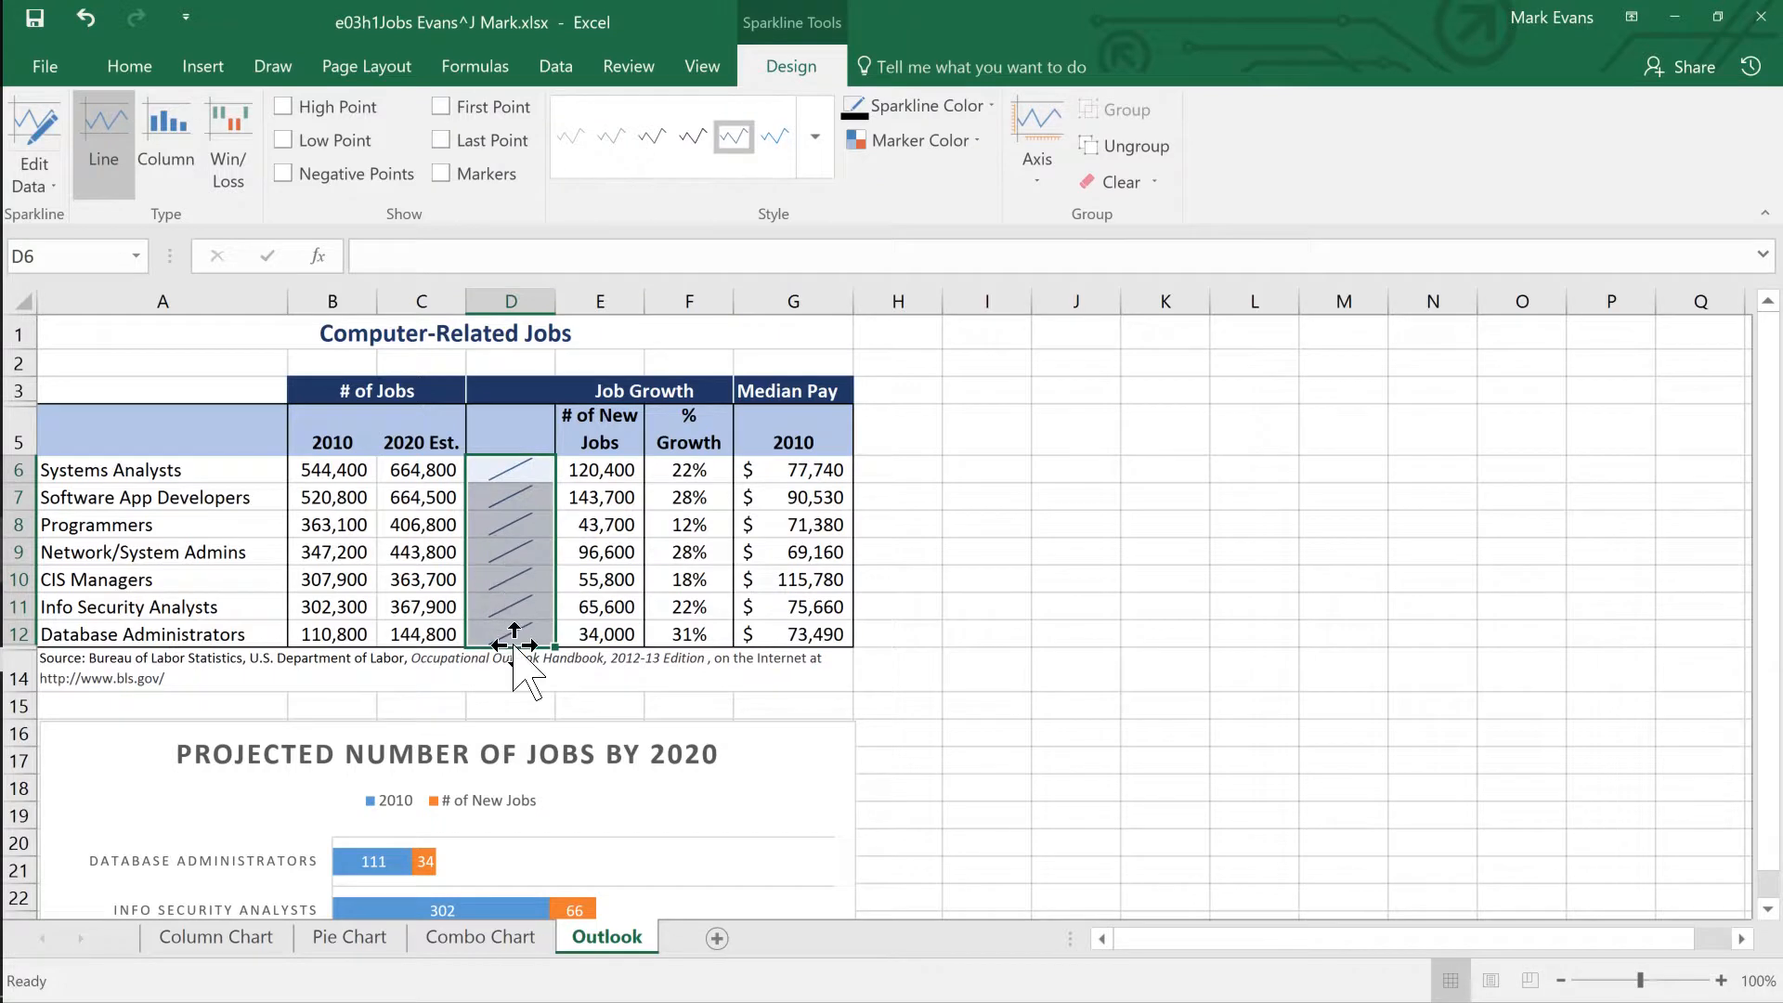
Give the D6:D12 sparklines markers in the standard dark red color and set the sparkline color to standard red.
{"action": "left_click", "coordinate": [513, 470]}
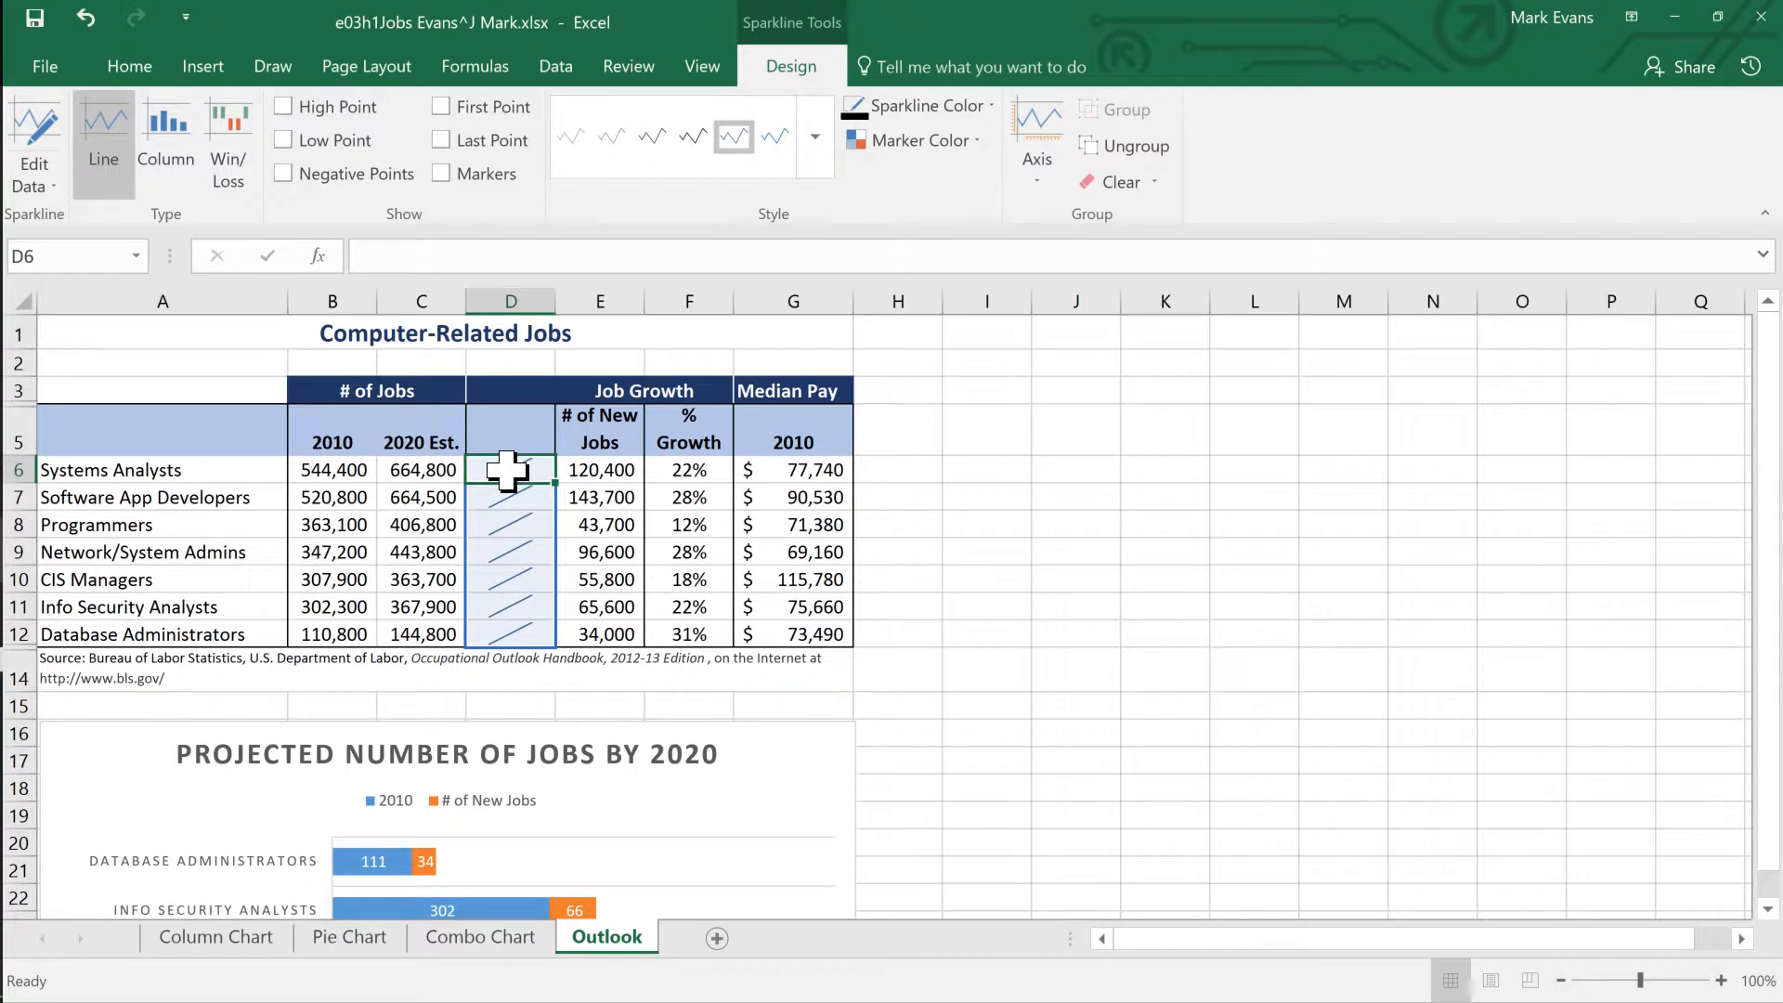
{"action": "left_click_drag", "start_coordinate": [508, 472], "coordinate": [507, 645]}
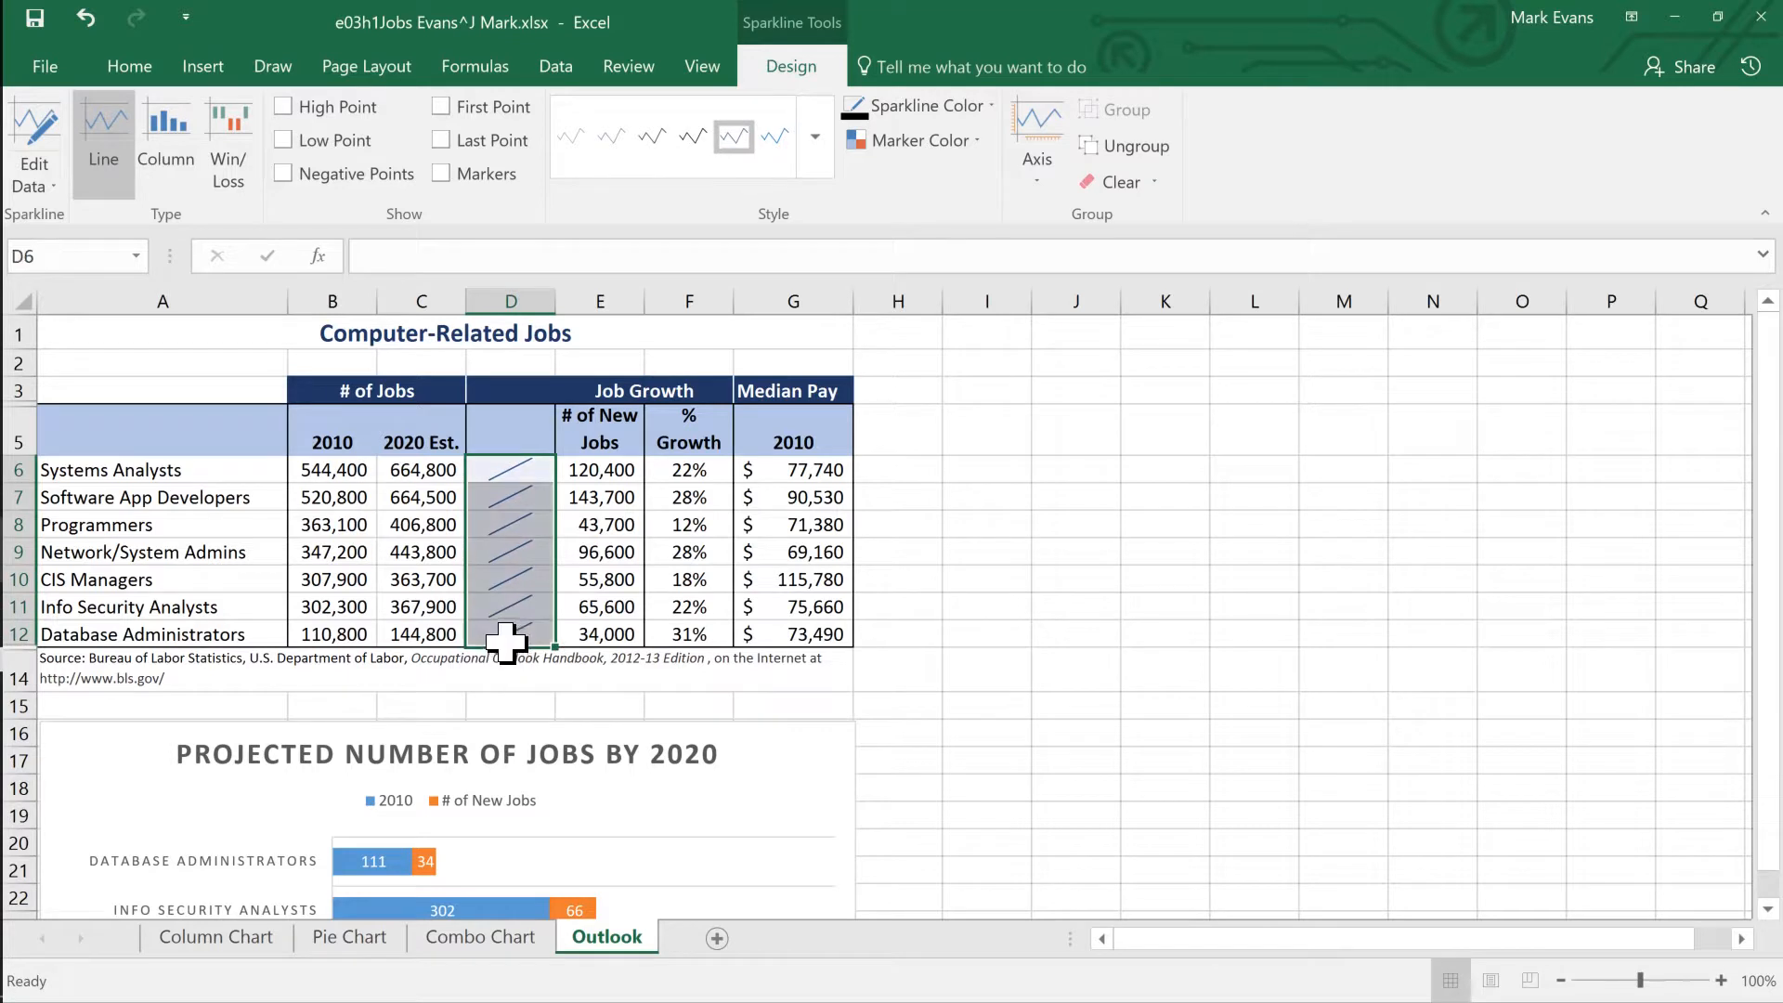
{"action": "left_click", "coordinate": [979, 149]}
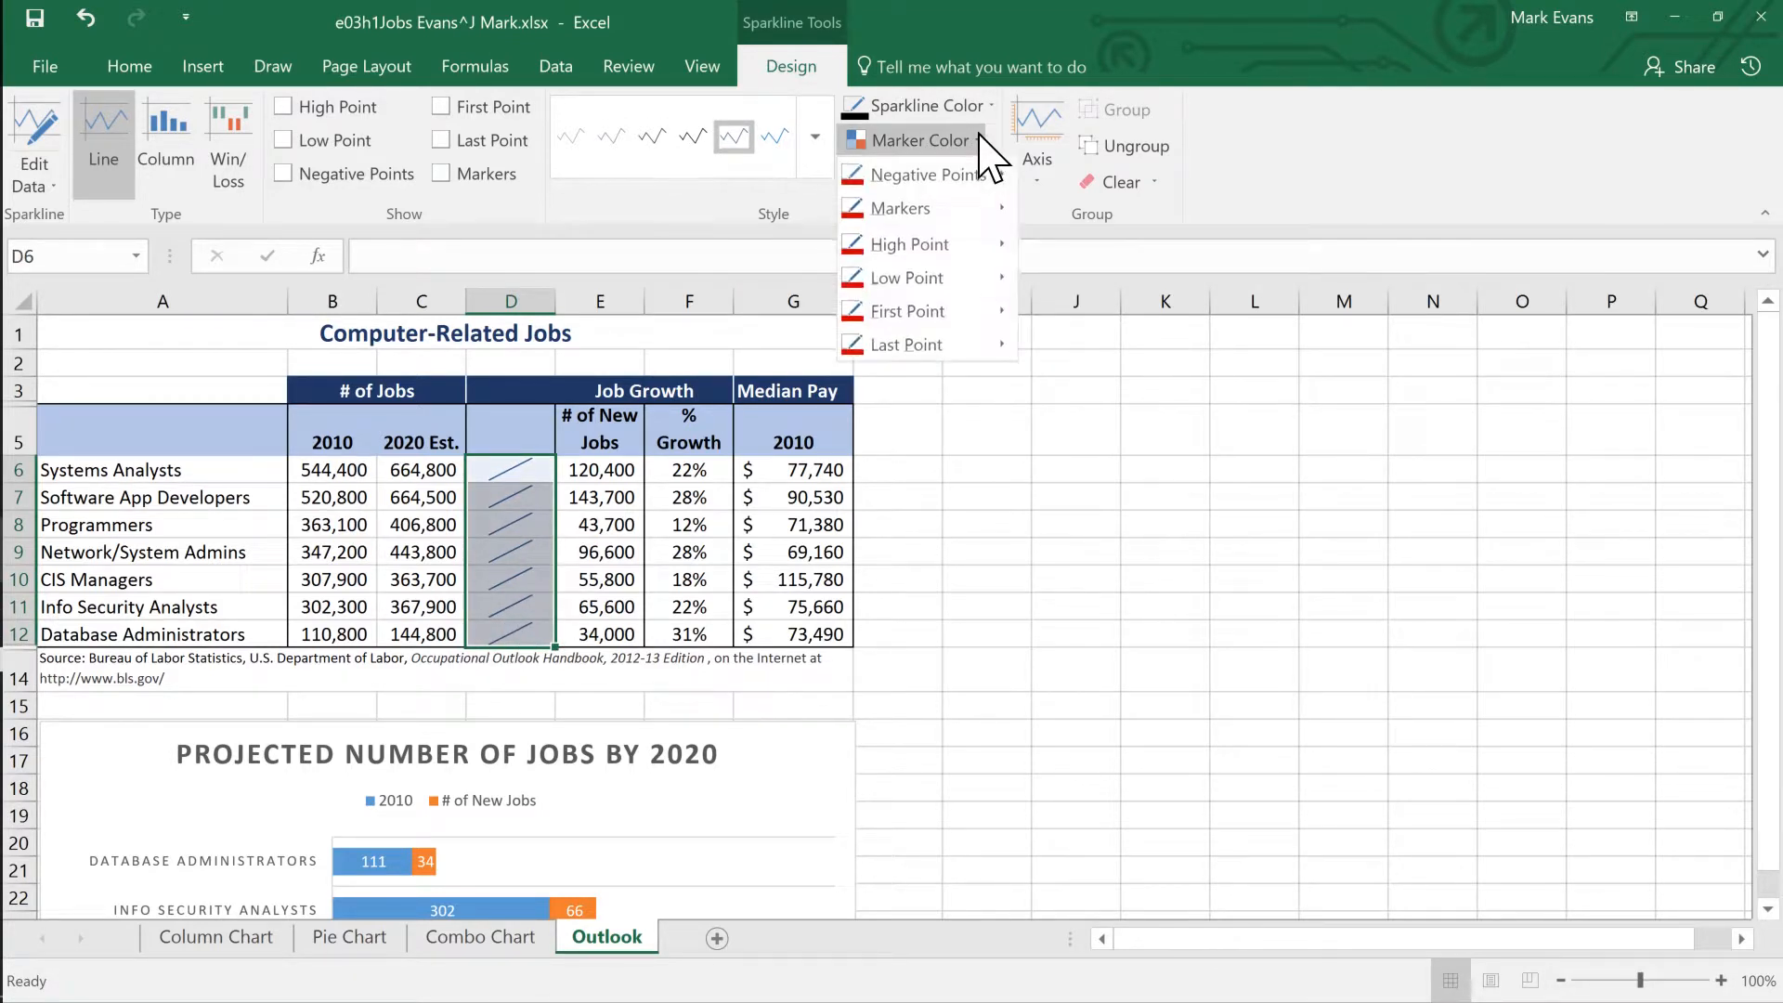
{"action": "mouse_move", "coordinate": [920, 208]}
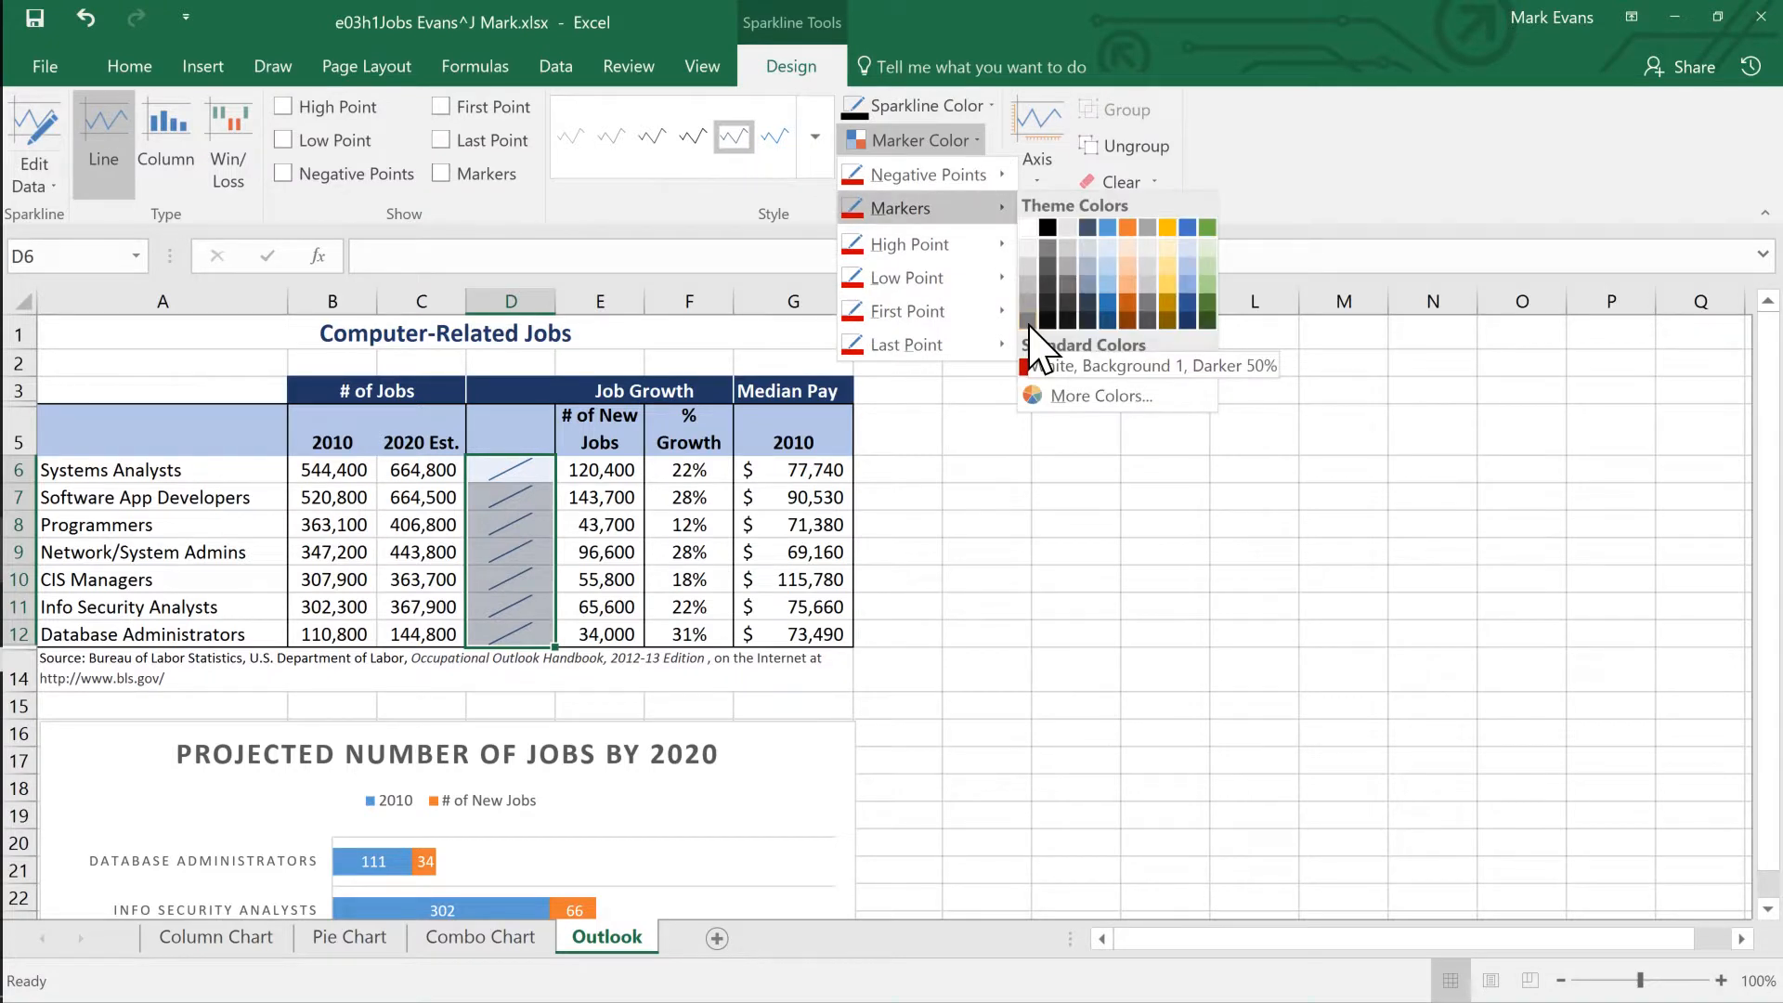
{"action": "left_click", "coordinate": [1029, 367]}
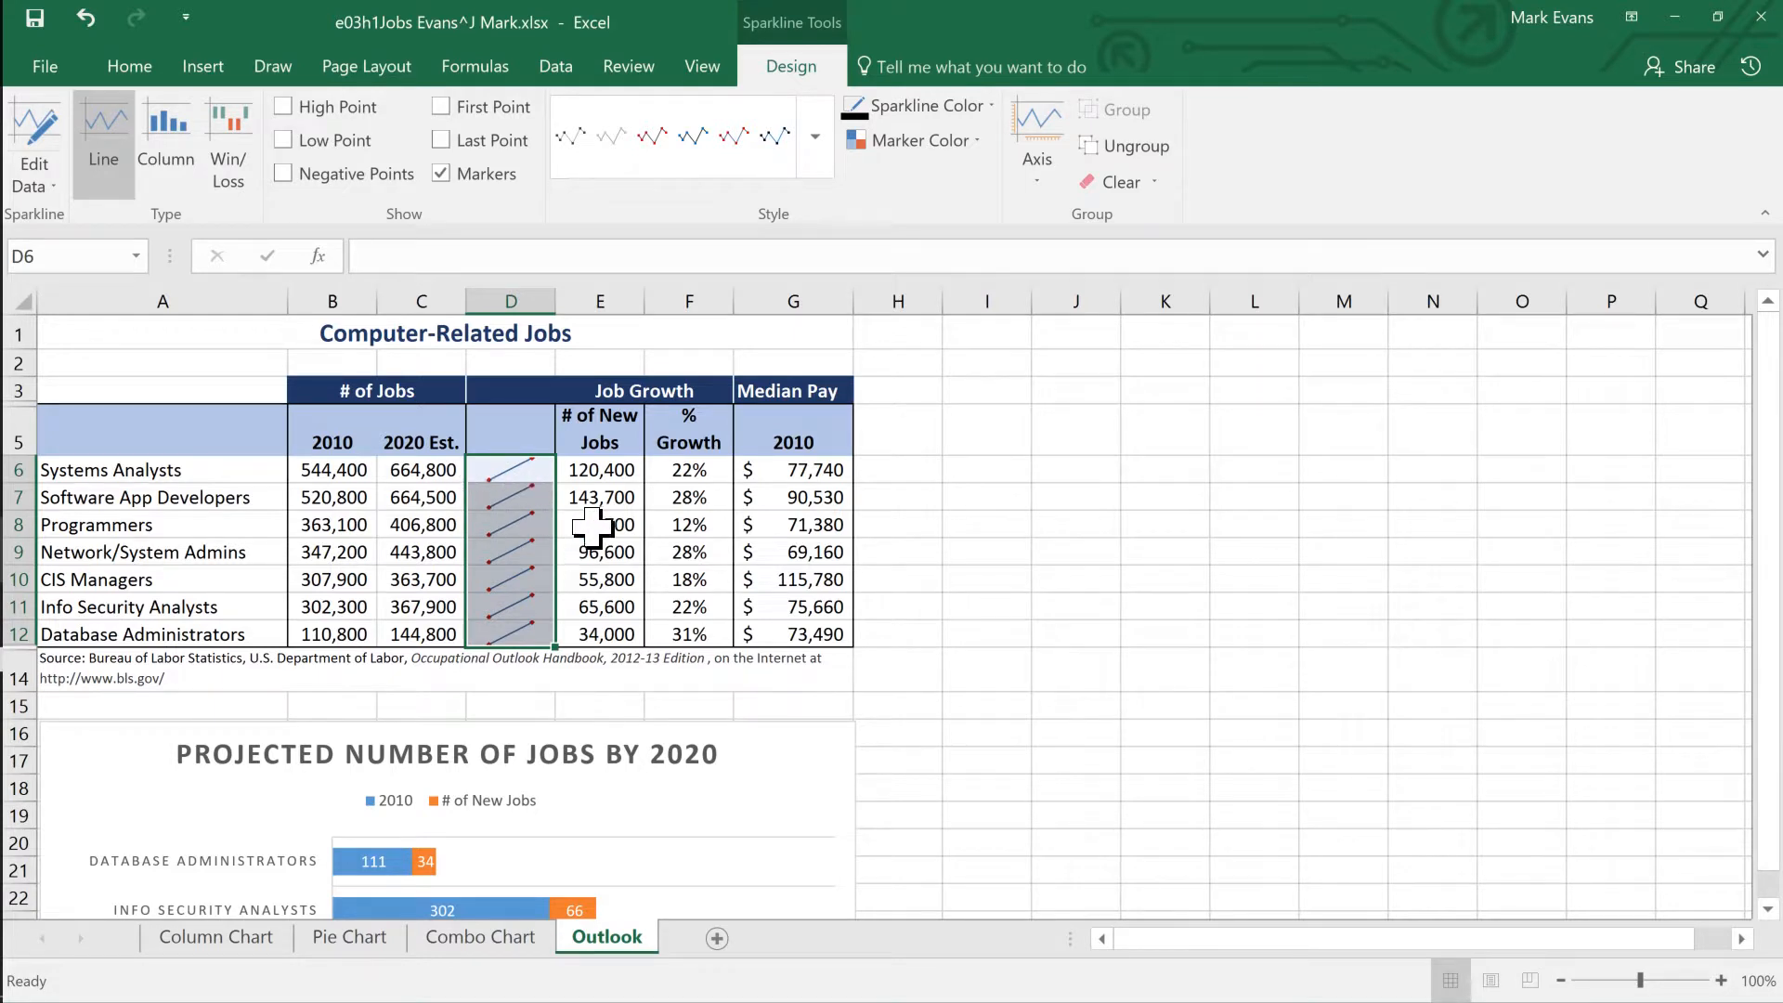
{"action": "left_click", "coordinate": [984, 109]}
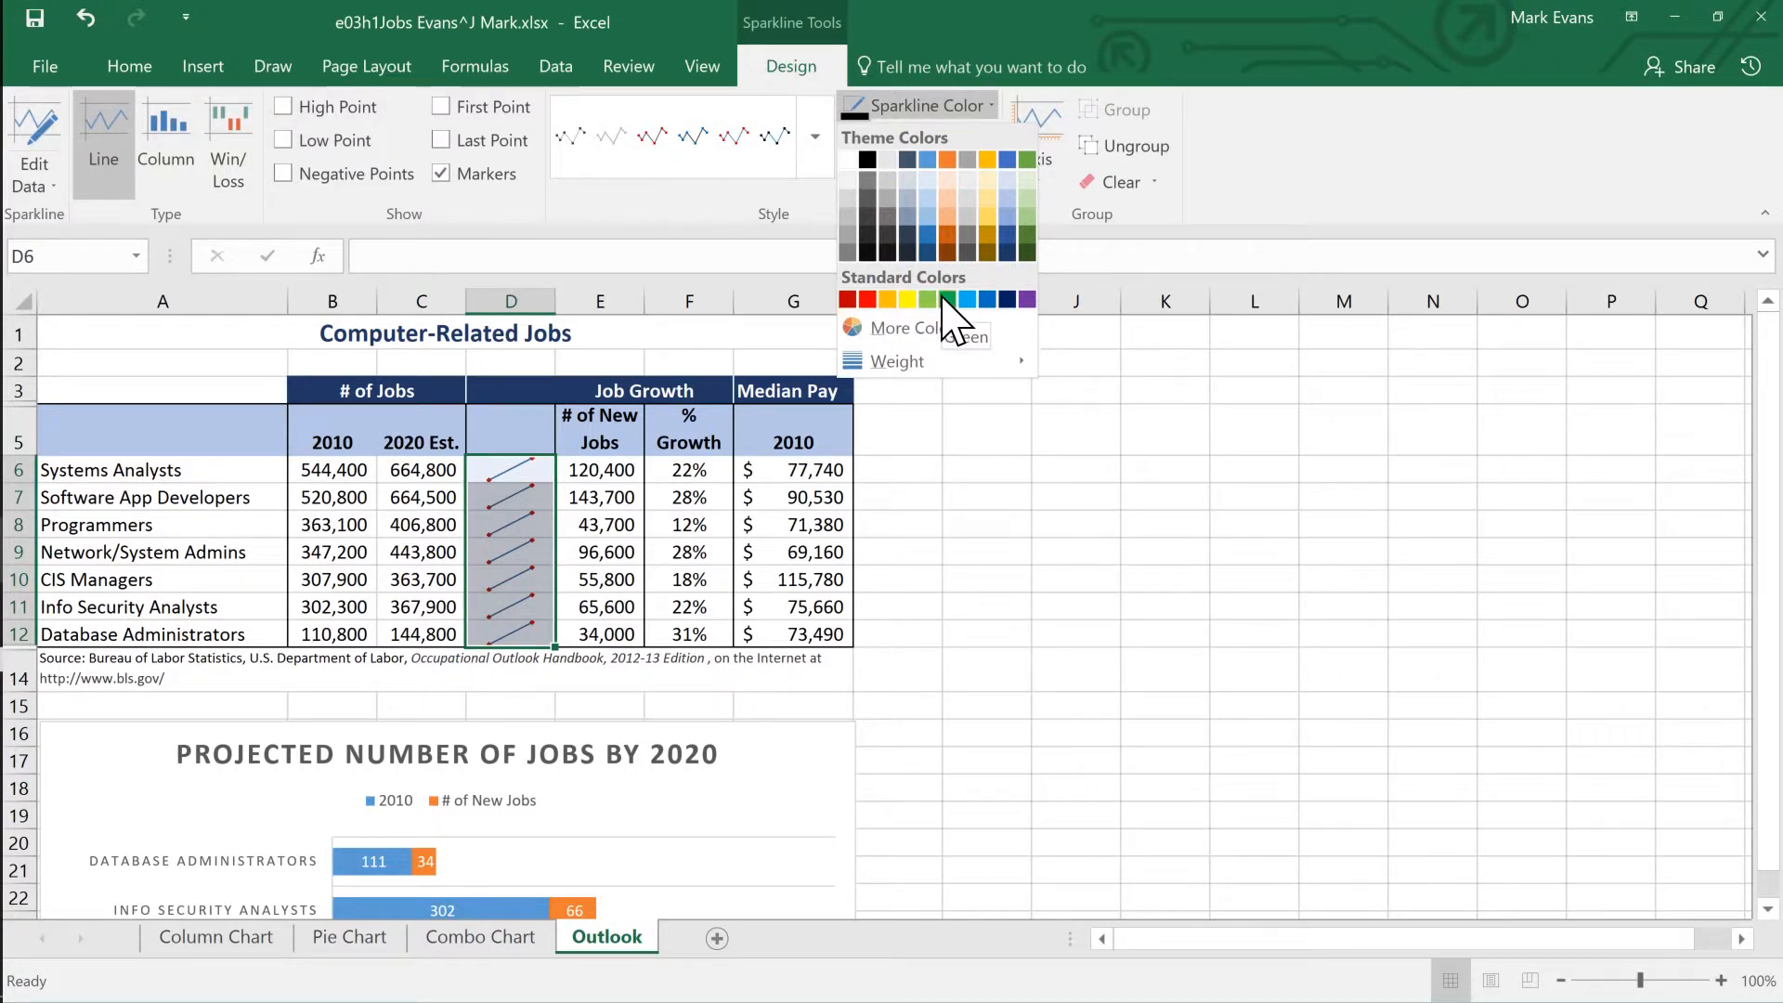
{"action": "left_click", "coordinate": [868, 299]}
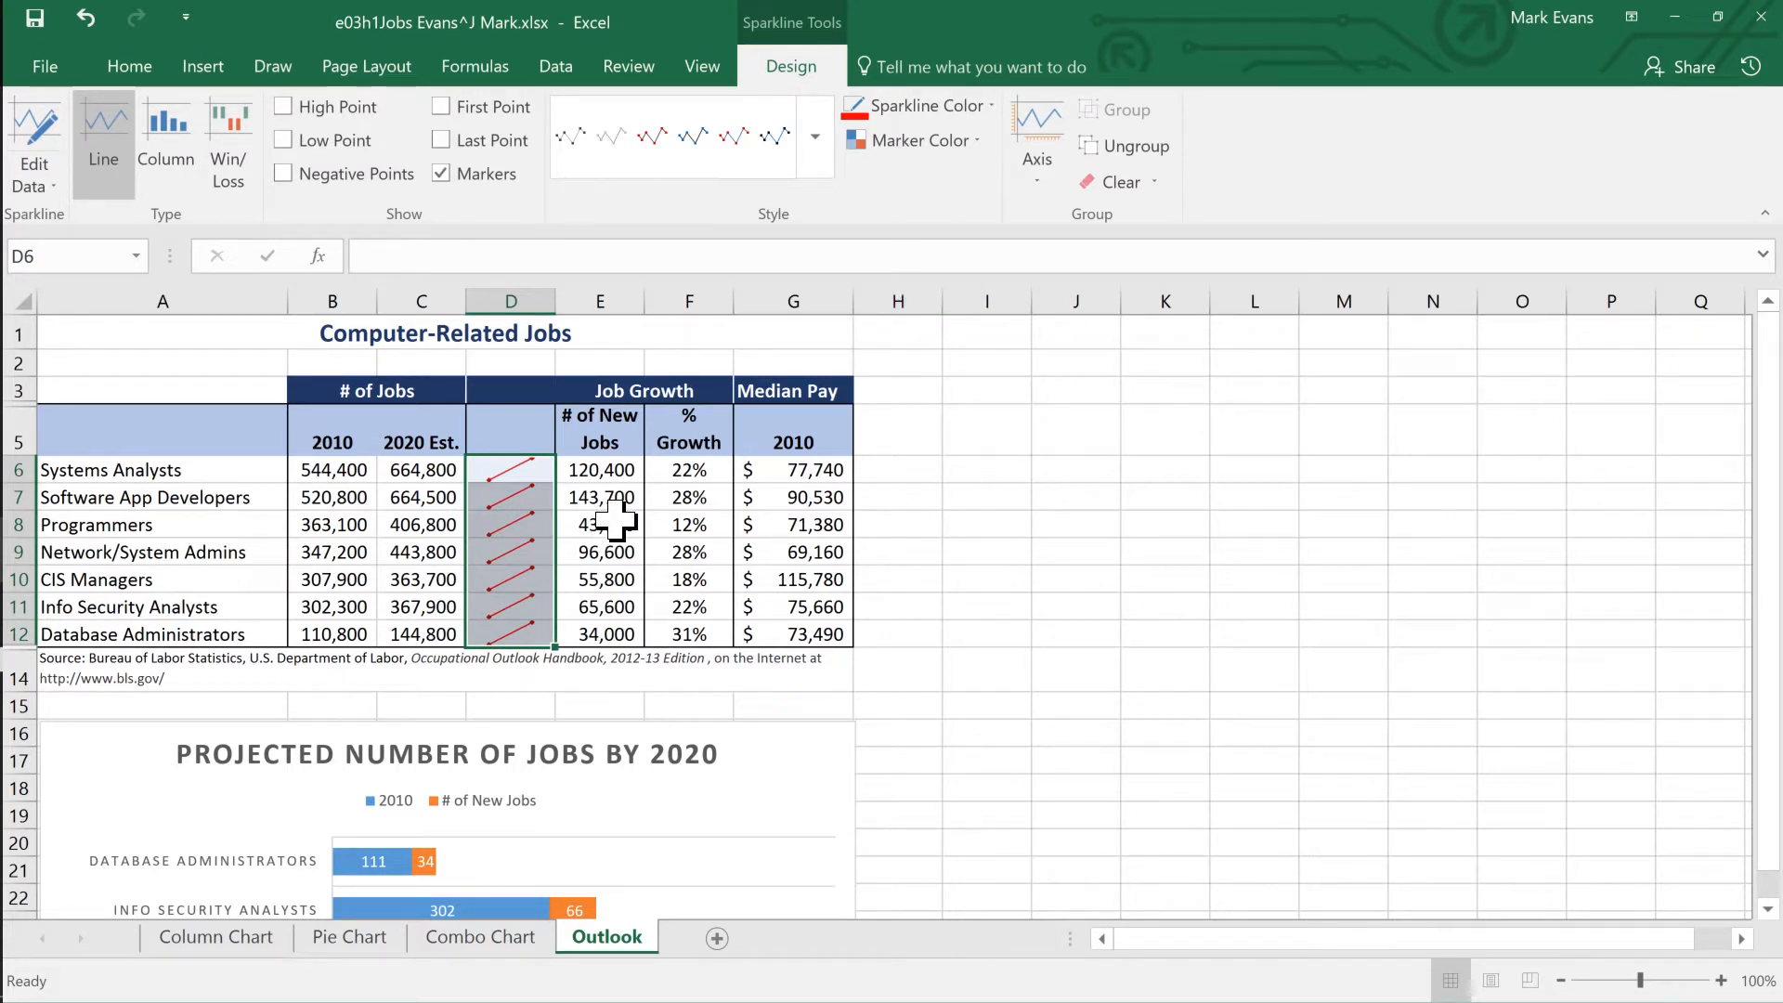
Set the sparklines' vertical axis minimum and maximum values to Same for All Sparklines, and save the workbook.
{"action": "left_click", "coordinate": [1039, 182]}
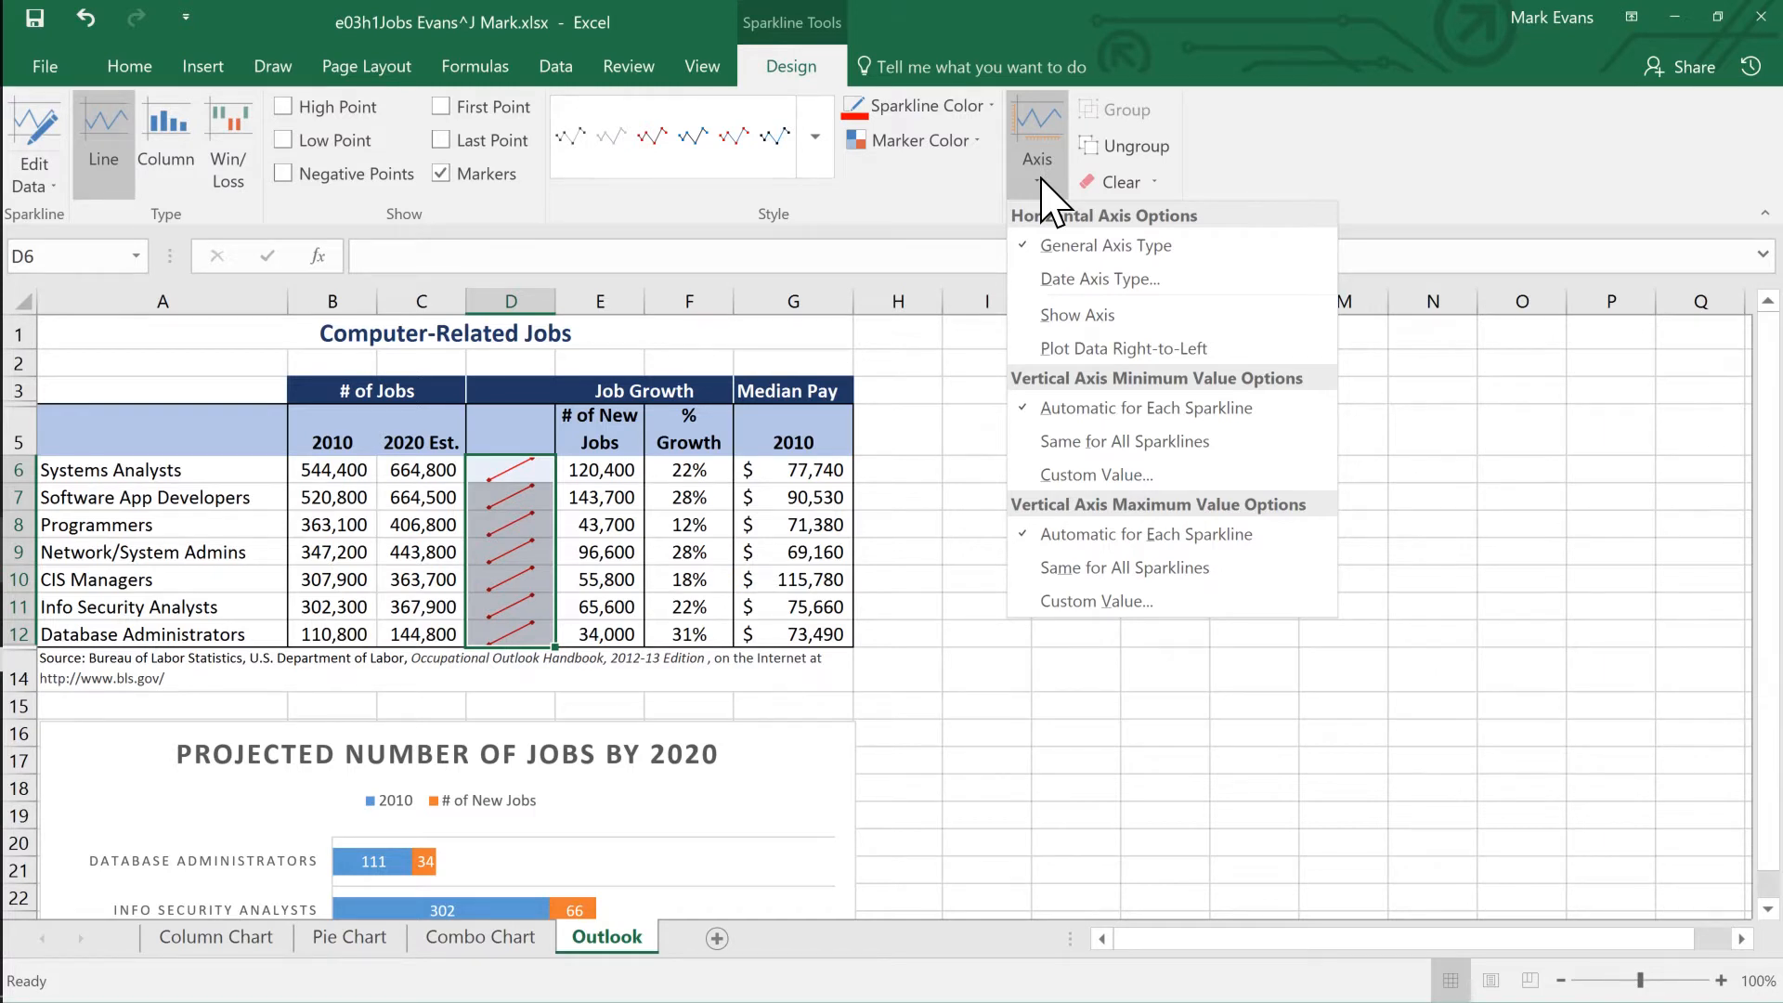
{"action": "left_click", "coordinate": [1160, 444]}
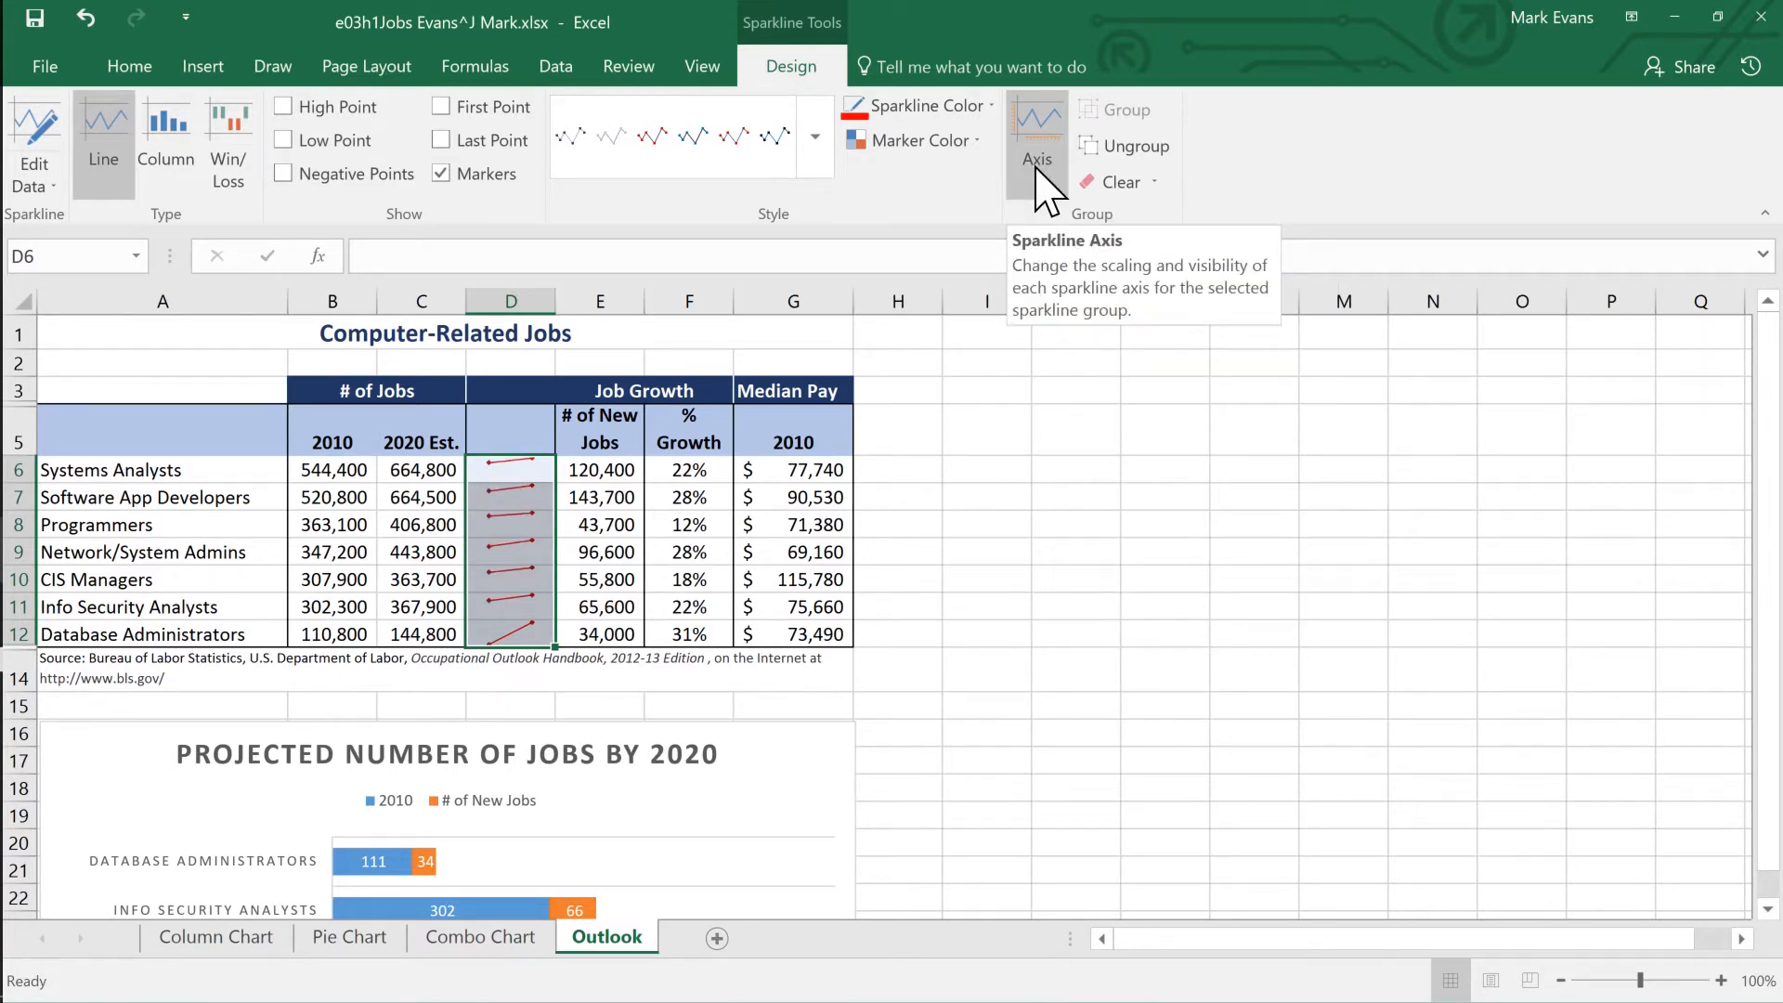
{"action": "left_click", "coordinate": [1047, 191]}
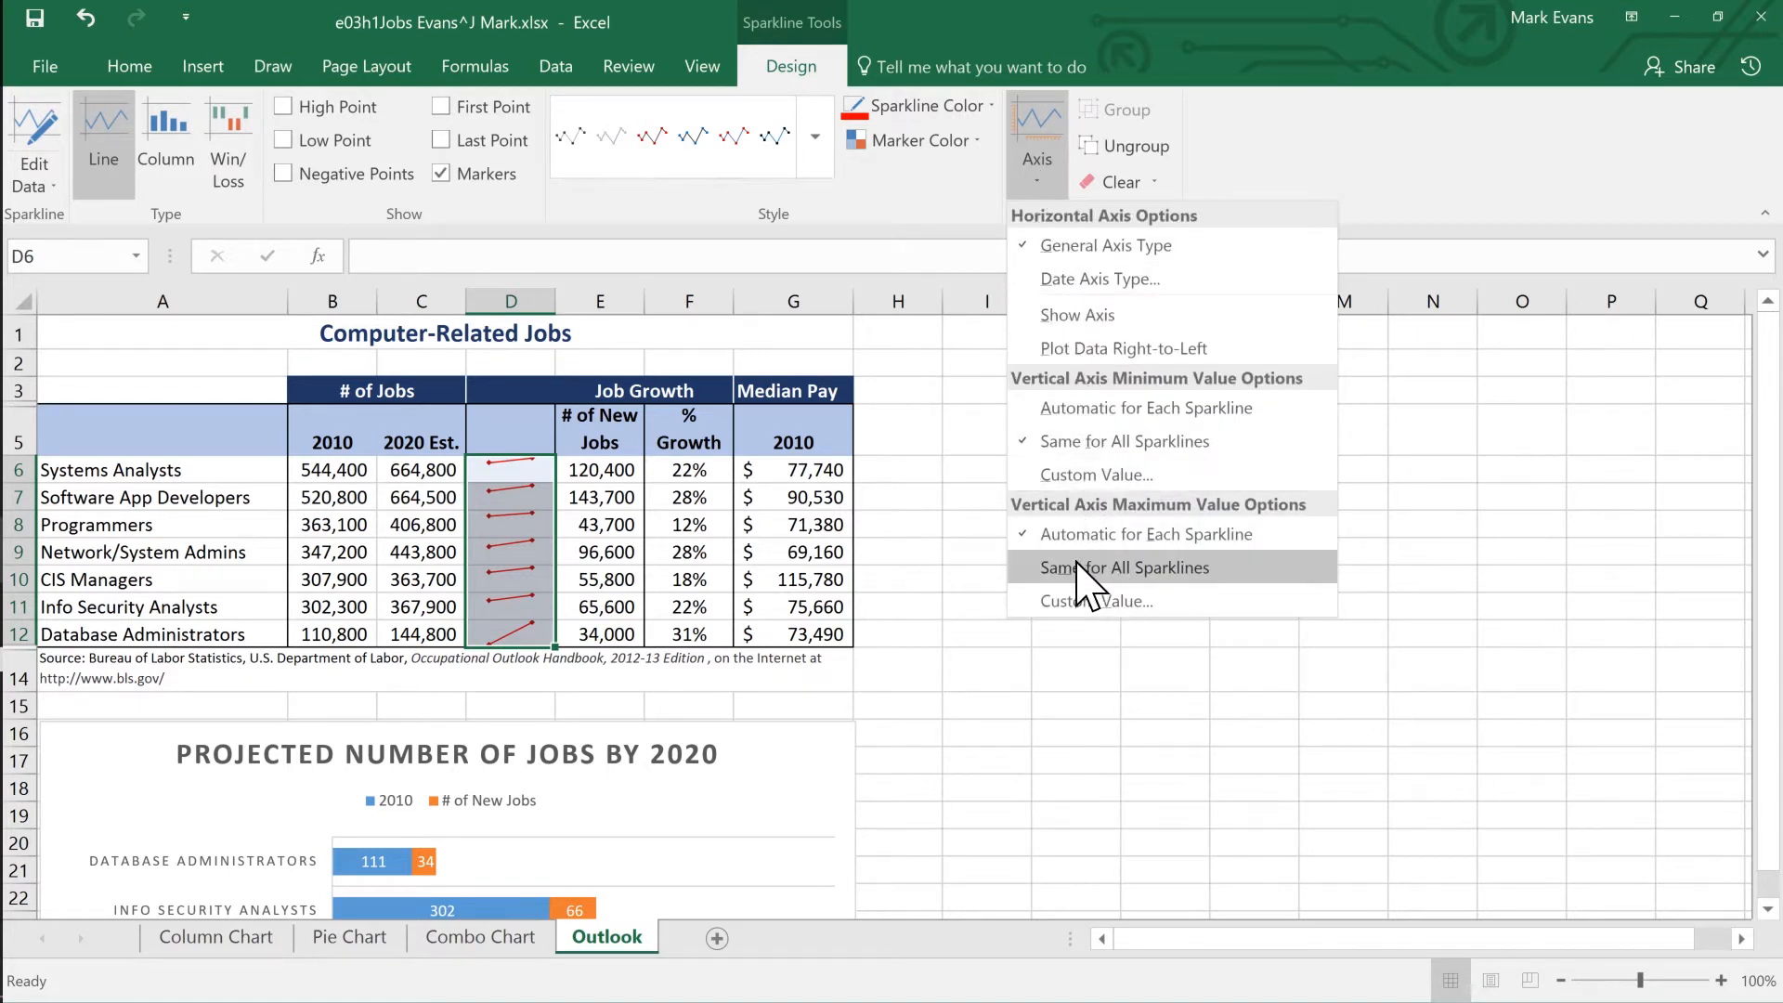
{"action": "left_click", "coordinate": [1166, 571]}
{"action": "left_click", "coordinate": [600, 552]}
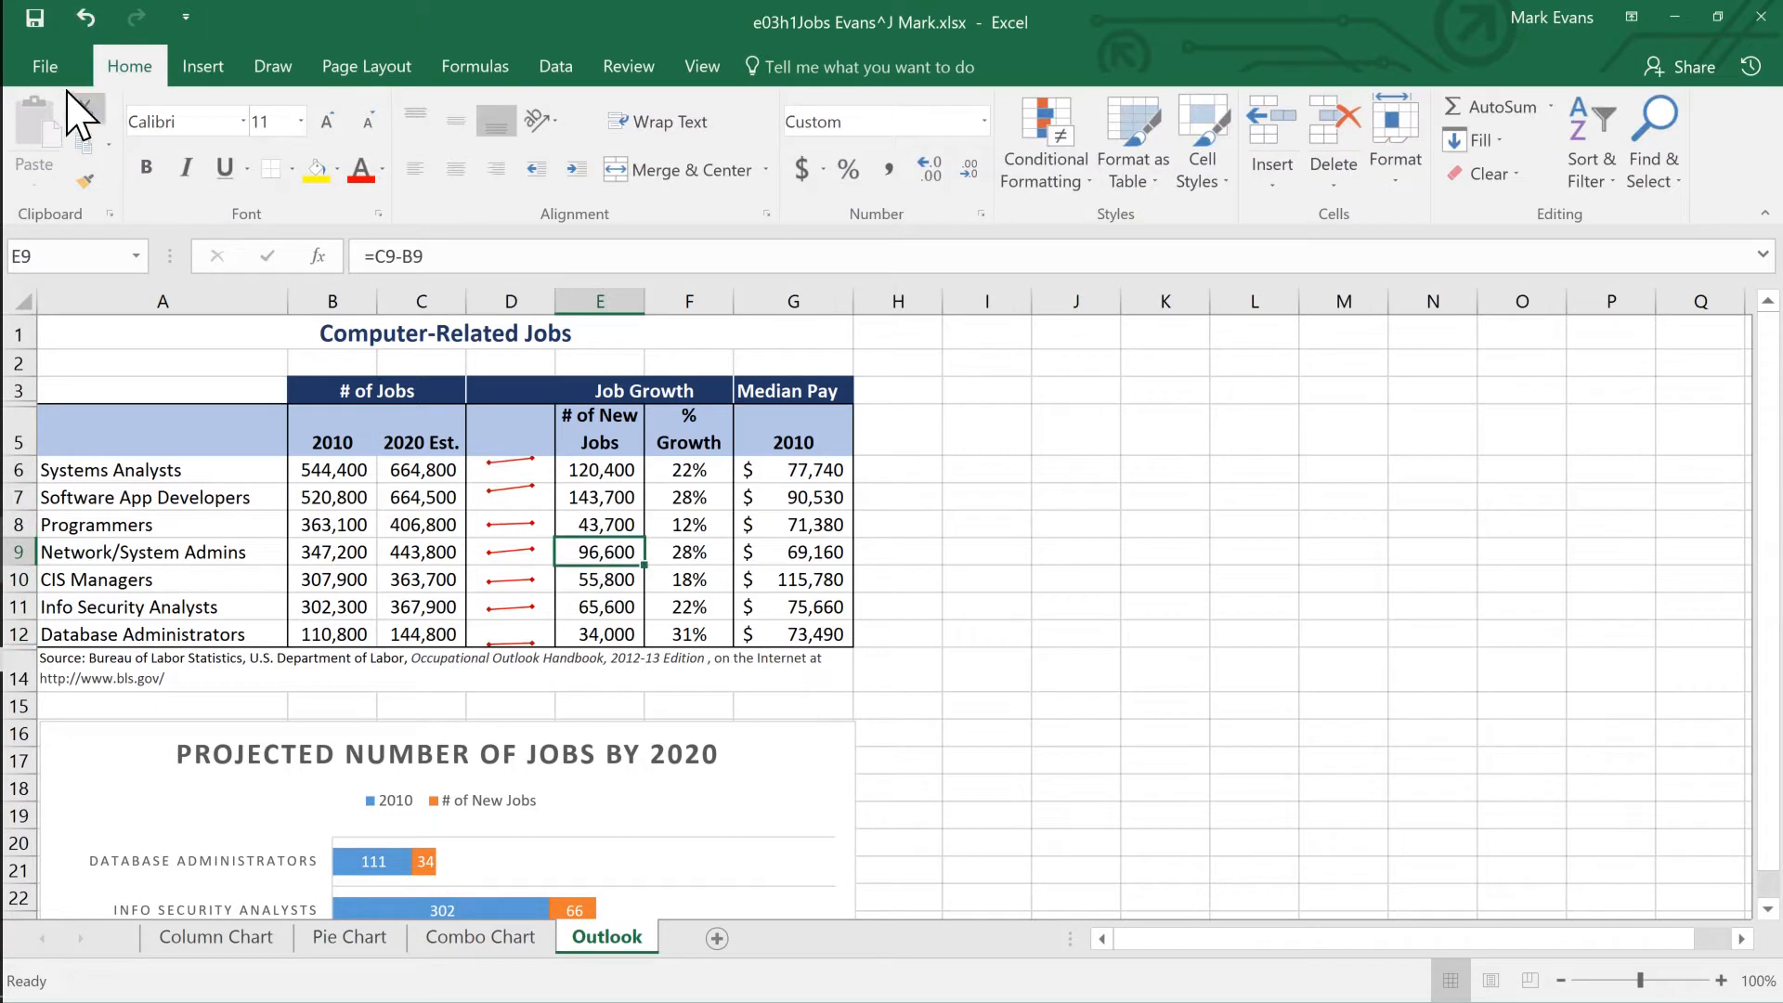
{"action": "left_click", "coordinate": [34, 19]}
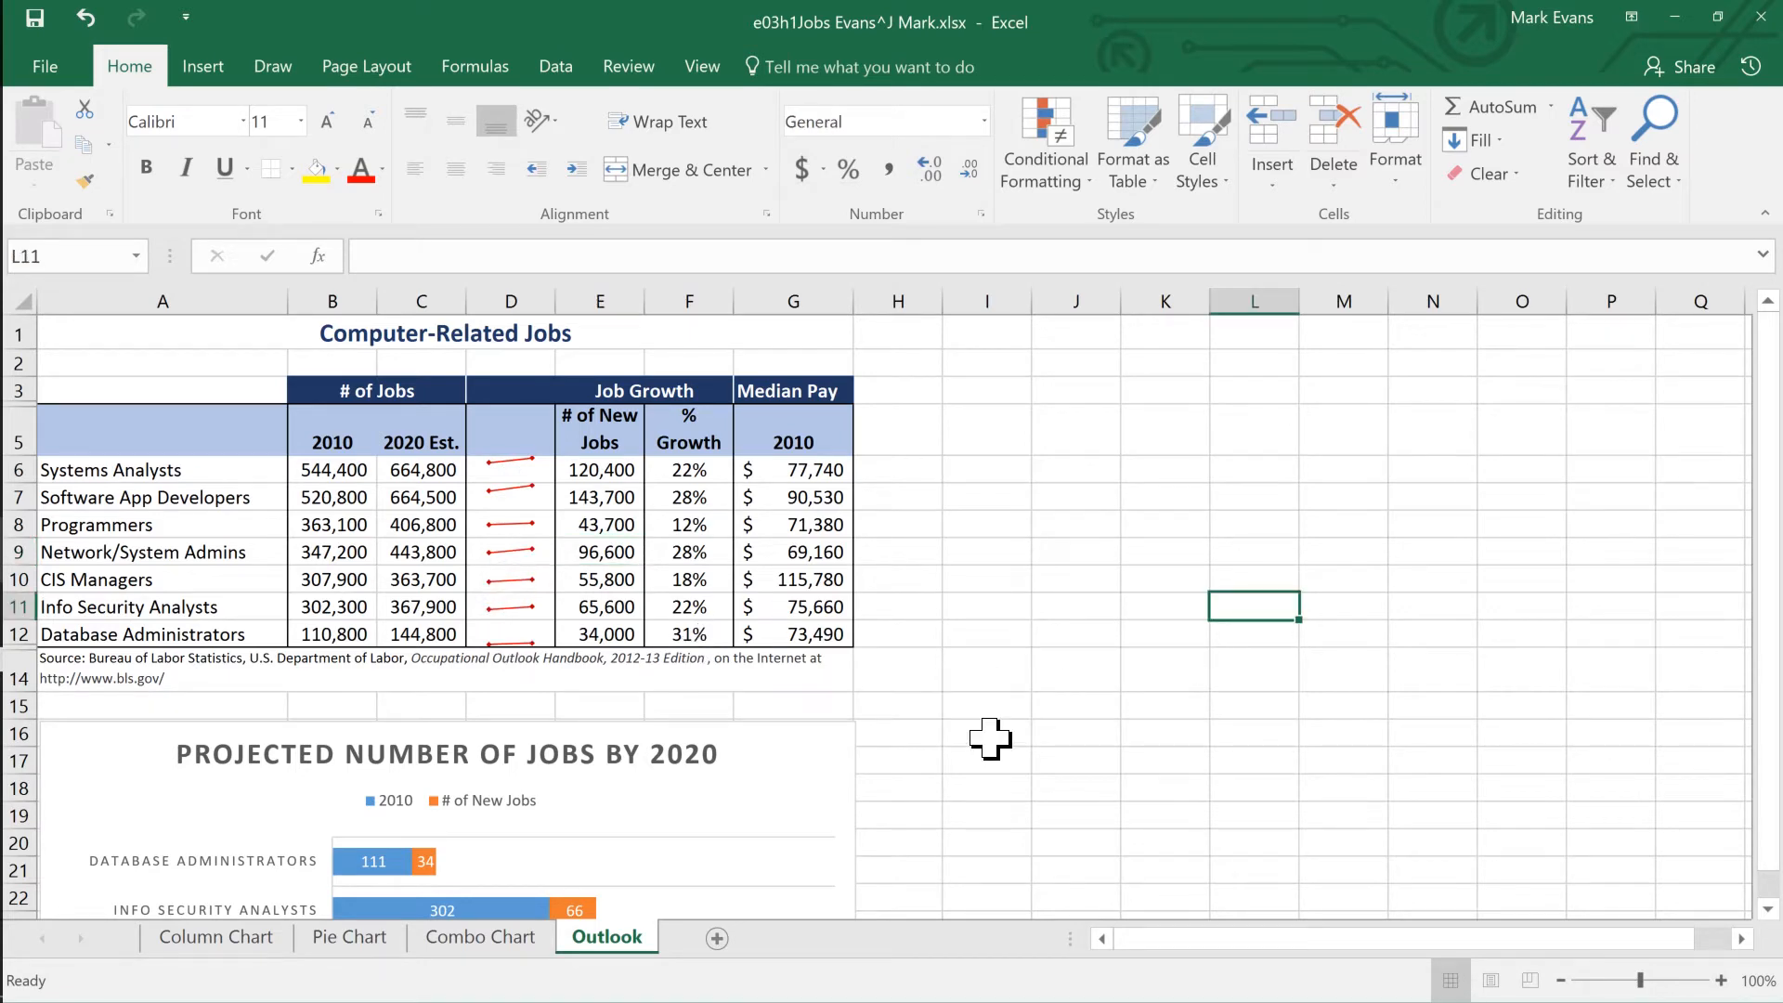
{"action": "scroll", "coordinate": [989, 740], "scroll_direction": "down", "scroll_amount": 6}
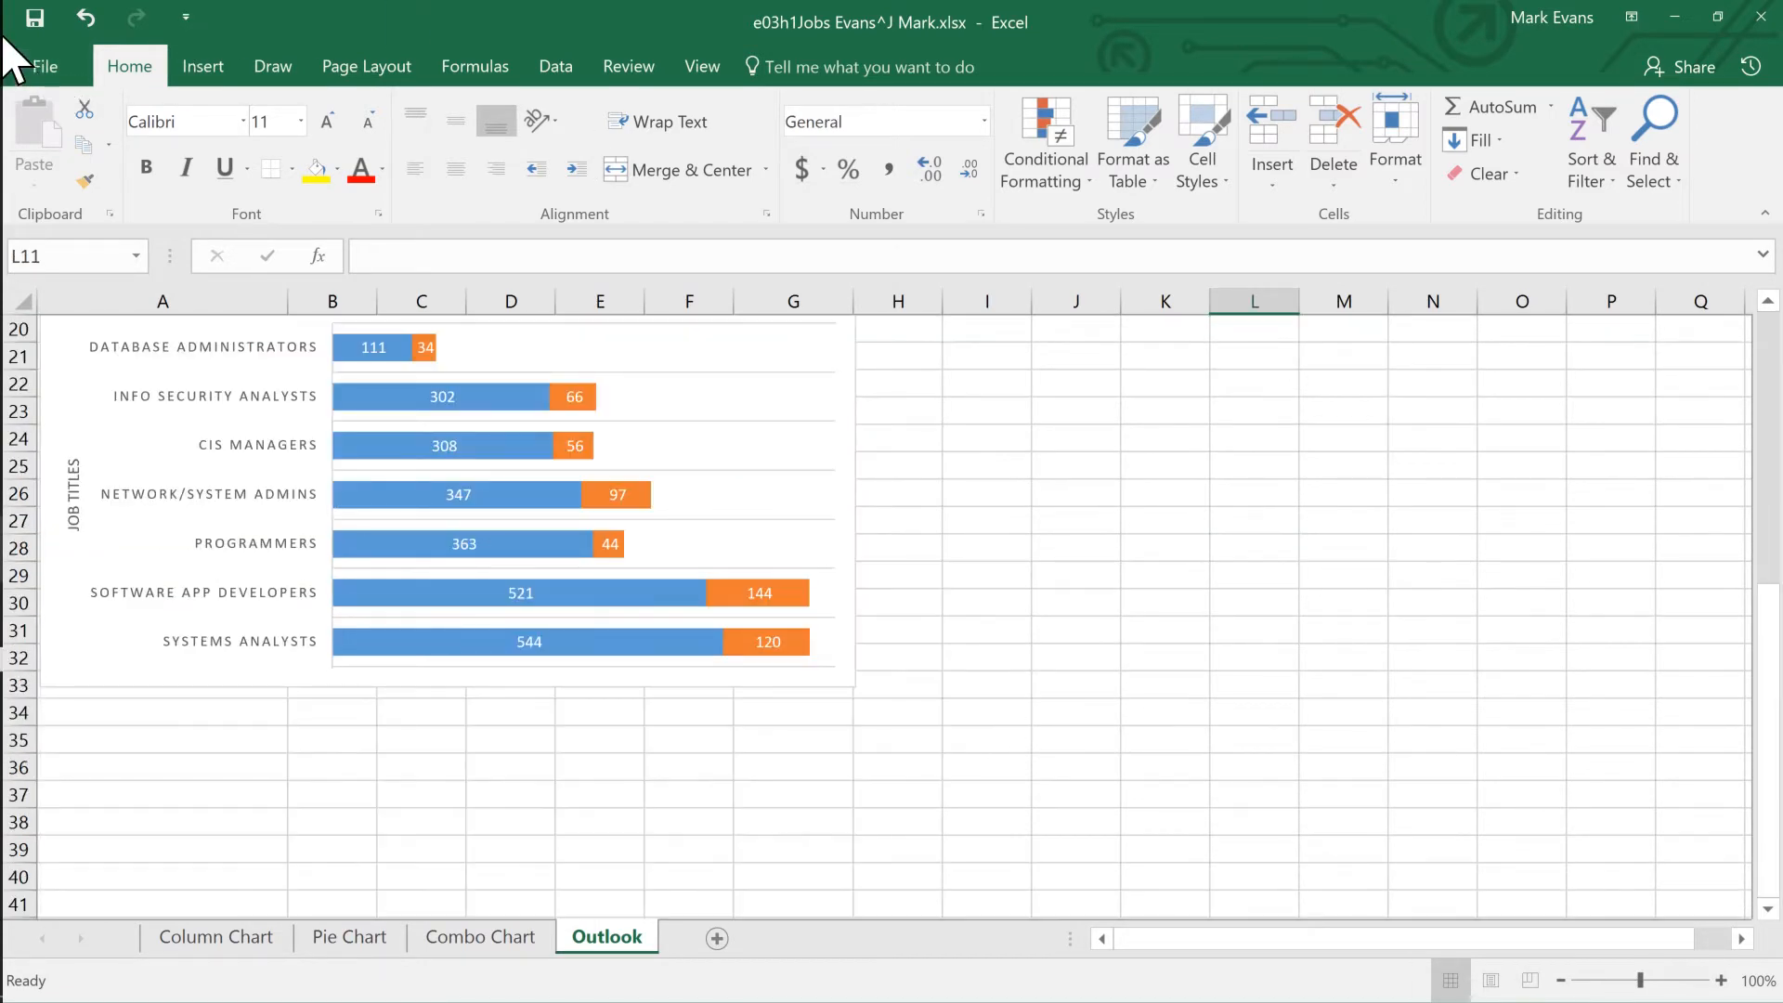